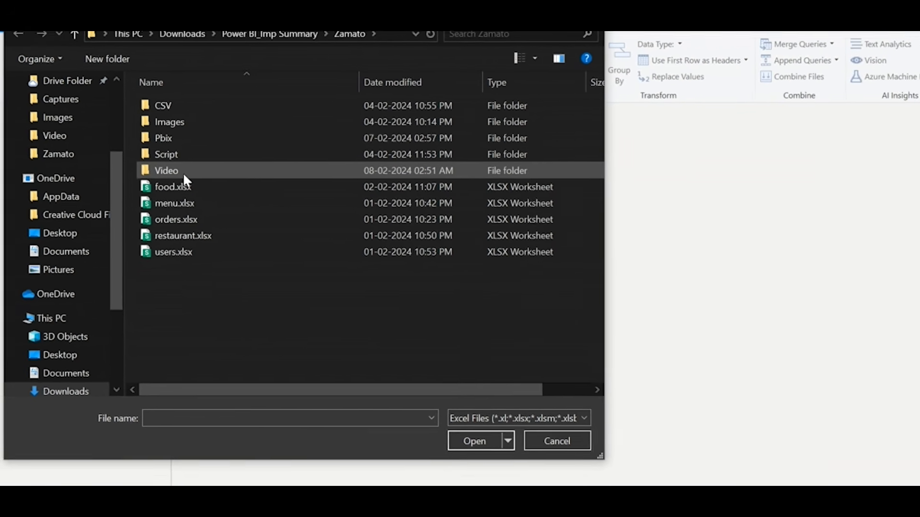
- Import the food sheet from the food.xlsx workbook as a query
left_click(174, 179)
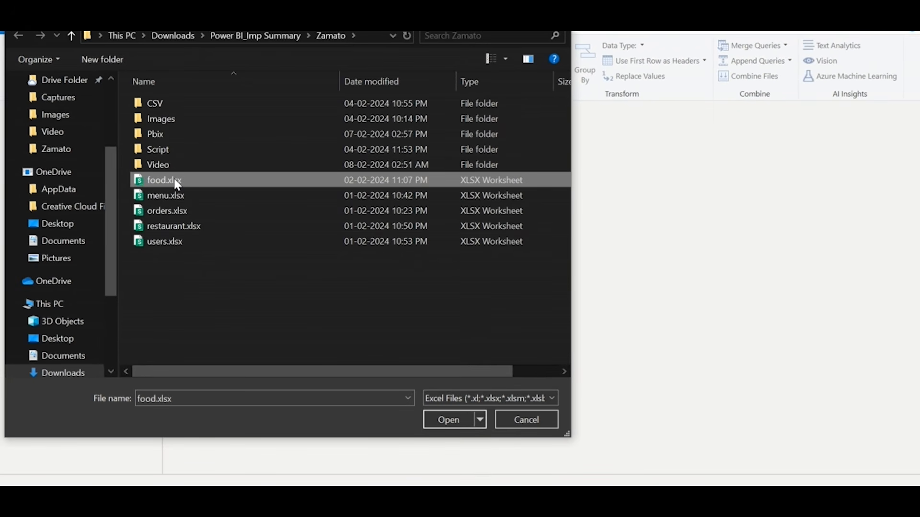
left_click(458, 421)
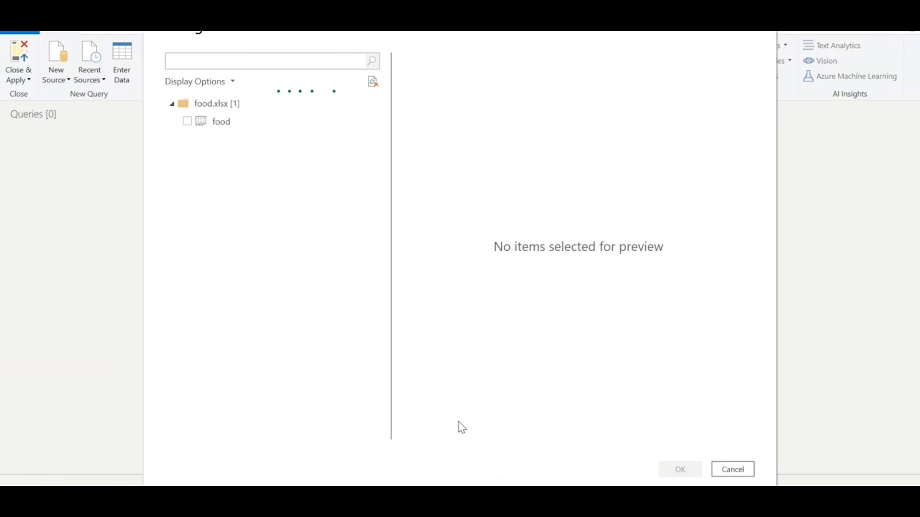
left_click(188, 123)
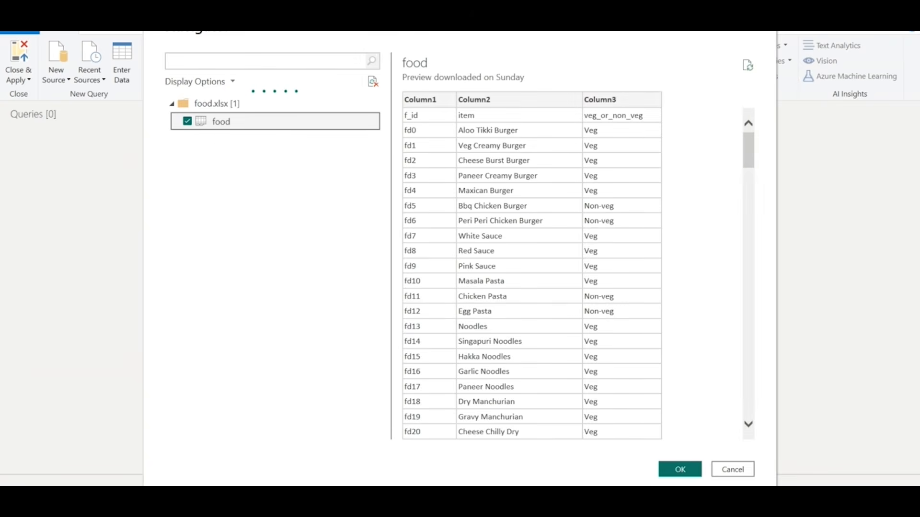
left_click(681, 470)
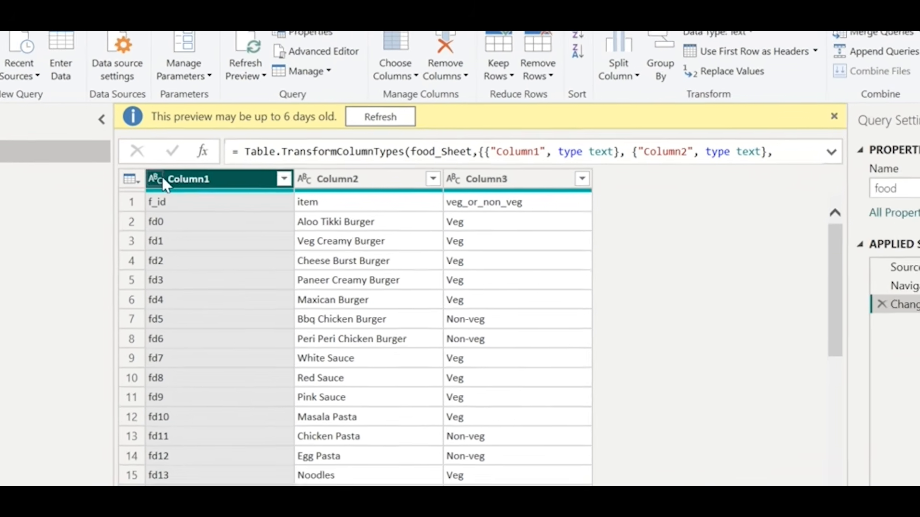
- Promote the first row of the food table to column headers
left_click(194, 226)
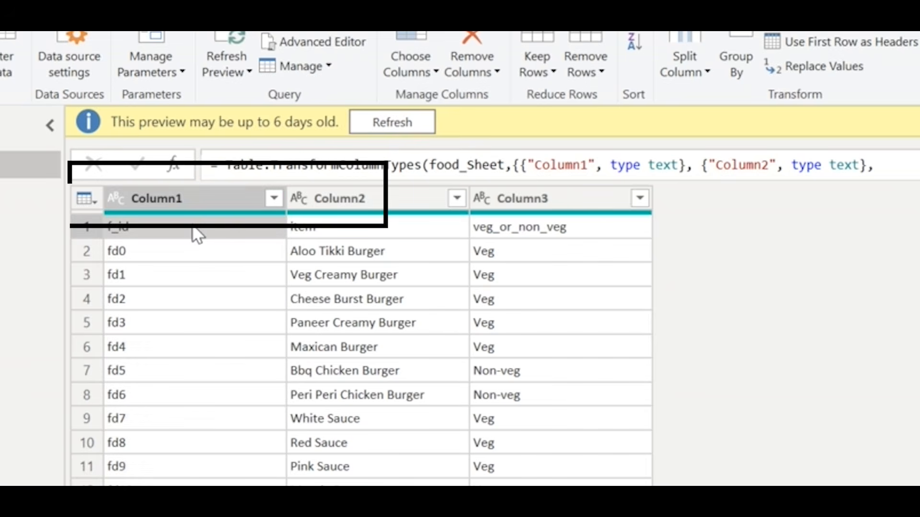
left_click(333, 230)
left_click(213, 198)
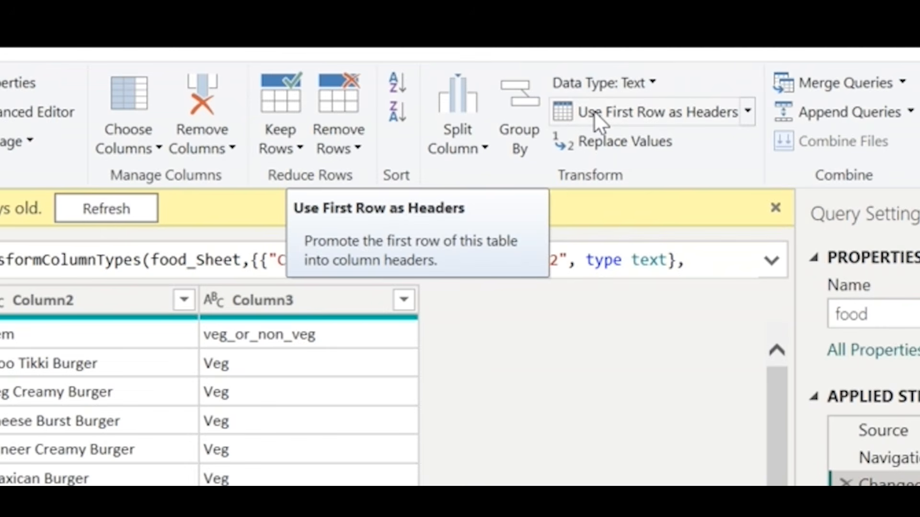
left_click(593, 110)
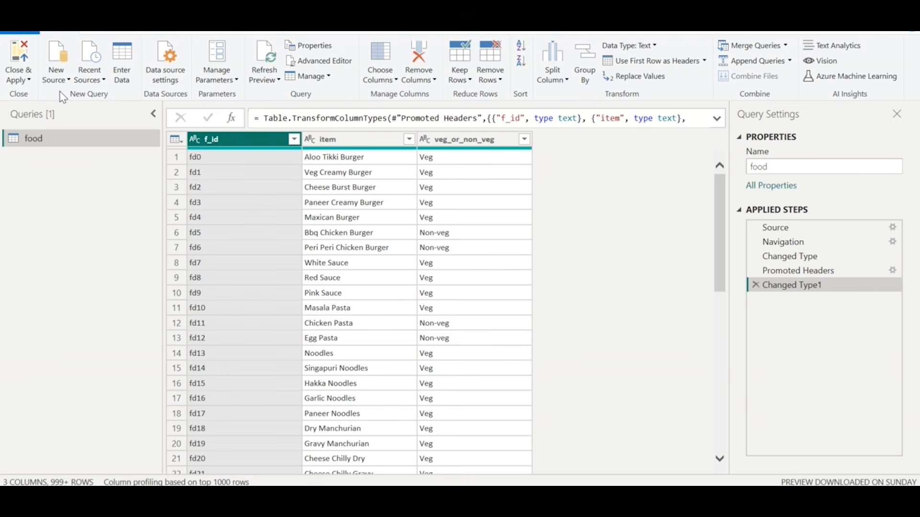
- Add the menu, orders, restaurant and users tables as new queries
left_click(51, 71)
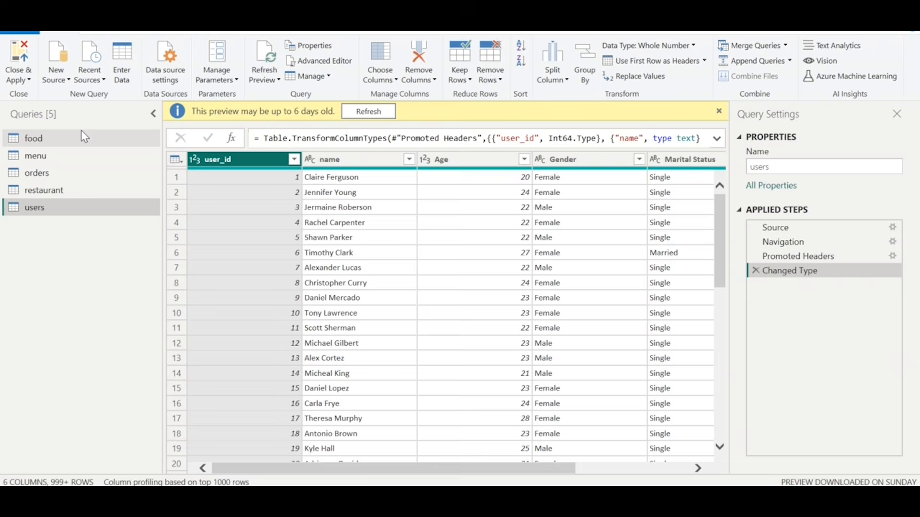
- Review the columns of the food, menu, orders, restaurant and users queries, including the r_id and f_id key columns in menu
left_click(81, 130)
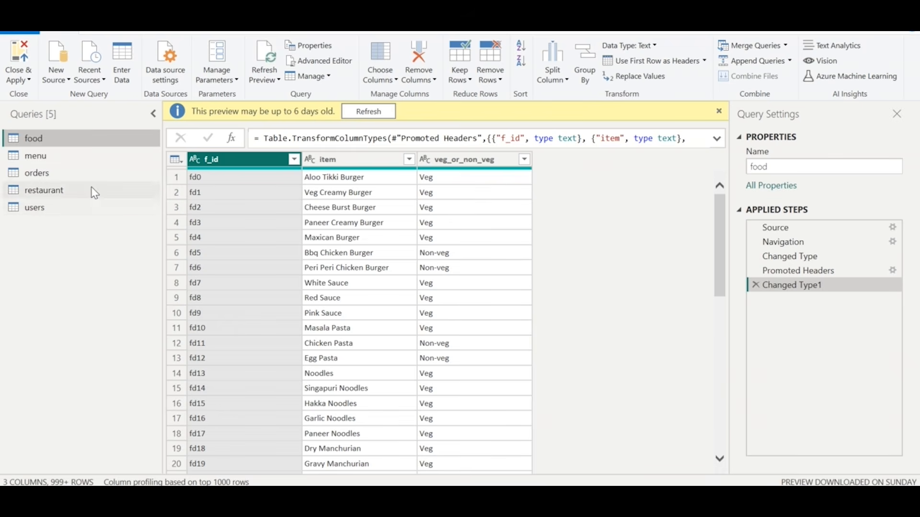
left_click(55, 159)
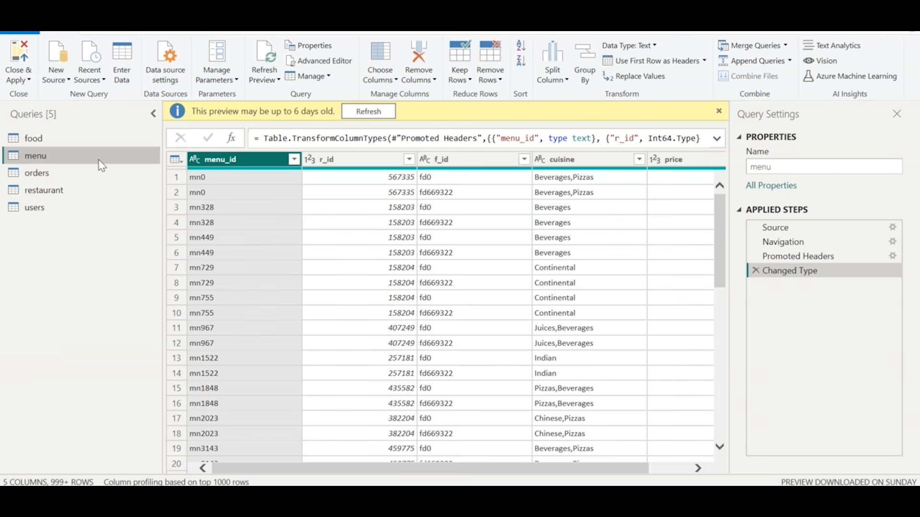
left_click(353, 159)
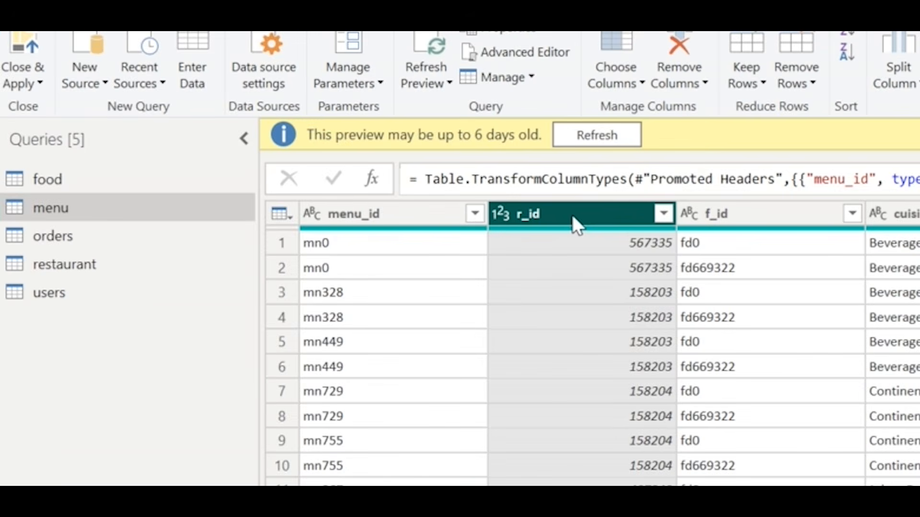
left_click(721, 218)
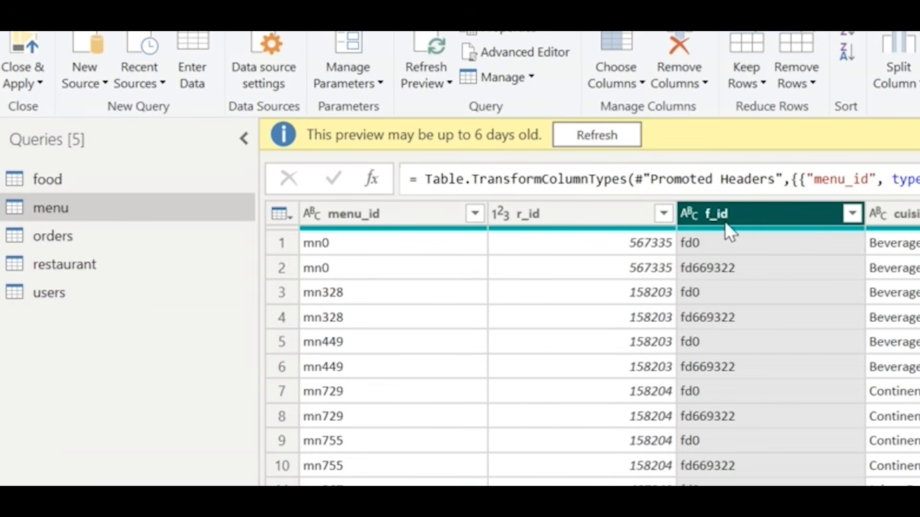
left_click(575, 223)
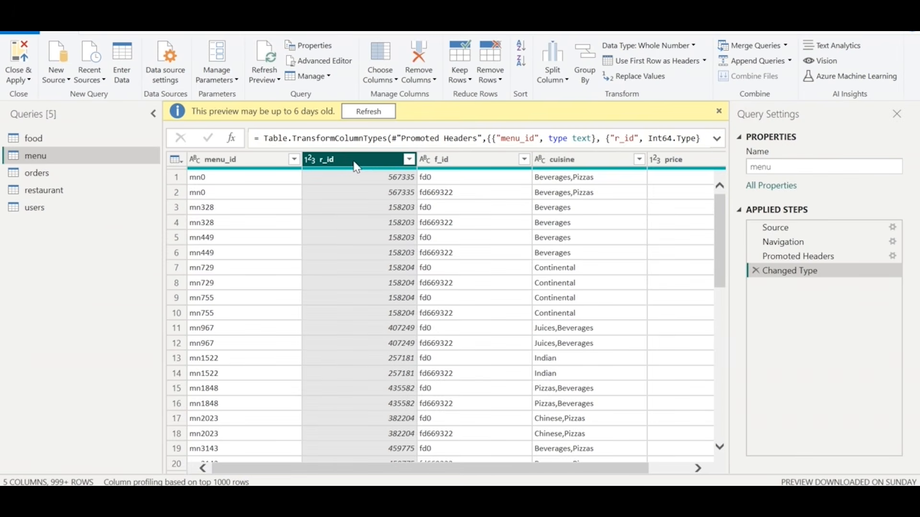
left_click(41, 175)
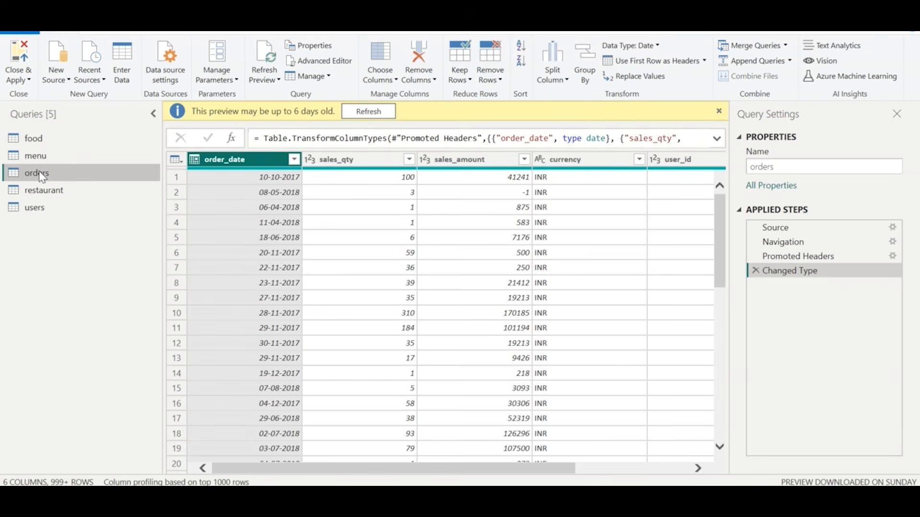
left_click(346, 159)
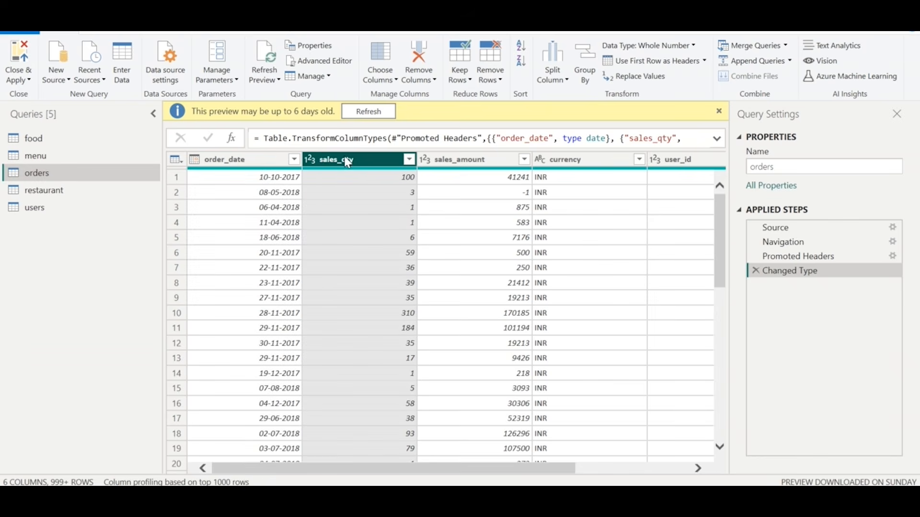
left_click(473, 165)
scroll(531, 271, "right", 3)
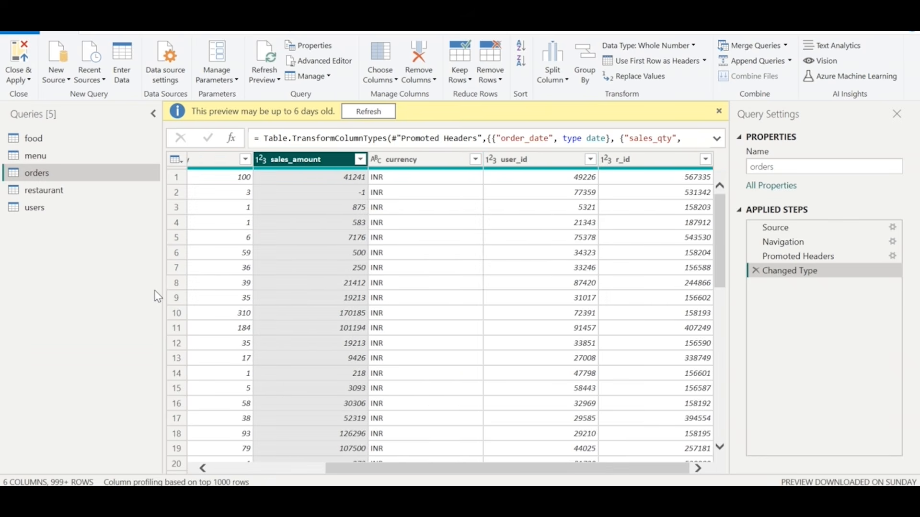
left_click(57, 196)
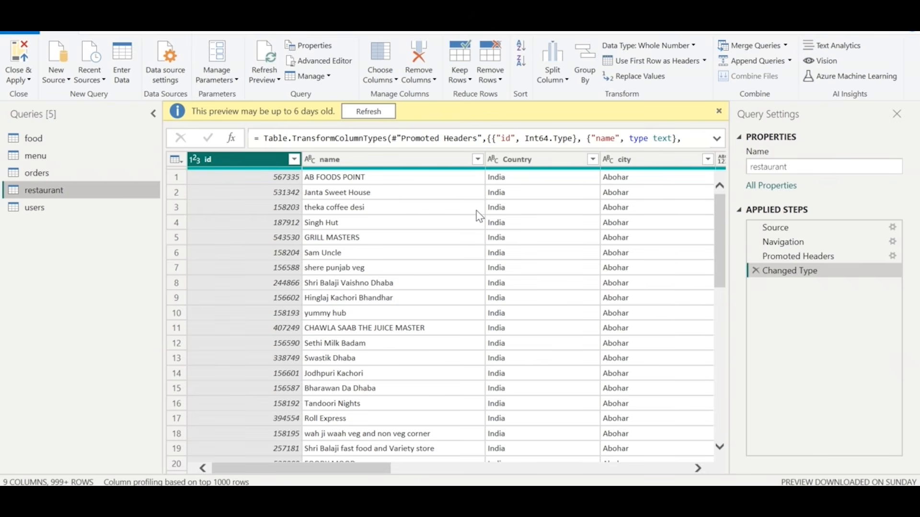
scroll(480, 216, "right", 5)
scroll(479, 217, "left", 3)
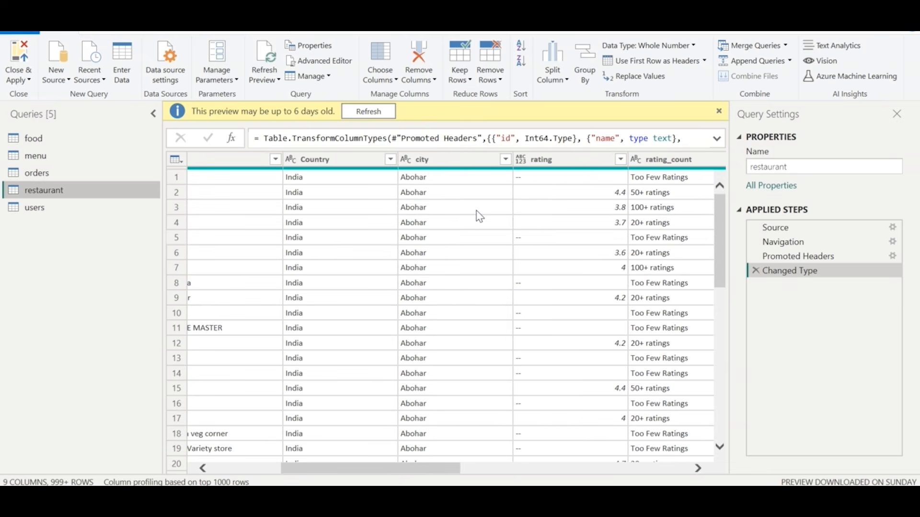
left_click(40, 211)
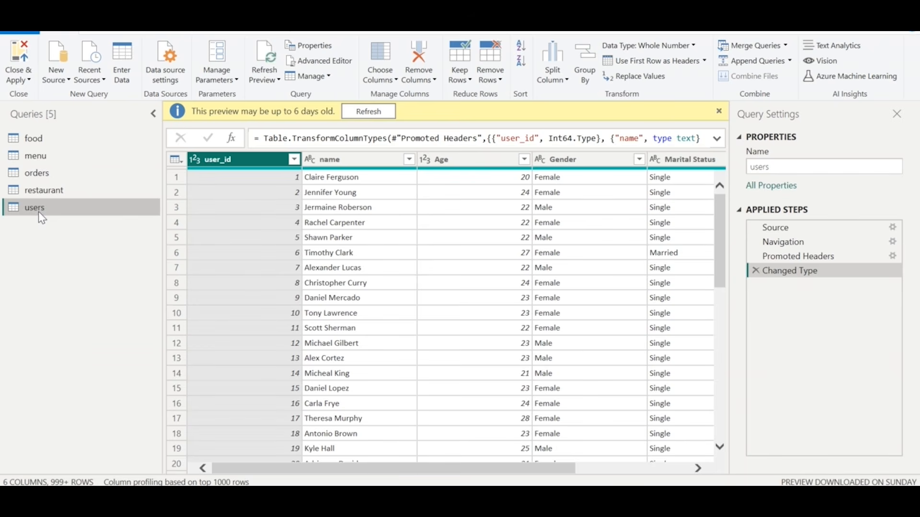
- Merge the restaurant table into the orders query with a left outer join, matching r_id in orders to id in restaurant
left_click(51, 173)
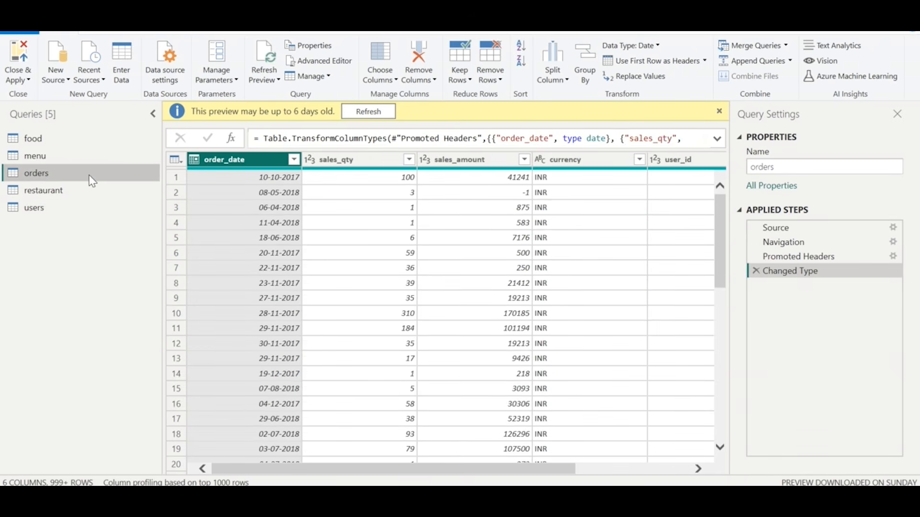
left_click(62, 156)
left_click(66, 174)
scroll(505, 359, "right", 3)
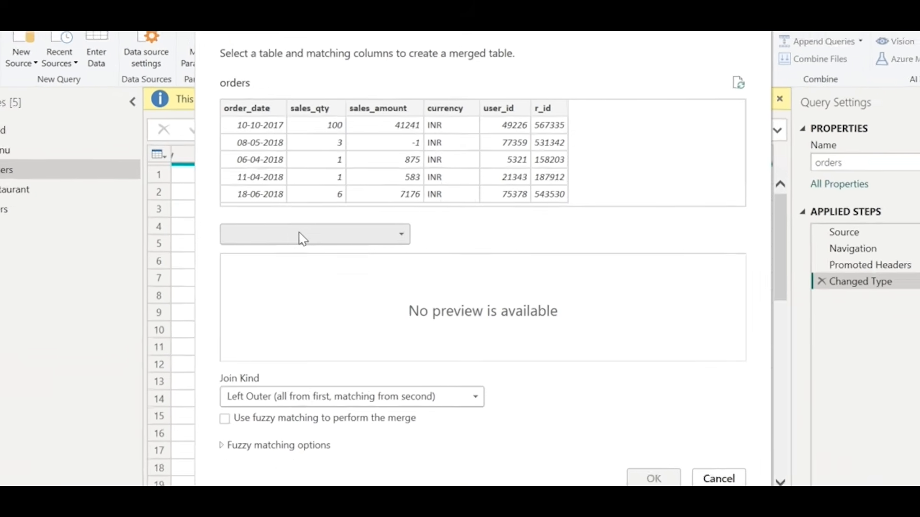
left_click(300, 232)
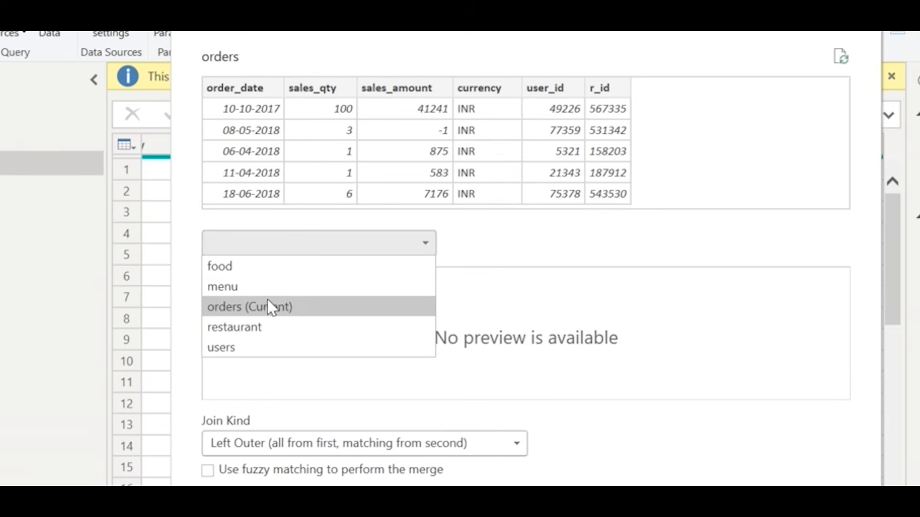
left_click(255, 329)
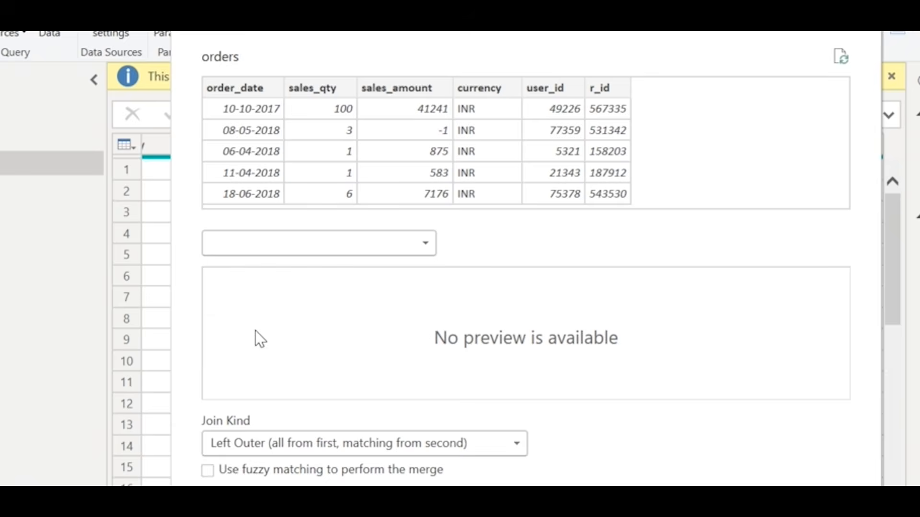
left_click(596, 93)
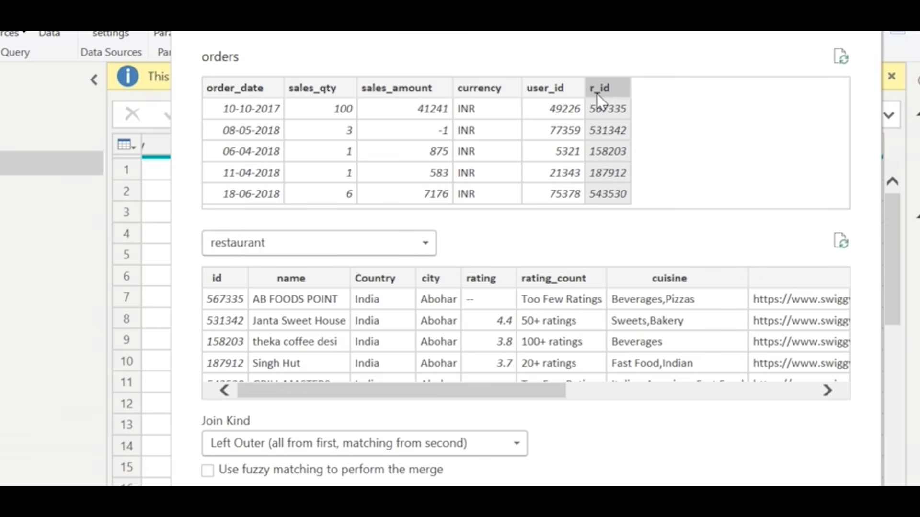
left_click(217, 280)
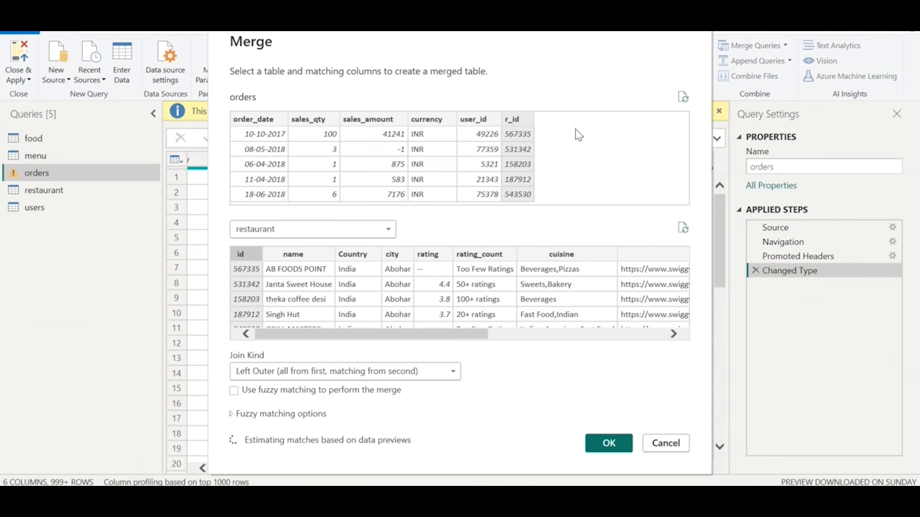
left_click(616, 445)
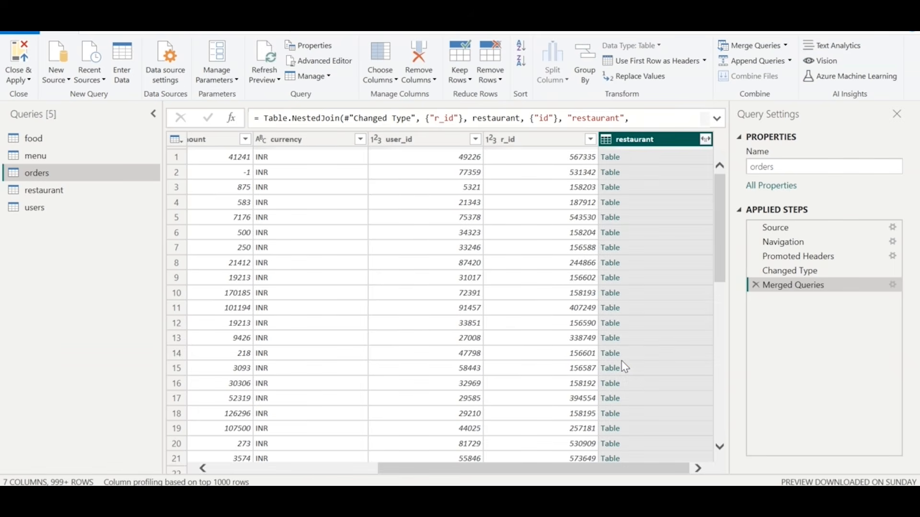
- Expand the merged restaurant column in orders to include only the city field
left_click(707, 142)
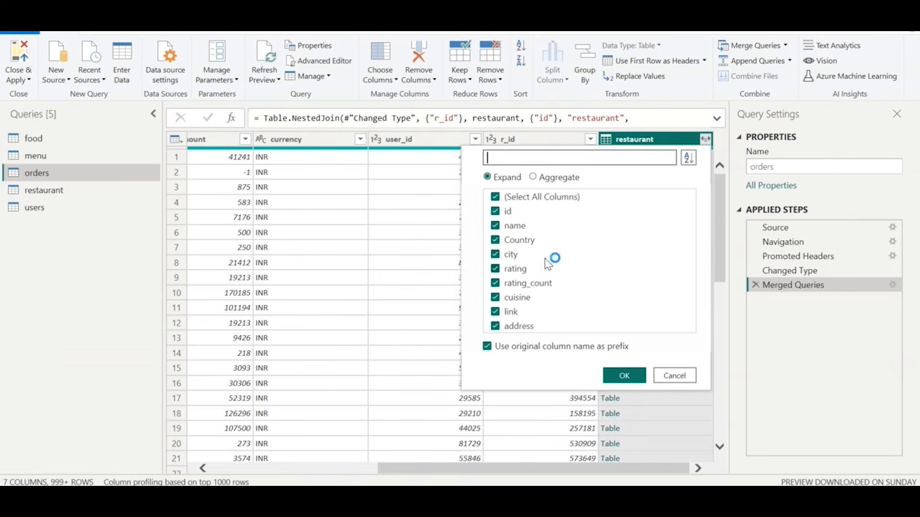
left_click(517, 199)
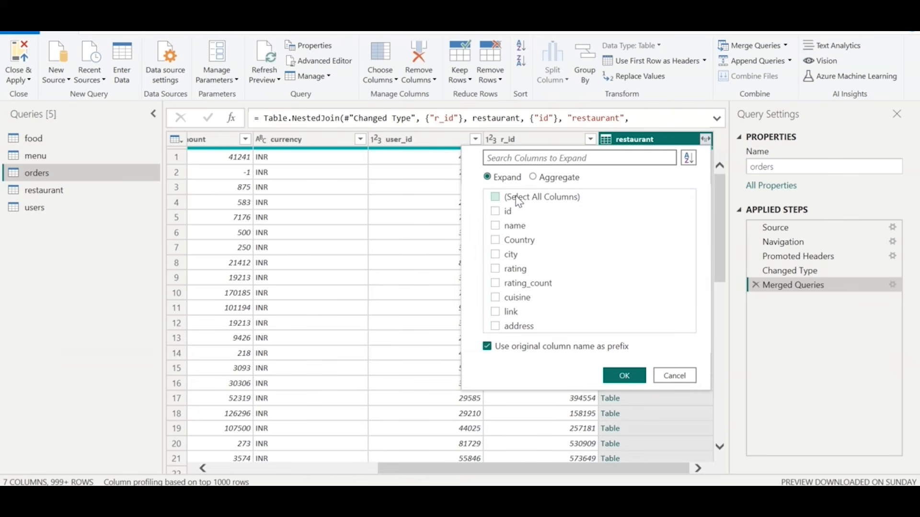
left_click(515, 255)
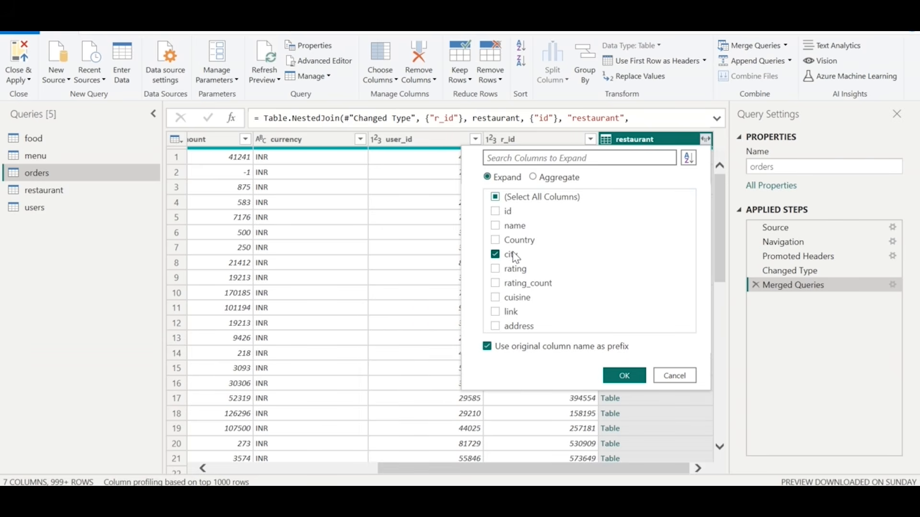
left_click(621, 379)
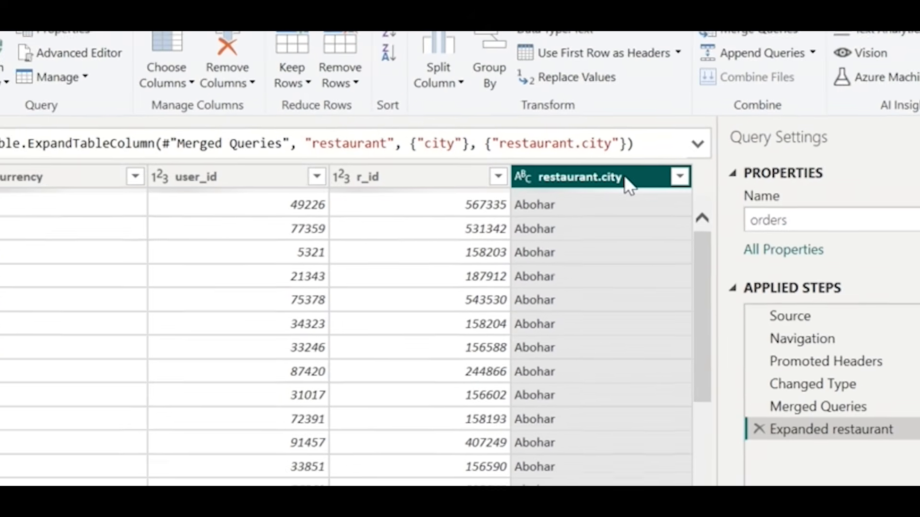
- Rename the restaurant.city column in orders to city
double_click(624, 177)
left_click(626, 178)
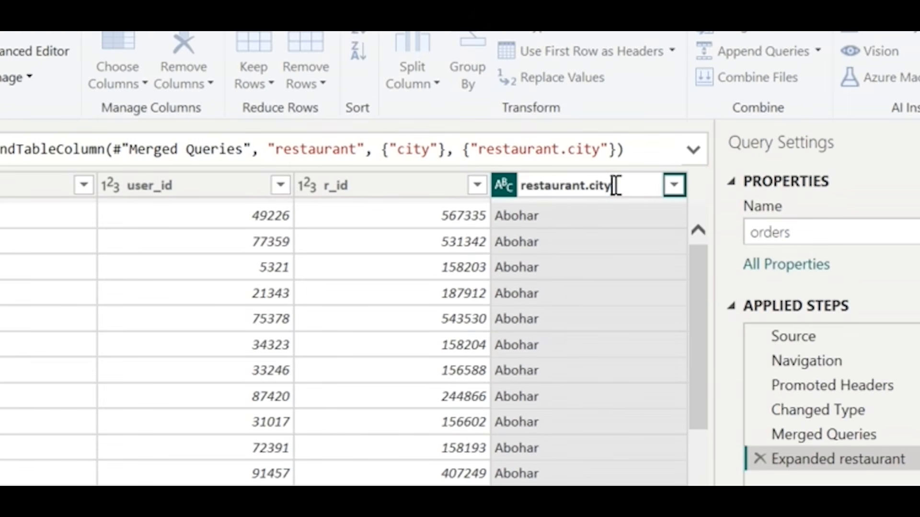
key("Left")
key("Left")
key("Left")
key("BackSpace")
key("BackSpace")
key("BackSpace")
key("BackSpace")
key("BackSpace")
key("BackSpace")
key("BackSpace")
key("BackSpace")
key("BackSpace")
key("BackSpace")
key("BackSpace")
key("BackSpace")
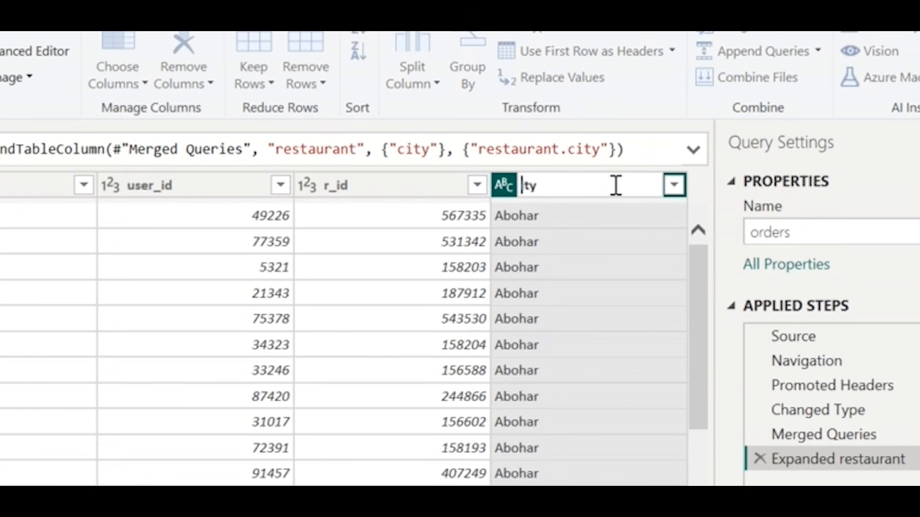
type("c")
key("Return")
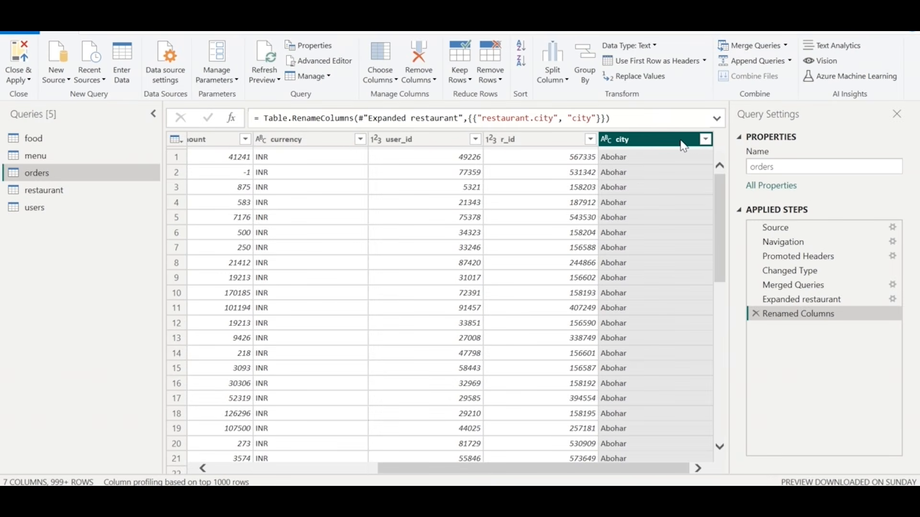
- Check the values of the city column in orders through its filter list, loading more of them
left_click(706, 139)
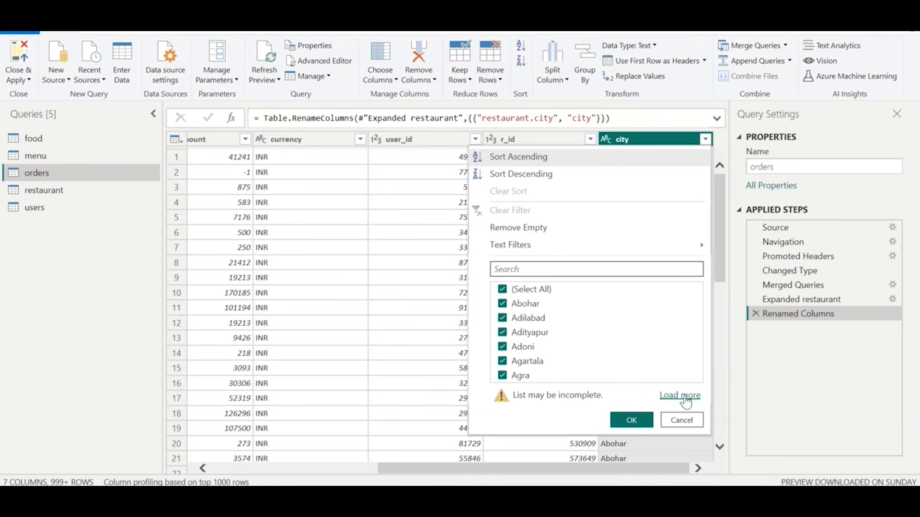
left_click(687, 401)
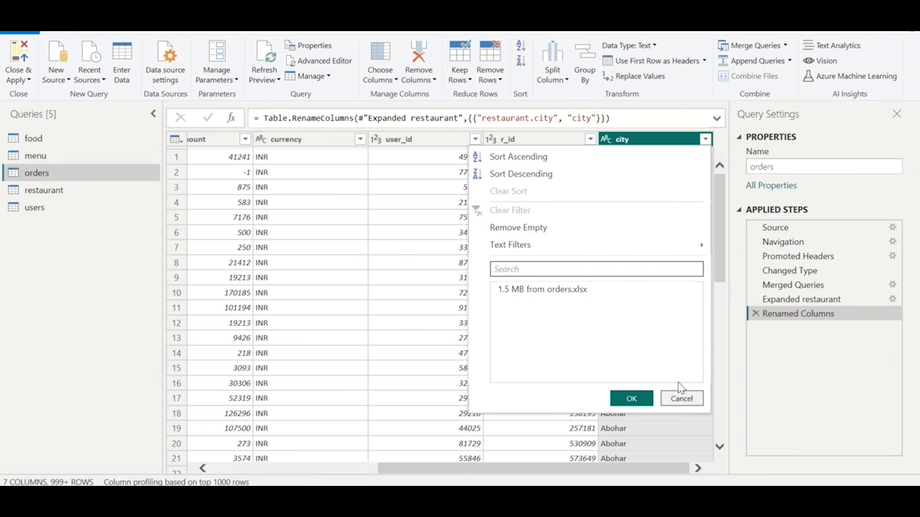
left_click(682, 398)
- Replace null values in the city column of orders with Other
right_click(641, 140)
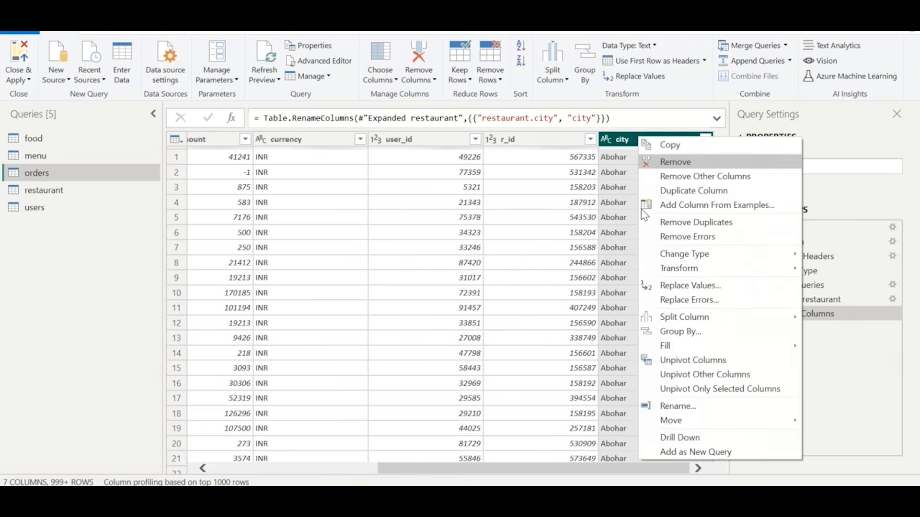
left_click(689, 286)
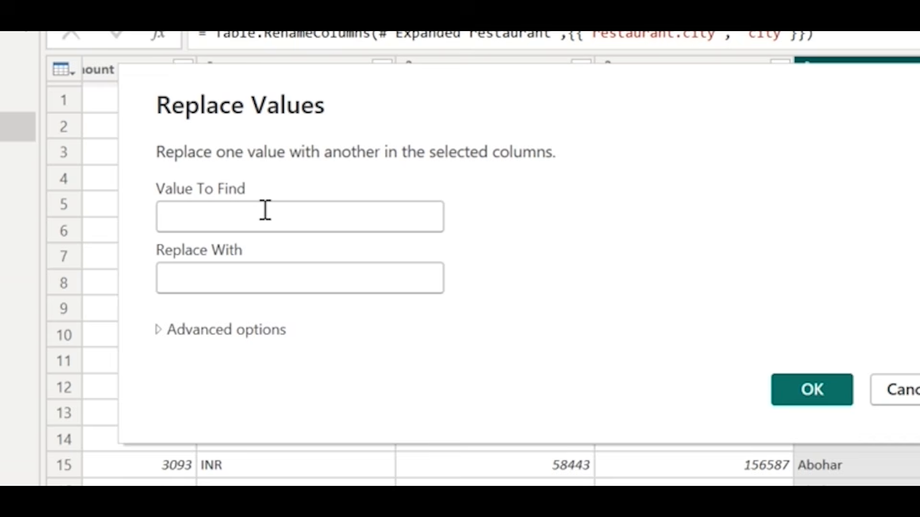
type("n")
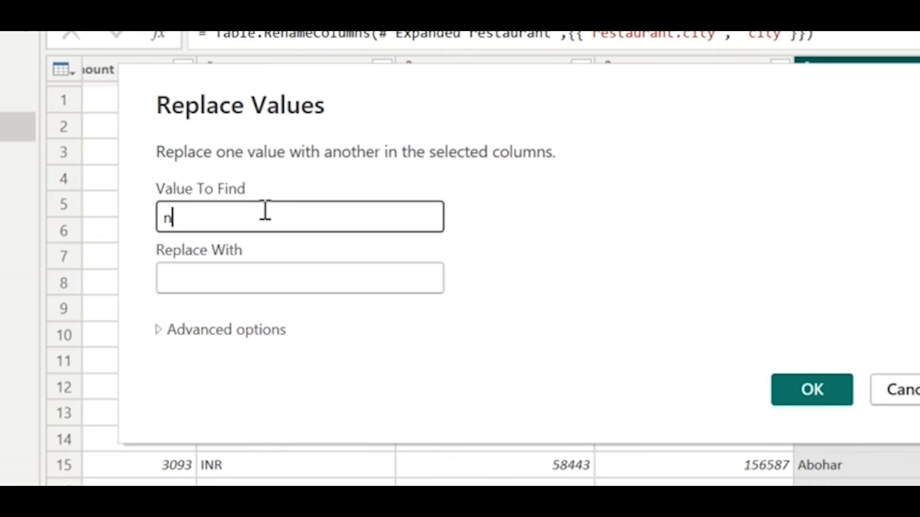
type("ull")
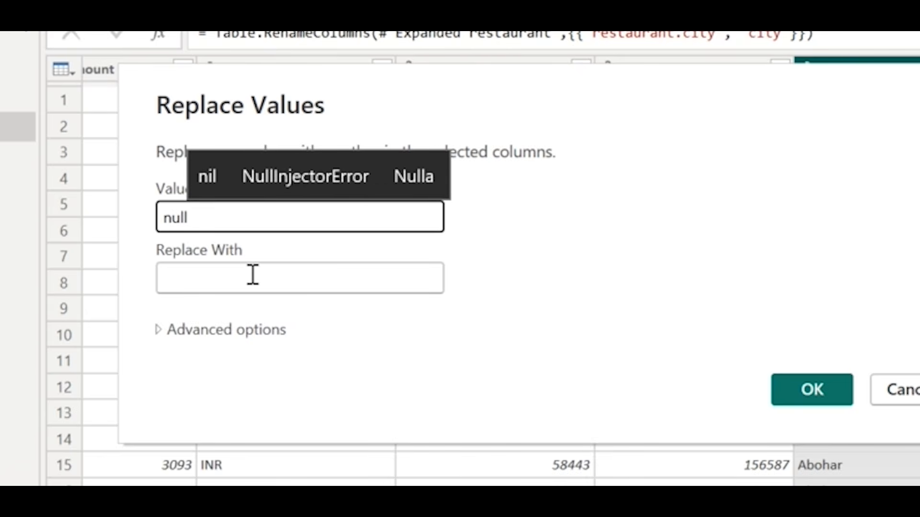
left_click(253, 275)
type("Other")
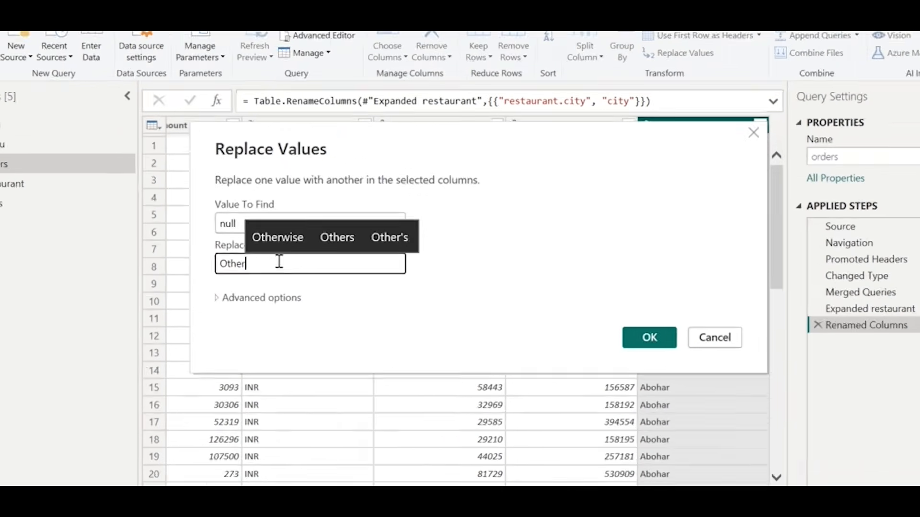
key("Return")
- Switch to the Zamato Dashboard report in Power BI Desktop and toggle its Overview page between Amount and Quantity
mouse_move(391, 498)
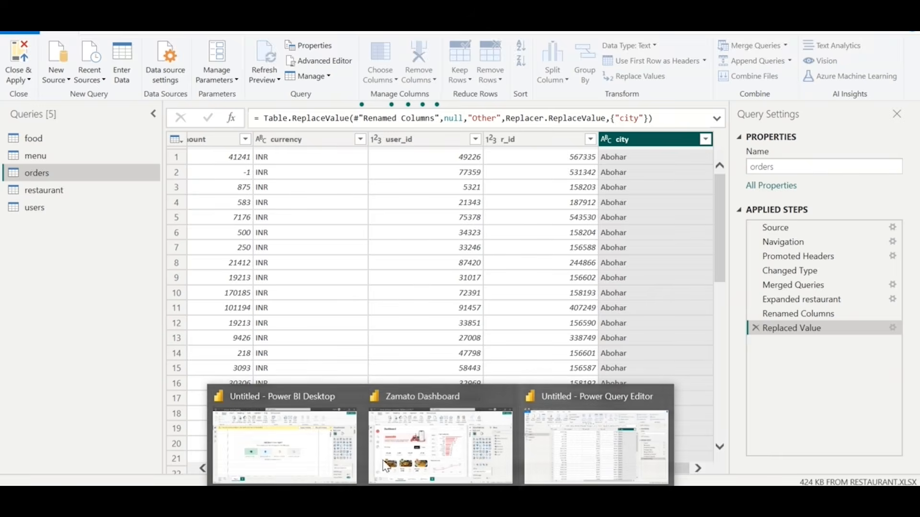
left_click(384, 465)
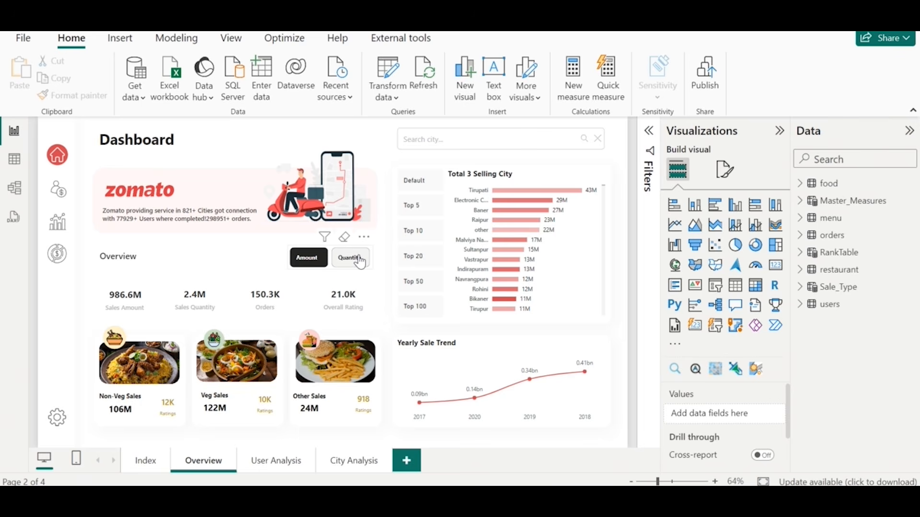
left_click(380, 247)
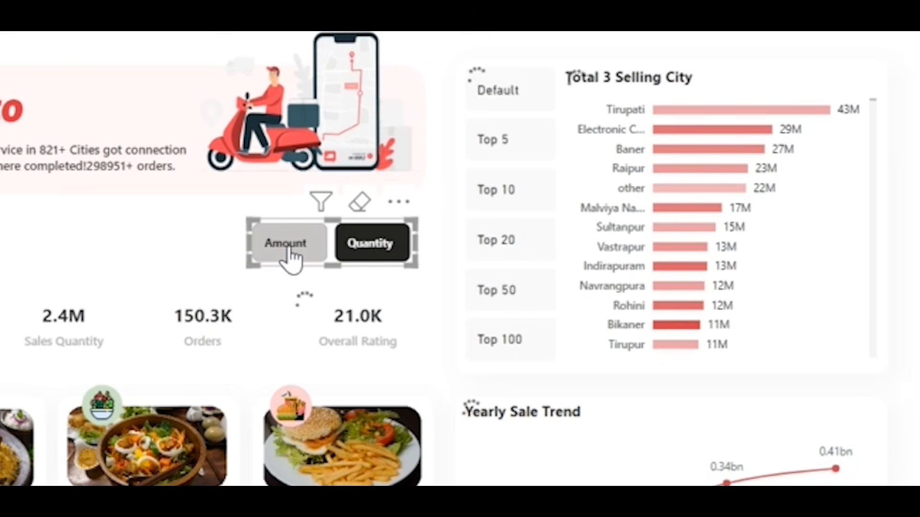
left_click(287, 253)
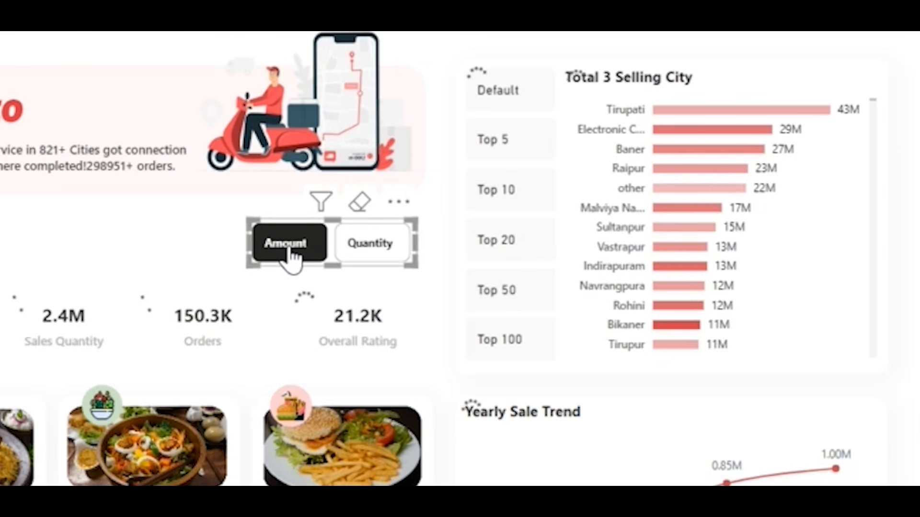
left_click(372, 254)
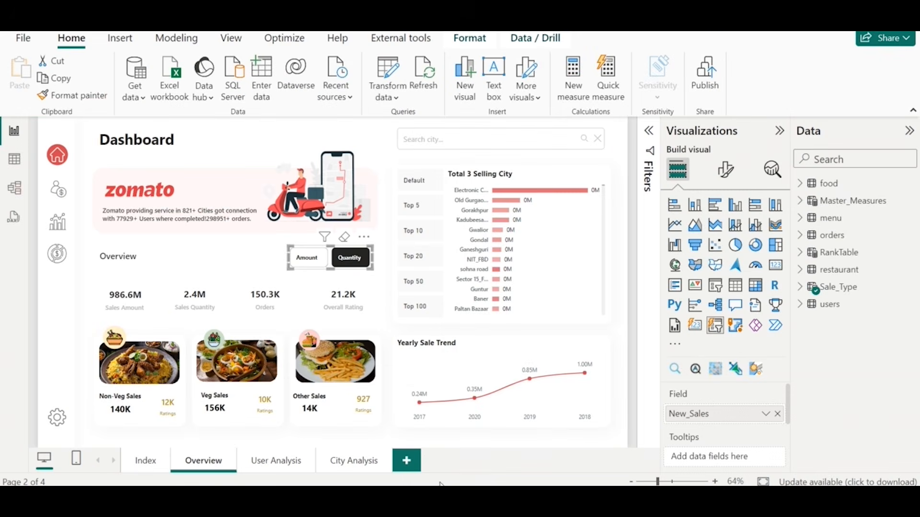
- Return to Power Query Editor and unpivot the sales_qty and sales_amount columns of the orders query
left_click(613, 436)
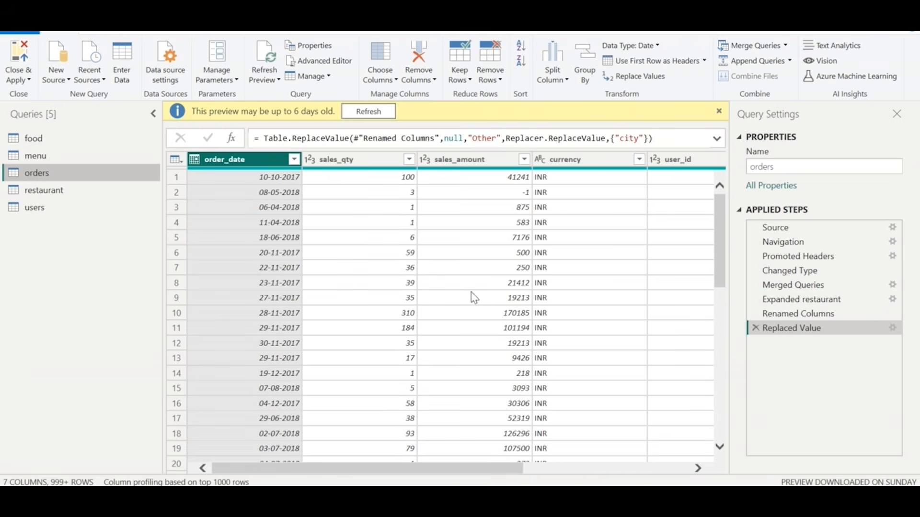
left_click(383, 163)
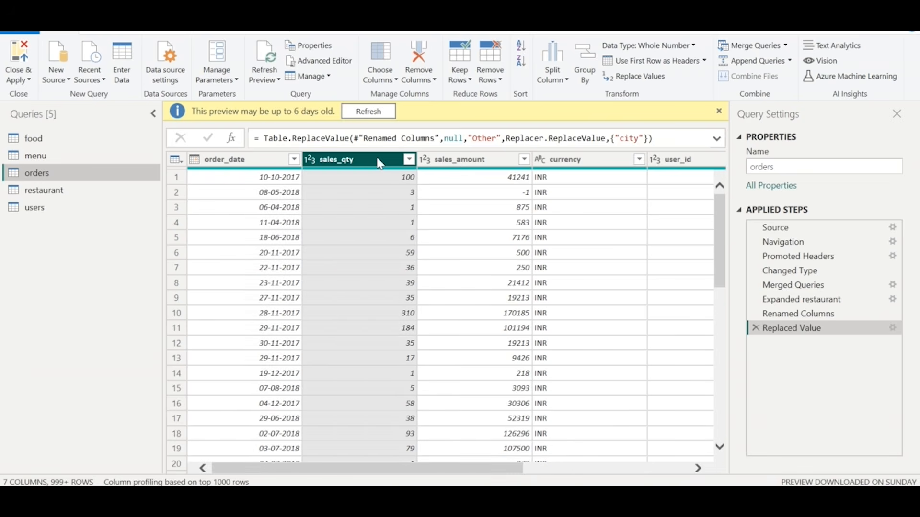
left_click(455, 159, "ctrl")
right_click(456, 160)
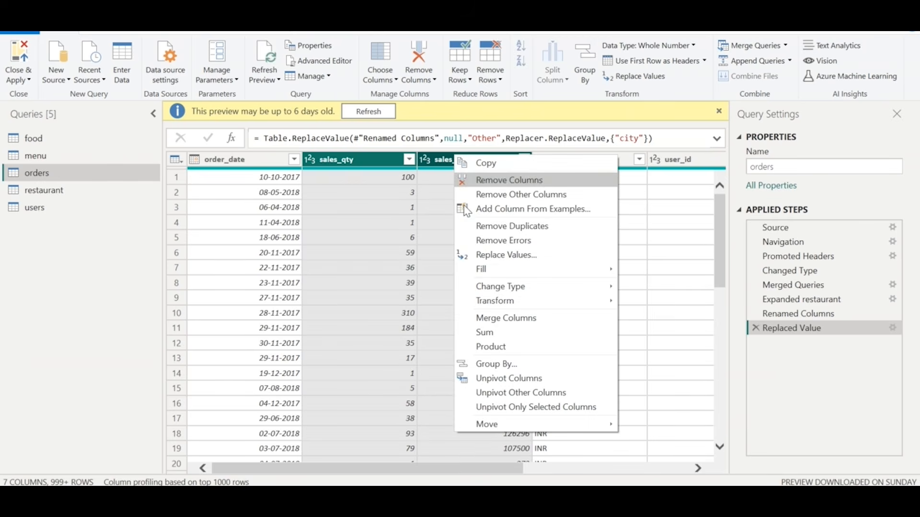
left_click(519, 379)
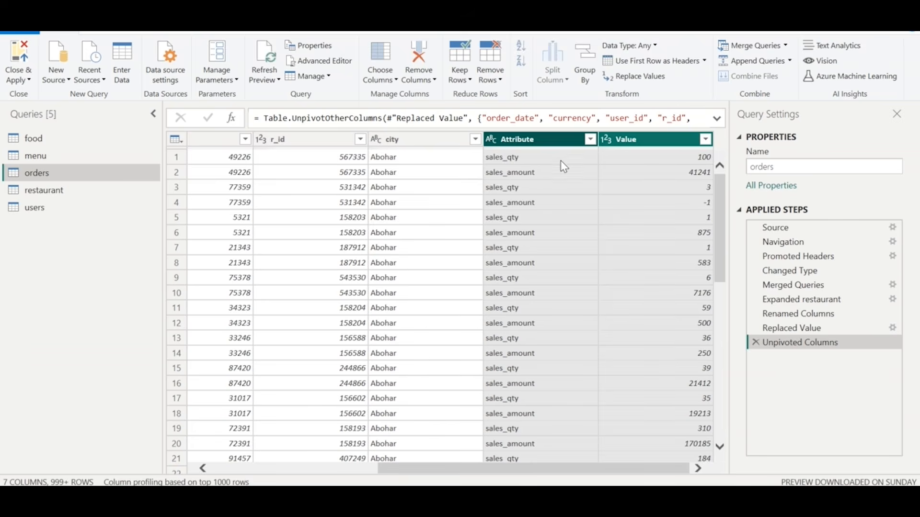
left_click(521, 162)
left_click(521, 178)
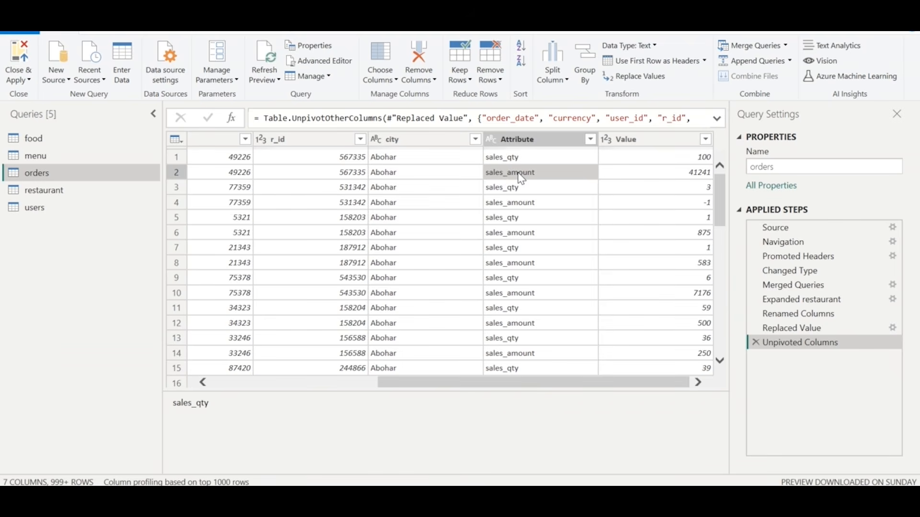
- Replace sales_qty with Quantity in the Attribute column of orders
left_click(529, 145)
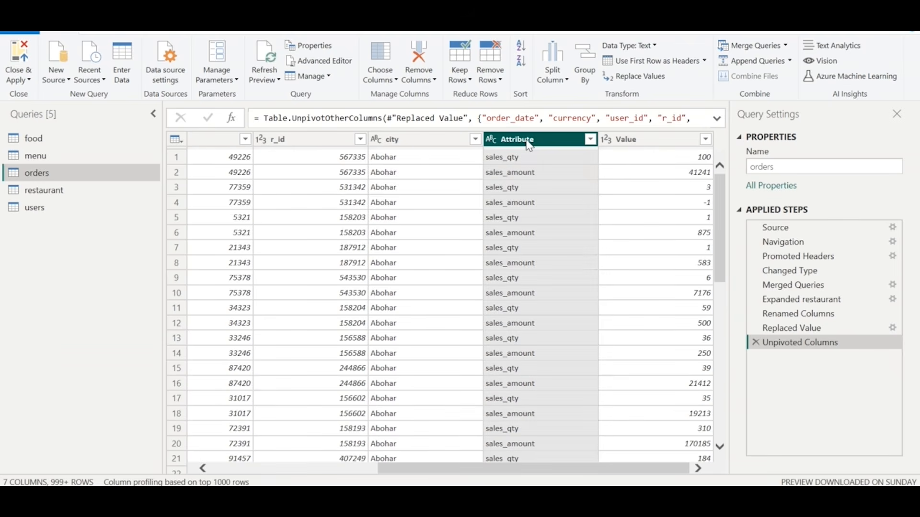
right_click(529, 145)
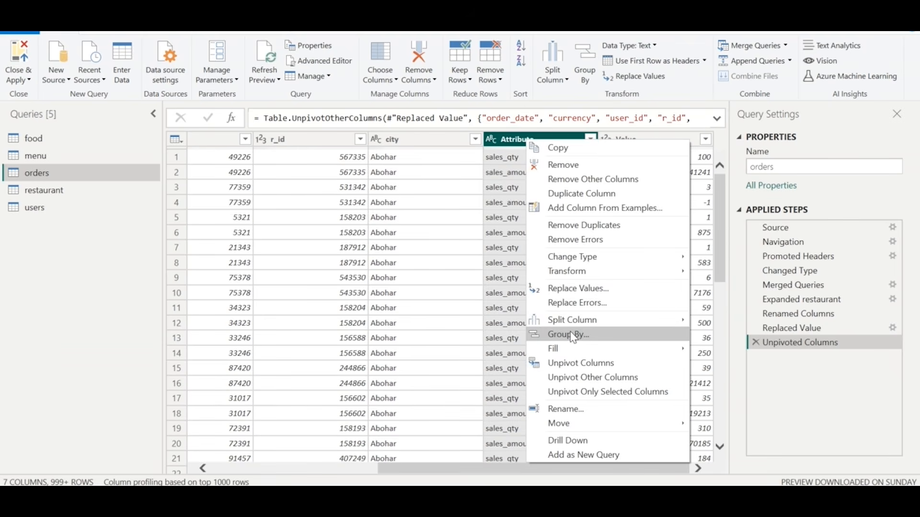
left_click(568, 291)
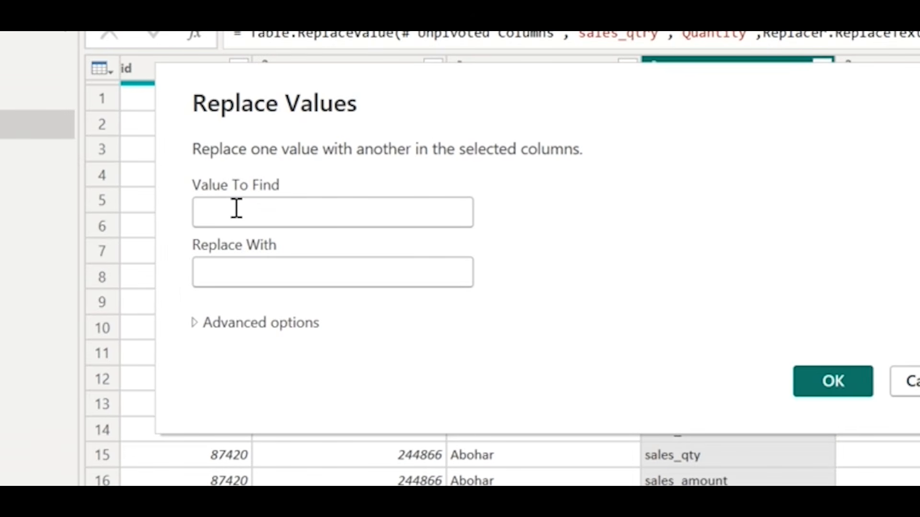
type("s")
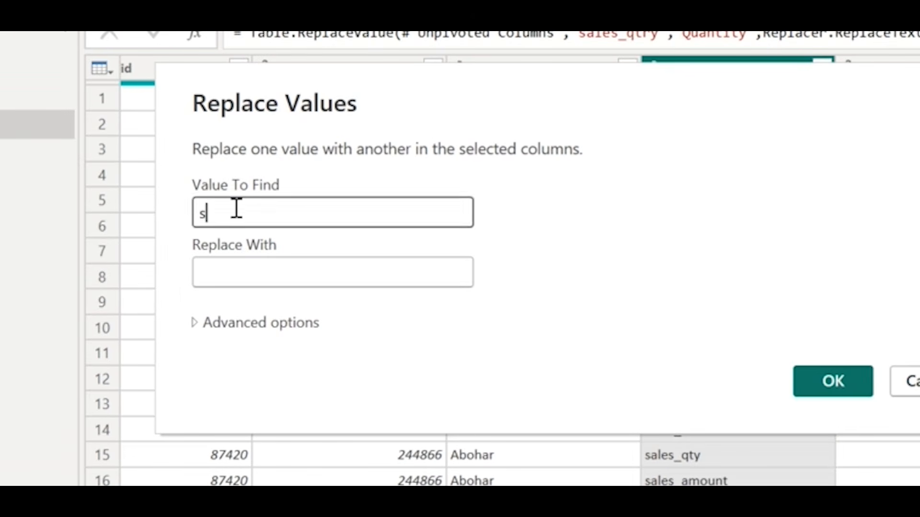
type("ales_")
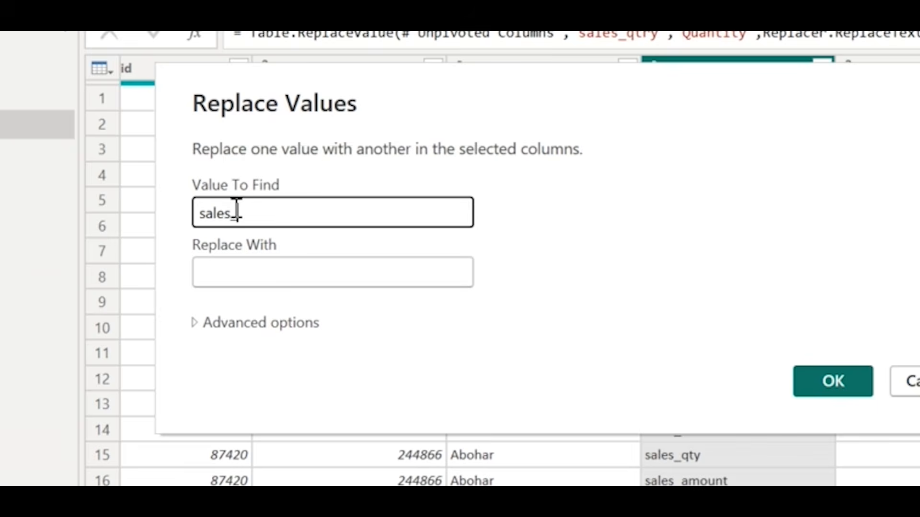
type("qt")
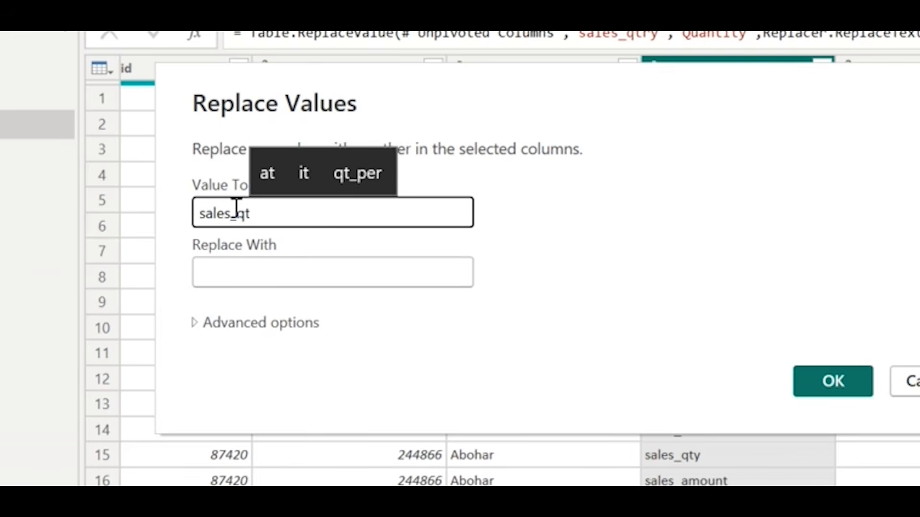
type("y")
left_click(243, 268)
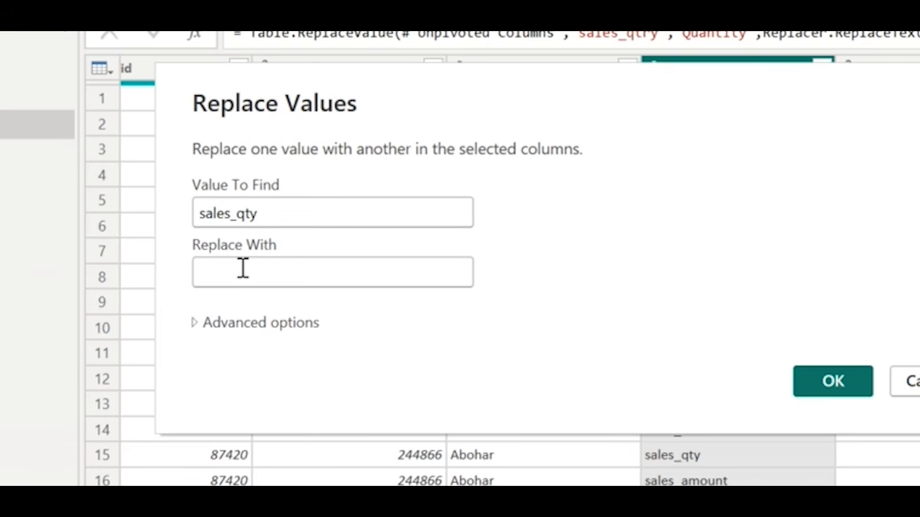
type("Quan")
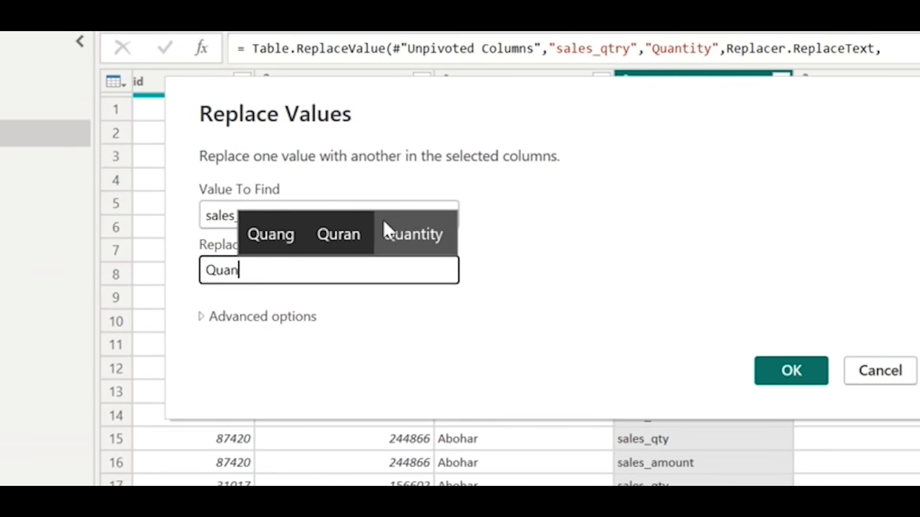
left_click(400, 232)
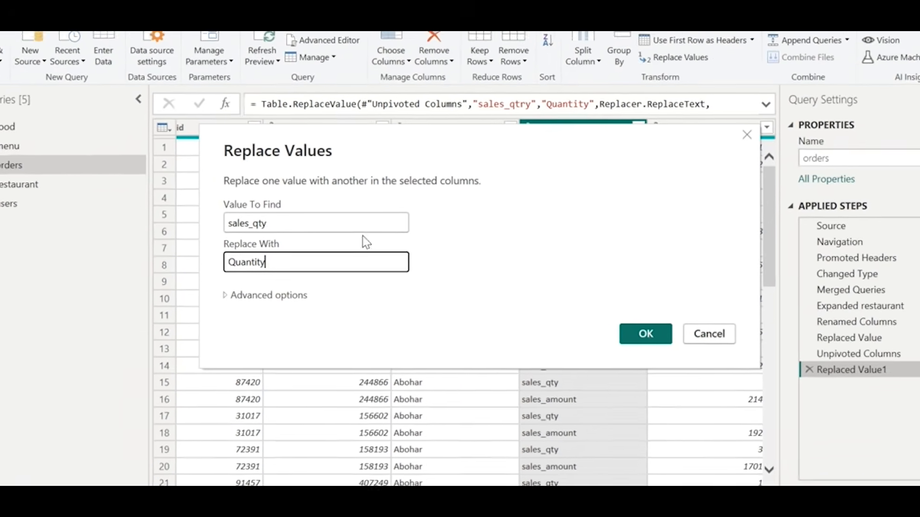
left_click(645, 336)
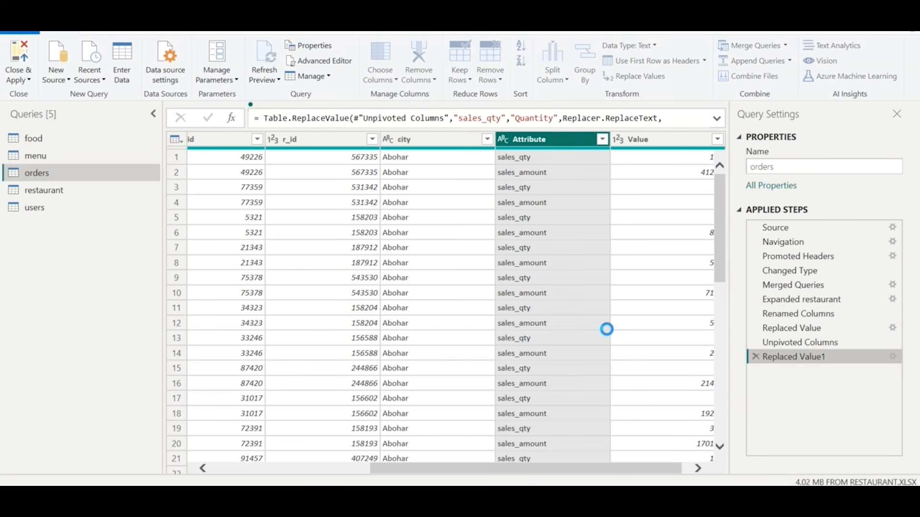
- Replace sales_amount with Amount in the Attribute column of orders
right_click(523, 138)
left_click(561, 287)
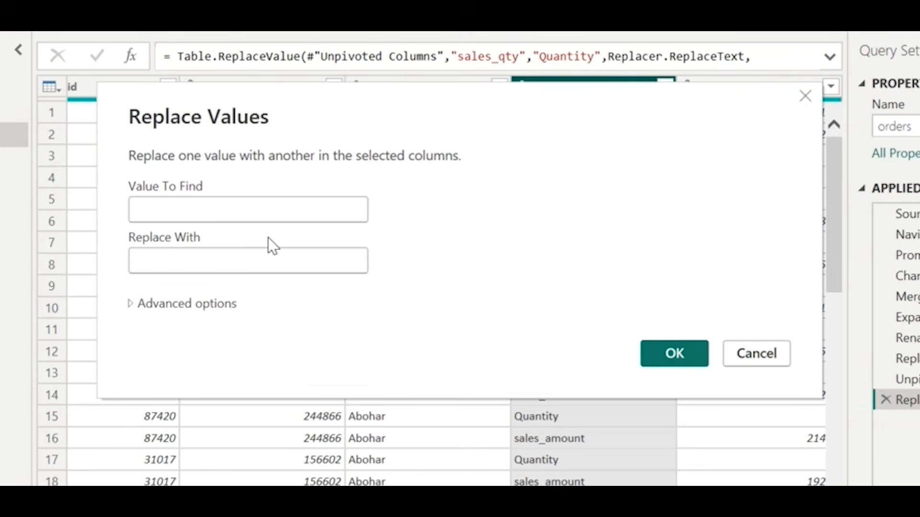
type("sal")
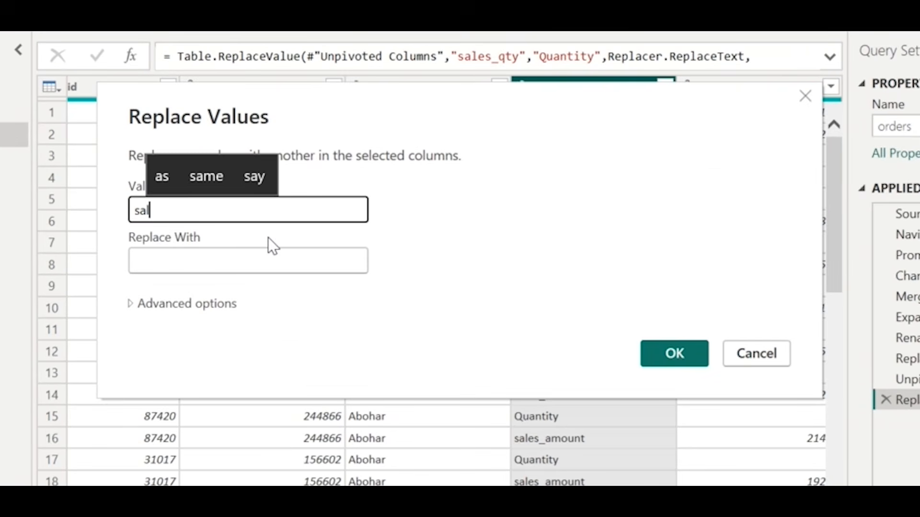
type("es_amount")
key("Tab")
type("Amount")
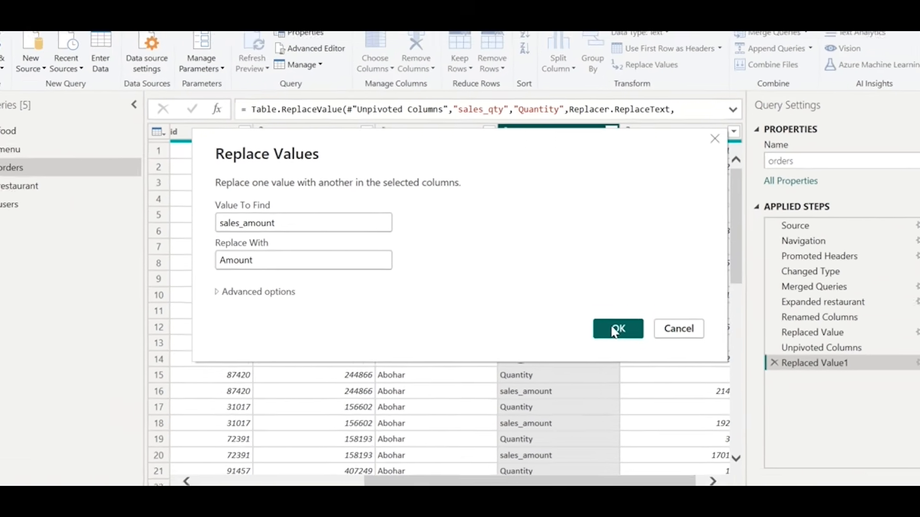
left_click(669, 356)
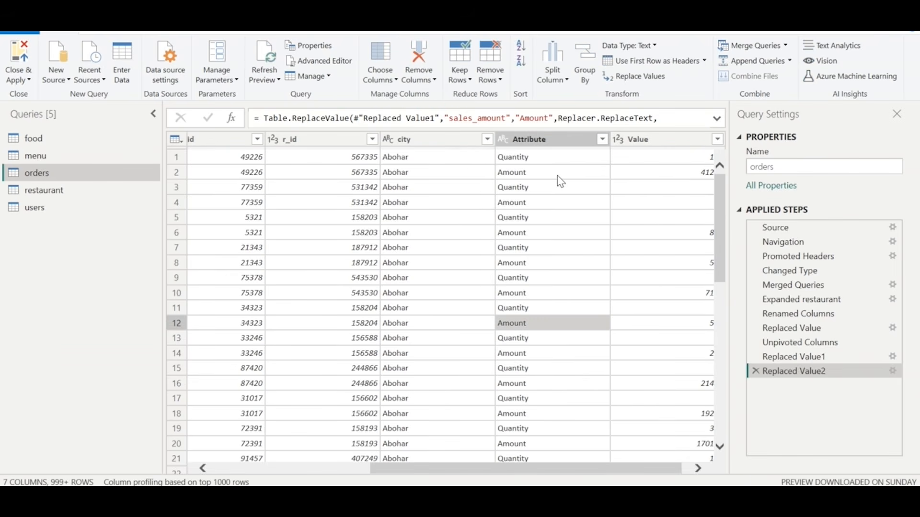
- Rename the Attribute column in orders to Type
double_click(552, 144)
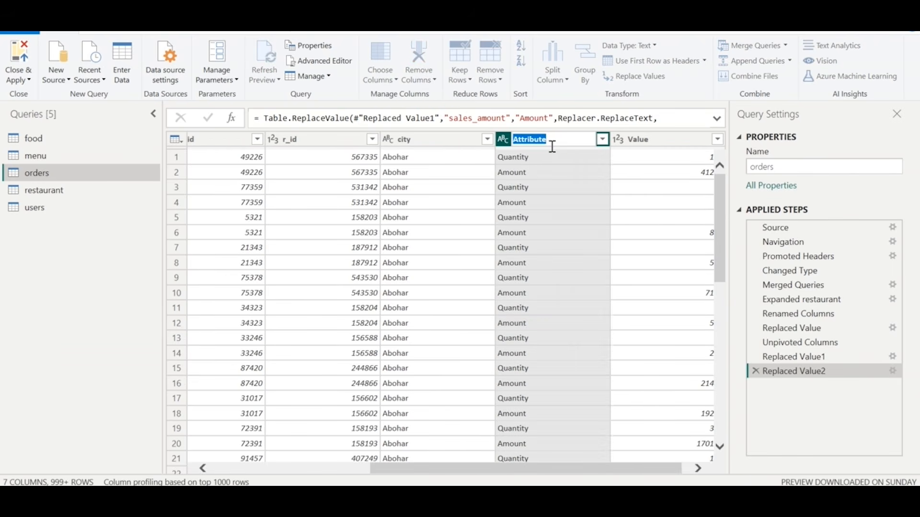
key("BackSpace")
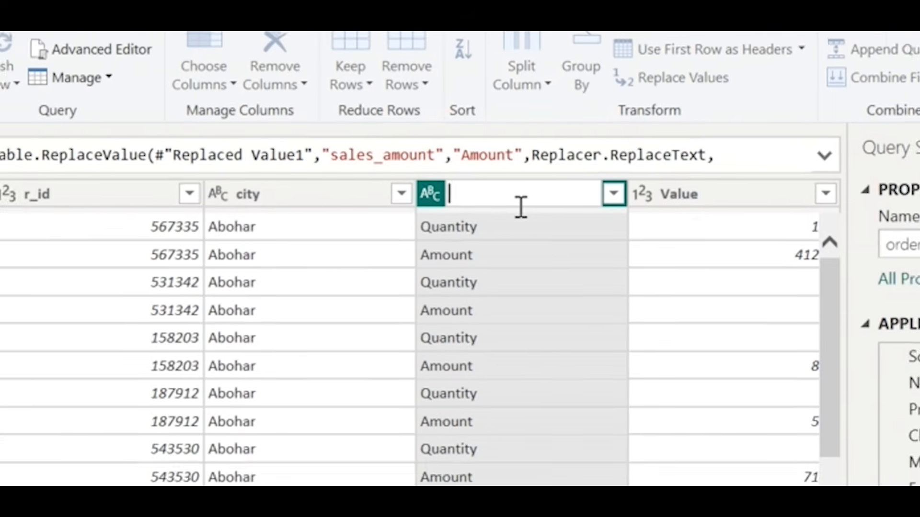
type("Type")
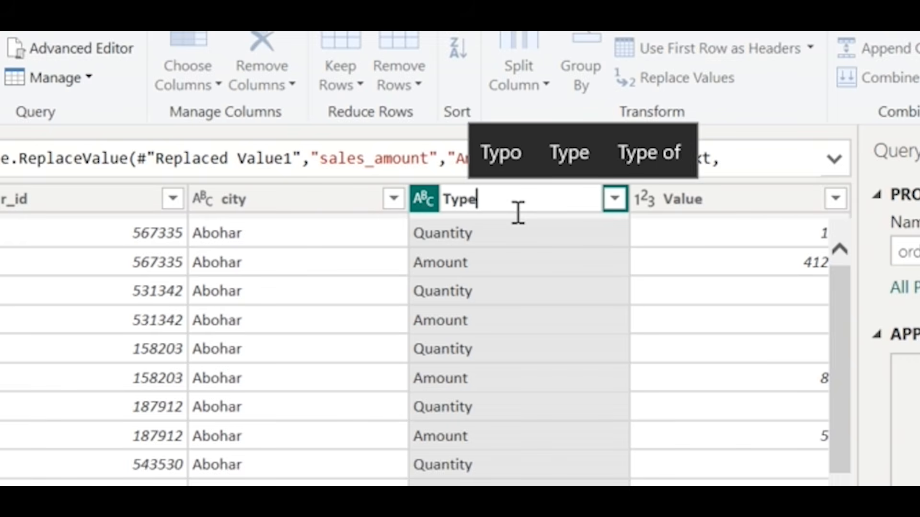
key("Return")
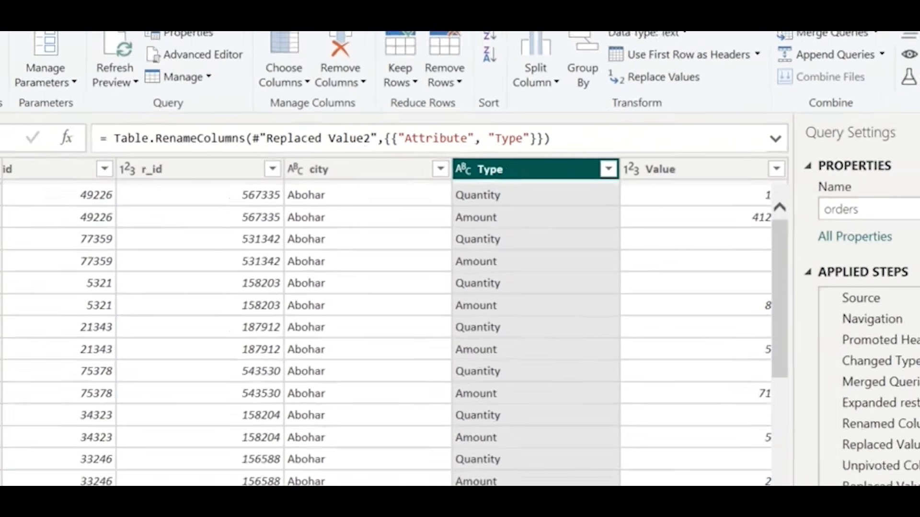
- Apply the Power Query changes to the model and expand the users, orders and restaurant tables to review their fields
left_click(25, 81)
left_click(34, 95)
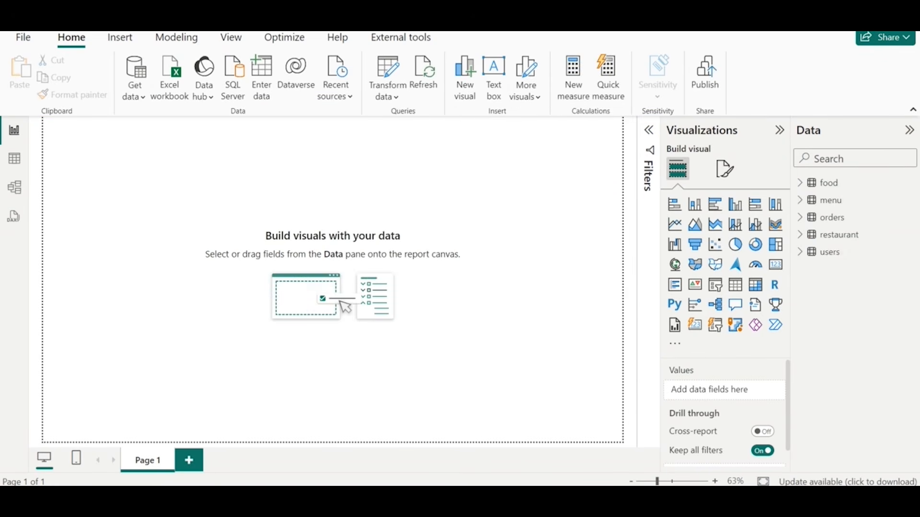
left_click(800, 254)
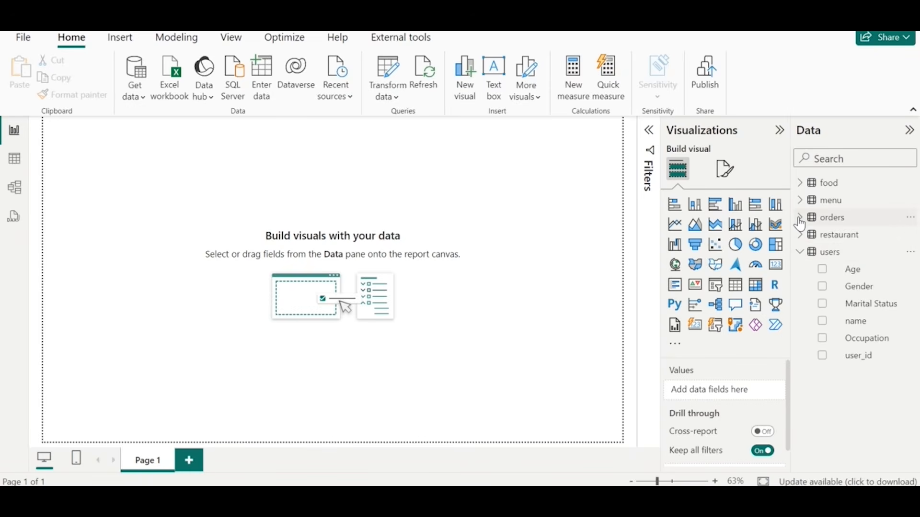
left_click(800, 220)
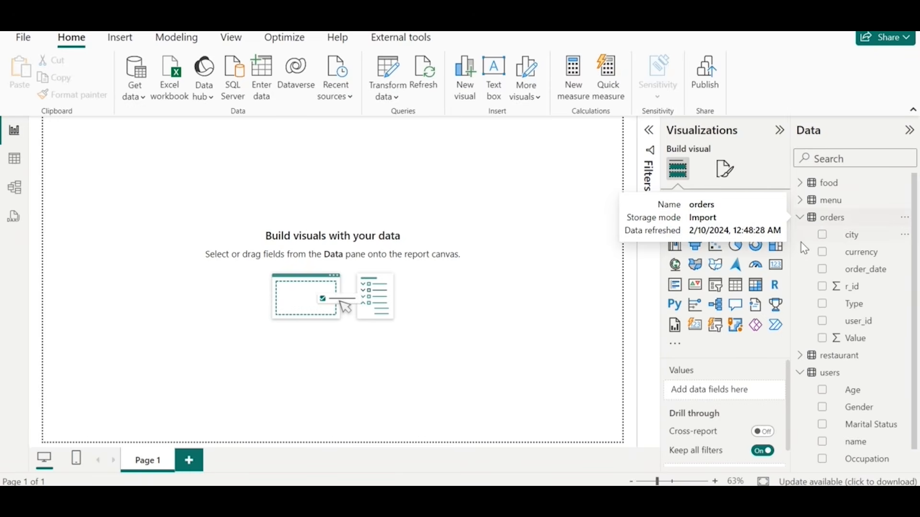
left_click(799, 356)
- Create a blank calculated table named Measure_Table in the table view
left_click(15, 160)
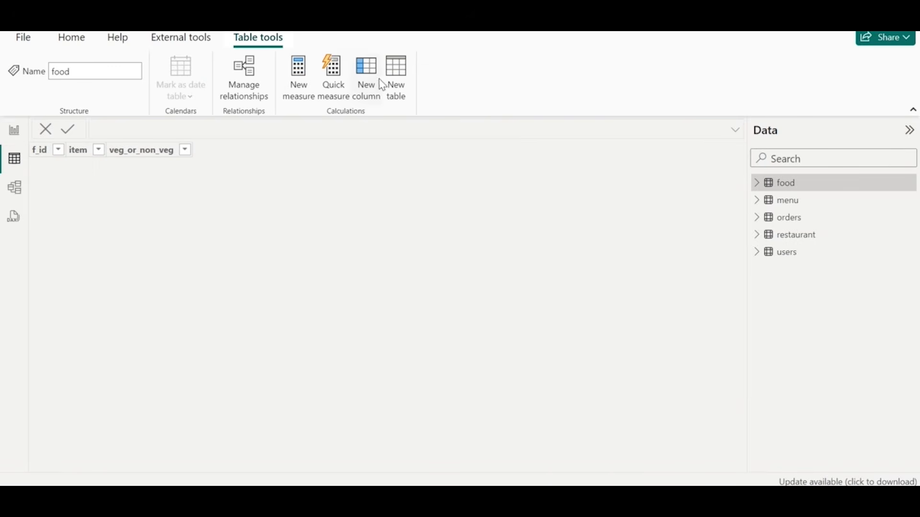
left_click(399, 97)
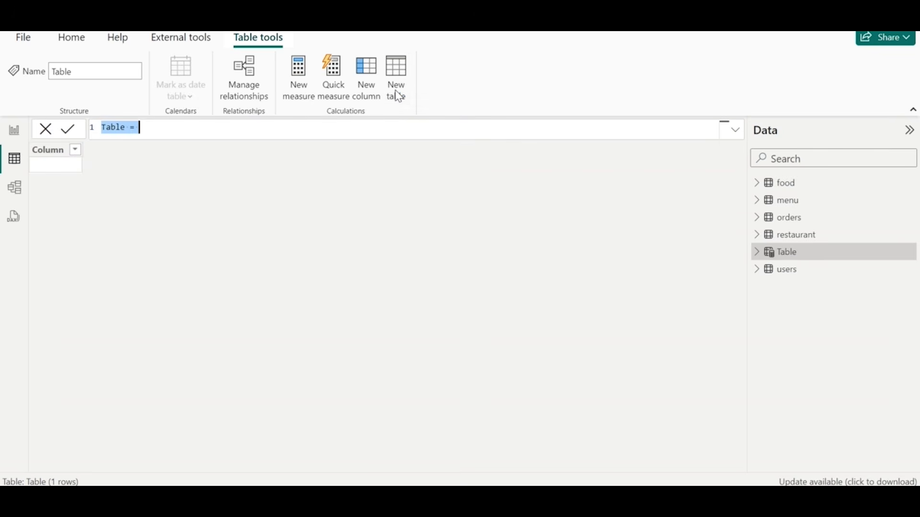
key("BackSpace")
type("Measure_Table =")
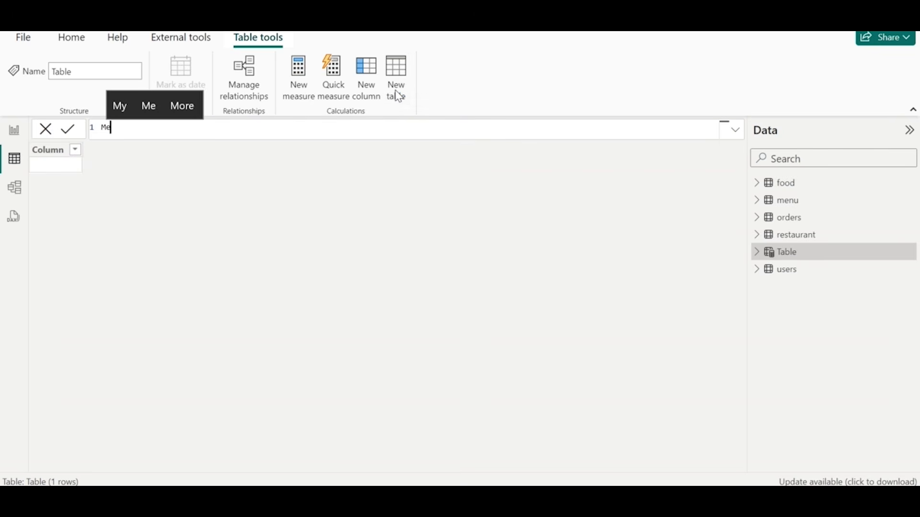
left_click(69, 129)
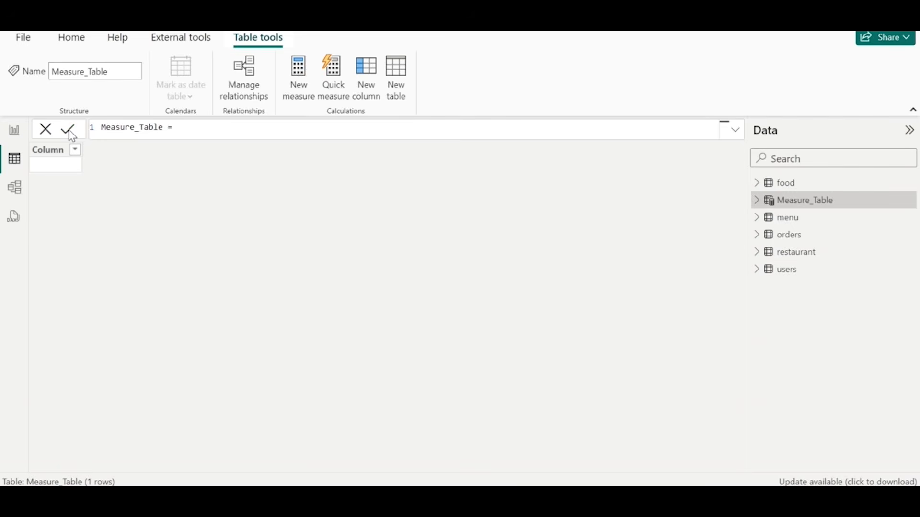
- Return to the report view and start a new measure in Measure_Table named Sale_Value
left_click(14, 131)
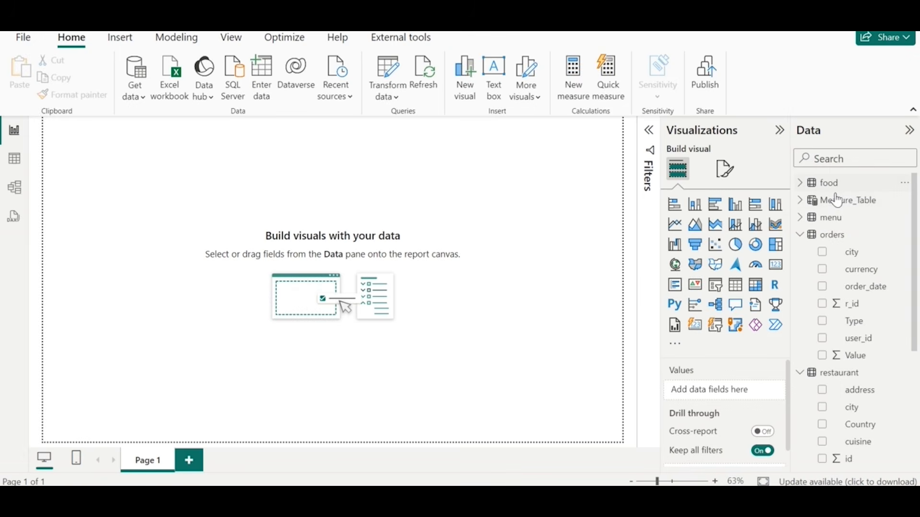
left_click(815, 235)
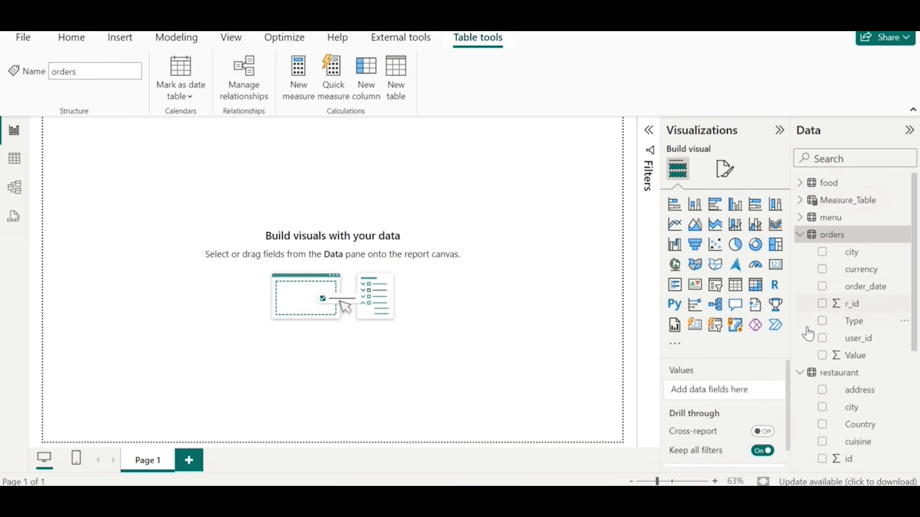
left_click(802, 238)
right_click(827, 204)
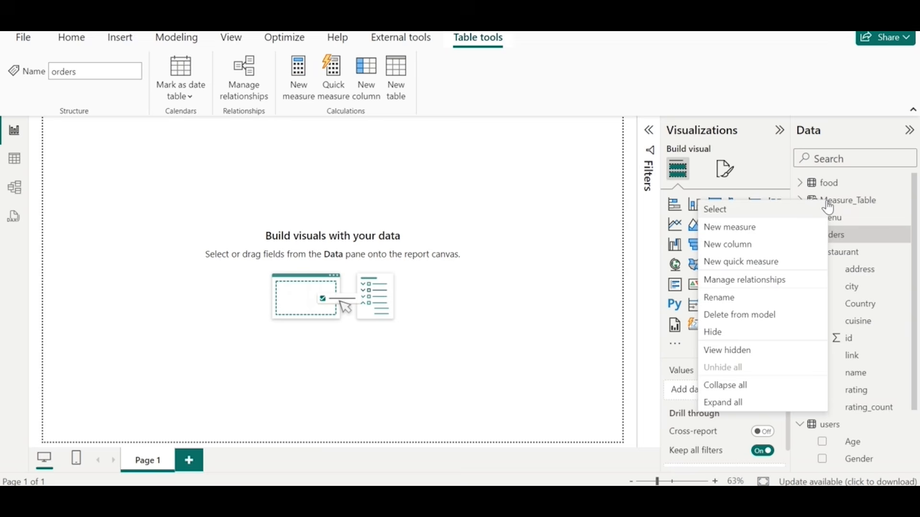
left_click(762, 235)
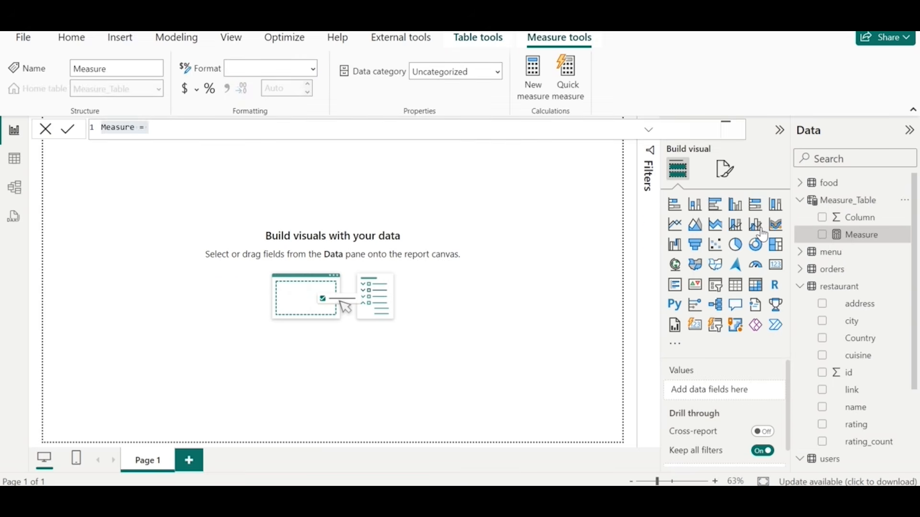
key("BackSpace")
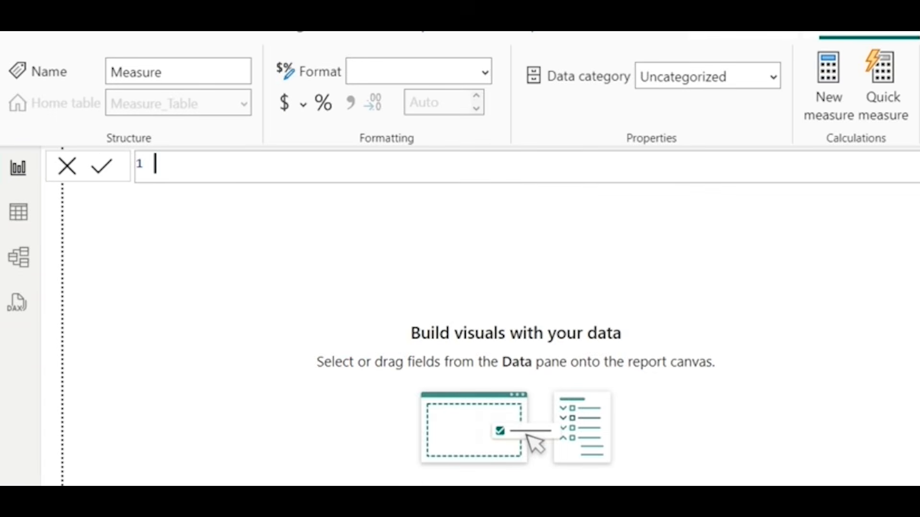
type("Sal")
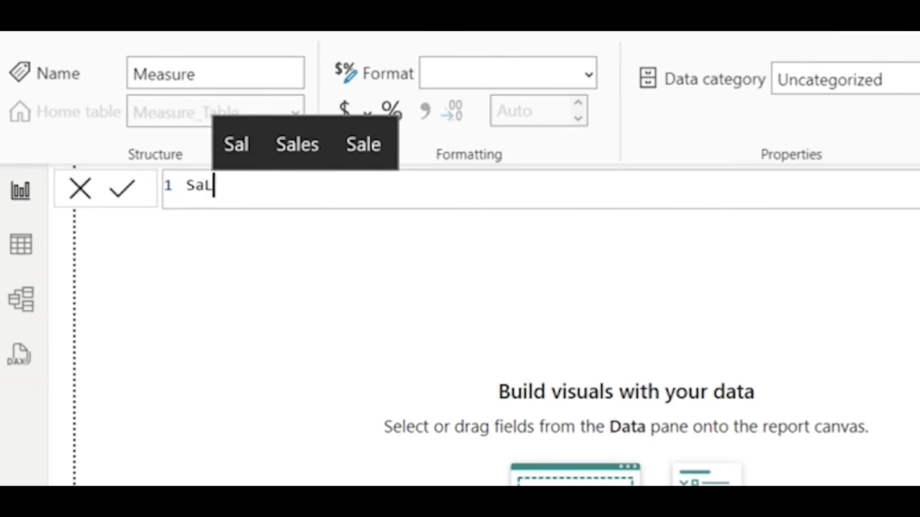
type("e_")
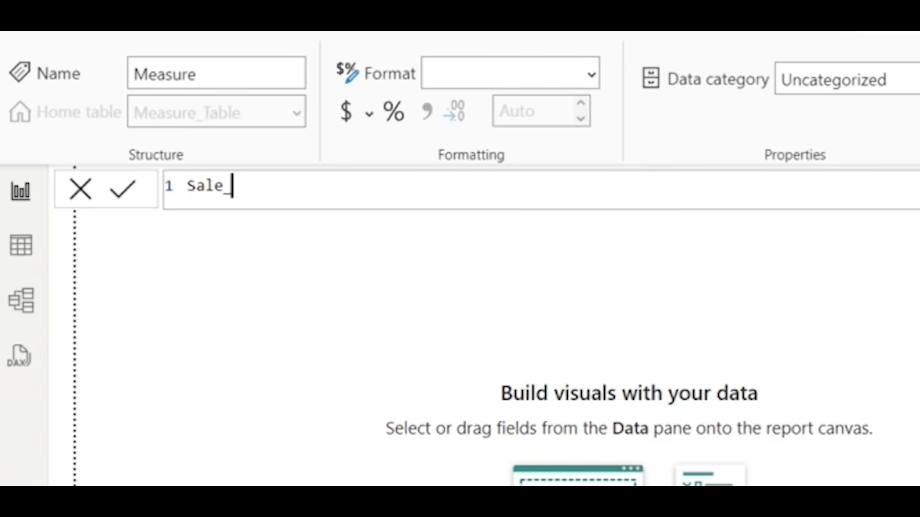
type("Value ")
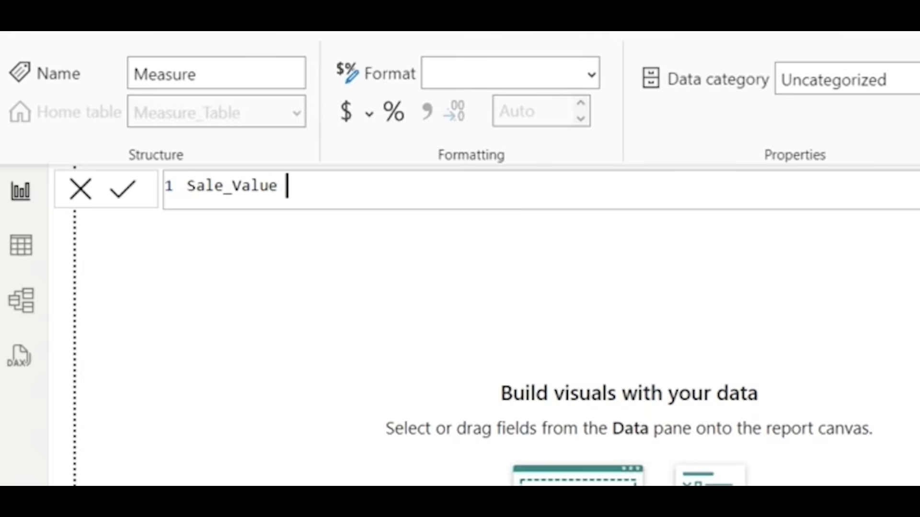
- Define the Sale_Value measure as SUM(orders[Value]) and commit the formula
type("= sum")
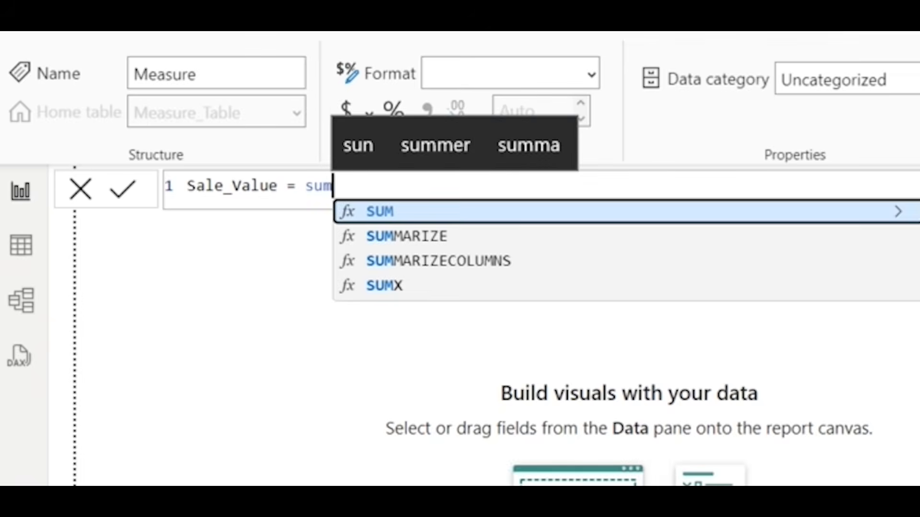
key("Tab")
type("ord")
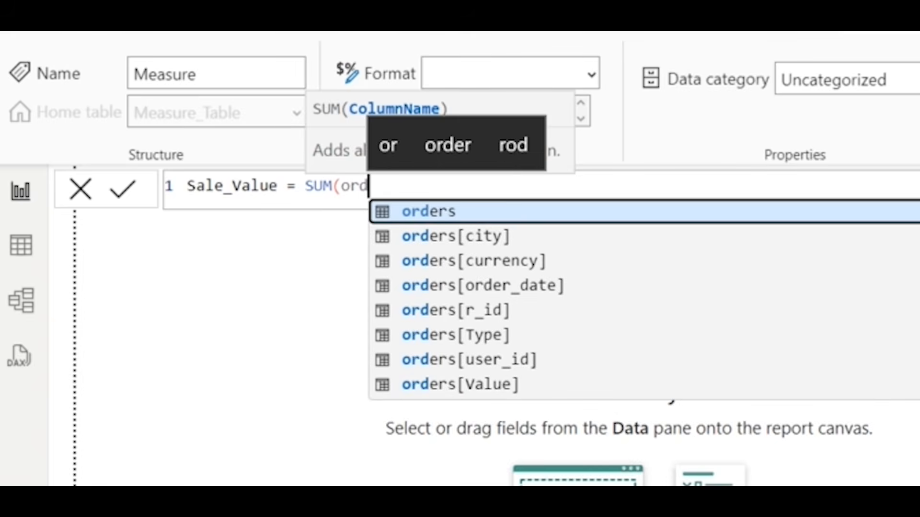
key("Down")
key("Down")
key("Down")
key("Down")
key("Down")
key("Down")
key("Down")
key("Tab")
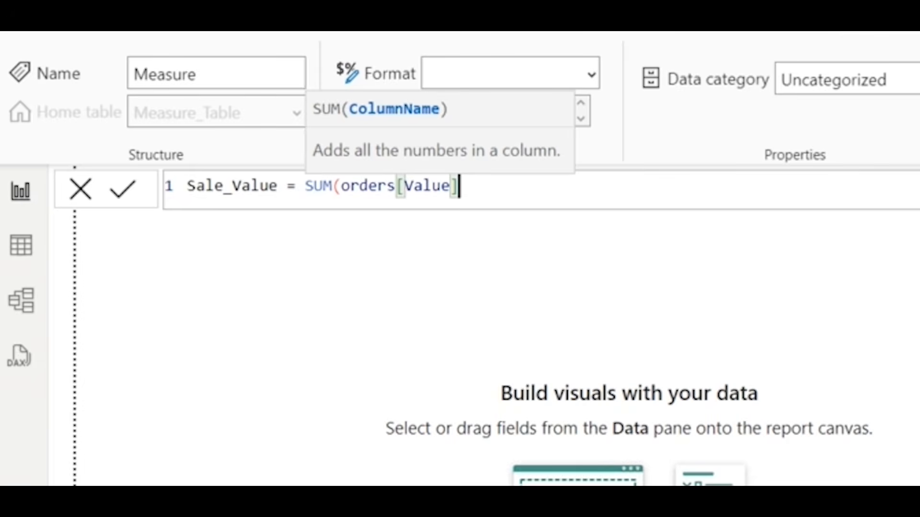
type(")")
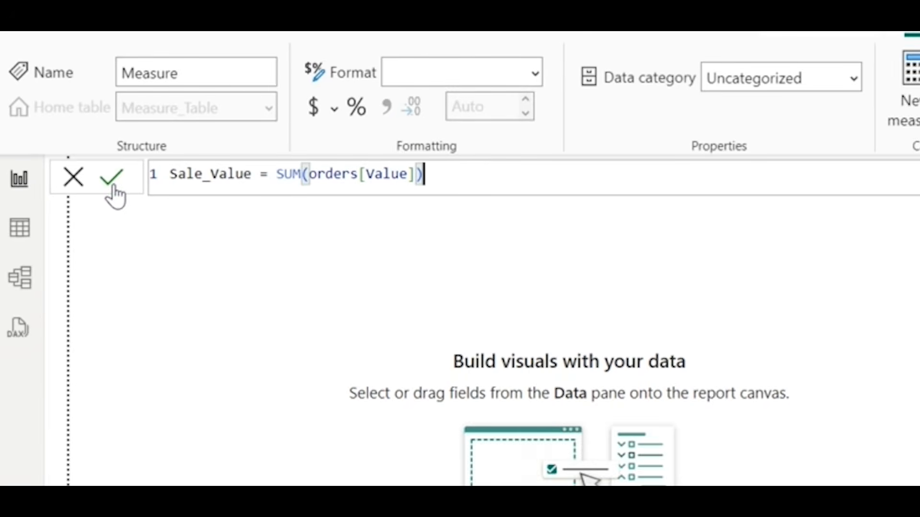
left_click(98, 160)
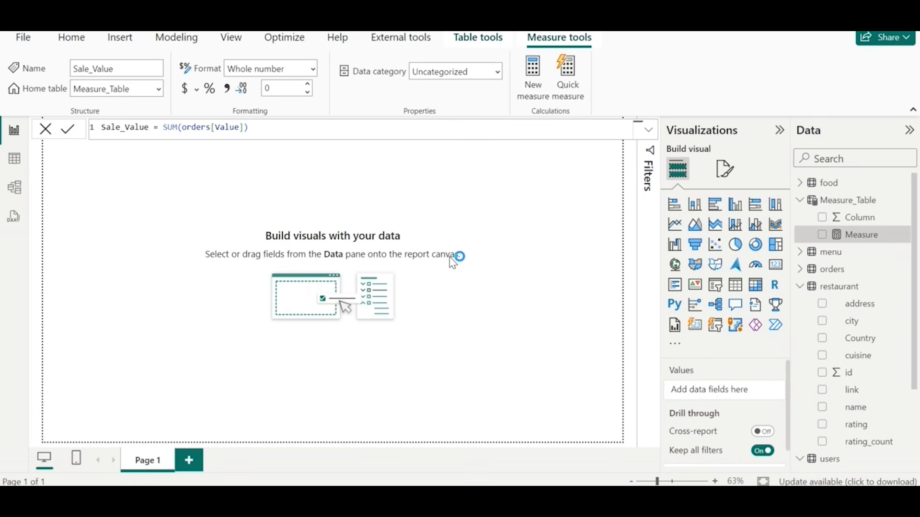
- Show the Sale_Value measure as a card visual near the middle of the report page
left_click(822, 240)
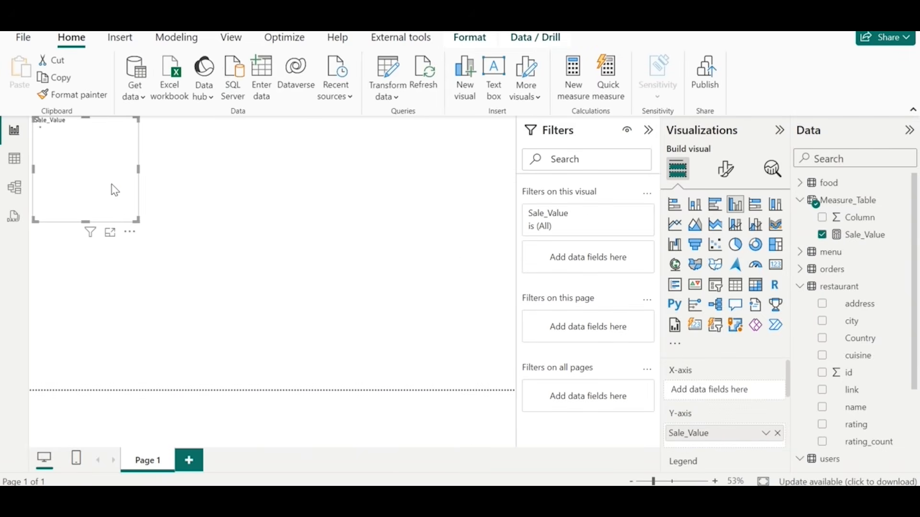
left_click_drag(115, 190, 330, 254)
left_click(775, 264)
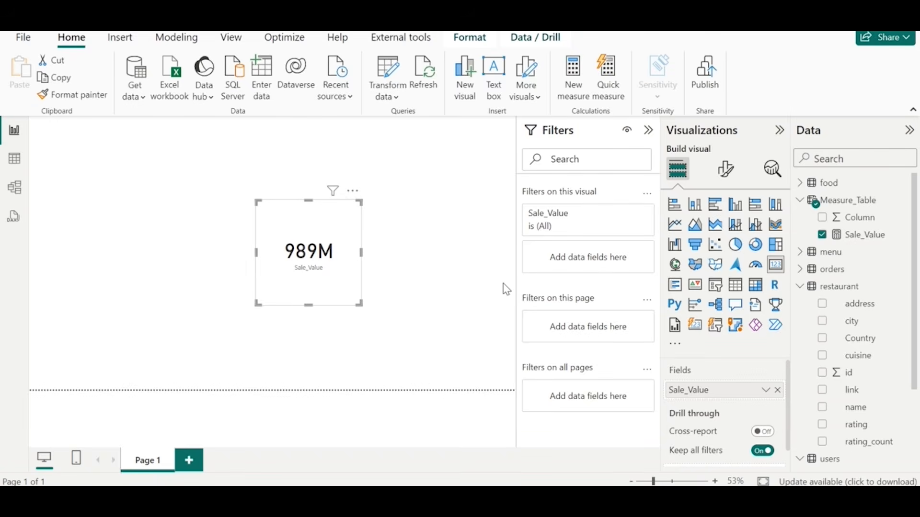
left_click(405, 297)
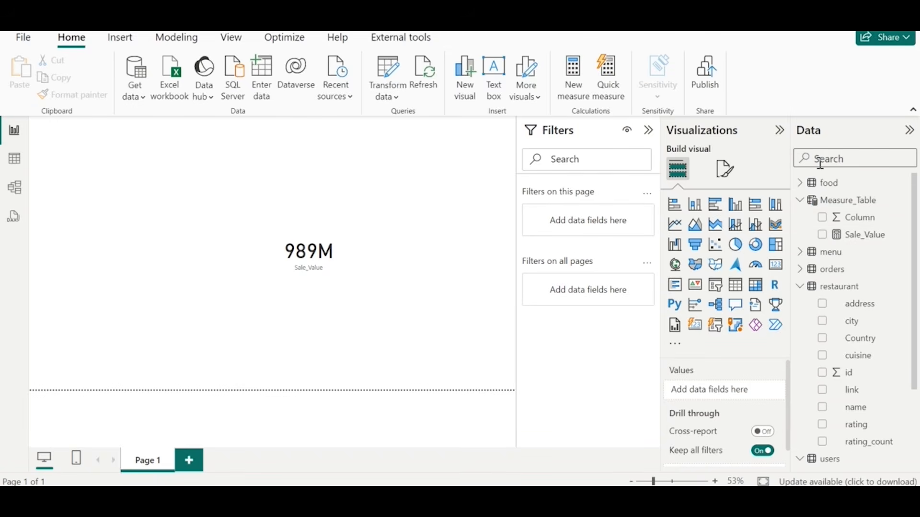
- Add a slicer for the Type field of orders beside the card and switch it between Amount and Quantity
scroll(825, 350, "down", 2)
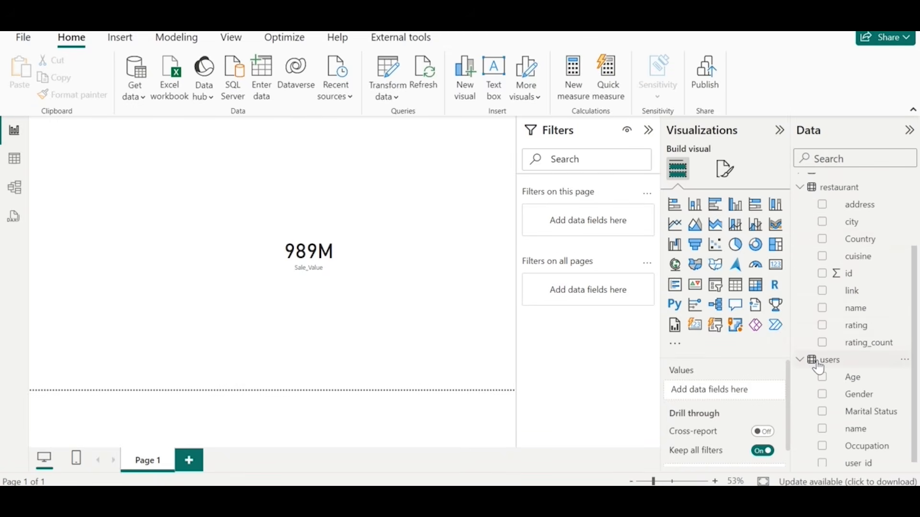
scroll(818, 366, "up", 4)
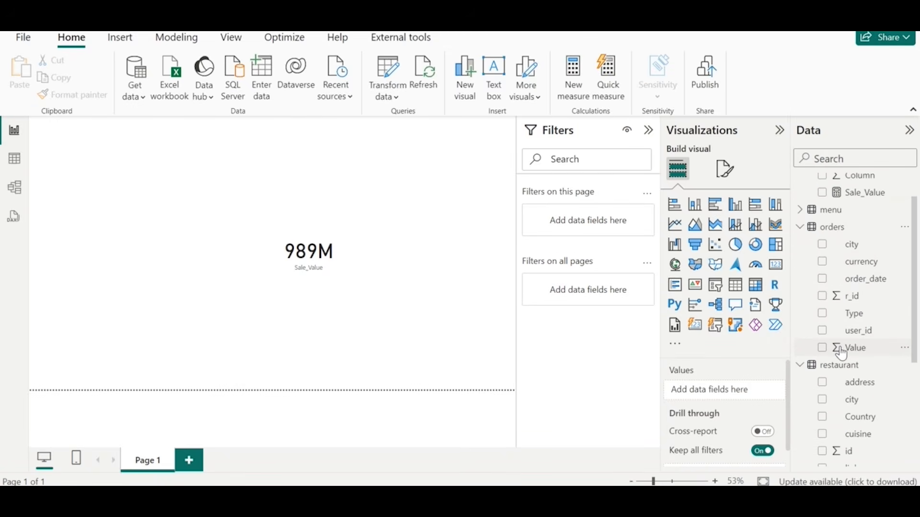
left_click(823, 314)
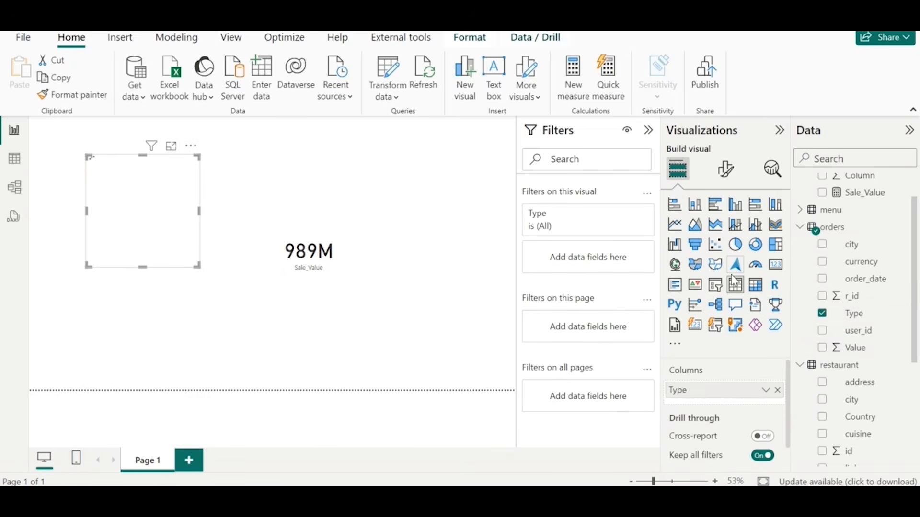
left_click(715, 285)
left_click_drag(163, 230, 164, 317)
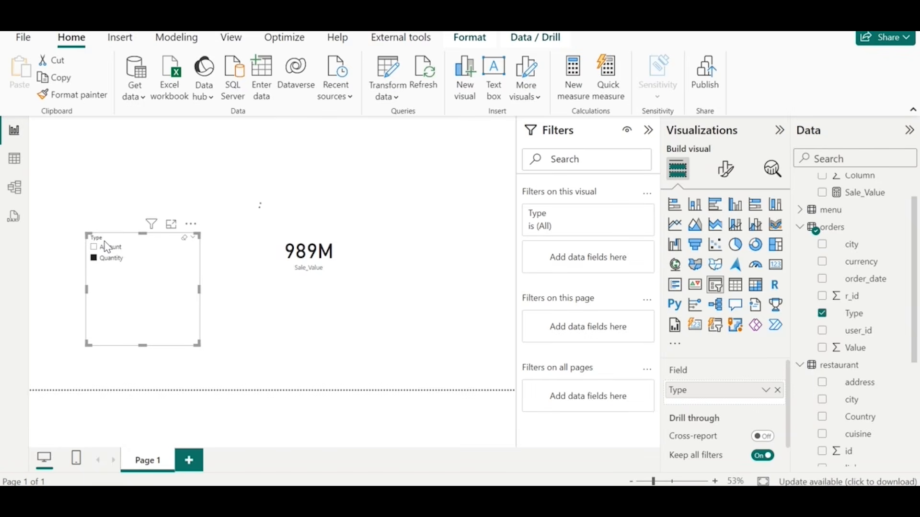
left_click(107, 247)
left_click(111, 265)
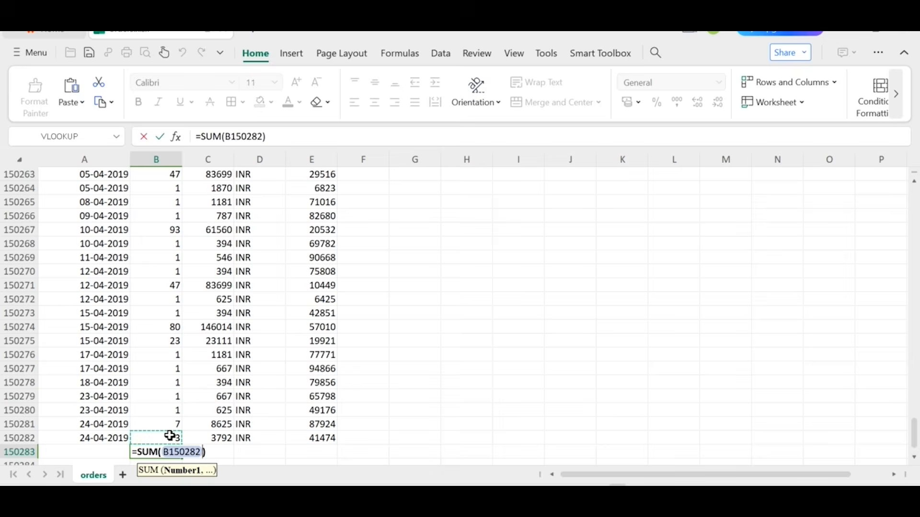
- Switch to the orders spreadsheet, total sales_qty and sales_amount with SUM in row 150283, and compare them with the Power BI card
key("ctrl+shift+Up")
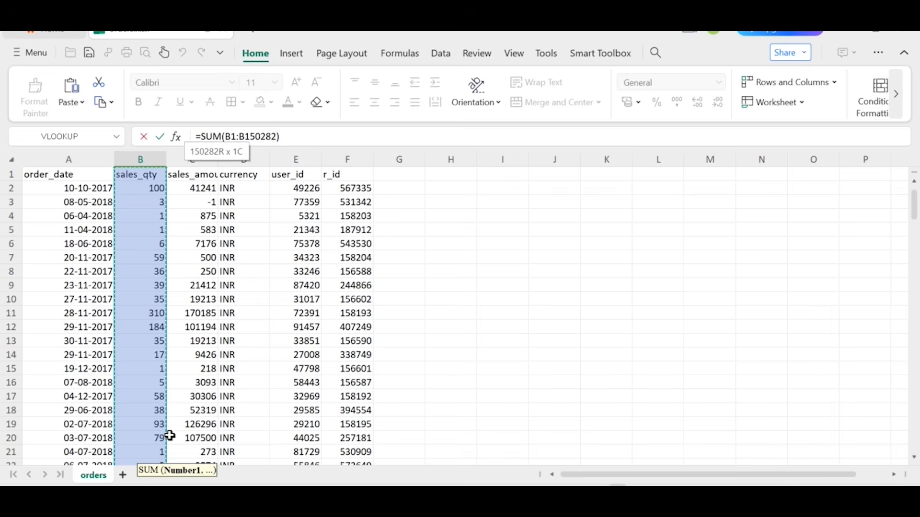
key("Return")
left_click(162, 438)
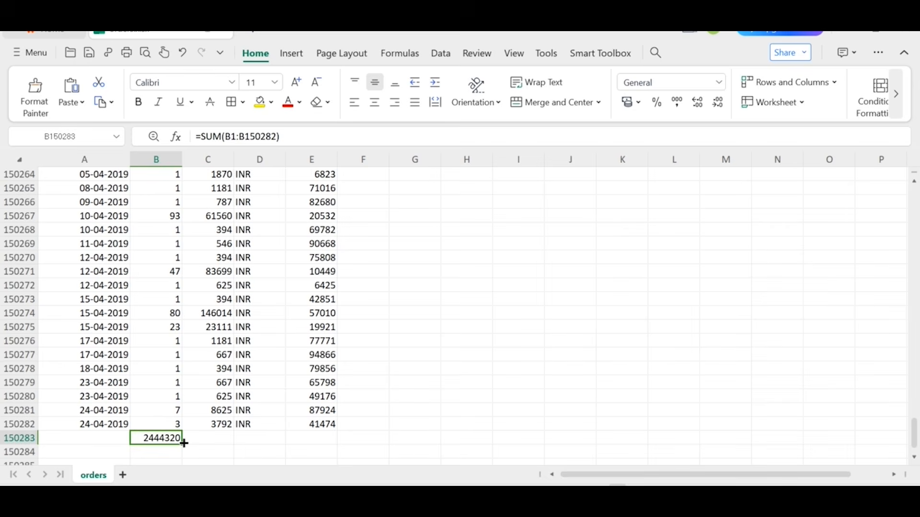
left_click_drag(184, 443, 221, 442)
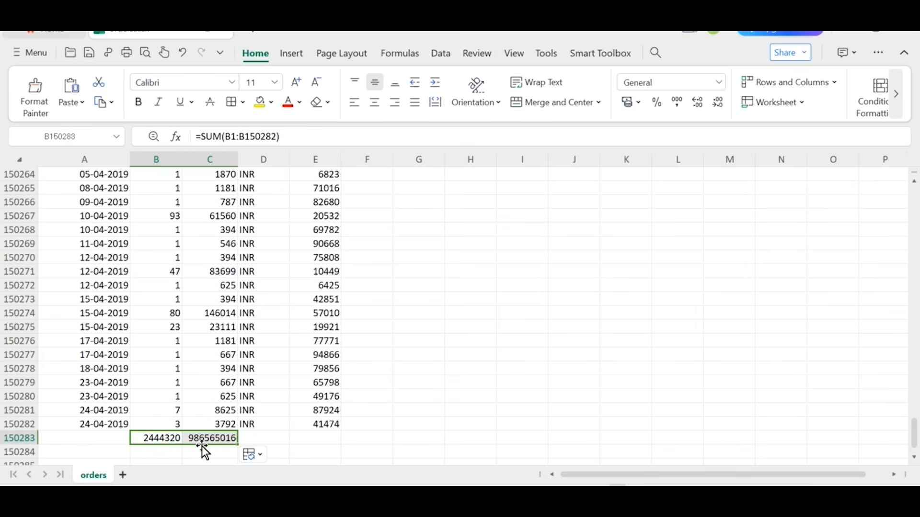
left_click(201, 450)
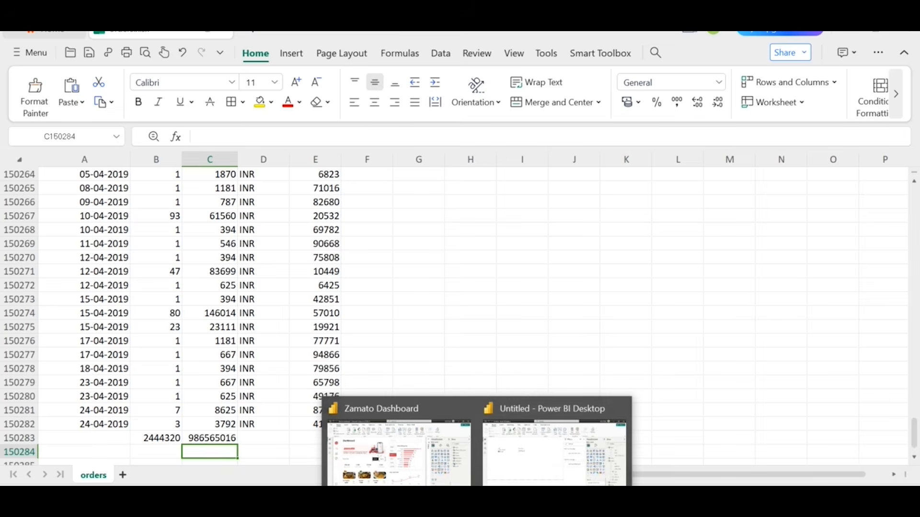
left_click(543, 469)
left_click(165, 438)
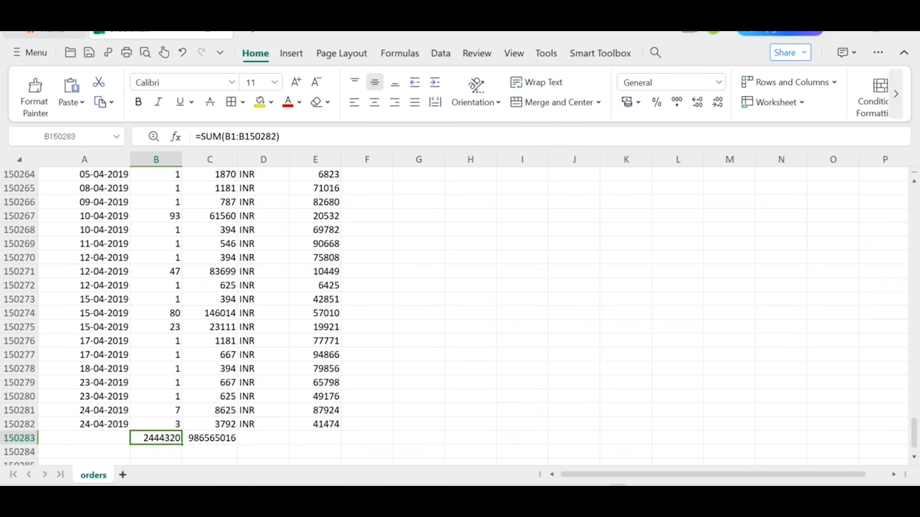
- Switch back to the untitled Power BI Desktop report and convert the Type slicer to the Slicer (new) visual
left_click(542, 465)
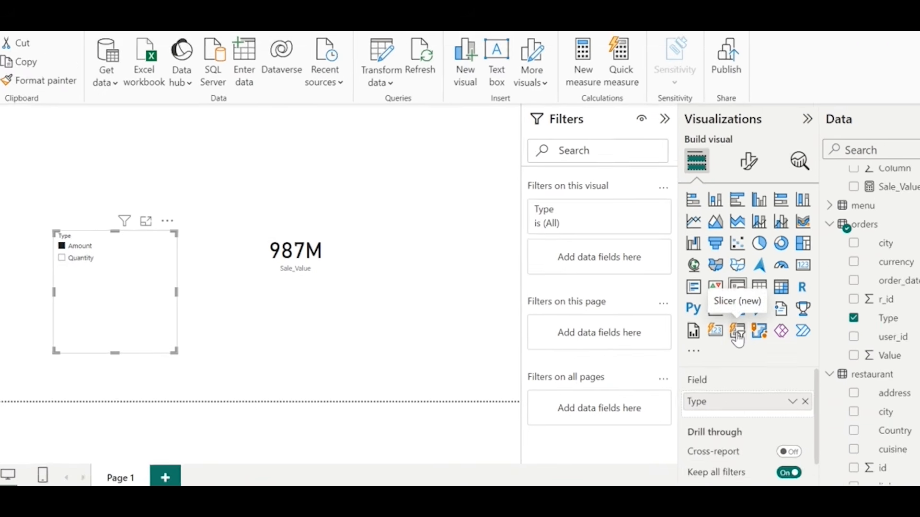
left_click(737, 334)
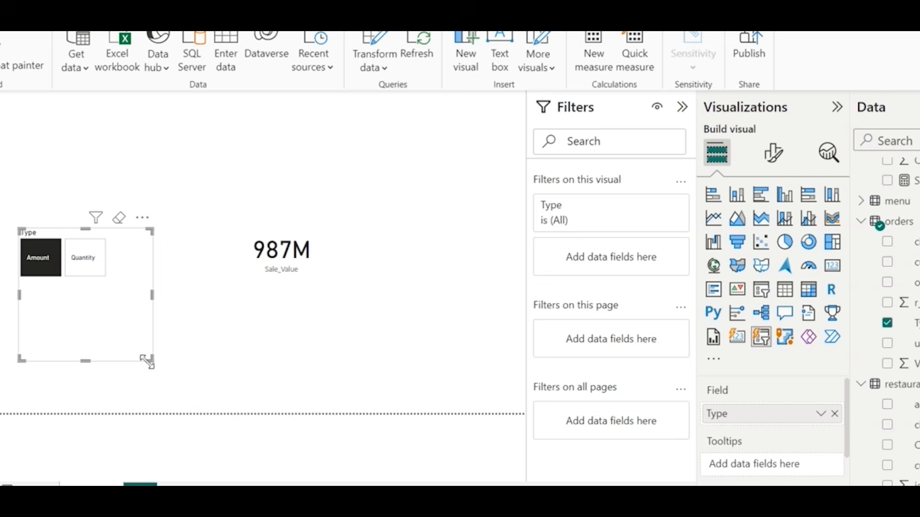
- Shrink the Type slicer's height and set its layout to 1 row and 2 columns
left_click_drag(146, 360, 167, 329)
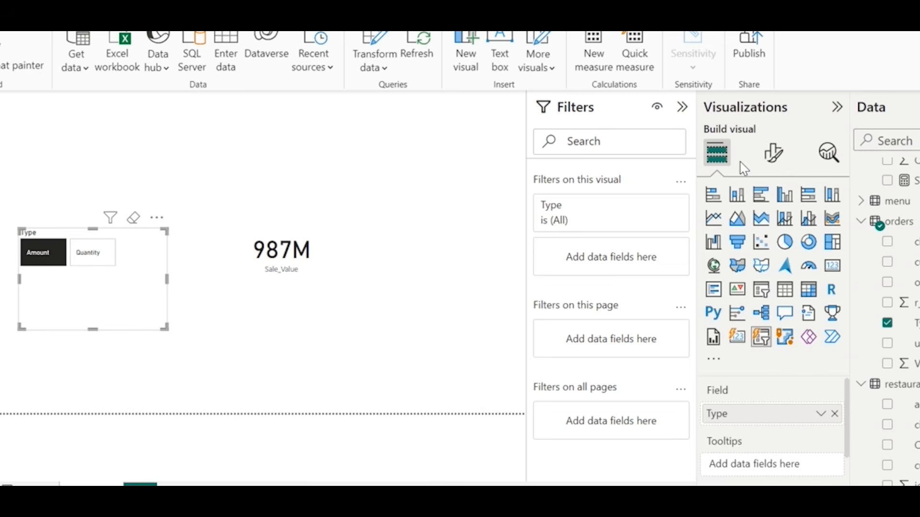
left_click(773, 153)
left_click(770, 349)
double_click(732, 465)
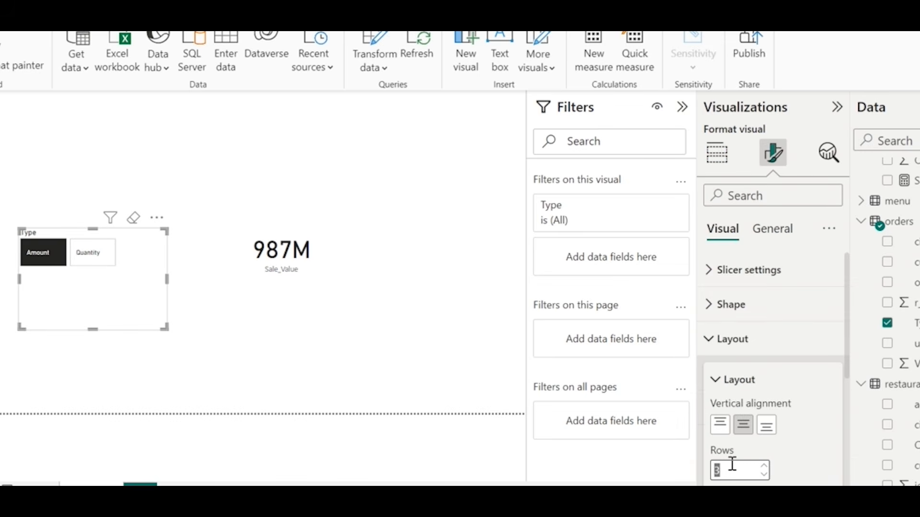
type("1")
scroll(823, 455, "down", 2)
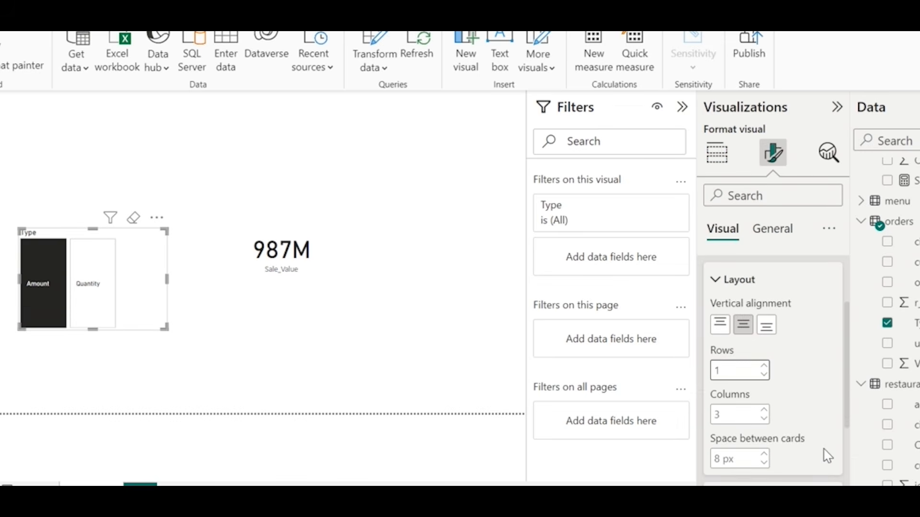
double_click(729, 411)
key("BackSpace")
type("2")
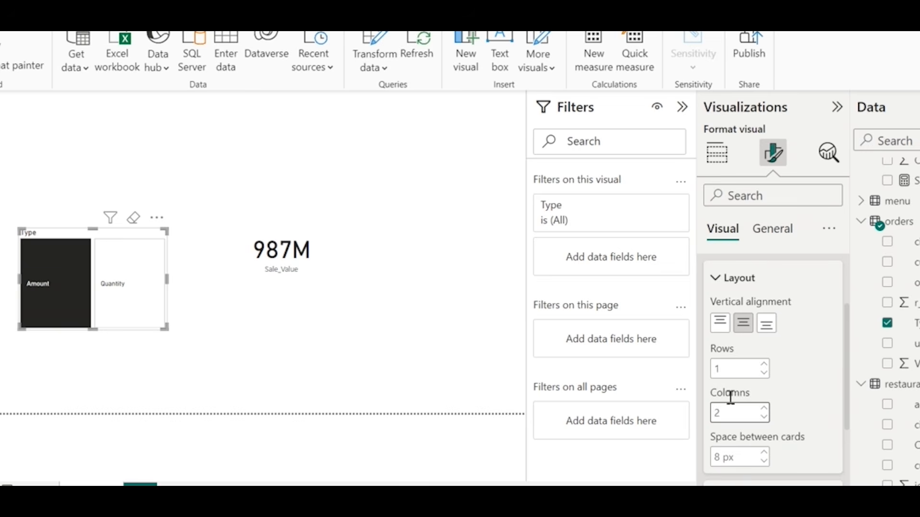
- Turn off the Type slicer's title and check its selection settings
left_click(781, 235)
left_click(828, 306)
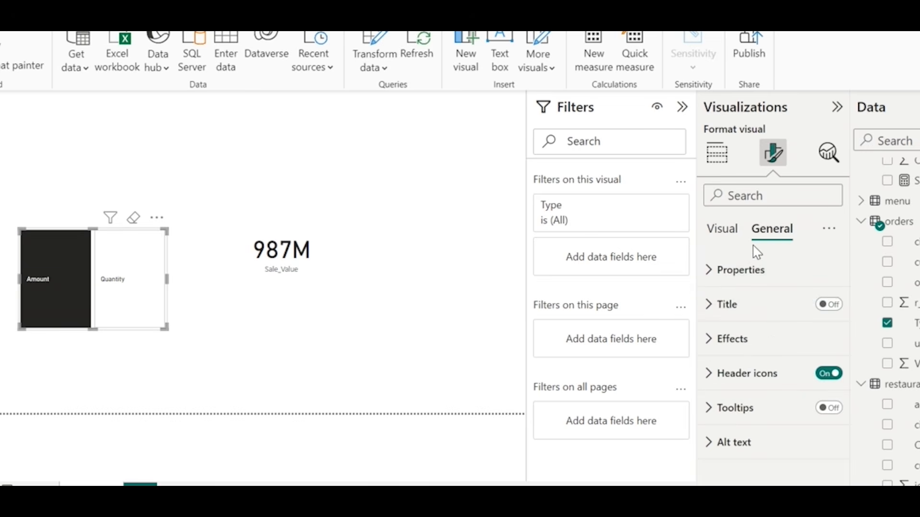
left_click(721, 230)
left_click(736, 280)
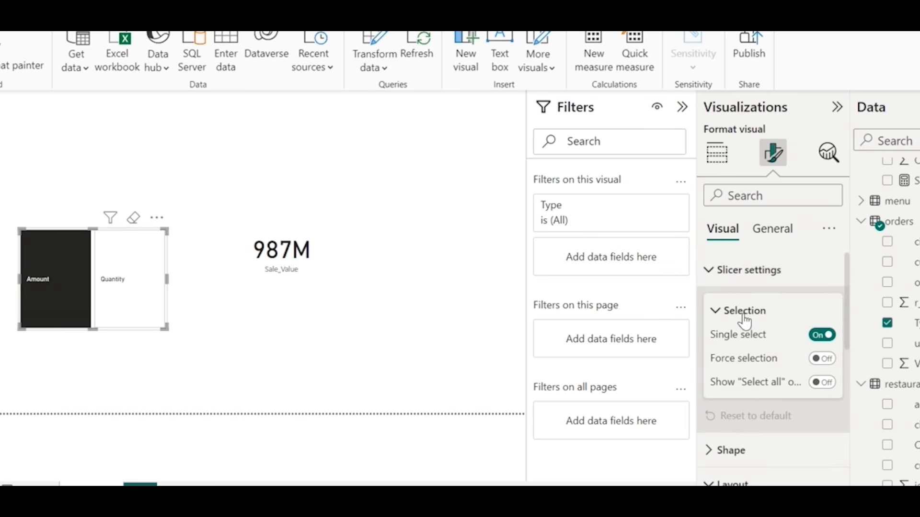
left_click(753, 288)
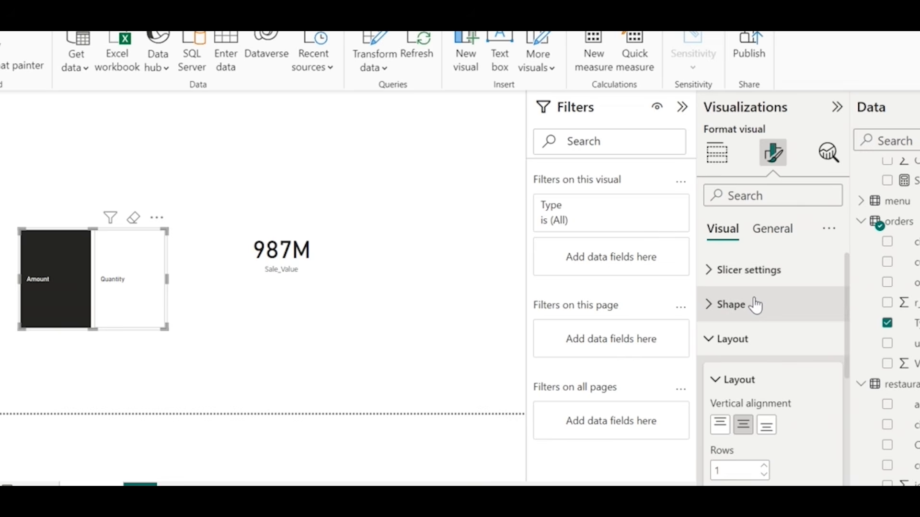
- Shape the slicer buttons as rounded rectangles with 13 px corners and flatten the slicer to a thin row
left_click(753, 304)
scroll(766, 322, "down", 1)
left_click(763, 321)
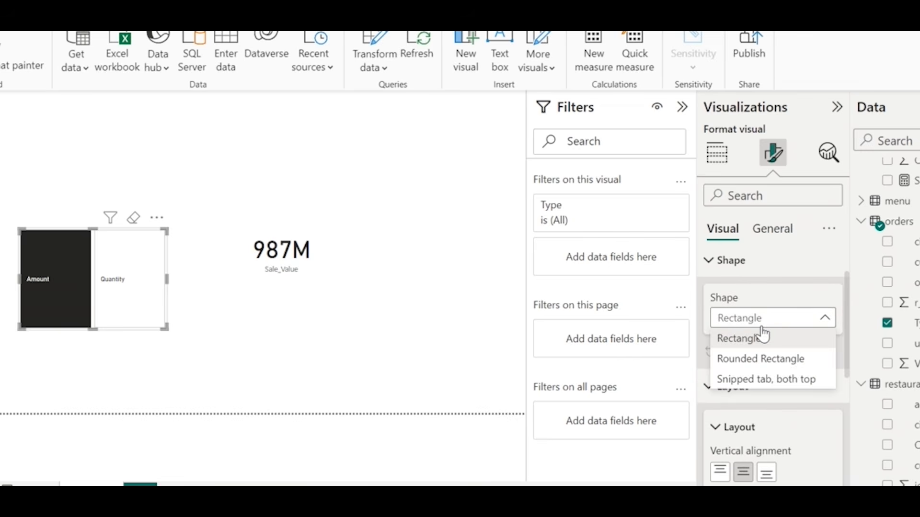
left_click(754, 361)
left_click_drag(161, 326, 166, 259)
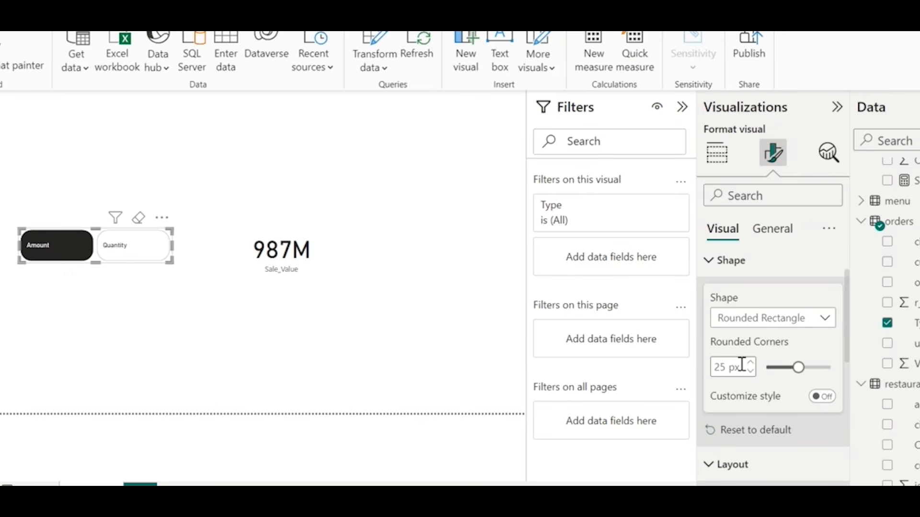
left_click_drag(798, 368, 780, 366)
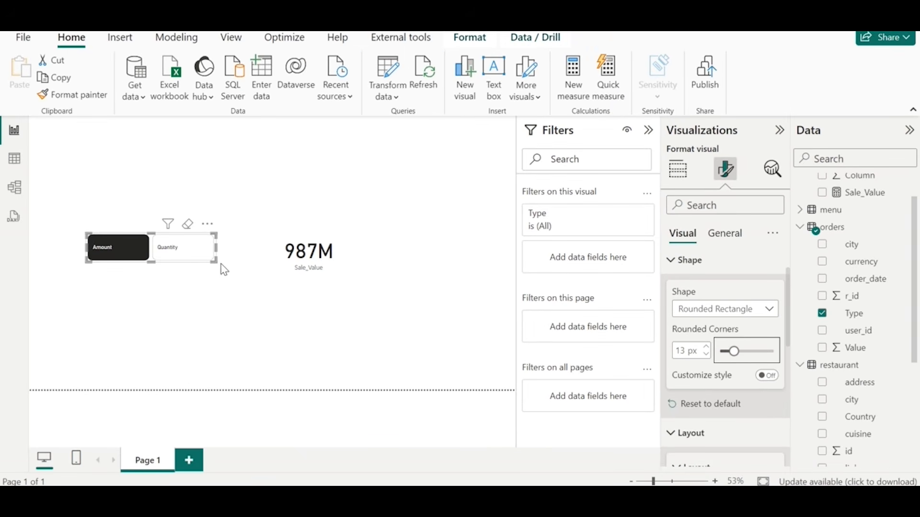
left_click(185, 250)
left_click(137, 250)
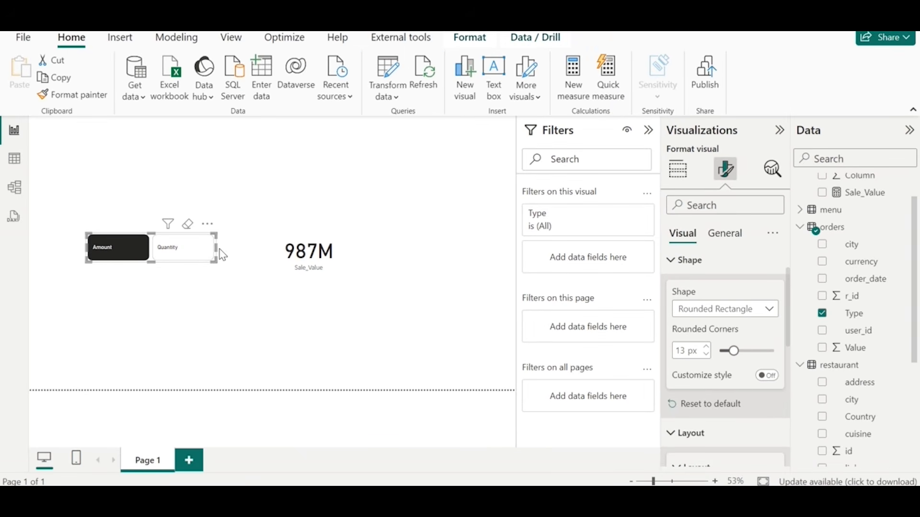
- Center the slicer's button values horizontally and narrow the slicer, placing it slightly higher on the page
left_click_drag(215, 249, 192, 249)
scroll(746, 365, "down", 3)
scroll(742, 364, "down", 2)
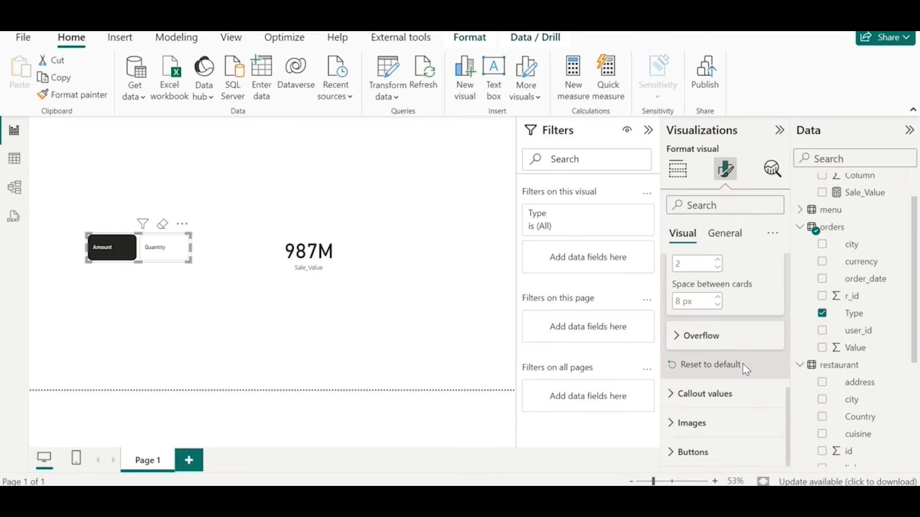
left_click(705, 395)
scroll(705, 409, "down", 5)
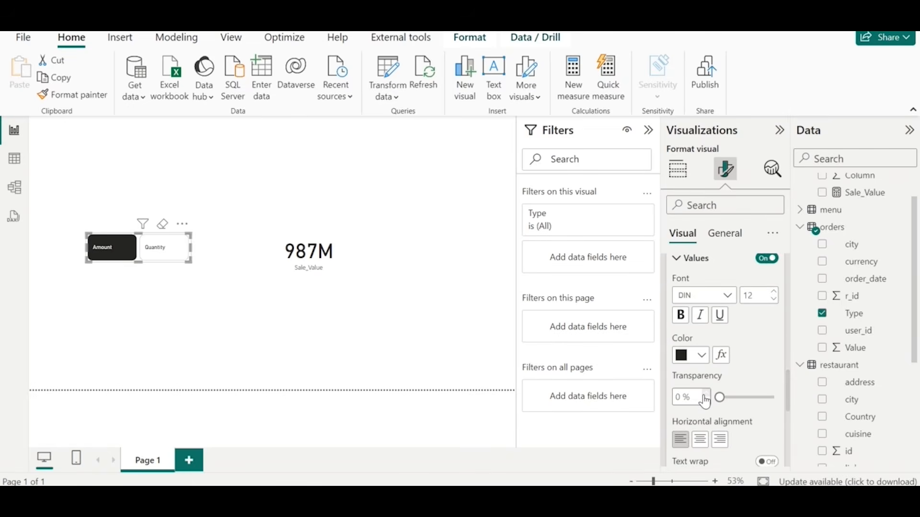
left_click(699, 381)
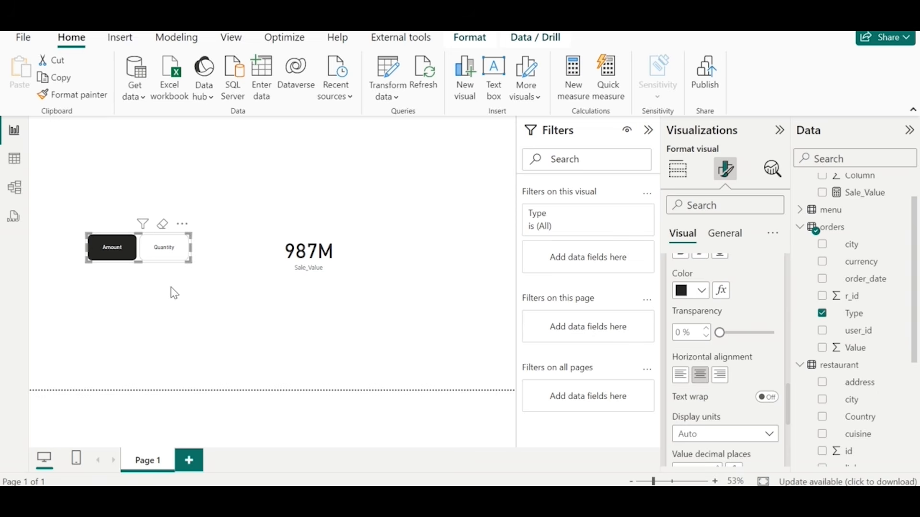
mouse_move(189, 261)
left_mouse_down()
mouse_move(178, 254)
mouse_move(182, 263)
left_mouse_up()
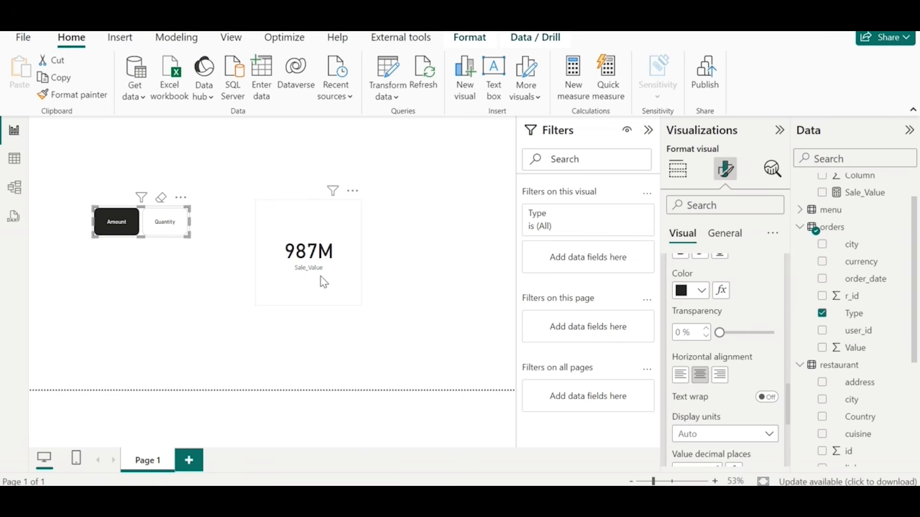
- Convert the Sale_Value card to a clustered bar chart by the orders city and enlarge it in the page's upper-right corner
left_click(324, 282)
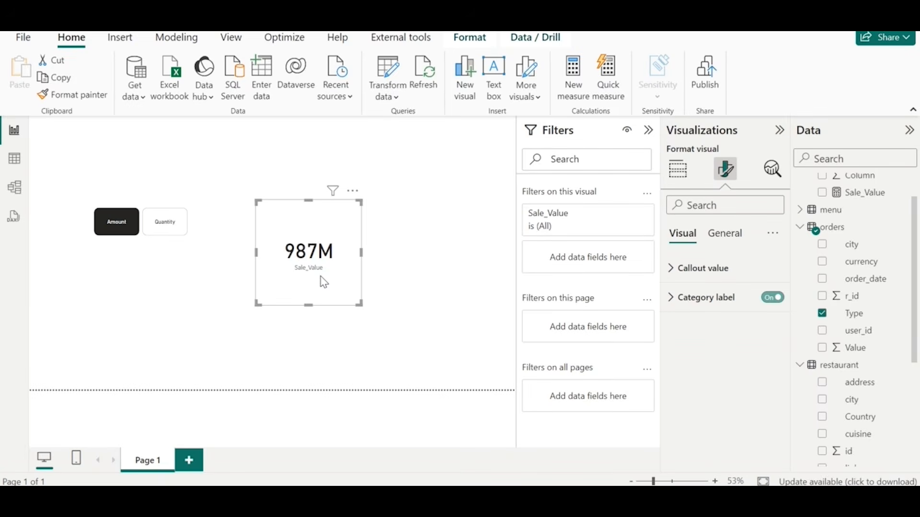
left_click(678, 178)
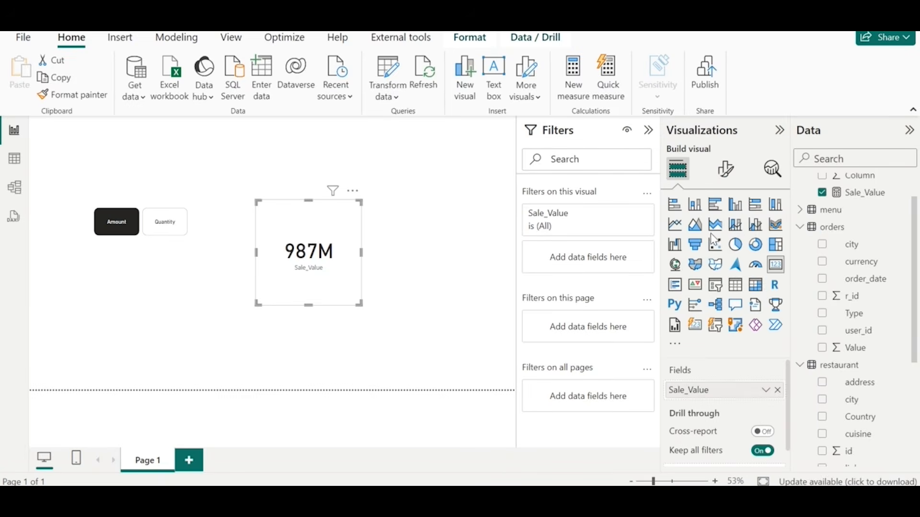
left_click(715, 205)
left_click(822, 245)
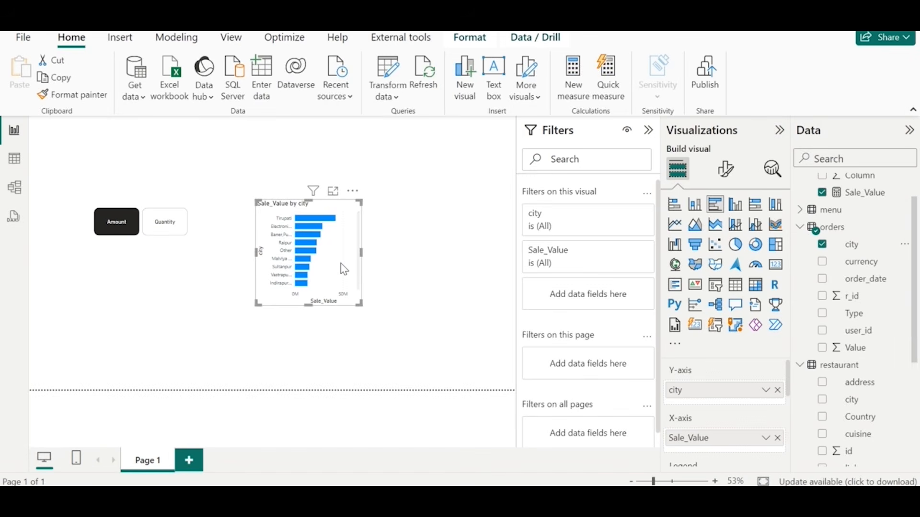
left_click_drag(344, 269, 478, 188)
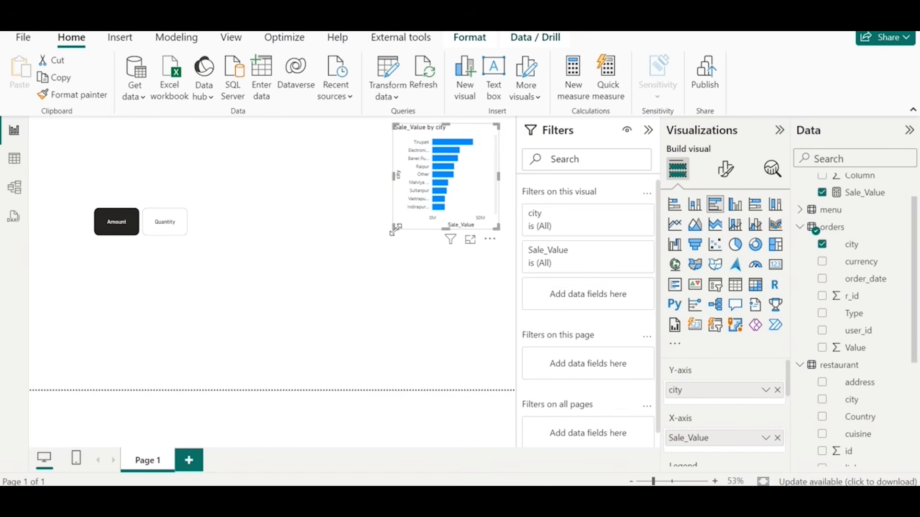
left_click_drag(395, 229, 362, 263)
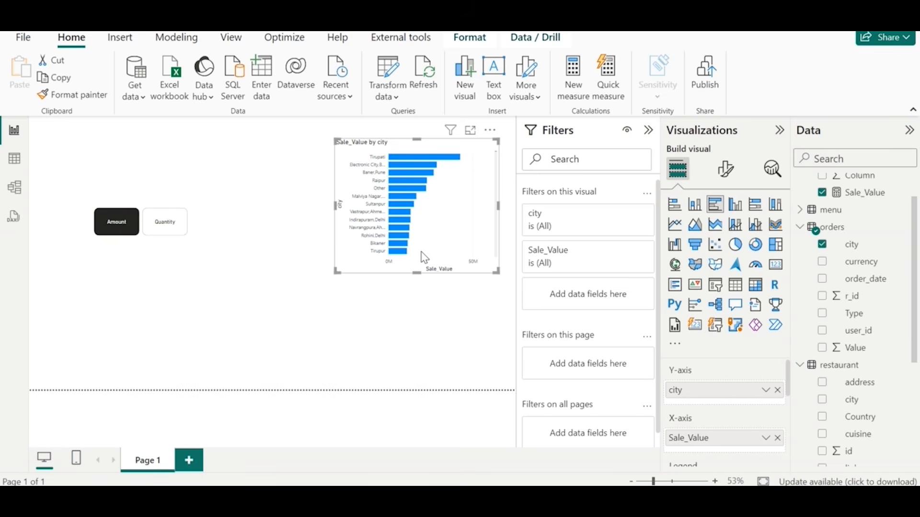
- Duplicate the Sale_Value by city bar chart and fit a smaller copy directly below the original
key("ctrl+c")
key("ctrl+v")
left_click_drag(422, 256, 422, 353)
left_click_drag(337, 238, 348, 292)
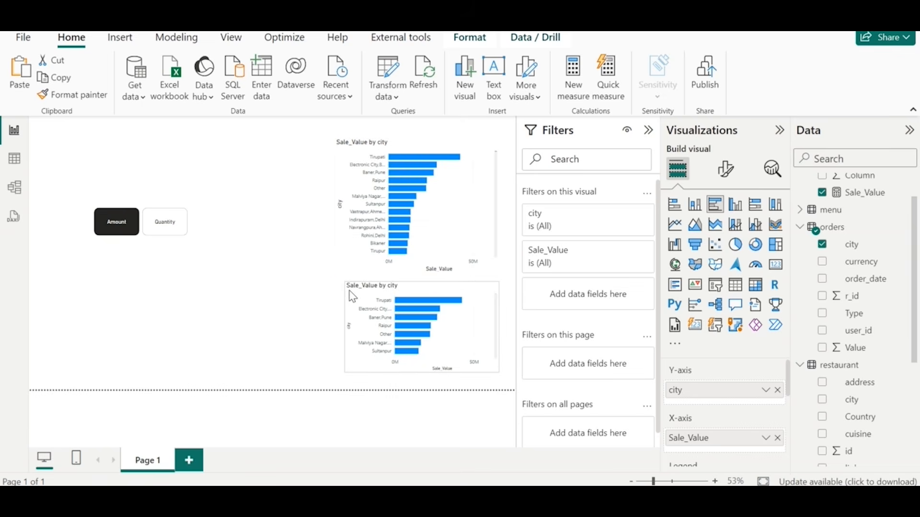
- Change the lower chart to a line chart of Sale_Value by order_date and align its left edge with the chart above
left_click_drag(776, 387, 625, 387)
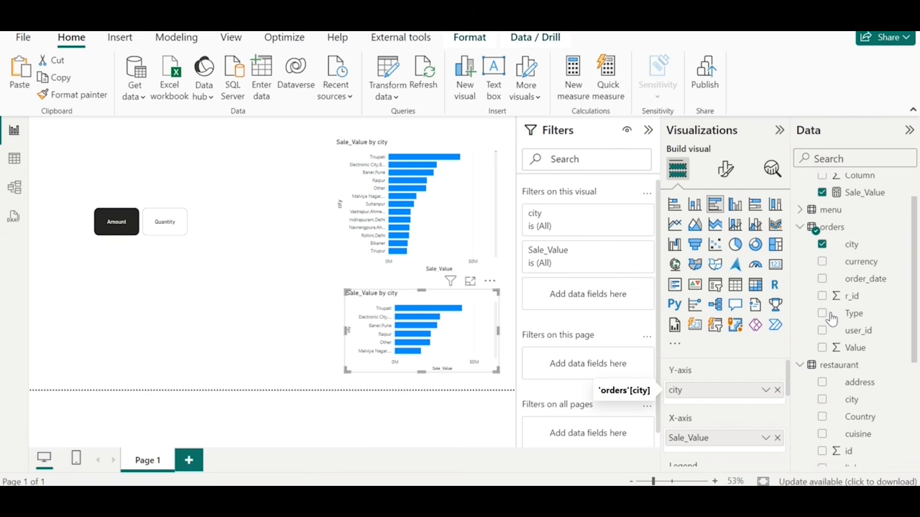
scroll(855, 277, "up", 2)
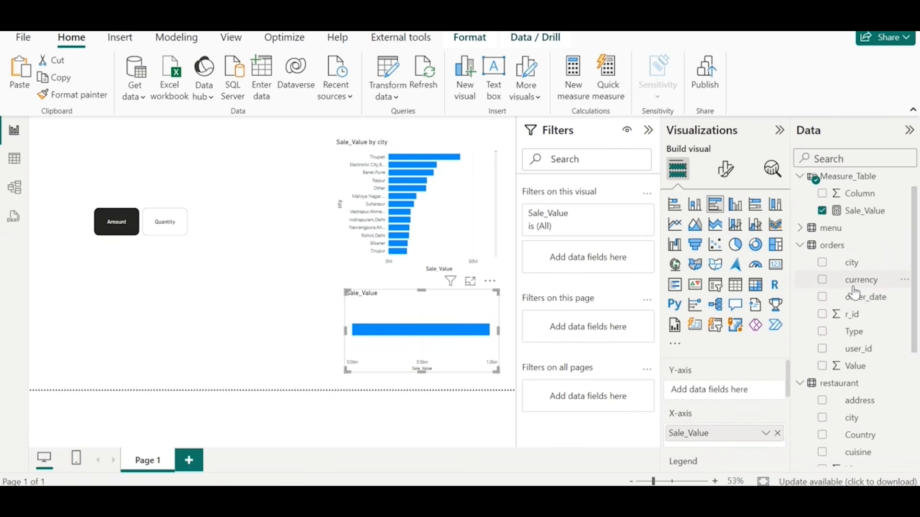
left_click_drag(853, 300, 745, 400)
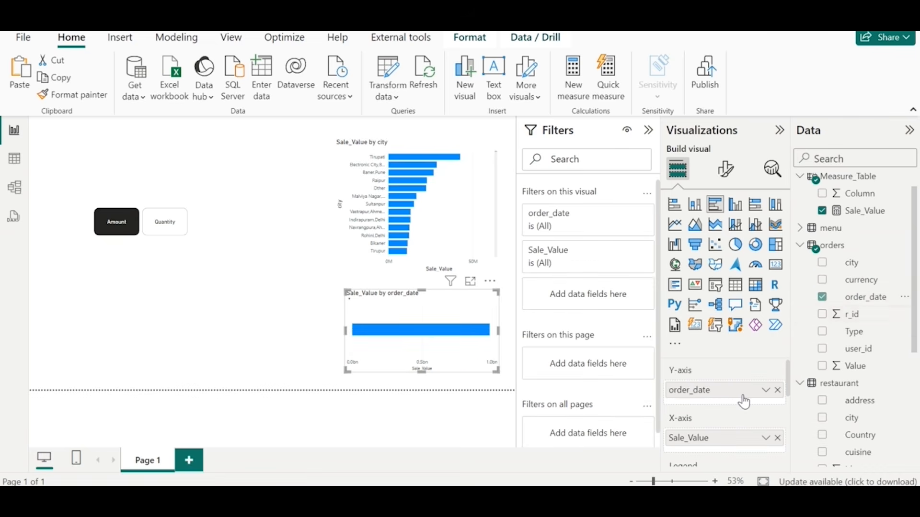
left_click(677, 229)
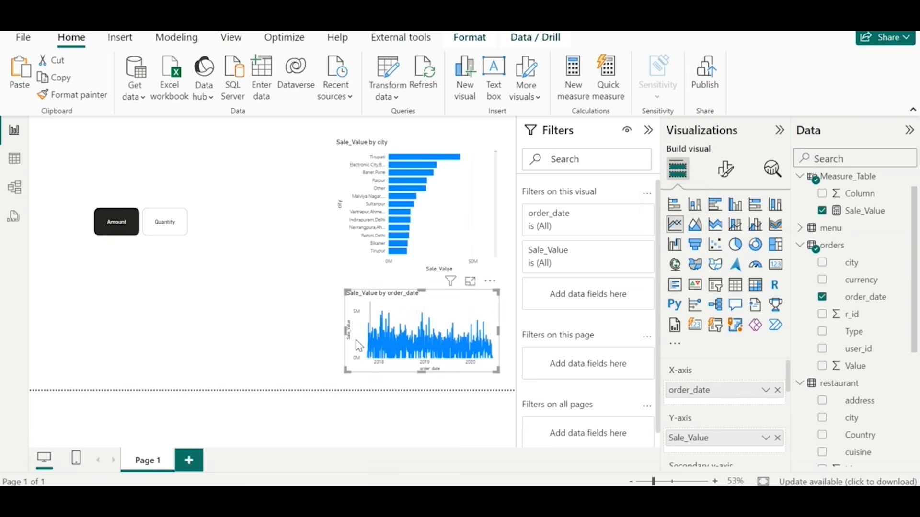
mouse_move(348, 293)
left_mouse_down()
mouse_move(92, 304)
mouse_move(313, 302)
mouse_move(401, 281)
mouse_move(336, 293)
left_mouse_up()
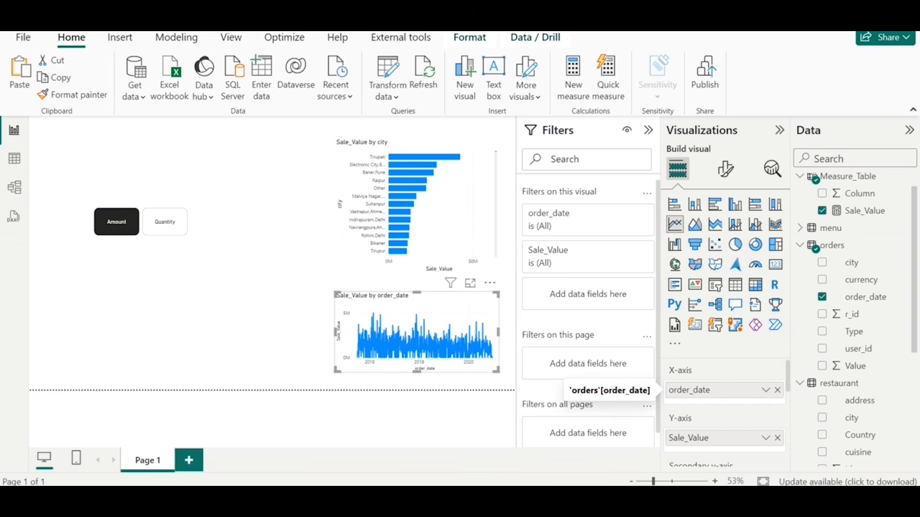
- Add a calculated column named Year to the orders table
left_click(14, 157)
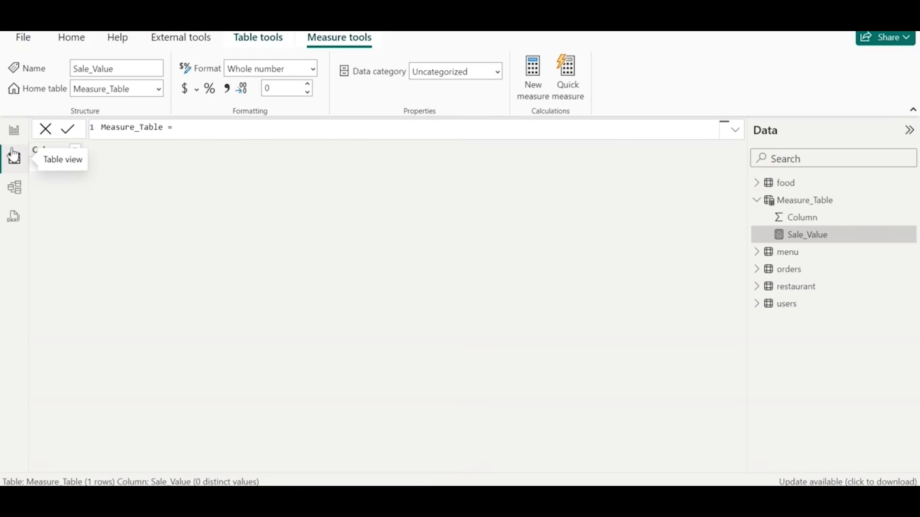
left_click(786, 270)
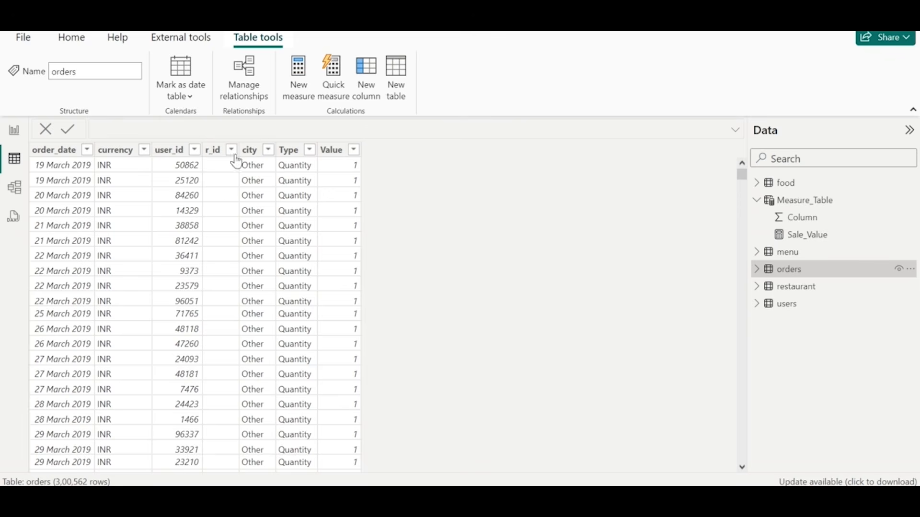
left_click(369, 71)
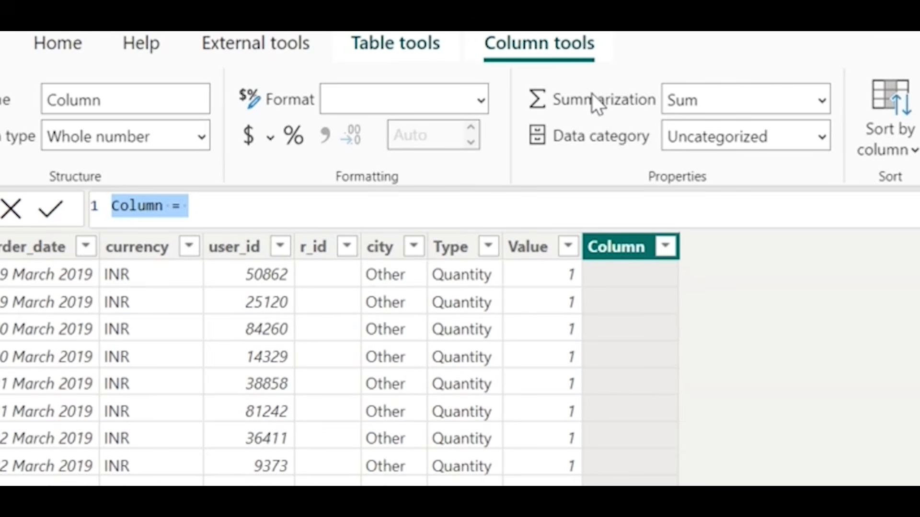
type("Year ")
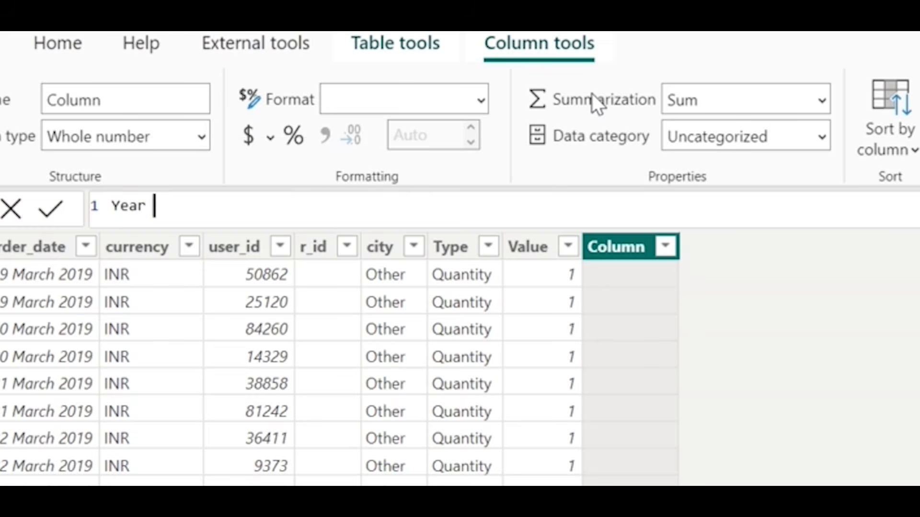
- Define the Year column as FORMAT(orders[order_date],"yyyy") and commit the formula
type("= fo")
key("Tab")
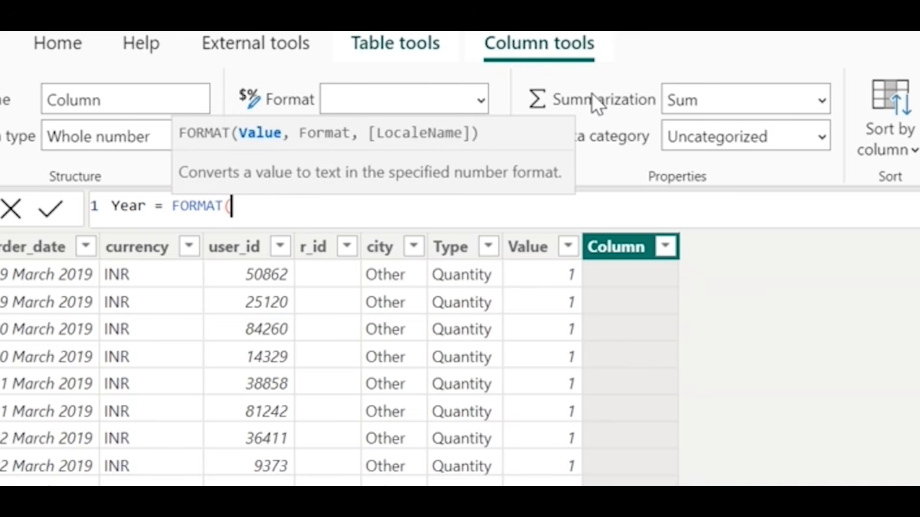
type("ord")
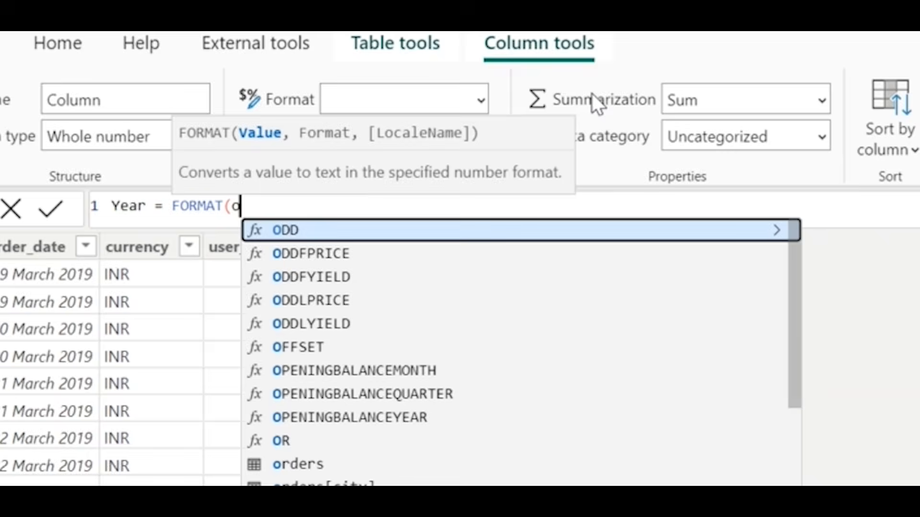
key("Down")
key("Down")
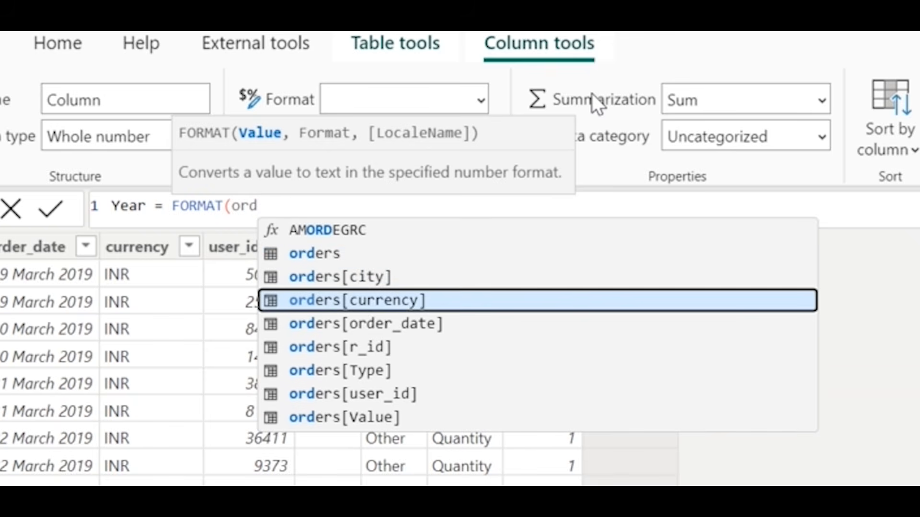
key("Down")
key("Tab")
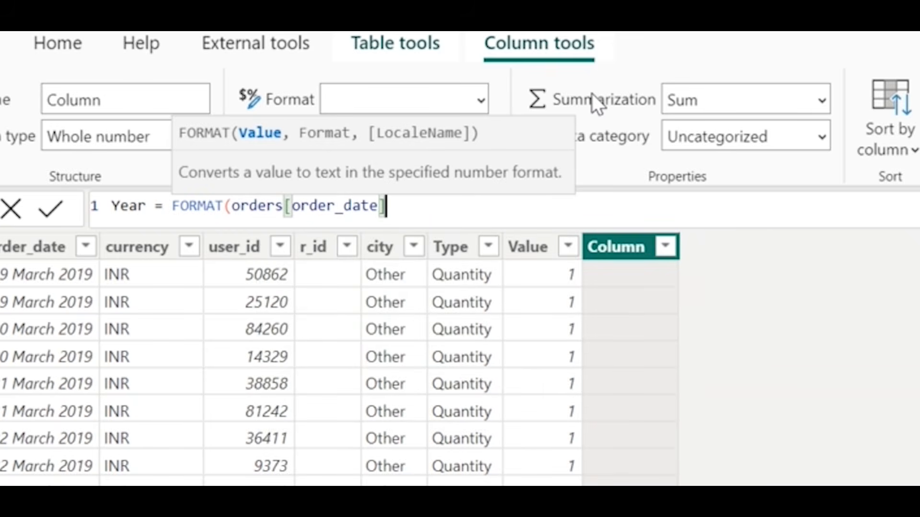
type(")")
key("Left")
type(",")
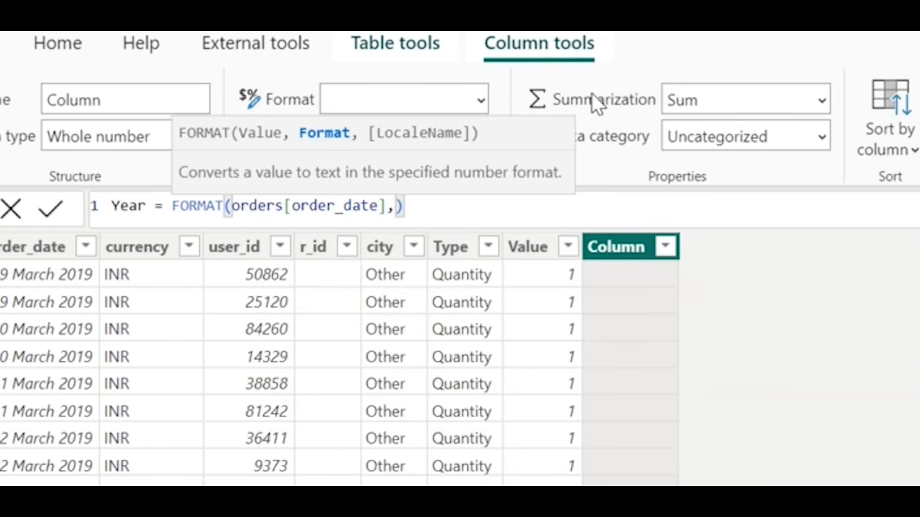
type("\"")
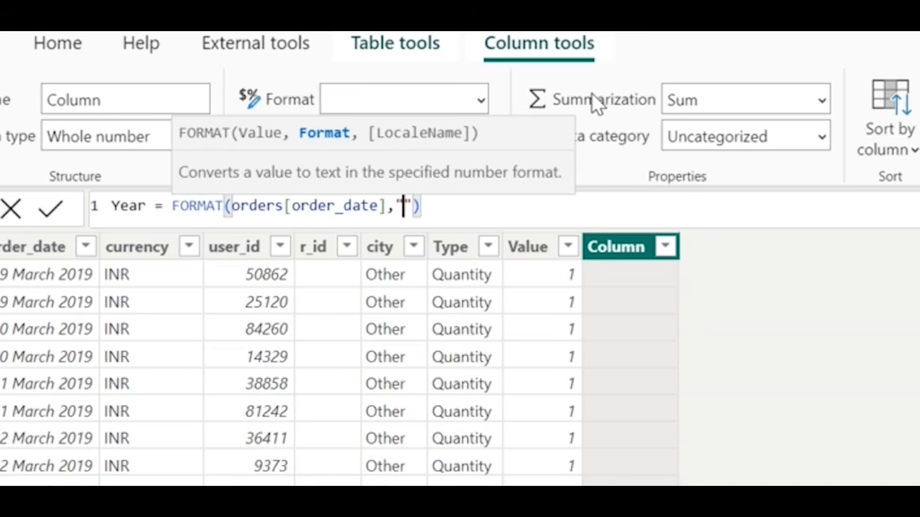
type("yyyy")
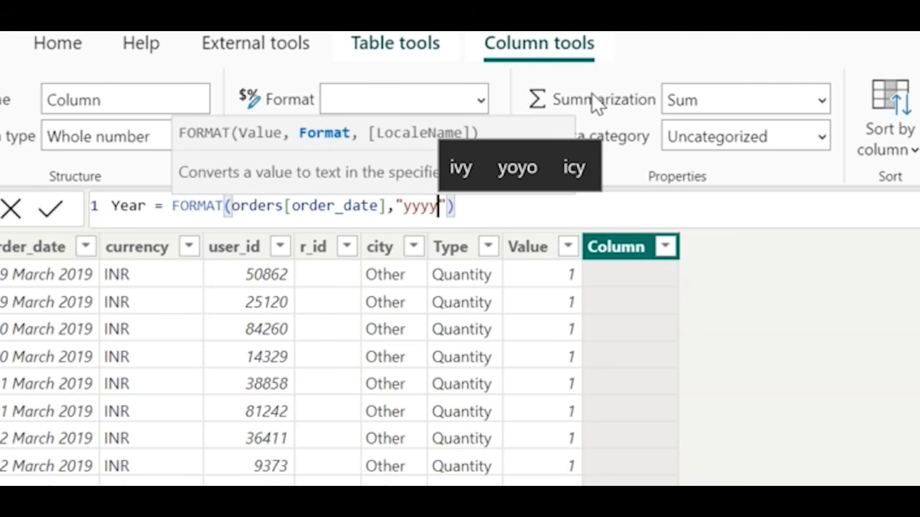
left_click(59, 211)
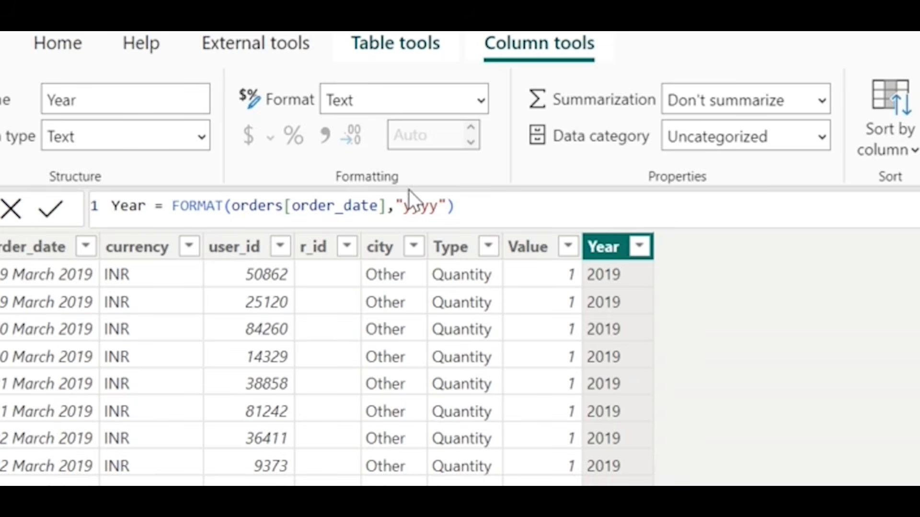
- Try the "mm" format in the Year column's formula and restore it to "yyyy"
left_click_drag(443, 205, 403, 206)
type("mm")
left_click(61, 212)
double_click(415, 206)
key("BackSpace")
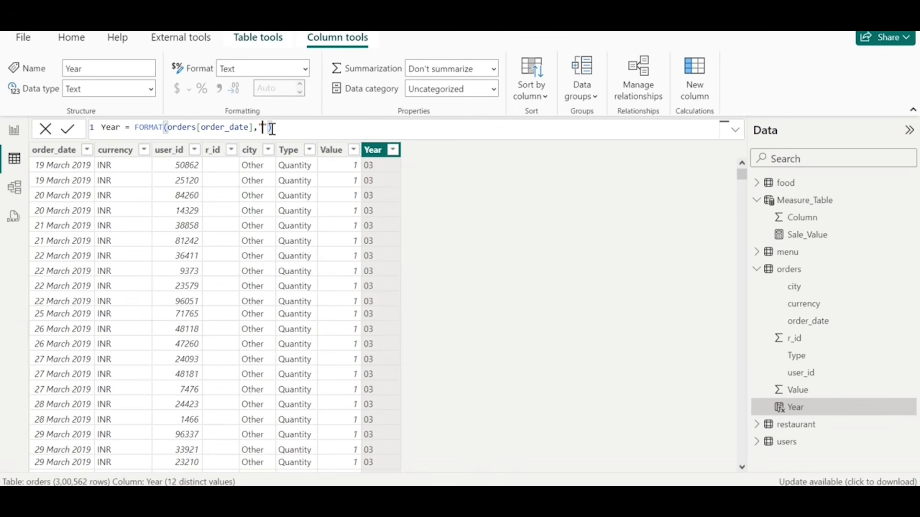
type("yyyy")
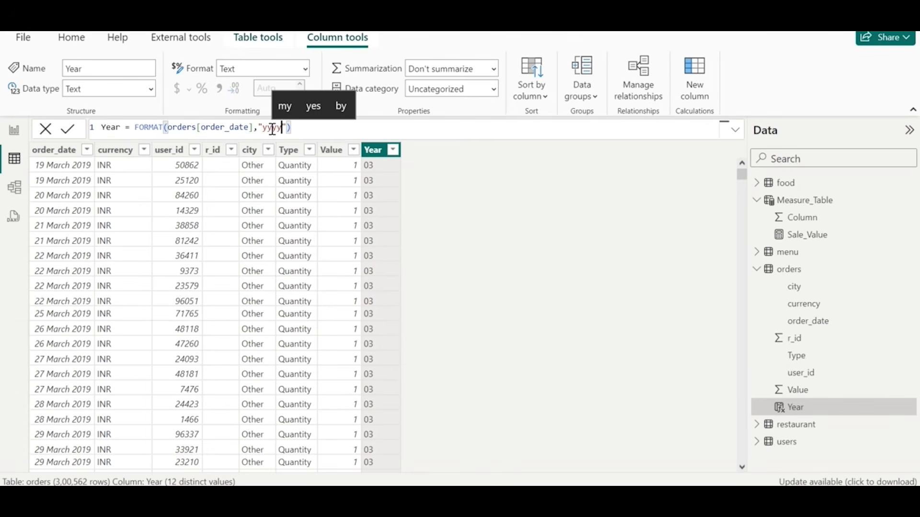
left_click(68, 129)
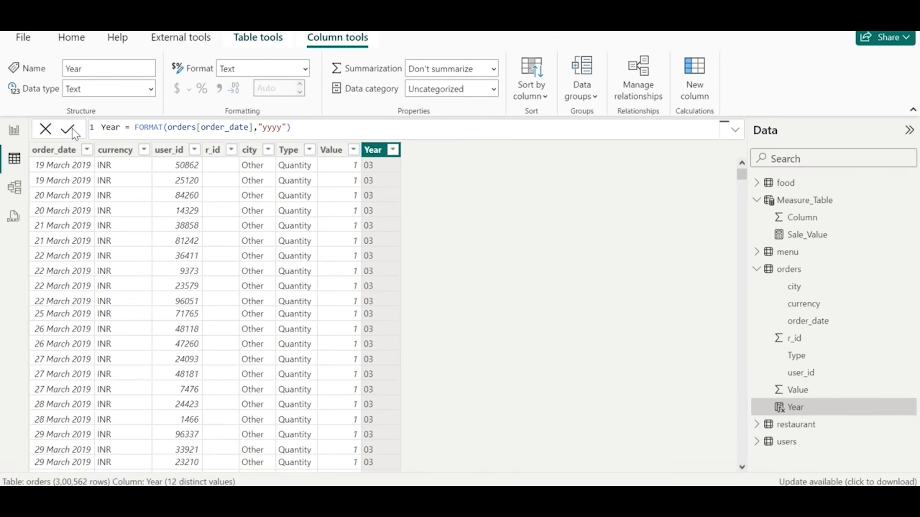
- Replace order_date with the new Year column on the x-axis of the report's Sale_Value line chart
left_click(14, 130)
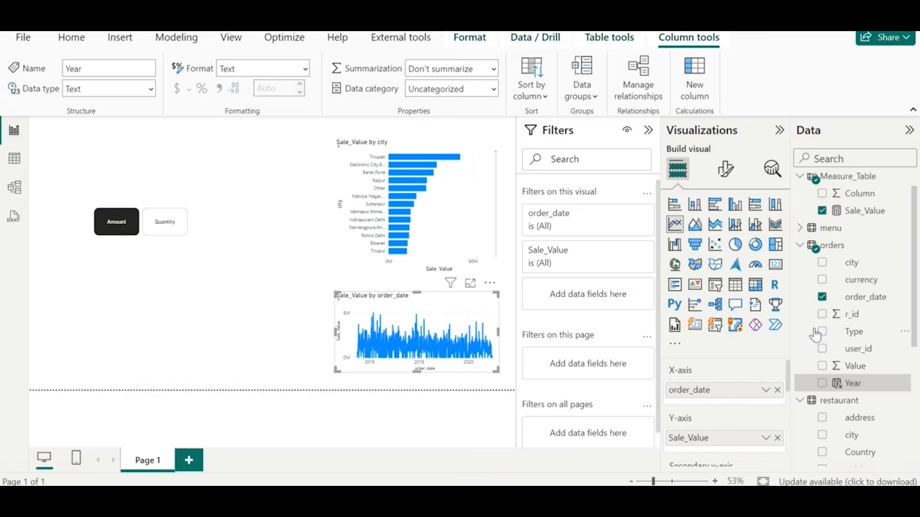
left_click(840, 382)
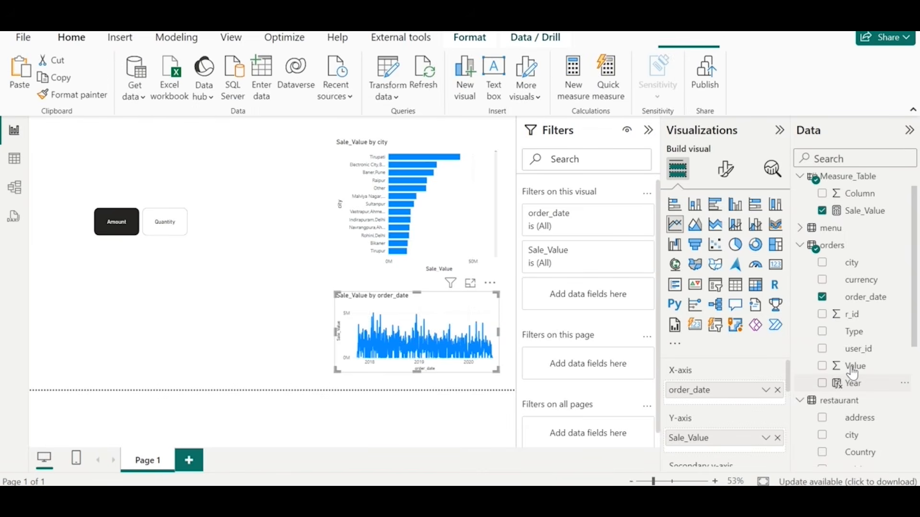
left_click_drag(868, 385, 714, 398)
left_click(778, 391)
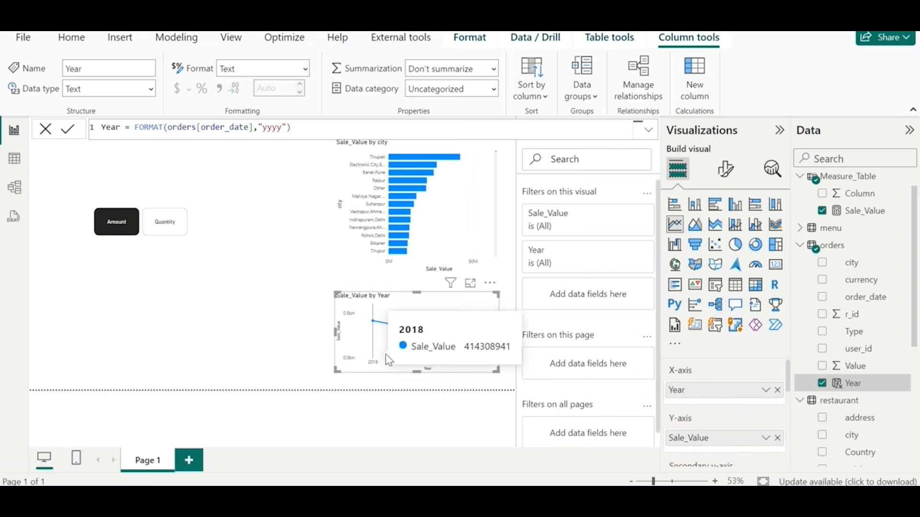
- Sort the Sale_Value line chart's axis by Year in ascending order
mouse_move(407, 362)
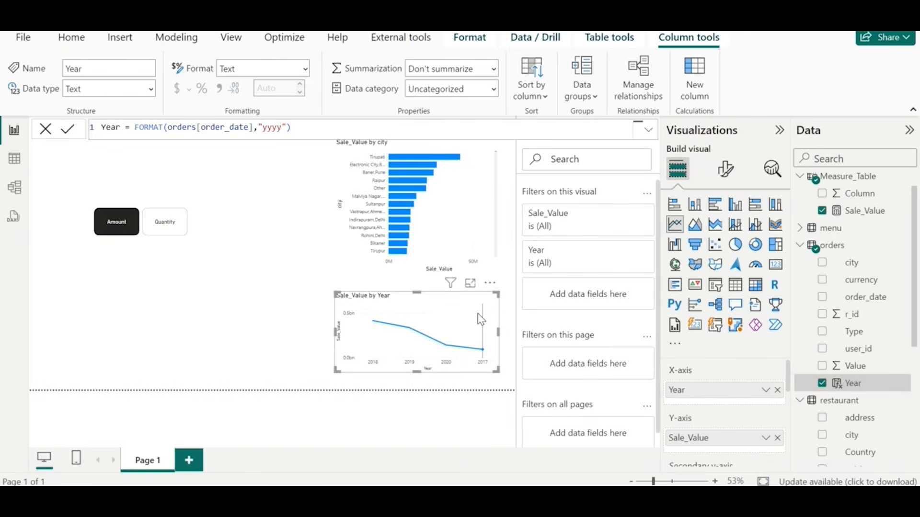
left_click(490, 285)
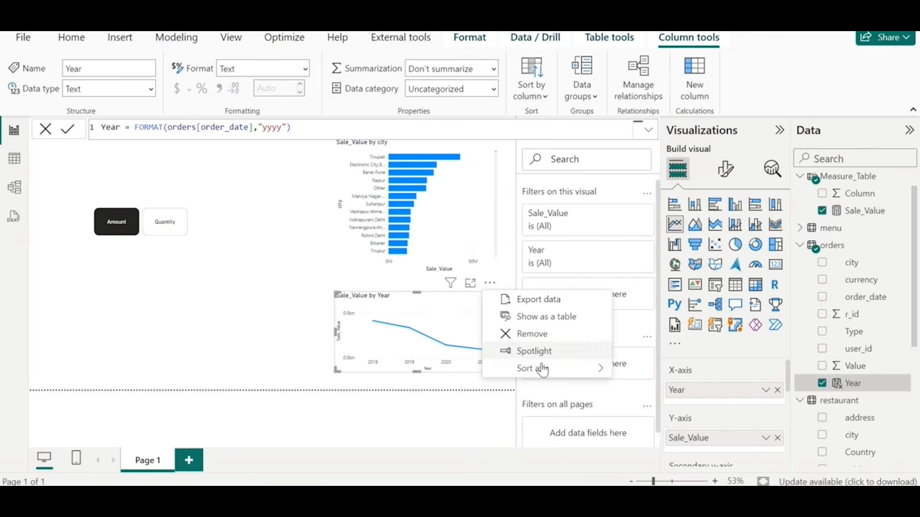
mouse_move(547, 378)
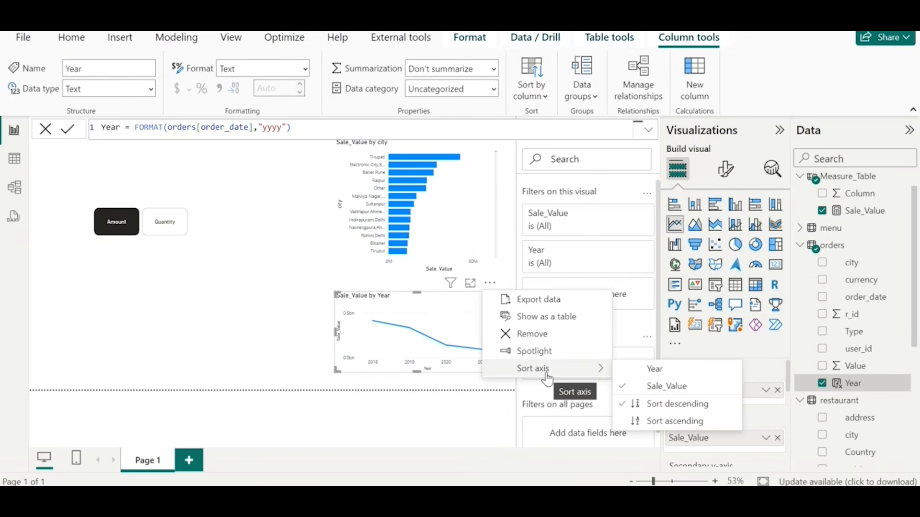
left_click(648, 374)
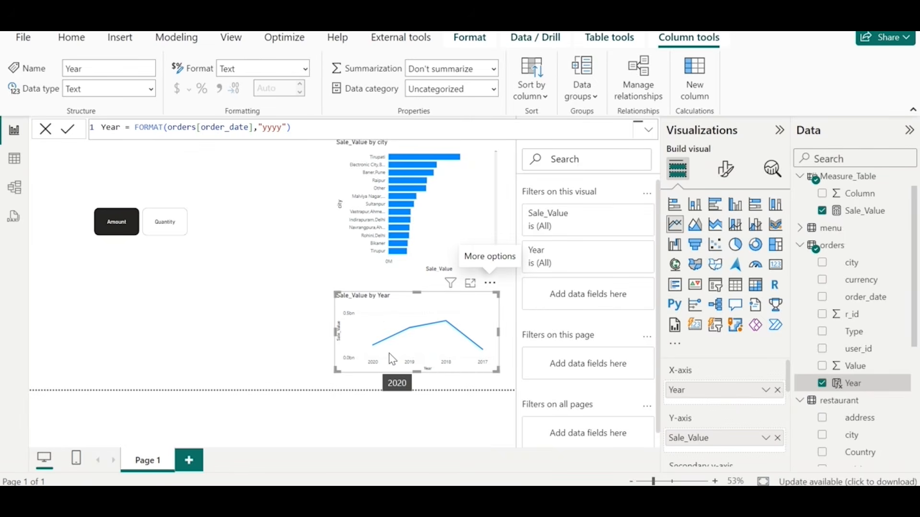
left_click(494, 287)
mouse_move(569, 370)
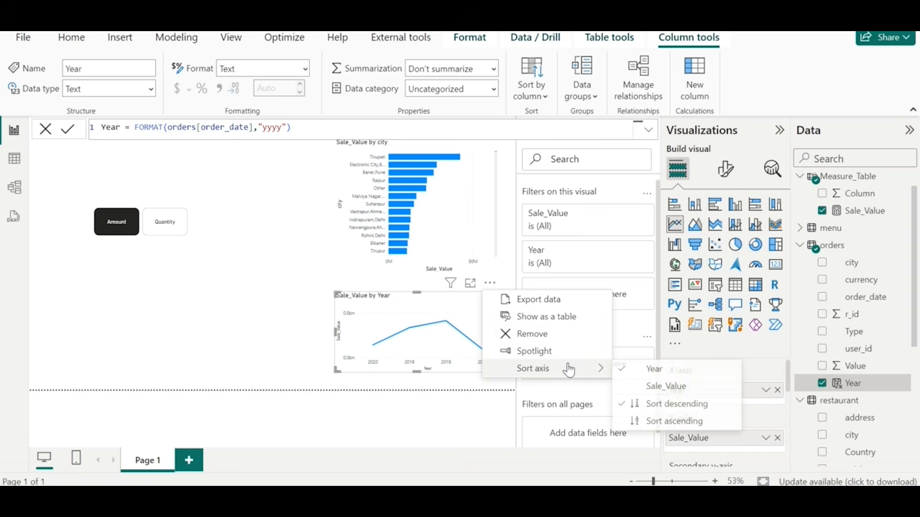
left_click(648, 422)
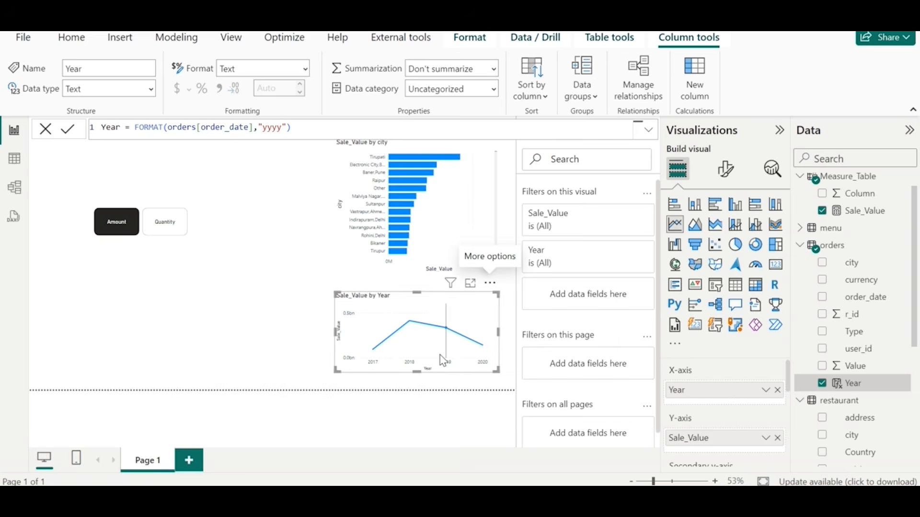
- Dismiss the column formula editor and collapse Filters to give the report canvas more space
left_click(44, 130)
mouse_move(374, 360)
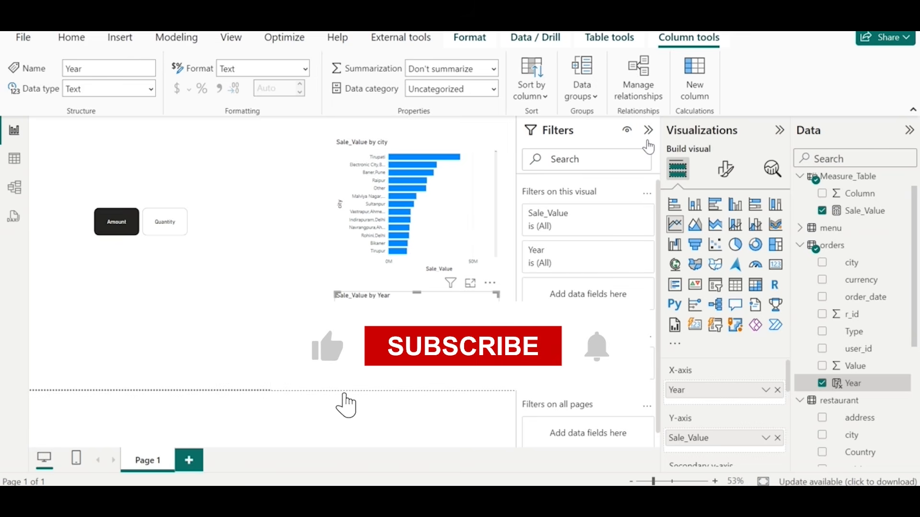
left_click(648, 130)
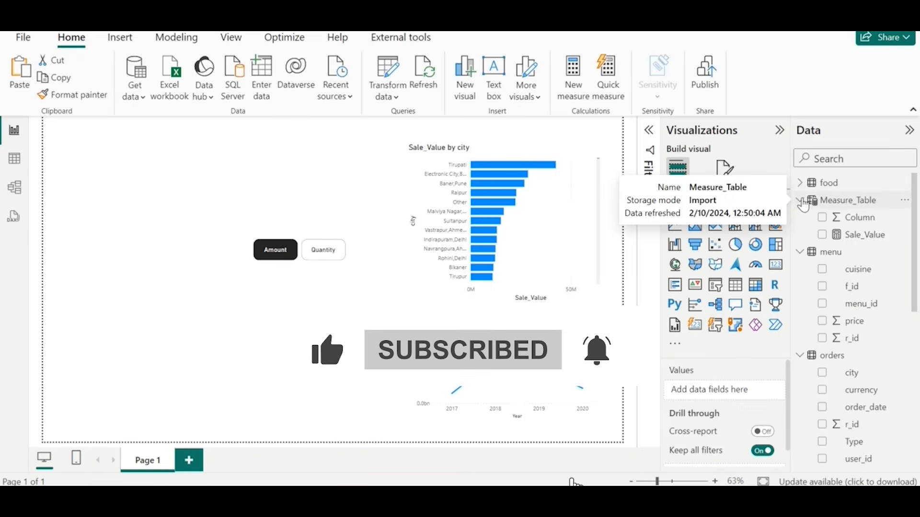
- Add a Sale_Value card in the page's lower-left area and narrow it
left_click(824, 243)
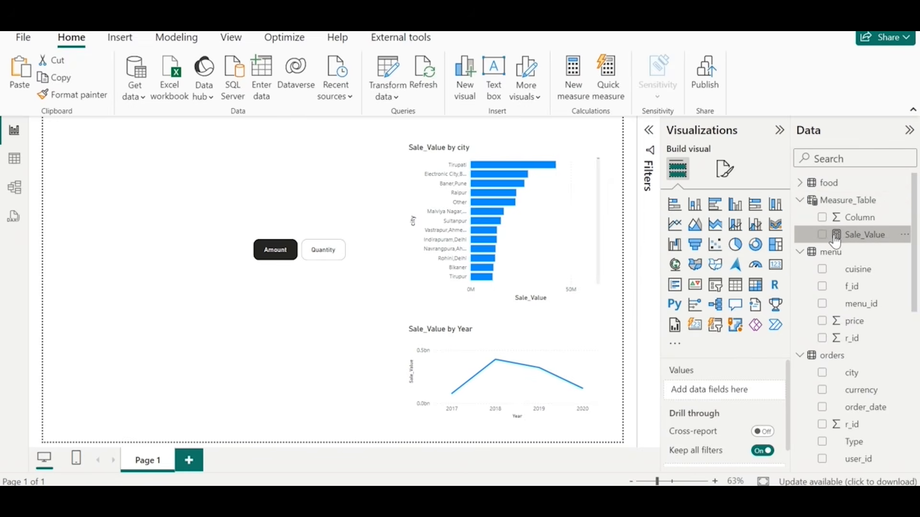
left_click(822, 234)
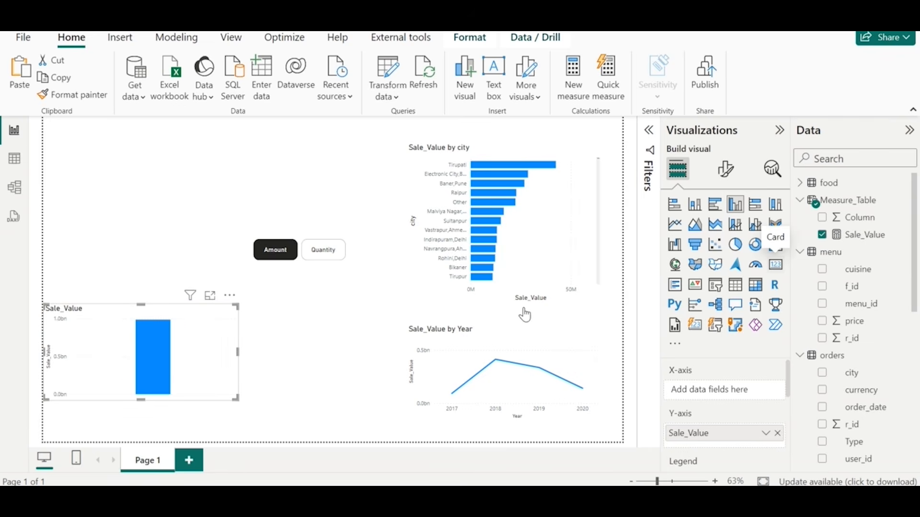
left_click(775, 264)
left_click_drag(238, 308, 168, 307)
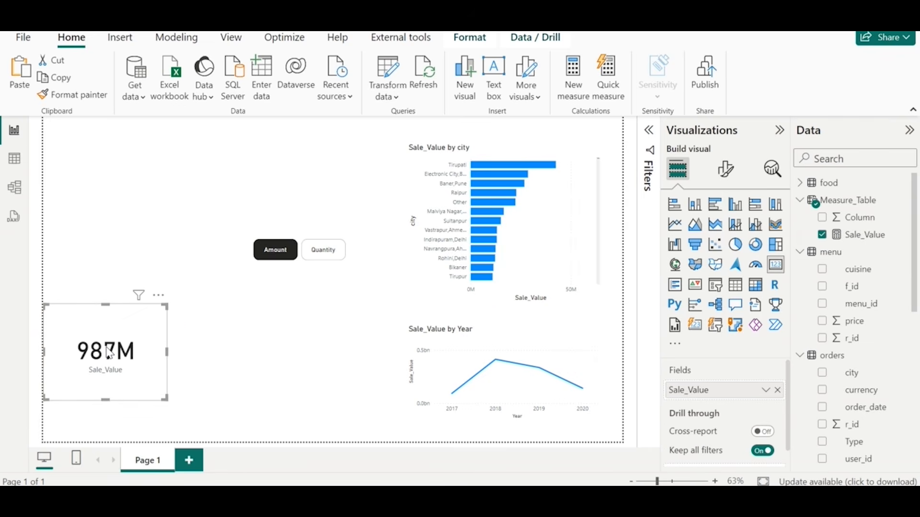
- Duplicate the Sale_Value card and place the copy beside the original, below the slicer
key("ctrl+c")
key("ctrl+v")
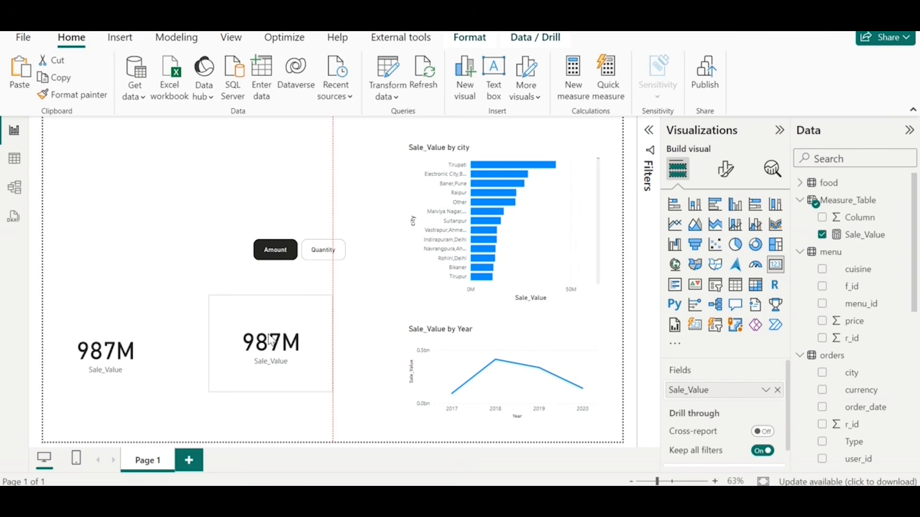
left_click_drag(230, 336, 210, 339)
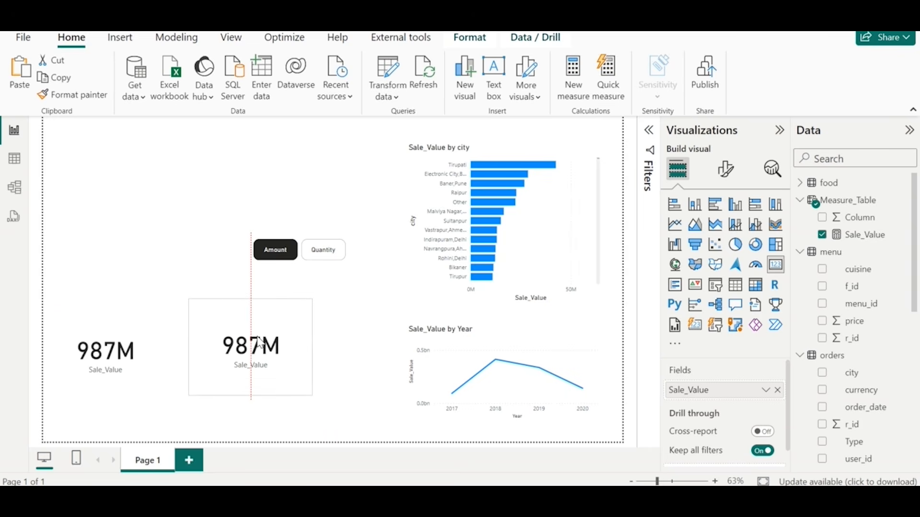
- Switch the slicer to Quantity and back to Amount to check how both cards respond
left_click(325, 254)
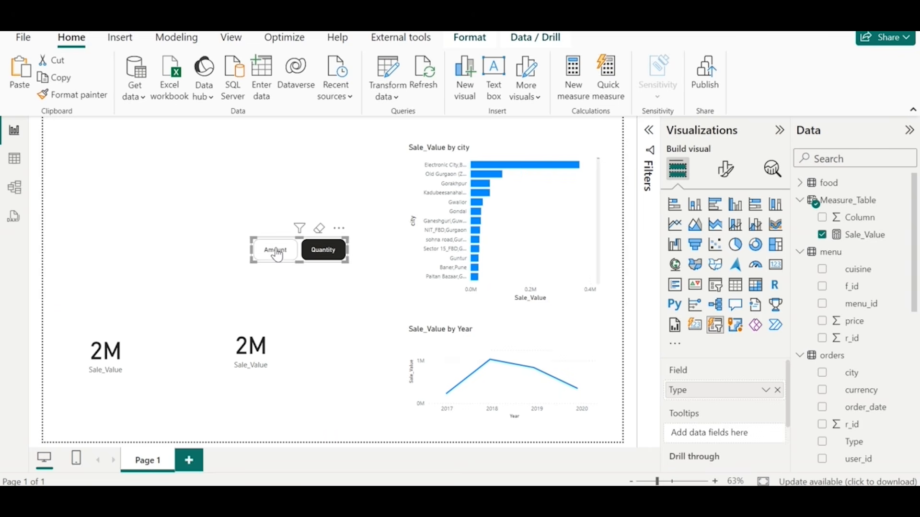
left_click(295, 252)
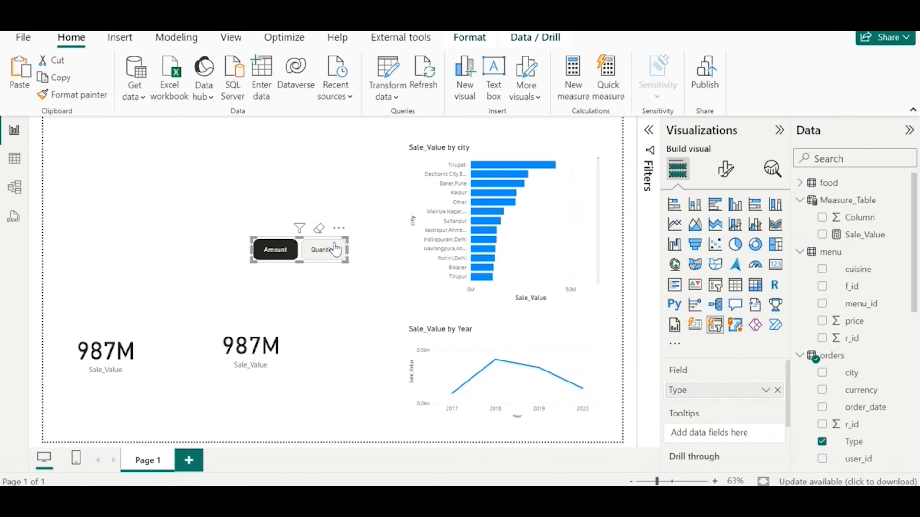
- Disable the Type slicer's interaction with both Sale_Value cards and check by switching the slicer to Quantity and back to Amount
left_click(471, 38)
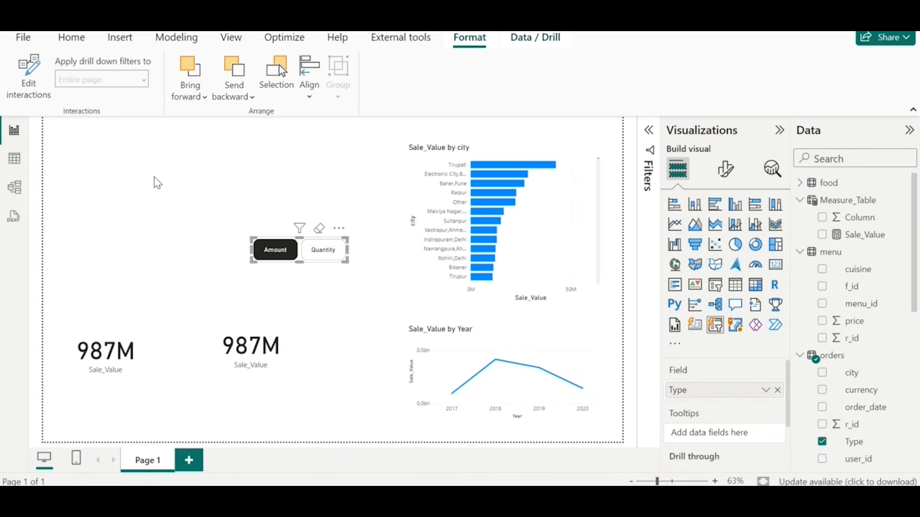
left_click(33, 79)
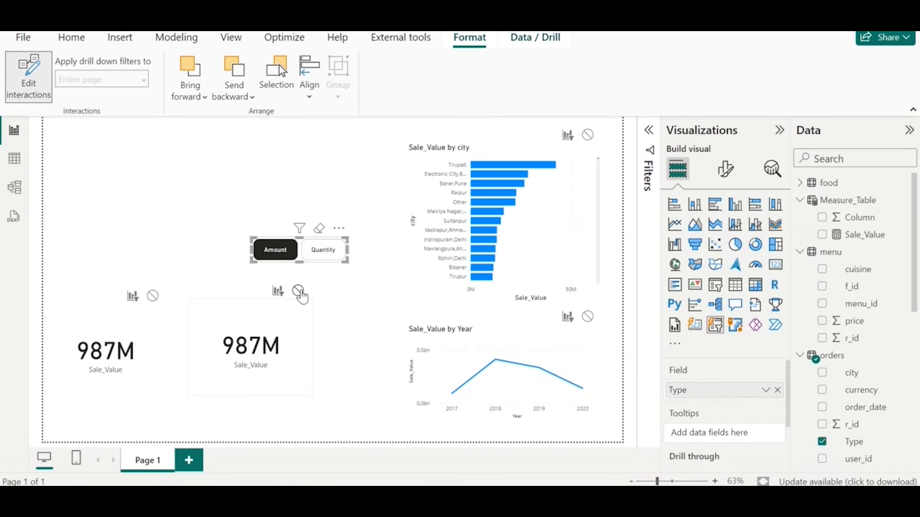
left_click(299, 294)
left_click(152, 296)
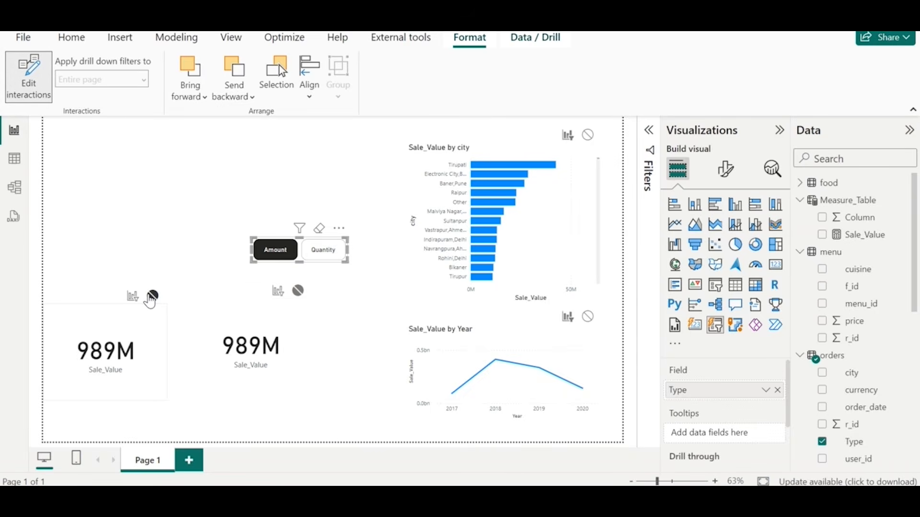
left_click(32, 76)
left_click(322, 248)
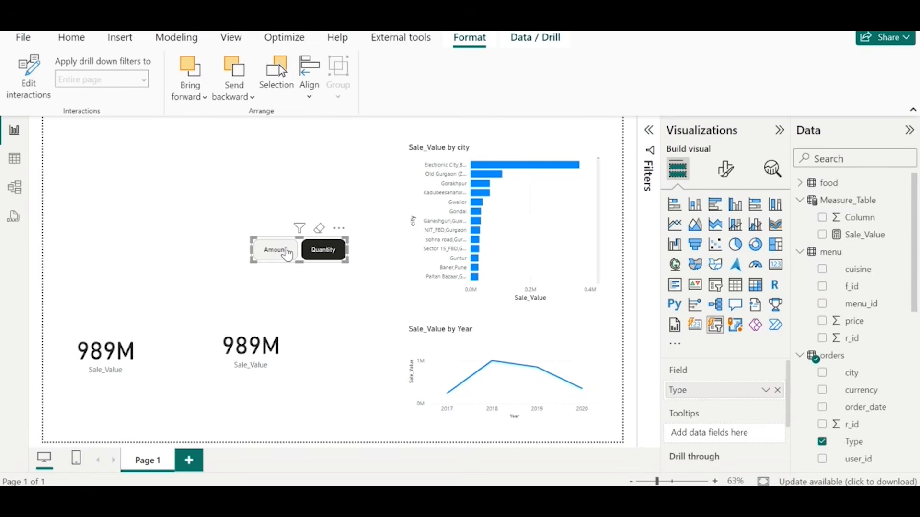
left_click(287, 252)
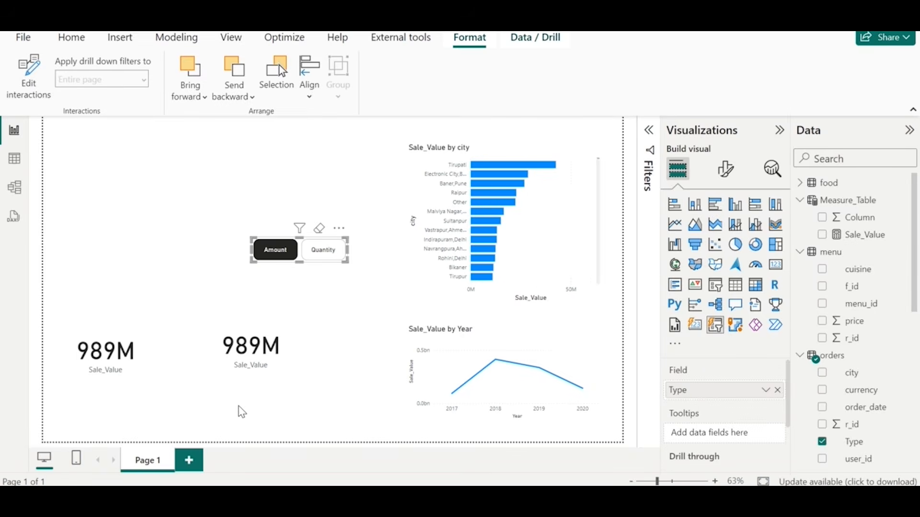
- Add the orders table's Type field as a visual-level filter on the Sale_Value card below the slicer and restrict it to Quantity
left_click(247, 367)
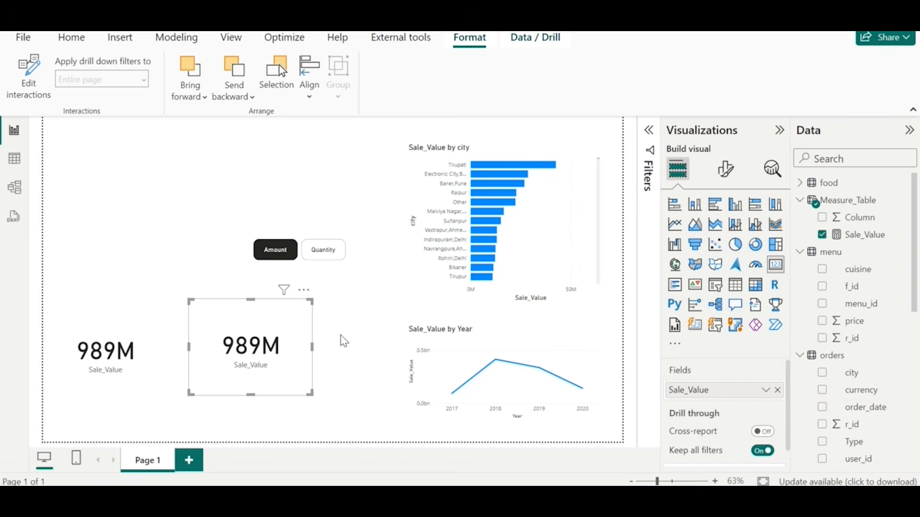
left_click(646, 138)
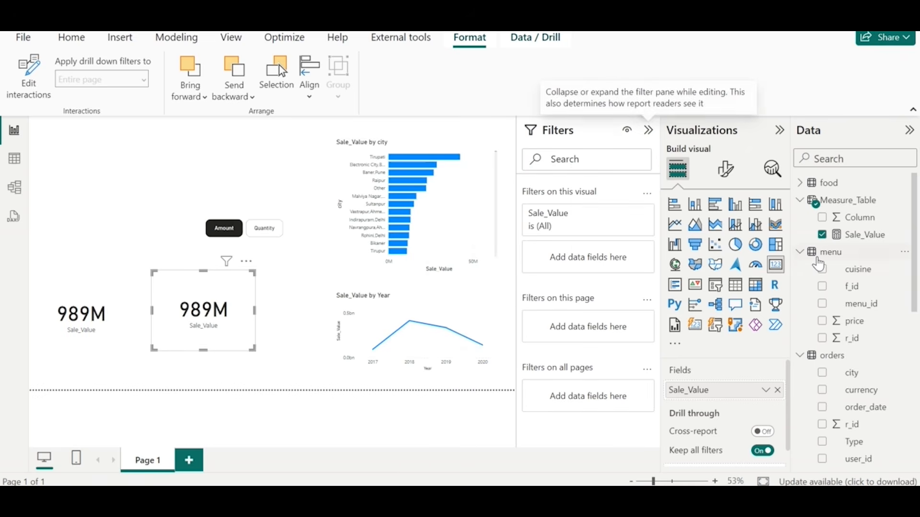
scroll(818, 264, "down", 3)
scroll(819, 264, "up", 3)
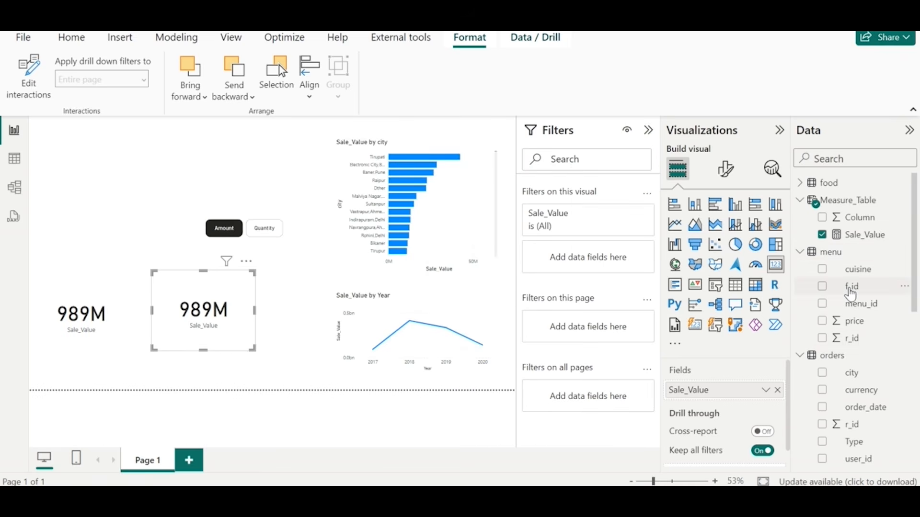
scroll(851, 294, "down", 3)
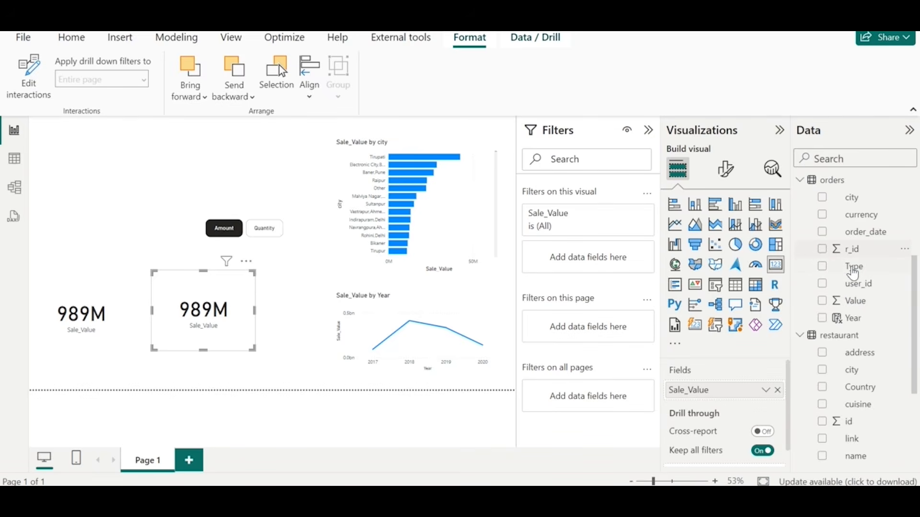
left_click_drag(853, 272, 591, 260)
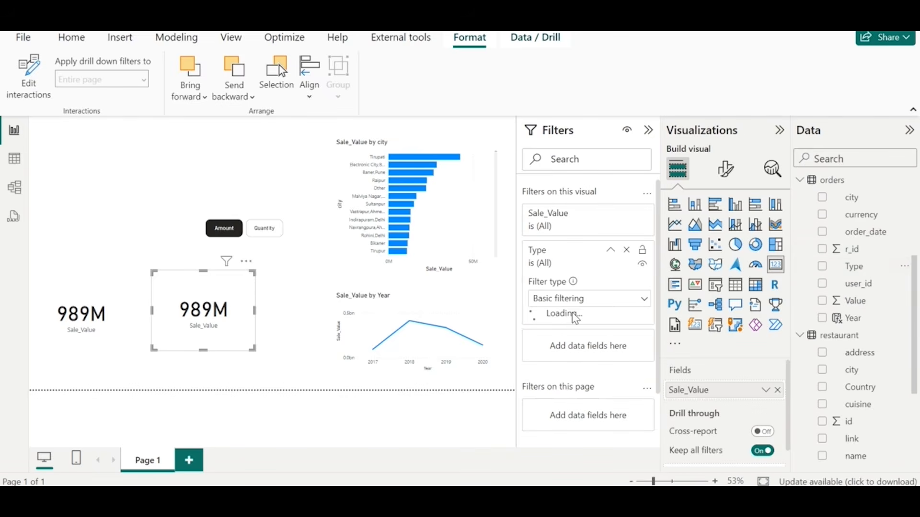
left_click(571, 371)
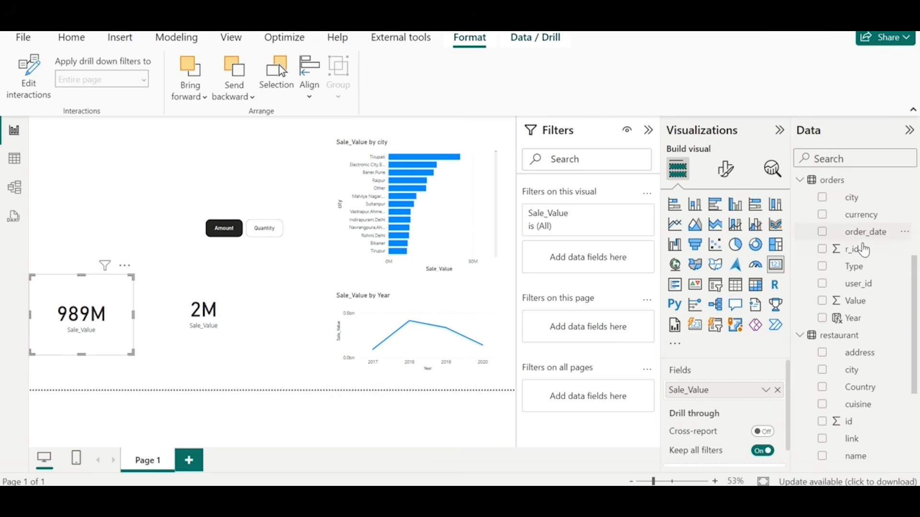
- Filter the other Sale_Value card by Type set to Amount and move it directly beside the Quantity card
left_click_drag(853, 269, 581, 275)
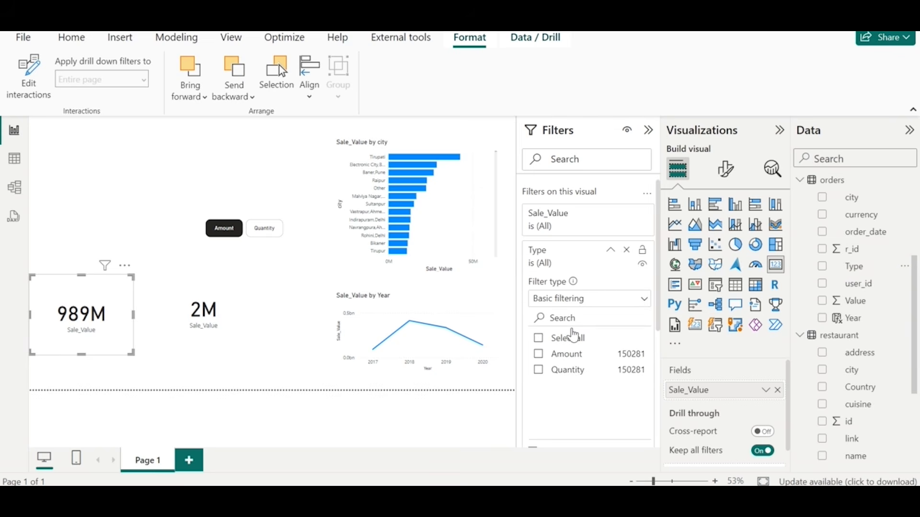
left_click(566, 356)
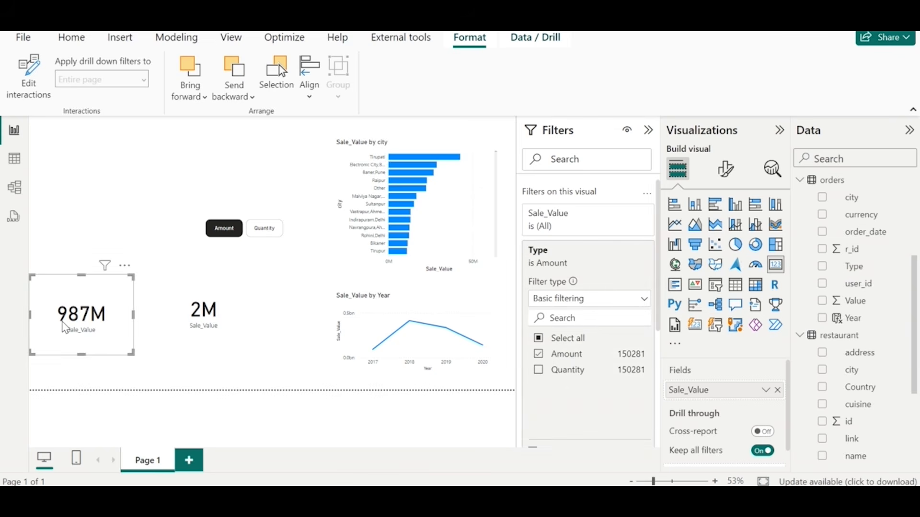
left_click_drag(81, 330, 99, 325)
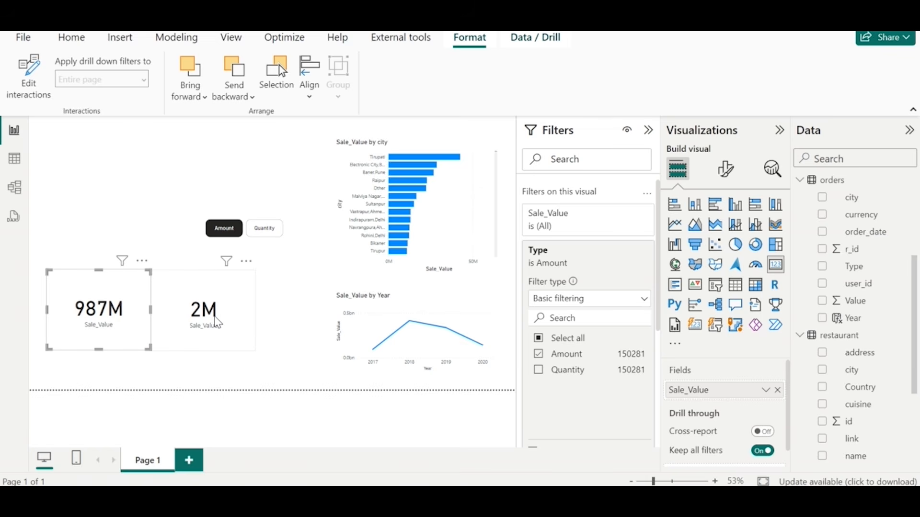
- Collapse the Quantity card's Type filter, then shrink both Sale_Value cards and line them up side by side
left_click(216, 323)
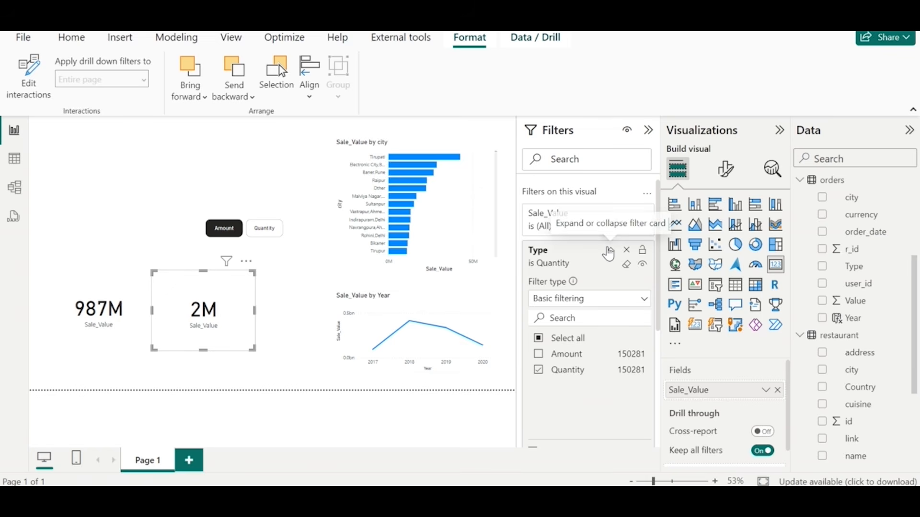
left_click(609, 251)
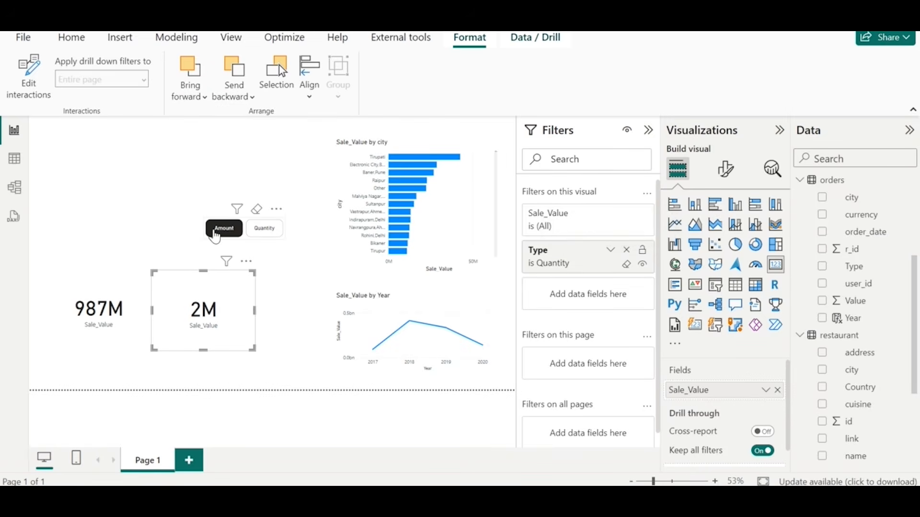
left_click_drag(154, 275, 181, 300)
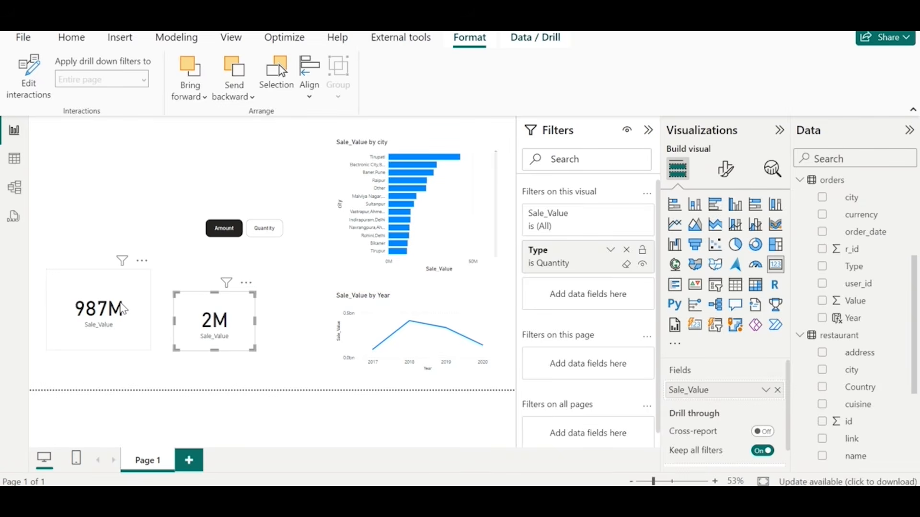
left_click(122, 278)
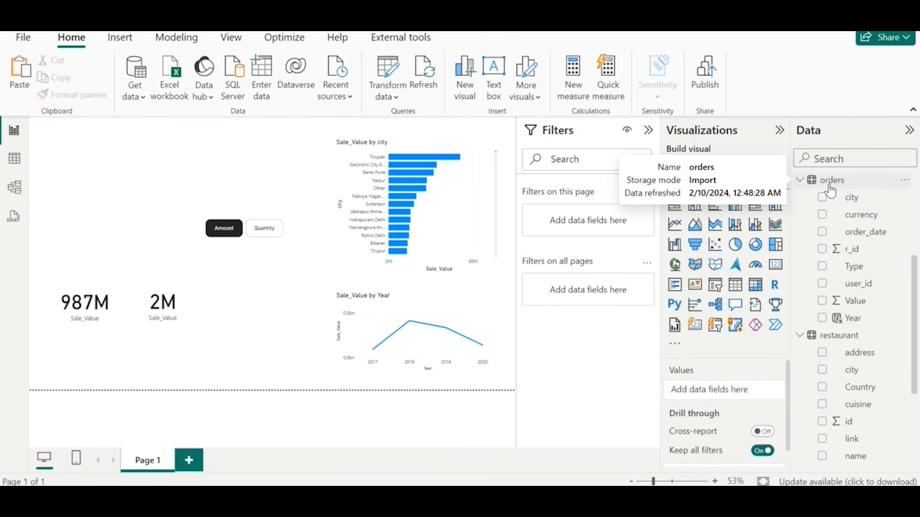
- Create a measure in the orders table with the formula Rating_Count = COUNT(restaurant[rating])
right_click(826, 182)
left_click(769, 206)
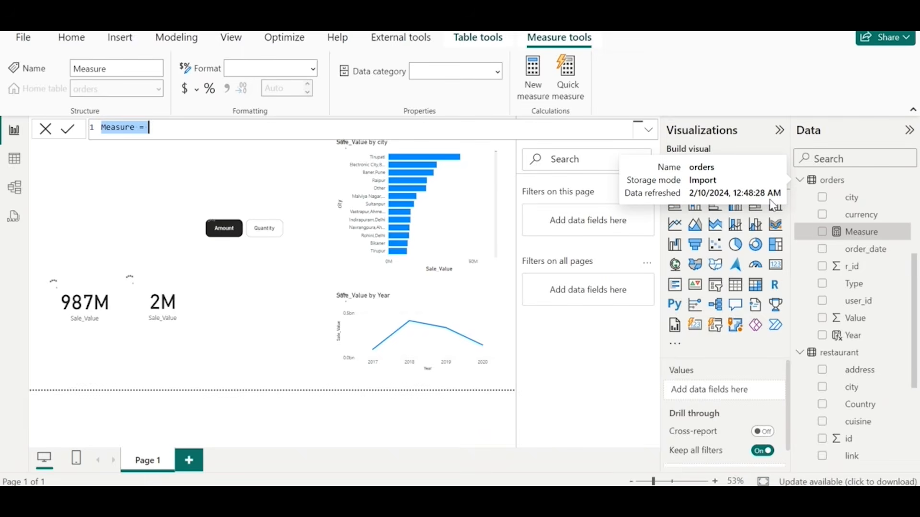
type("Ra")
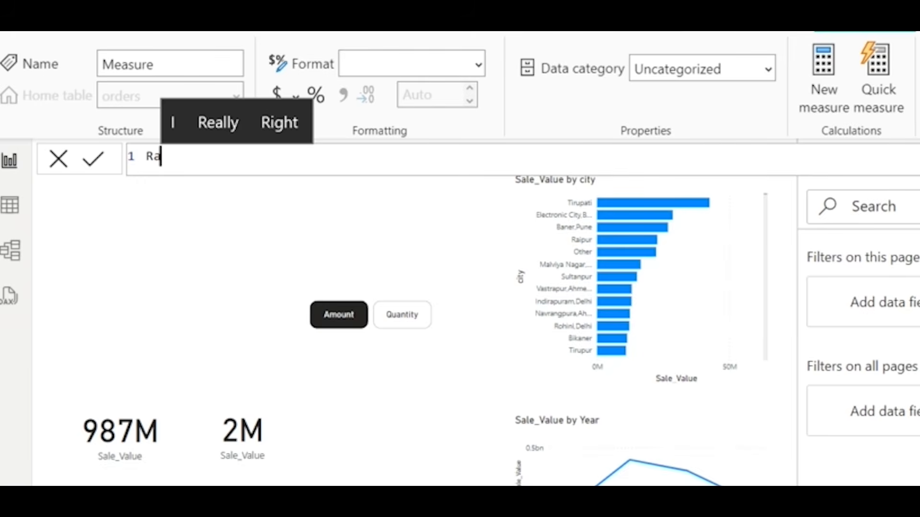
type("ting_")
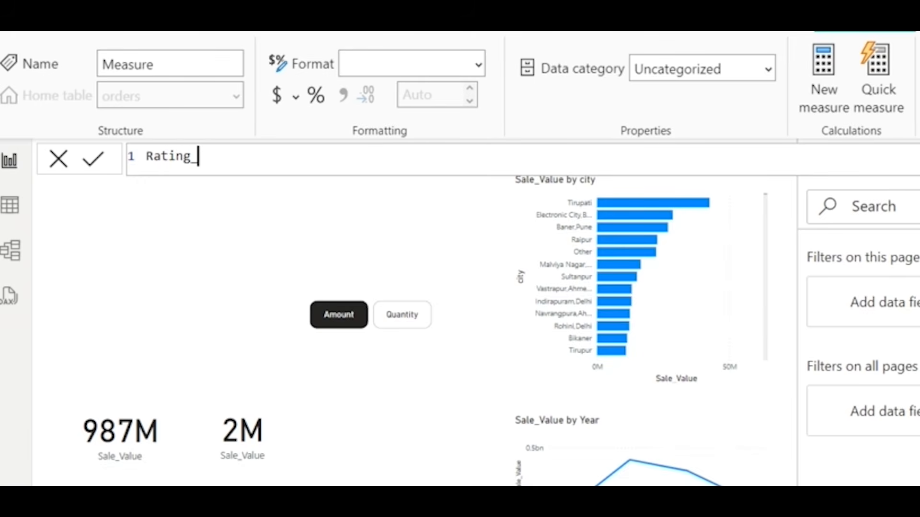
type("Coun")
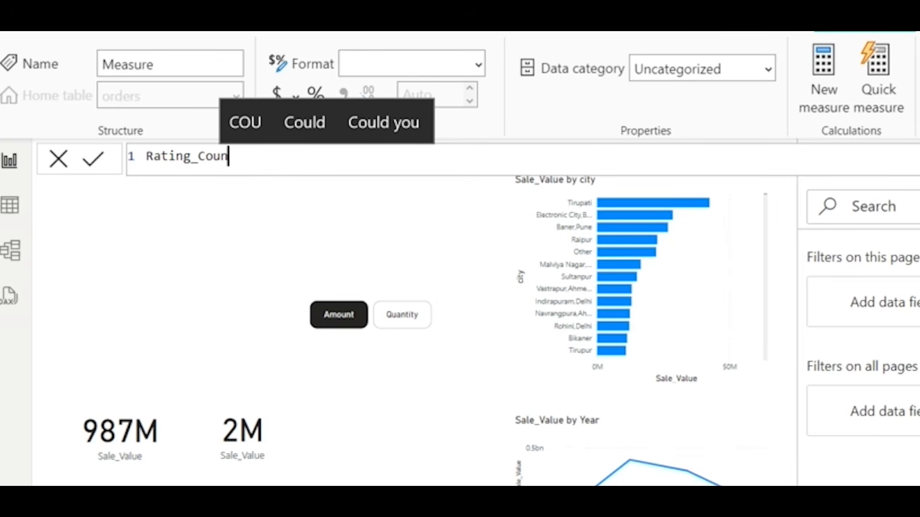
type("t = count")
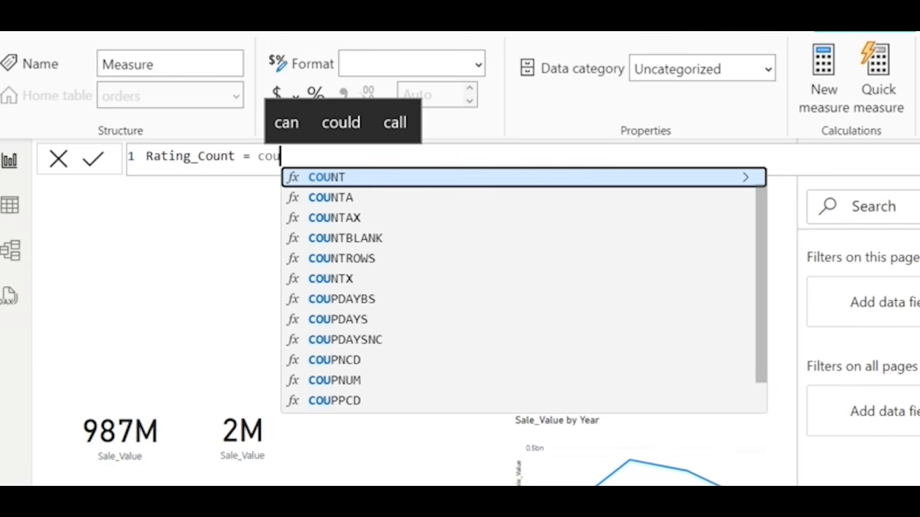
key("Tab")
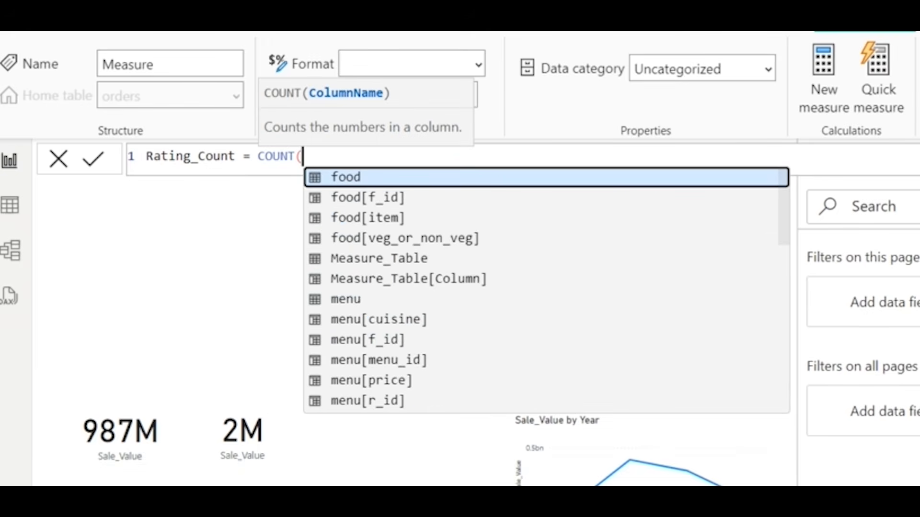
type("res")
key("Down")
key("Down")
key("Down")
key("Down")
key("Down")
key("Down")
key("Down")
key("Down")
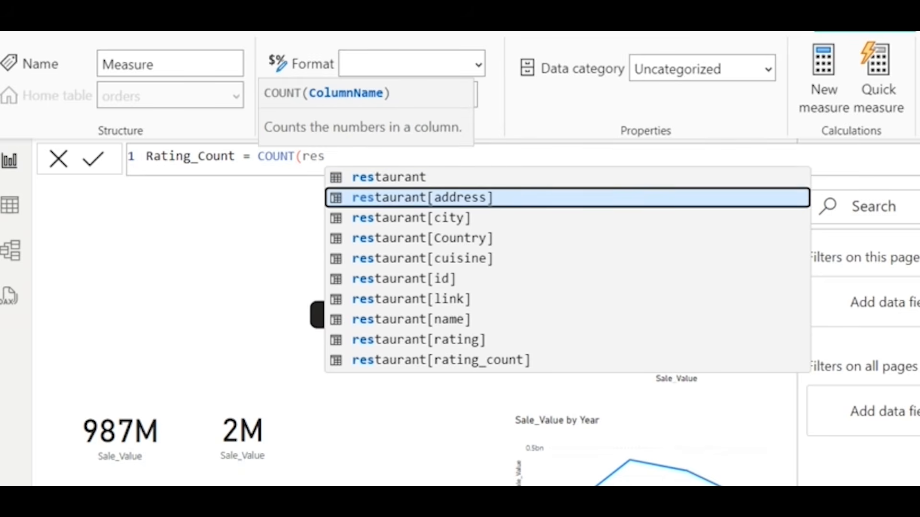
key("Tab")
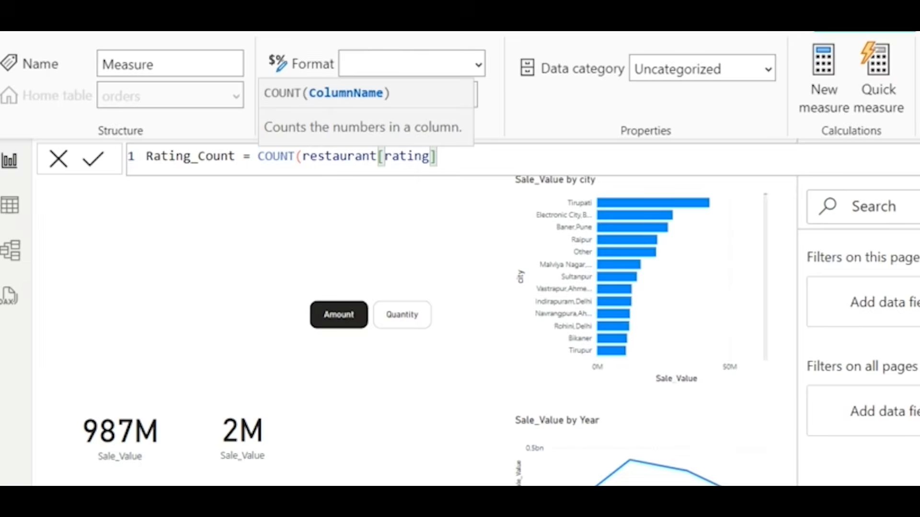
type(")")
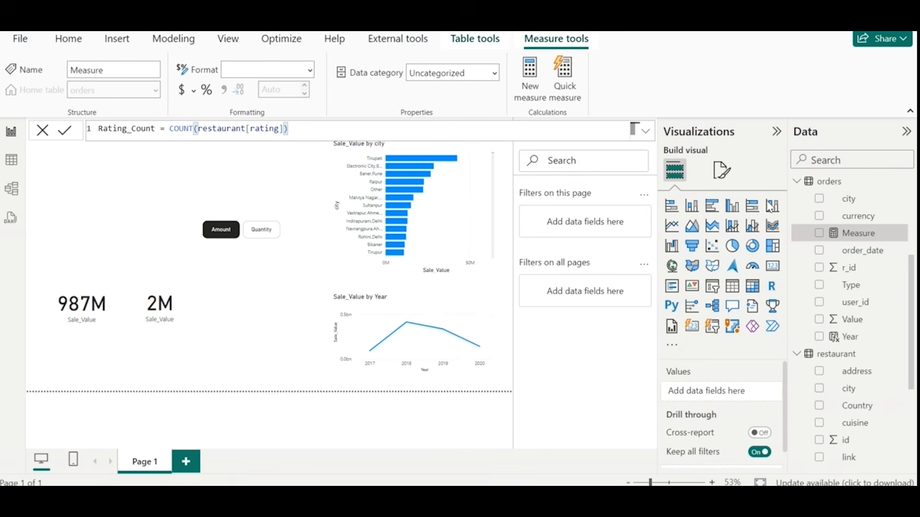
left_click(67, 134)
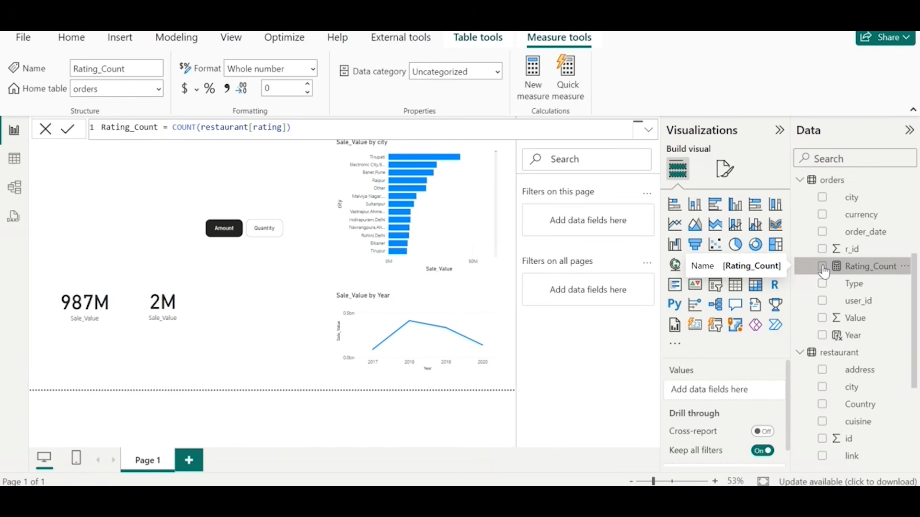
- Show Rating_Count in a new card visual, shrunk and placed in the row beside the two Sale_Value cards
left_click(822, 267)
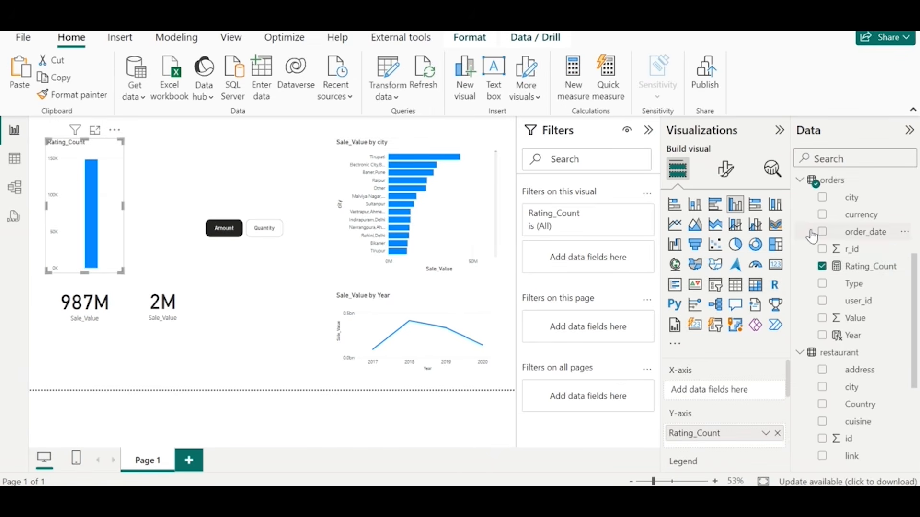
left_click(782, 266)
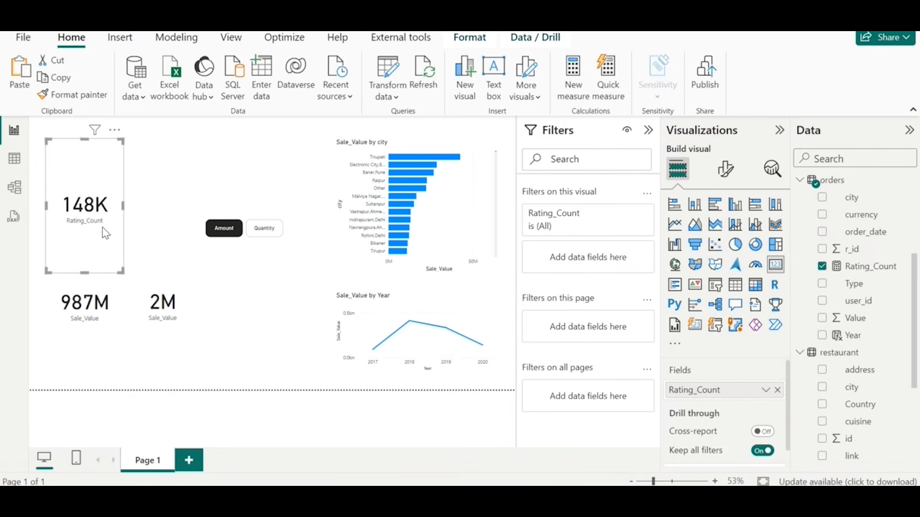
left_click_drag(107, 232, 254, 330)
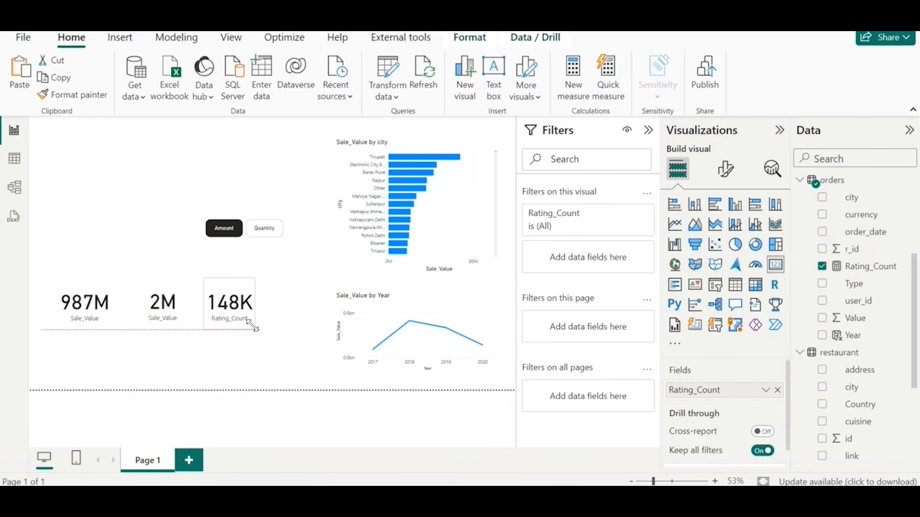
- Cross-filter the page by several cities in the Sale_Value by city chart, ending with Baner,Pune, to check how the three cards respond
left_click(277, 239)
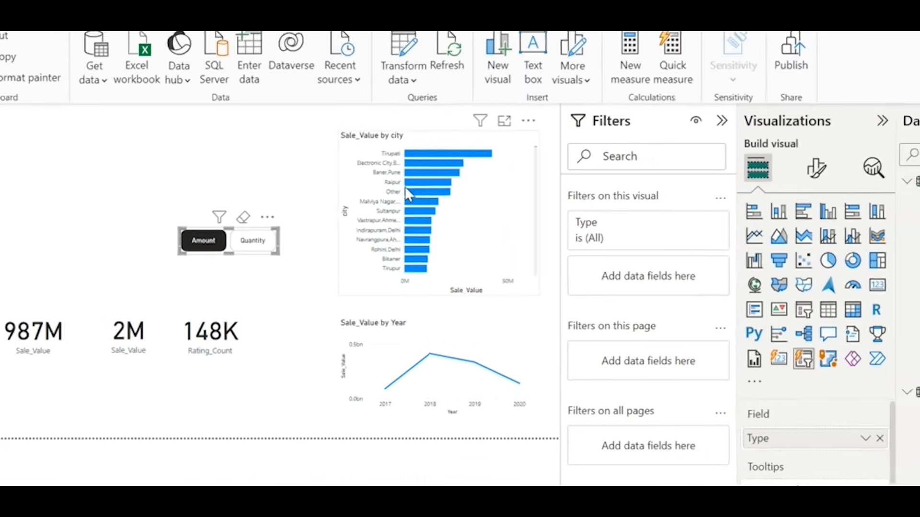
left_click(434, 181)
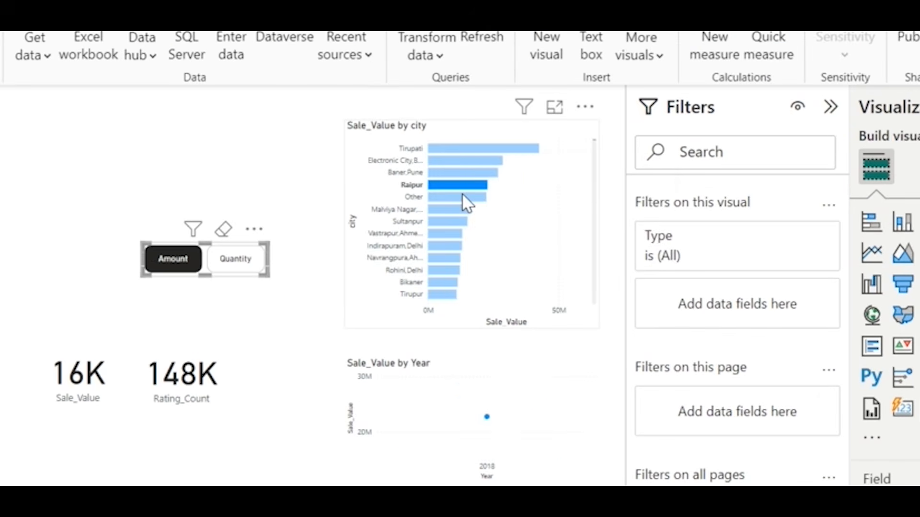
left_click(431, 191)
left_click(450, 235)
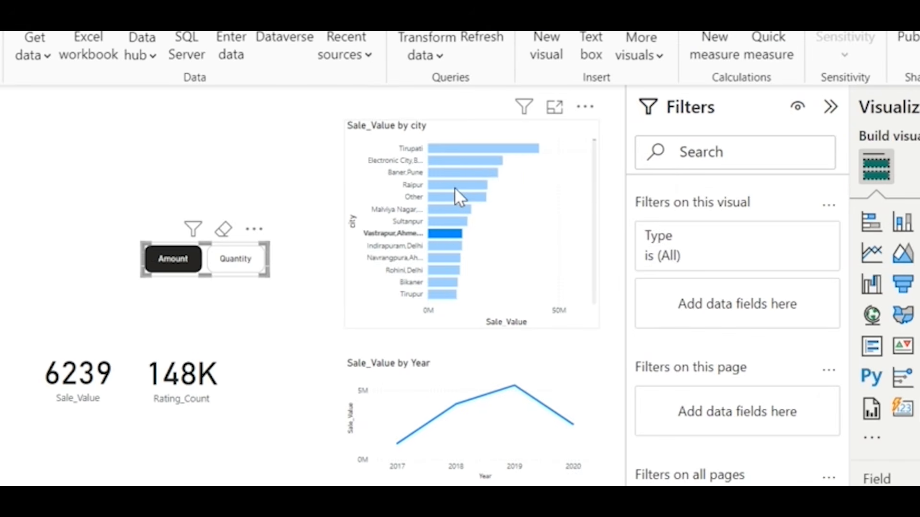
left_click(454, 186)
left_click(453, 151)
left_click(453, 173)
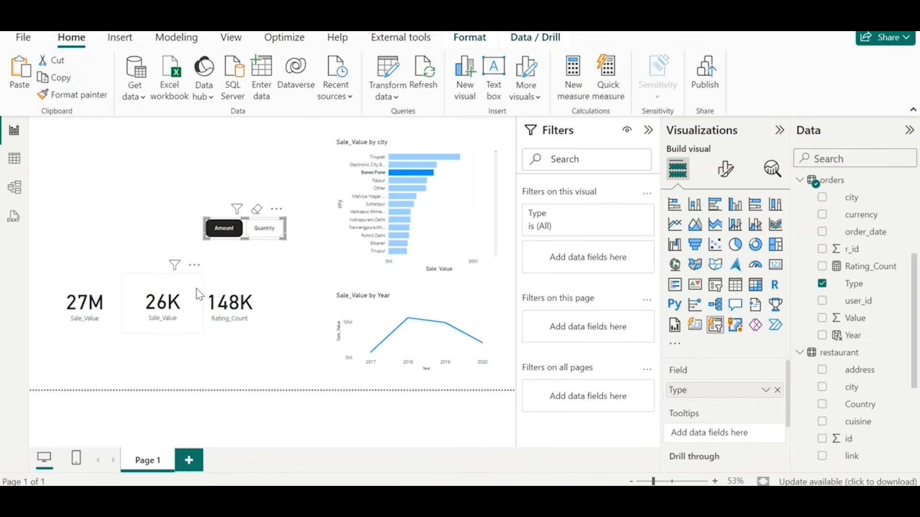
- Create a relationship in the model linking the orders table's r_id column to the restaurant table's id column, and return to the report
left_click(14, 194)
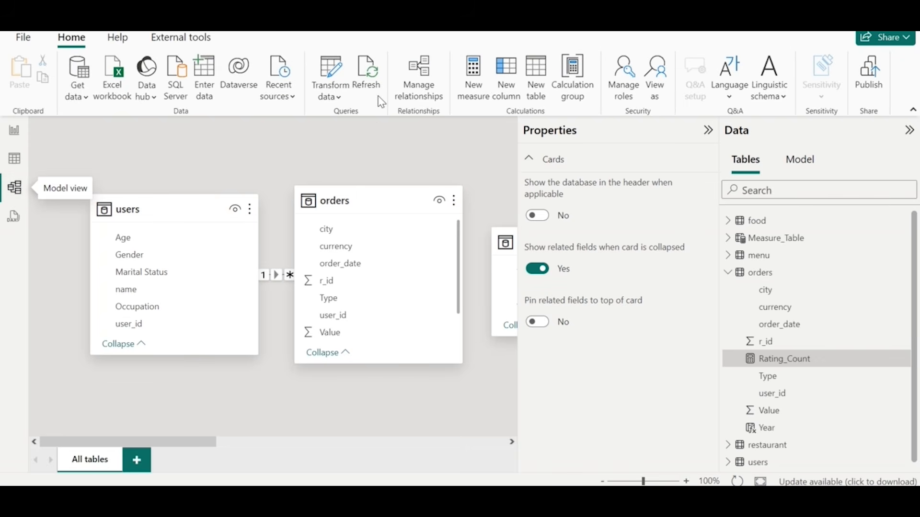
left_click(430, 98)
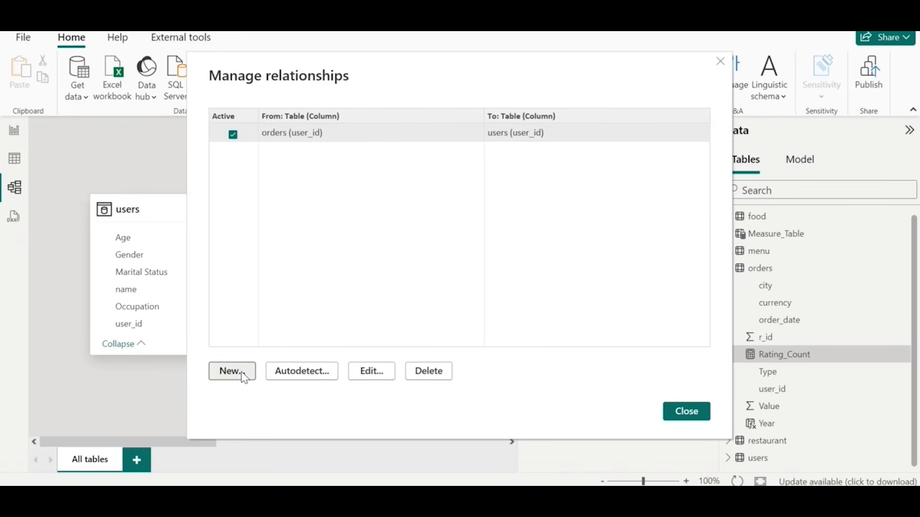
left_click(232, 371)
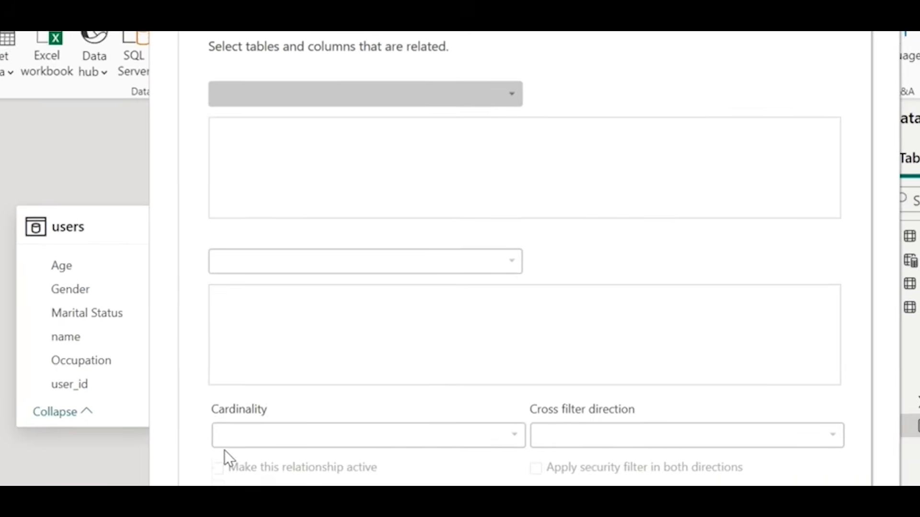
left_click(270, 112)
left_click(263, 174)
left_click(280, 266)
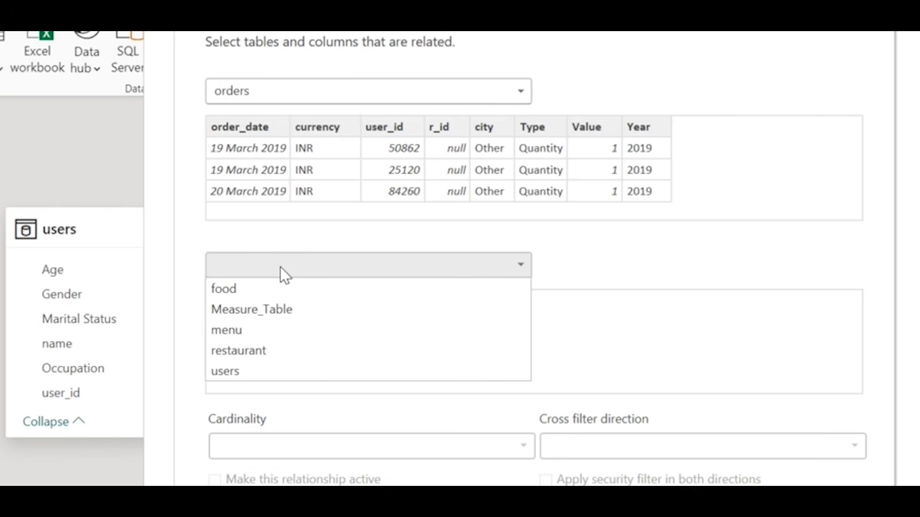
left_click(255, 355)
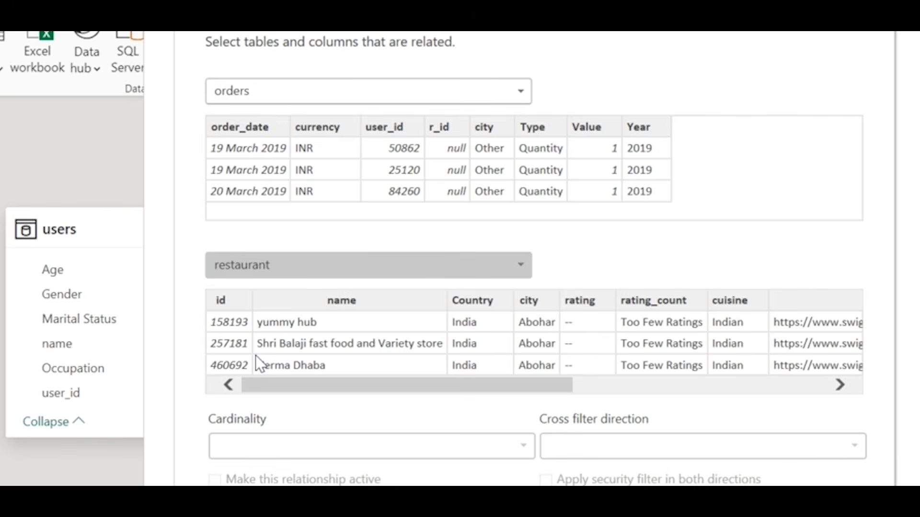
left_click(440, 127)
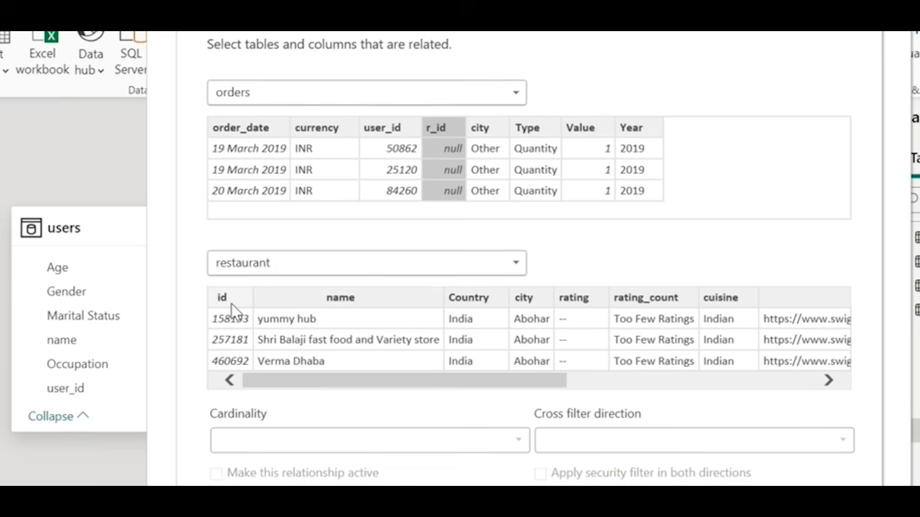
left_click(230, 305)
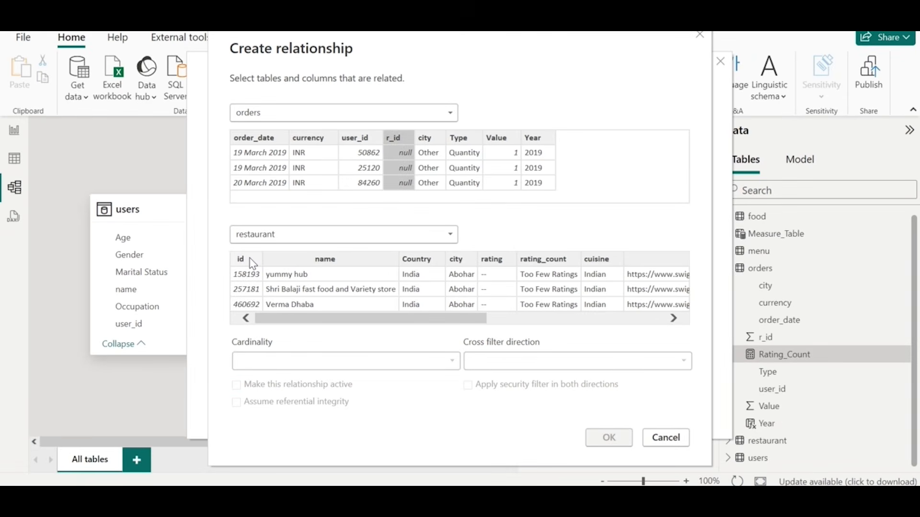
left_click(253, 263)
left_click(609, 438)
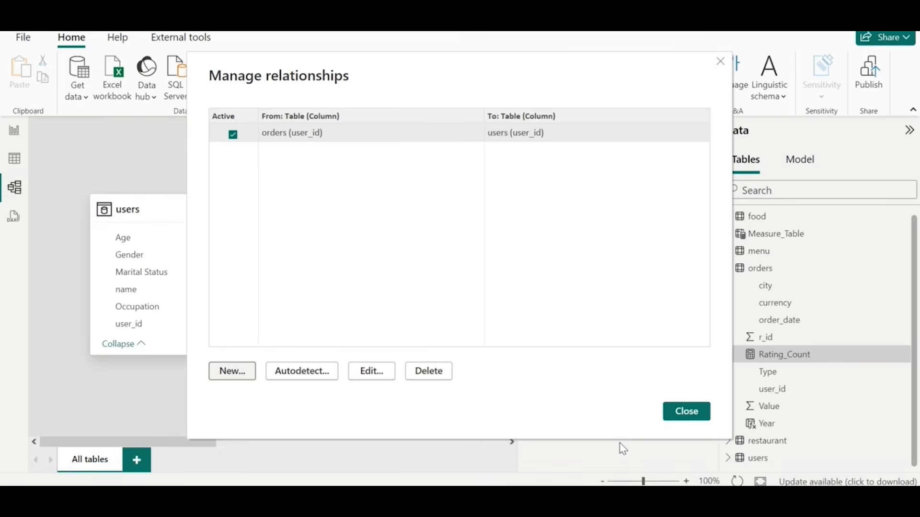
left_click(14, 130)
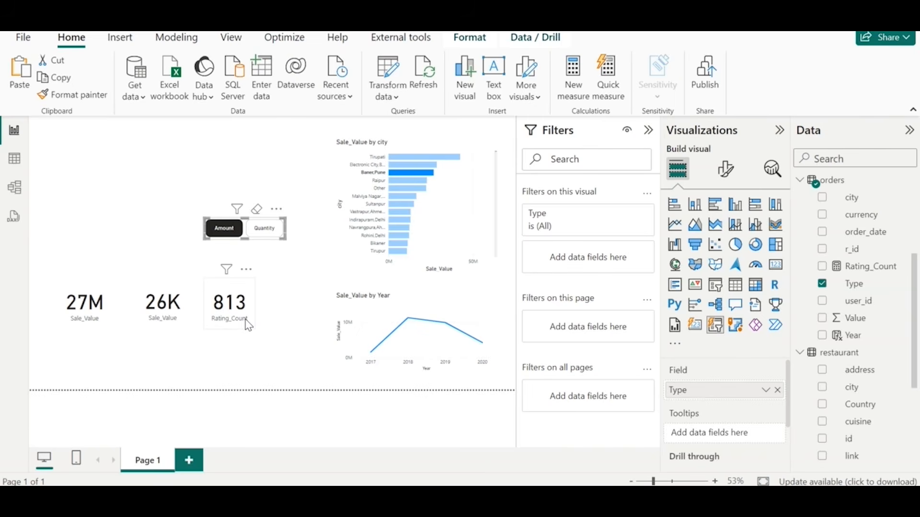
- Cross-filter the page by Sultanpur in the Sale_Value by city chart to check the Rating_Count card, and clear the city selection
left_click(247, 322)
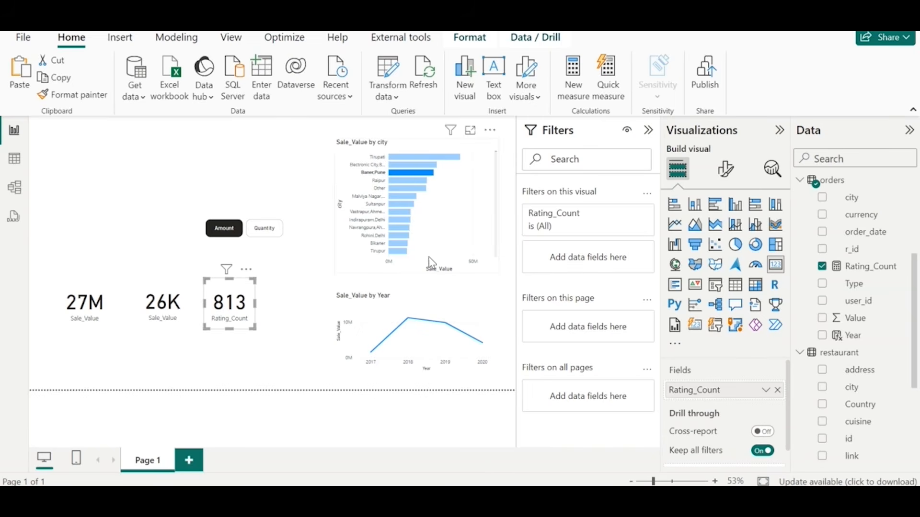
left_click(401, 204)
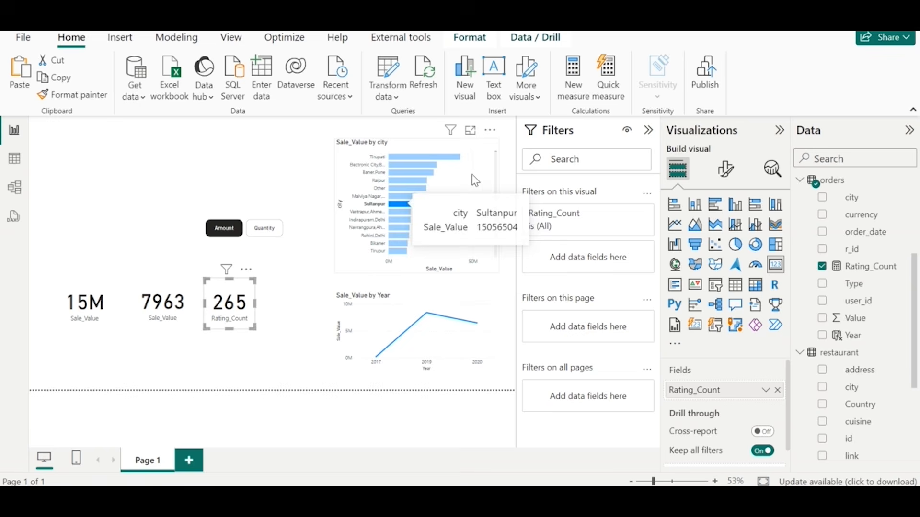
left_click(482, 151)
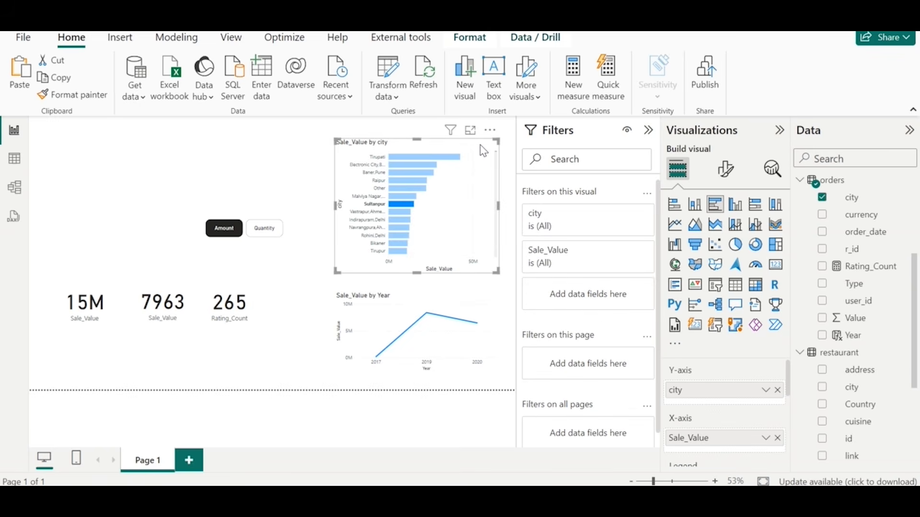
left_click(397, 161)
left_click(216, 307)
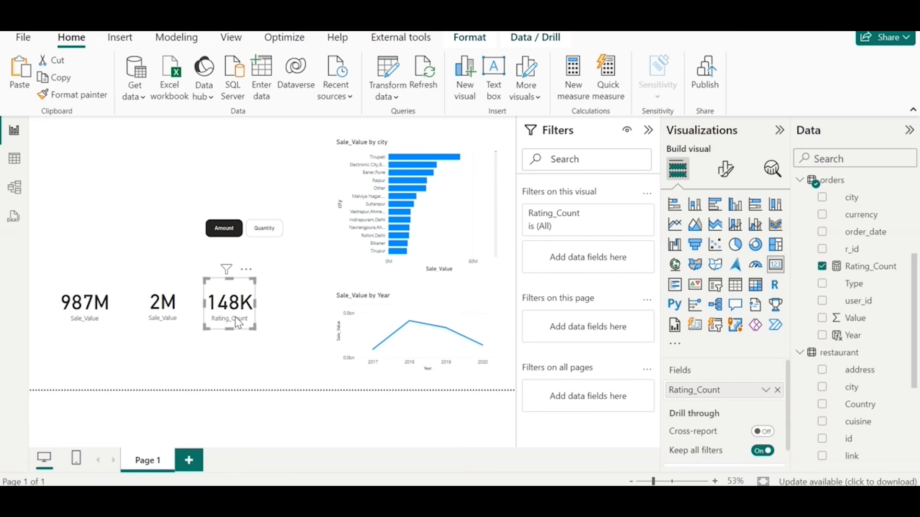
- Add a new measure to the orders table and name it Order_Count
right_click(837, 188)
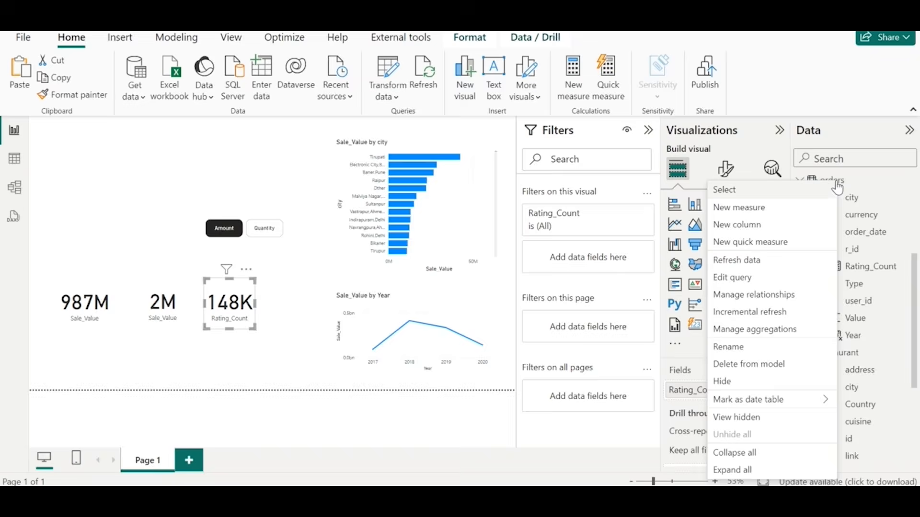
key("Escape")
left_click(780, 208)
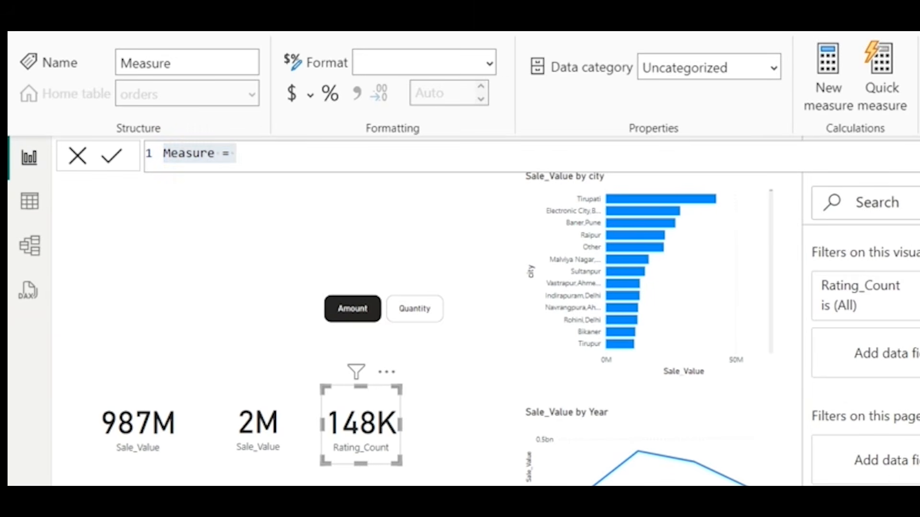
key("ctrl+a")
type("Order")
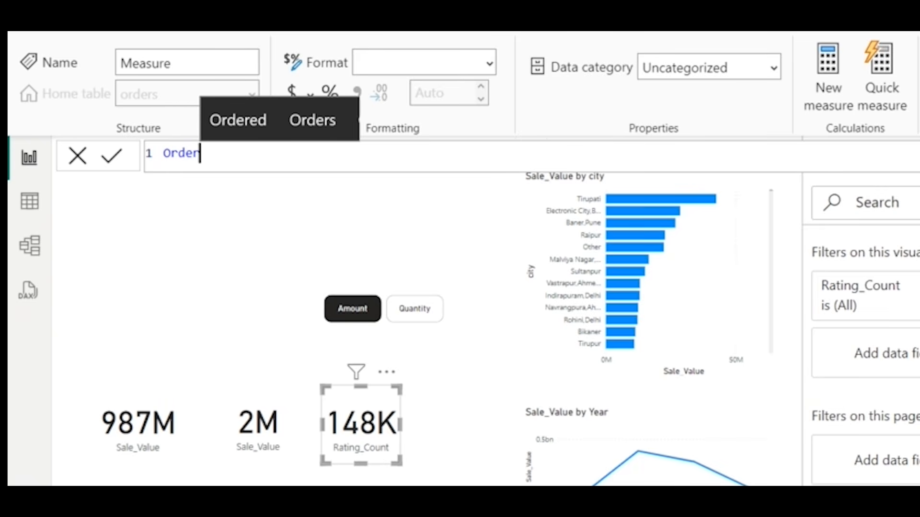
type("_Count")
key("Left")
key("Left")
key("Left")
key("Left")
key("Left")
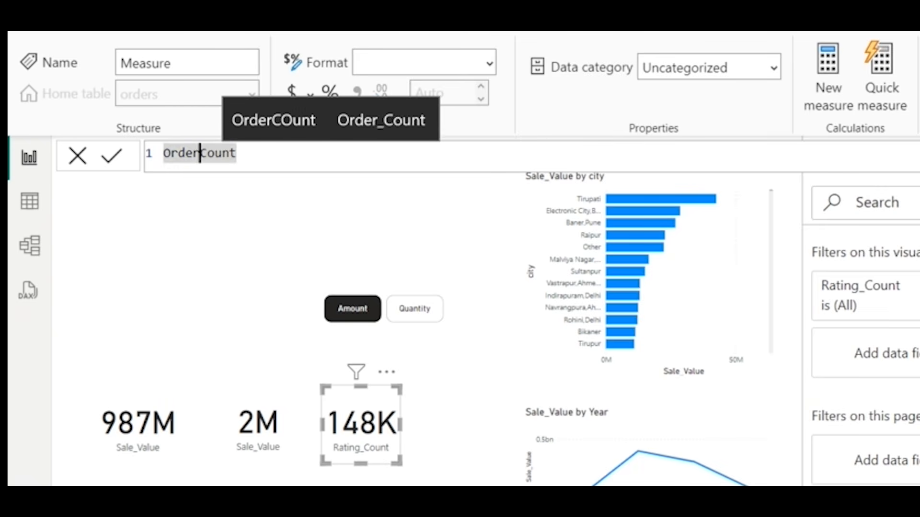
type("_")
key("Right")
key("End")
- Define the Order_Count measure as COUNT(orders[order_date]) and commit the formula
type("=coun")
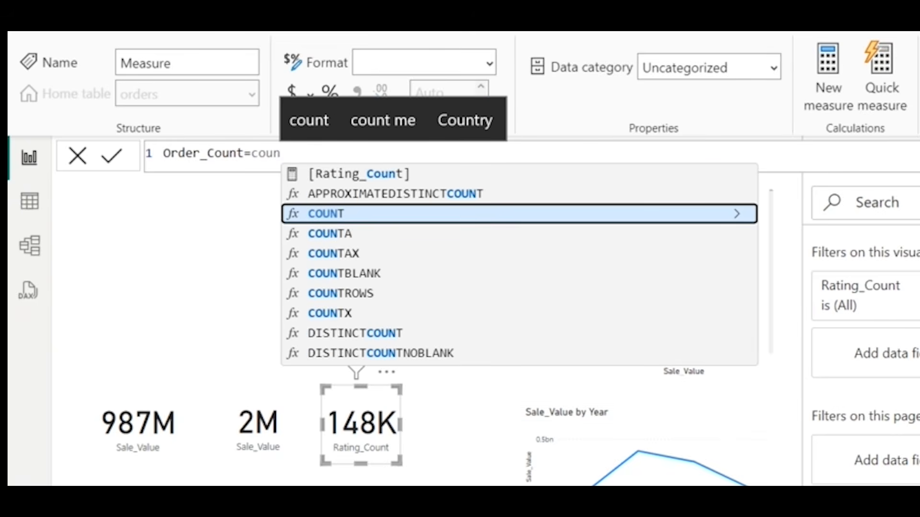
key("Tab")
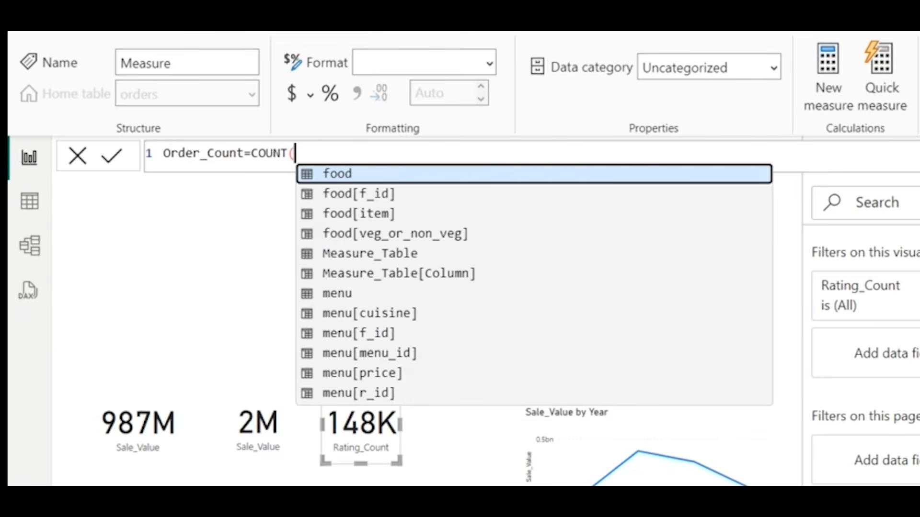
type("ord")
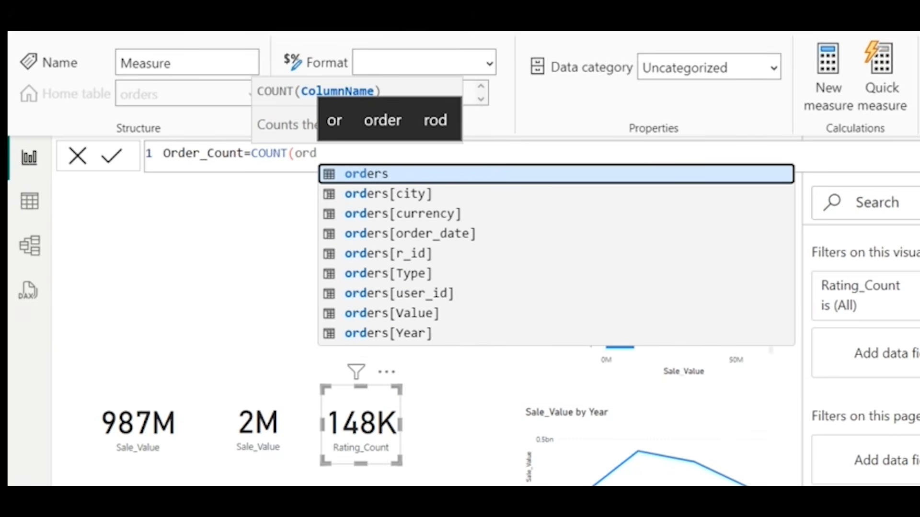
key("Down")
key("Down")
key("Down")
key("Tab")
type(")")
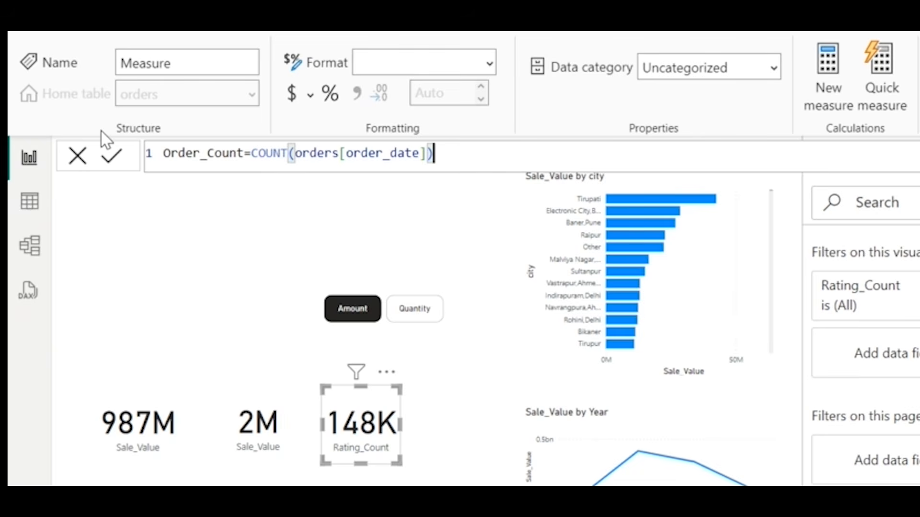
left_click(112, 155)
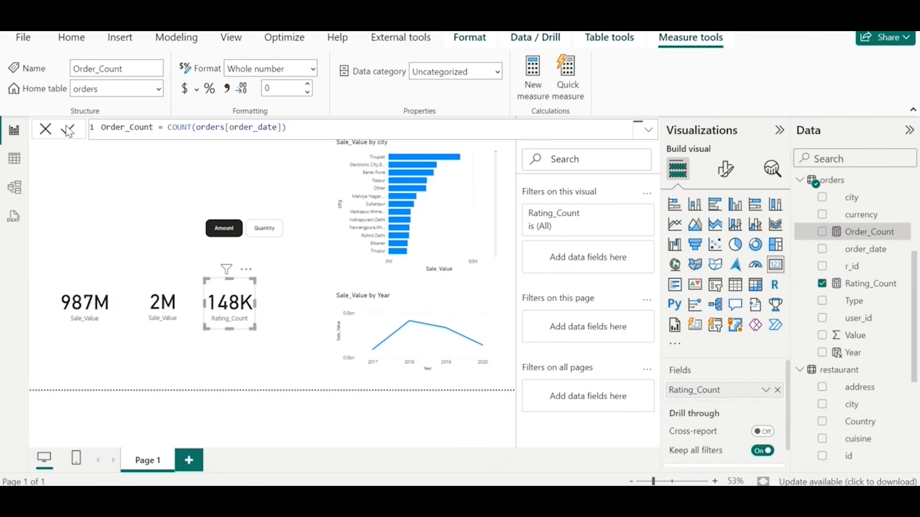
left_click(45, 128)
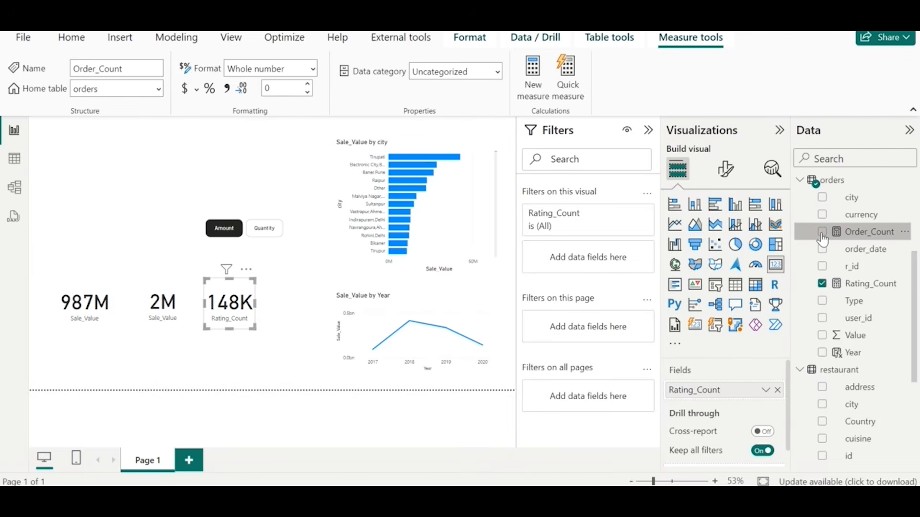
- Duplicate the Rating_Count card, make the copy show Order_Count instead, and place it above the card row beside the slicer
left_click(241, 312)
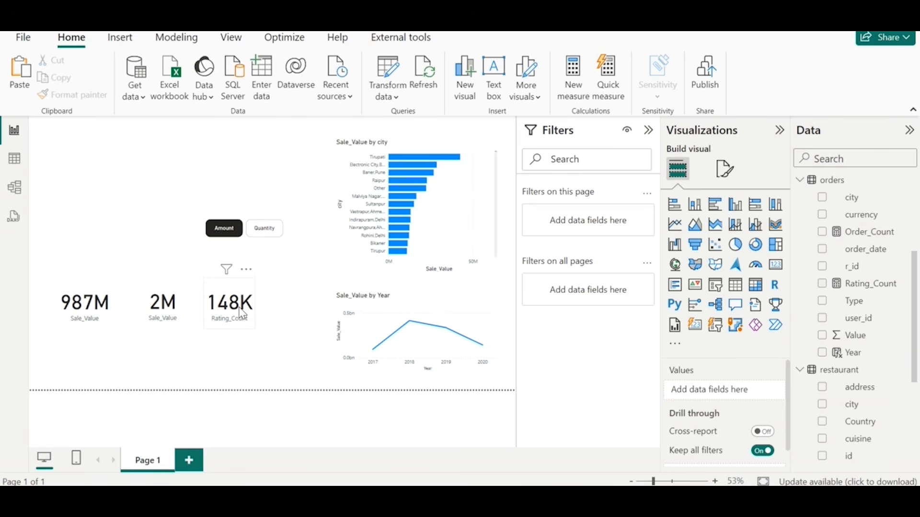
left_click(242, 314)
key("ctrl+v")
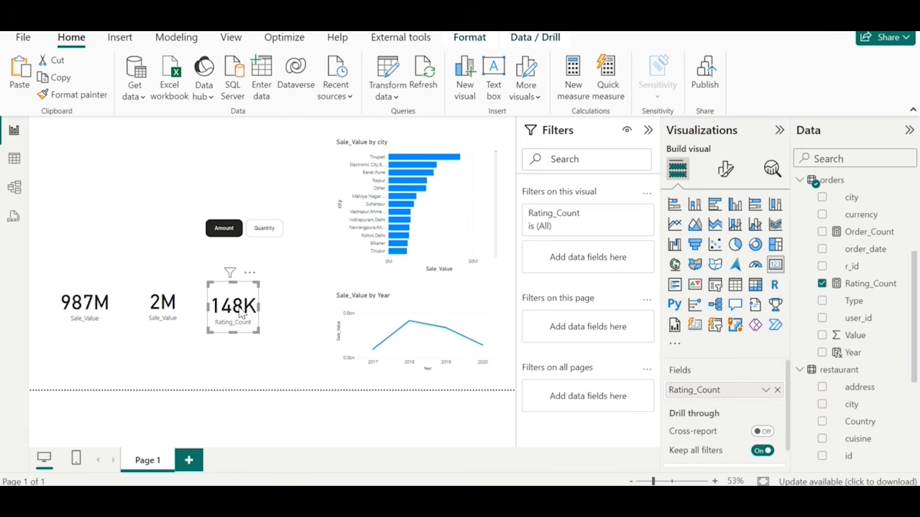
left_click_drag(240, 310, 267, 367)
left_click_drag(884, 235, 745, 390)
left_click_drag(267, 363, 163, 267)
- Switch the slicer to Quantity and back to Amount, and cross-filter by several cities ending with Bikaner to check the Order_Count card
left_click(276, 236)
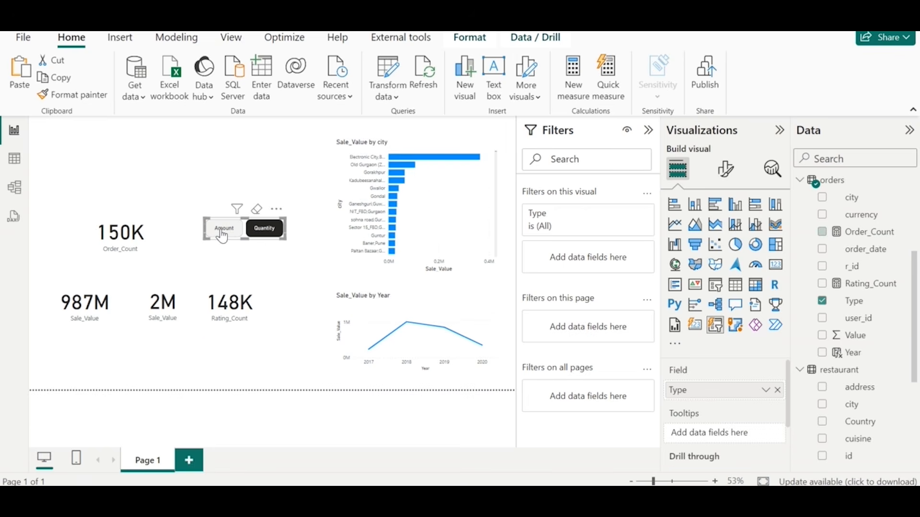
left_click(404, 192)
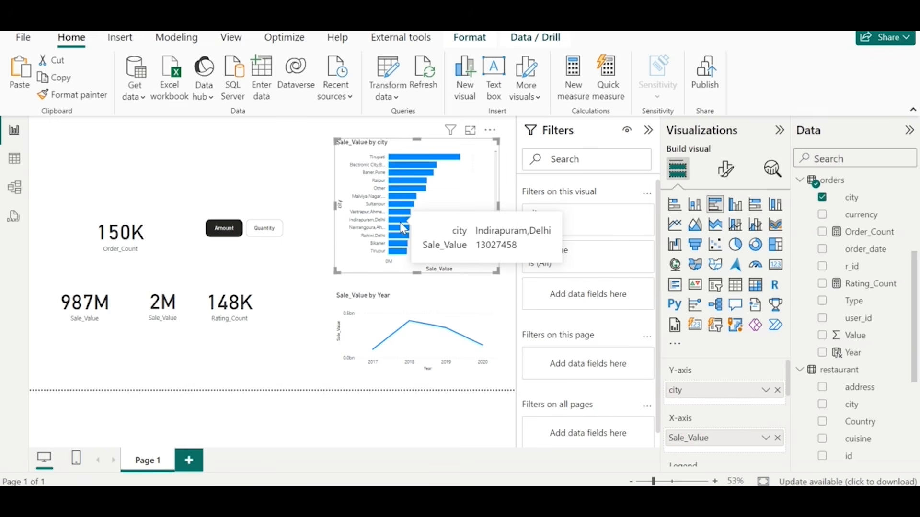
left_click(404, 171)
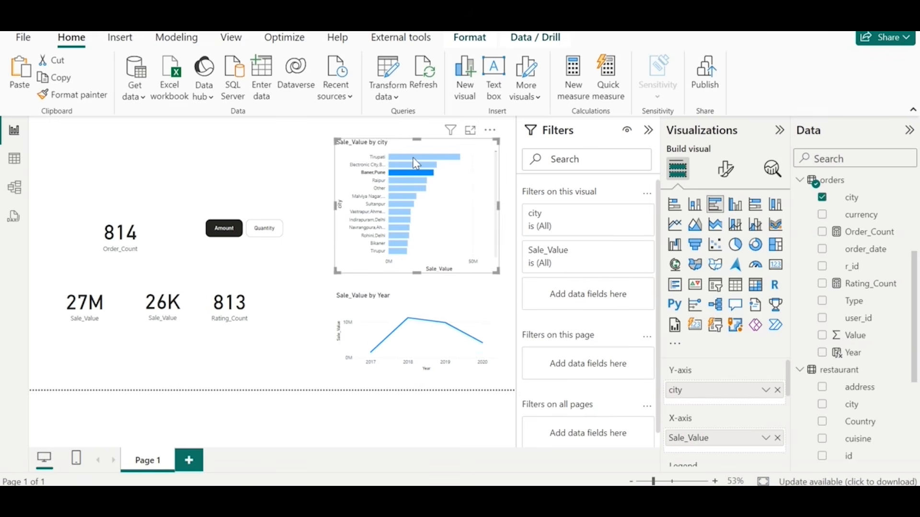
left_click(415, 158)
left_click(403, 204)
left_click(401, 244)
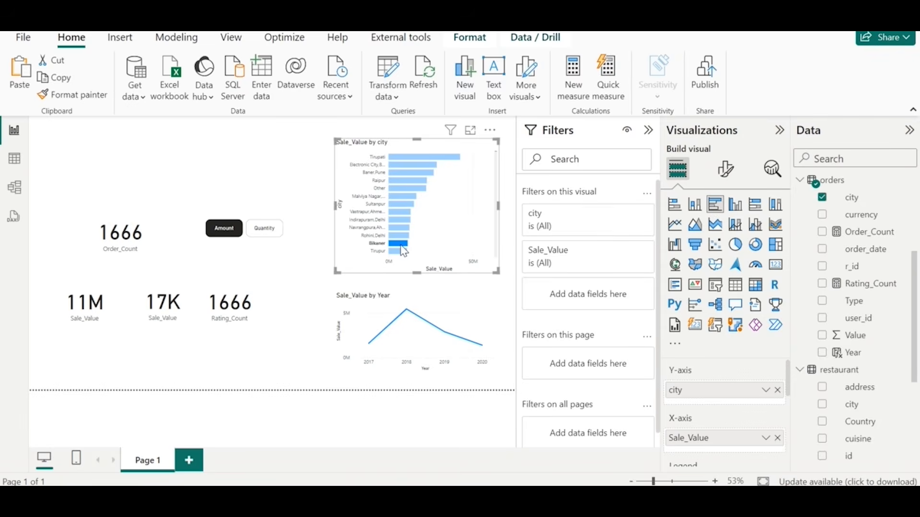
- Move the Order_Count card to the end of the card row beside Rating_Count, and shift all four cards up together
left_click(120, 246)
left_click_drag(120, 246, 307, 319)
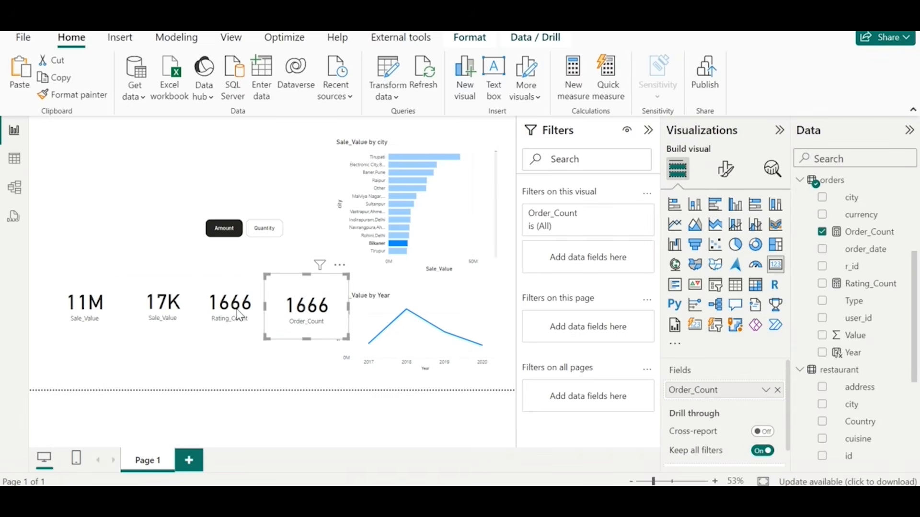
left_click_drag(47, 277, 385, 355)
left_click_drag(228, 322, 208, 297)
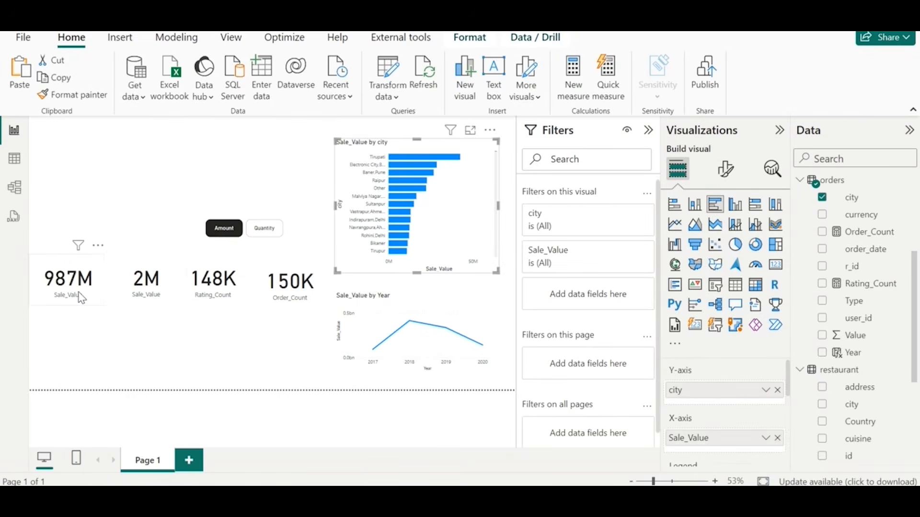
- Duplicate the Sale_Value card filtered to Amount and place the copy below the card row
left_click(82, 298)
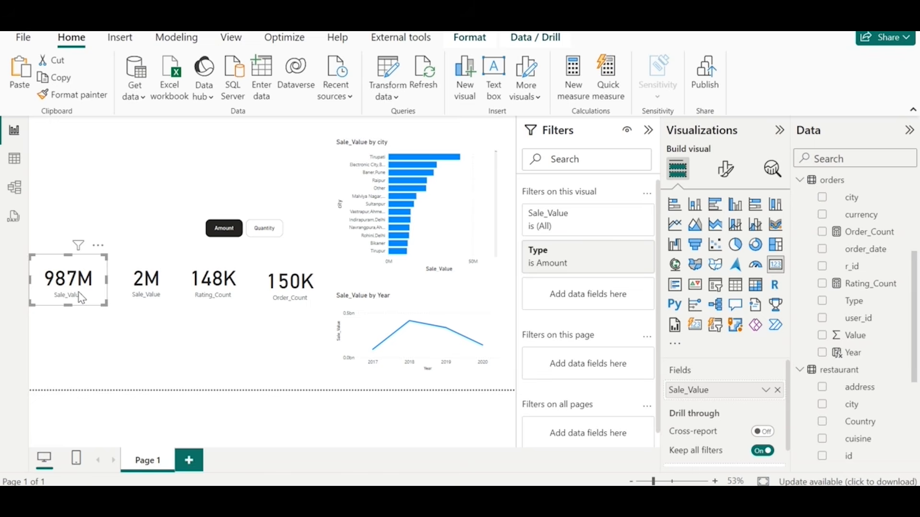
key("ctrl+c")
key("ctrl+v")
left_click_drag(81, 298, 77, 383)
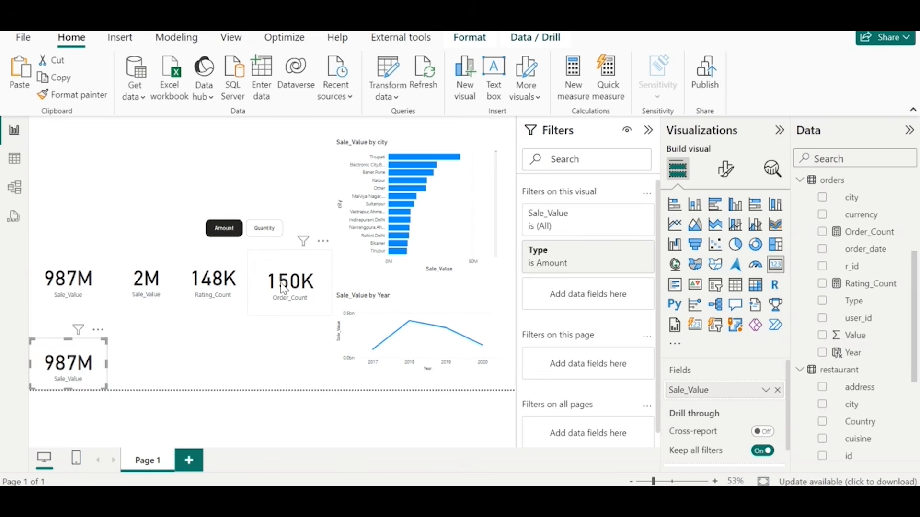
- Resize the Sale_Value card filtered to Amount in the card row to a height of 80 and a width of 110
left_click(66, 276)
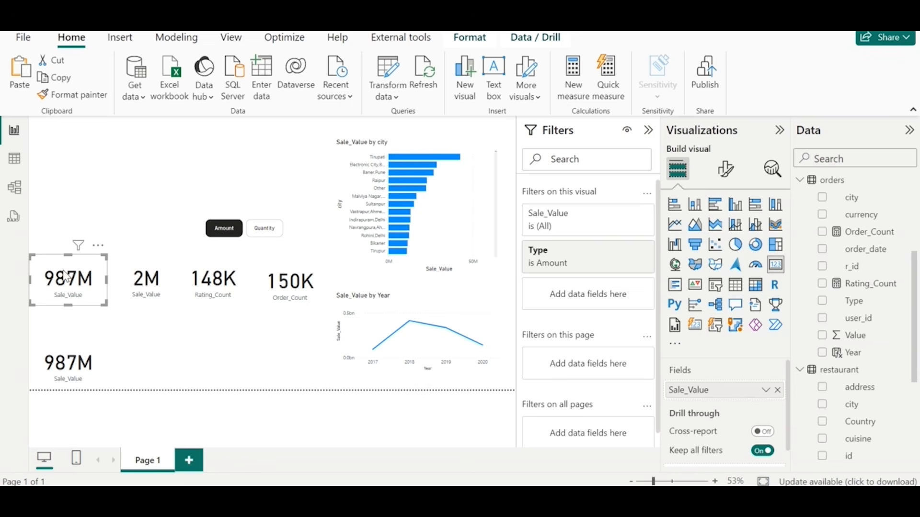
left_click(726, 168)
left_click(722, 235)
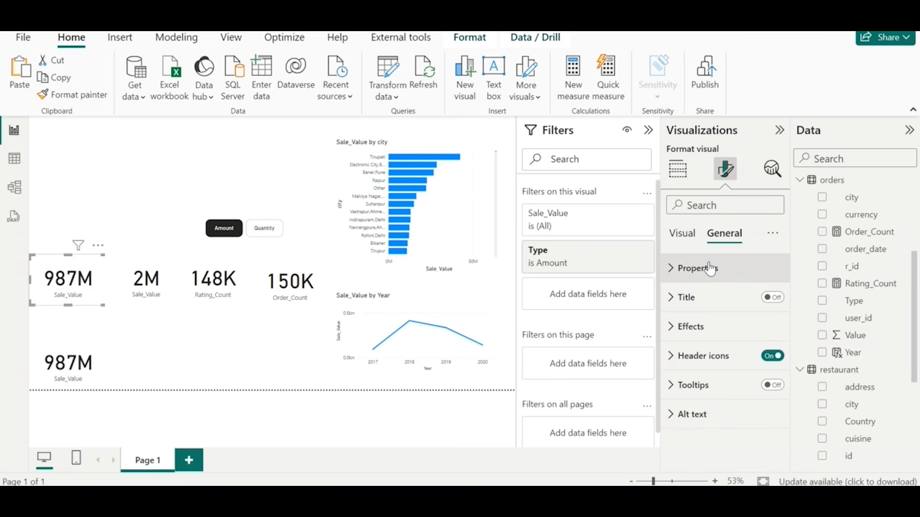
left_click(708, 267)
double_click(690, 339)
key("BackSpace")
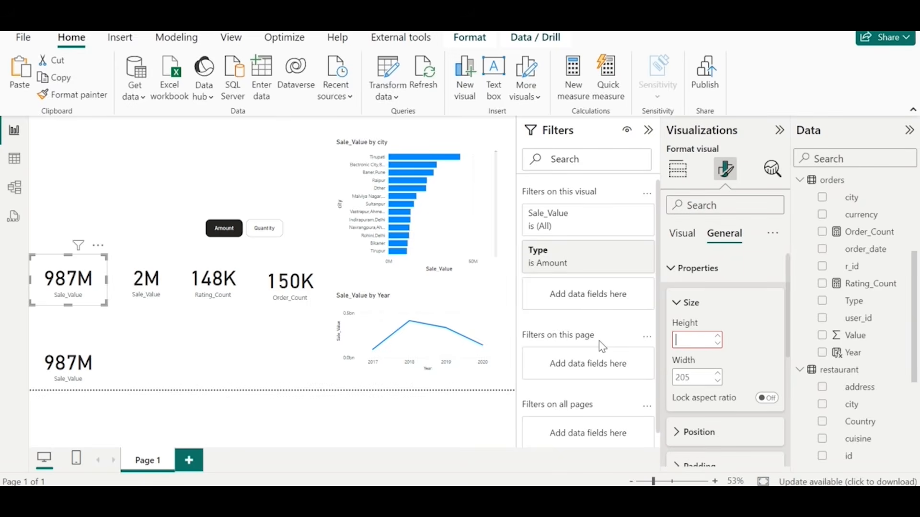
type("50")
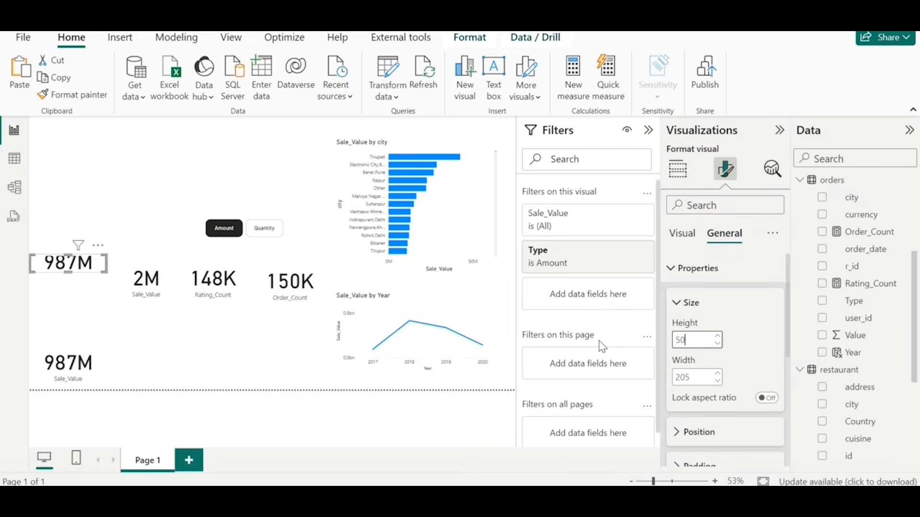
key("BackSpace")
type("80")
key("Tab")
key("BackSpace")
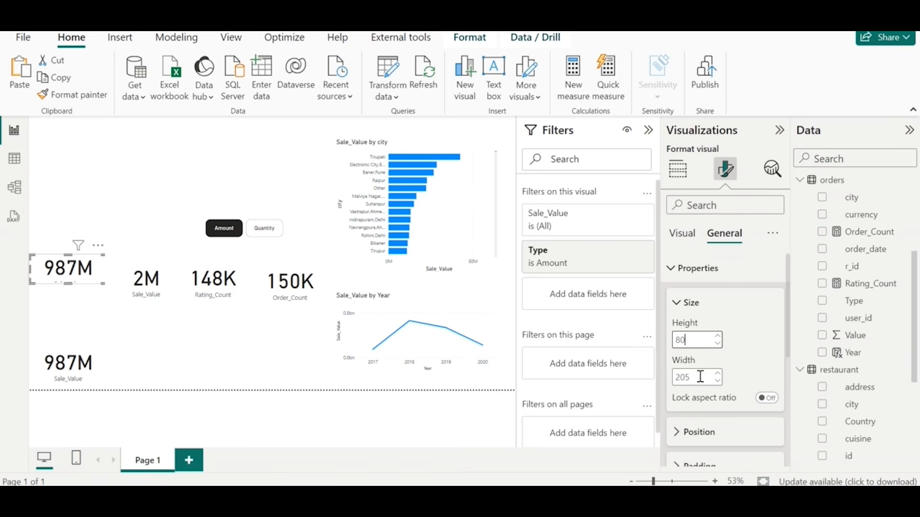
type("110")
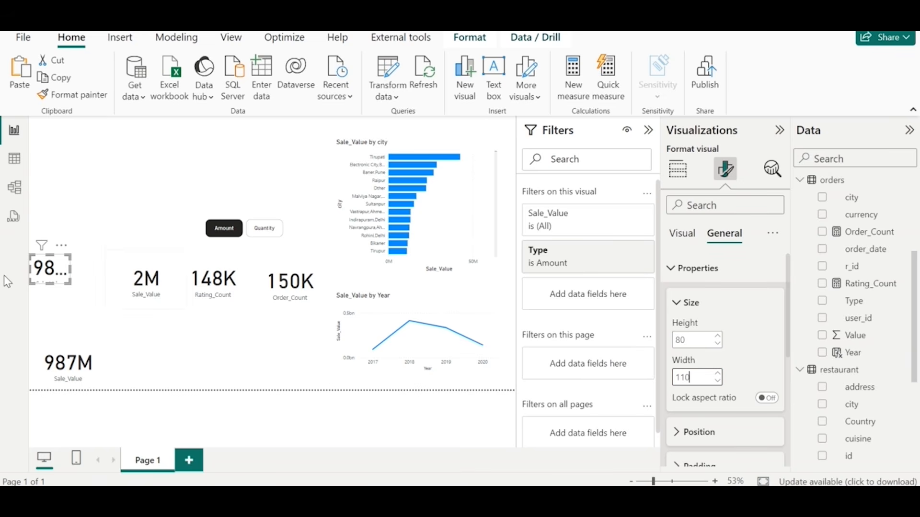
- Set the callout value font size of the resized Amount card to 20
left_click(672, 234)
left_click(672, 236)
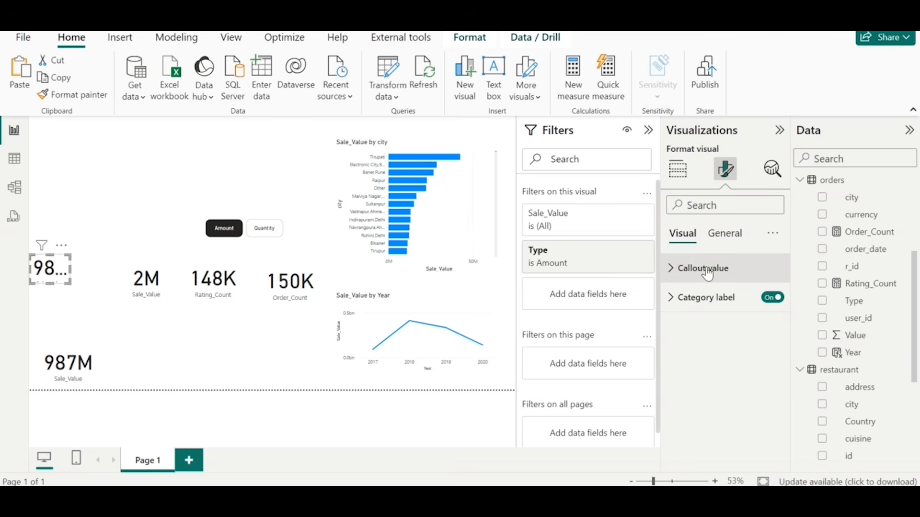
left_click(708, 271)
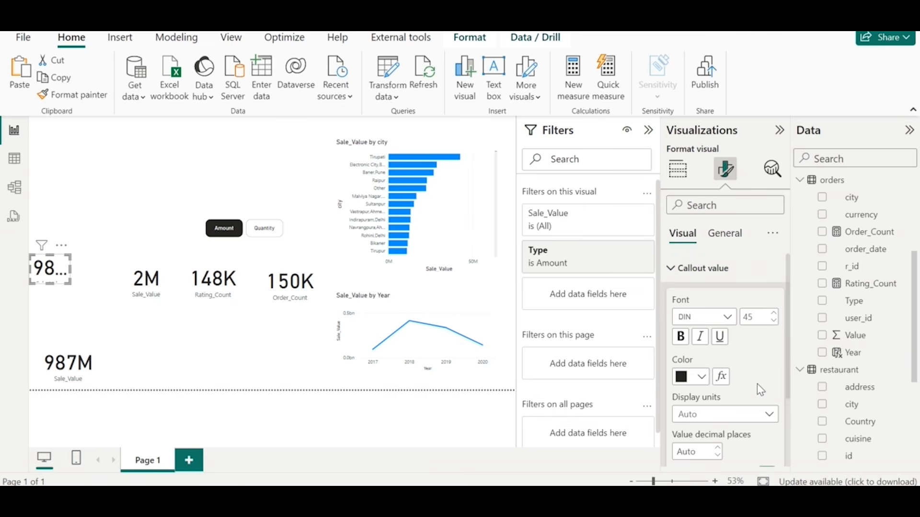
double_click(756, 312)
key("BackSpace")
type("20")
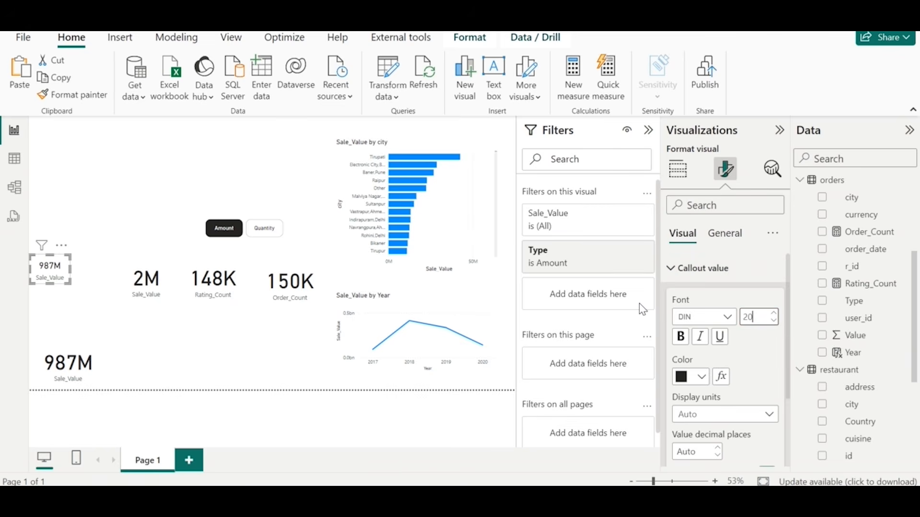
- Try a category label font size of 9 on the Amount card and set it back to 12
scroll(726, 346, "down", 2)
scroll(726, 346, "down", 1)
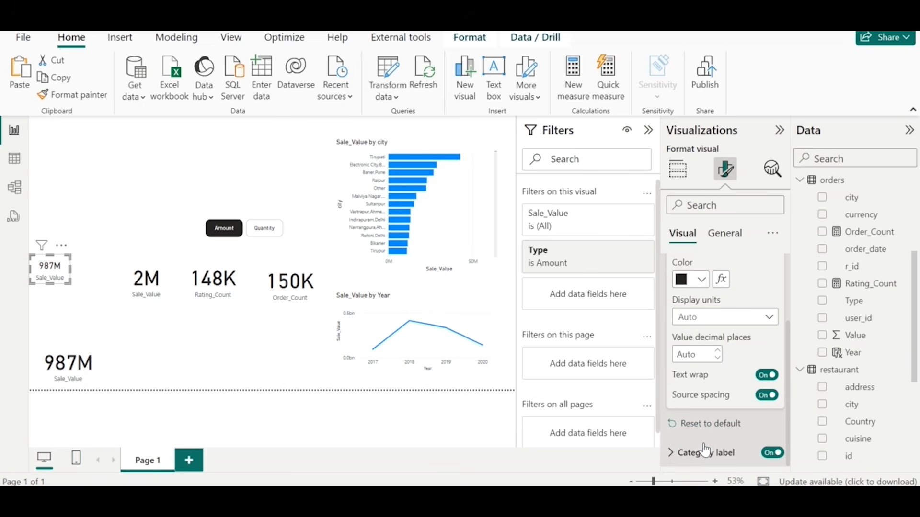
left_click(692, 451)
double_click(756, 368)
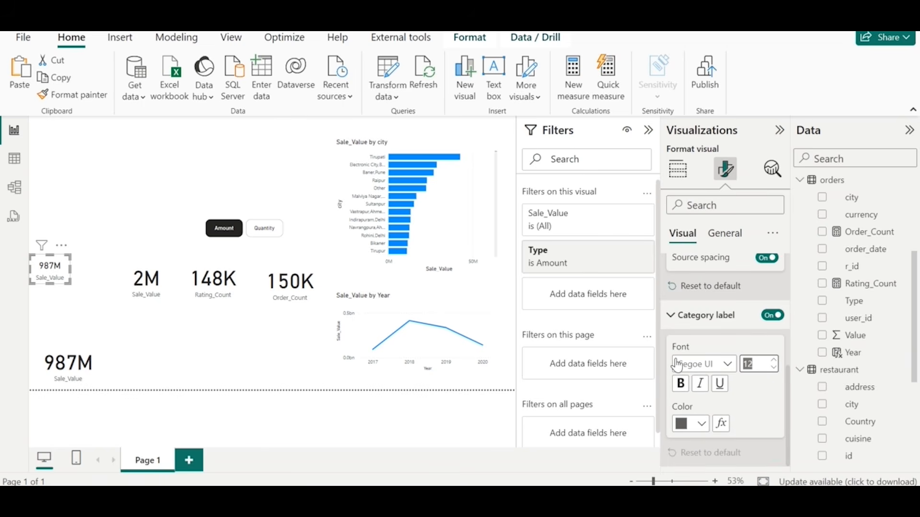
type("9")
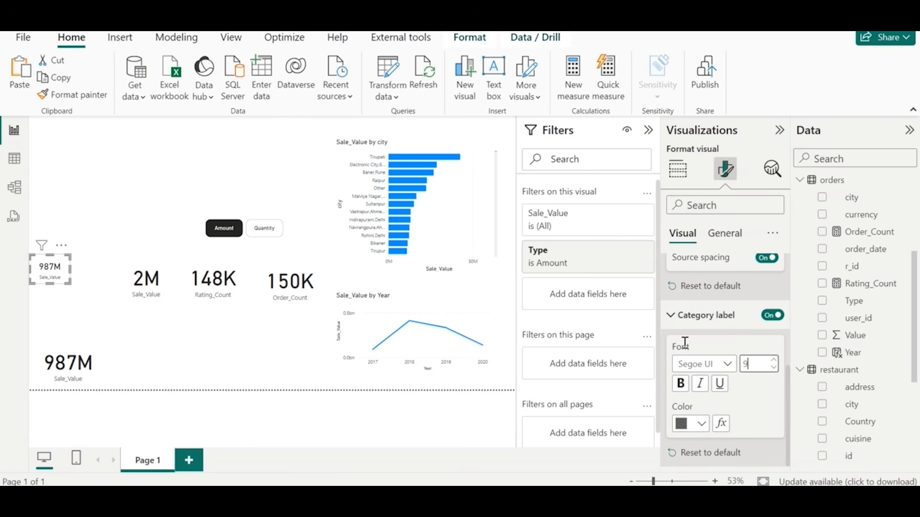
key("BackSpace")
type("12")
- Shift the Amount card slightly right and copy its formatting onto the Quantity, Rating_Count and Order_Count cards with Format painter
left_click_drag(53, 276, 75, 275)
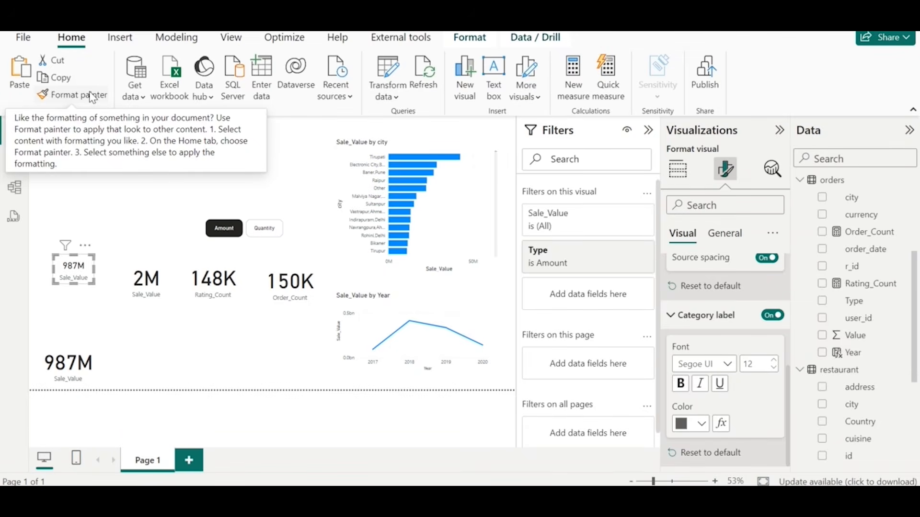
left_click(98, 95)
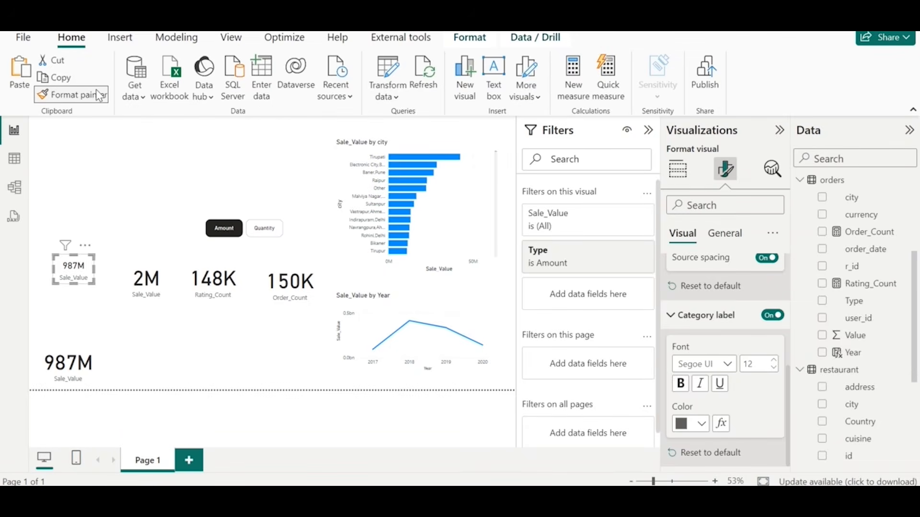
left_click(154, 286)
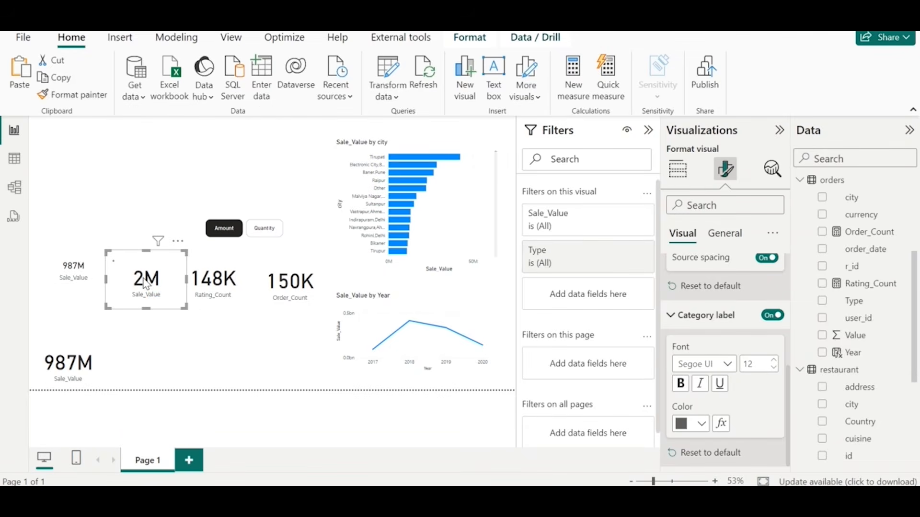
left_click(99, 95)
left_click(233, 275)
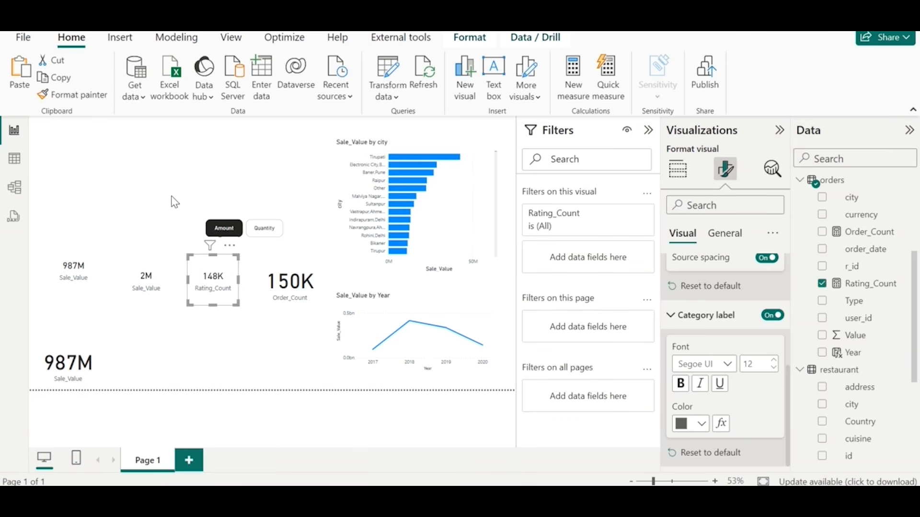
left_click(101, 96)
left_click(296, 280)
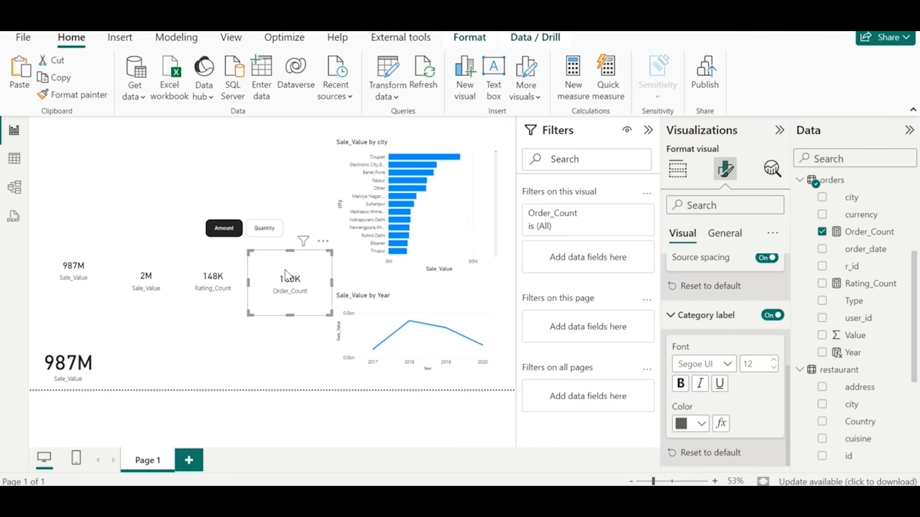
- Shrink the Quantity, Rating_Count and Order_Count cards to about the Amount card's size and move them closer together beside it
left_click(159, 283)
mouse_move(160, 283)
left_mouse_down()
mouse_move(159, 265)
mouse_move(172, 286)
left_mouse_up()
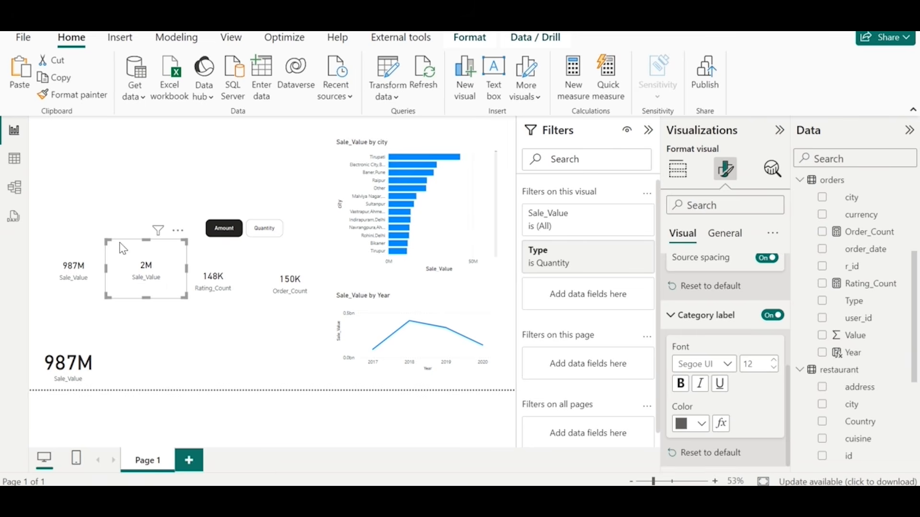
left_click_drag(106, 240, 143, 264)
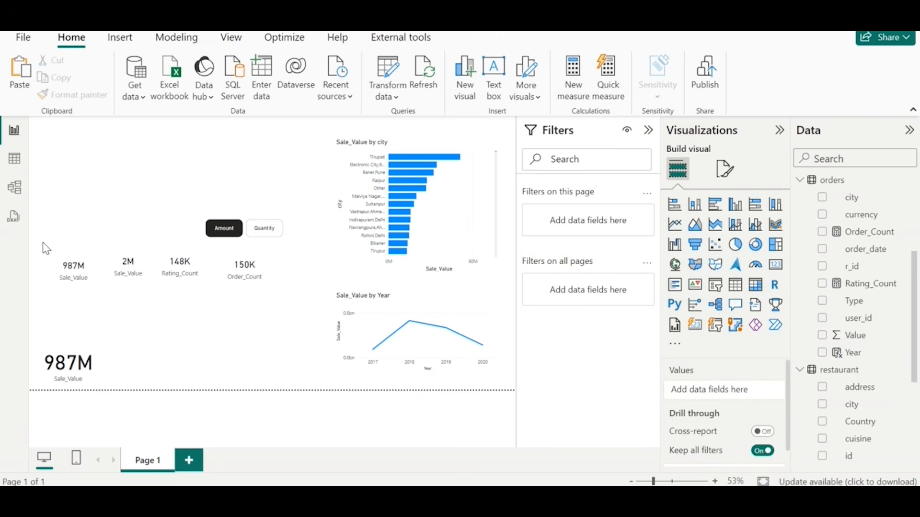
- Middle-align and horizontally distribute the four cards, and nudge the row and the Amount/Quantity slicer slightly up
left_click_drag(43, 244, 300, 323)
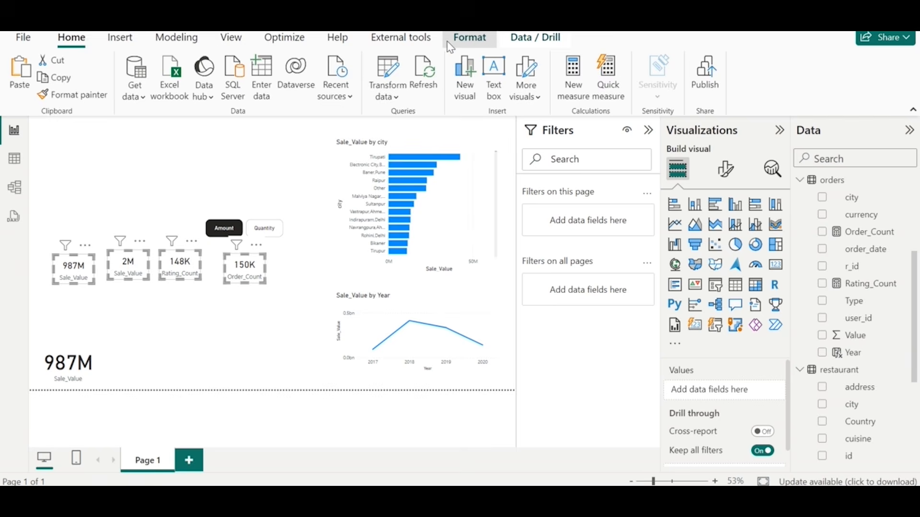
left_click(470, 38)
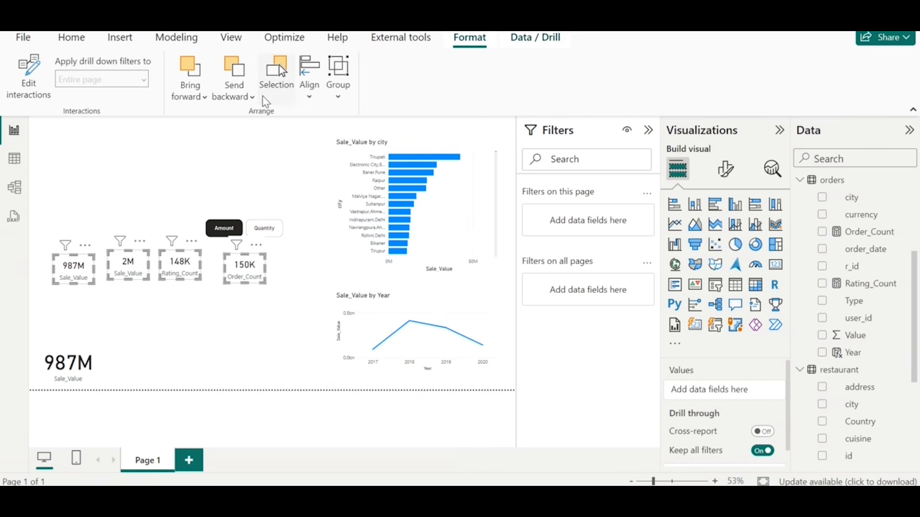
left_click(316, 91)
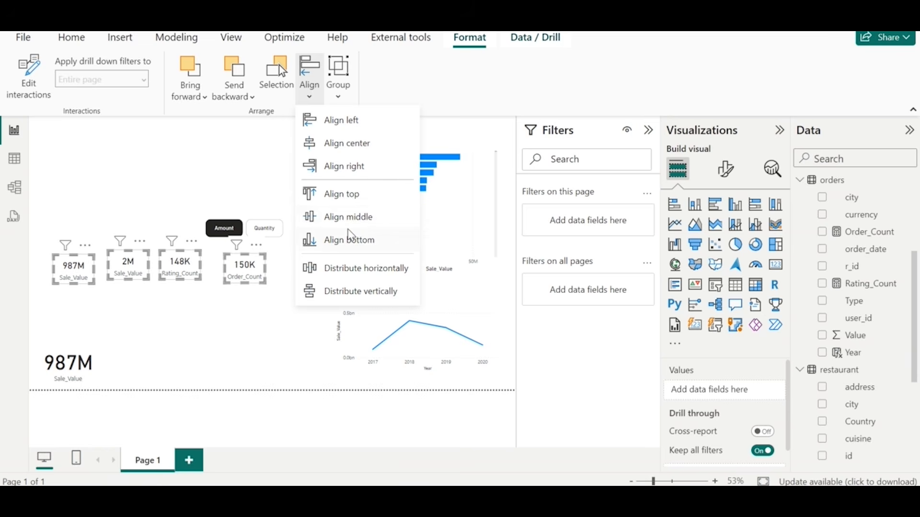
left_click(355, 224)
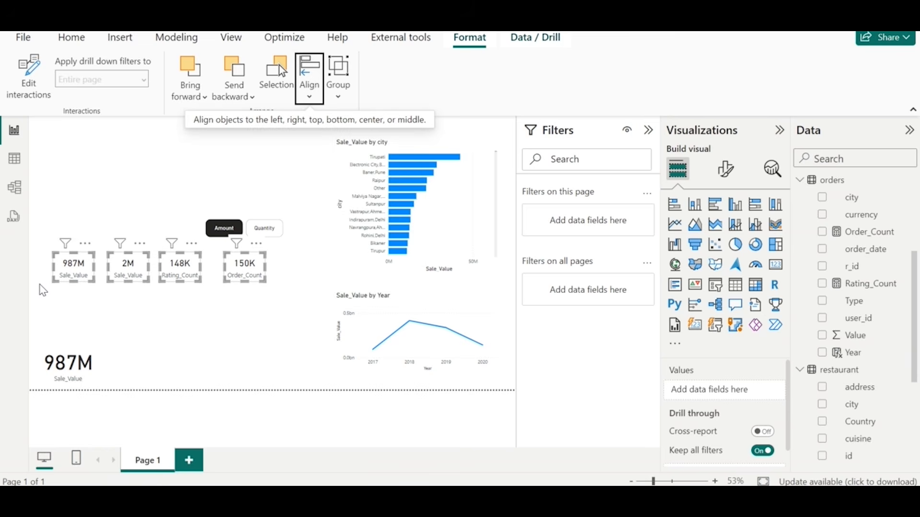
left_click(310, 86)
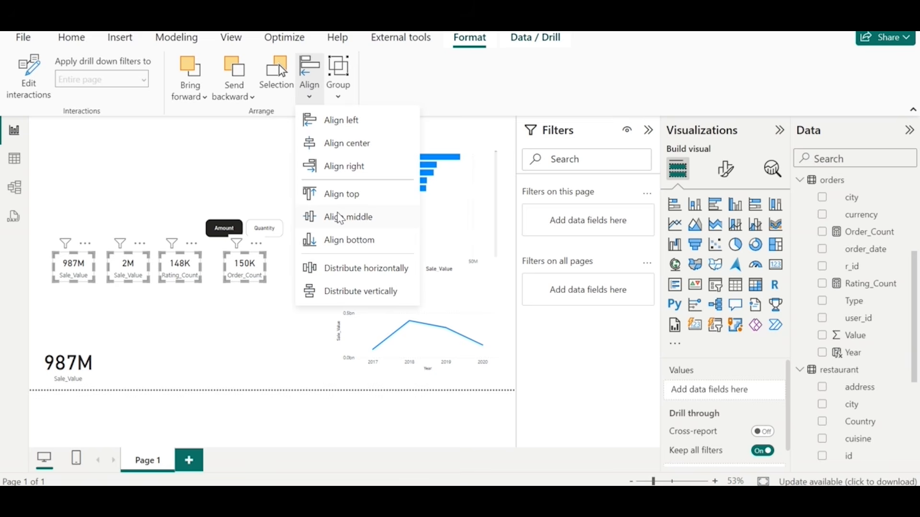
left_click(368, 278)
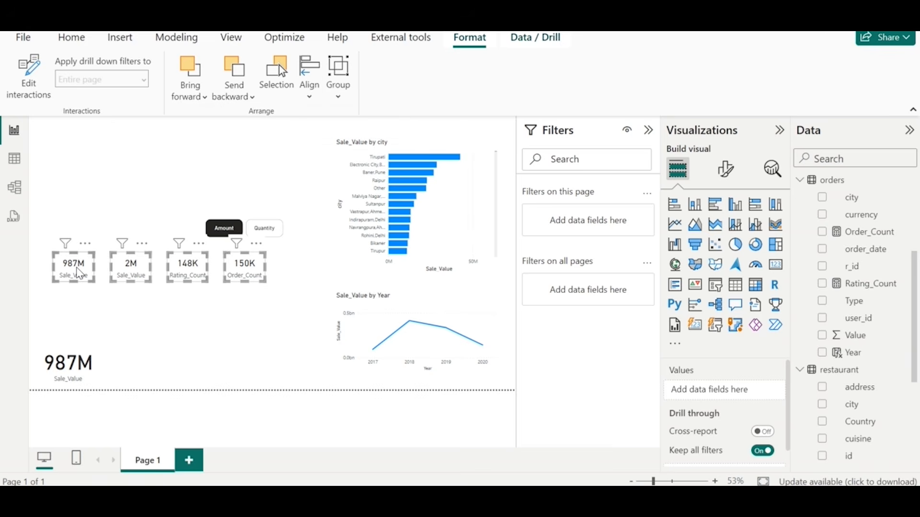
left_click_drag(248, 236, 248, 230)
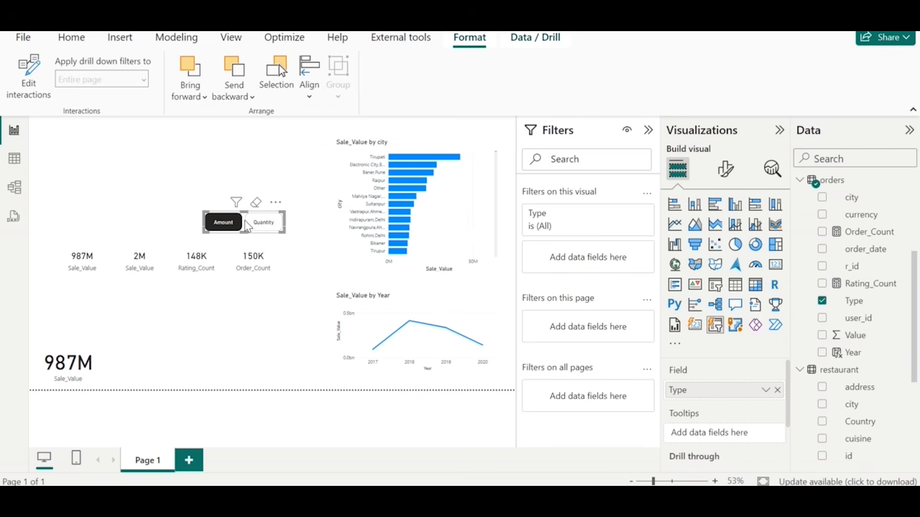
- Replace the large Sale_Value card below the row with three copies of the small Amount card, spaced out in a second row
left_click(209, 322)
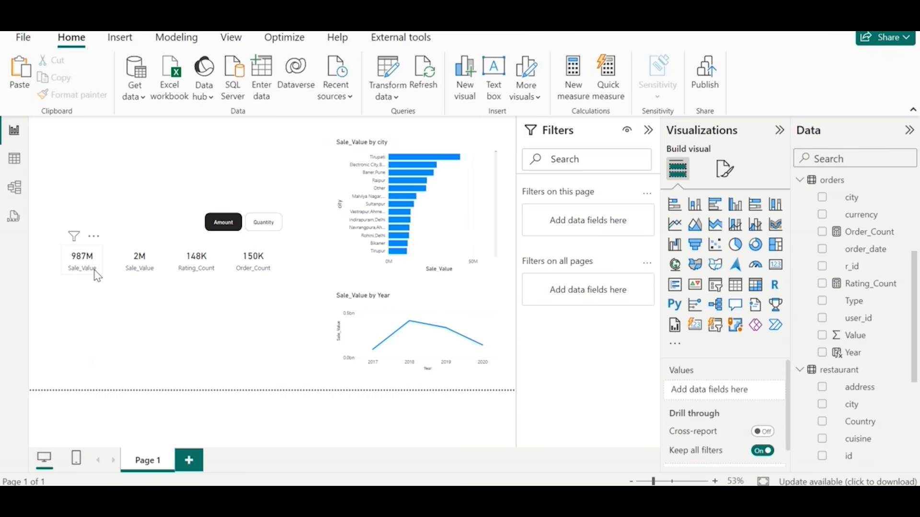
left_click(96, 275)
left_click_drag(96, 273, 237, 338)
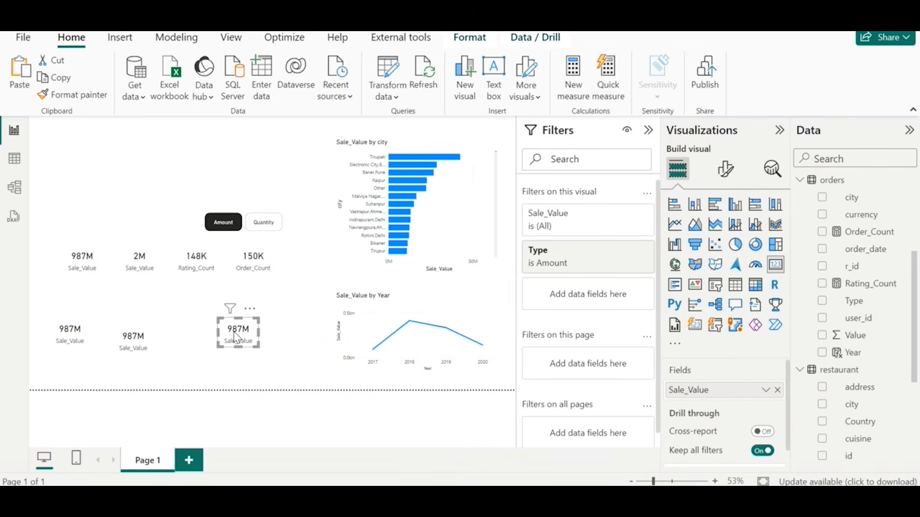
mouse_move(141, 341)
left_mouse_down()
mouse_move(163, 330)
mouse_move(148, 335)
left_mouse_up()
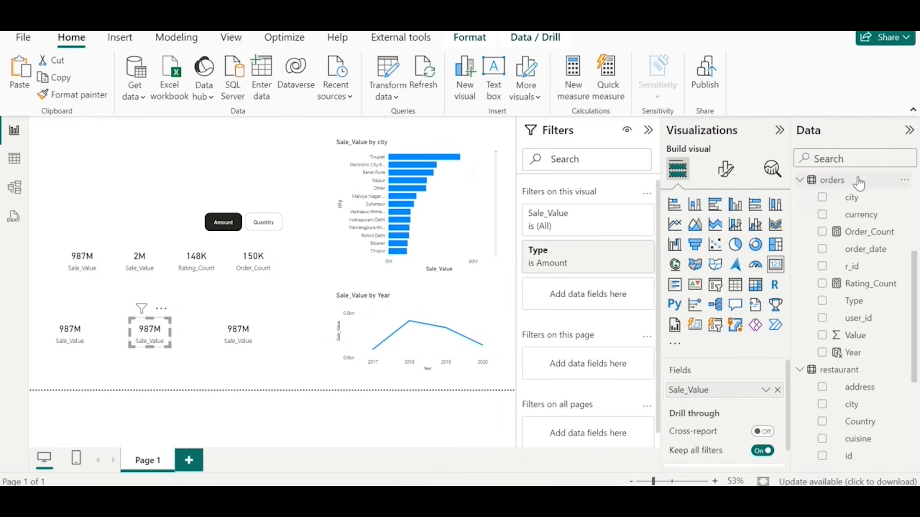
- Merge the food query into the menu query in Power Query, matching on f_id with a Left Outer join
left_click(800, 180)
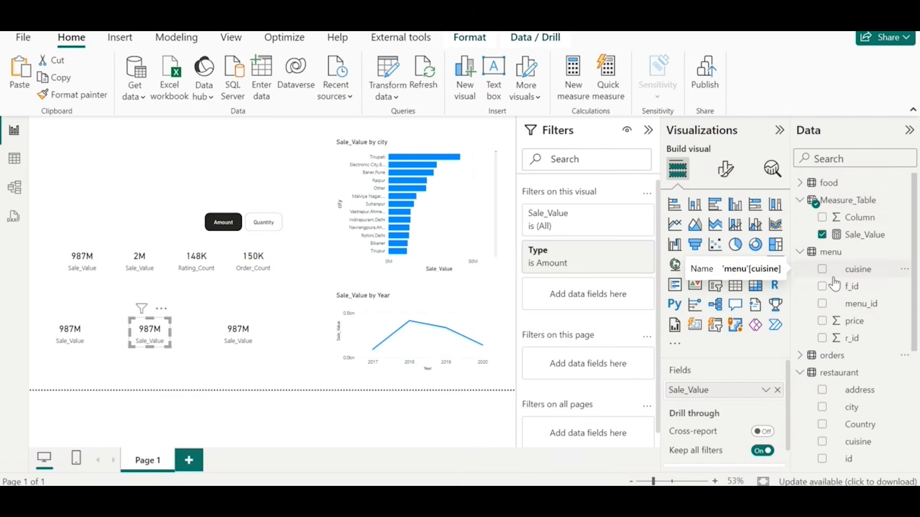
left_click(800, 182)
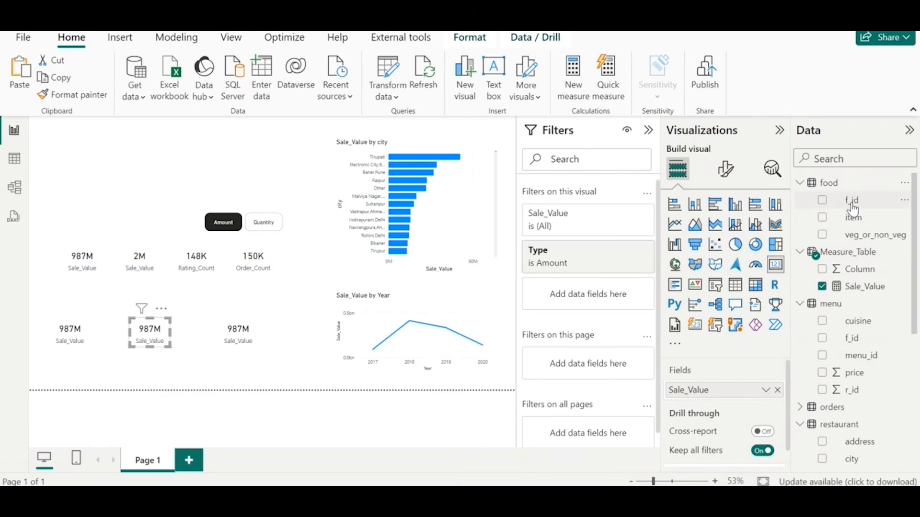
left_click(386, 68)
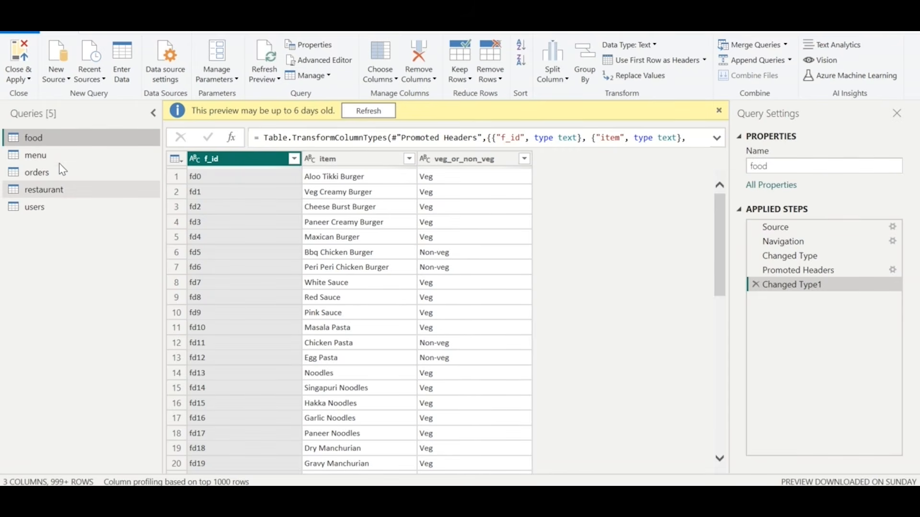
left_click(59, 158)
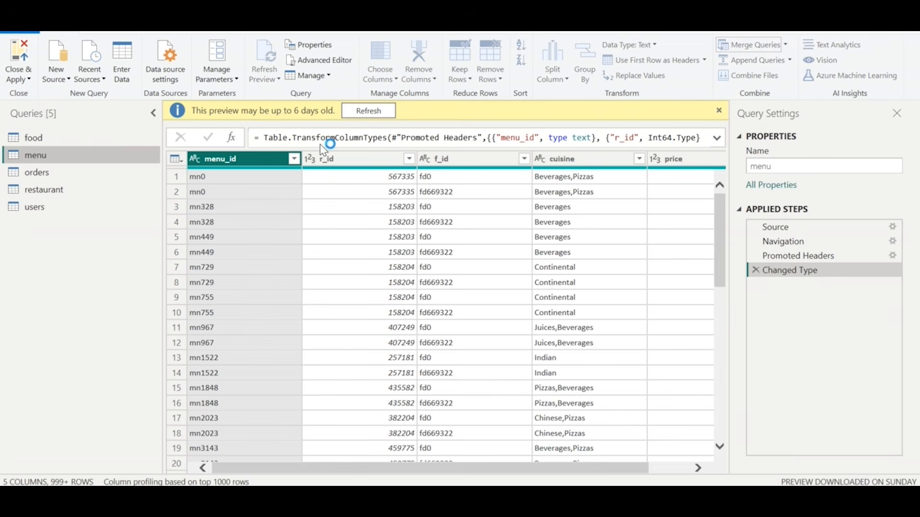
left_click(257, 229)
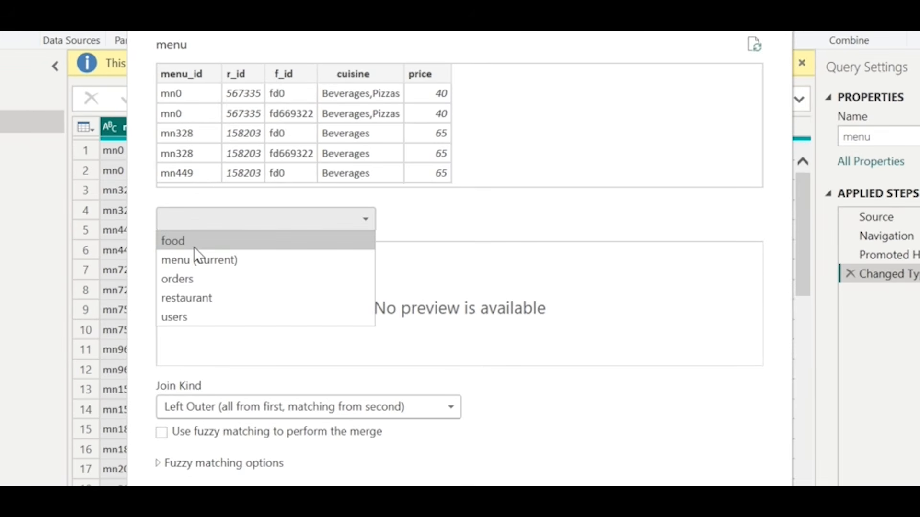
left_click(194, 246)
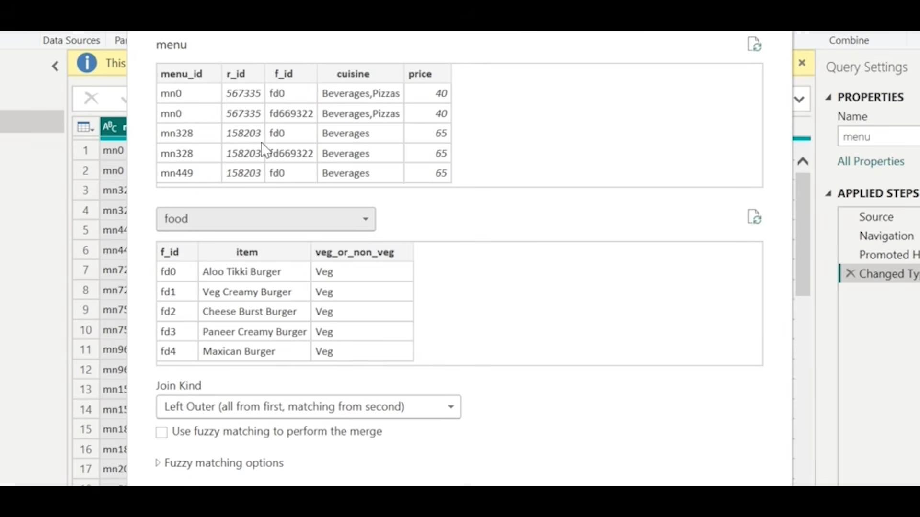
left_click(290, 74)
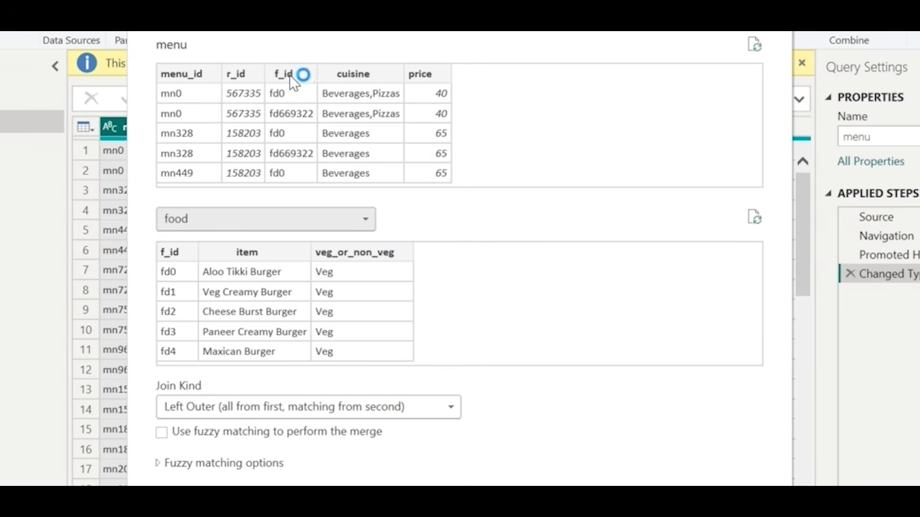
left_click(170, 255)
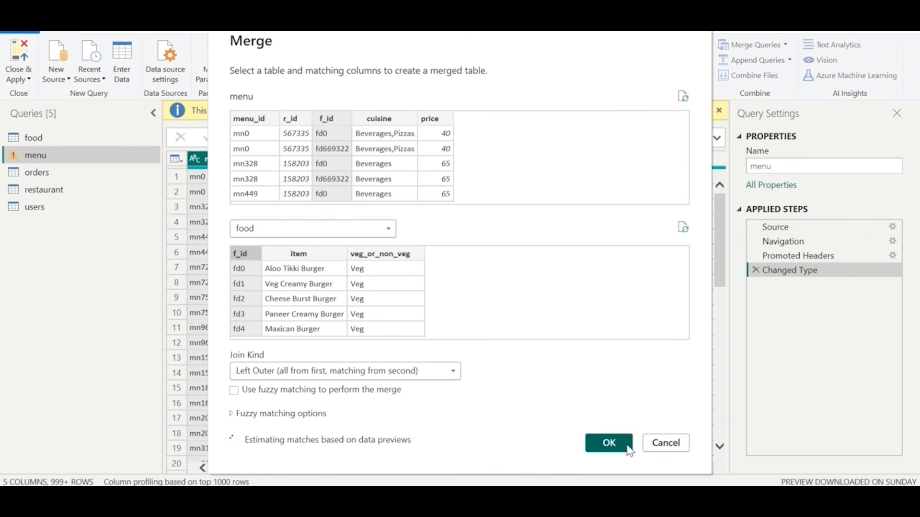
left_click(628, 448)
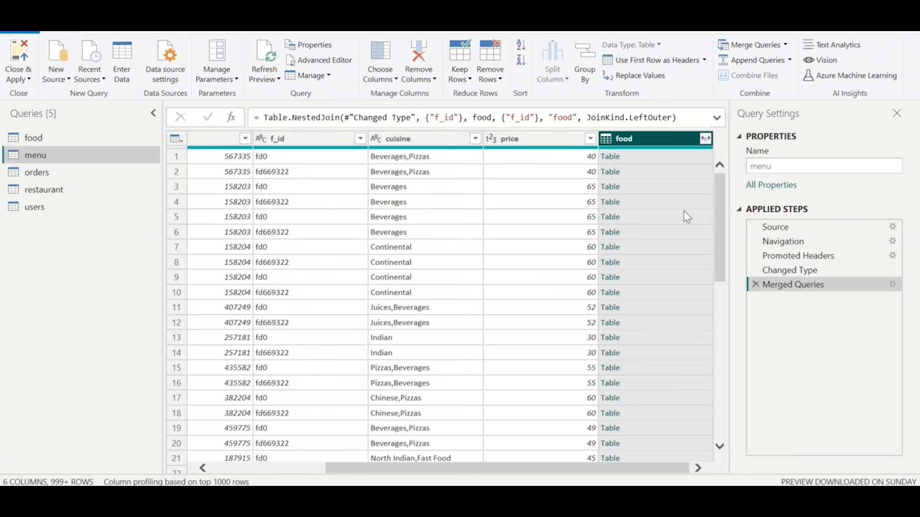
- Expand the merged food column to include only veg_or_non_veg
left_click(706, 138)
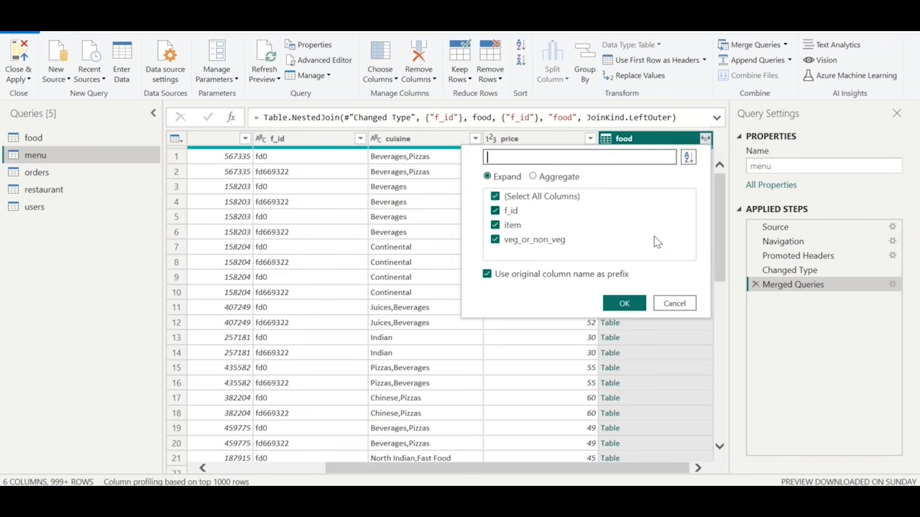
left_click(547, 196)
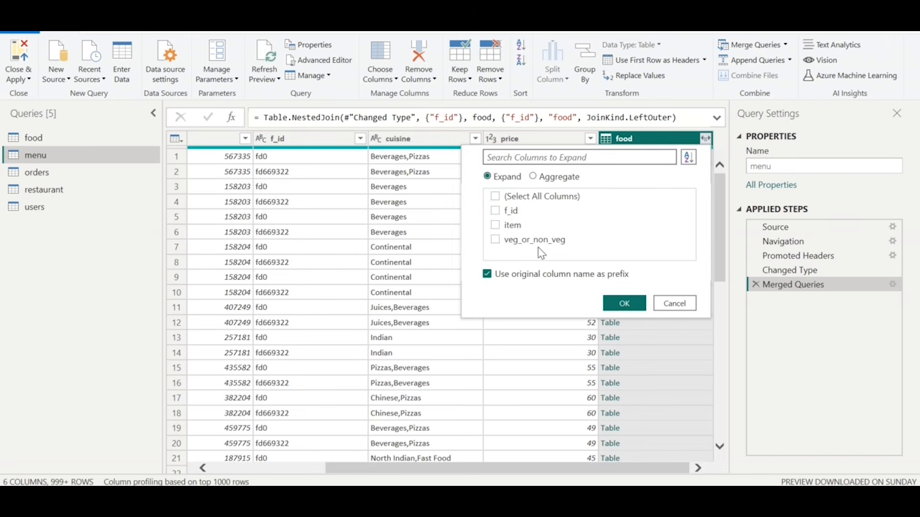
left_click(540, 244)
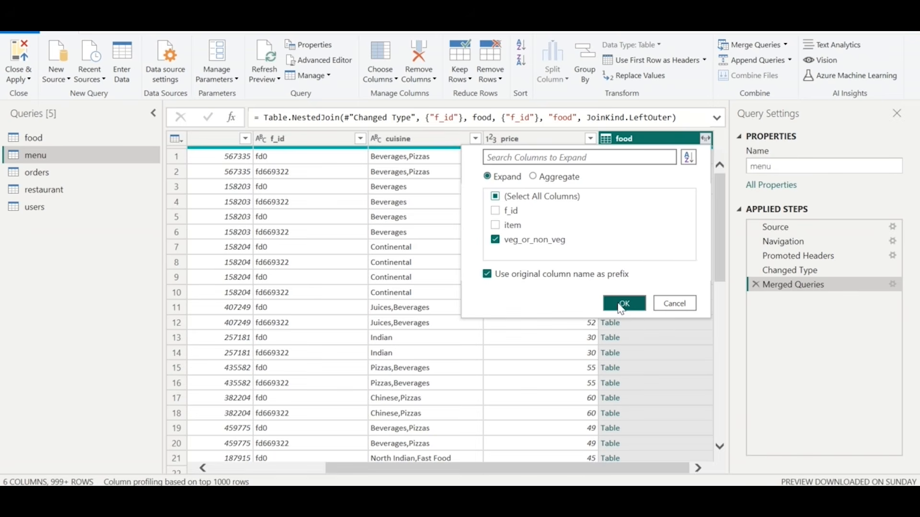
left_click(623, 304)
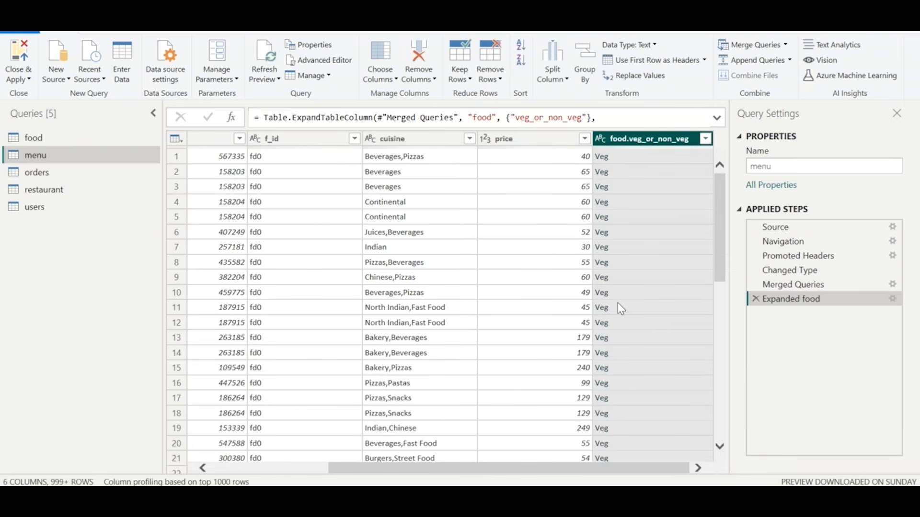
- Rename the expanded food.veg_or_non_veg column to veg_or_non_veg
double_click(629, 139)
left_click(629, 139)
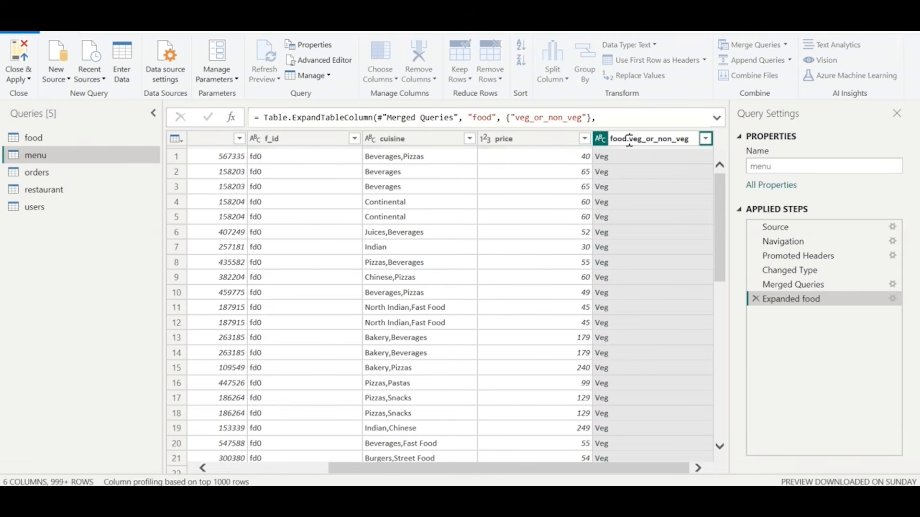
key("BackSpace")
key("BackSpace")
key("BackSpace")
key("BackSpace")
key("BackSpace")
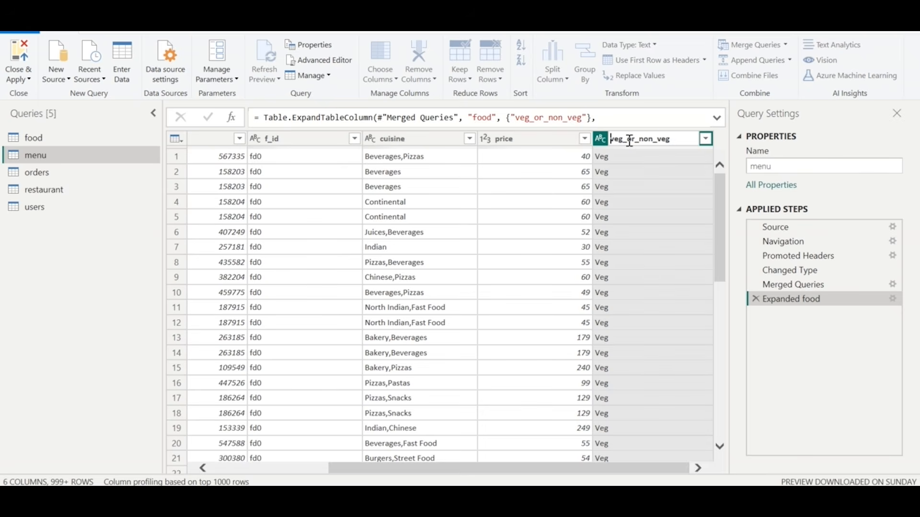
key("Return")
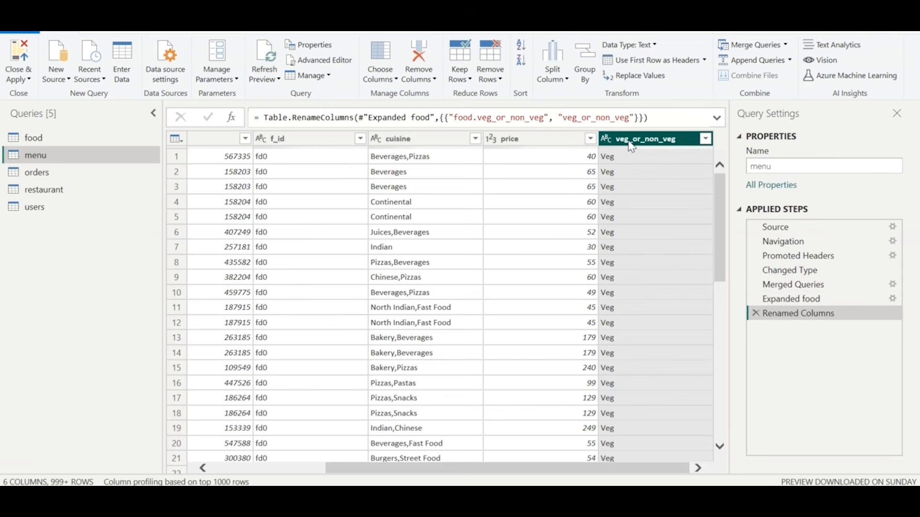
- Replace null values with Other in the menu query's veg_or_non_veg column, and apply the query changes to the report
right_click(629, 144)
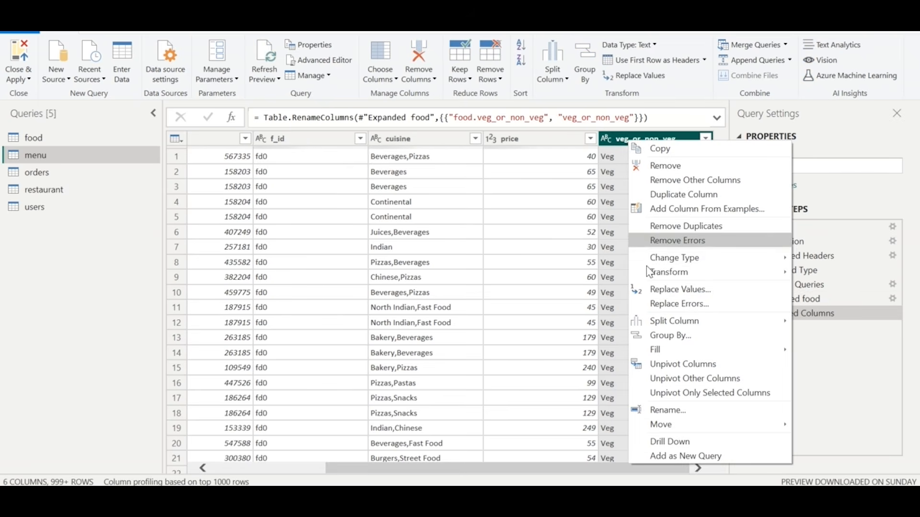
left_click(651, 293)
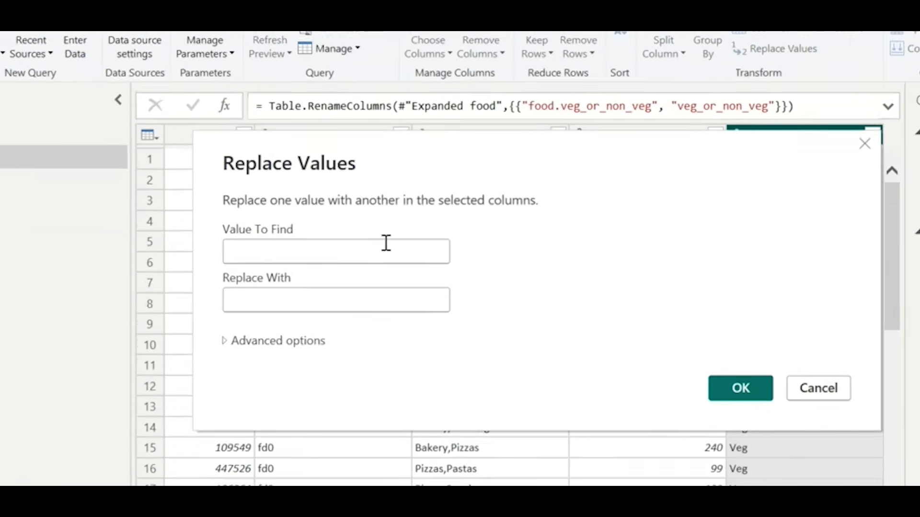
left_click(386, 242)
type("null")
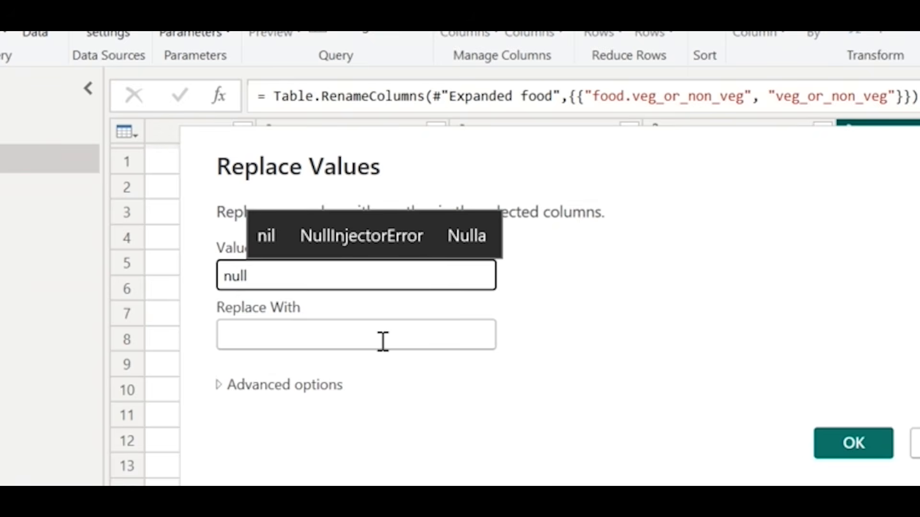
left_click(358, 304)
type("Other")
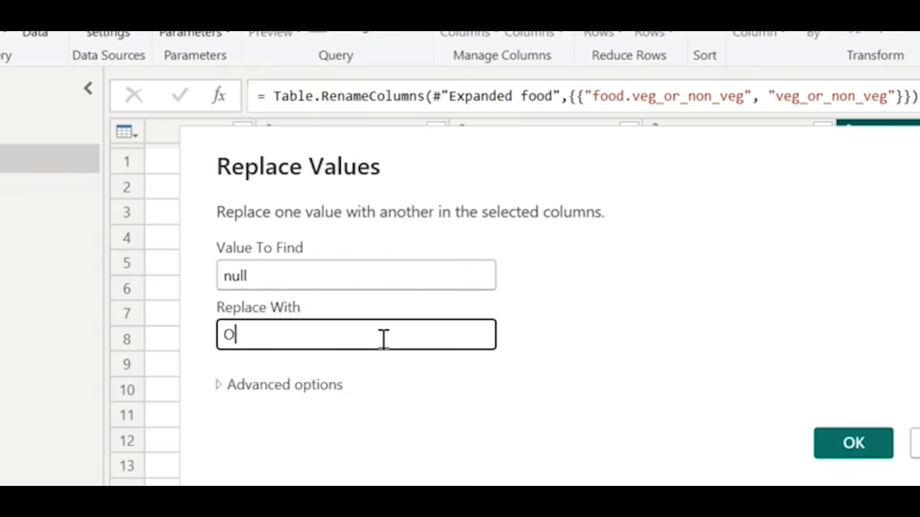
left_click(853, 443)
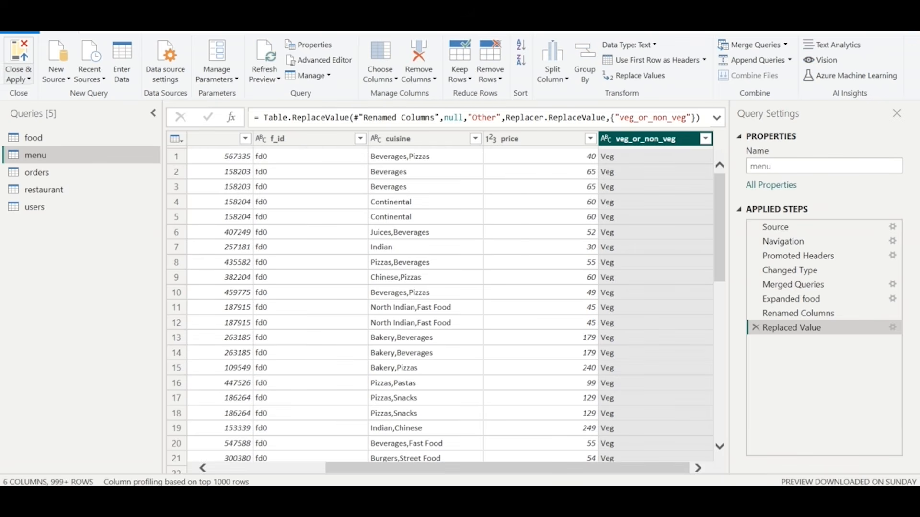
left_click(29, 80)
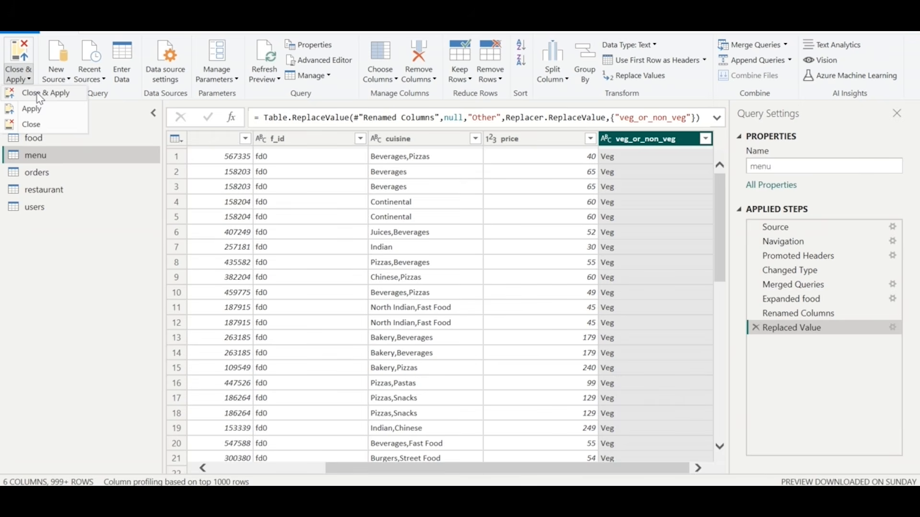
left_click(40, 94)
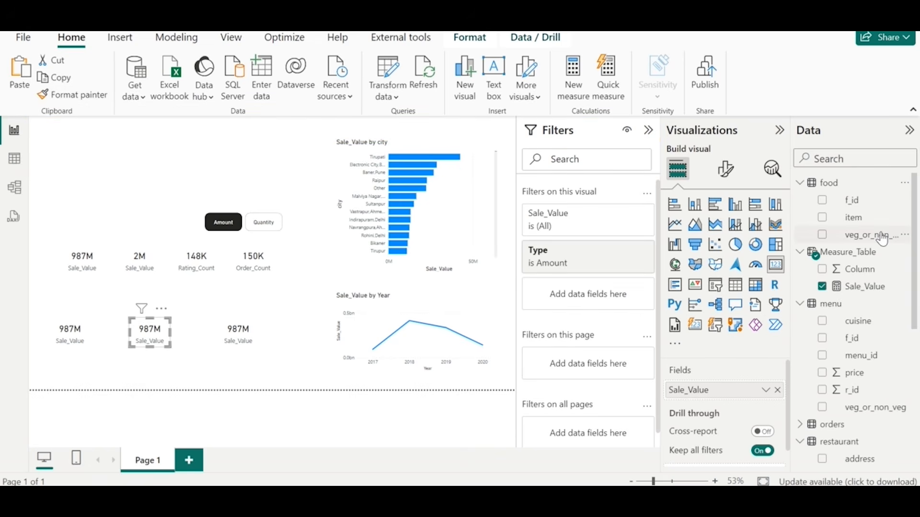
- Add the food table's veg_or_non_veg as a filter on the middle second-row card, try Veg and Non-veg, and clear the selection
left_click_drag(674, 304, 599, 292)
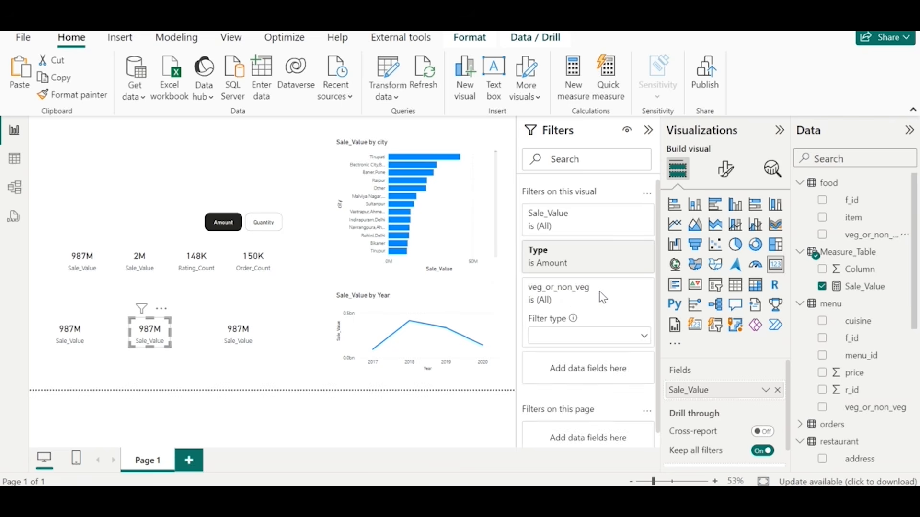
left_click(557, 422)
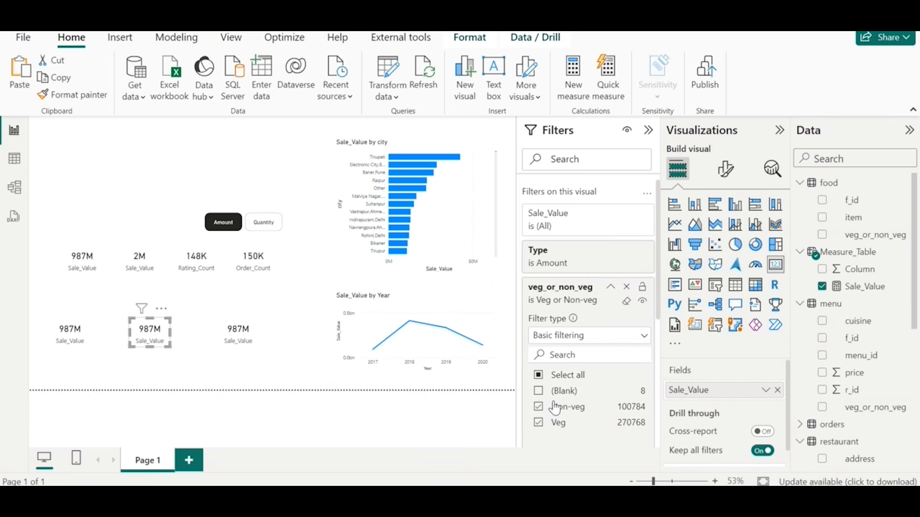
left_click(552, 408)
left_click(626, 302)
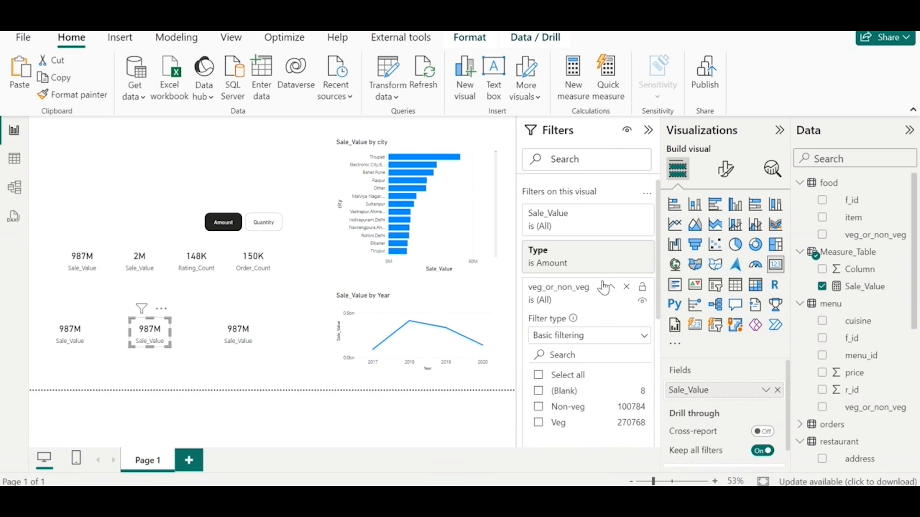
left_click(609, 288)
- Filter the middle second-row card by the menu table's veg_or_non_veg with Other and Veg selected
scroll(852, 321, "down", 1)
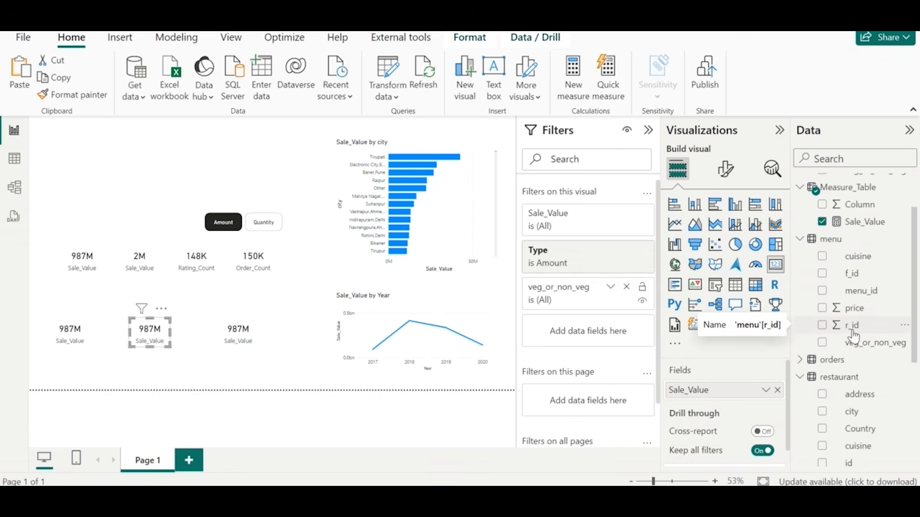
scroll(852, 337, "down", 1)
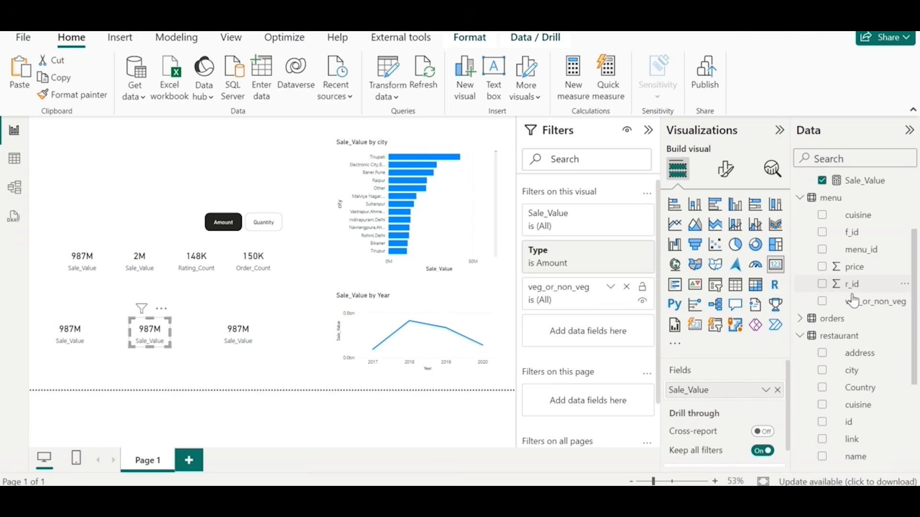
left_click_drag(853, 301, 601, 348)
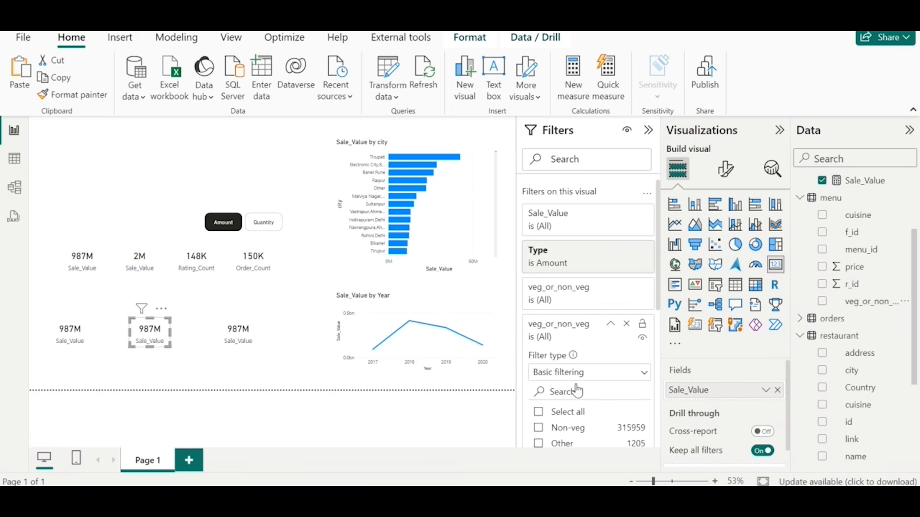
scroll(580, 390, "down", 1)
left_click(560, 396)
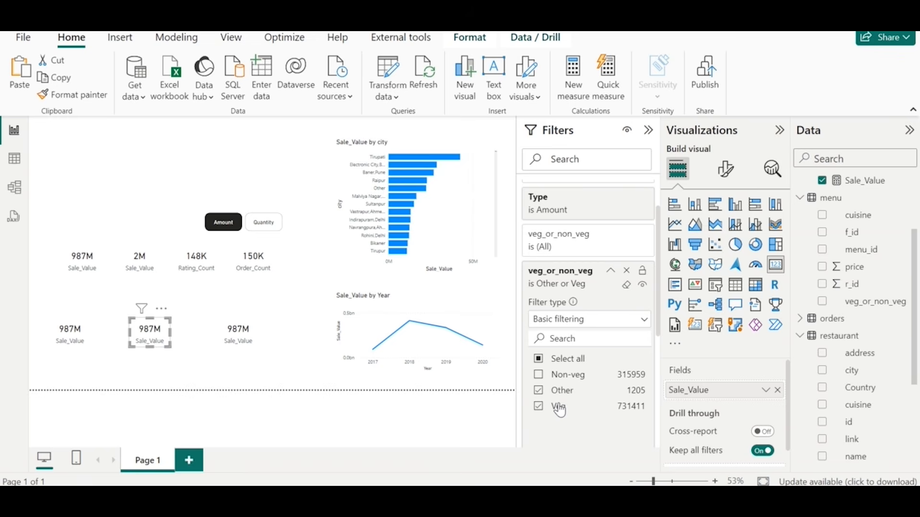
- Create an active many-to-many relationship between the r_id columns of the orders and menu tables, with cross-filtering in both directions
left_click(14, 191)
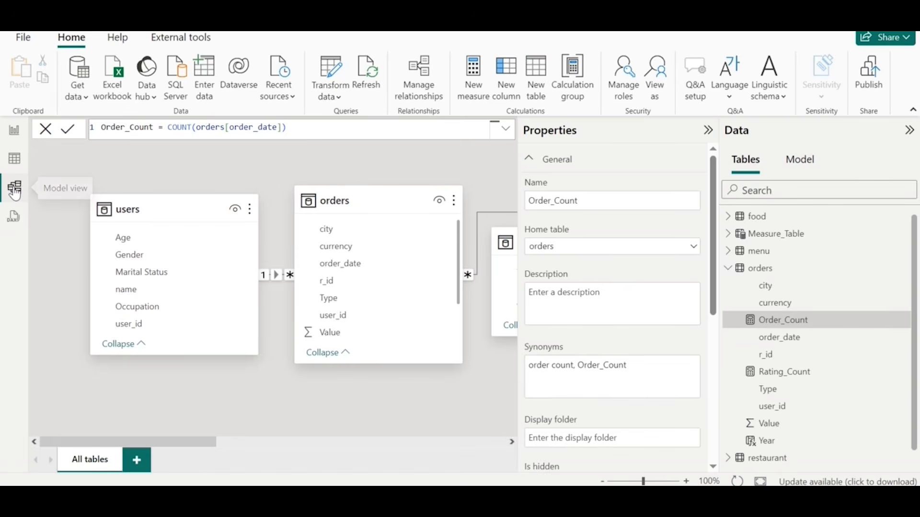
left_click(441, 68)
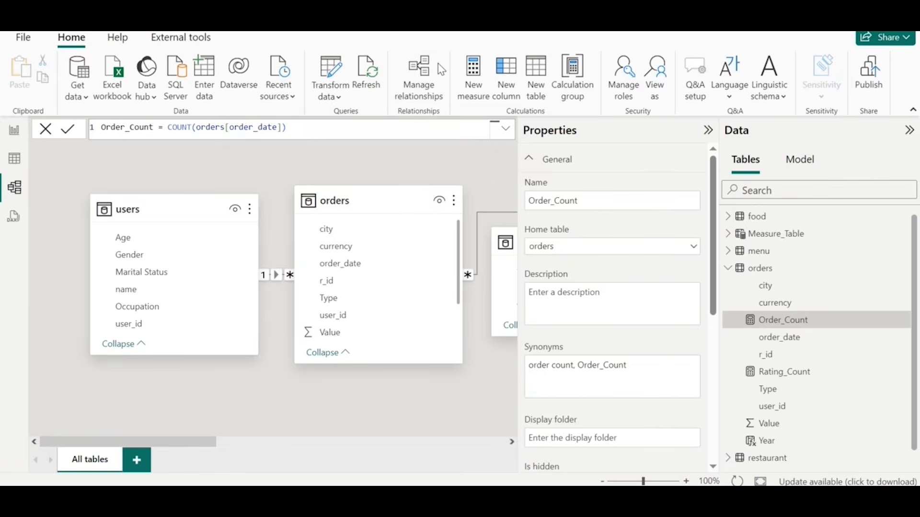
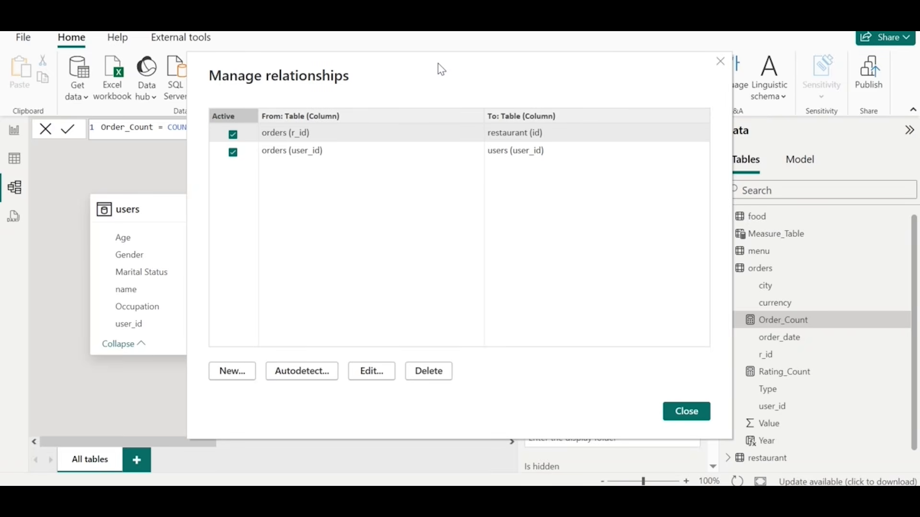
left_click(237, 377)
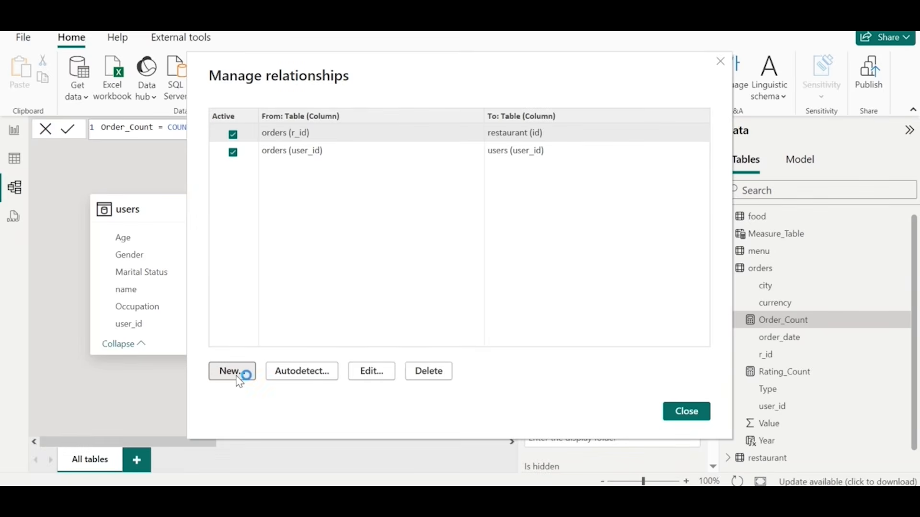
left_click(312, 115)
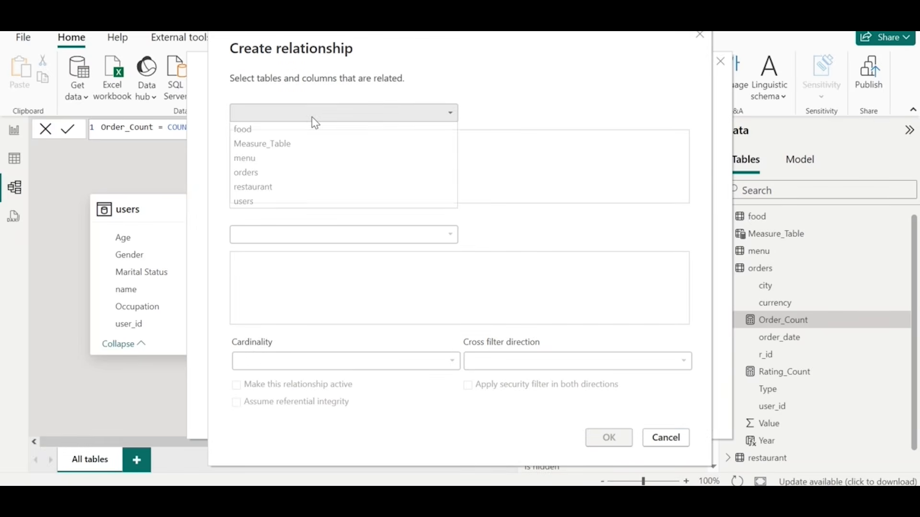
left_click(257, 173)
left_click(265, 232)
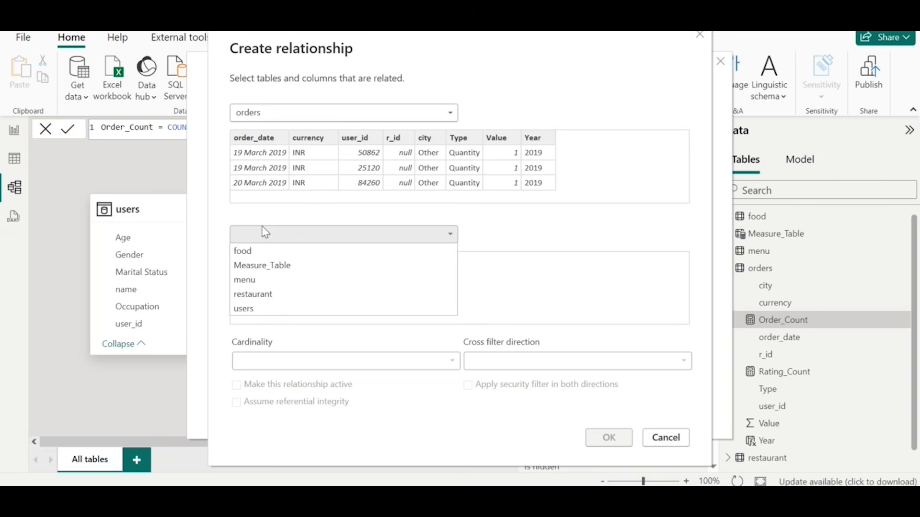
left_click(259, 280)
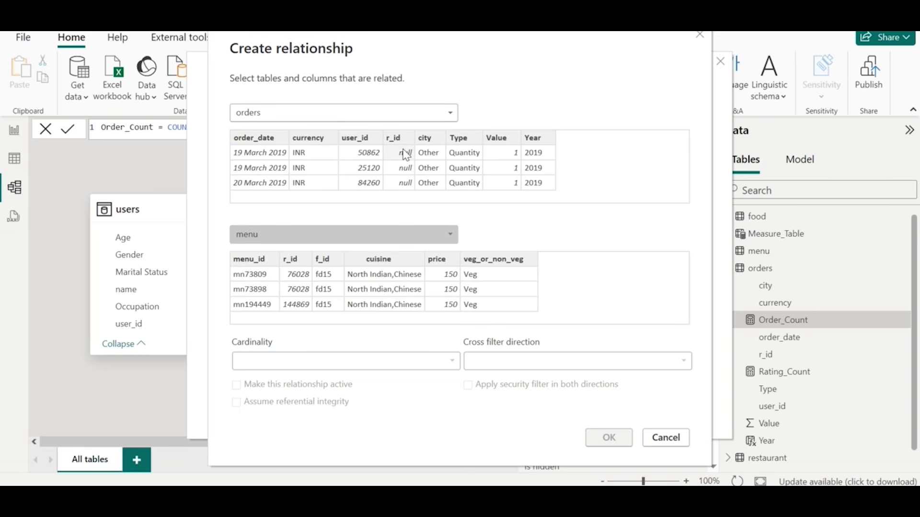
left_click(405, 155)
left_click(302, 264)
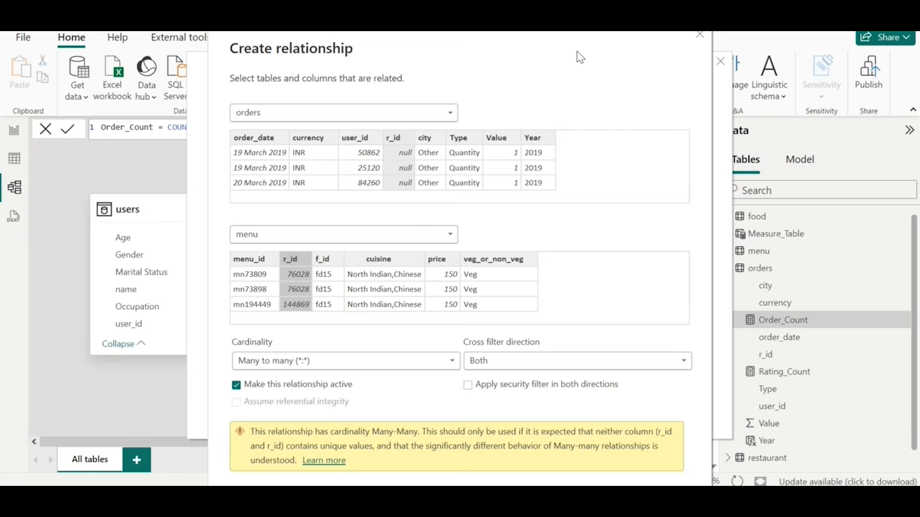
left_click(596, 474)
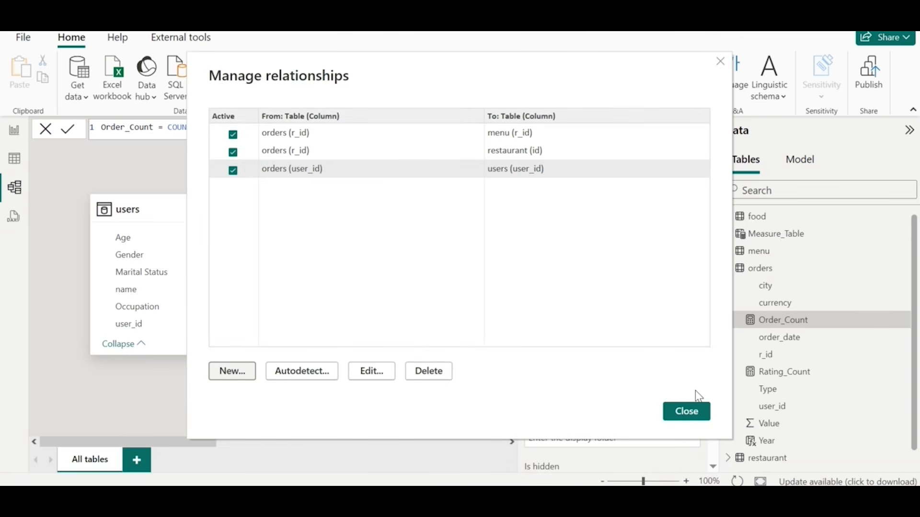
left_click(694, 408)
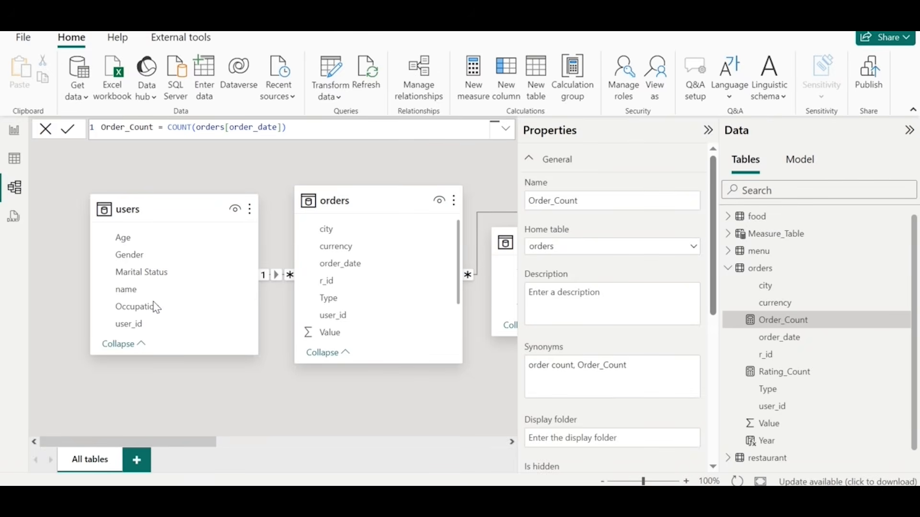
left_click(477, 245)
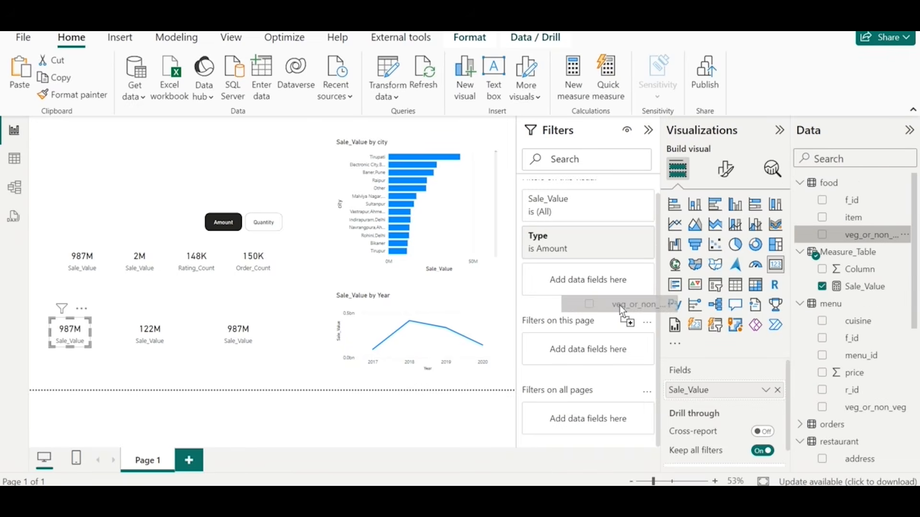
- Filter the first second-row card by the menu table's veg_or_non_veg with Non-veg selected
left_click_drag(625, 311, 762, 246)
scroll(826, 302, "down", 2)
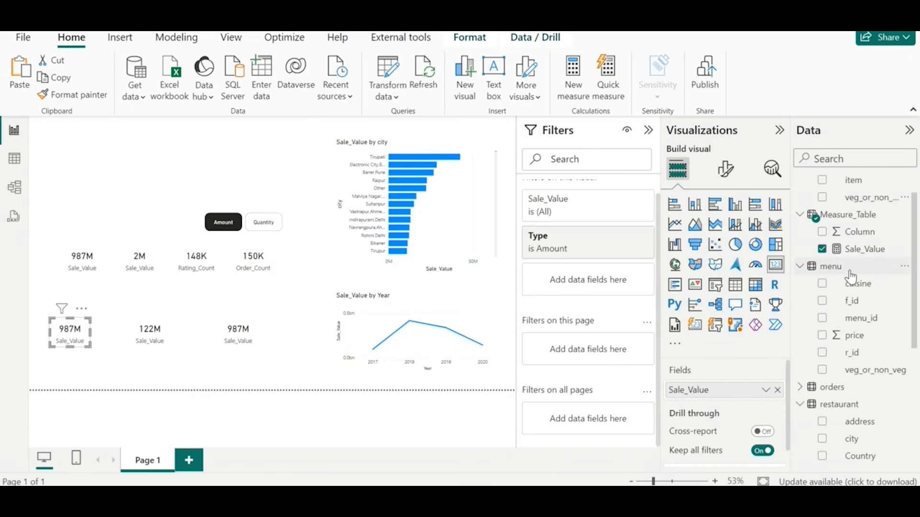
scroll(864, 326, "down", 1)
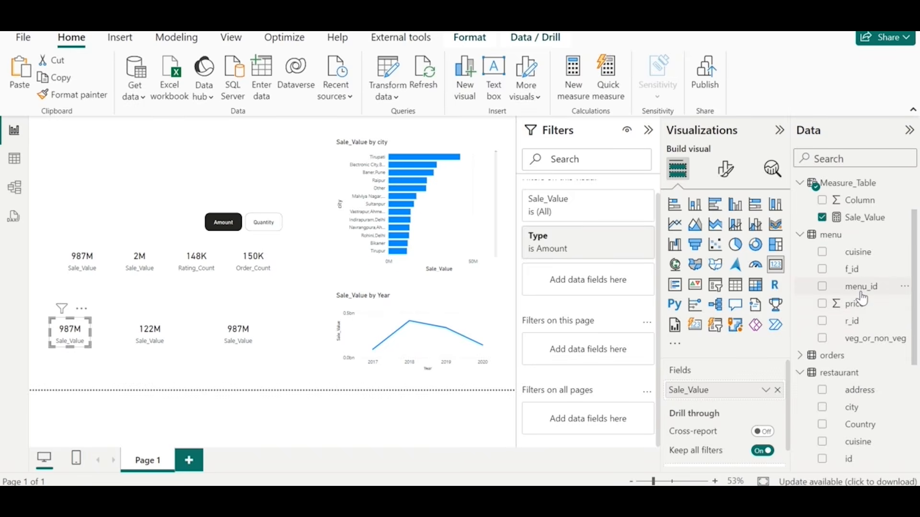
left_click_drag(862, 342, 598, 284)
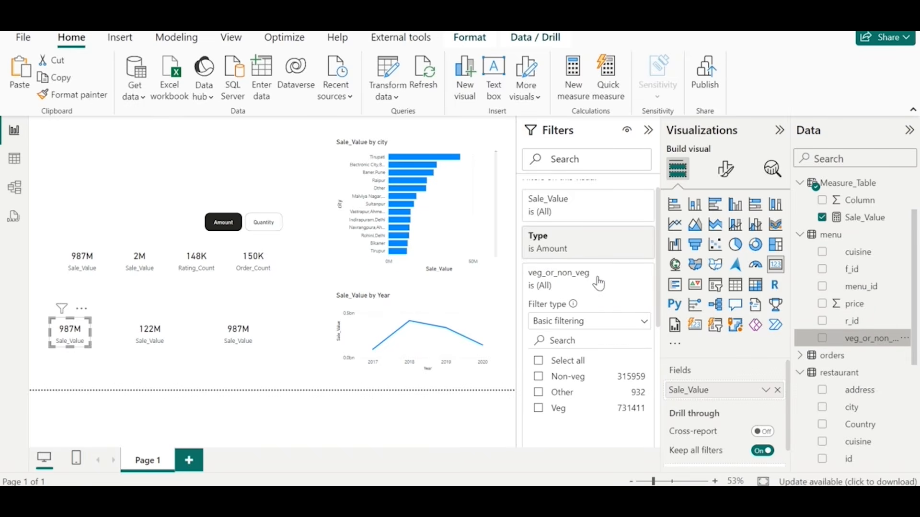
left_click(564, 381)
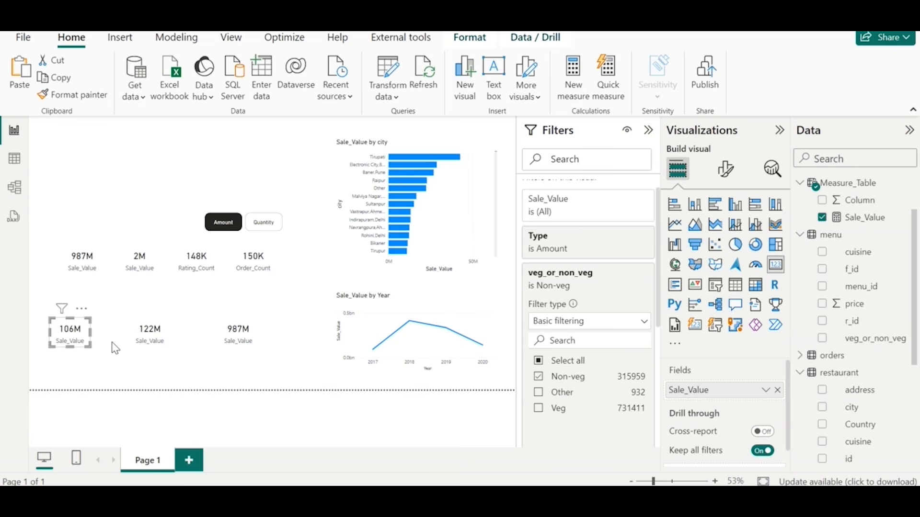
- Check the middle second-row card's filter and filter the third card by the menu table's veg_or_non_veg with Other selected
left_click(146, 346)
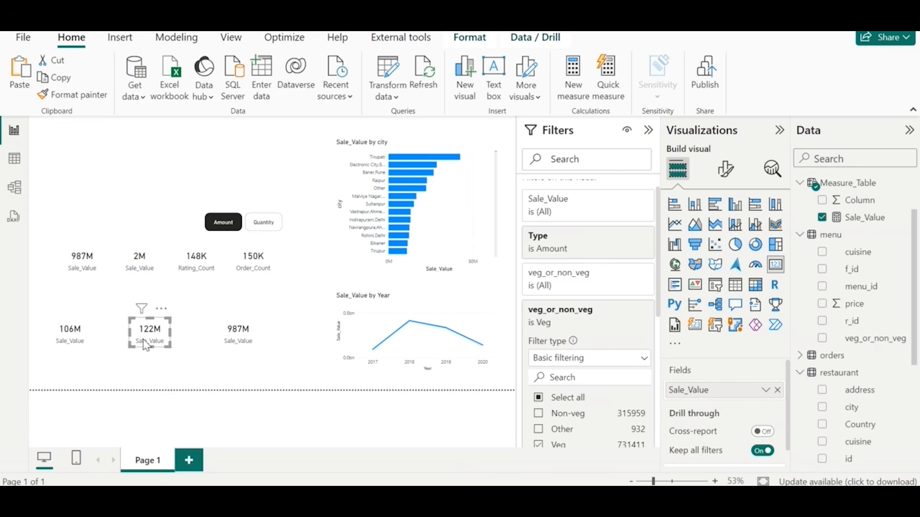
left_click(239, 332)
left_click_drag(853, 338, 575, 287)
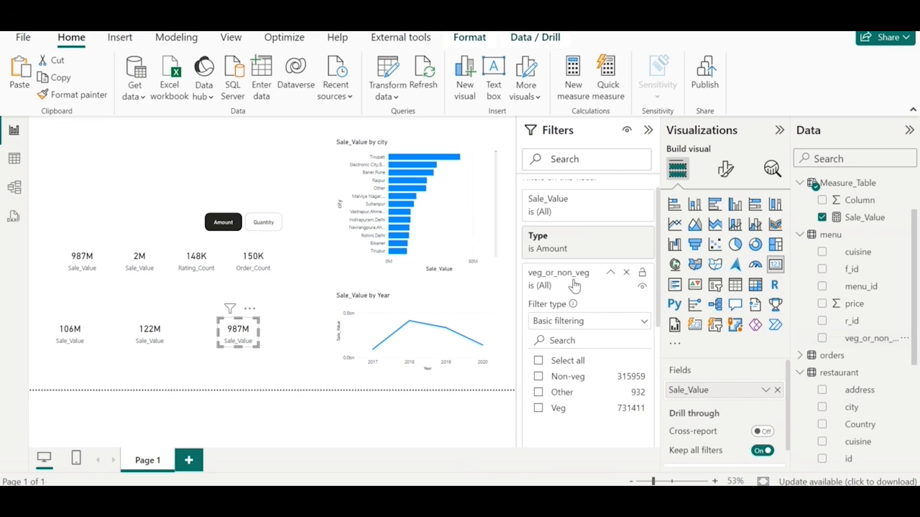
left_click(561, 393)
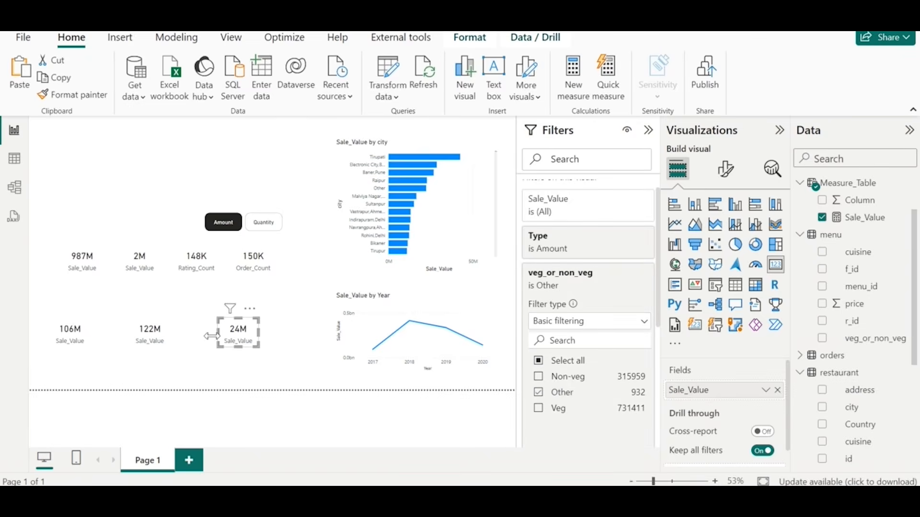
- Turn off the category label on the first second-row card, the one filtered to Non-veg
left_click(65, 346)
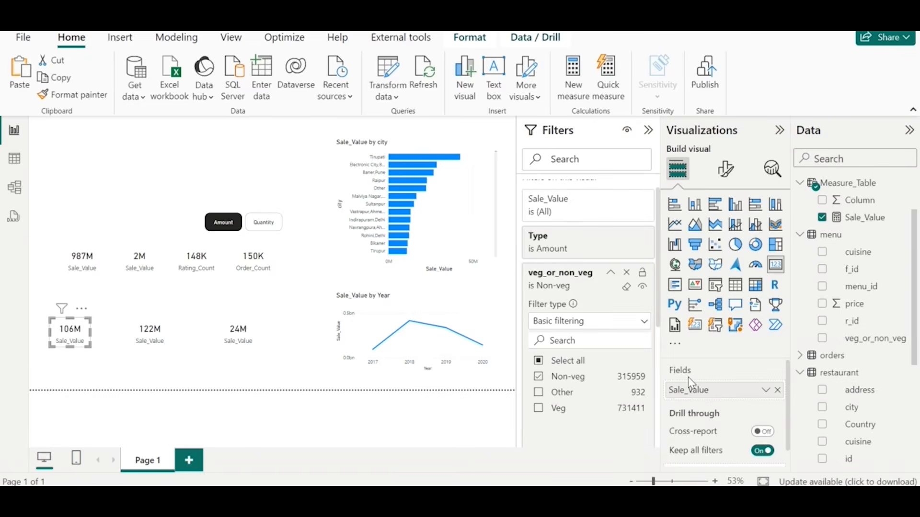
left_click(724, 170)
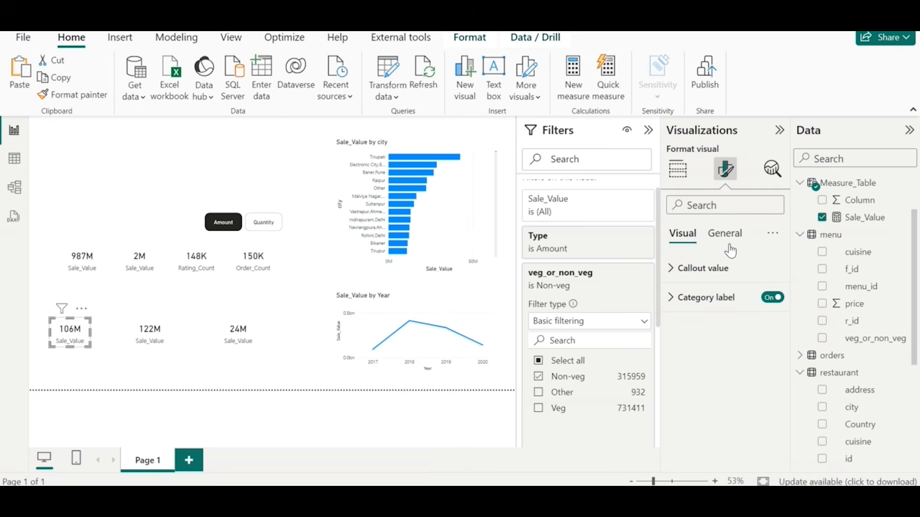
left_click(772, 298)
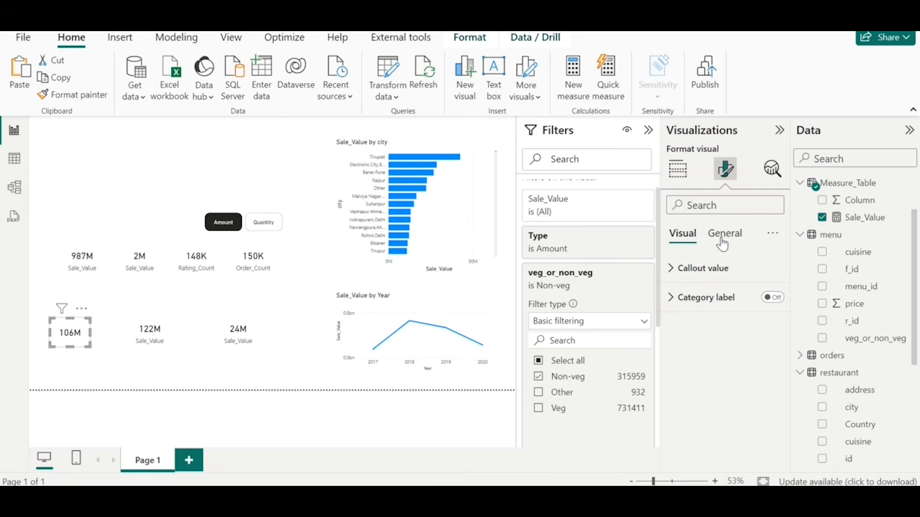
- Turn on the title of the card filtered to Non-veg and set its text to "Non-Veg"
left_click(723, 245)
left_click(716, 309)
left_click(715, 310)
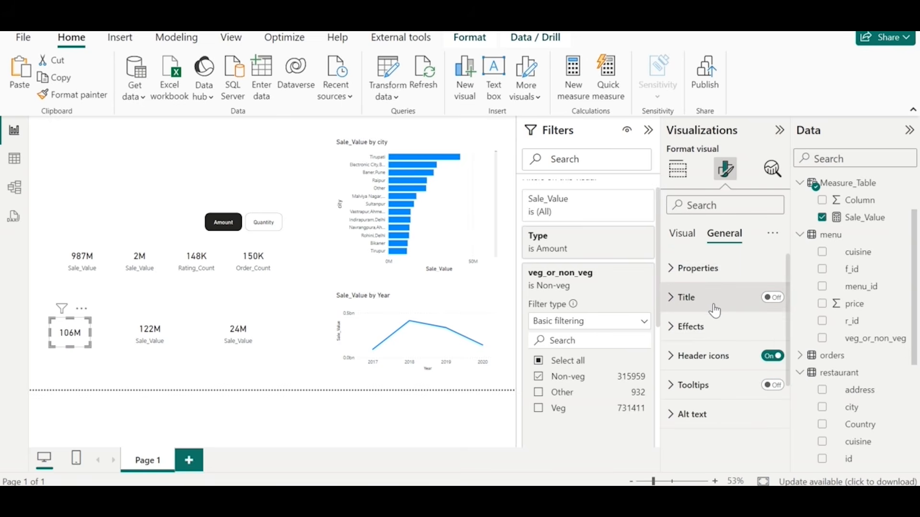
left_click(773, 298)
left_click(692, 297)
left_click(693, 368)
type("Non-")
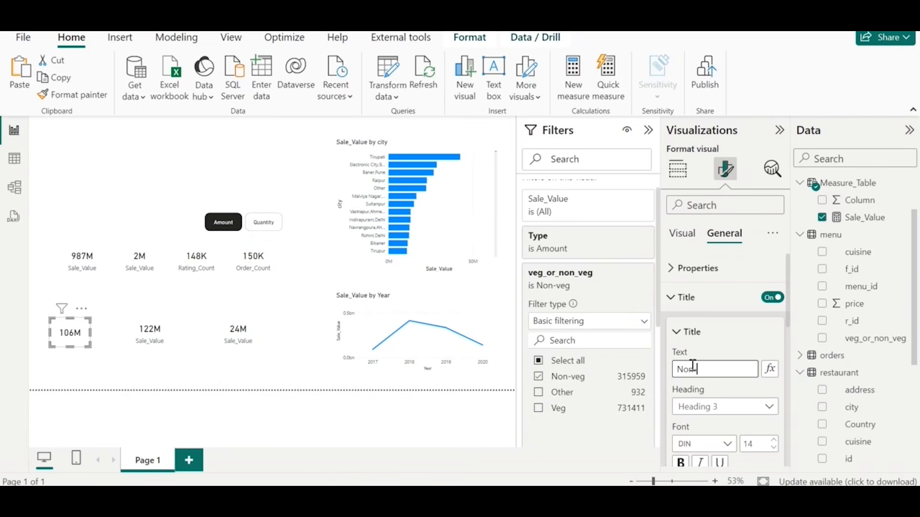
type("Veg")
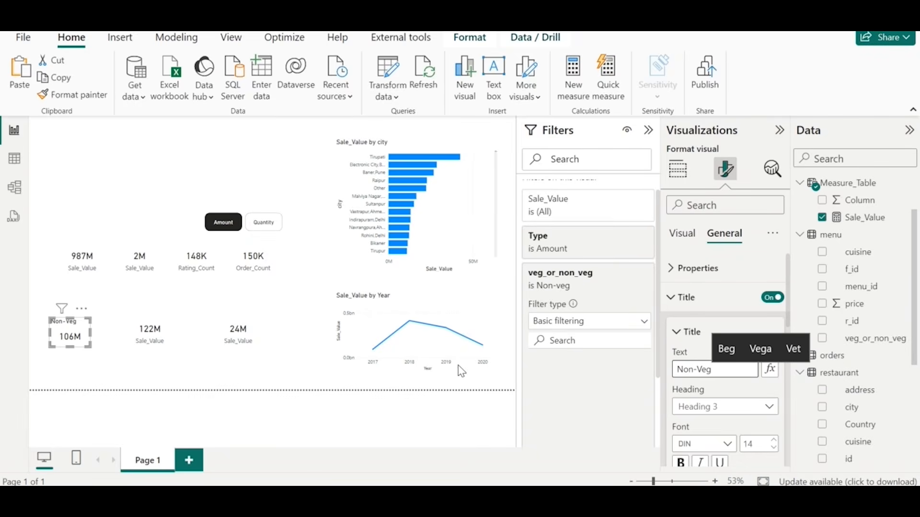
- Title the sales card filtered to Veg "Veg" and the one filtered to Other "Other"
left_click(707, 370)
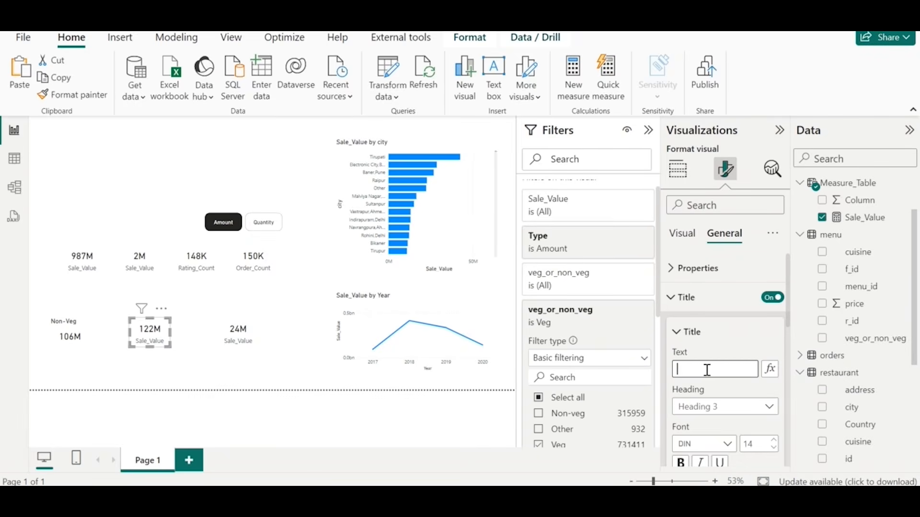
type("Veg")
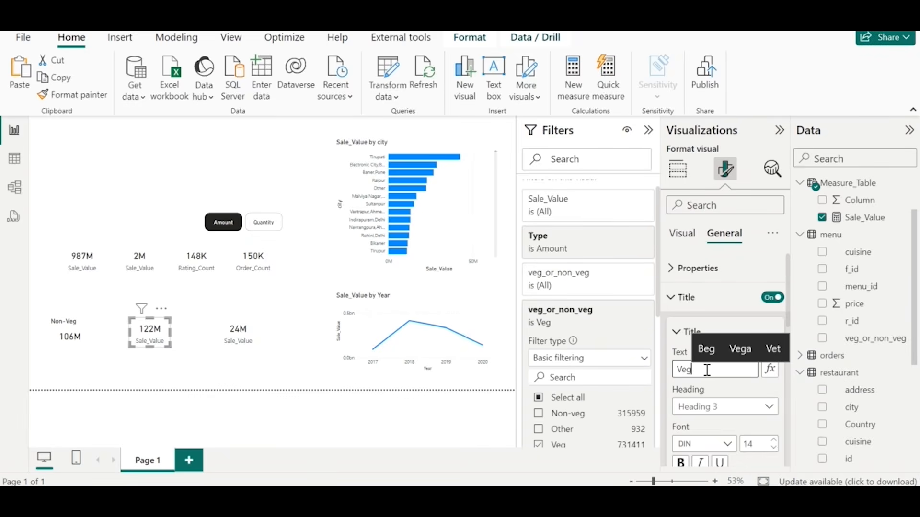
left_click(232, 343)
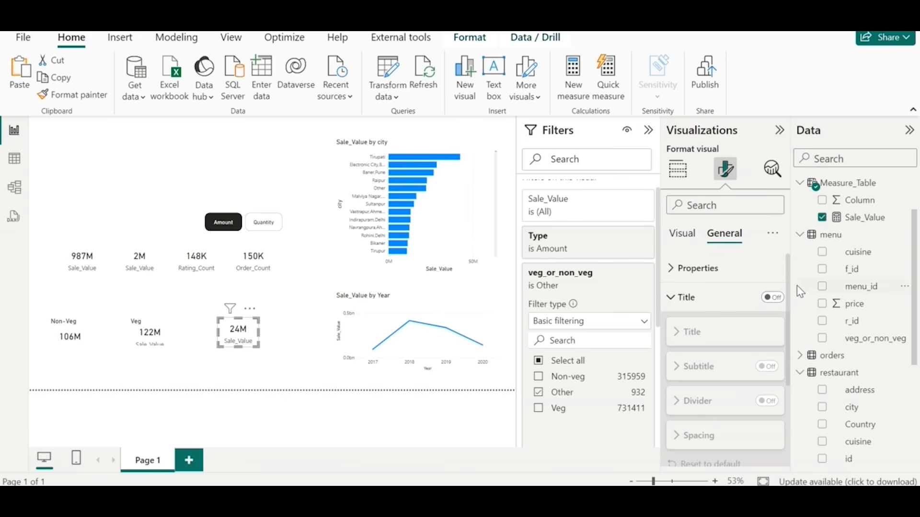
left_click(770, 304)
left_click(776, 303)
left_click(690, 297)
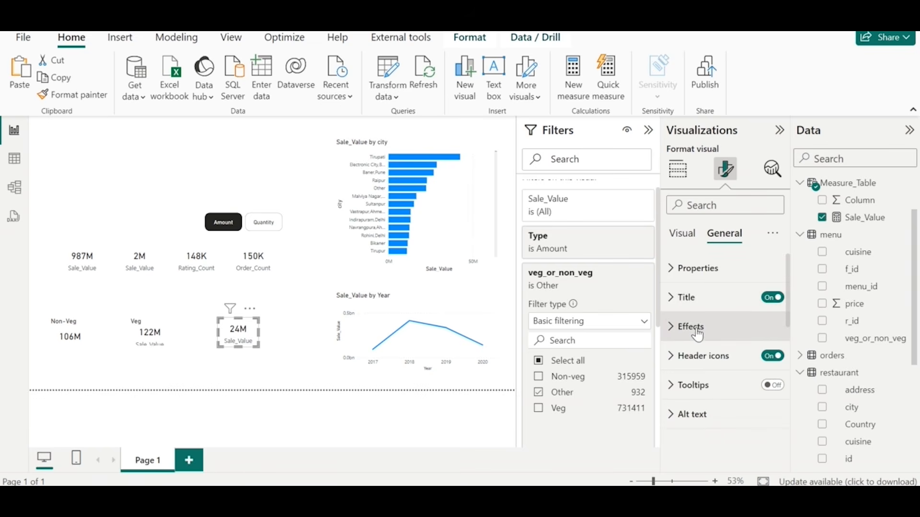
left_click(700, 297)
left_click(699, 368)
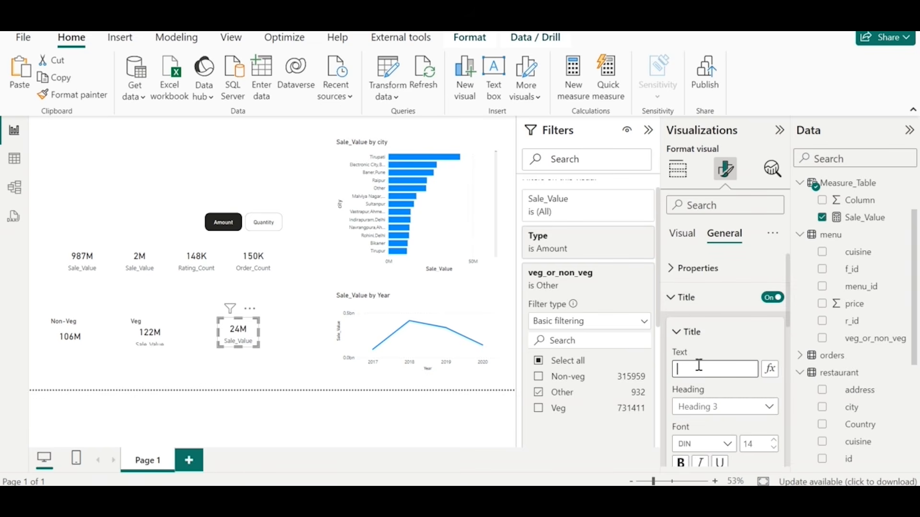
type("Other")
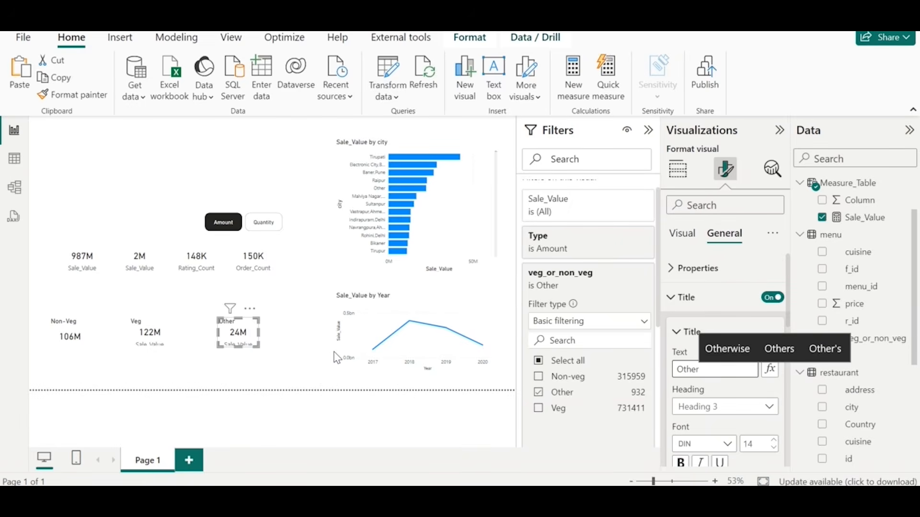
- Clear the Type filter on the Non-Veg, Veg and Other sales cards, keeping their veg_or_non_veg filters
left_click_drag(264, 307, 30, 357)
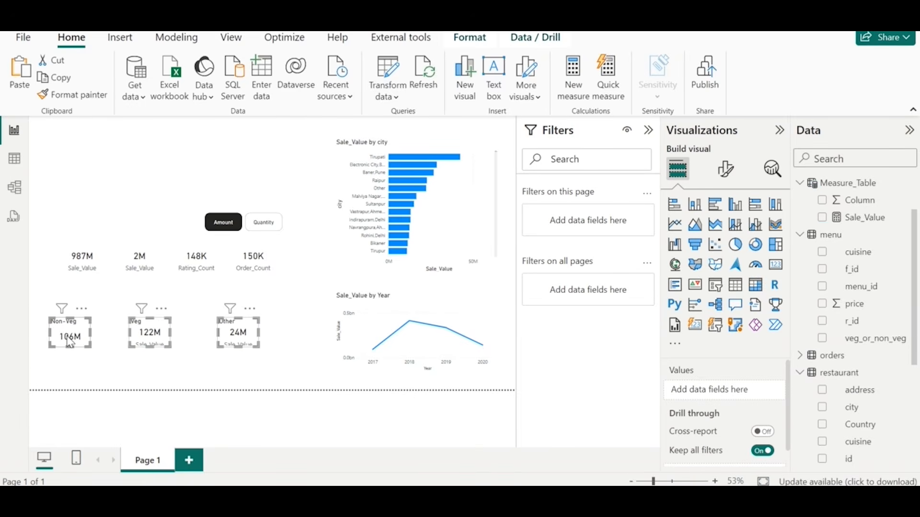
left_click(70, 341)
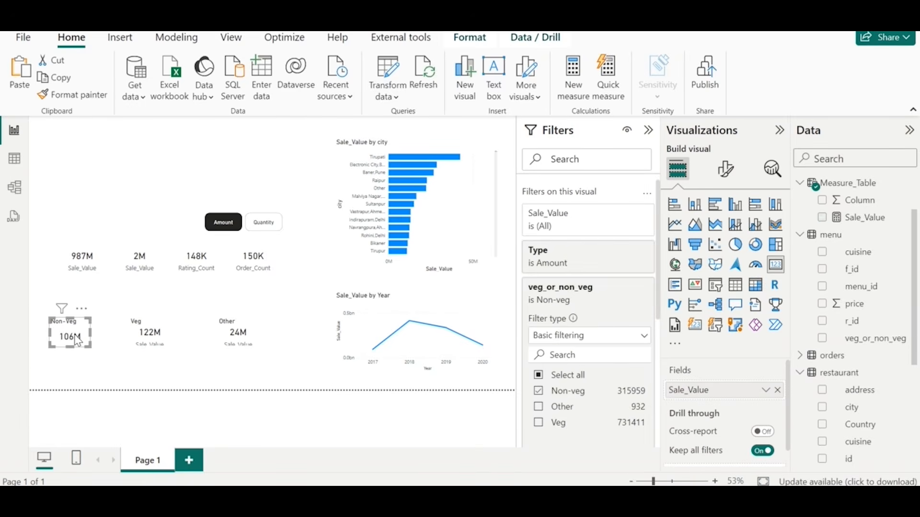
left_click(610, 288)
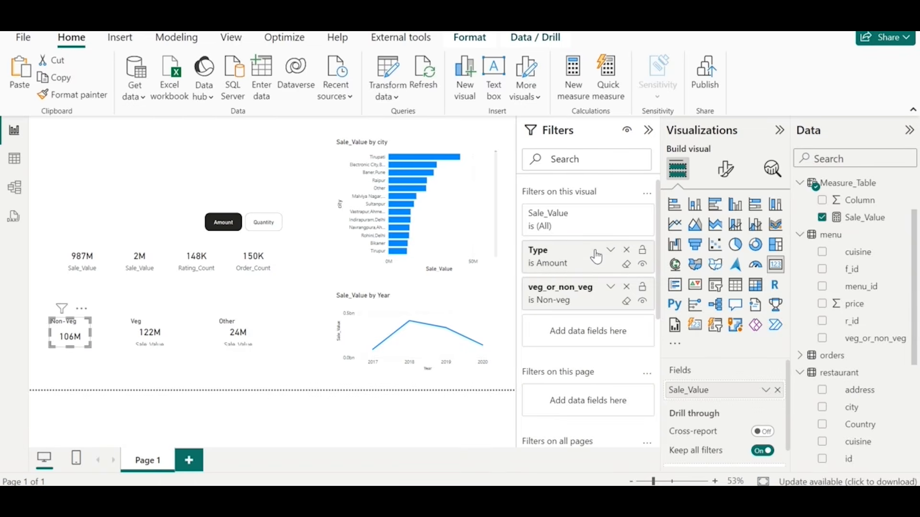
left_click(626, 265)
left_click(148, 341)
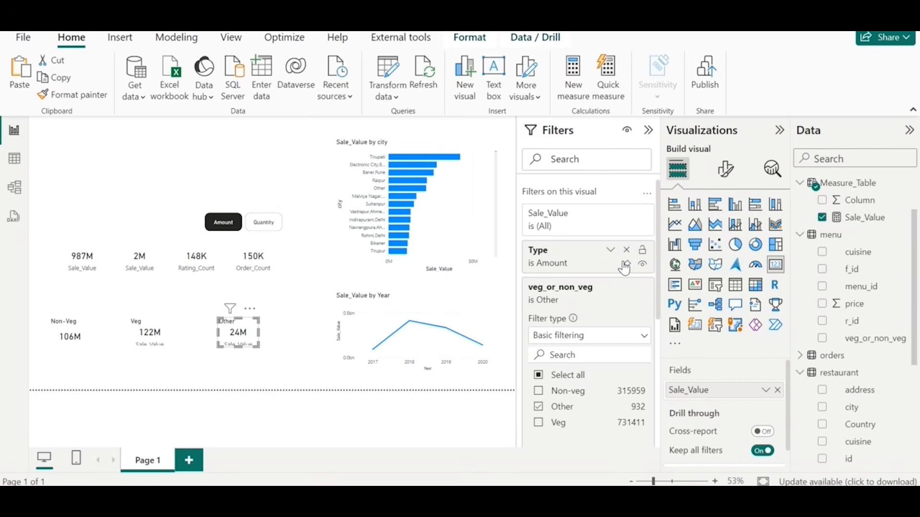
left_click(626, 265)
left_click(611, 287)
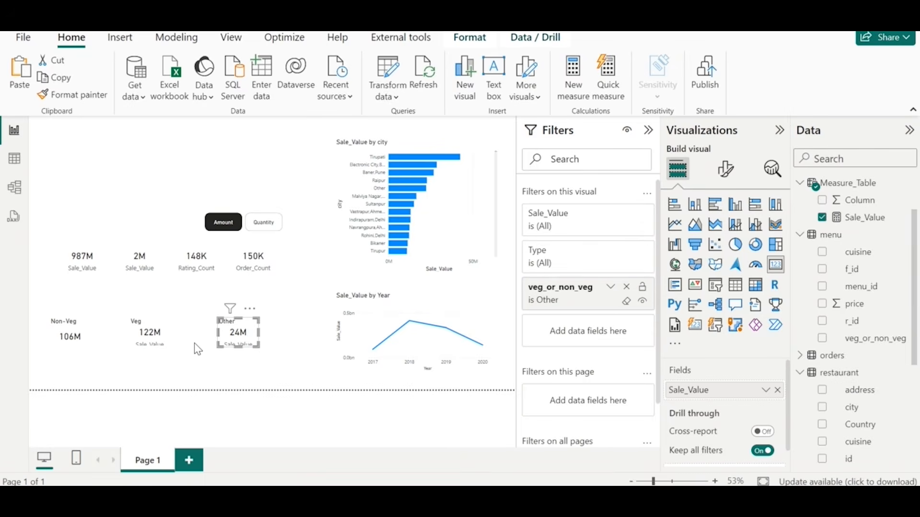
left_click(263, 313)
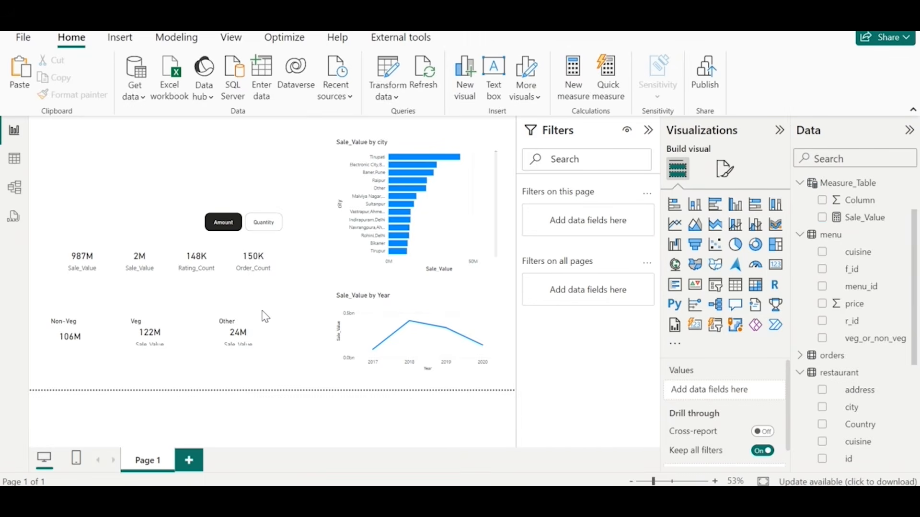
- Check the reference report in the Zamato Dashboard window and place a copy of the Rating_Count card beside each of the three category sales cards
left_click(215, 254)
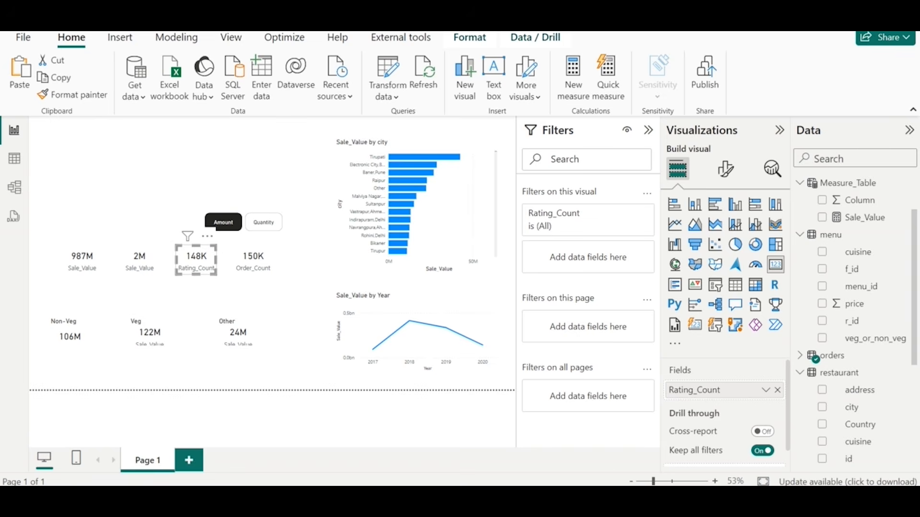
mouse_move(436, 504)
left_click(522, 460)
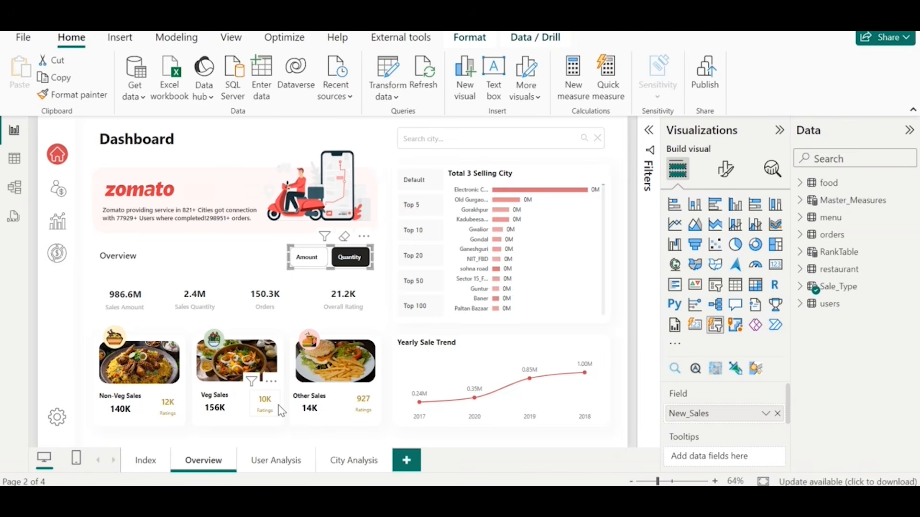
mouse_move(436, 503)
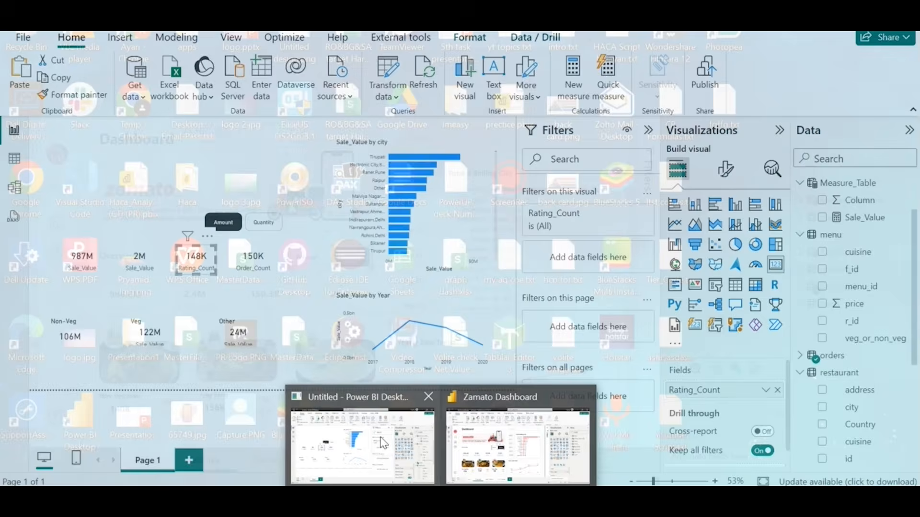
left_click(359, 445)
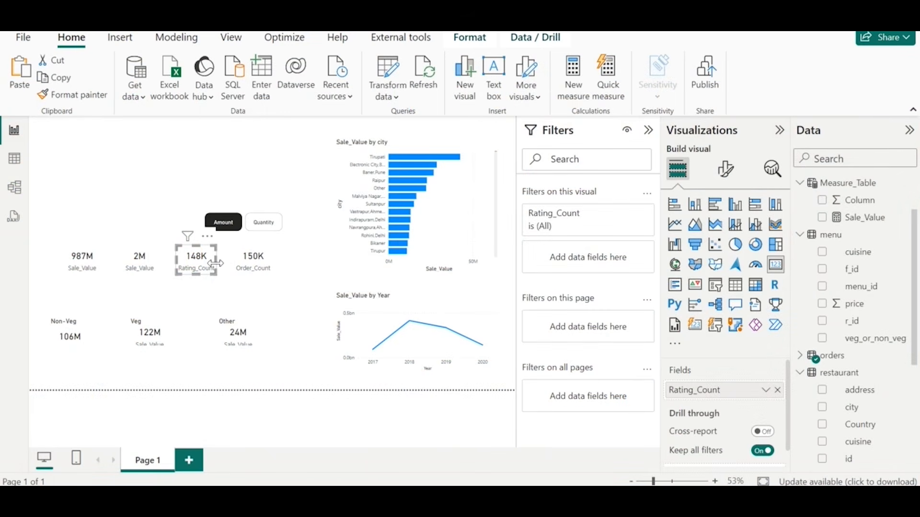
left_click_drag(215, 263, 271, 321)
key("ctrl+v")
key("ctrl+v")
- Add a veg_or_non_veg visual filter set to Non-veg on the Rating_Count card beside the Non-Veg sales card
left_click(108, 343)
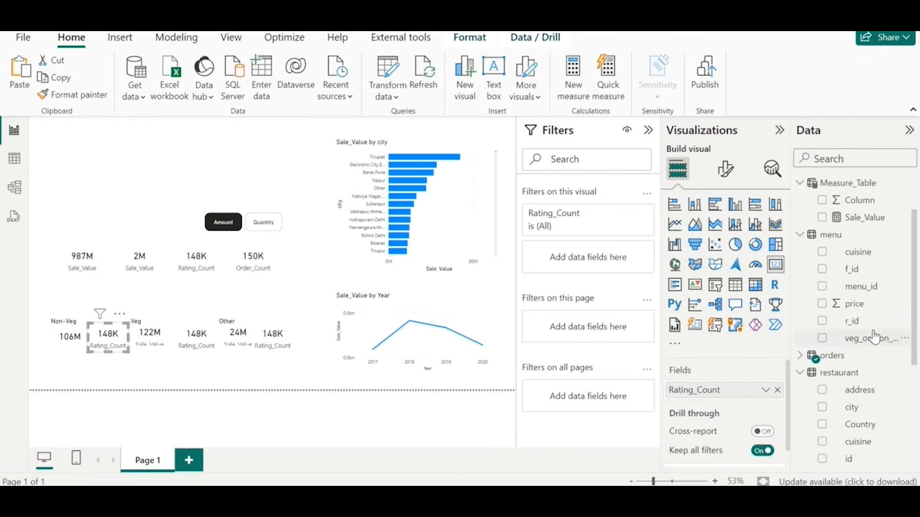
left_click_drag(877, 338, 593, 251)
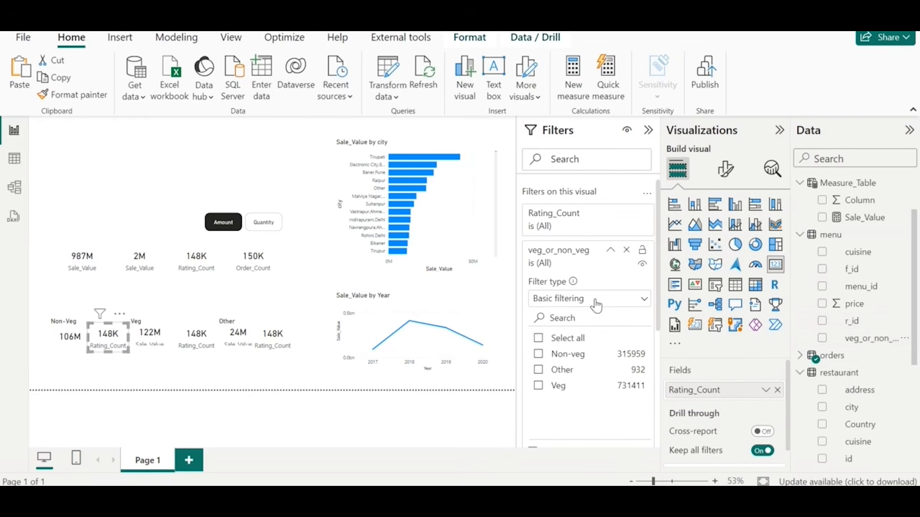
left_click(572, 355)
- Add a veg_or_non_veg visual filter set to Veg on the Rating_Count card beside the Veg sales card
left_click(198, 340)
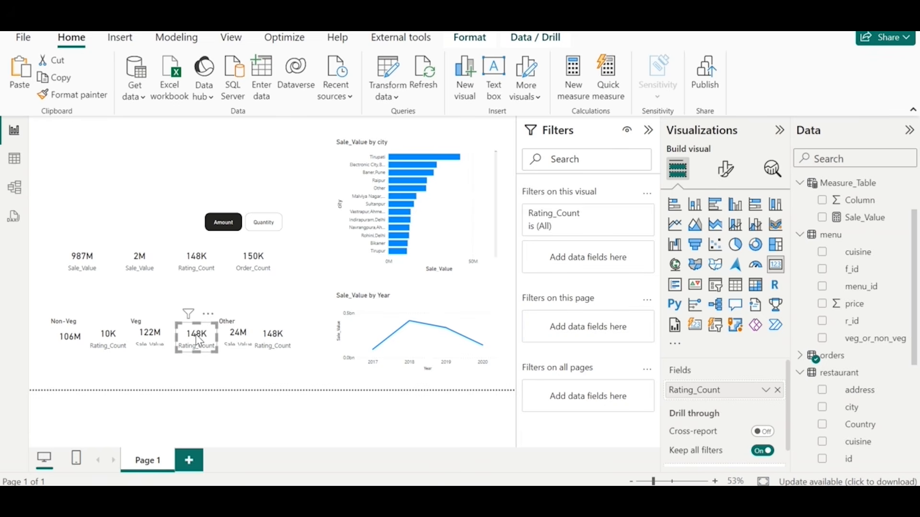
left_click_drag(860, 339, 591, 259)
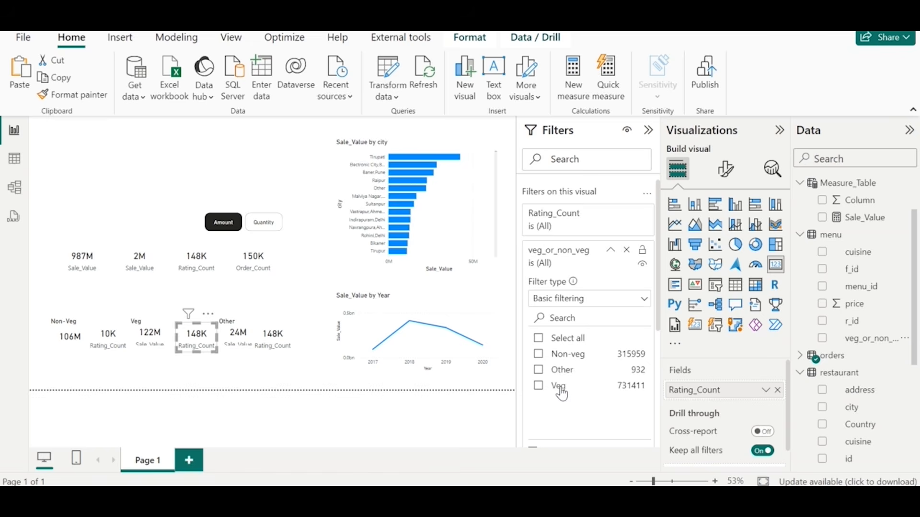
left_click(559, 393)
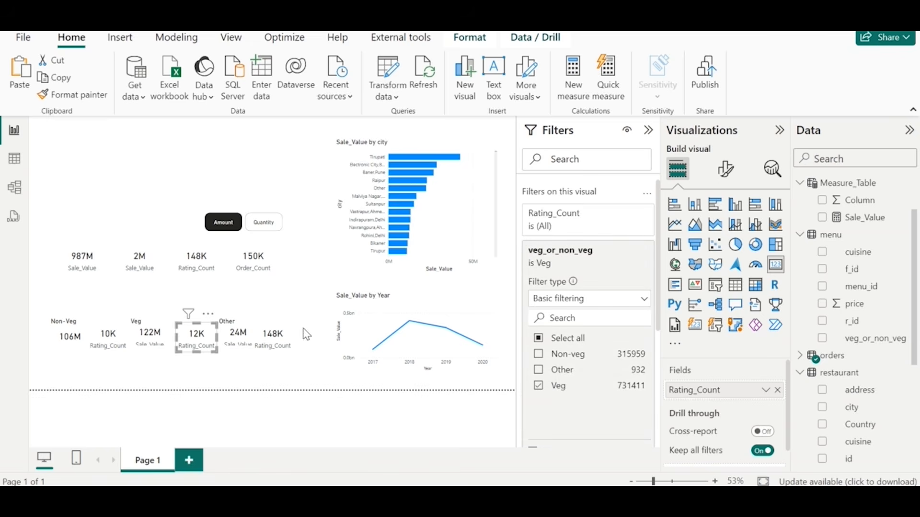
- Filter the Rating_Count card beside the Other sales card to veg_or_non_veg Other, and collapse the Filters pane
left_click(281, 335)
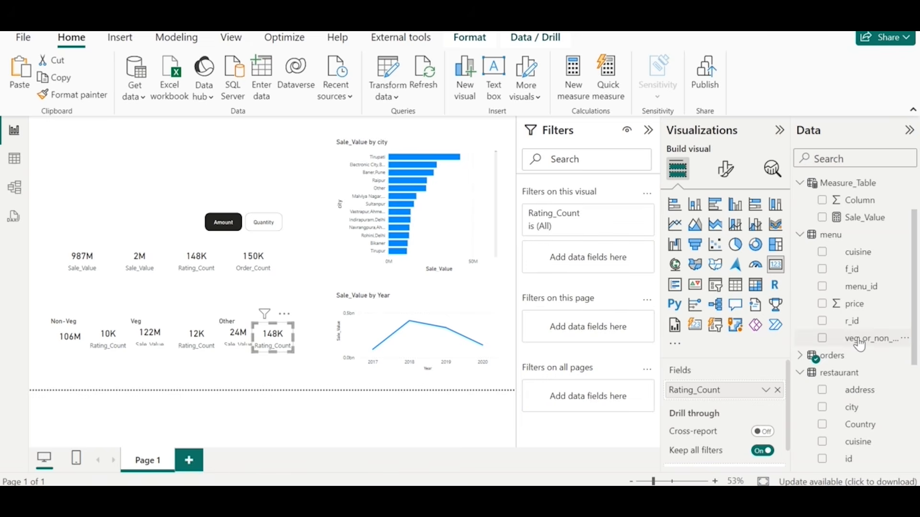
left_click_drag(860, 338, 639, 257)
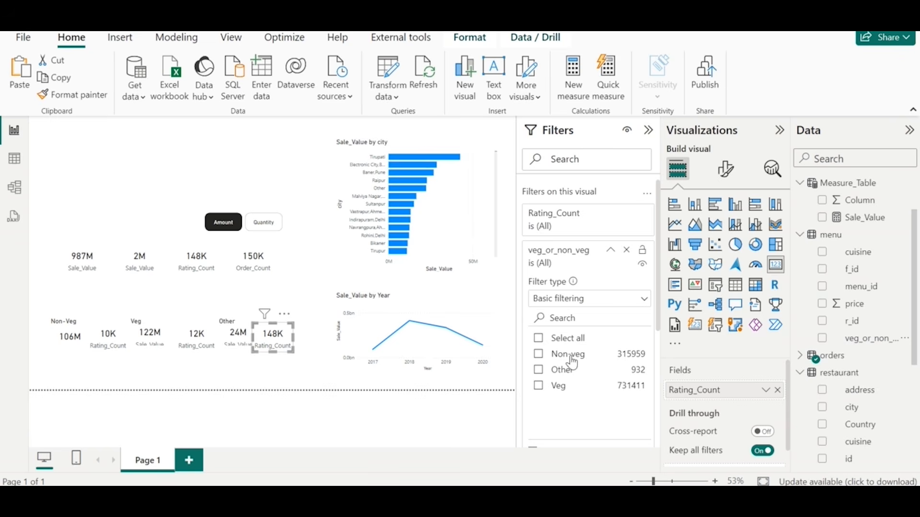
left_click(556, 371)
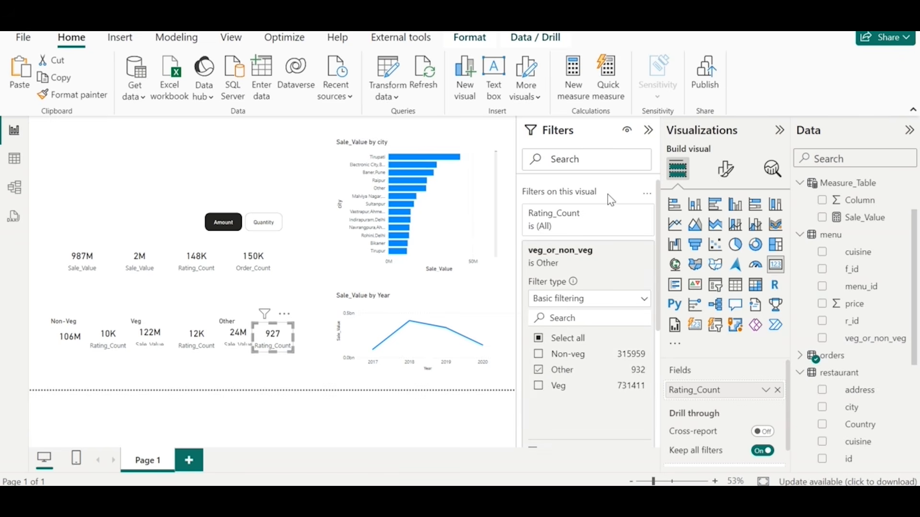
left_click(647, 131)
- Hide the category label of the Non-veg Rating_Count card and turn on its title with the text "Rating"
left_click(187, 373)
left_click(144, 389)
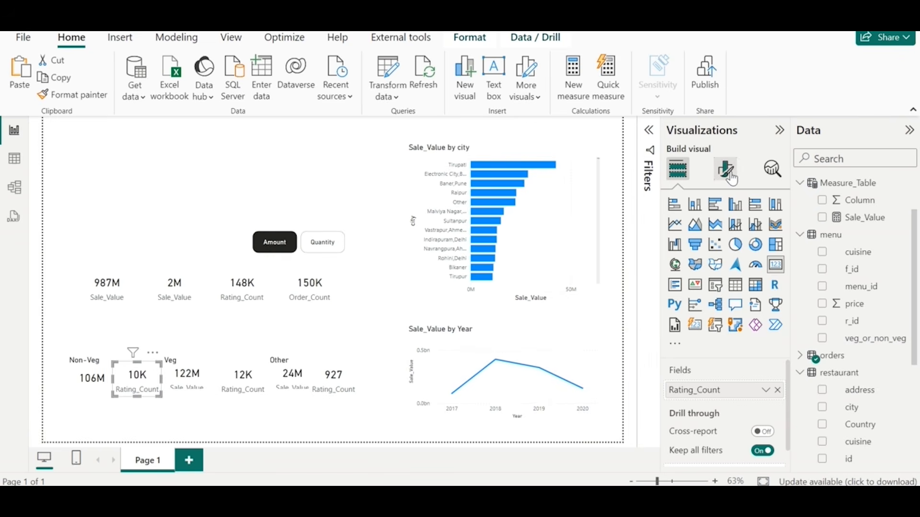
left_click(726, 169)
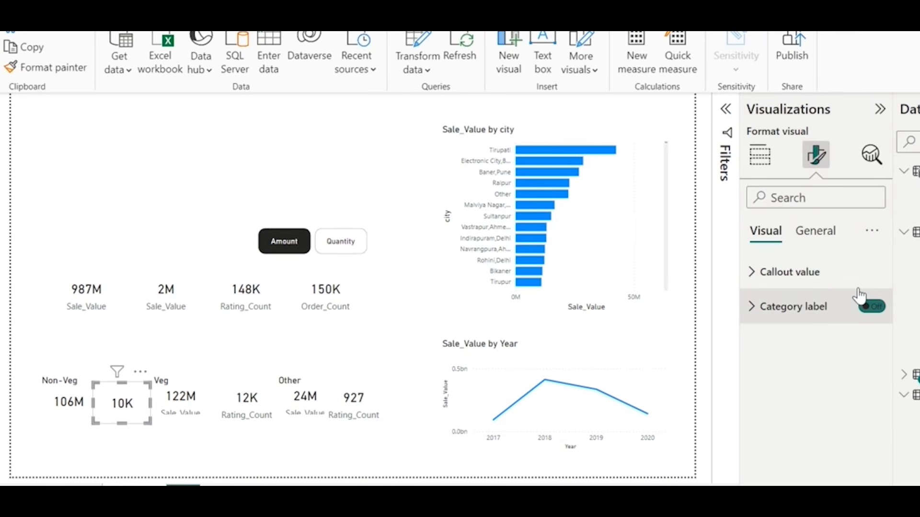
left_click(775, 232)
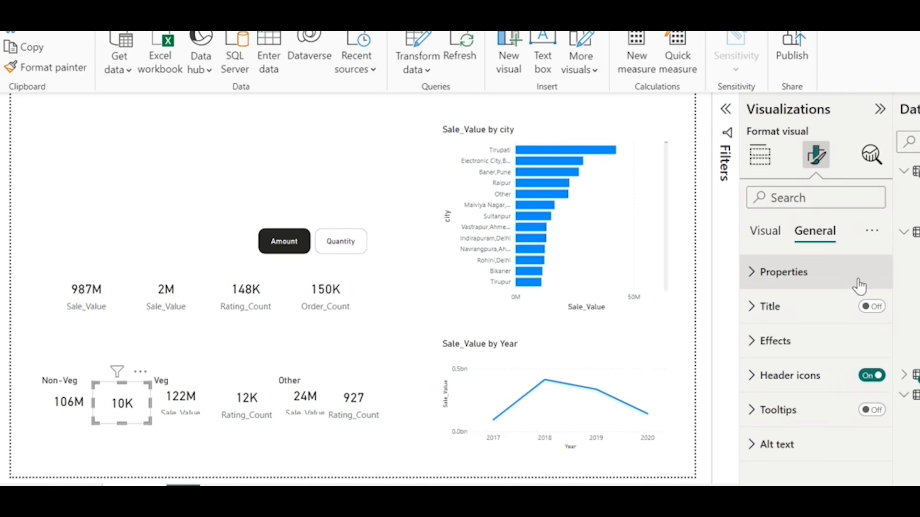
left_click(872, 307)
left_click(782, 309)
left_click(786, 389)
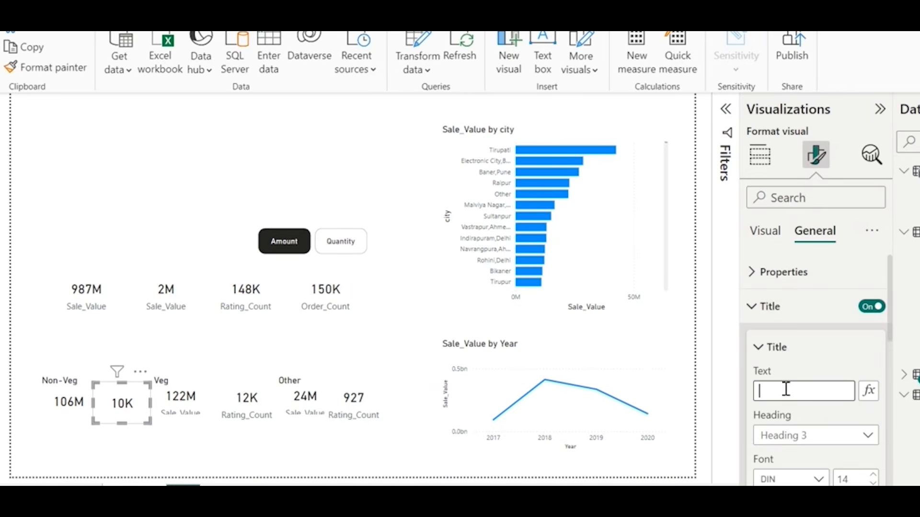
type("Rating")
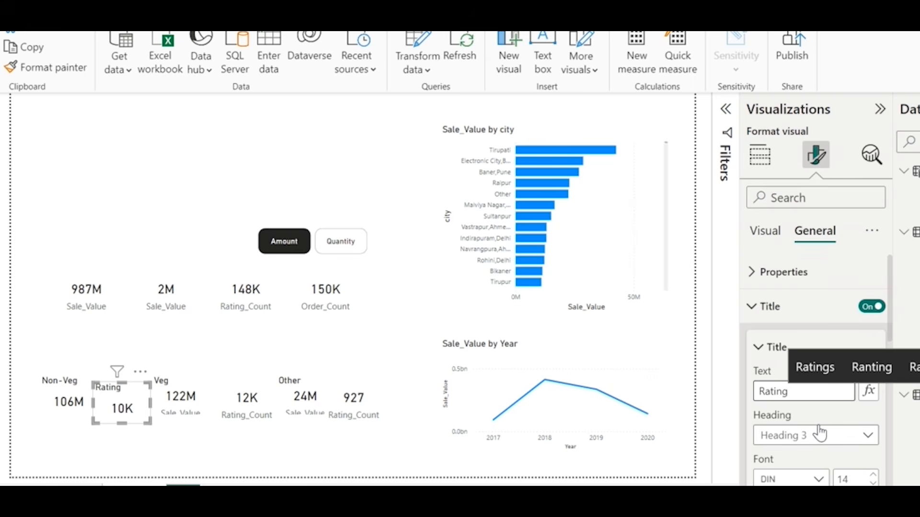
- Set the title text color of the Non-veg rating card to a yellow theme color
scroll(790, 421, "down", 5)
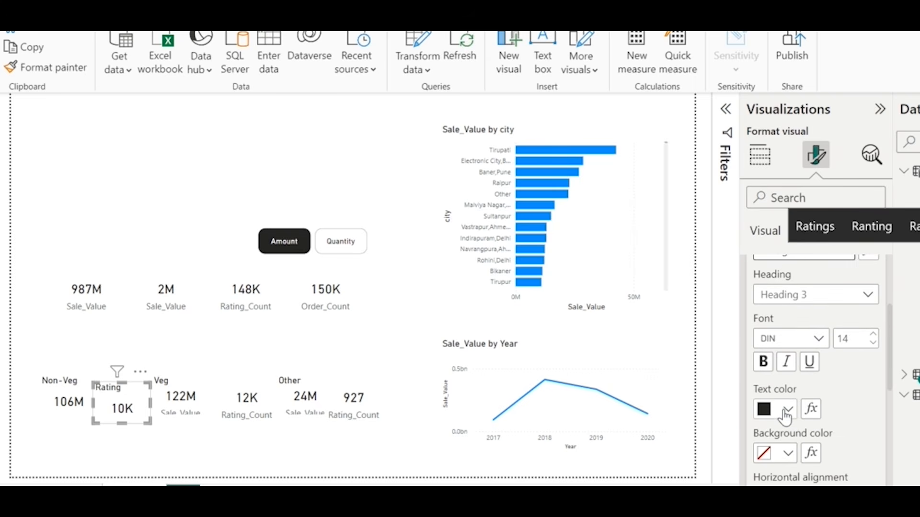
left_click(776, 417)
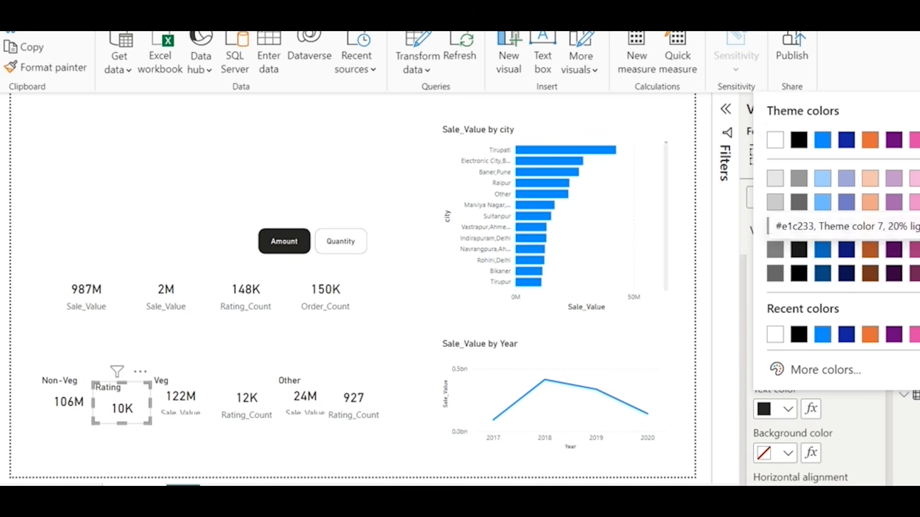
left_click(913, 190)
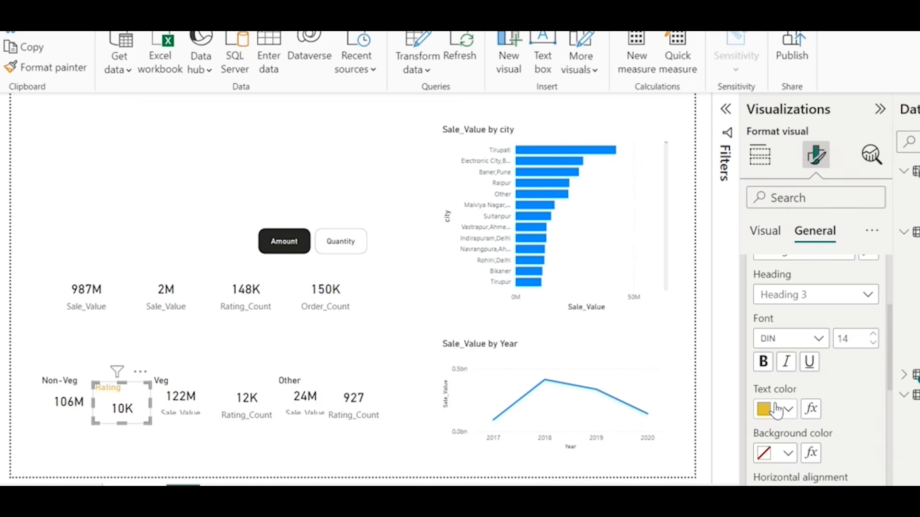
- Apply the same yellow theme color used for the title to the callout value of the Non-Veg rating card
left_click(782, 409)
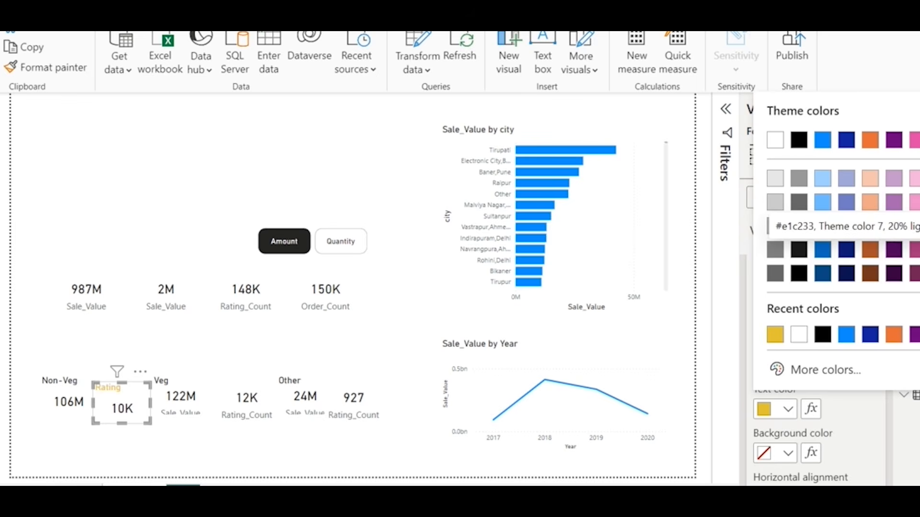
left_click(918, 225)
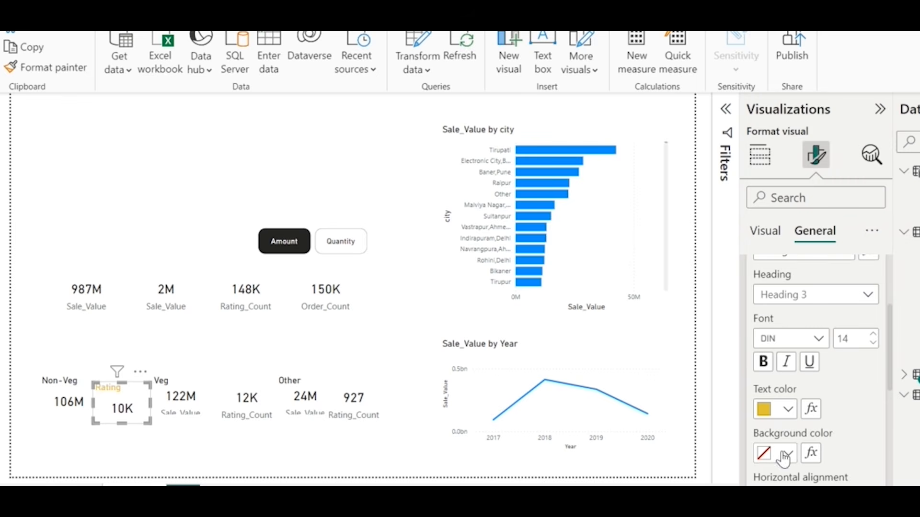
left_click(760, 247)
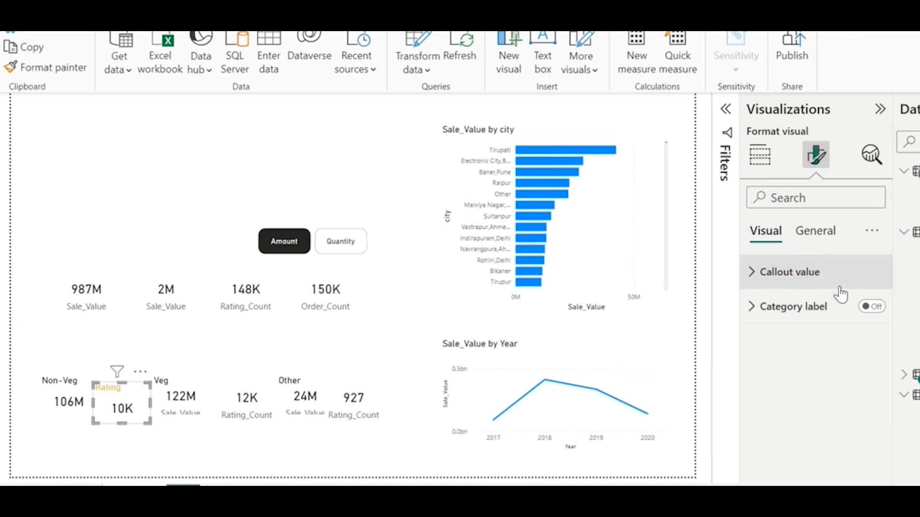
left_click(774, 269)
left_click(788, 400)
left_click(774, 327)
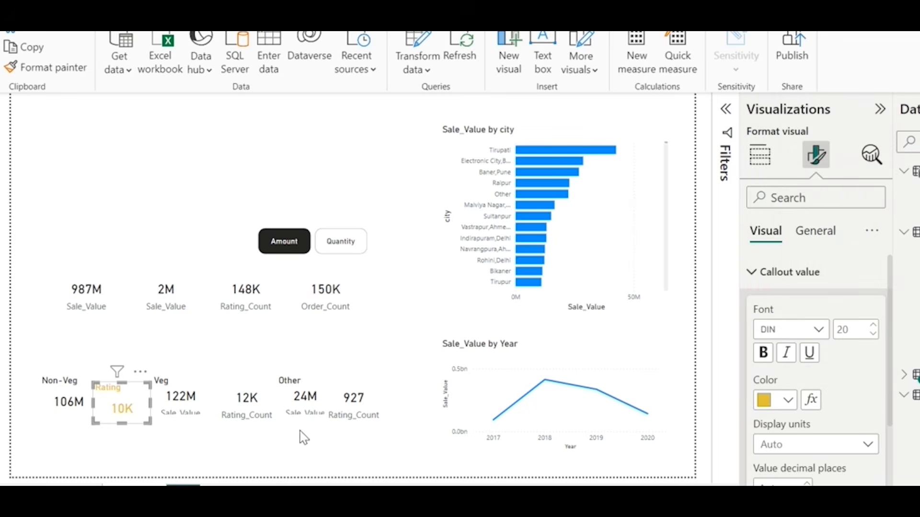
left_click(41, 72)
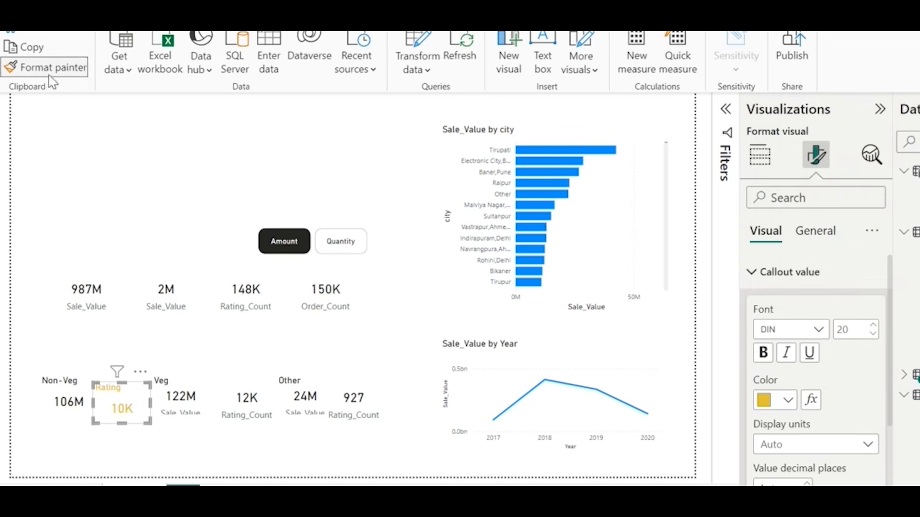
left_click(41, 72)
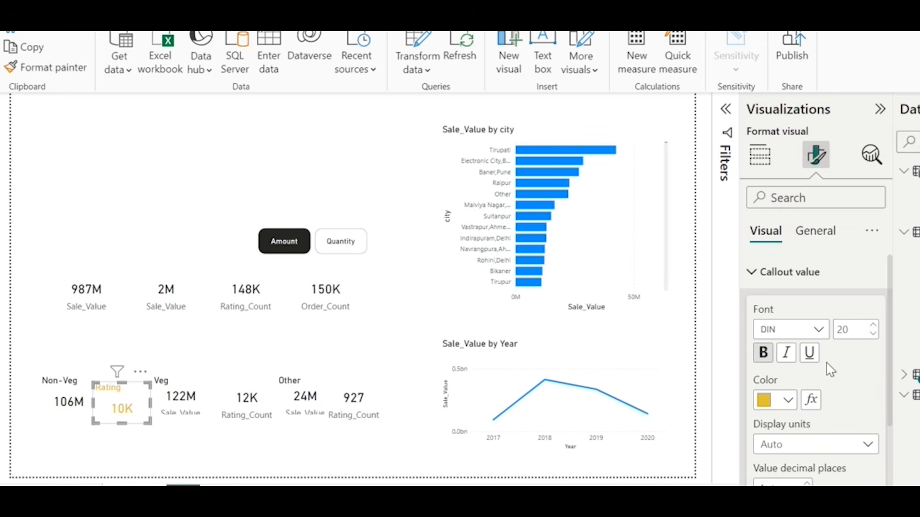
- Center the "Rating" title horizontally on the Non-Veg rating card
left_click(804, 231)
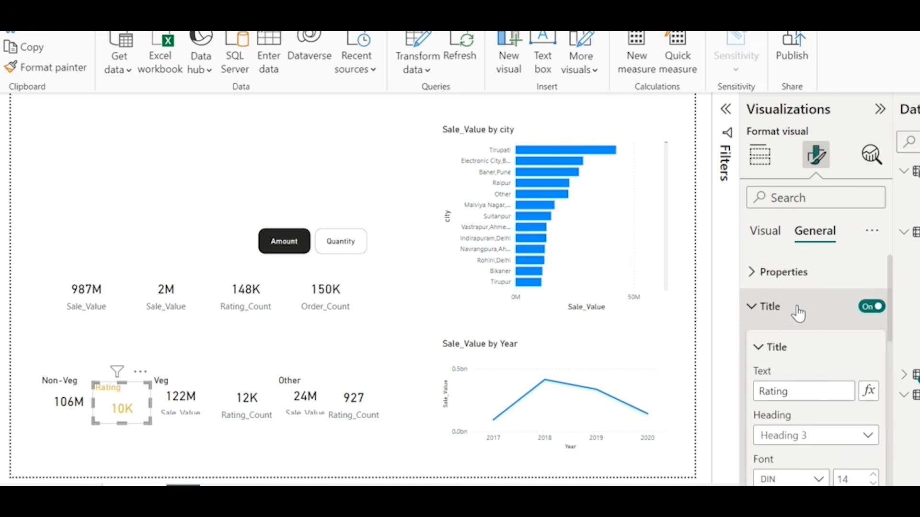
scroll(811, 404, "down", 5)
scroll(799, 465, "down", 5)
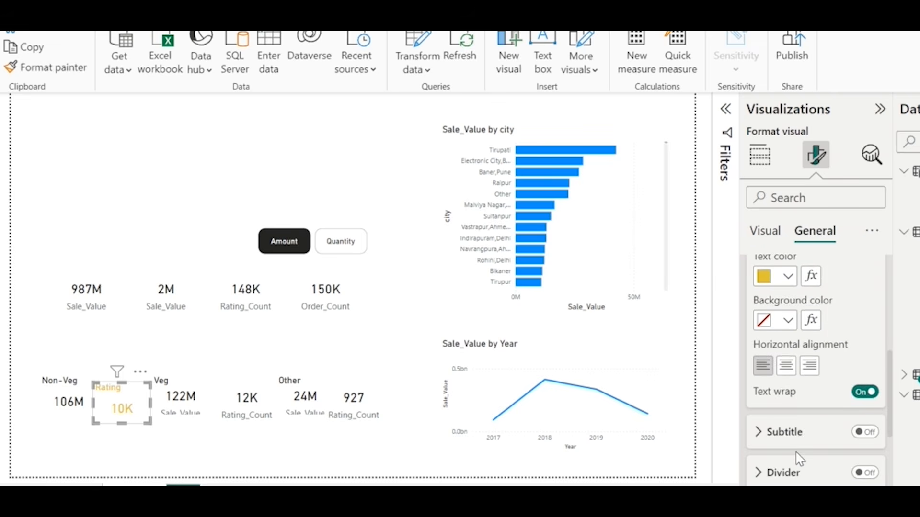
left_click(785, 365)
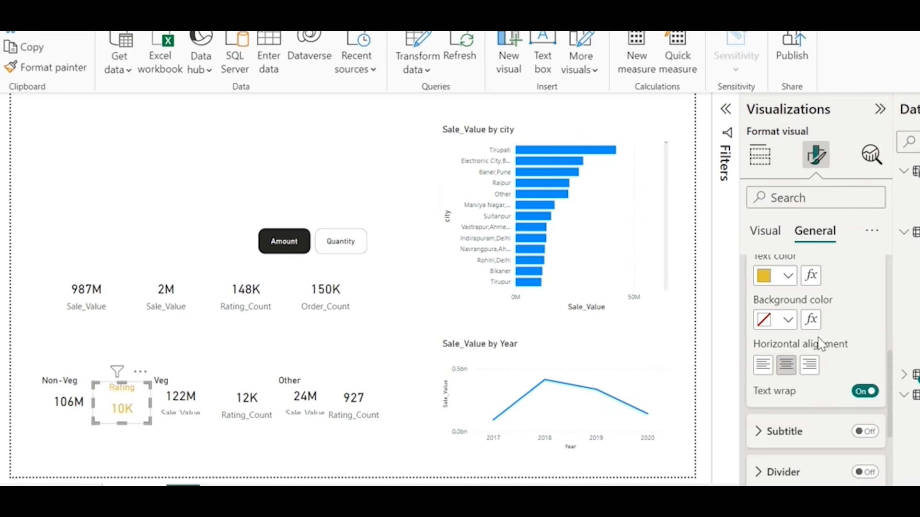
- Set the Non-Veg rating card's title font to Segoe UI Semibold
scroll(823, 343, "up", 4)
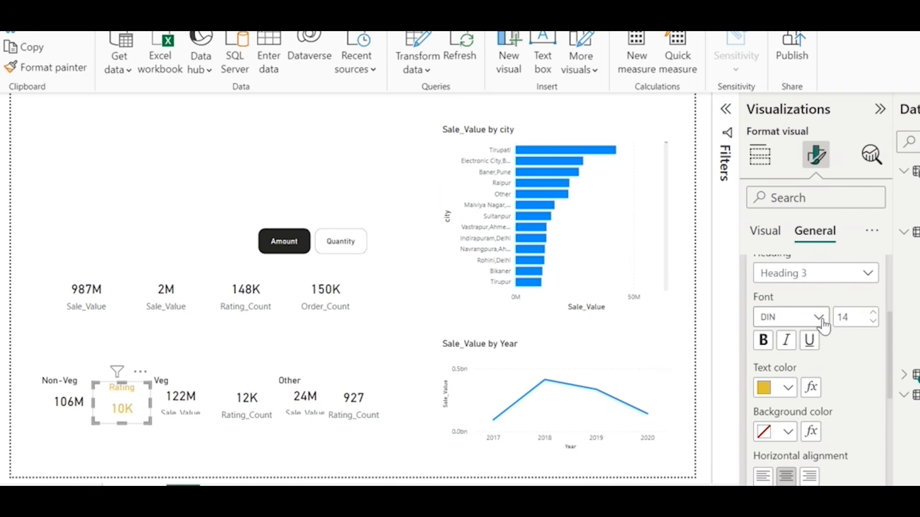
left_click(823, 327)
scroll(817, 261, "down", 5)
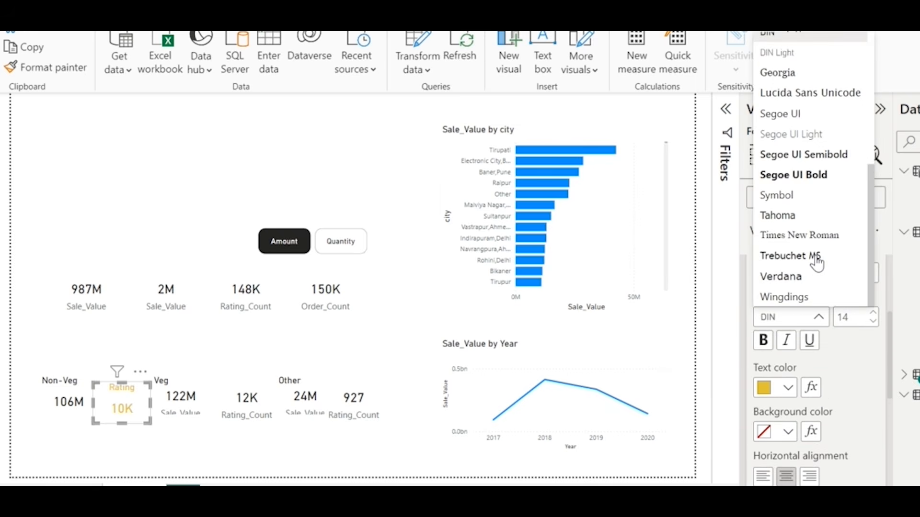
left_click(805, 175)
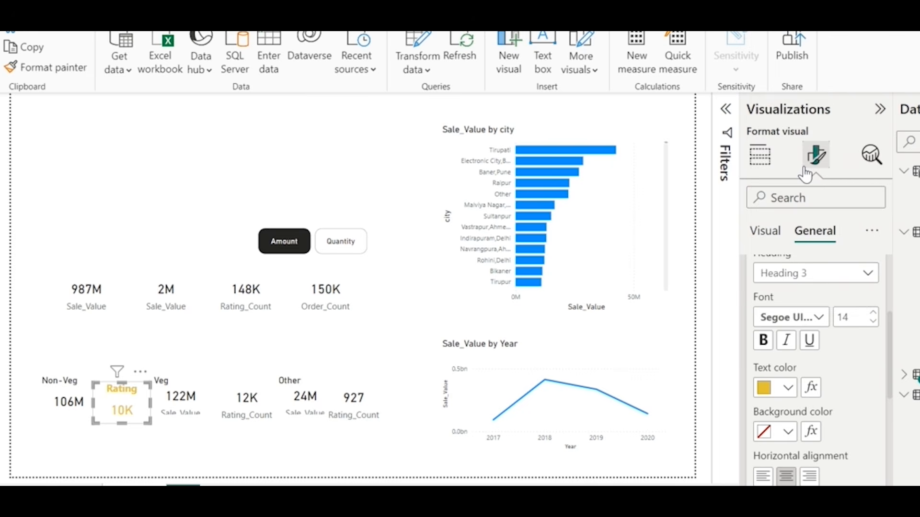
left_click(828, 317)
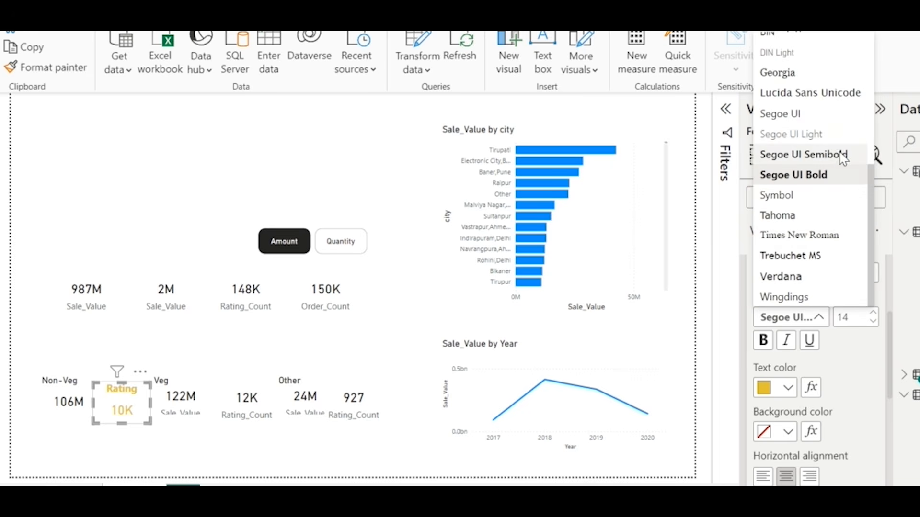
left_click(843, 156)
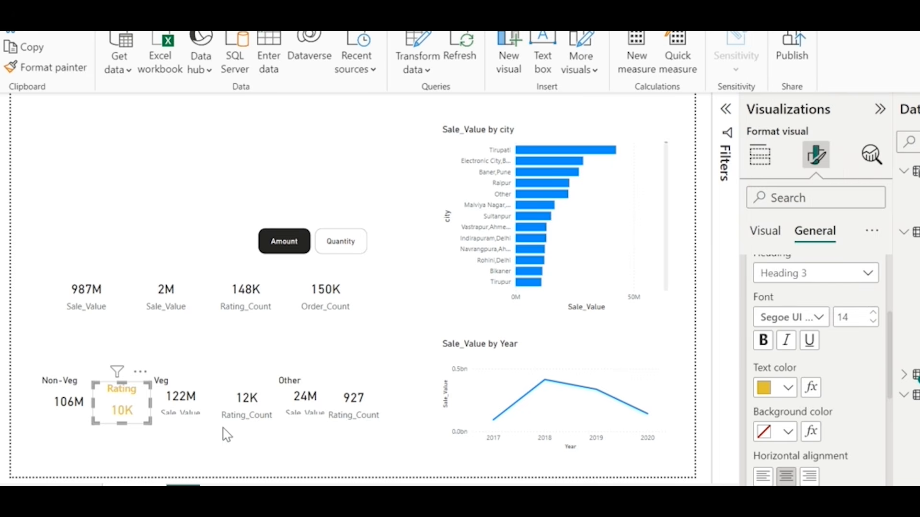
- Set the font of the Non-Veg rating card's callout value to Segoe UI Semibold
left_click(768, 235)
scroll(779, 312, "up", 3)
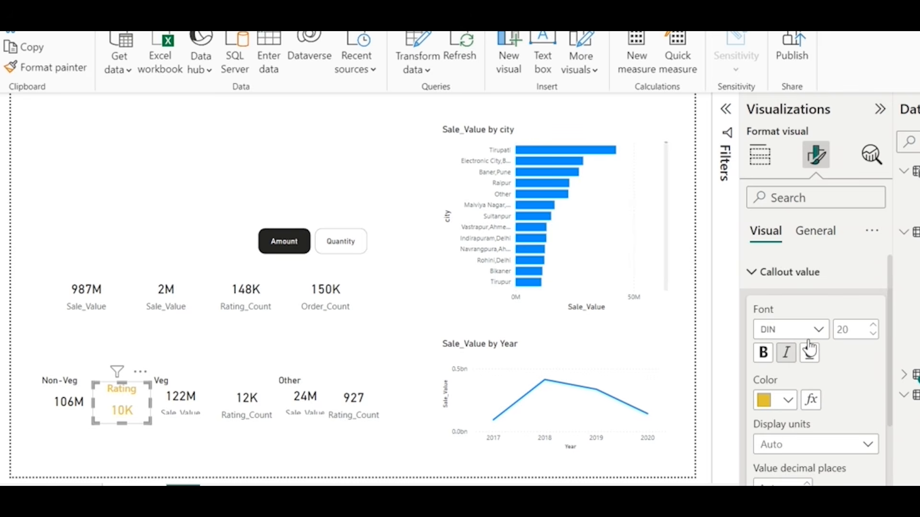
left_click(822, 334)
scroll(800, 187, "down", 5)
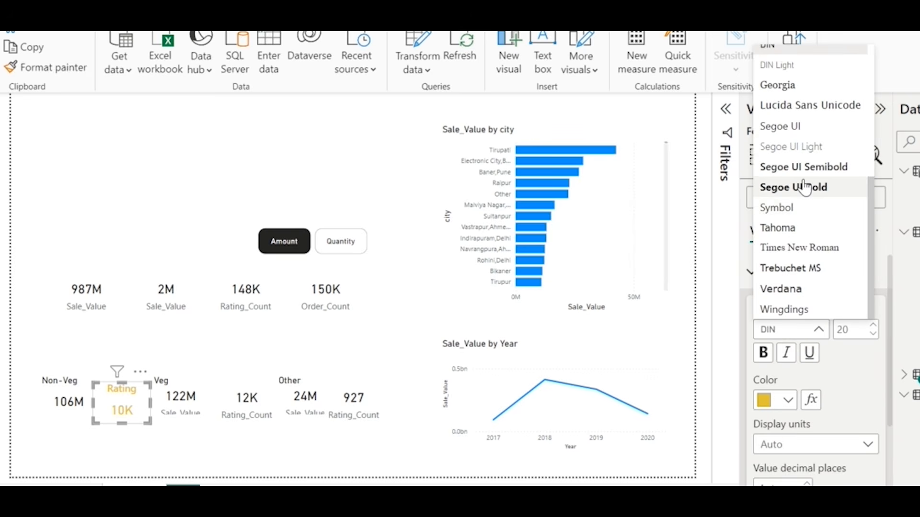
left_click(807, 165)
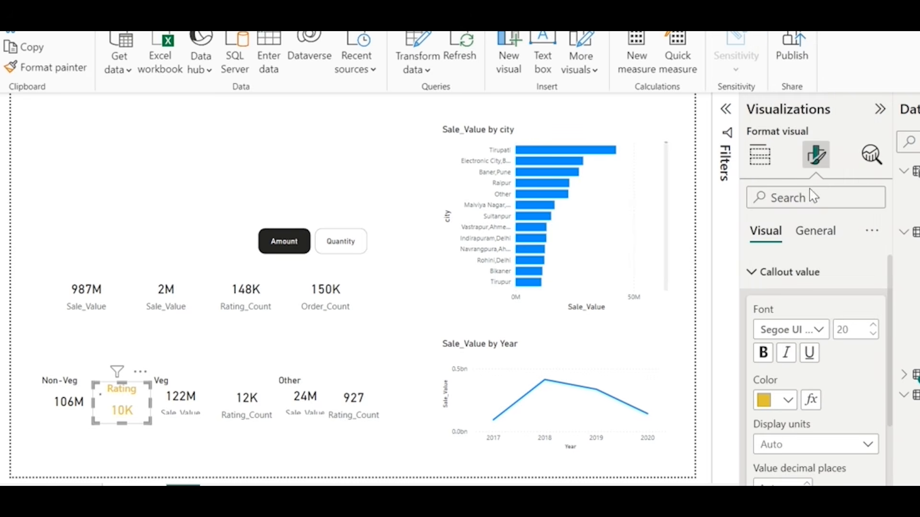
- Reduce the font size of the Non-Veg rating card's callout value to about 11
left_click(873, 334)
left_click(872, 335)
left_click(873, 334)
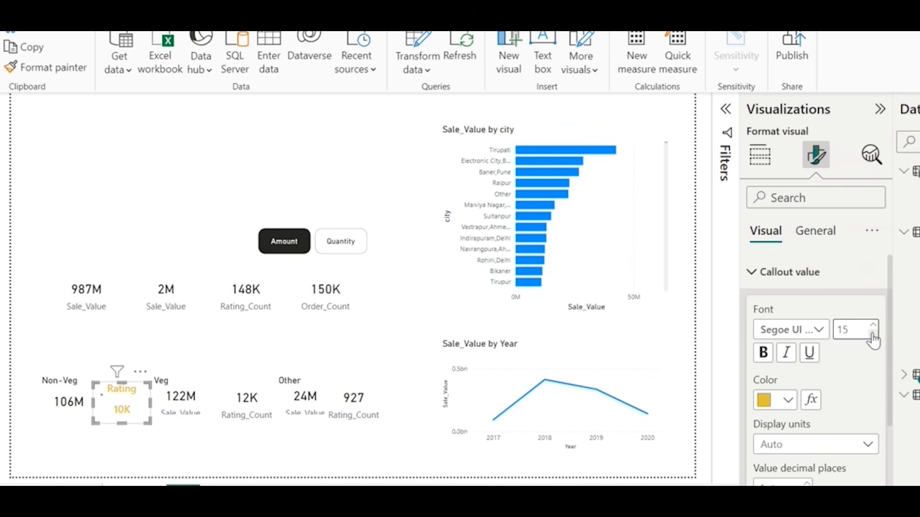
left_click(872, 335)
left_click(872, 334)
left_click(873, 334)
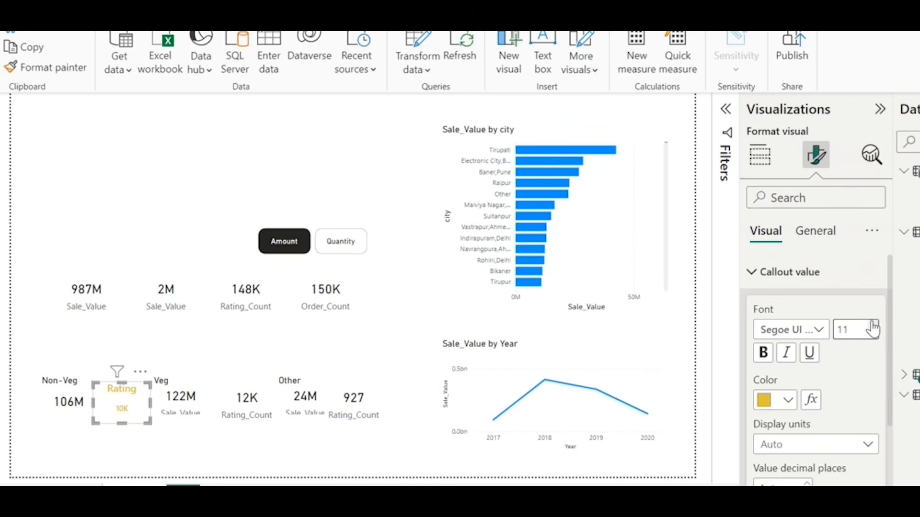
left_click(873, 325)
left_click(872, 324)
- Set the Non-Veg rating title's font size to 11 and shrink the card to fit beside the Non-Veg sales value
left_click(825, 242)
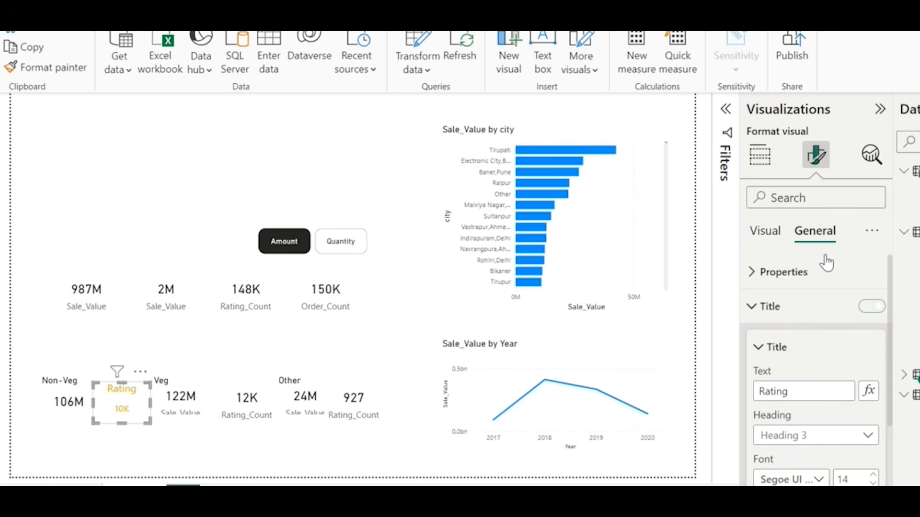
left_click(818, 317)
left_click(817, 317)
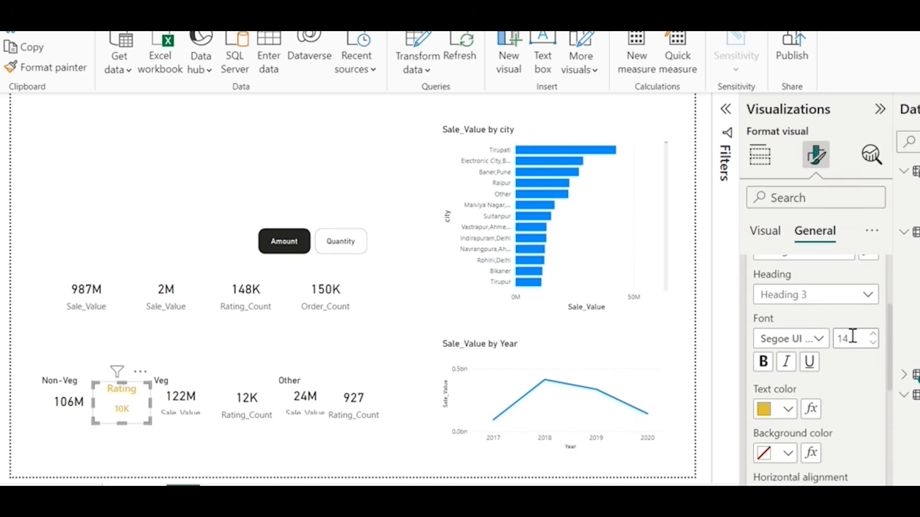
left_click(873, 345)
left_click(872, 345)
left_click(872, 345)
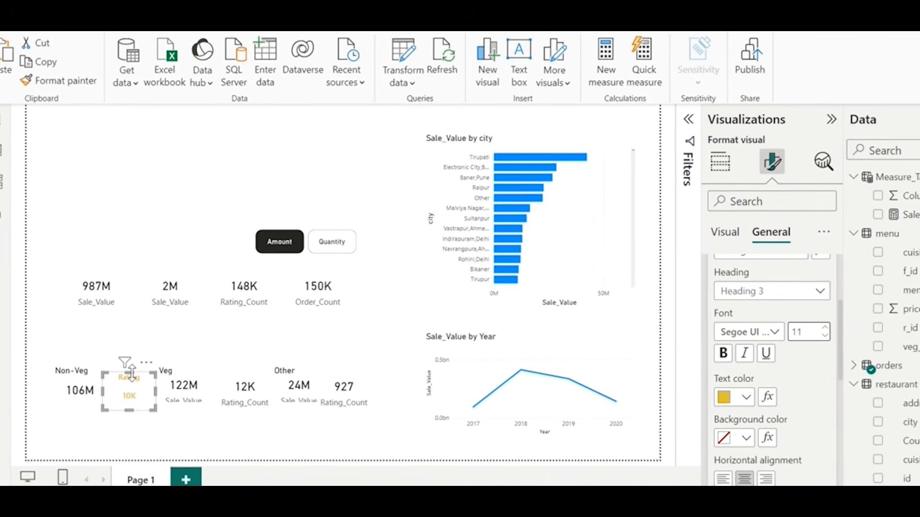
left_click_drag(122, 384, 133, 377)
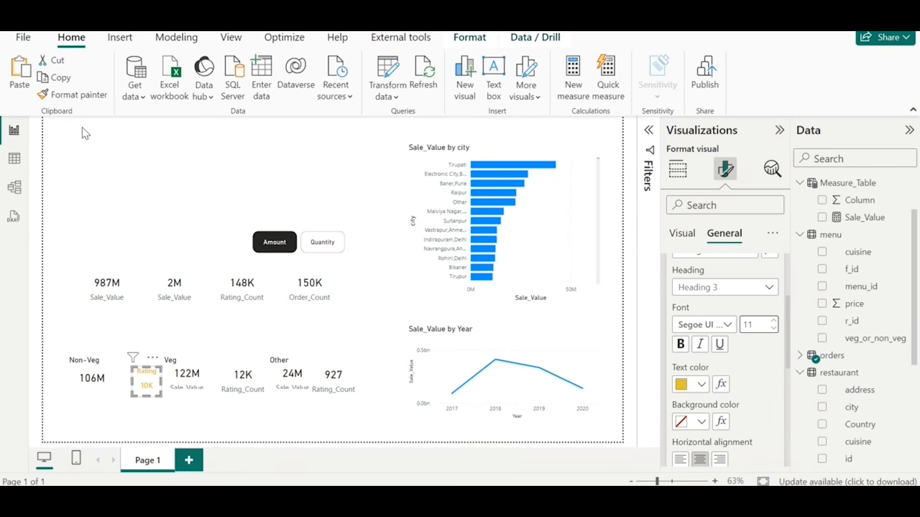
- Copy the Non-Veg rating card's formatting to the Veg and Other rating cards with Format painter
left_click(84, 99)
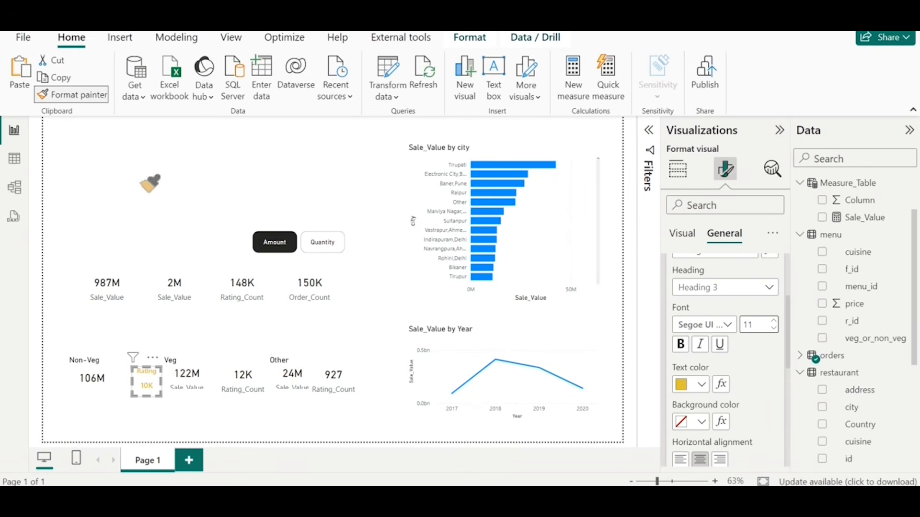
left_click(243, 379)
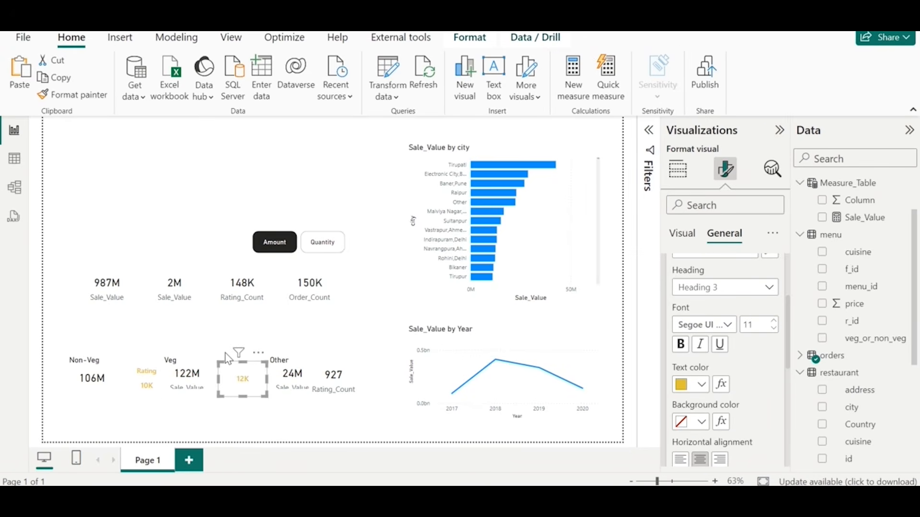
left_click(85, 97)
left_click(349, 386)
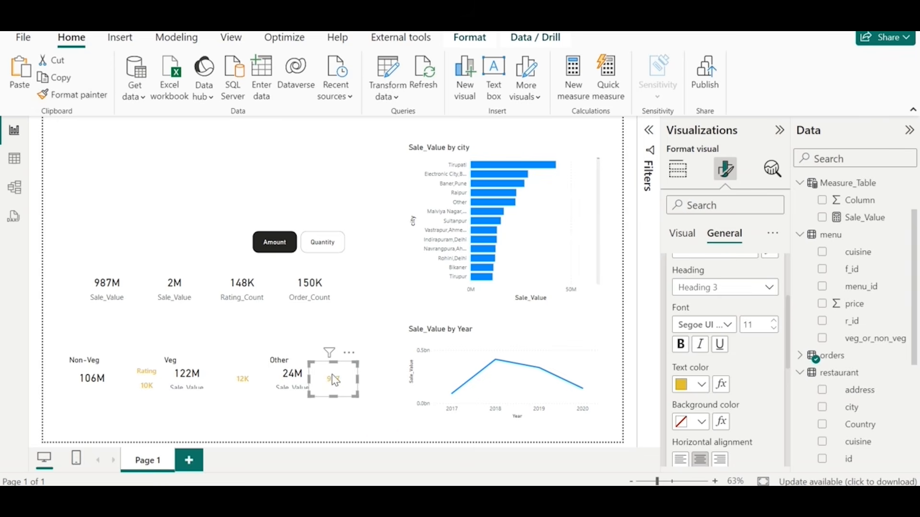
- Set the title text of the Veg rating card to "Rating"
left_click(250, 379)
scroll(726, 302, "up", 3)
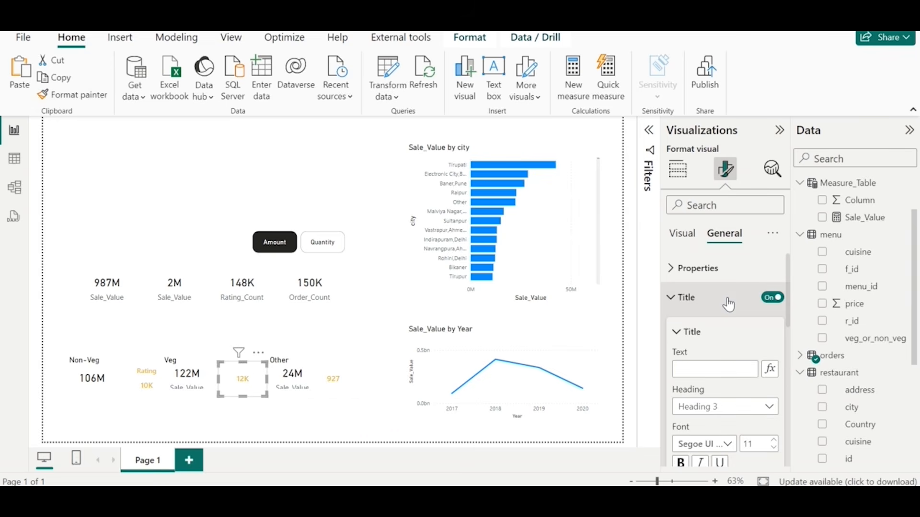
left_click(710, 367)
type("R")
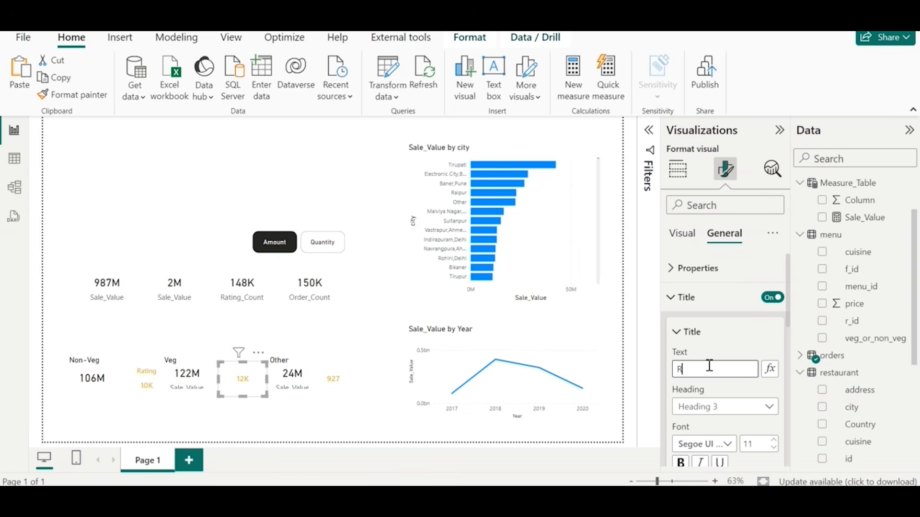
type("atin")
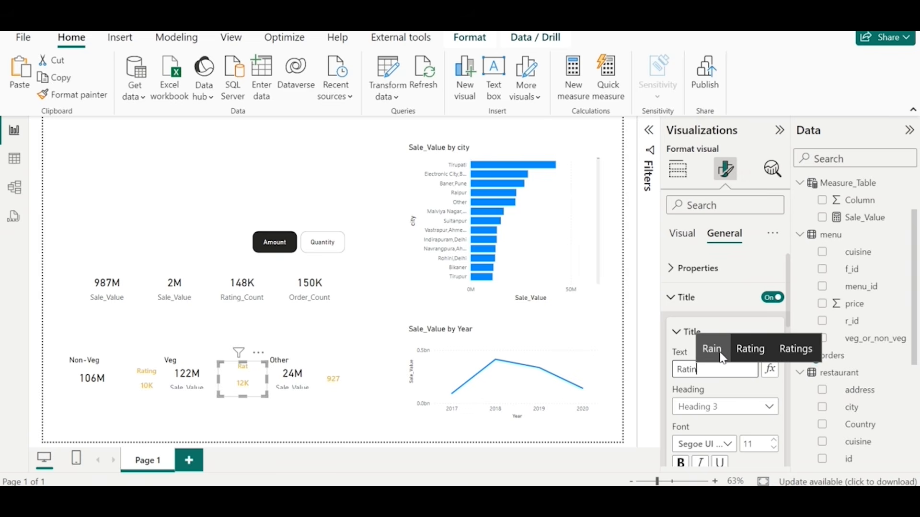
left_click(790, 347)
key("BackSpace")
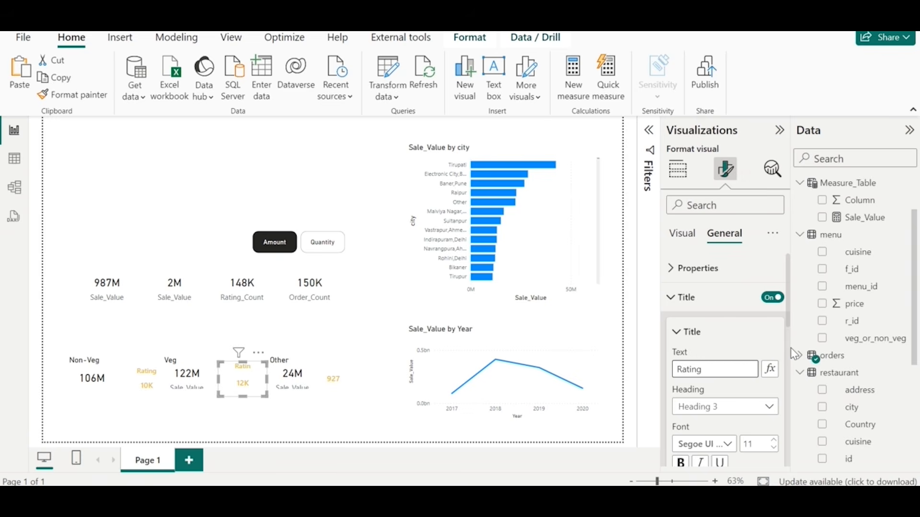
- Review the title font settings of the Non-Veg rating card
mouse_move(236, 364)
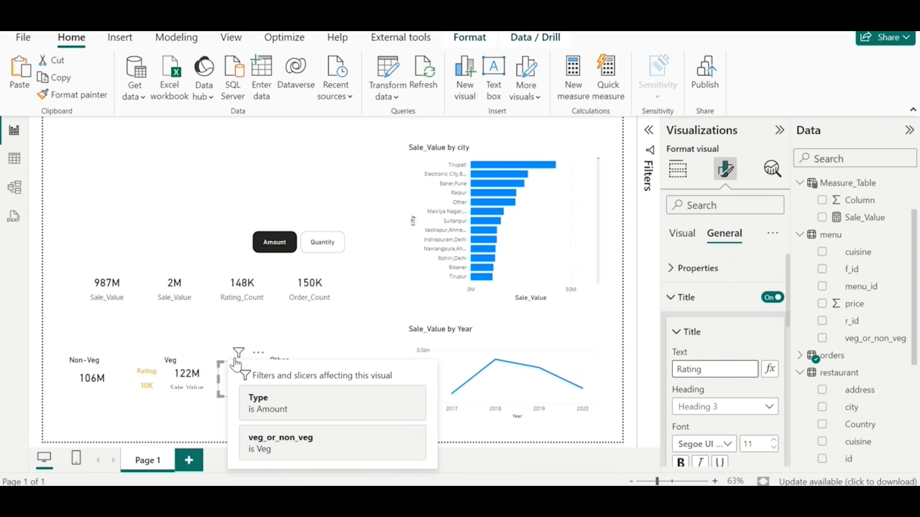
left_click(139, 383)
scroll(731, 379, "down", 3)
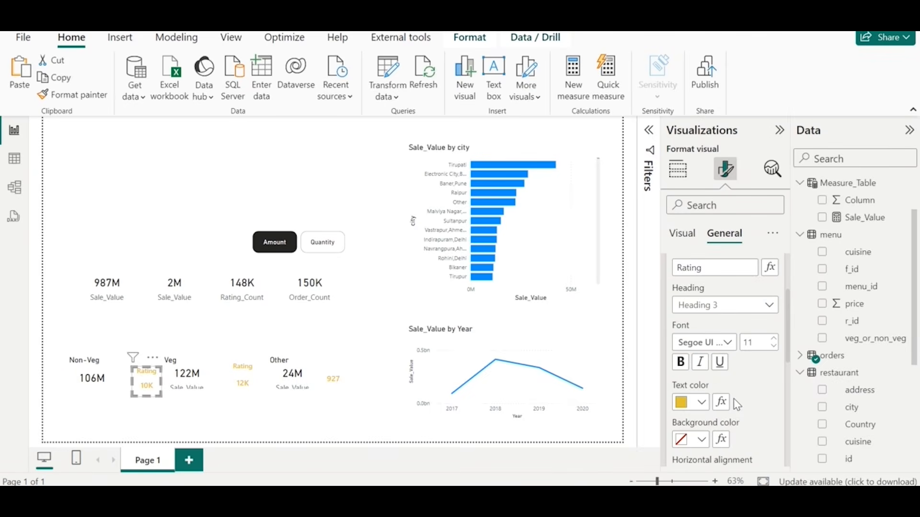
left_click(729, 336)
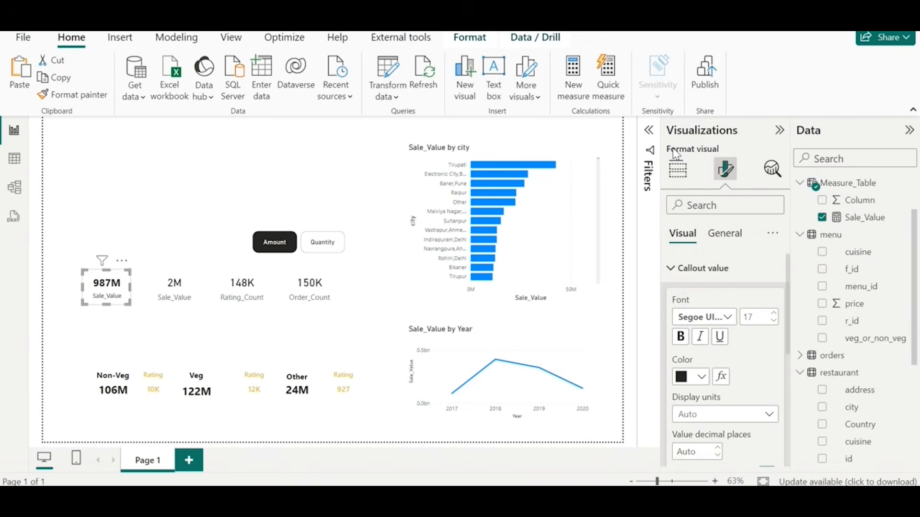
- Rename the Sale_Value field in the 987M card to "Amount"
left_click(677, 169)
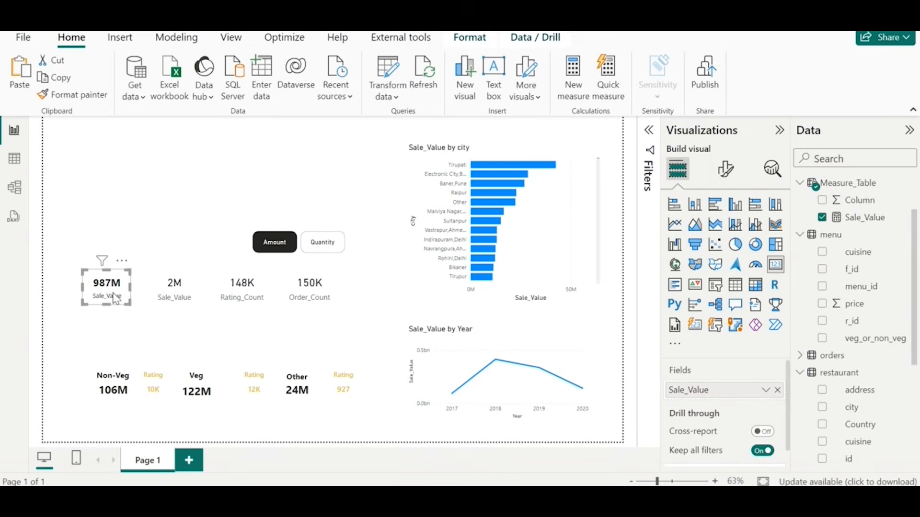
double_click(689, 390)
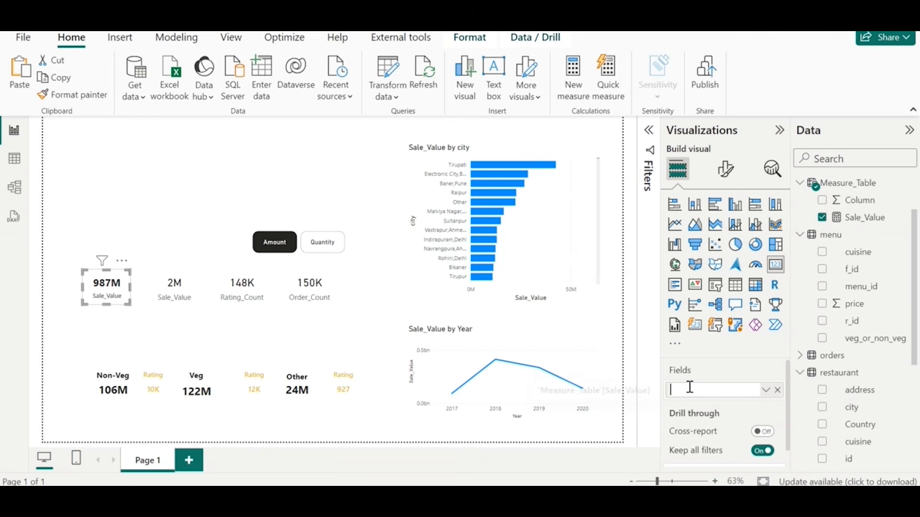
type("Amount of")
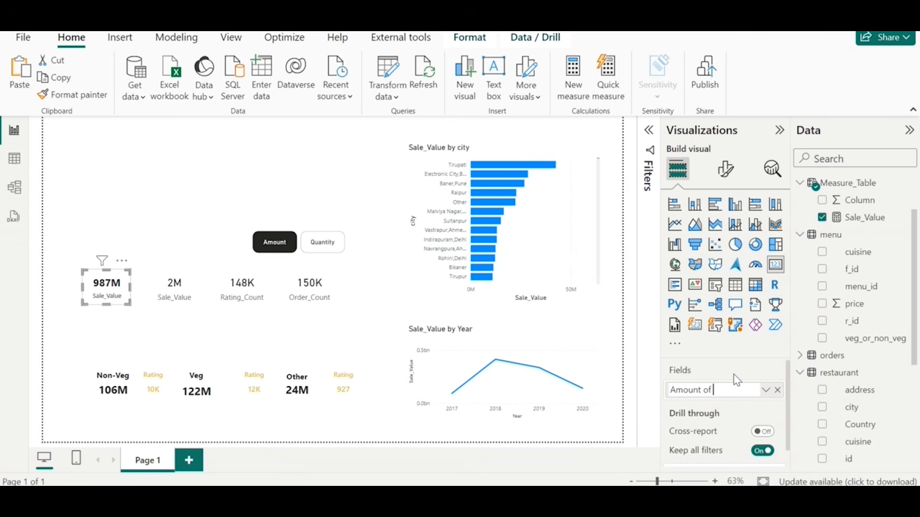
key("BackSpace")
key("Return")
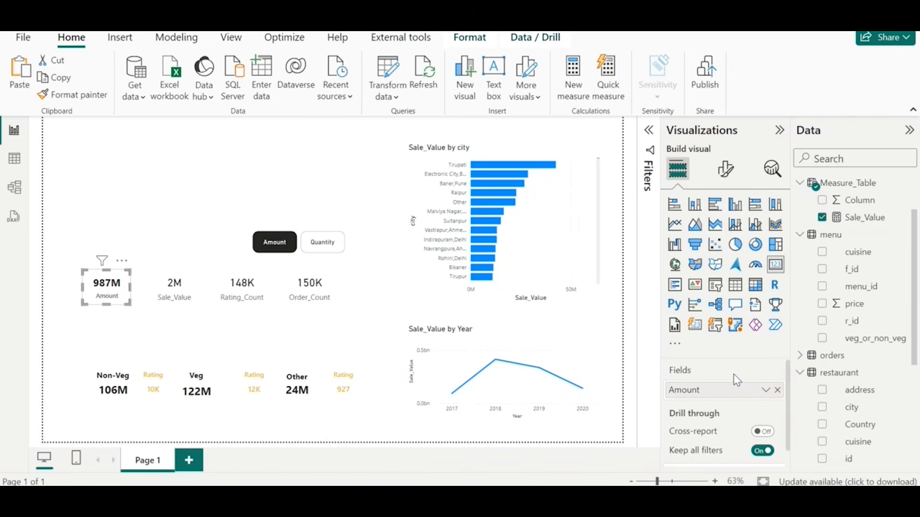
- Copy the Amount card's formatting to the 2M Sale_Value, Rating_Count and Order_Count cards with Format painter
left_click(93, 94)
left_click(184, 285)
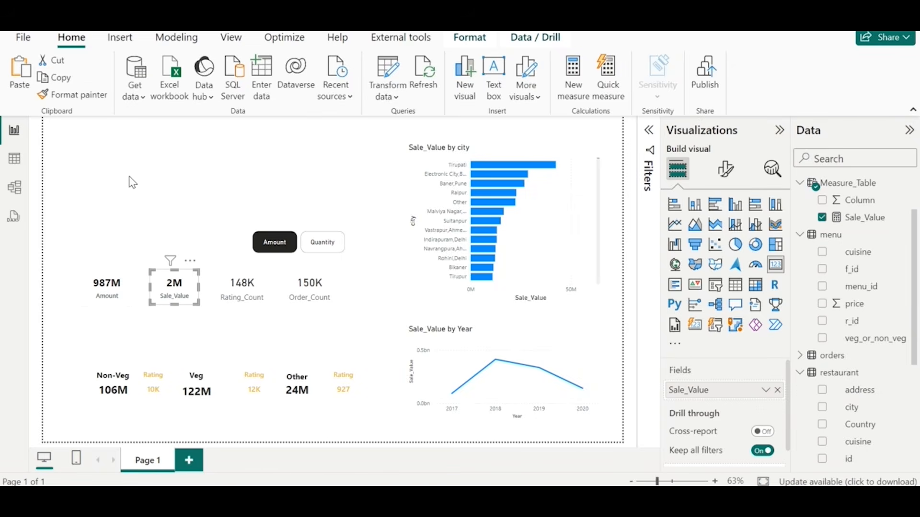
left_click(92, 95)
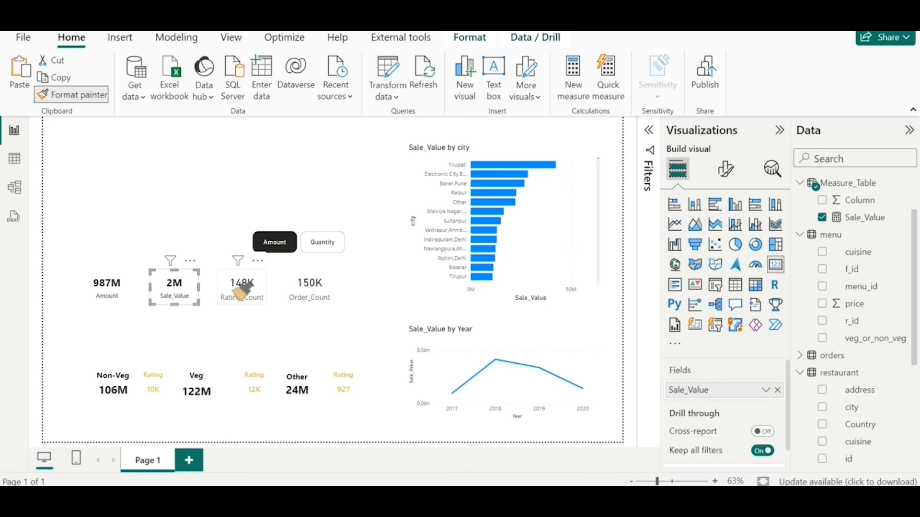
left_click(237, 285)
left_click(101, 103)
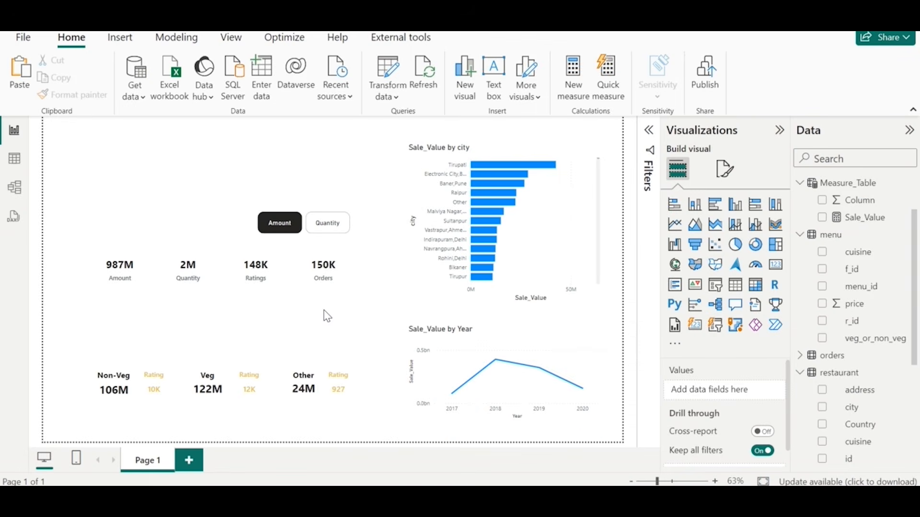
- Switch the sale type slicer between Quantity and Amount to check how its selection behaves
left_click(320, 231)
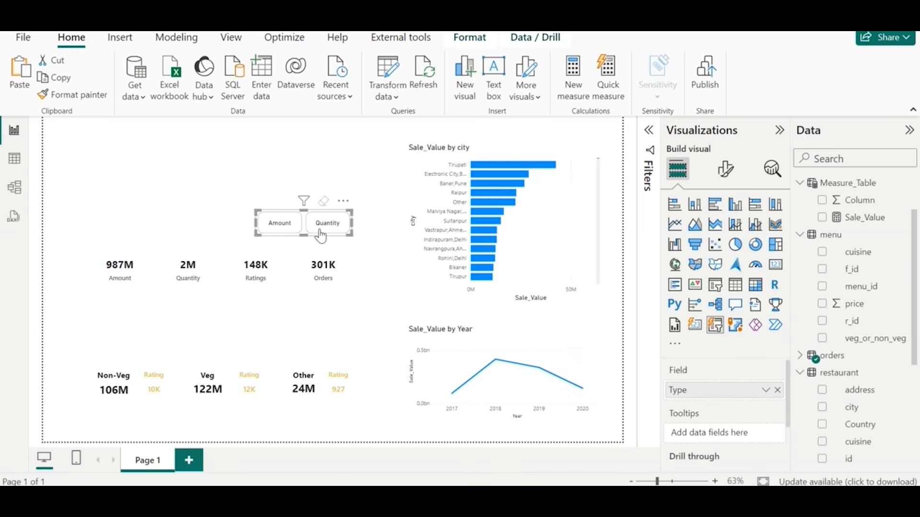
left_click(320, 232)
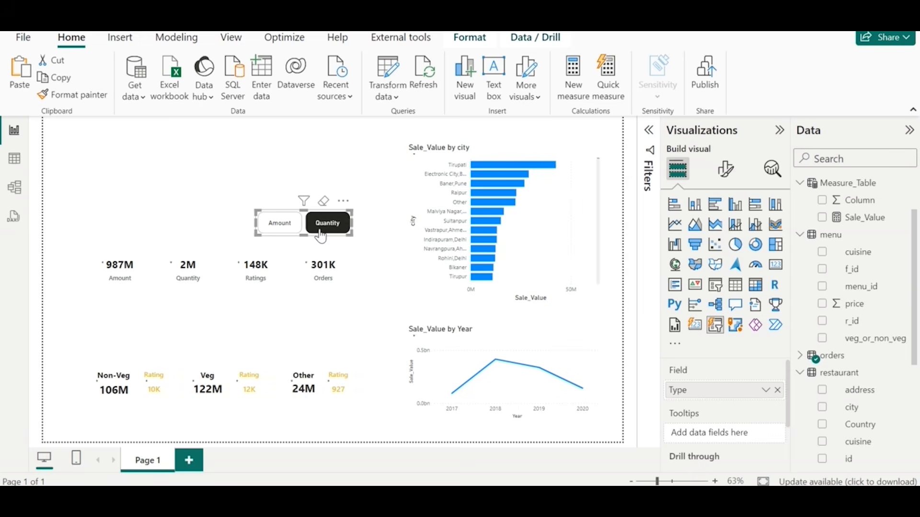
left_click(279, 230)
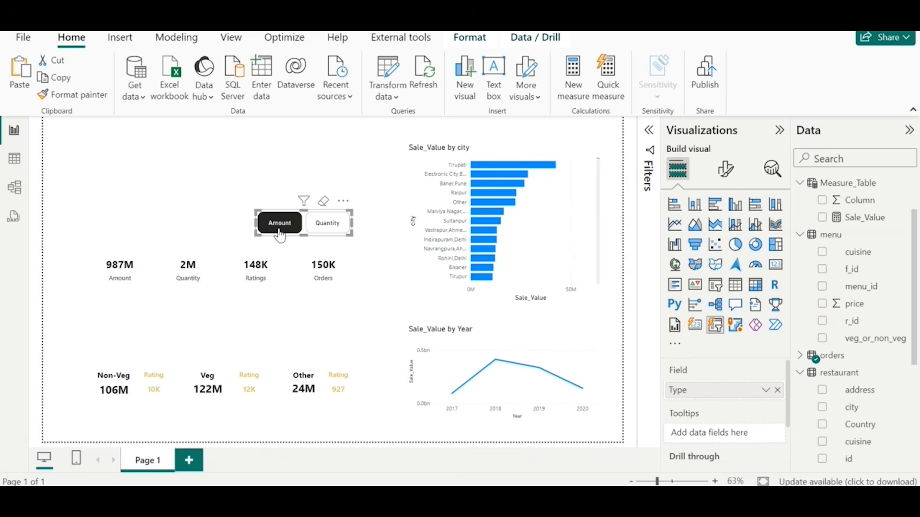
- Turn on Force selection in the Amount/Quantity slicer's selection settings
left_click(726, 168)
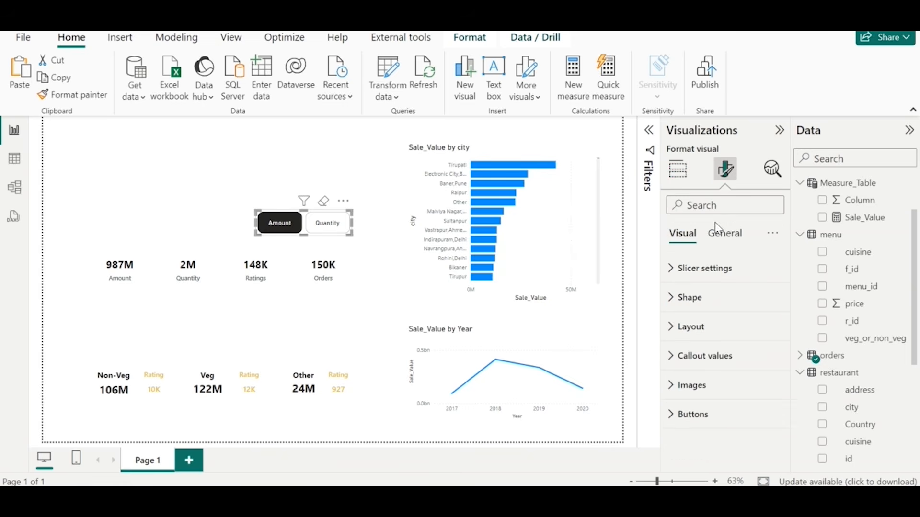
left_click(705, 270)
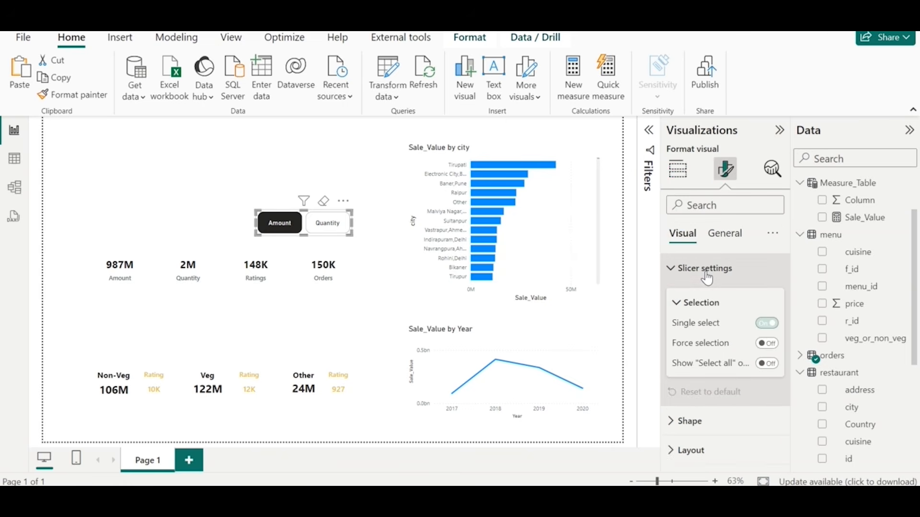
left_click(769, 343)
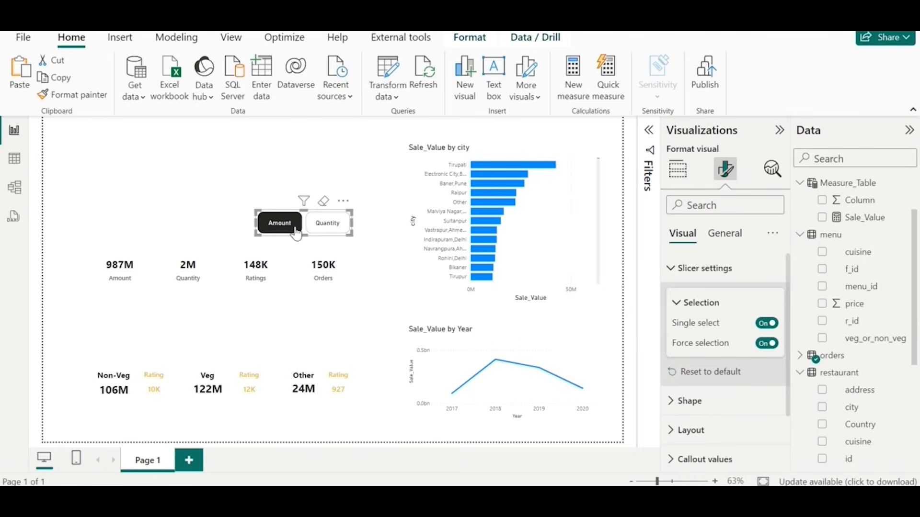
- Test the forced selection by alternating the slicer between Quantity and Amount
left_click(326, 224)
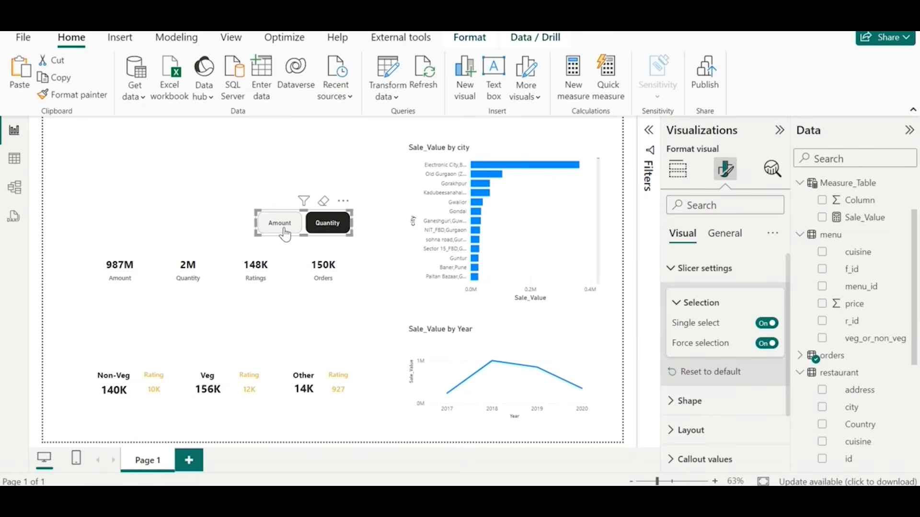
left_click(283, 224)
left_click(327, 223)
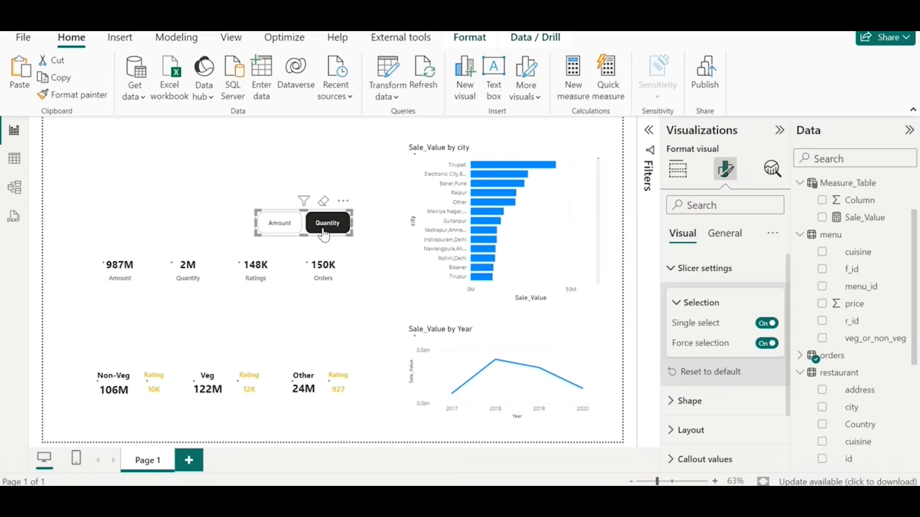
left_click(219, 196)
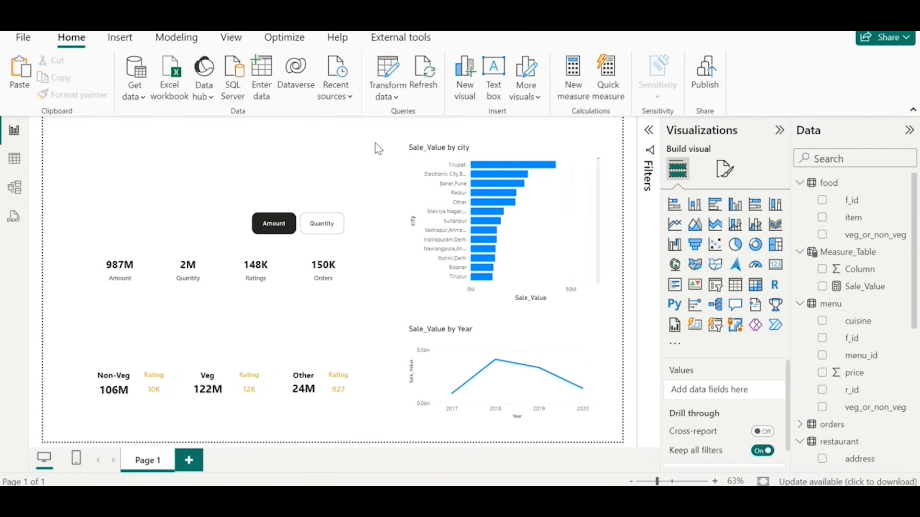
- Examine how the Top 5, Top 10, Top 20 and Top 50 options filter the city chart in the reference Zamato Dashboard
mouse_move(425, 468)
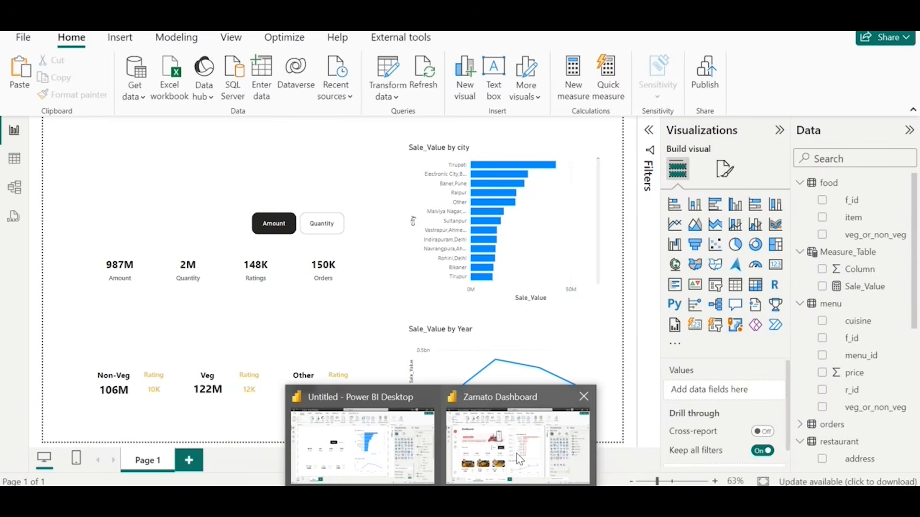
left_click(518, 459)
left_click(422, 229)
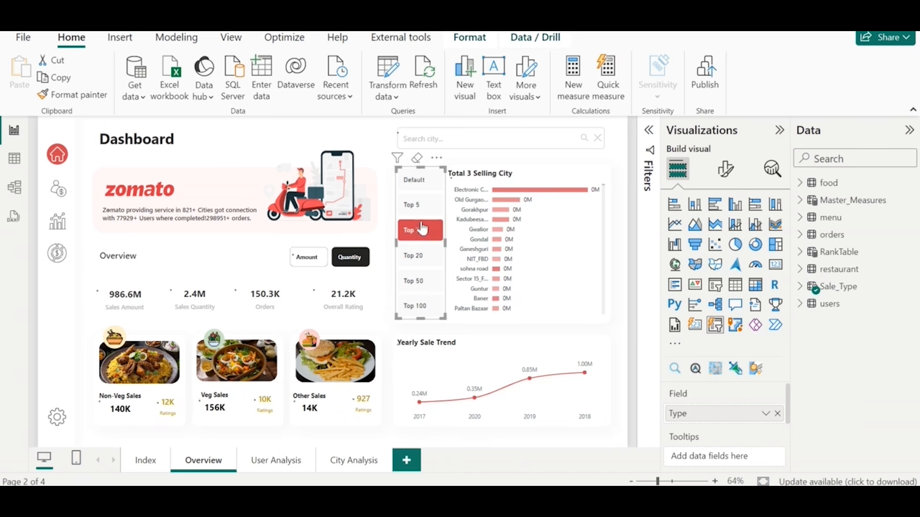
left_click(422, 257)
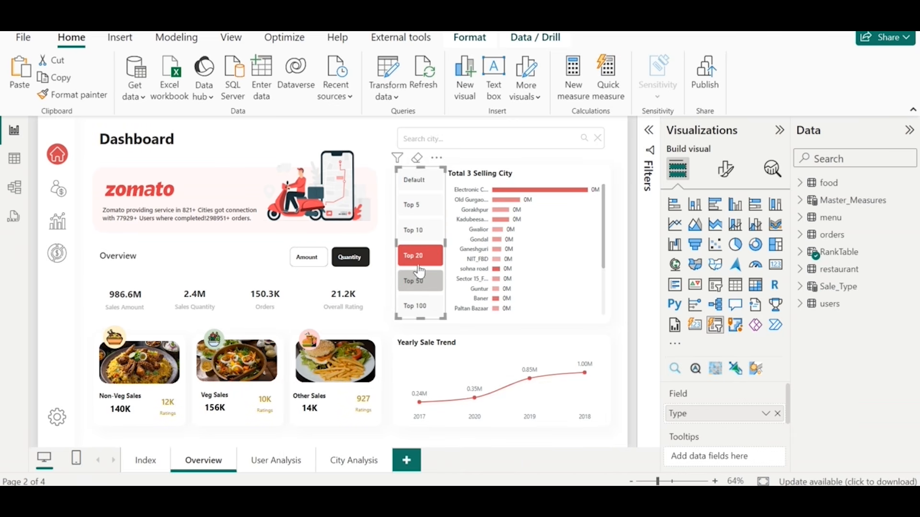
left_click(420, 282)
left_click(420, 206)
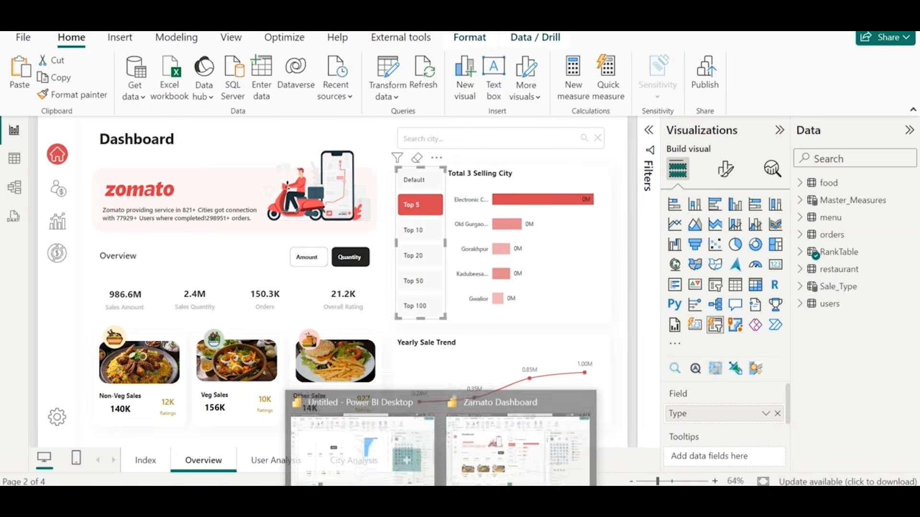
left_click(384, 447)
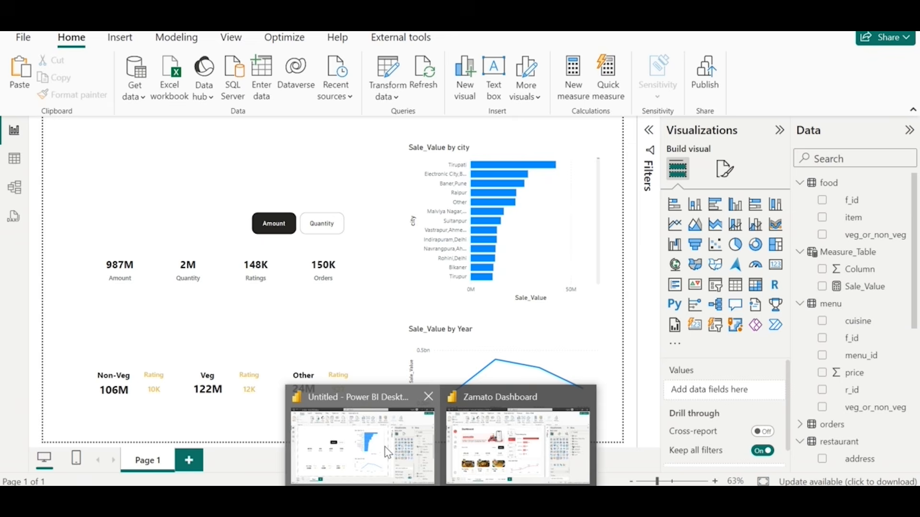
- Add a new measure named TopN_Sale to Measure_Table and begin its formula with the Rank function
right_click(822, 250)
left_click(758, 276)
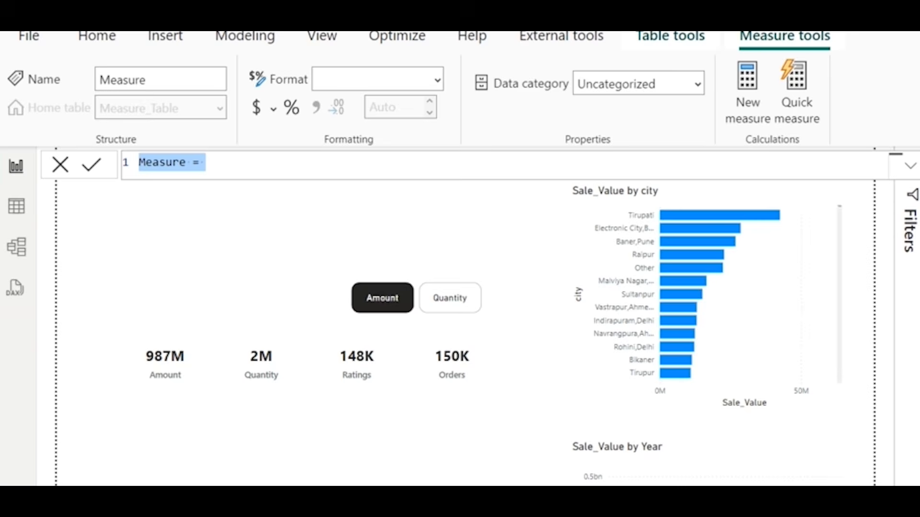
type("R")
key("BackSpace")
type("T")
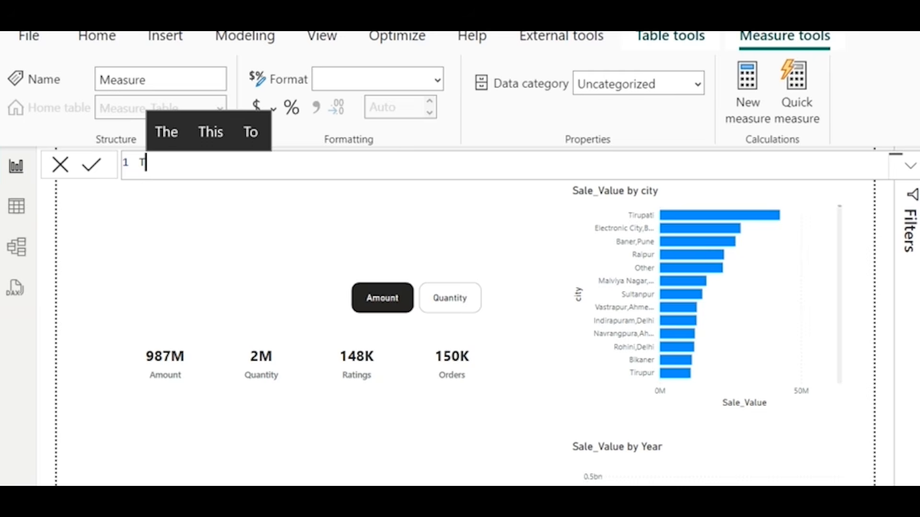
type("op_N_")
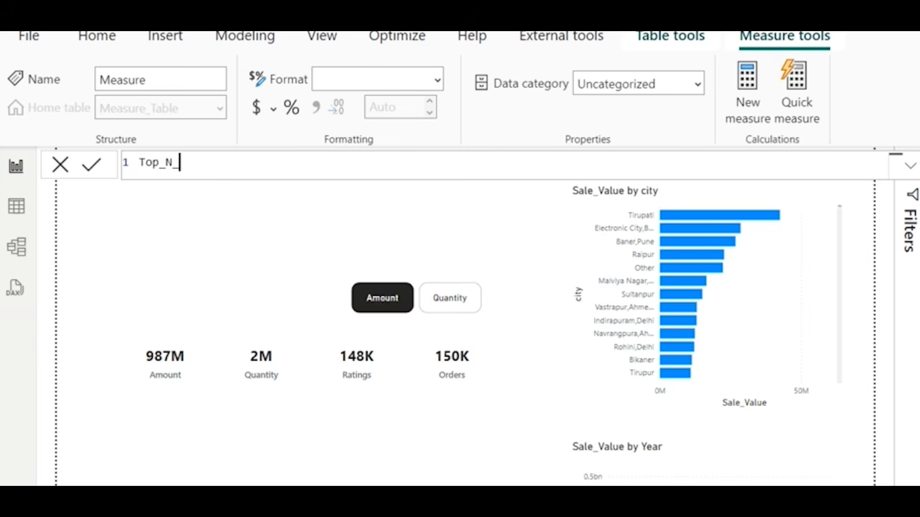
key("BackSpace")
key("BackSpace")
key("BackSpace")
type("N_Sale = Rank")
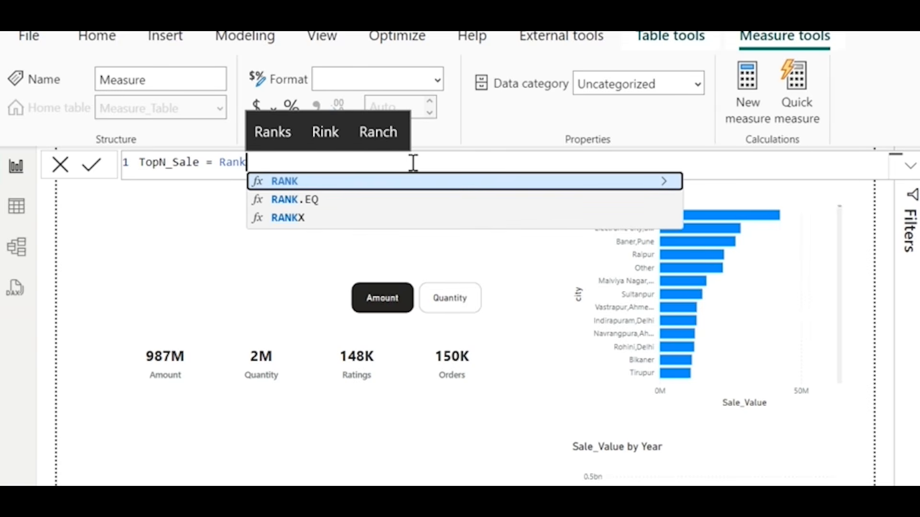
- Enter ALL(orders[city]) as the first argument of the ranking function, followed by a comma for the next argument
left_click(402, 219)
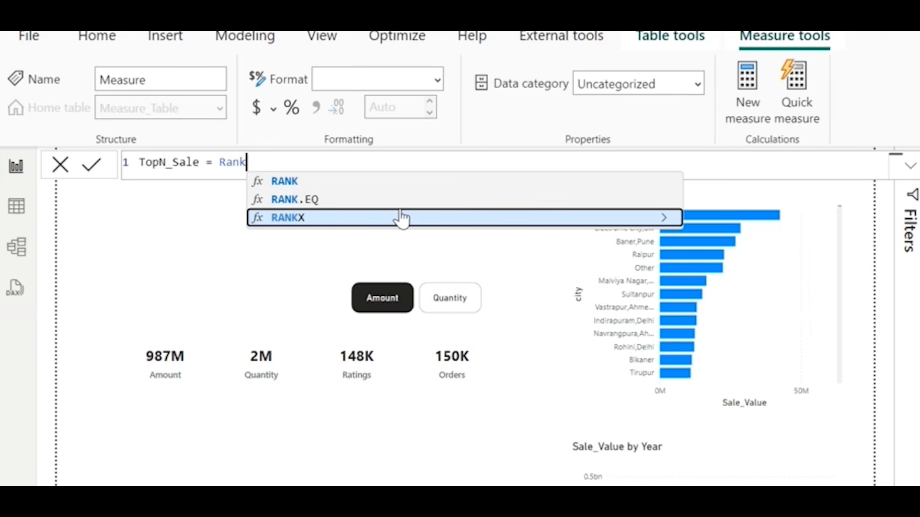
left_click(665, 219)
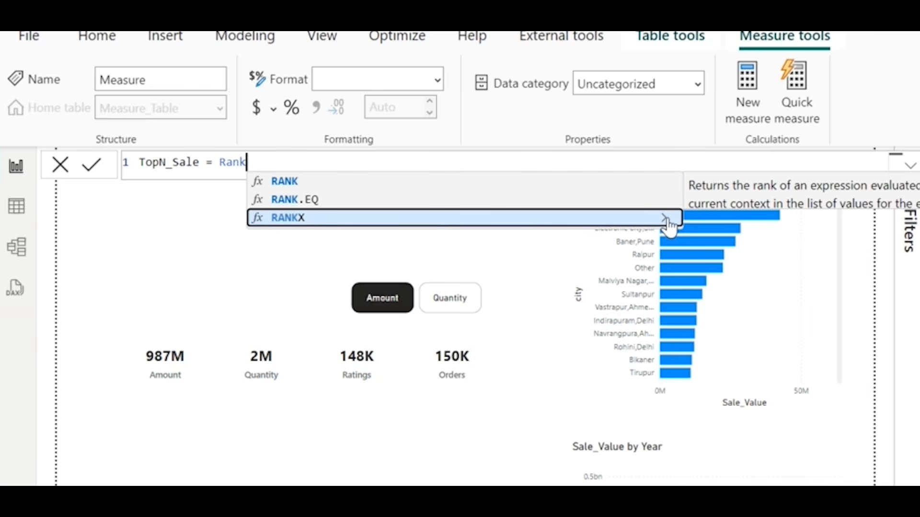
scroll(762, 201, "up", 1)
type("(")
key("Escape")
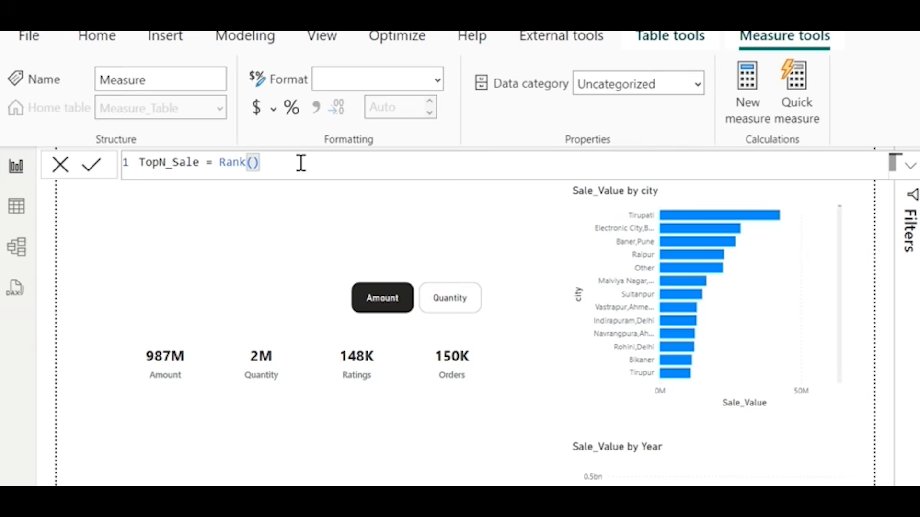
type("all")
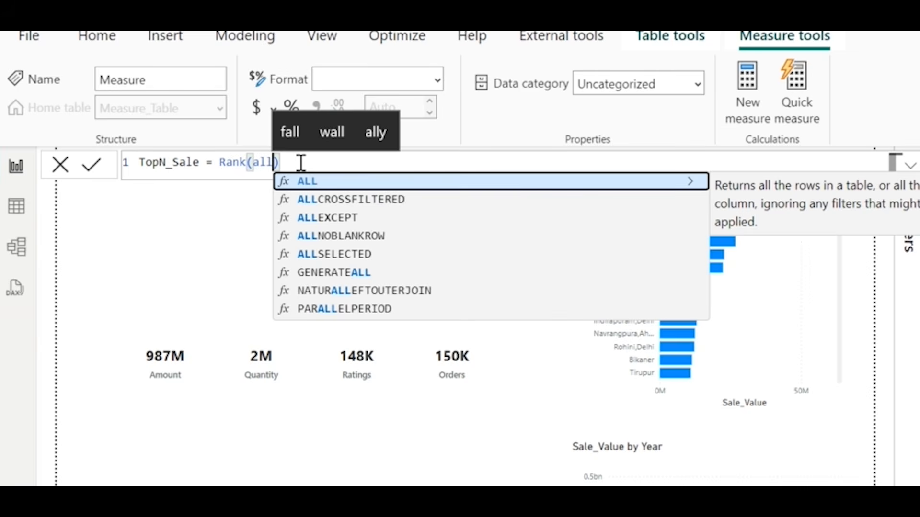
type("(o")
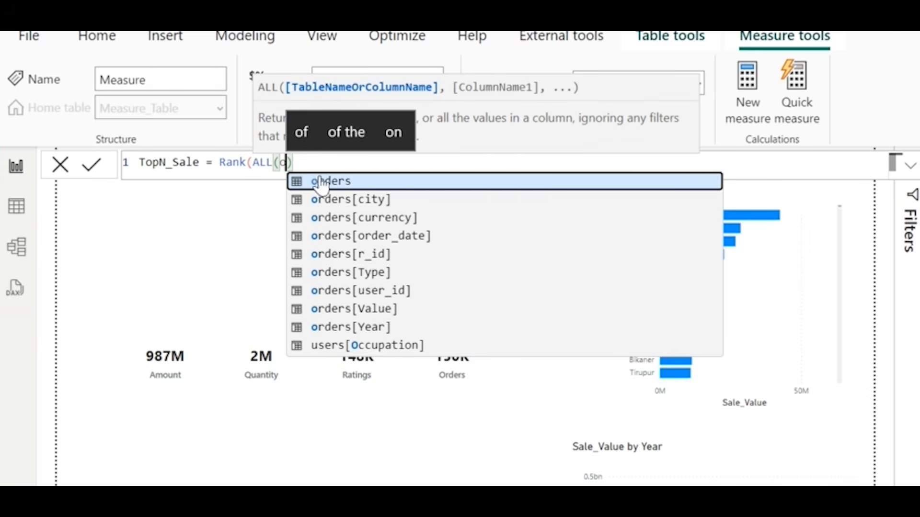
left_click(375, 196)
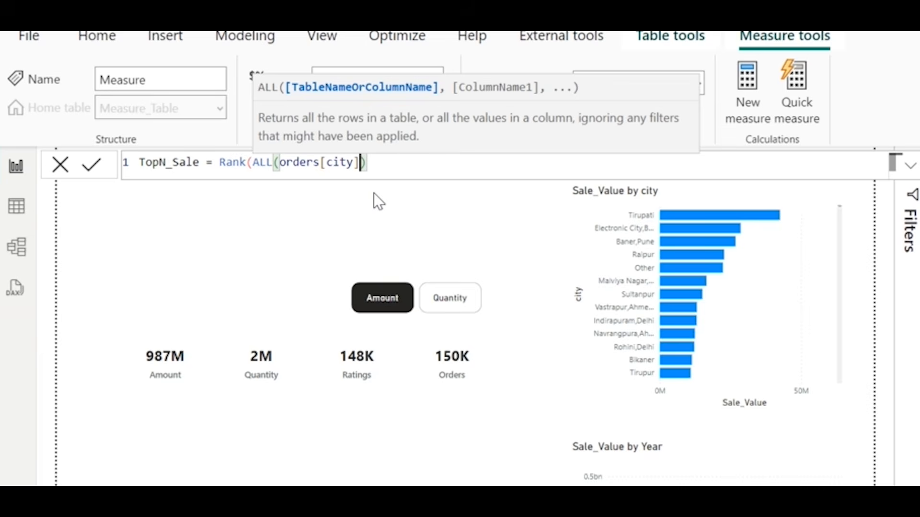
type(")")
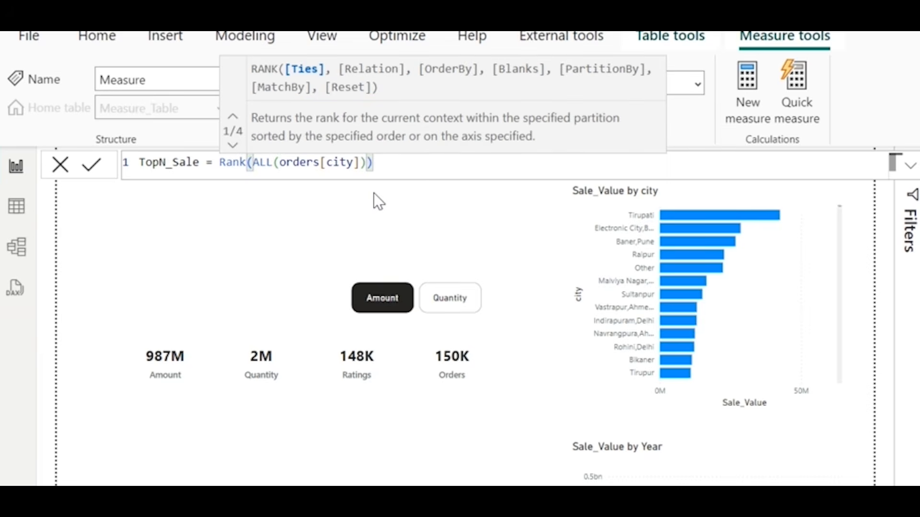
type(",")
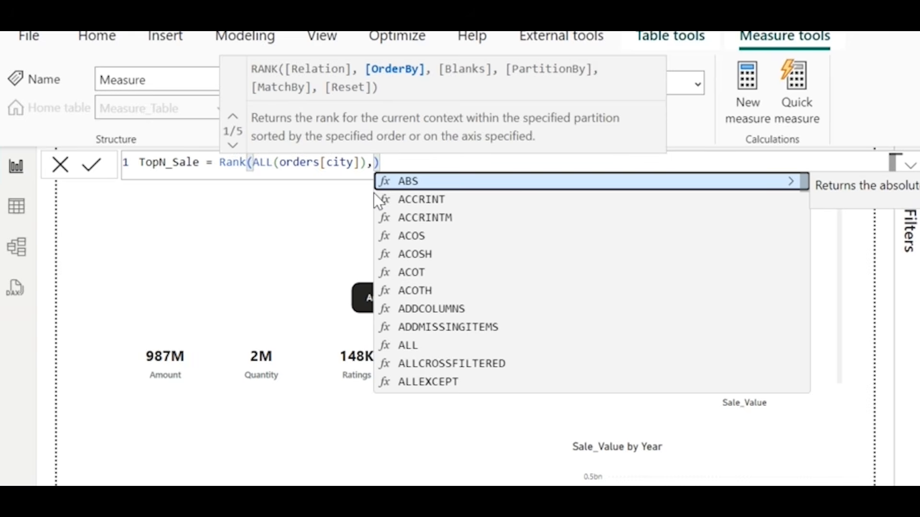
- Change the function name in the TopN_Sale formula from Rank to Rankx
left_click(388, 161)
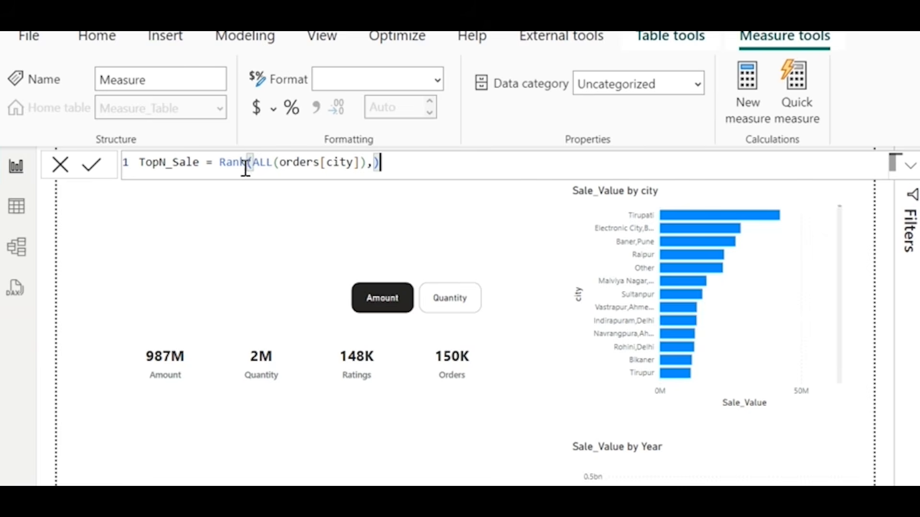
left_click(246, 165)
type("x")
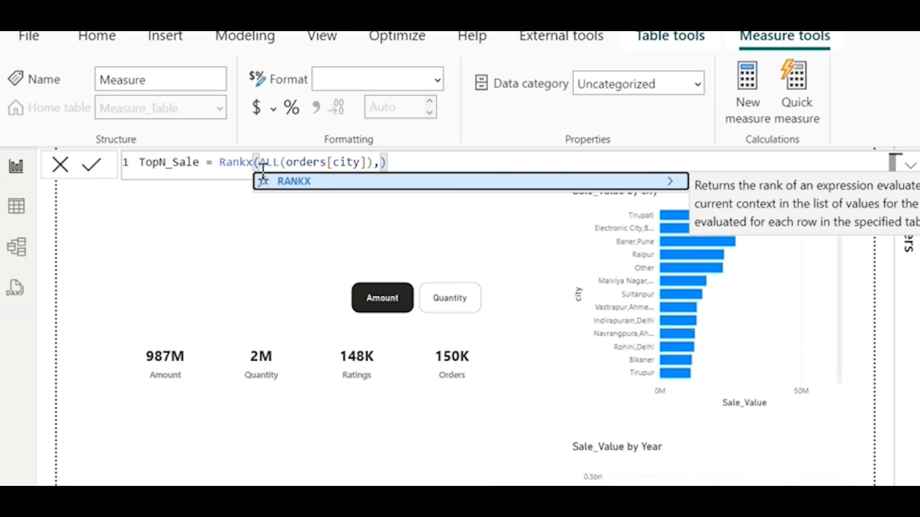
- Complete the function name as RANKX in the TopN_Sale formula and enter [Sale_Value] as its expression argument
left_click(294, 185)
left_click(275, 162)
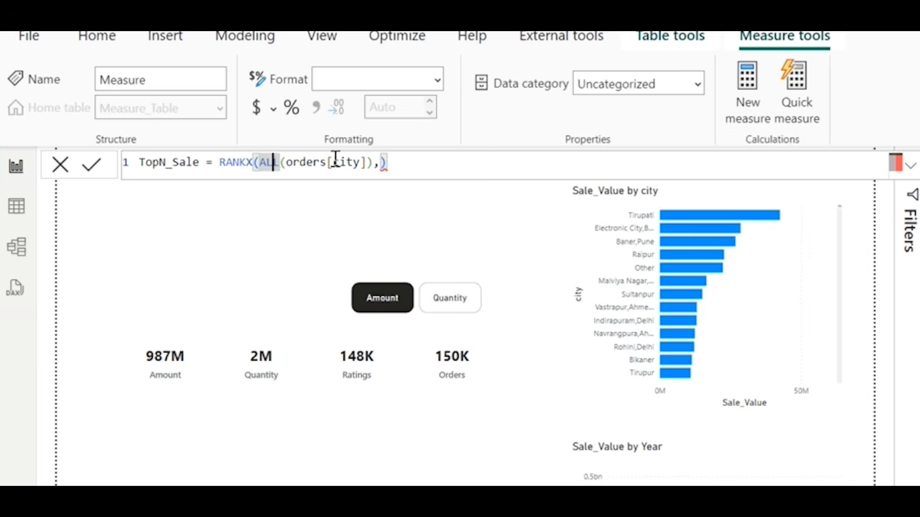
left_click(381, 161)
type("S")
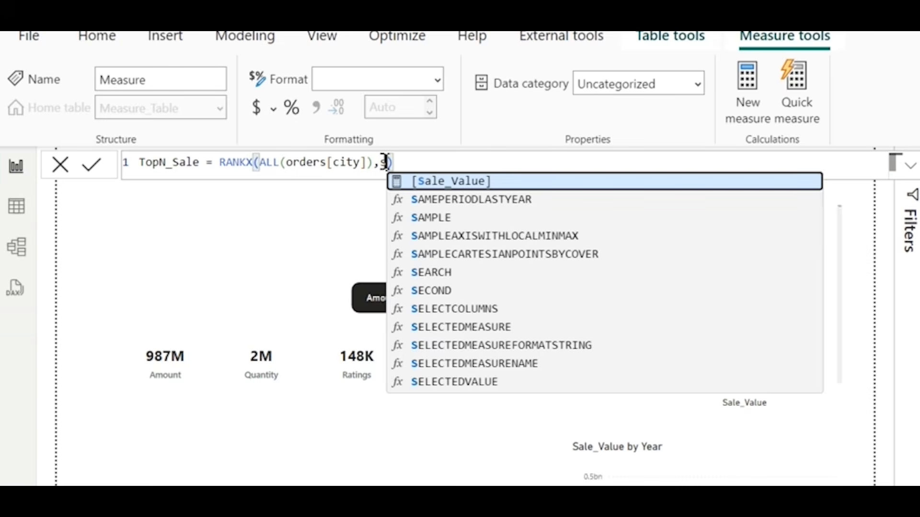
type("a")
key("Tab")
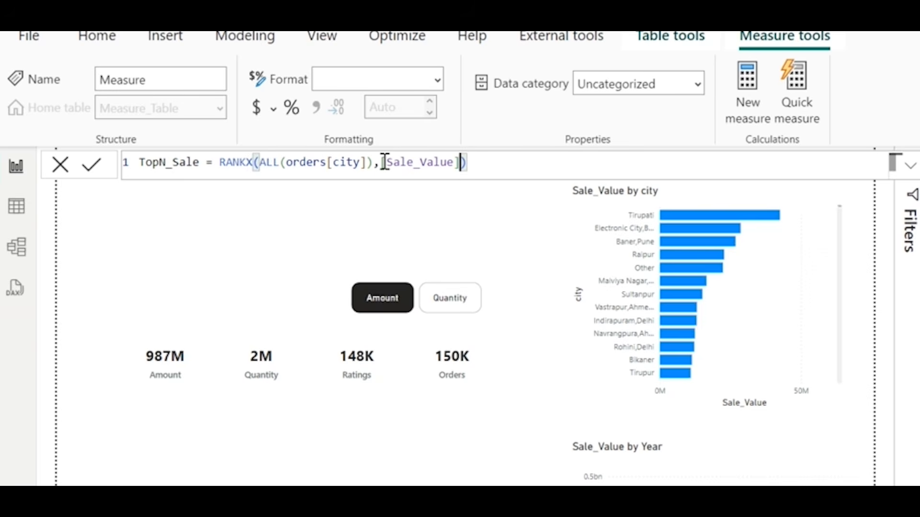
- Leave the RANKX value argument empty, set the order to DESC, and commit the TopN_Sale measure
type(",,")
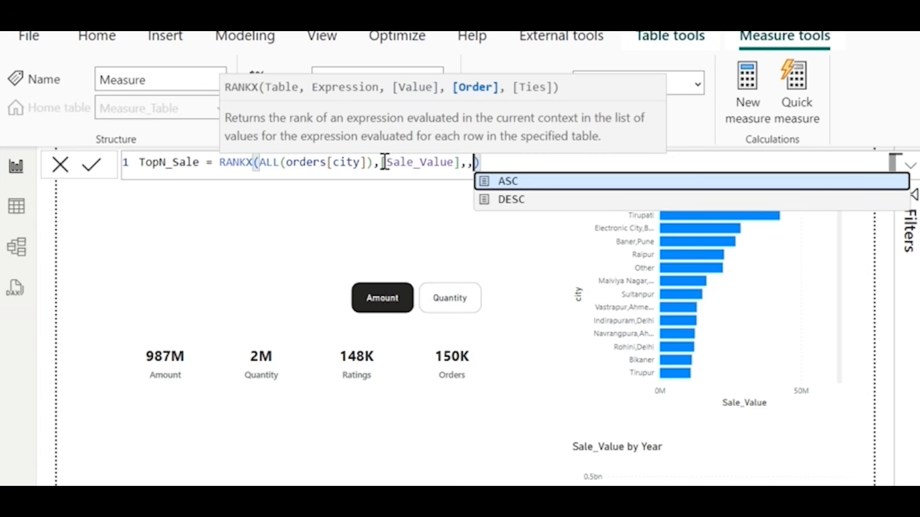
type("DESC")
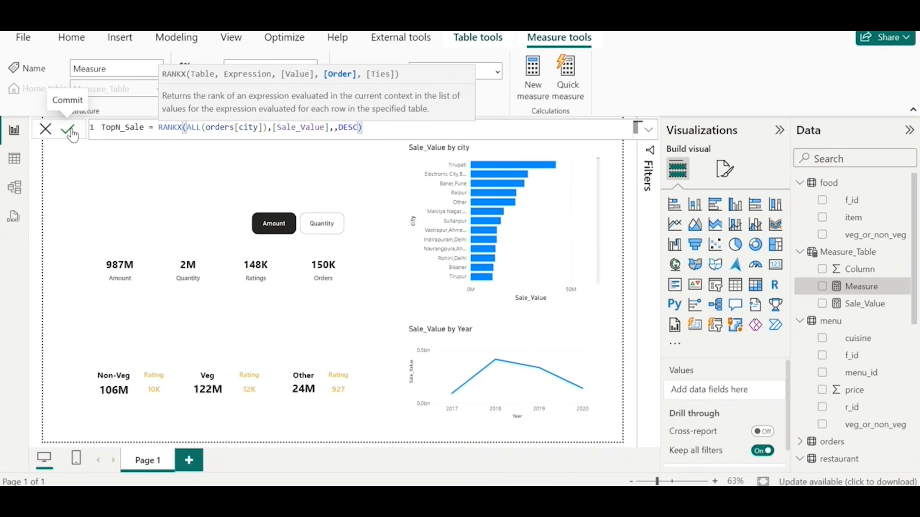
left_click(71, 132)
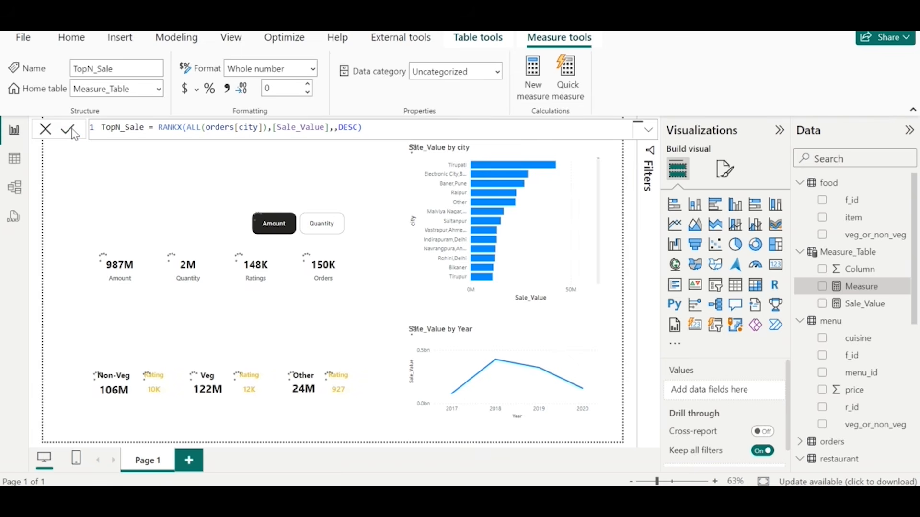
left_click(46, 130)
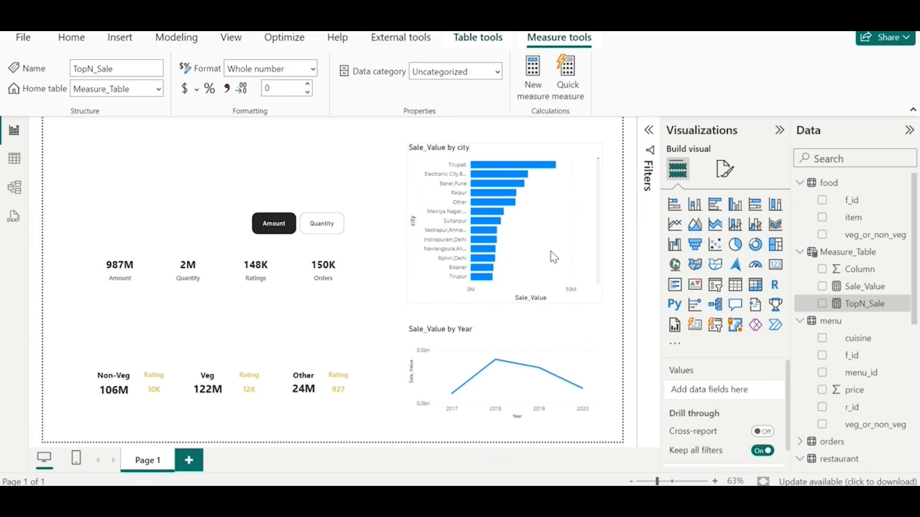
- Replace Sale_Value with TopN_Sale on the city bar chart's X-axis and check the ranks of the cities
left_click(553, 257)
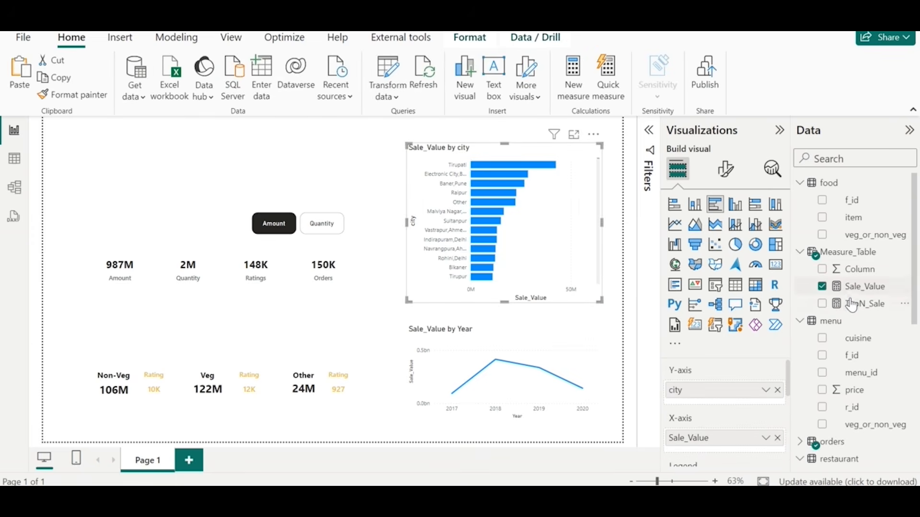
left_click_drag(852, 306, 728, 438)
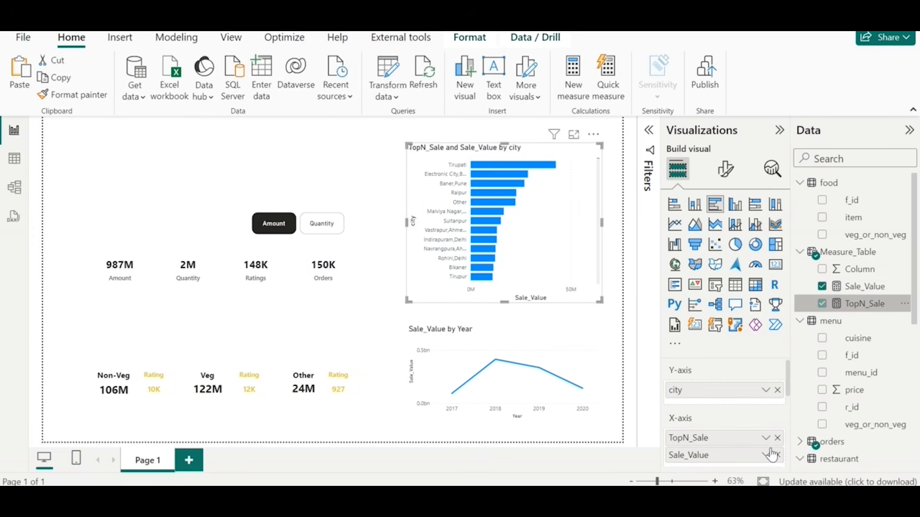
left_click(777, 455)
mouse_move(547, 256)
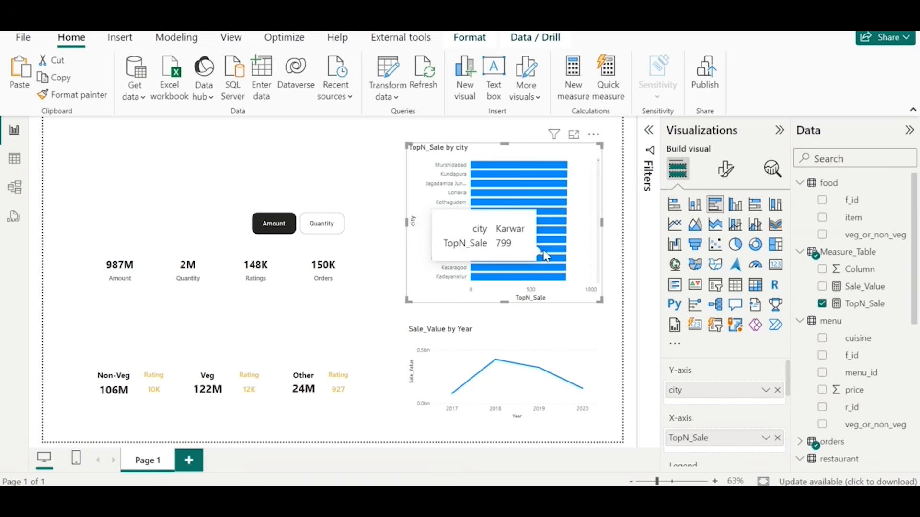
scroll(546, 256, "down", 10)
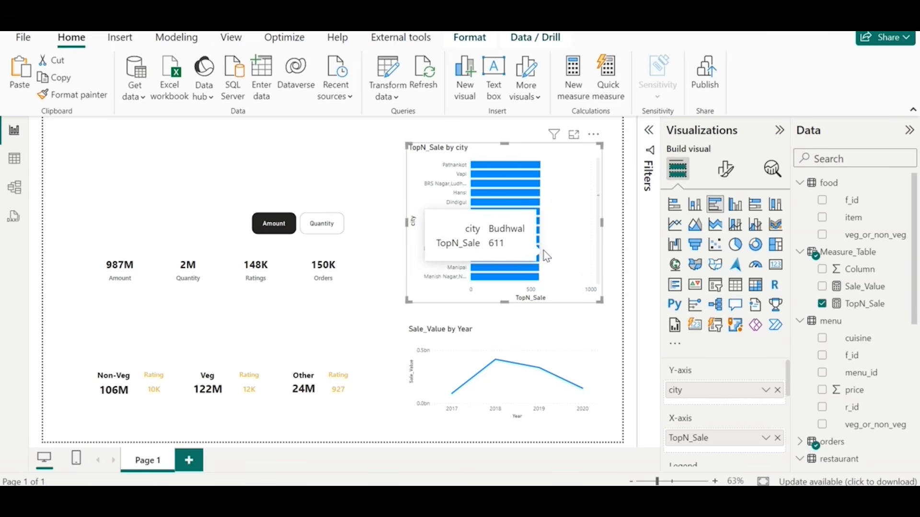
scroll(546, 256, "up", 10)
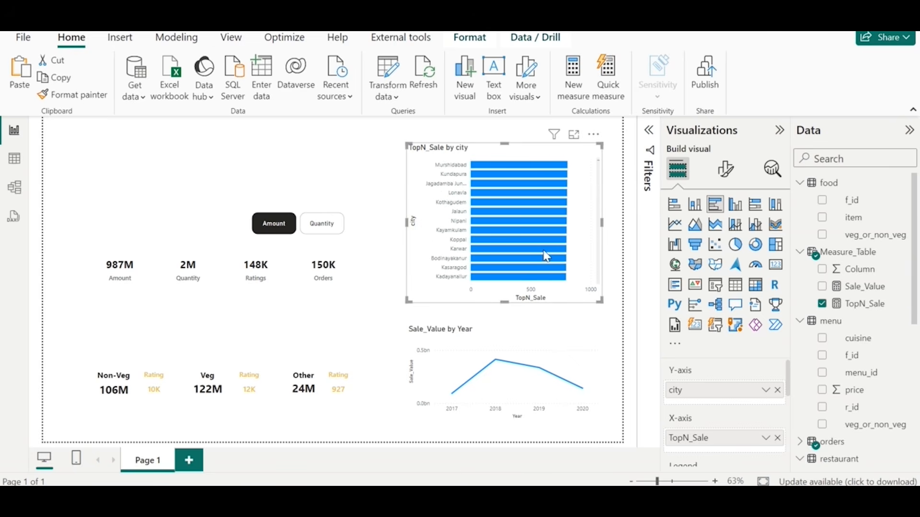
- Switch to the Table view and display the TopN_Sale measure's formula
left_click(860, 304)
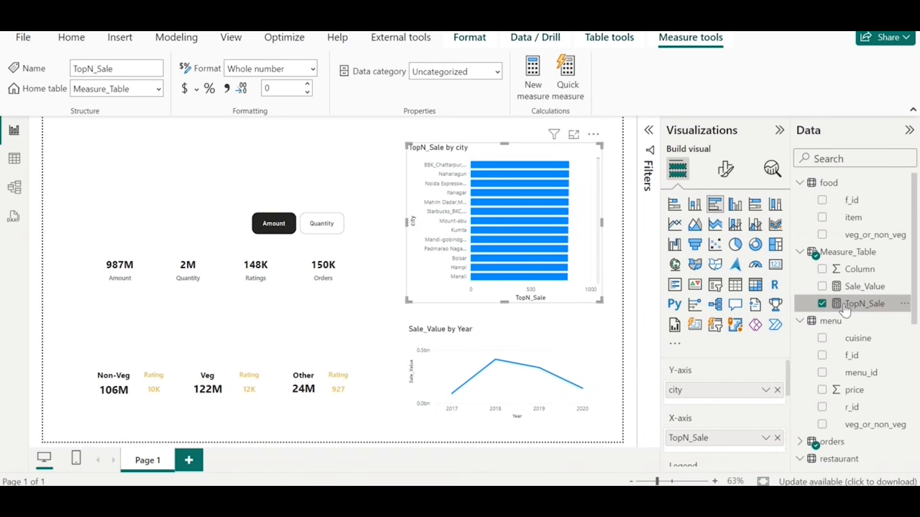
left_click(843, 286)
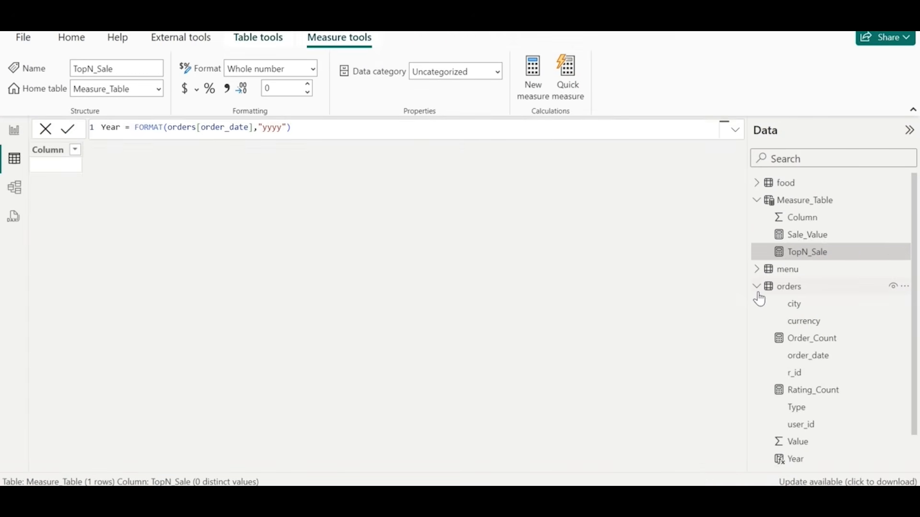
left_click(838, 235)
left_click(834, 252)
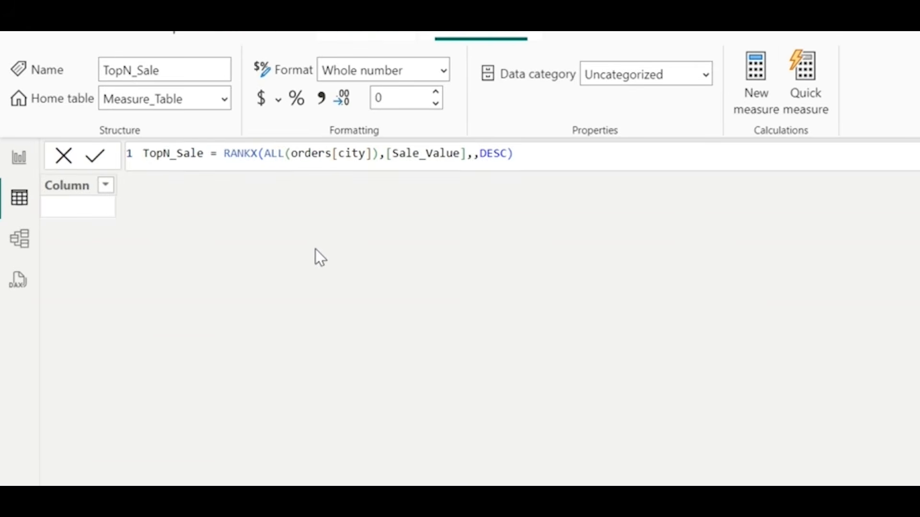
- Wrap the whole RANKX expression of TopN_Sale in an IF function with a closing parenthesis
left_click(531, 162)
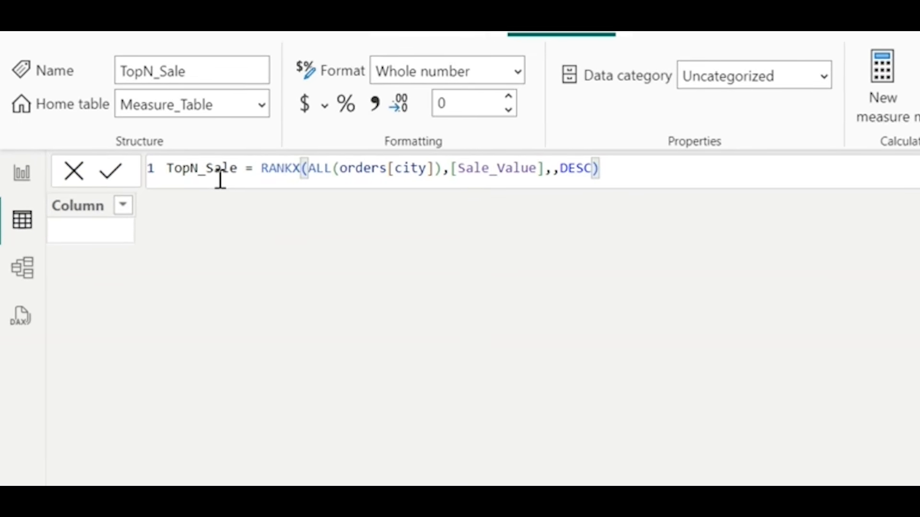
left_click(263, 168)
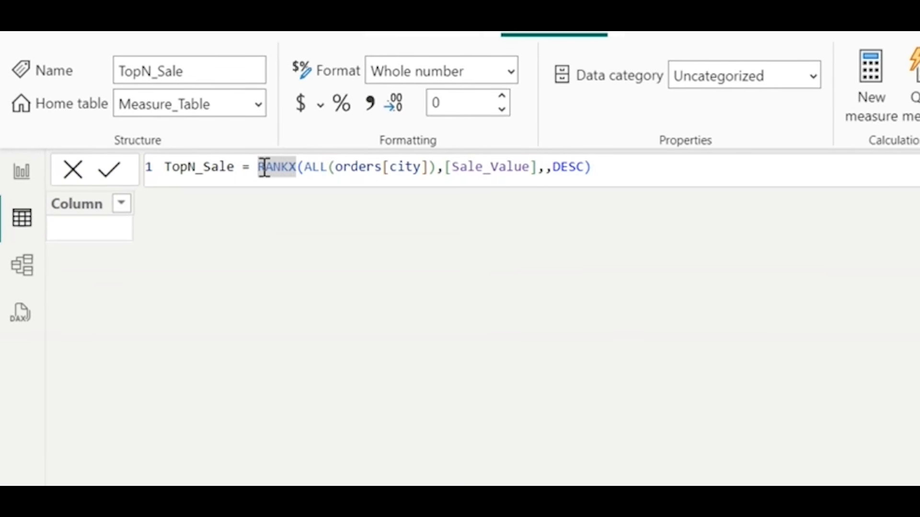
type("I")
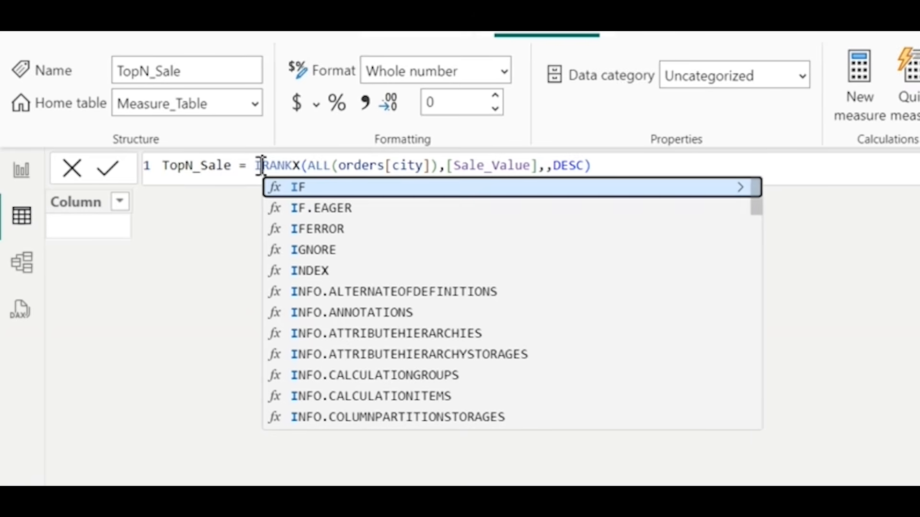
type("zf")
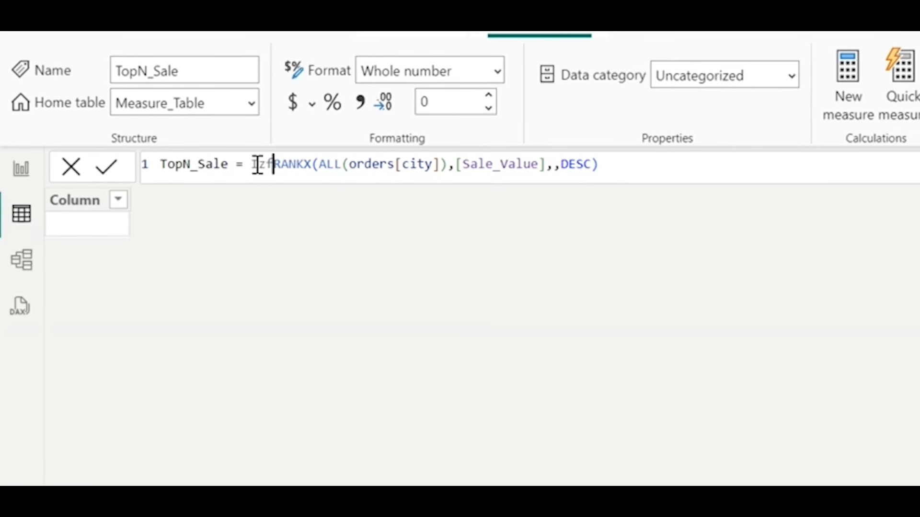
key("BackSpace")
key("BackSpace")
type("F")
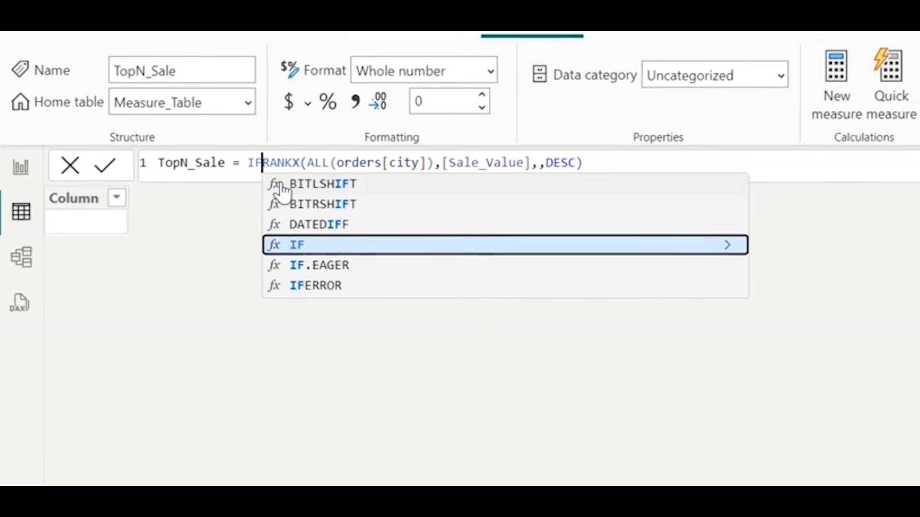
key("Escape")
type("(")
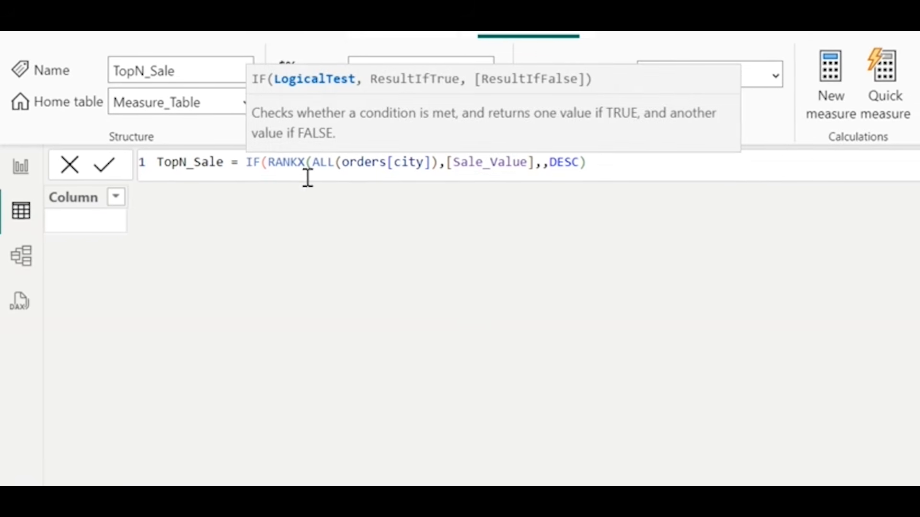
left_click(595, 164)
type(")")
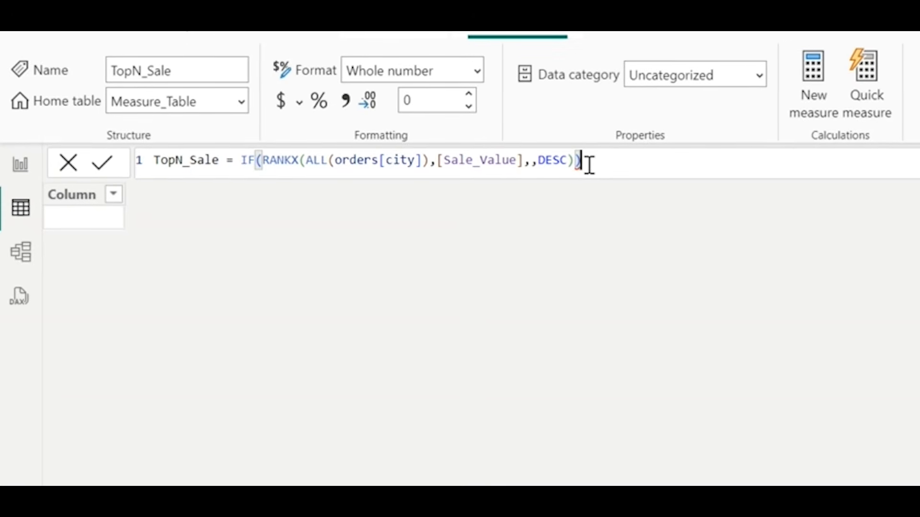
- Move the IF expression to its own line and add a Return line above it, leaving line 2 blank
left_click(236, 158)
key("Return")
key("Return")
key("Up")
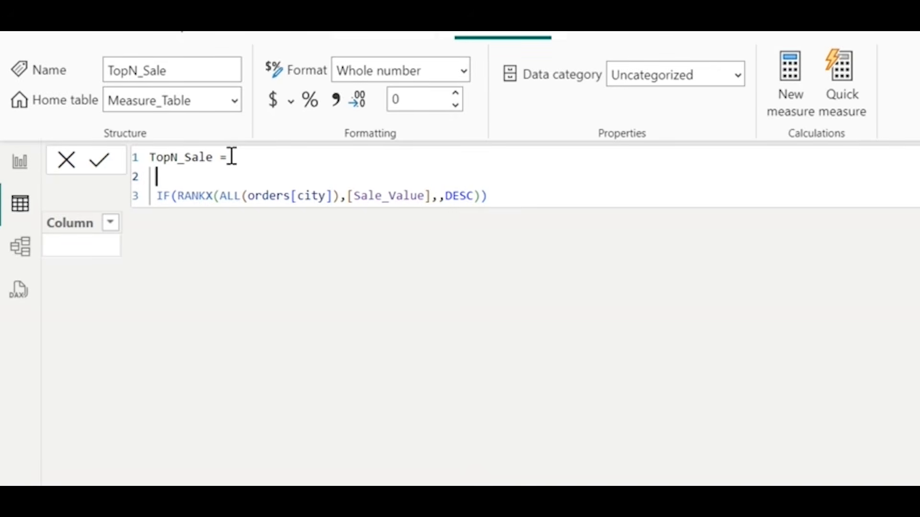
key("Return")
type("Ret")
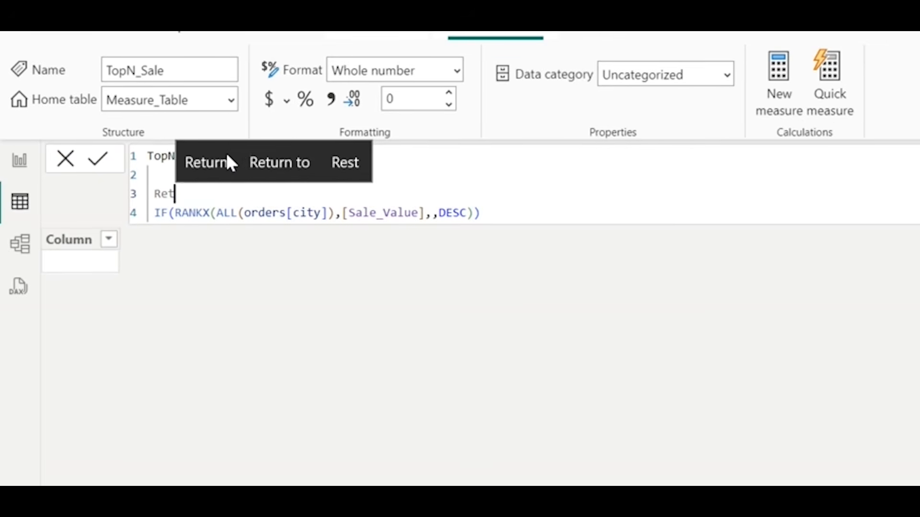
type("i")
key("BackSpace")
type("urn")
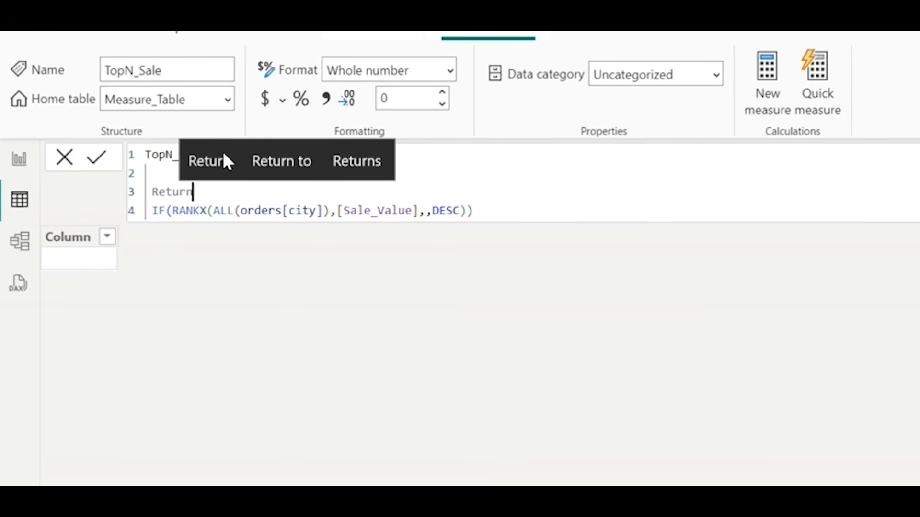
- Declare a variable on the blank line above Return with Var RankValue =
left_click(183, 167)
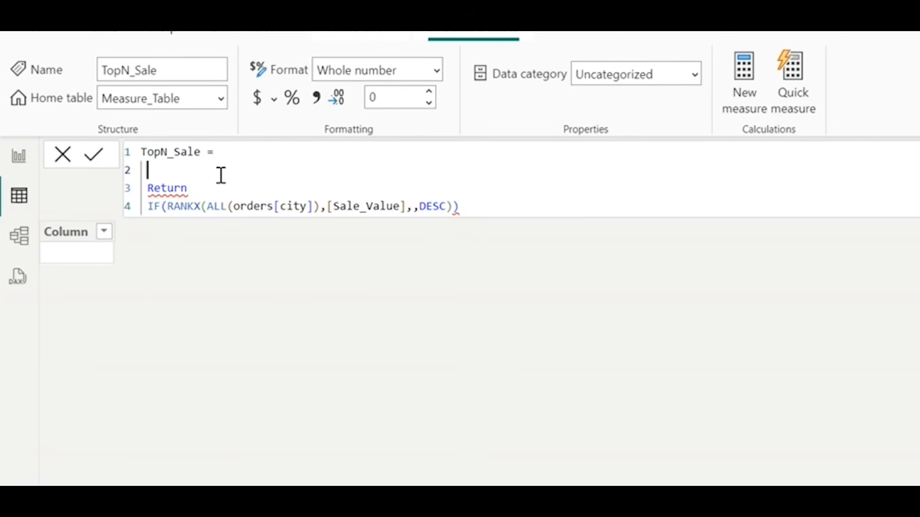
type("Var ")
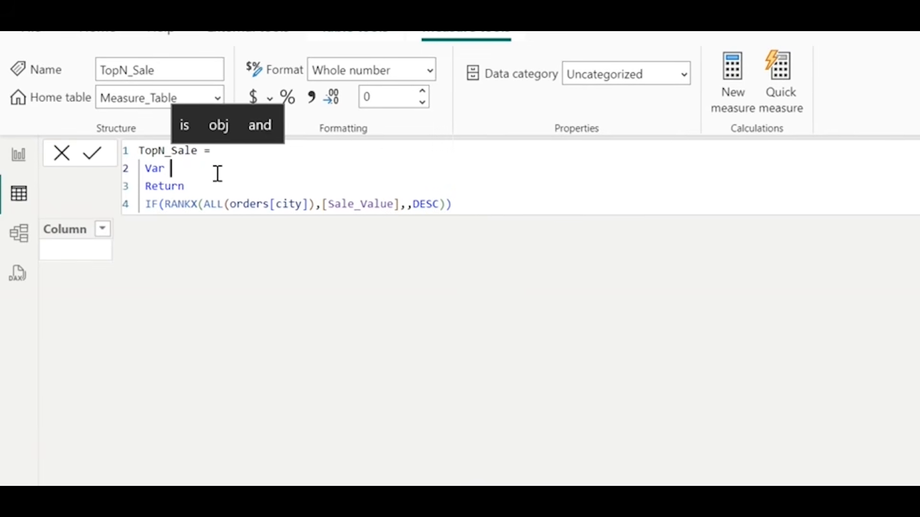
type("Rank")
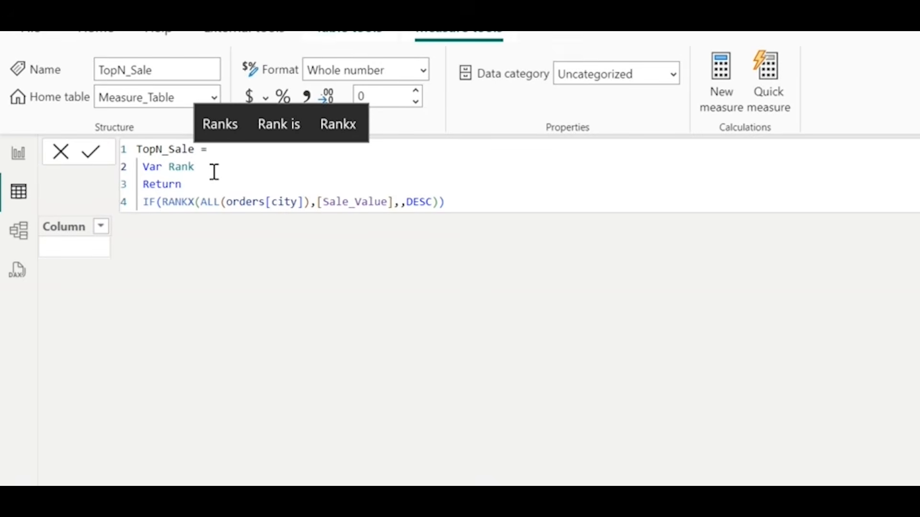
type("Value =")
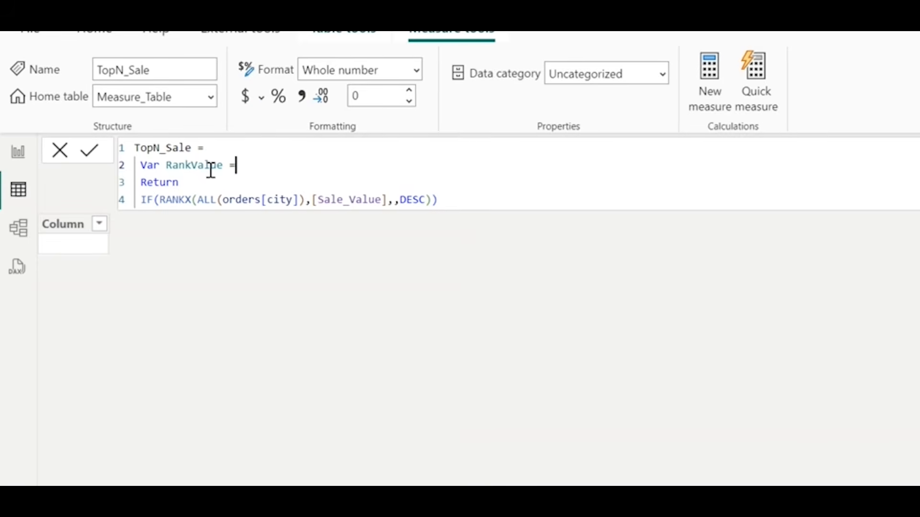
- Move the RANKX expression out of the IF parentheses to be the value of the RankValue variable
left_click(158, 198)
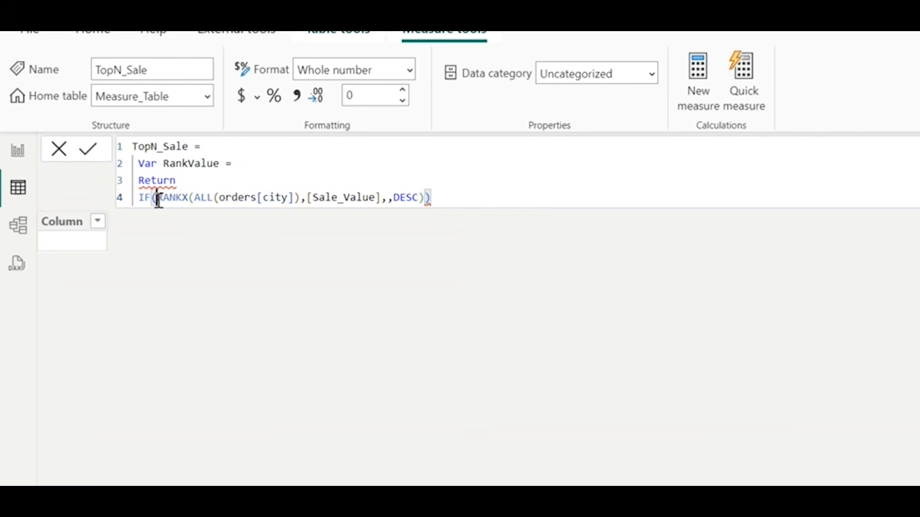
left_click_drag(158, 198, 420, 199)
key("ctrl+x")
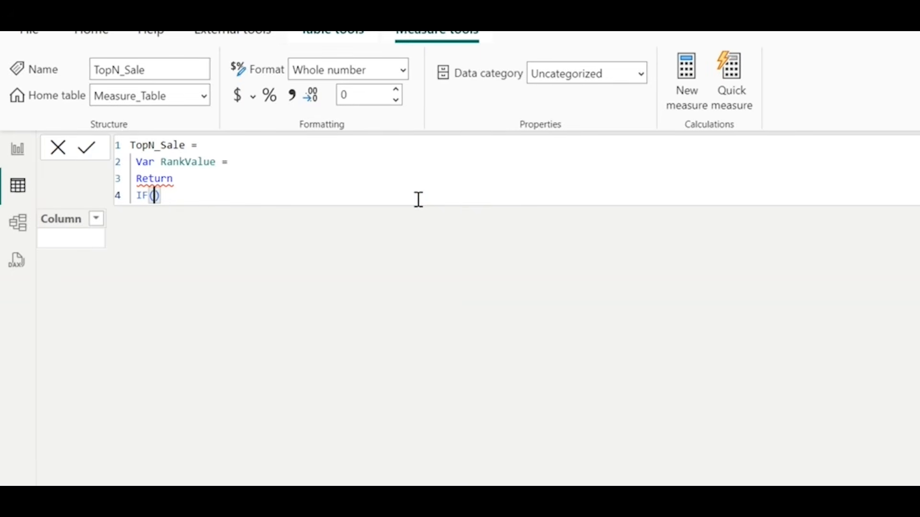
left_click(290, 163)
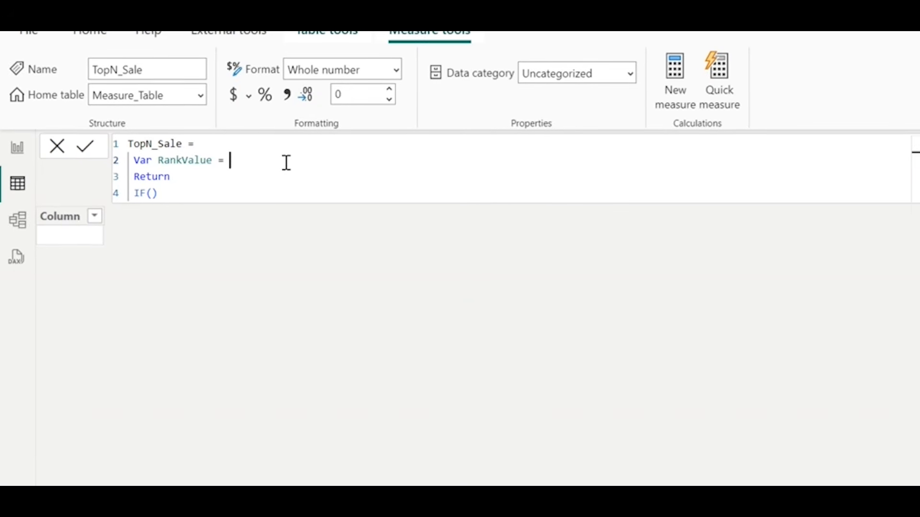
key("ctrl+v")
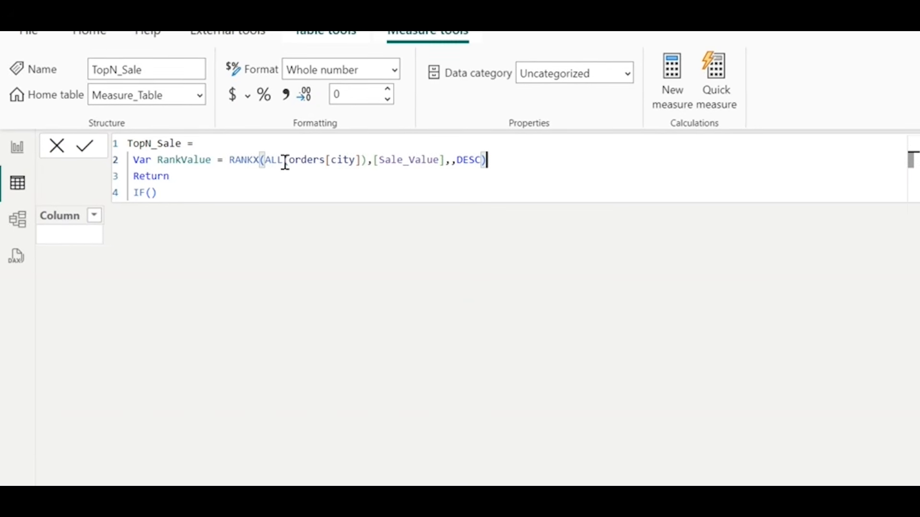
- Enter RankValue<=5 as the logical test of the IF function in the TopN_Sale measure
left_click(150, 190)
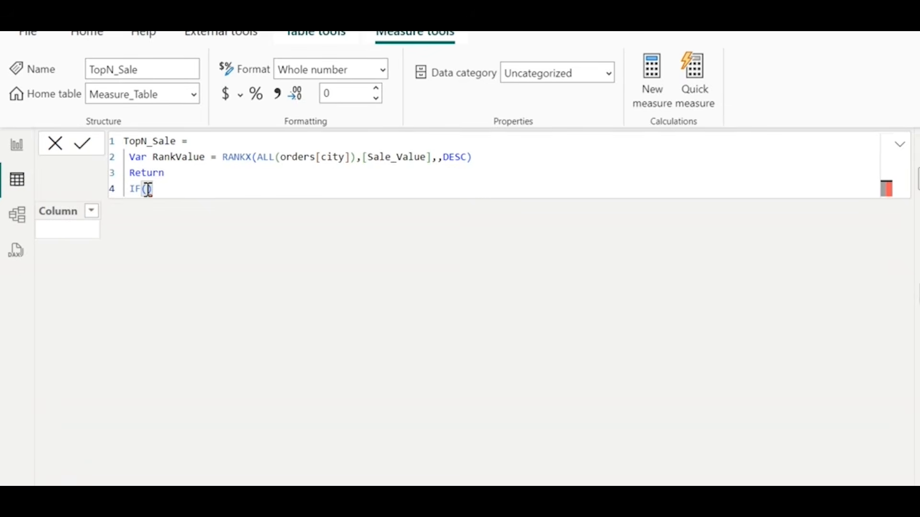
type("Rank")
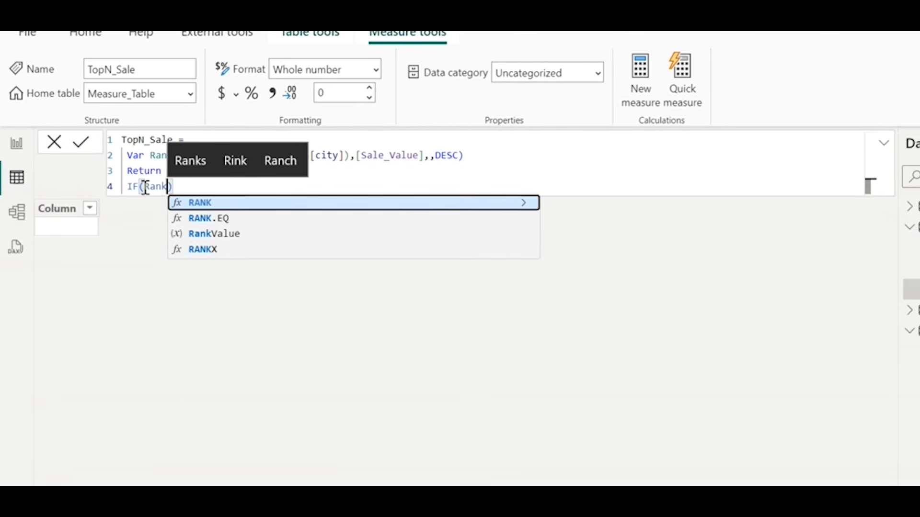
key("Down")
key("Down")
key("Tab")
type("<")
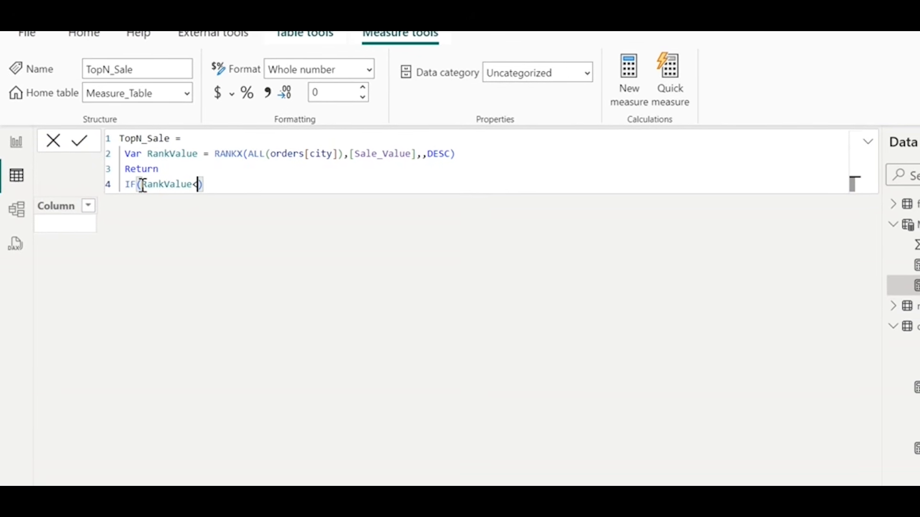
type("=")
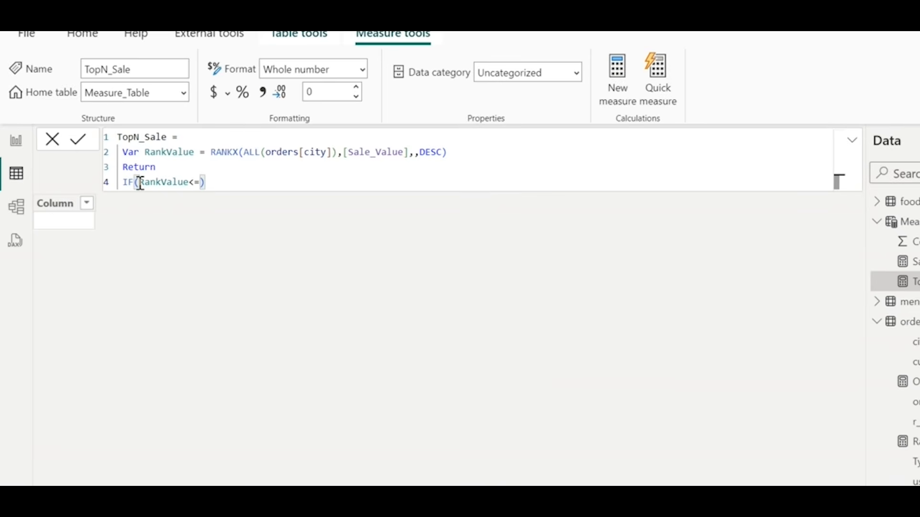
type("5")
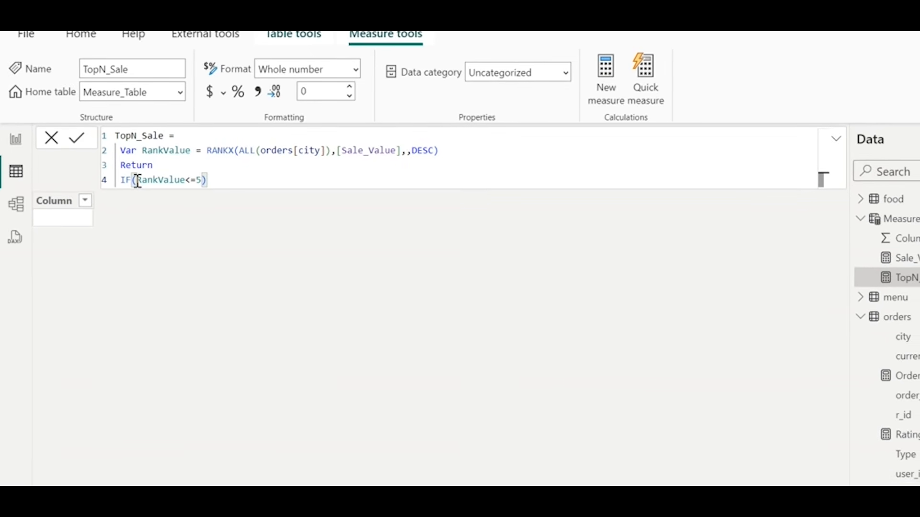
- Complete the IF with [Sale_Value] as the true result and BLANK() as the false result, commit the measure and check the city chart
type(",sa")
key("Tab")
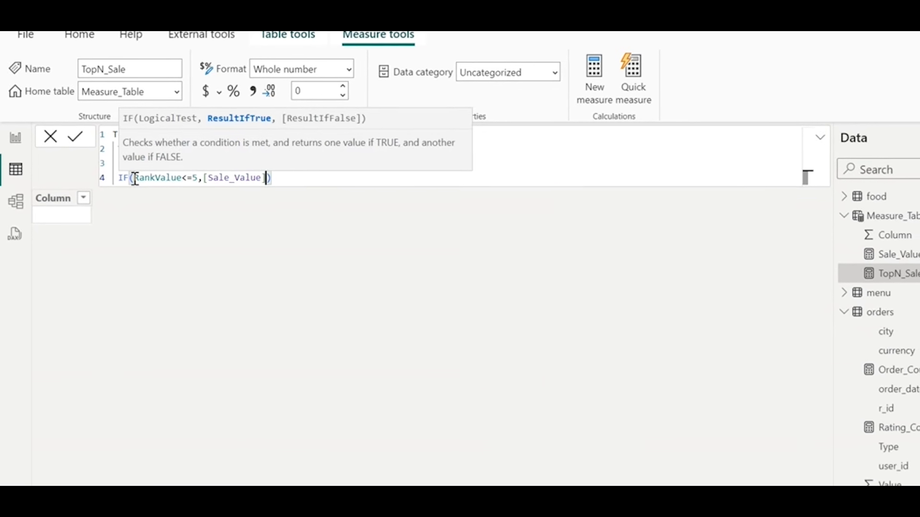
type(",")
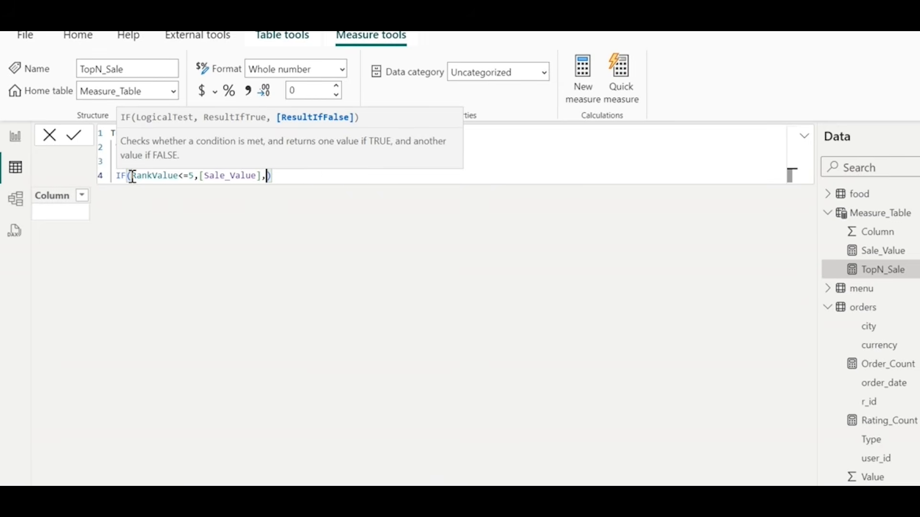
type("bl")
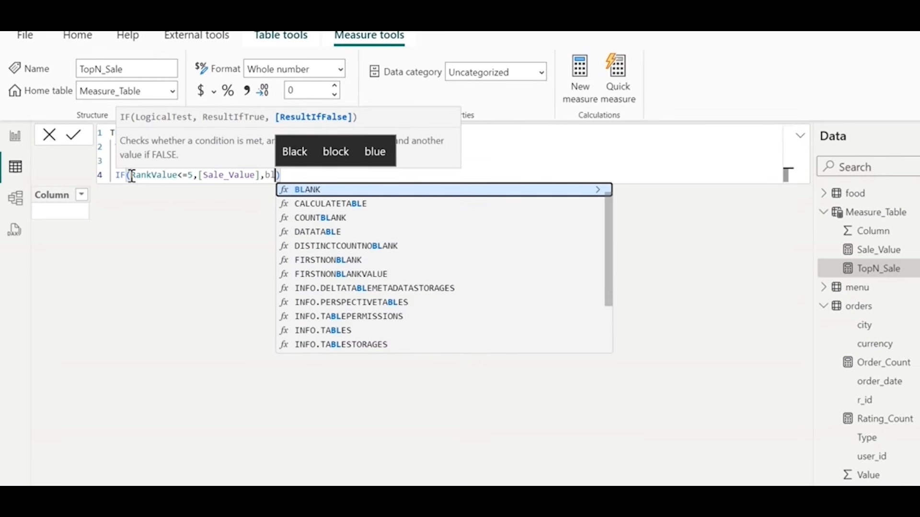
left_click(300, 189)
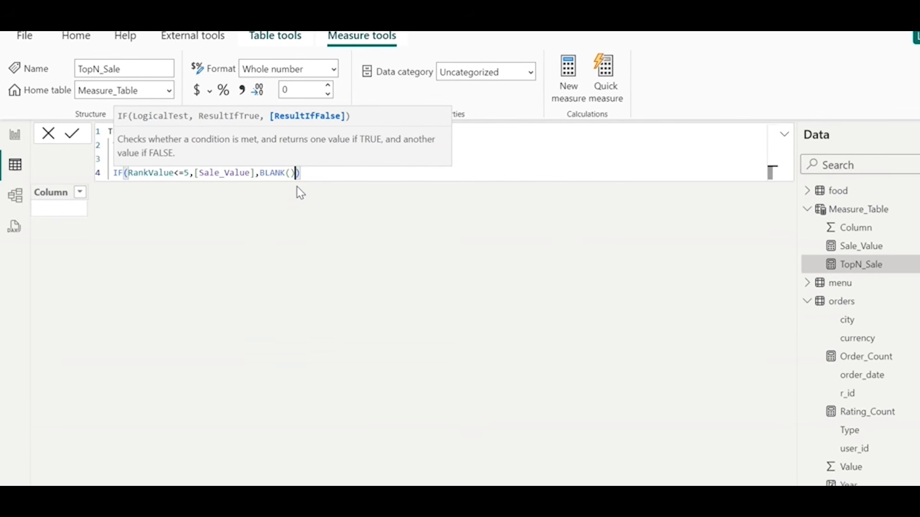
left_click(72, 139)
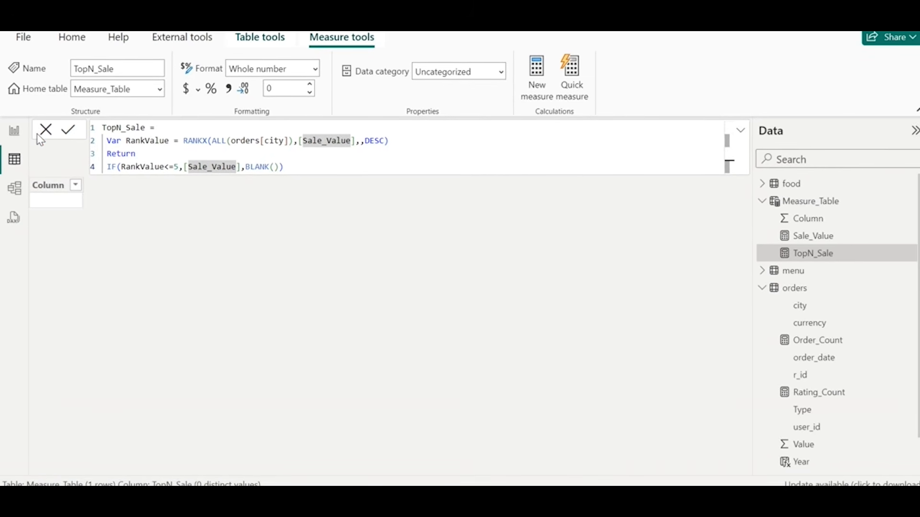
left_click(15, 132)
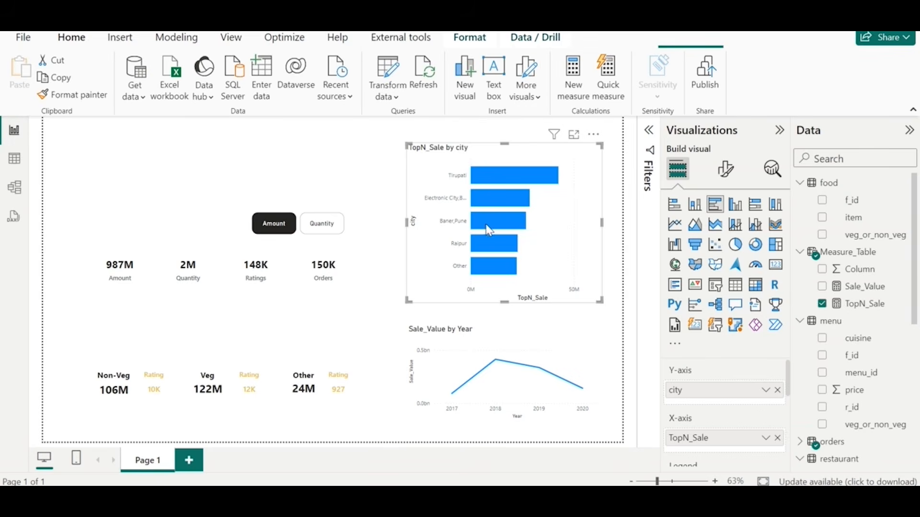
mouse_move(495, 224)
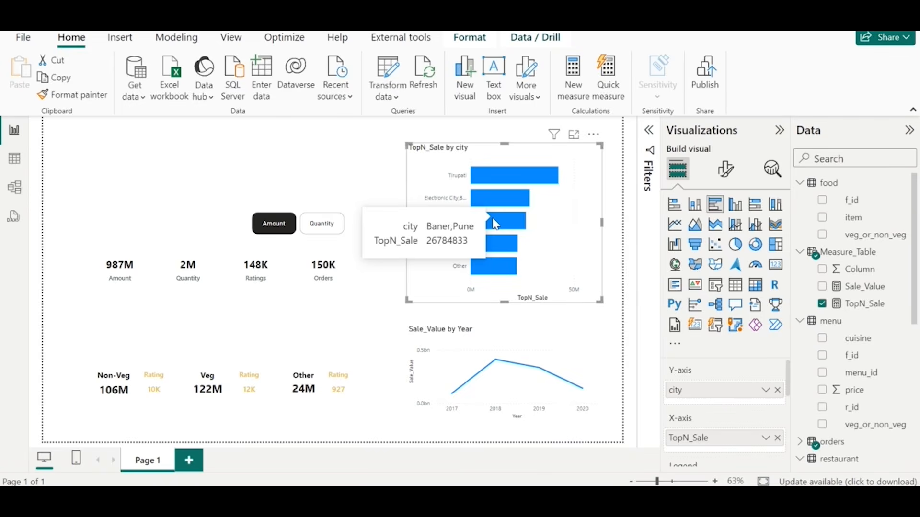
- Change the rank limit in TopN_Sale to 10, commit the measure and return to the report page
left_click(852, 304)
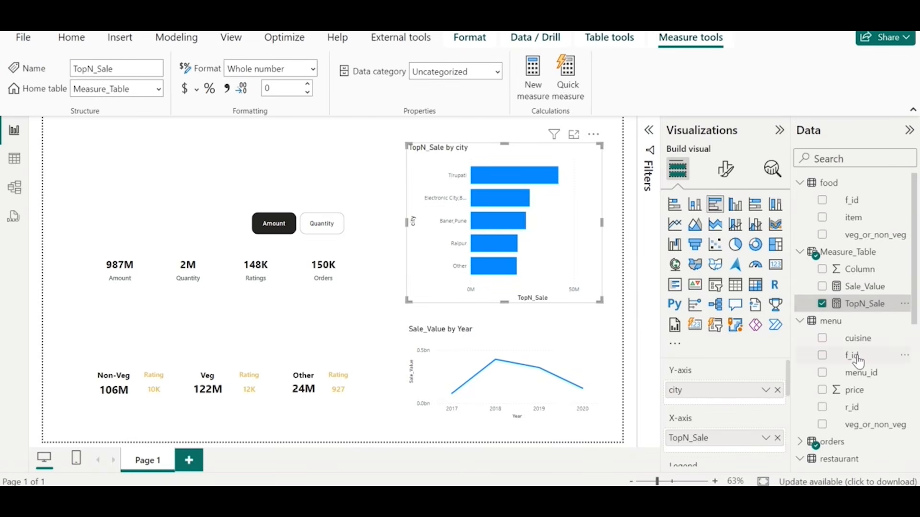
left_click(13, 160)
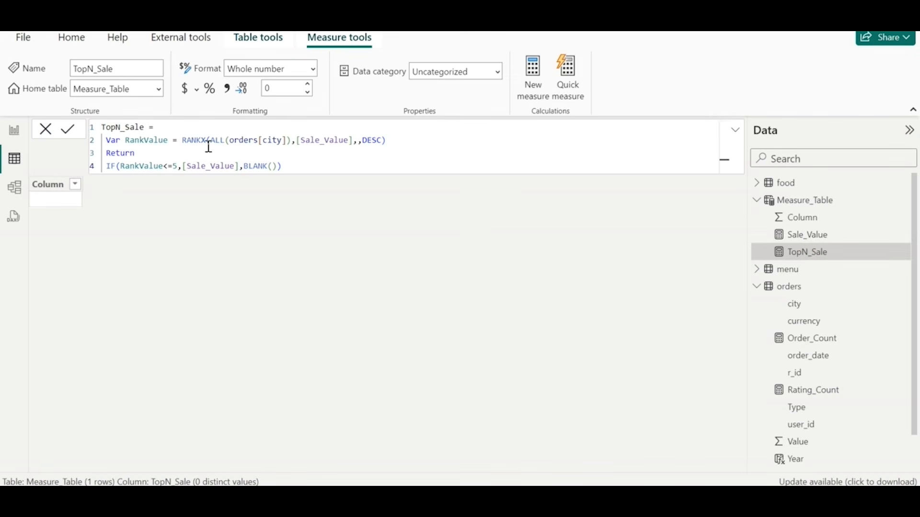
left_click(180, 167)
key("BackSpace")
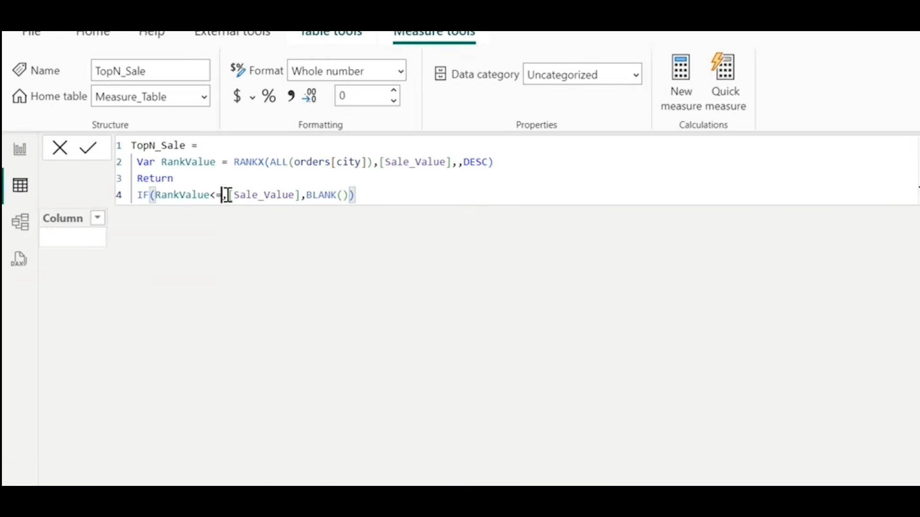
type("10")
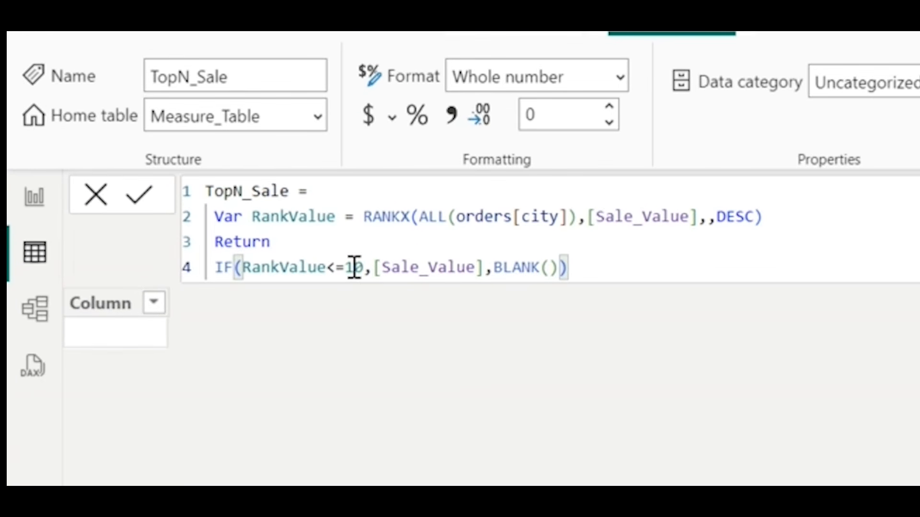
left_click(140, 195)
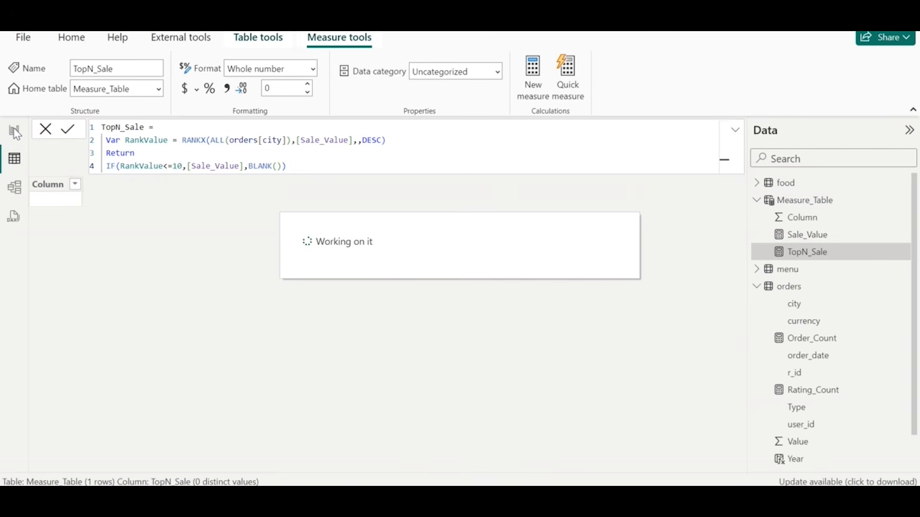
left_click(14, 131)
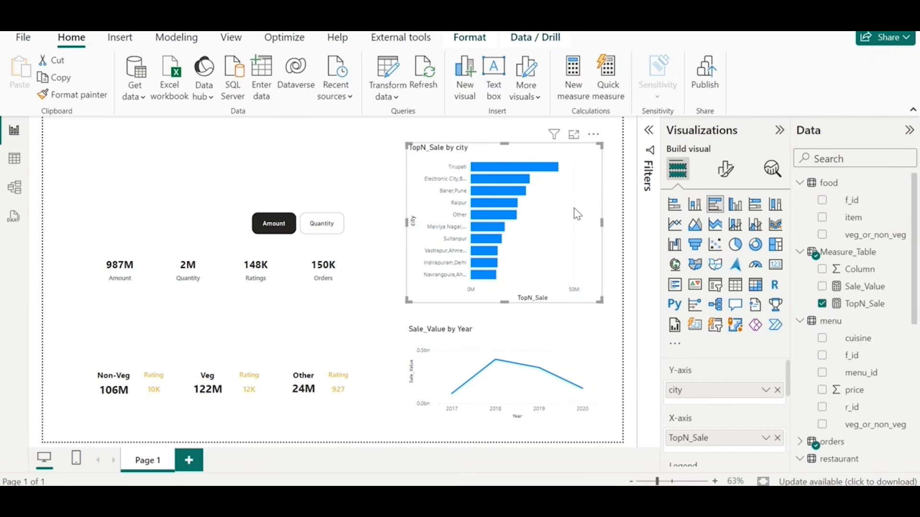
- Review the rank limit in the TopN_Sale formula from the report page, then close it on the Amount/Quantity slicer
left_click(863, 303)
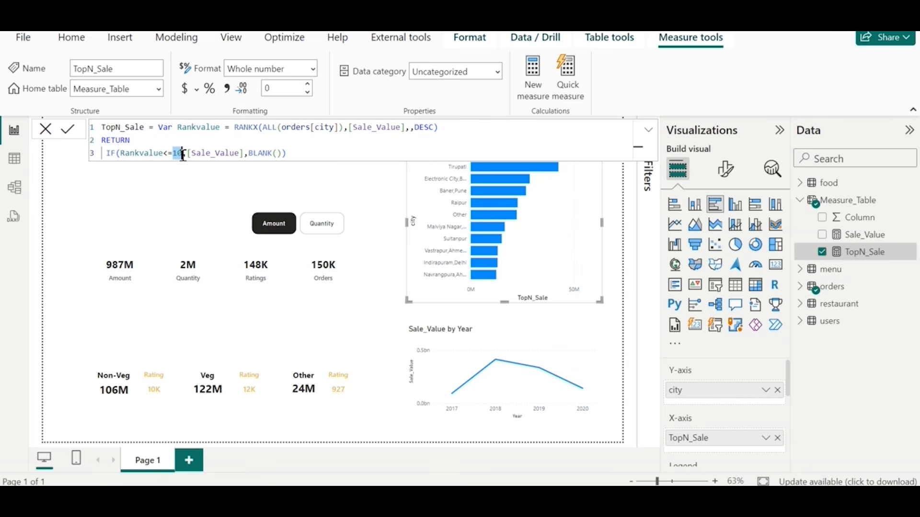
left_click(313, 223)
left_click(289, 227)
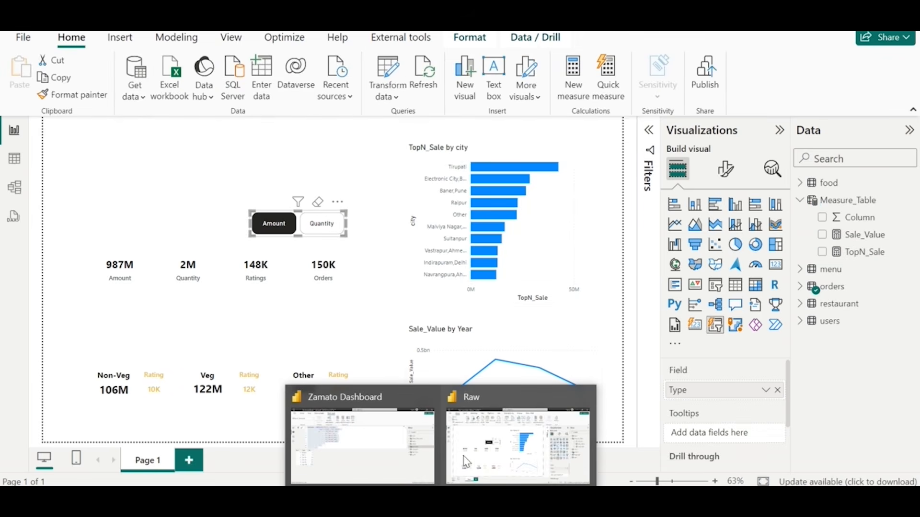
- Define calculated table RankTable using DataTable with Sort (INTEGER), Type (STRING), No (INTEGER) and rows Default, Top 5, Top 10, Top 20, Top 50, Top 100
left_click(14, 158)
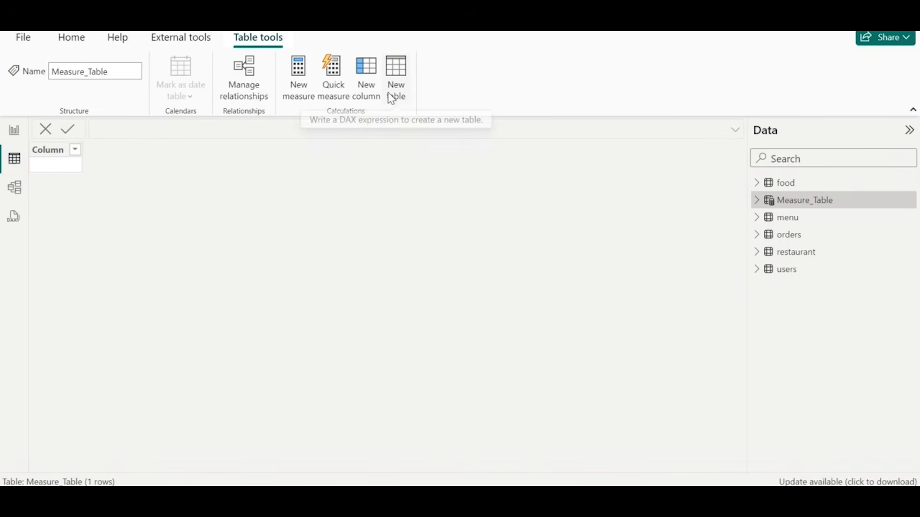
left_click(388, 93)
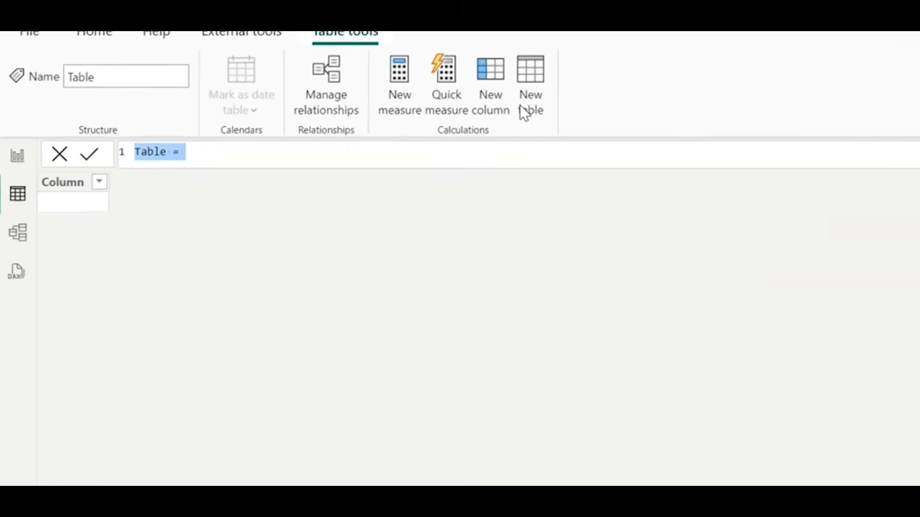
type("RankTable = DataTable(\"Sort\", INTEGER, \"Type\", STRING , \"No\",INTEGER ,{\t{0,\"Default\",0}, {1,\"Top 5\",5}, {2,\"Top 10\",10}, {3,\"Top 20\",20}, {4,\"Top 50\",50}, {5,\"Top 100\",100}  } )")
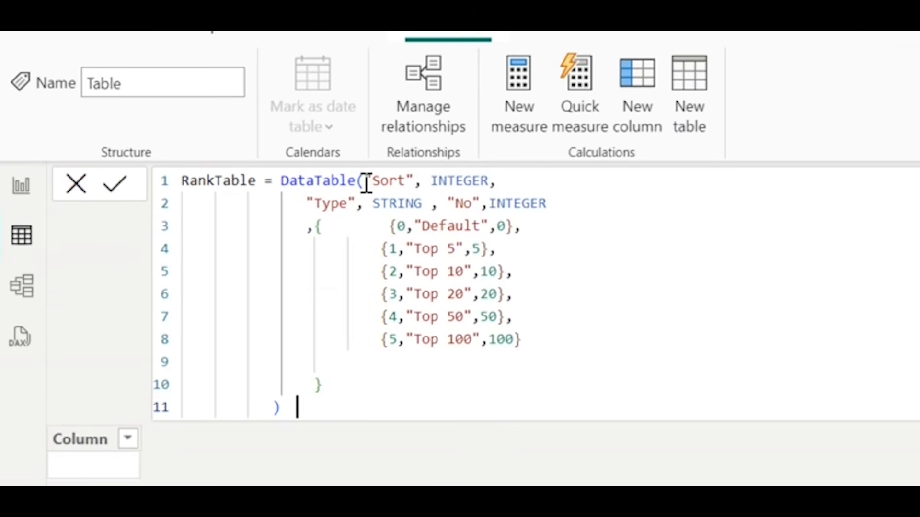
- Put all column definitions of RankTable on the first line, review the row values and commit the table
left_click_drag(373, 182, 729, 182)
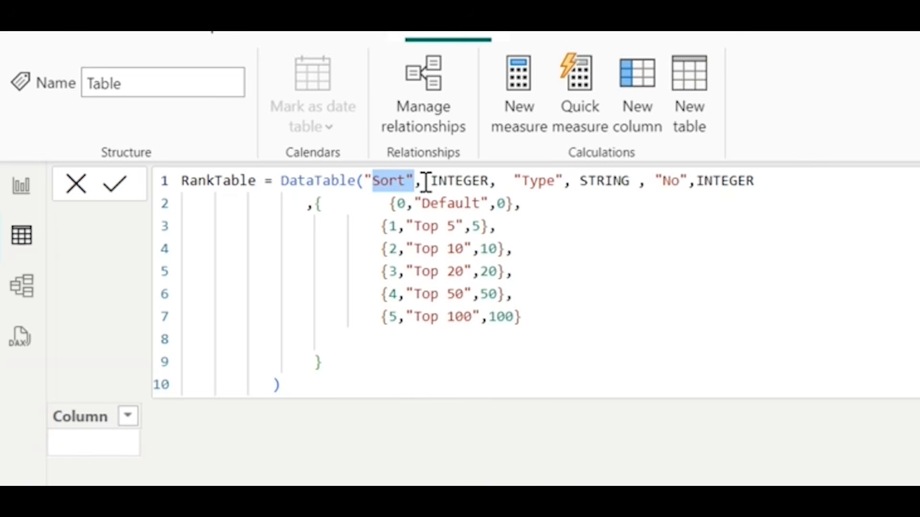
left_click(513, 182)
left_click(506, 203)
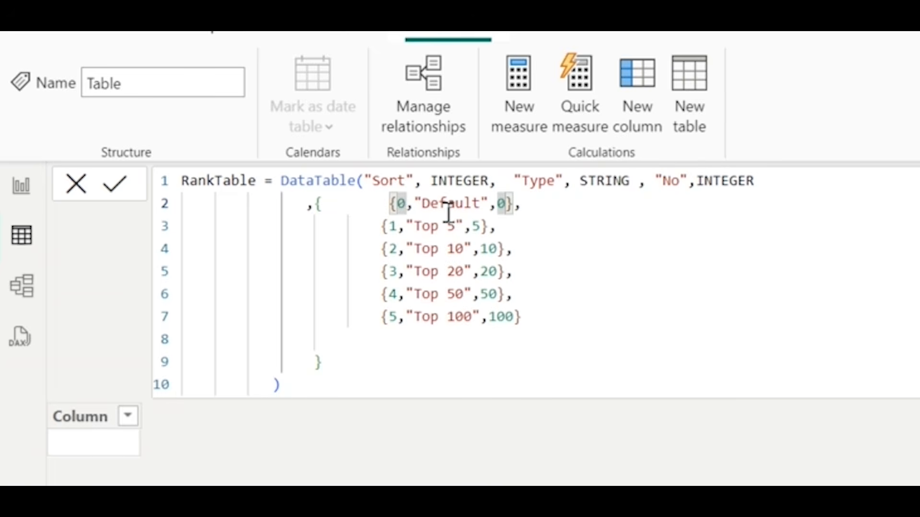
left_click_drag(446, 204, 449, 296)
left_click(448, 295)
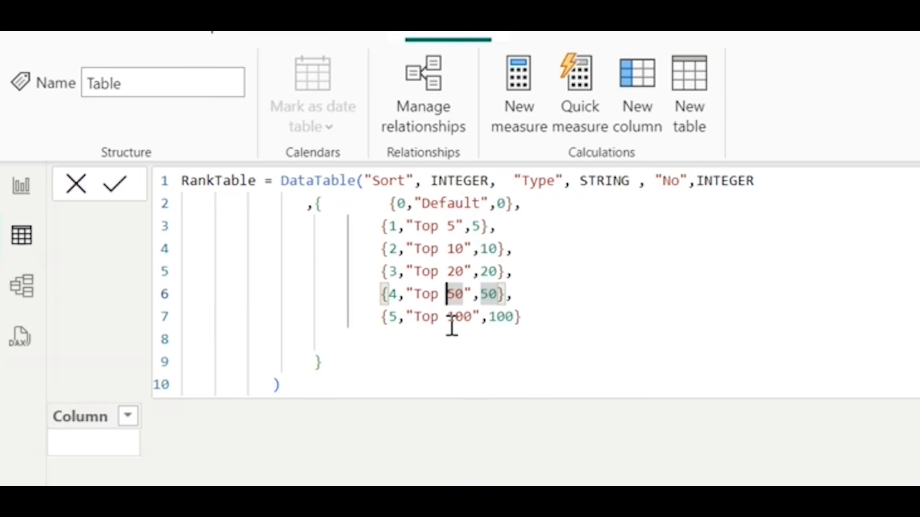
left_click_drag(399, 203, 400, 317)
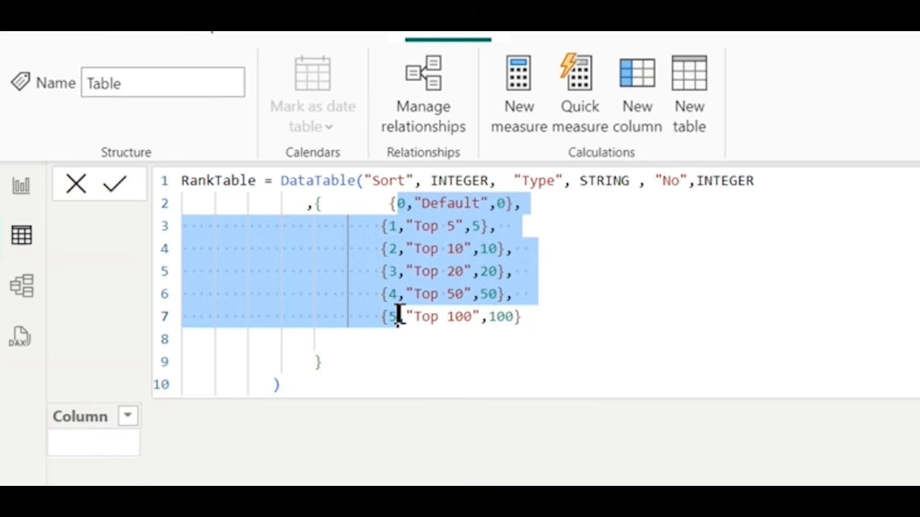
left_click(400, 316)
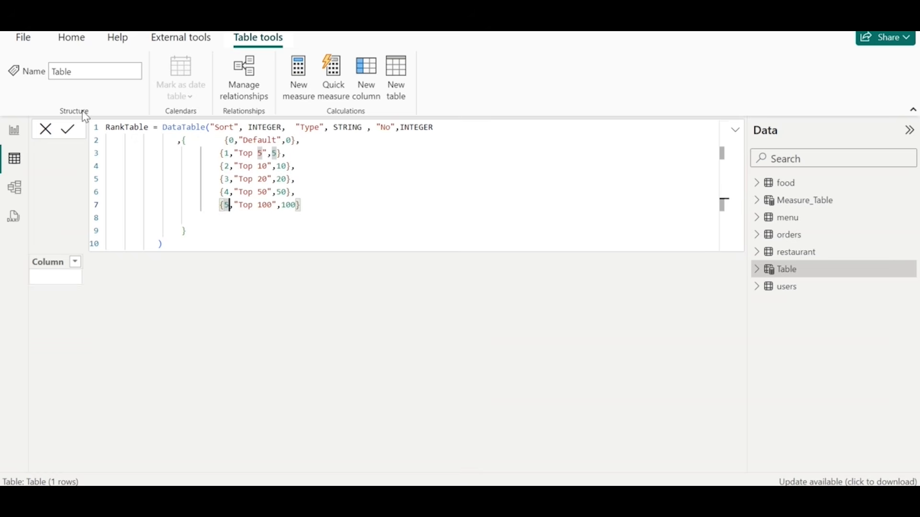
left_click(71, 134)
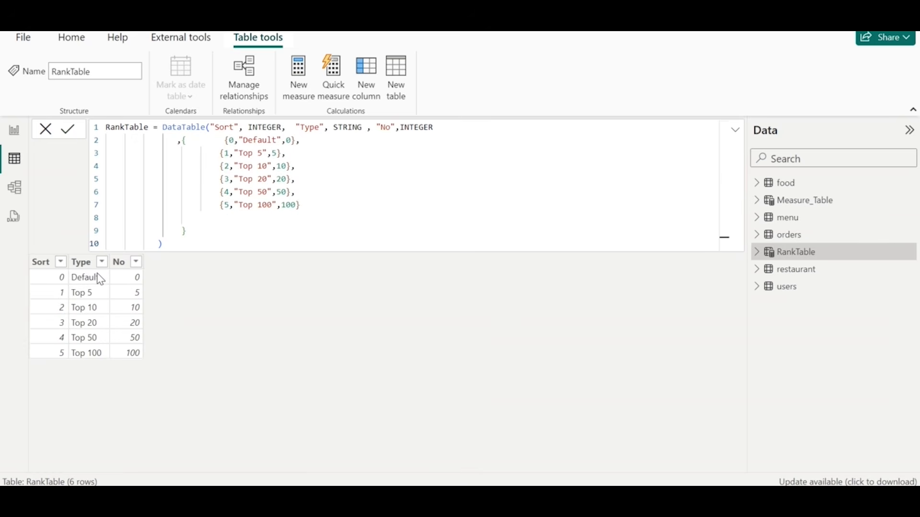
left_click(98, 290)
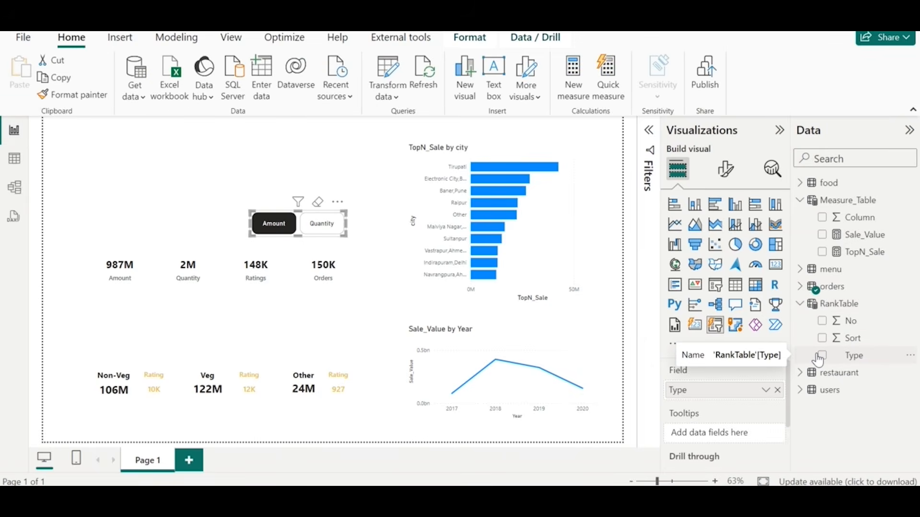
- Add a slicer on the No field of RankTable and place it over the upper-right corner of the city sales chart
left_click(404, 187)
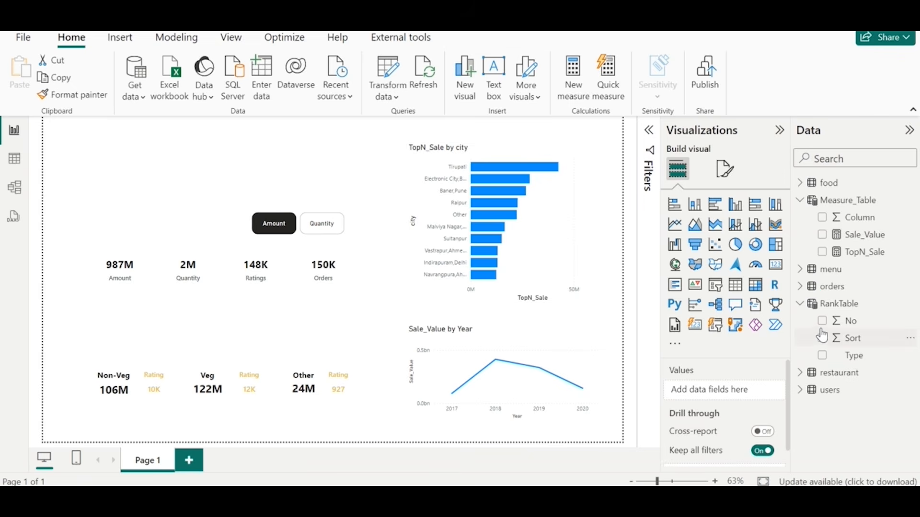
left_click(824, 324)
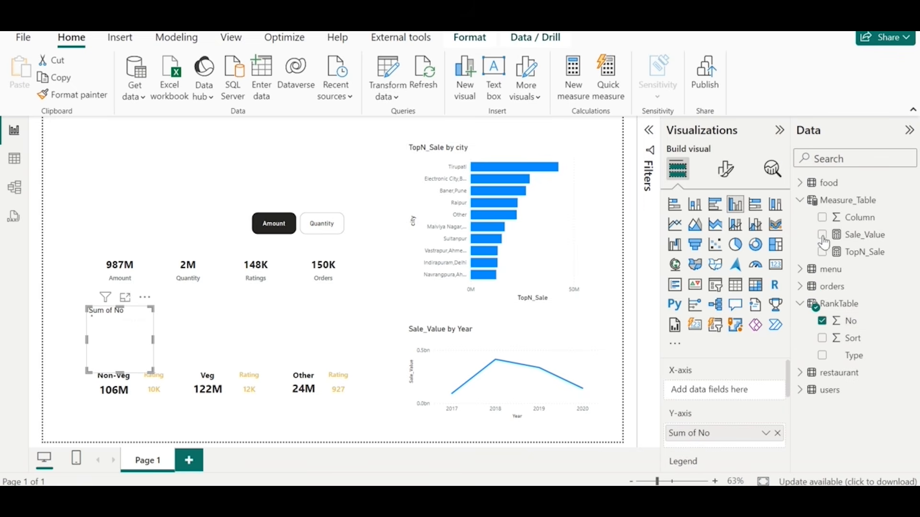
left_click(720, 289)
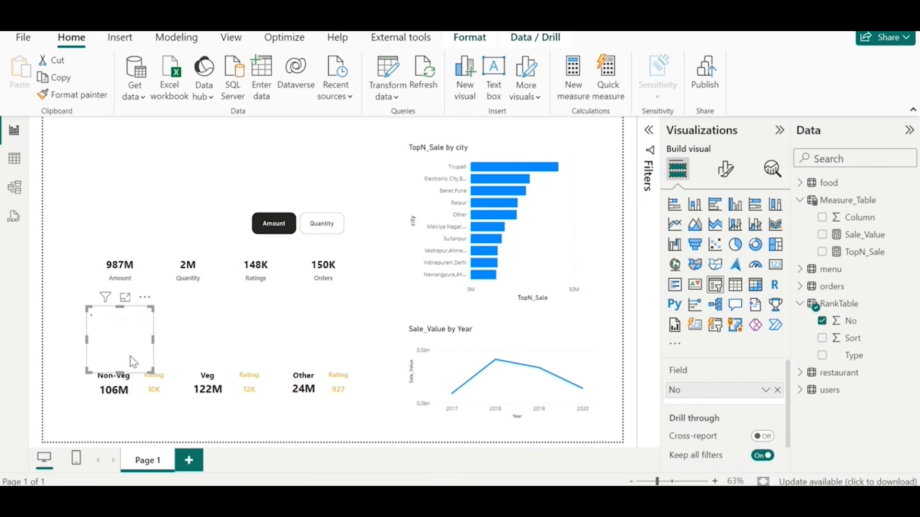
left_click_drag(119, 340, 575, 151)
left_click(724, 170)
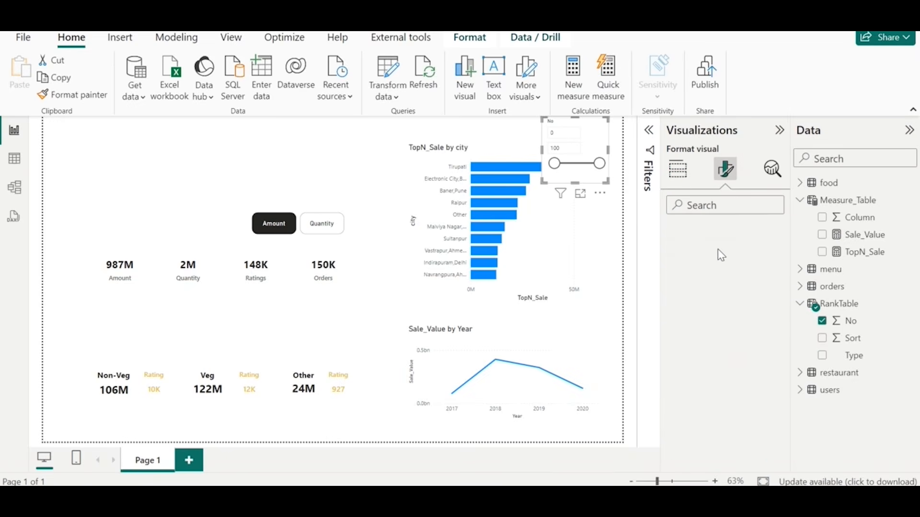
left_click(677, 169)
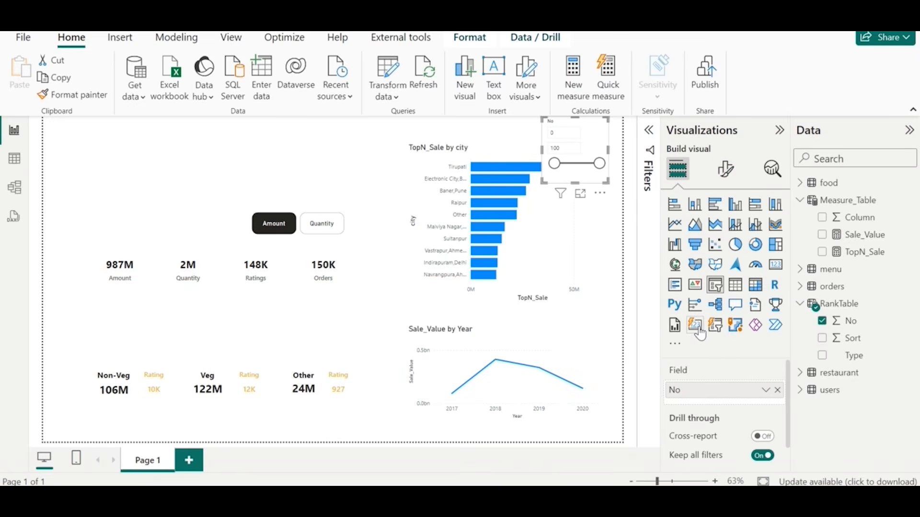
- Convert the No slicer to the new tile slicer, move it beside the Amount/Quantity slicer and enlarge it to show all rank tiles
left_click(715, 326)
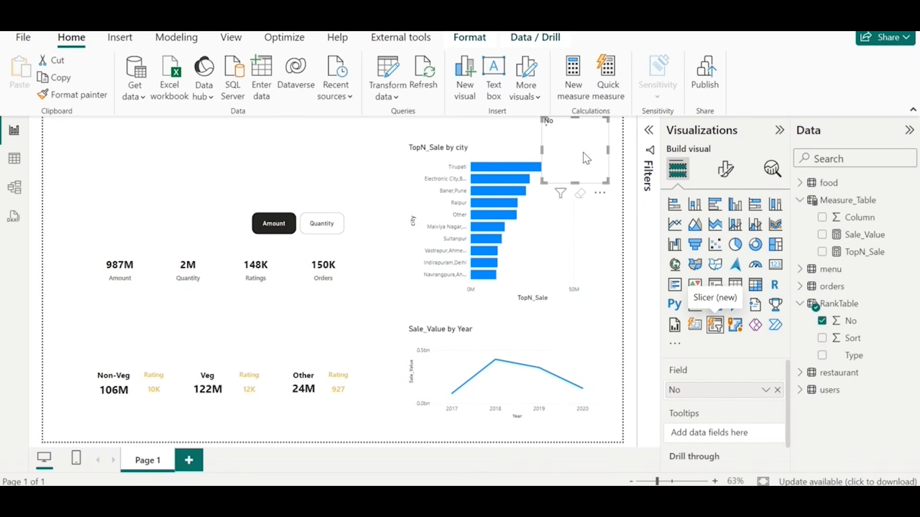
left_click_drag(583, 158, 395, 286)
left_click_drag(316, 265, 162, 291)
- Try the 5, 20 and 50 tiles of the No slicer and leave 5 selected
left_click(175, 229)
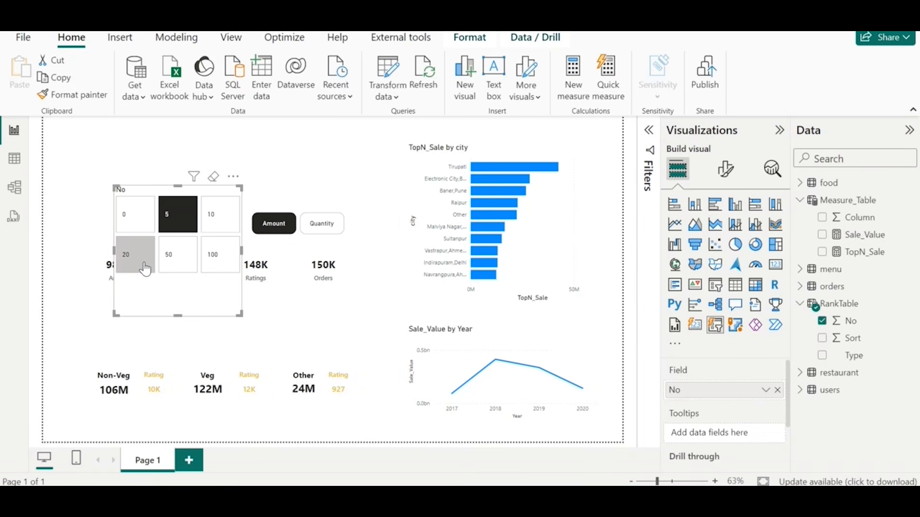
left_click(144, 259)
left_click(179, 256)
left_click(177, 232)
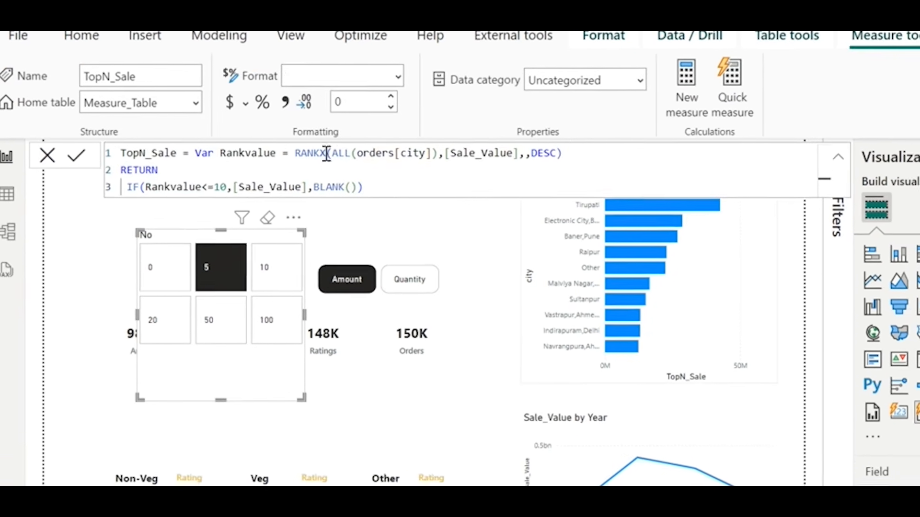
- Add a second variable named SelectedRank on a new indented line below Rankvalue in the TopN_Sale measure
left_click(538, 141)
key("shift+Return")
key("Tab")
key("Tab")
type("Var =")
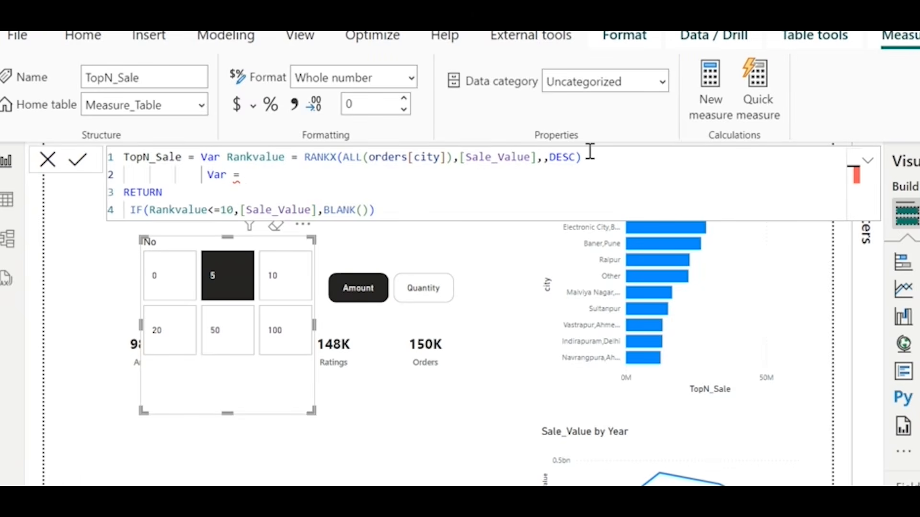
key("BackSpace")
key("BackSpace")
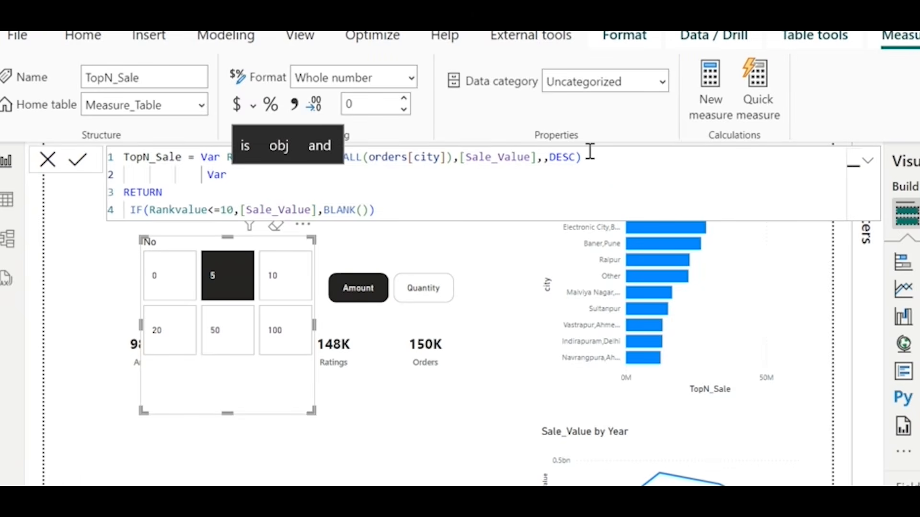
type("Select")
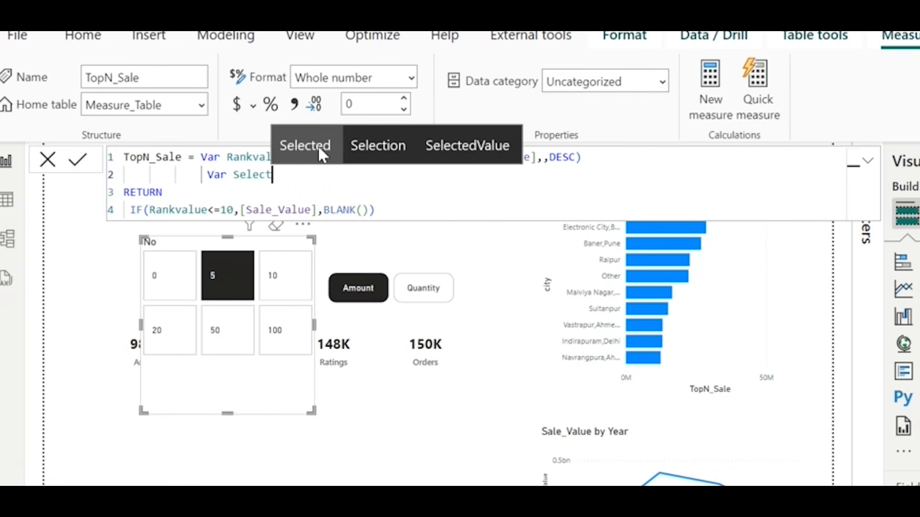
left_click(318, 147)
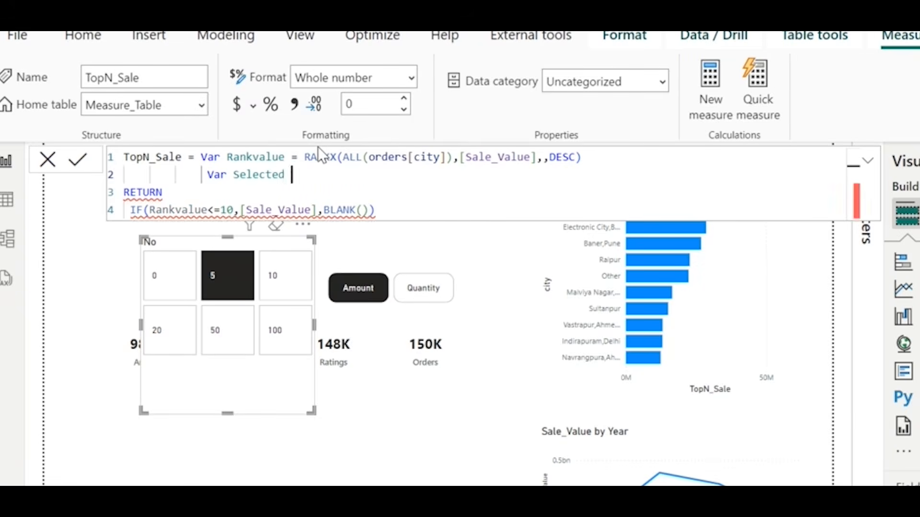
type("Ran")
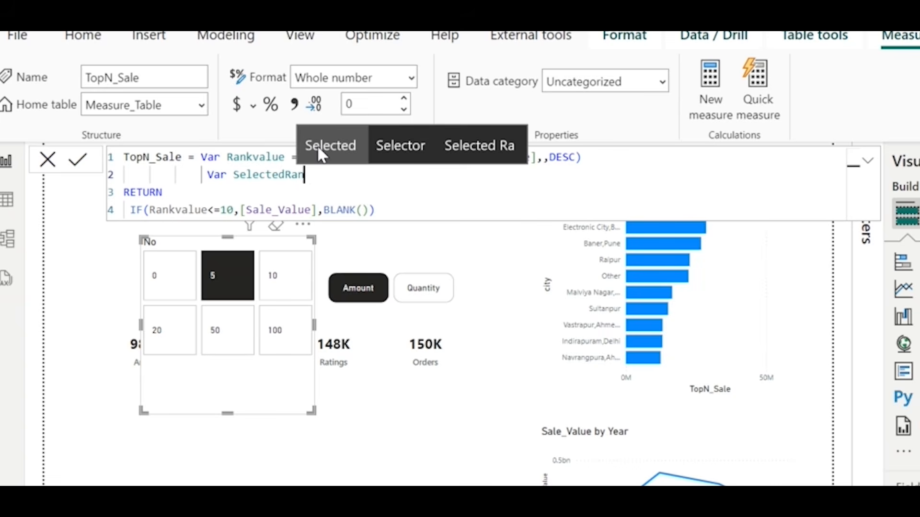
type("k= ")
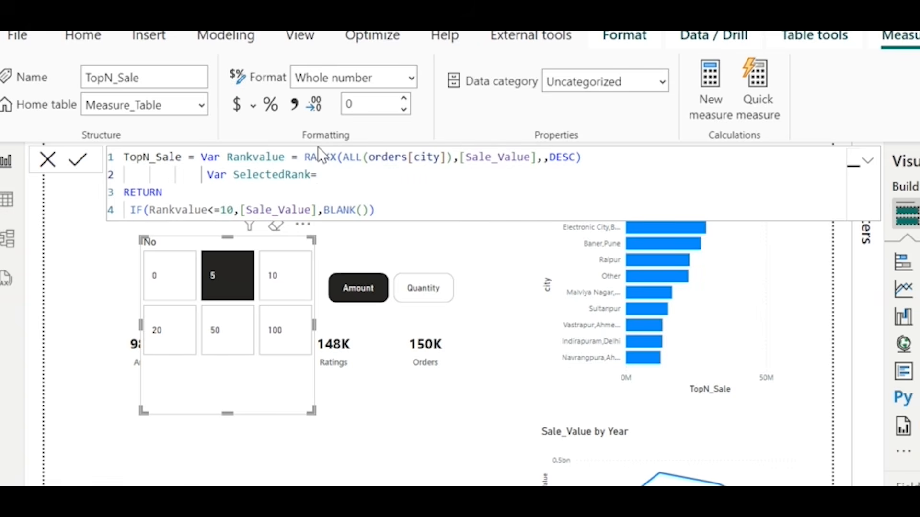
- Assign SELECTEDVALUE(RankTable[No]) to the SelectedRank variable
type("selec")
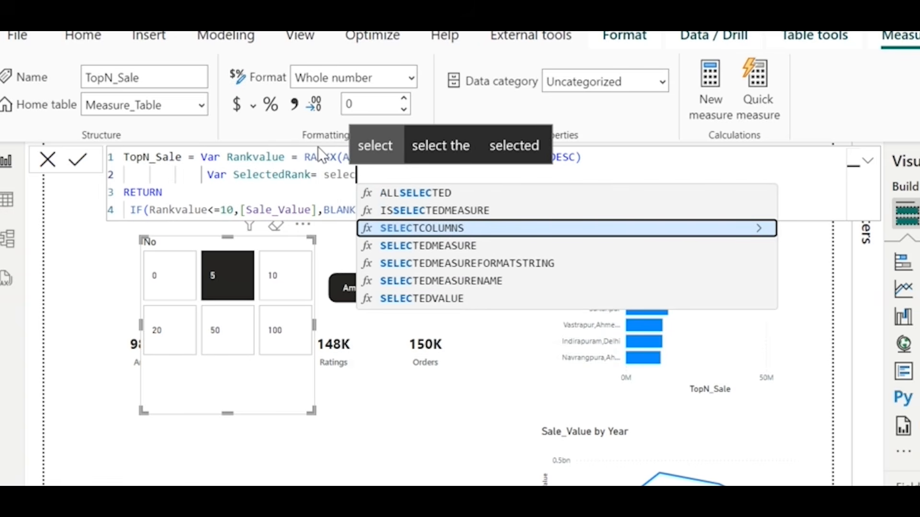
left_click(428, 298)
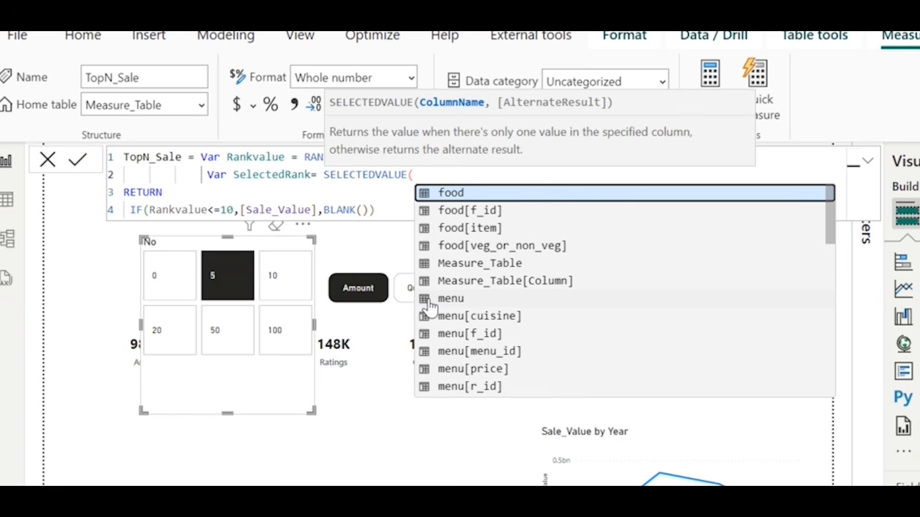
type("ra")
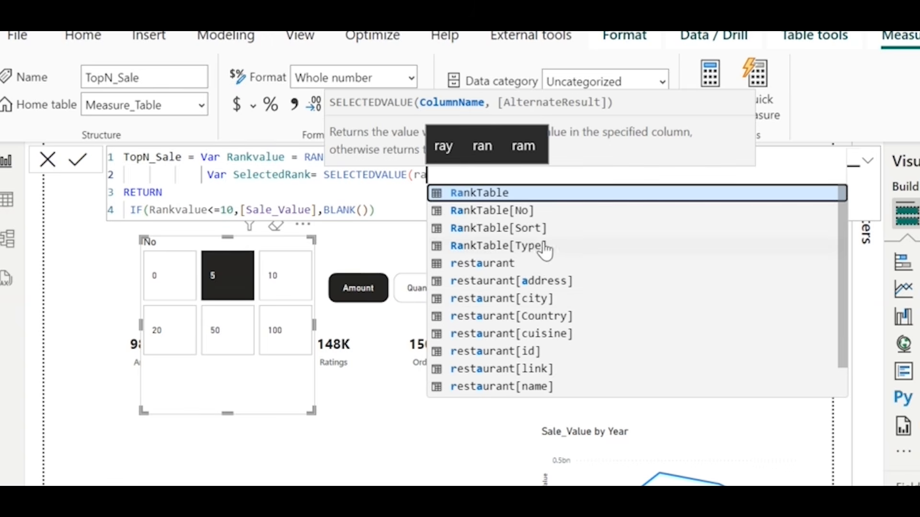
double_click(498, 211)
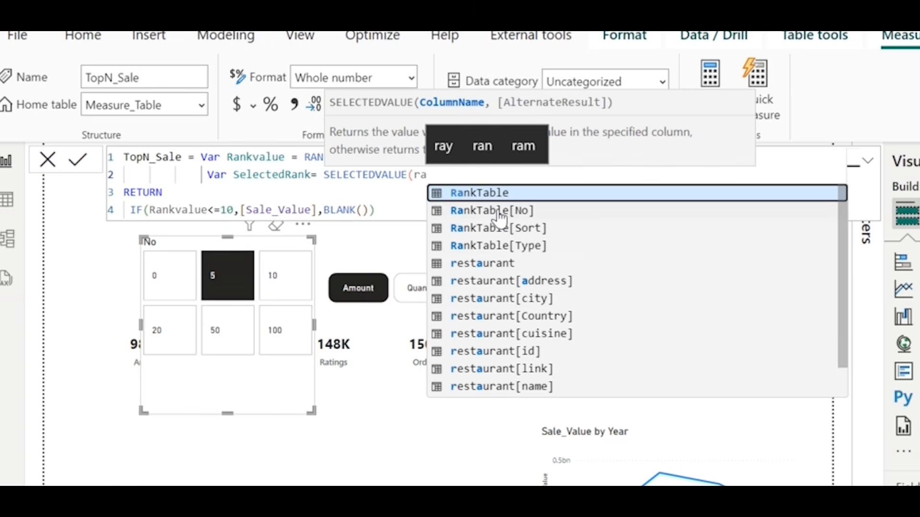
type(")")
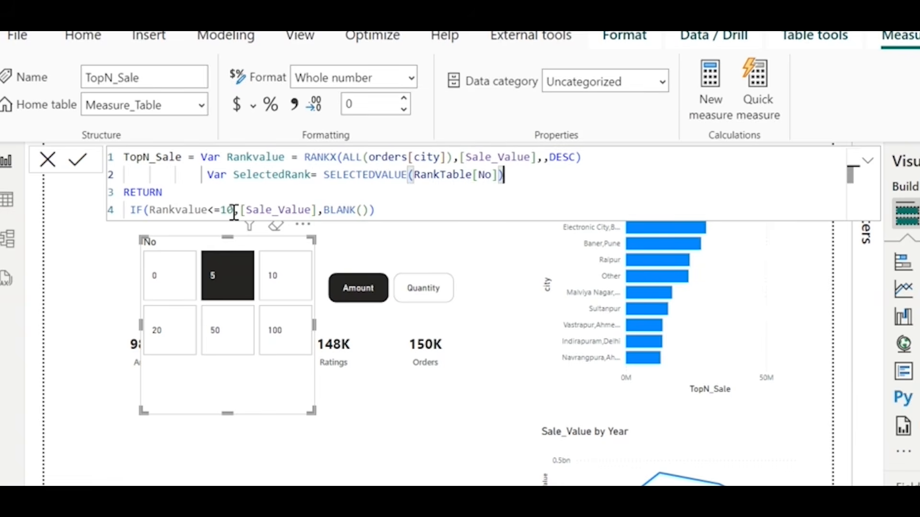
- Replace the fixed limit 10 in the IF condition with SelectedRank, then commit TopN_Sale and close the formula
left_click_drag(234, 213, 222, 214)
type("sele")
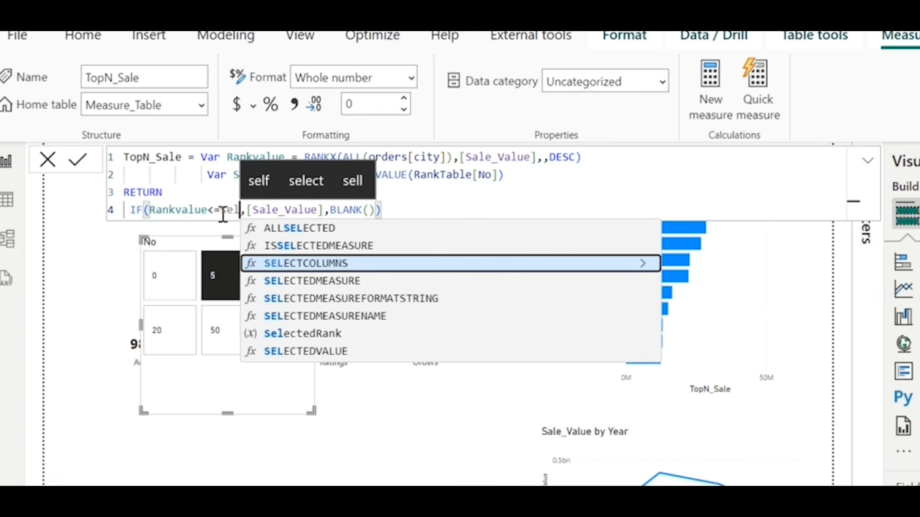
left_click(303, 335)
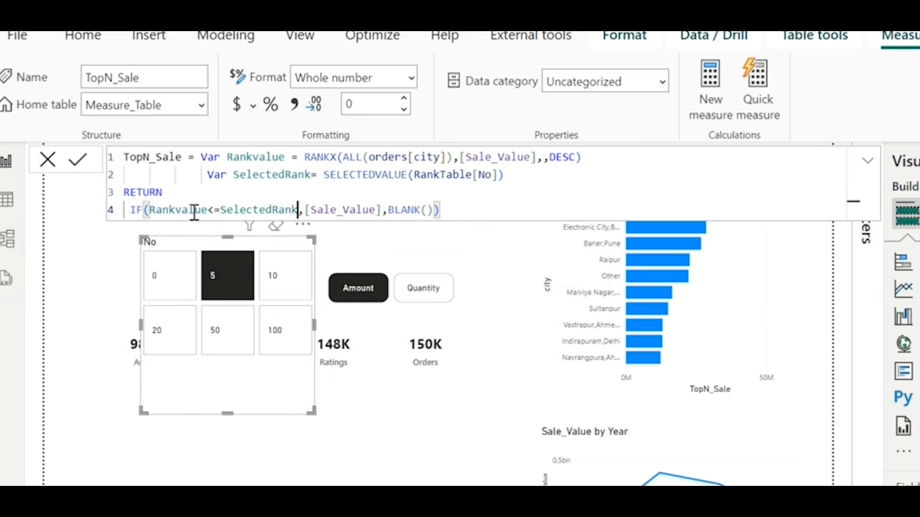
left_click(76, 152)
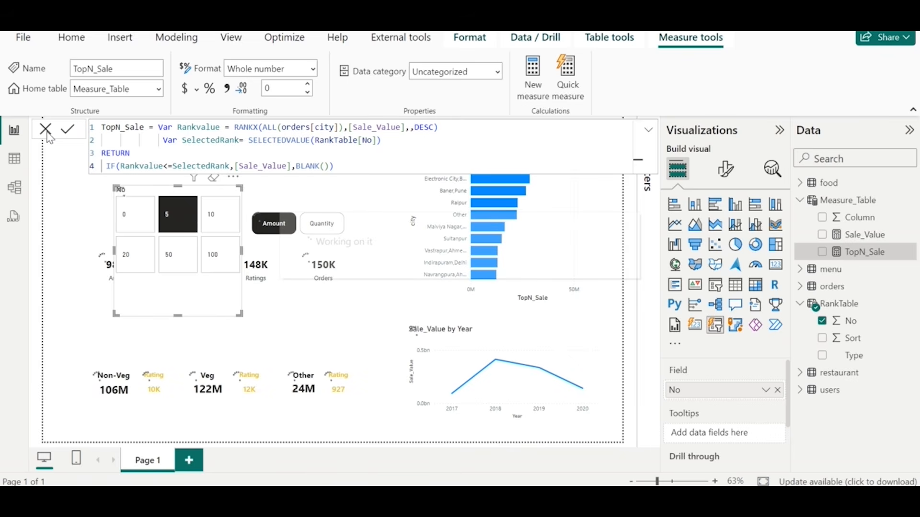
left_click(48, 136)
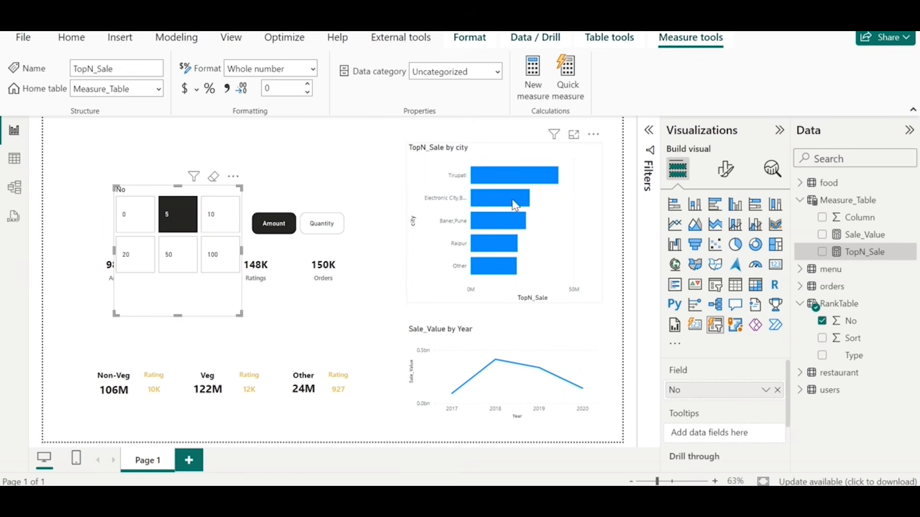
- Test the No slicer with 10 and 50 and check the listed cities in the TopN_Sale by city chart
left_click(222, 219)
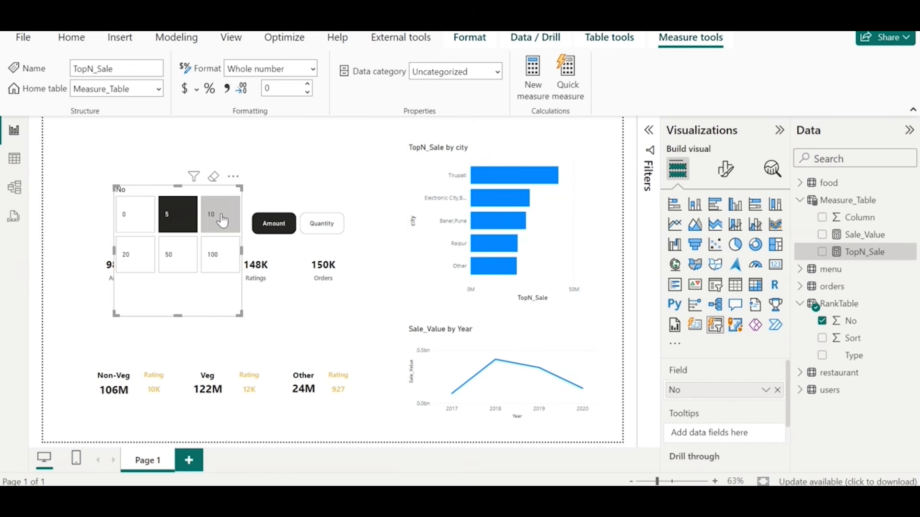
left_click(180, 269)
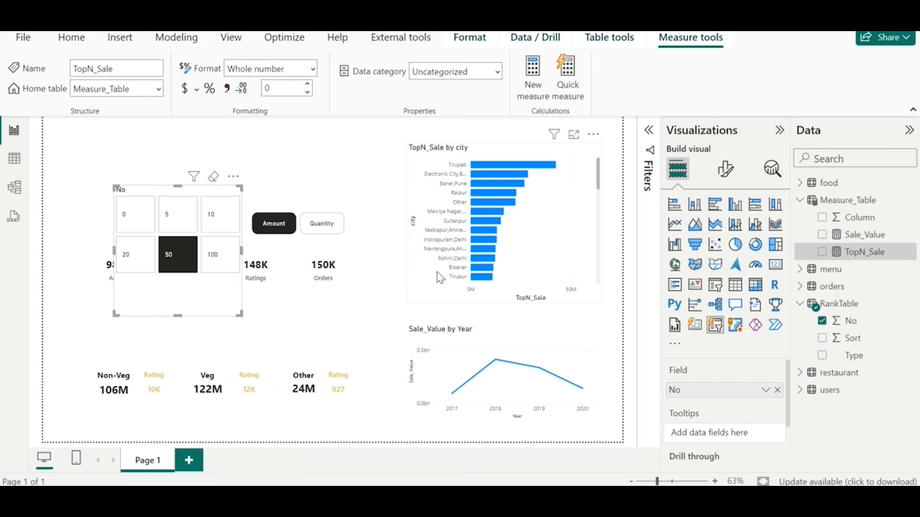
scroll(440, 279, "down", 10)
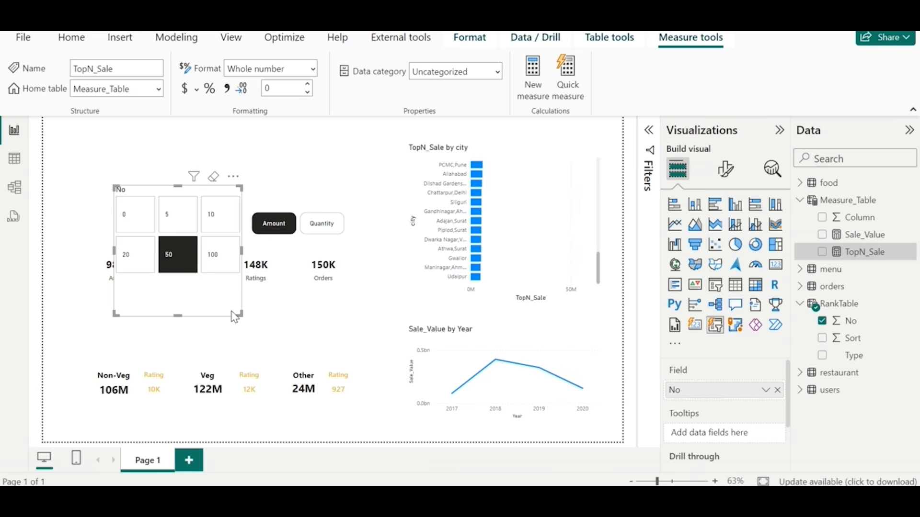
- Replace the slicer's No field with Type from RankTable and enlarge the slicer
left_click_drag(240, 314, 268, 328)
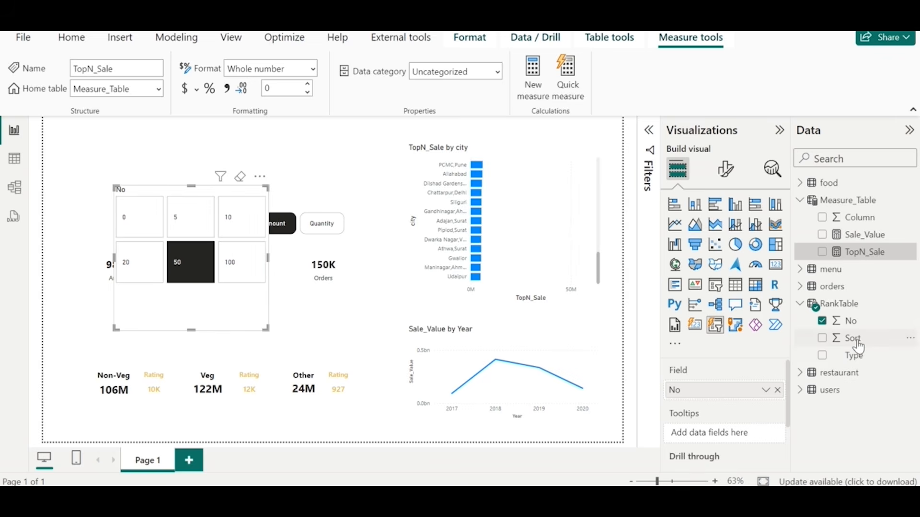
left_click_drag(854, 354, 709, 397)
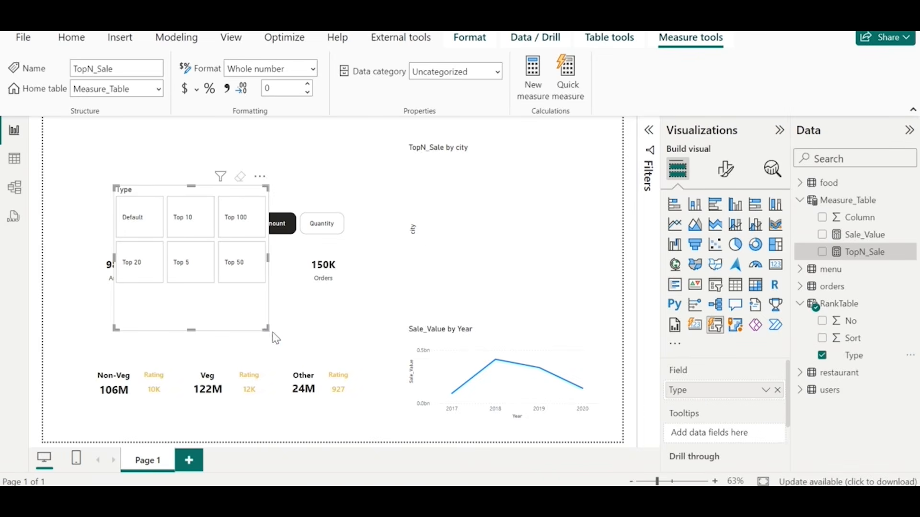
left_click_drag(267, 329, 299, 335)
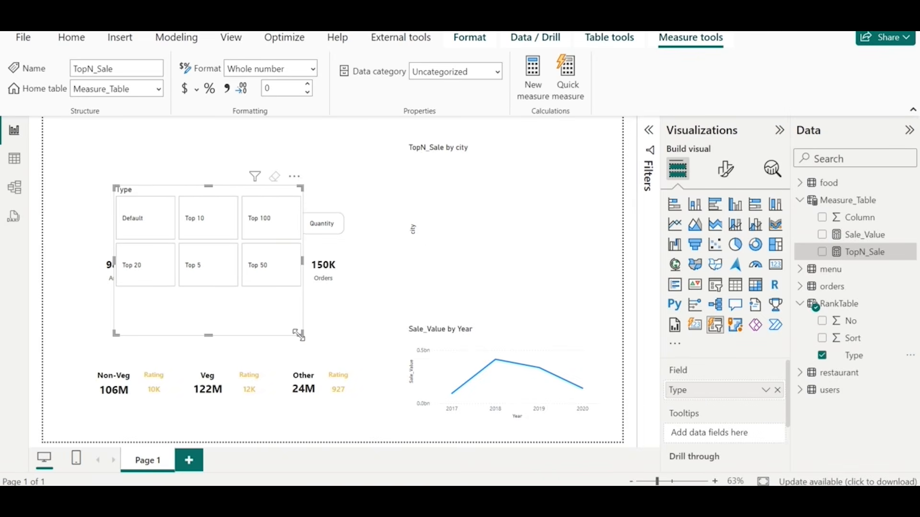
- Test the Type slicer with Top 10, Top 100 and Top 20, returning to Top 10 and clearing the selection
left_click(198, 227)
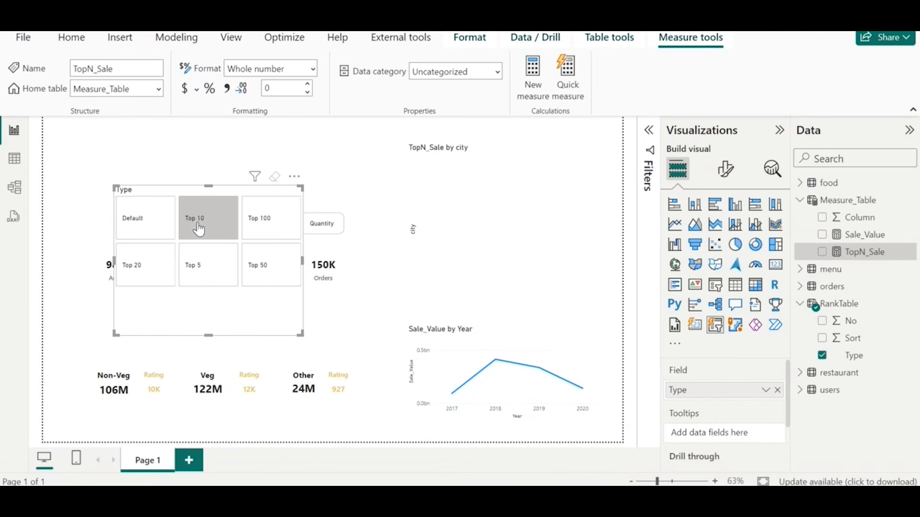
left_click(259, 229)
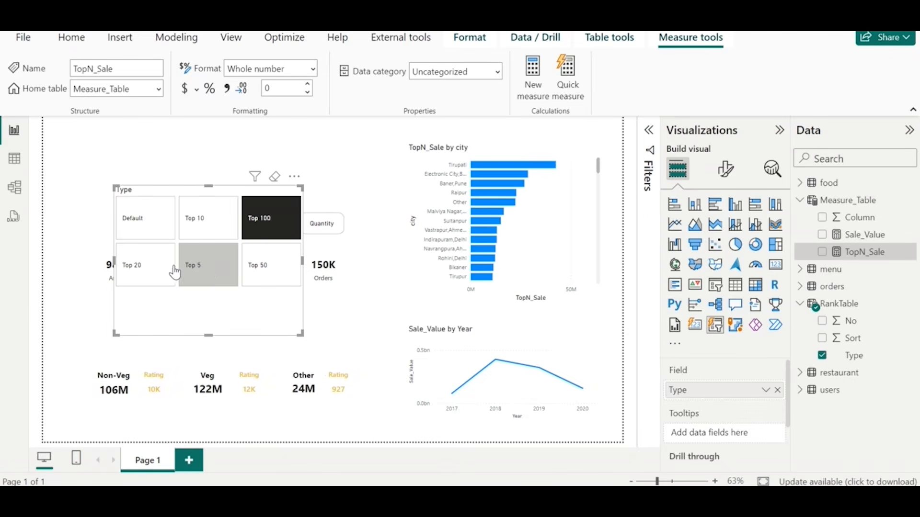
left_click(132, 272)
left_click(205, 228)
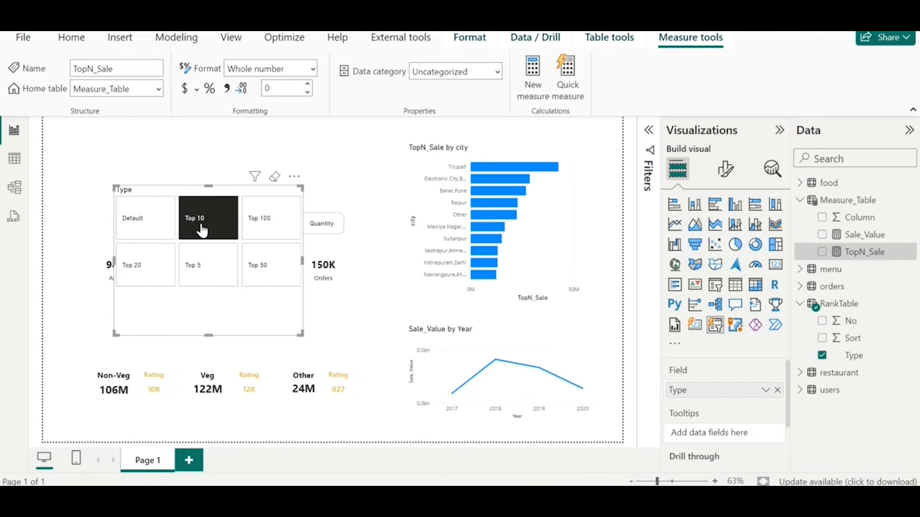
left_click(203, 231)
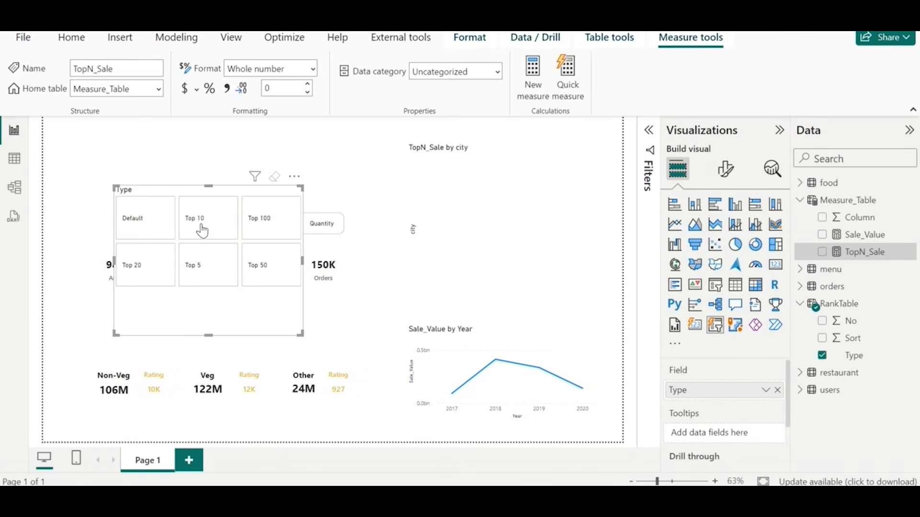
- Turn on Force selection in the Type slicer's selection settings
left_click(725, 168)
left_click(701, 265)
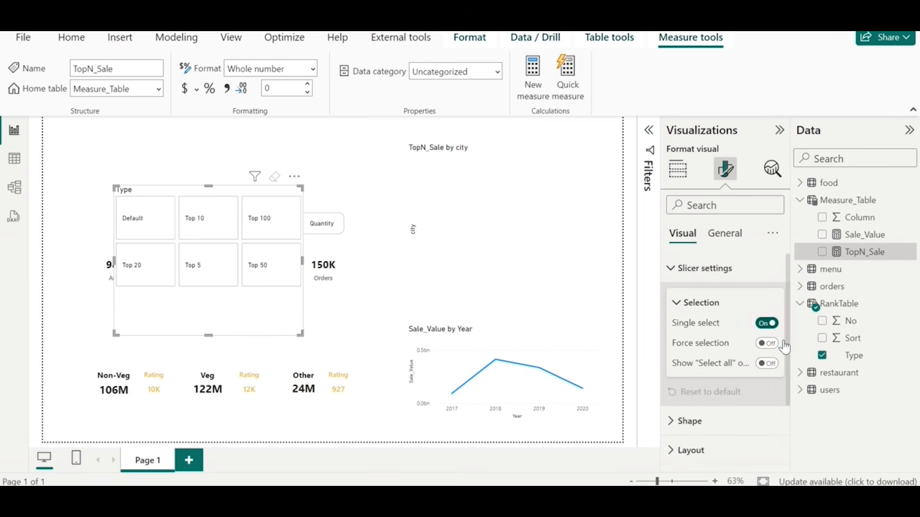
left_click(768, 344)
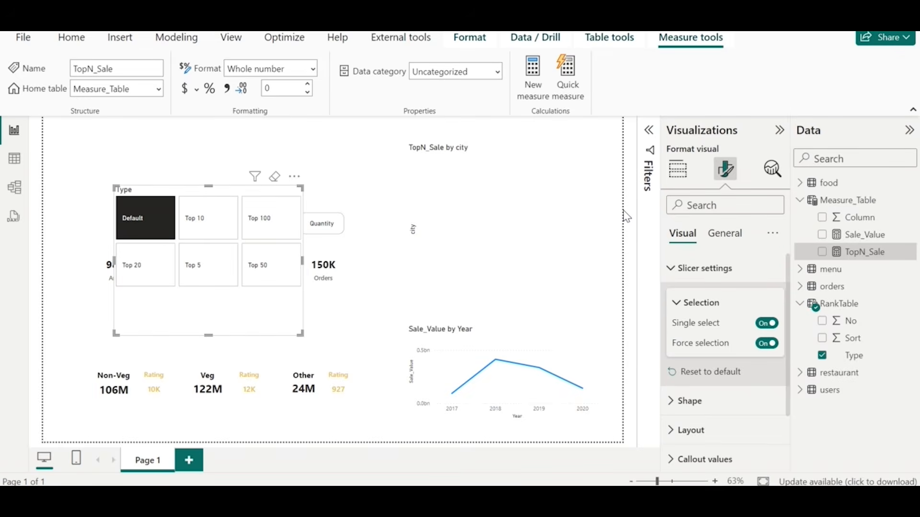
- In the TopN_Sale measure, begin an outer IF after RETURN with the condition SelectedRank=0
left_click(877, 236)
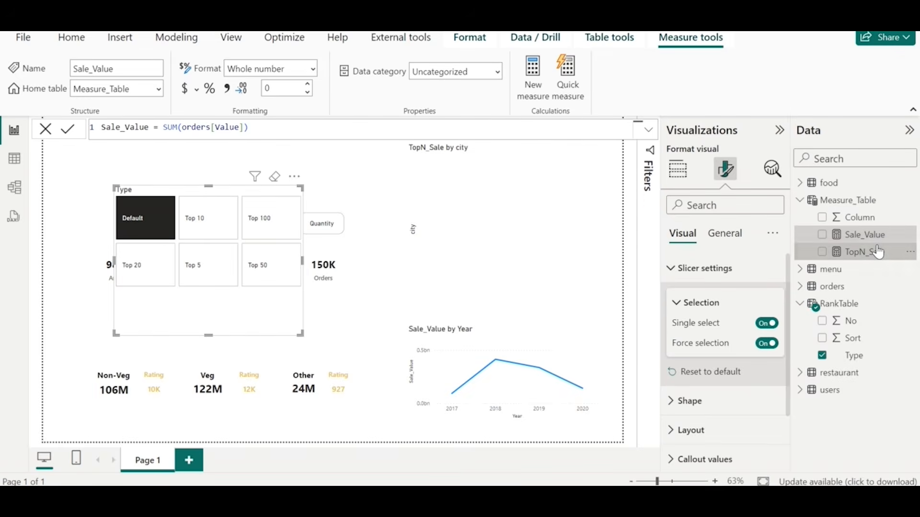
left_click(878, 252)
double_click(139, 167)
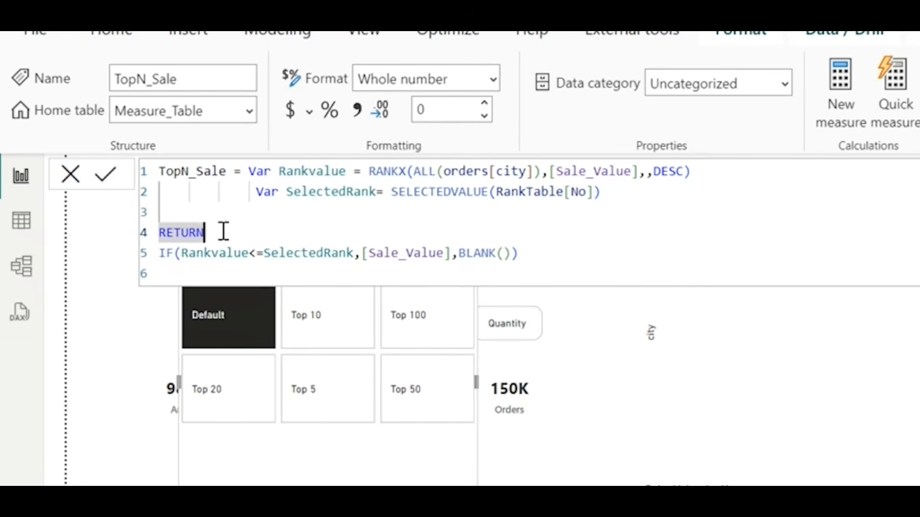
key("shift+Return")
type("IF(")
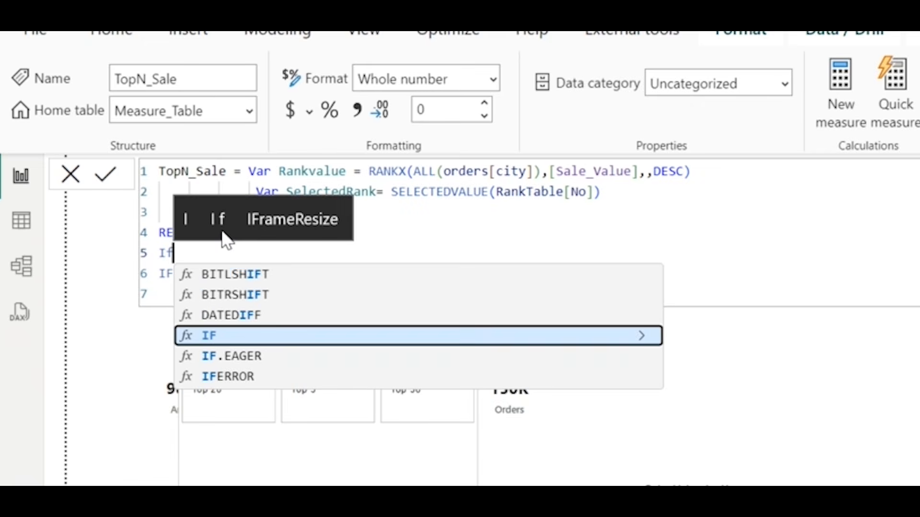
type("sel")
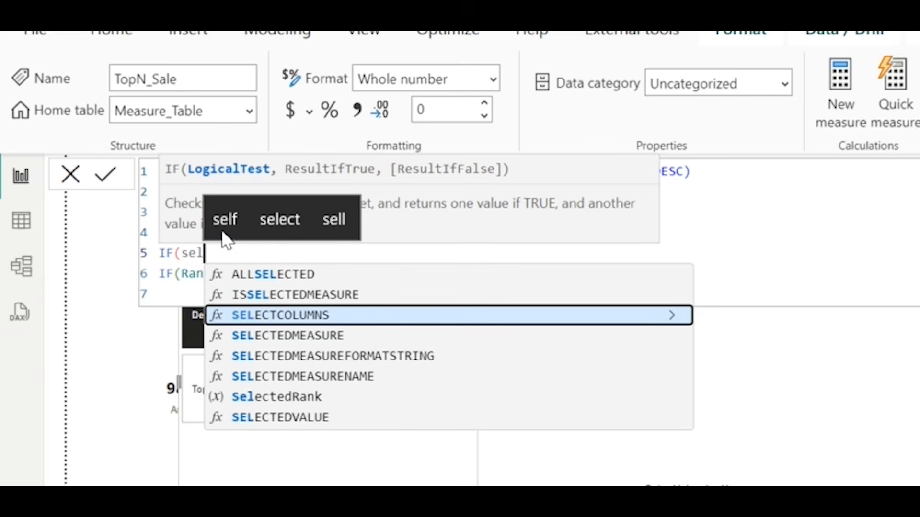
key("Down")
key("Down")
key("Down")
key("Down")
key("Tab")
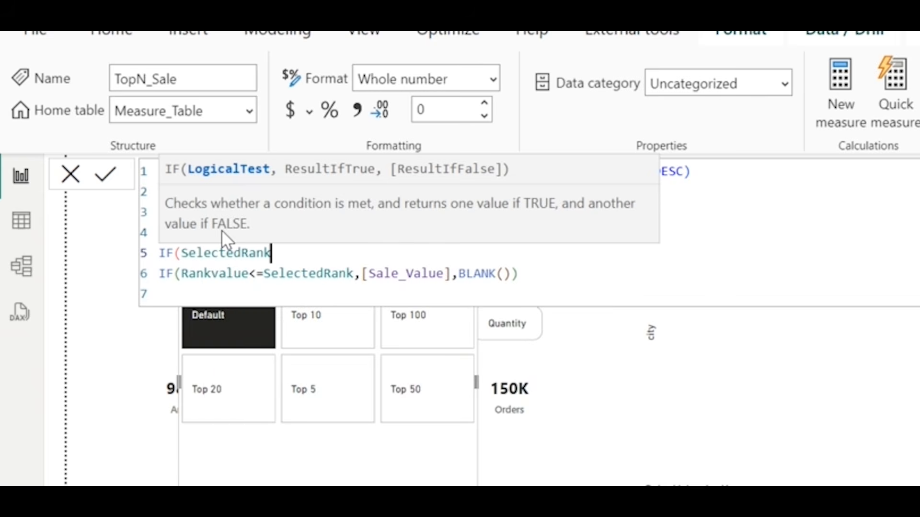
type("=0,")
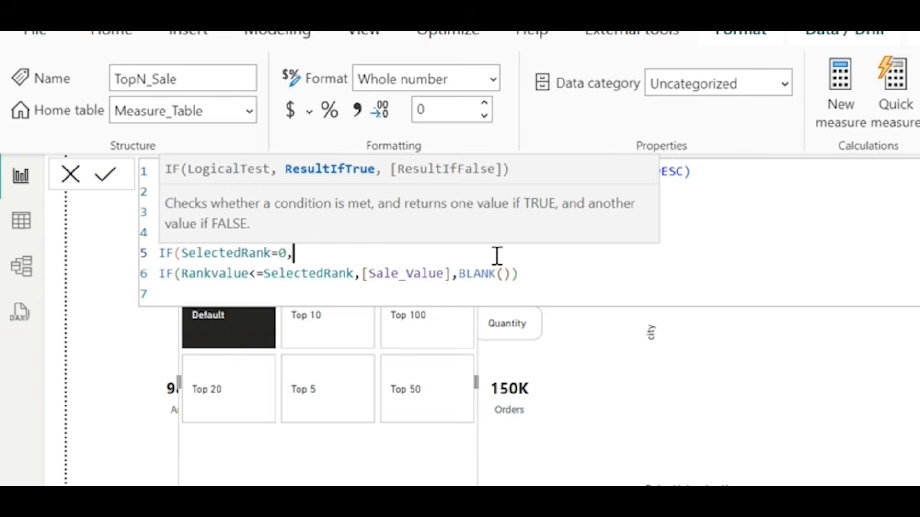
- Make the outer IF return [Sale_Value] when SelectedRank equals 0
left_click_drag(545, 273, 257, 273)
left_click(317, 254)
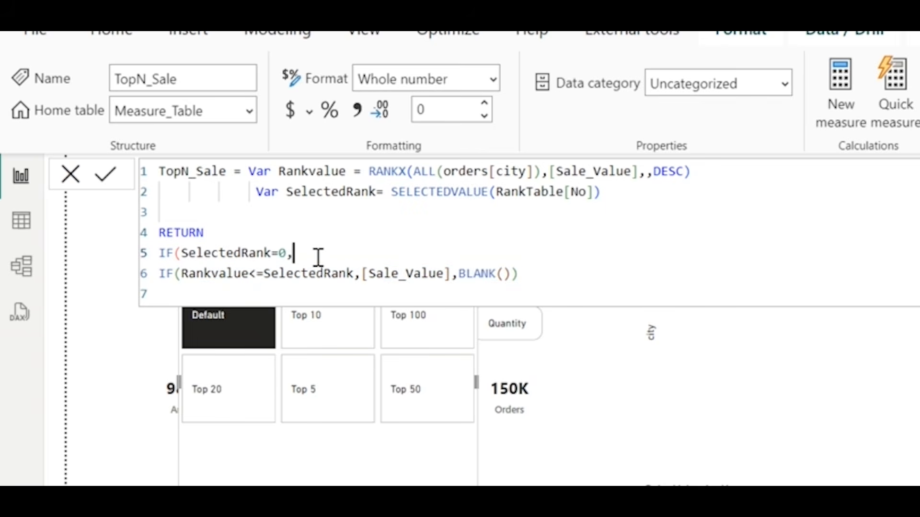
left_click_drag(299, 258, 179, 259)
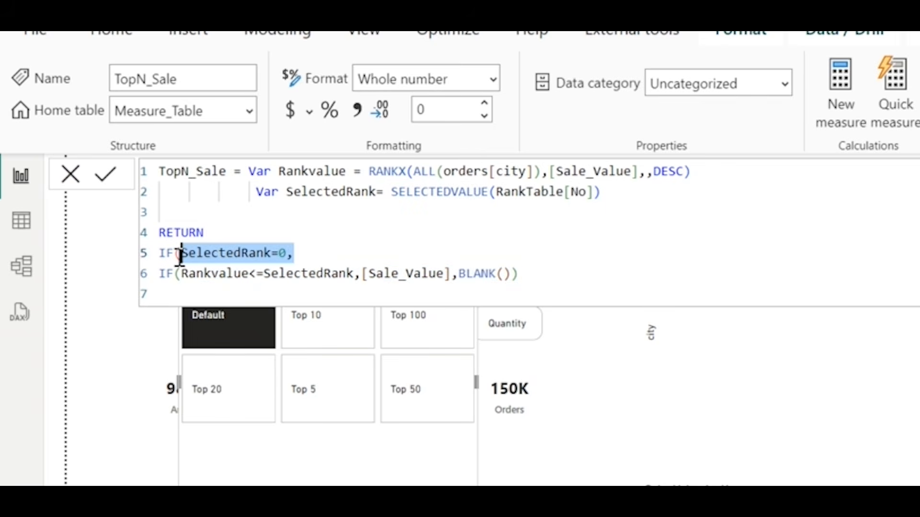
left_click(322, 250)
type("sa")
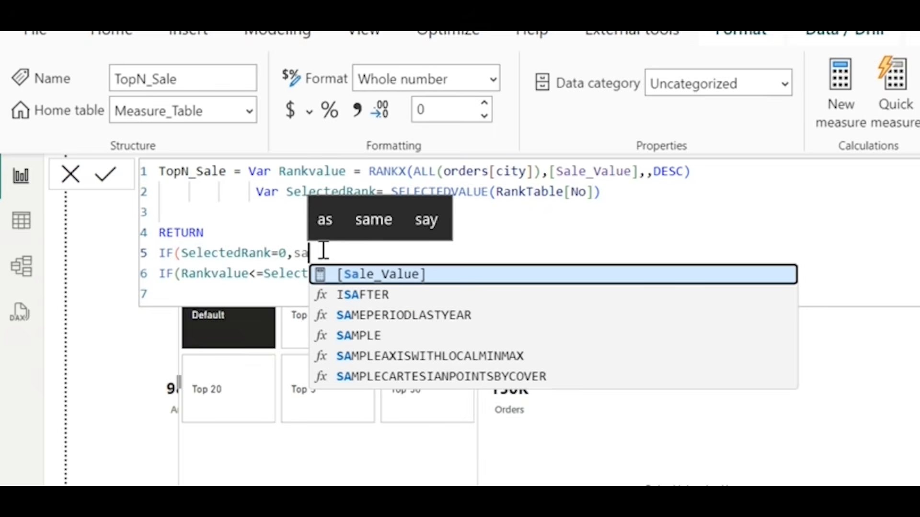
key("Tab")
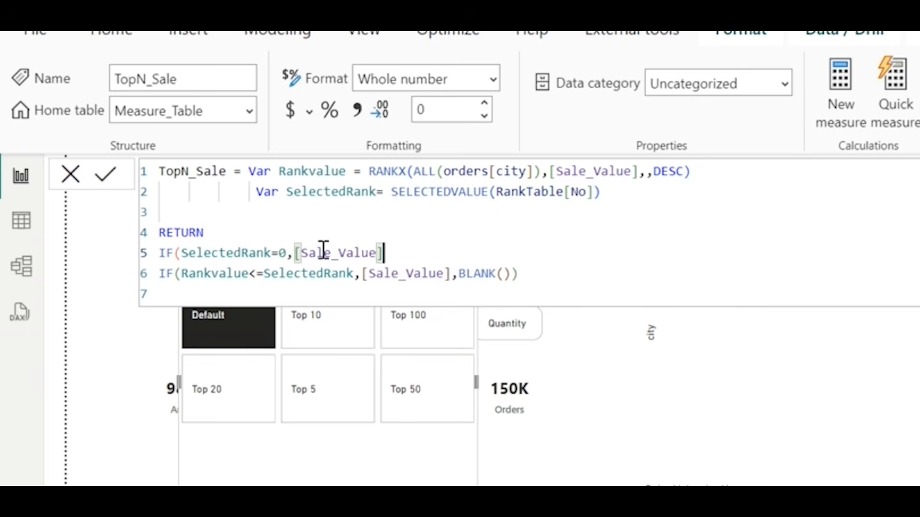
type(",")
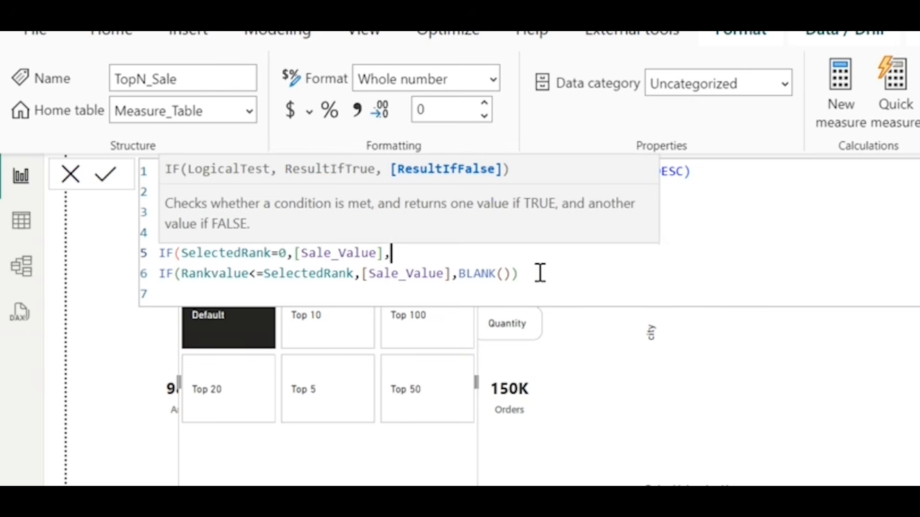
- Nest the Rankvalue<=SelectedRank IF as the outer IF's false result, closing the parenthesis on its own line, and commit the TopN_Sale measure
left_click_drag(538, 271, 144, 273)
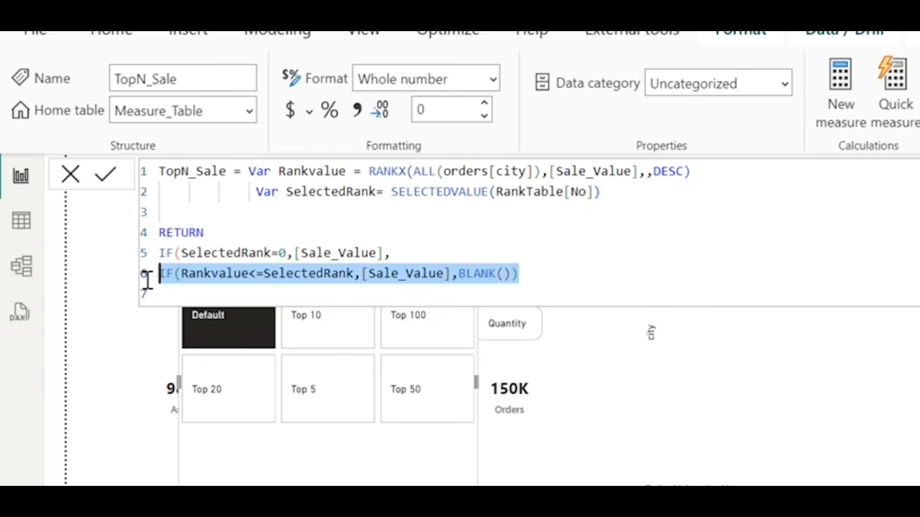
left_click(545, 275)
type(")")
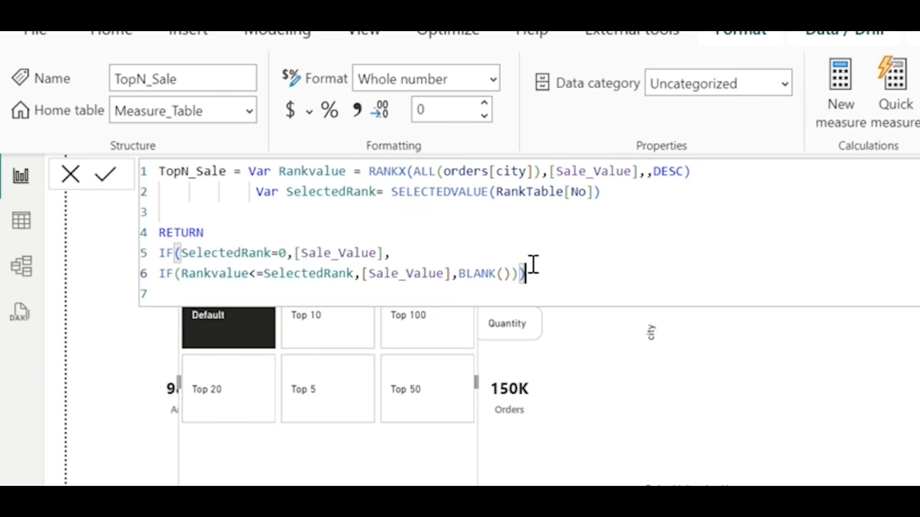
key("Left")
key("Return")
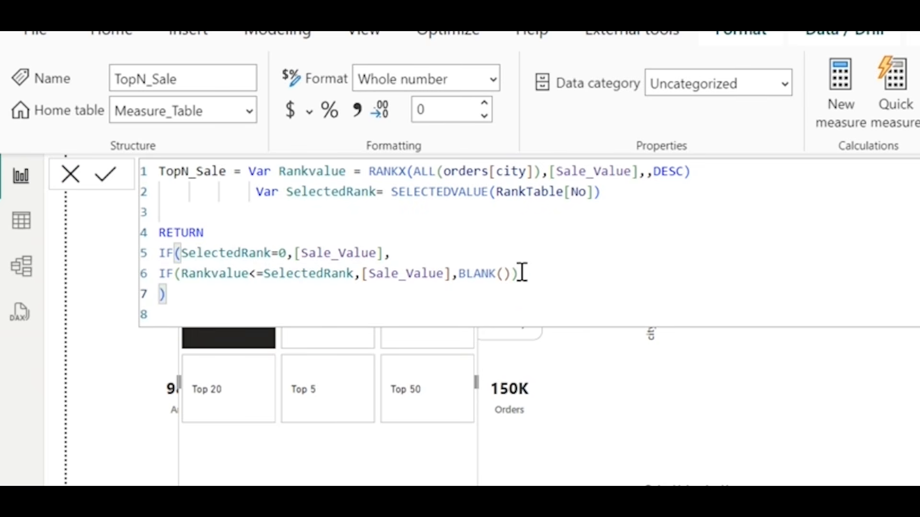
left_click(110, 179)
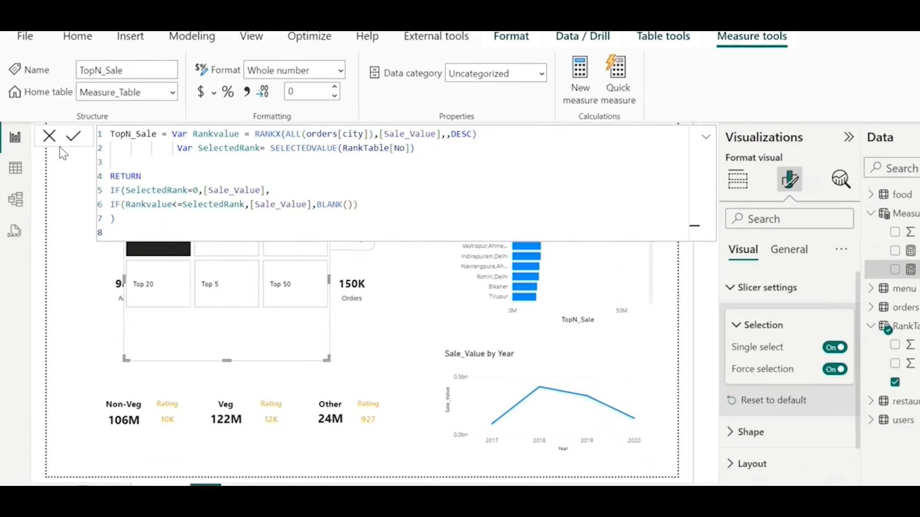
left_click(41, 137)
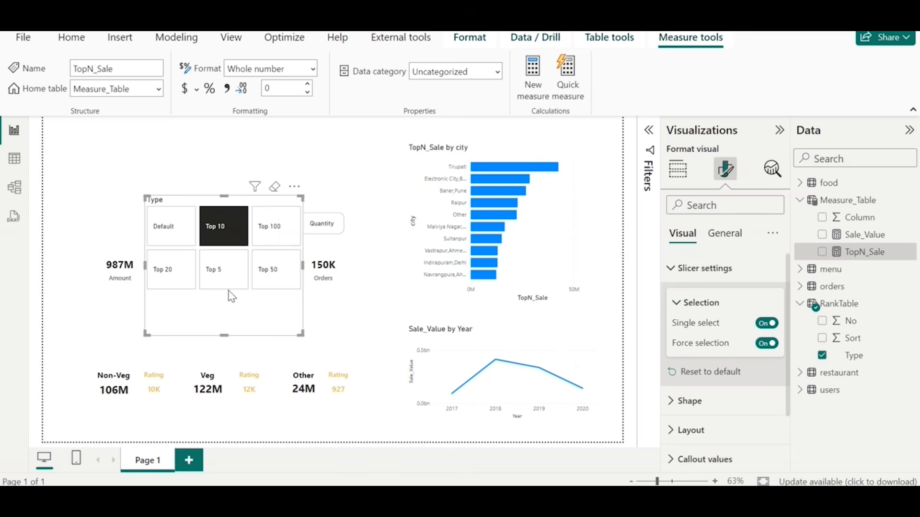
- Set the Type slicer's layout to 7 rows and 1 column
left_click(713, 425)
scroll(713, 425, "down", 3)
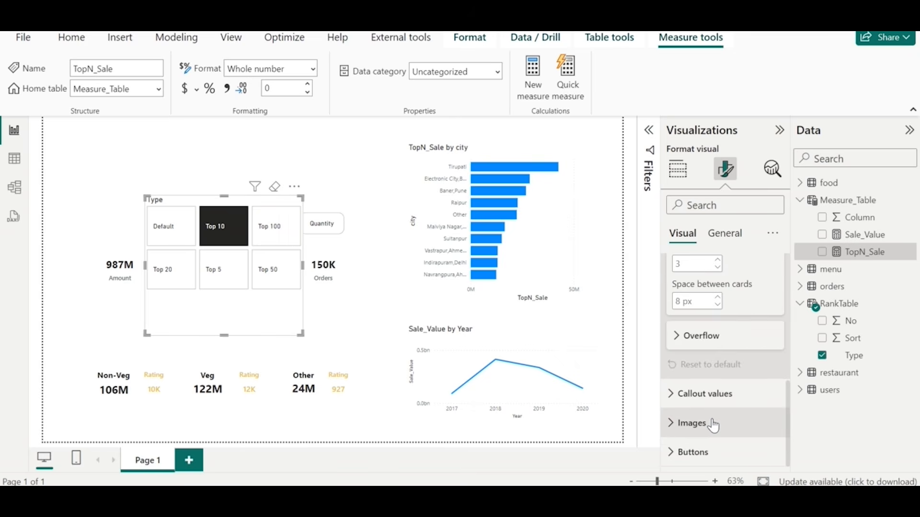
scroll(699, 332, "up", 3)
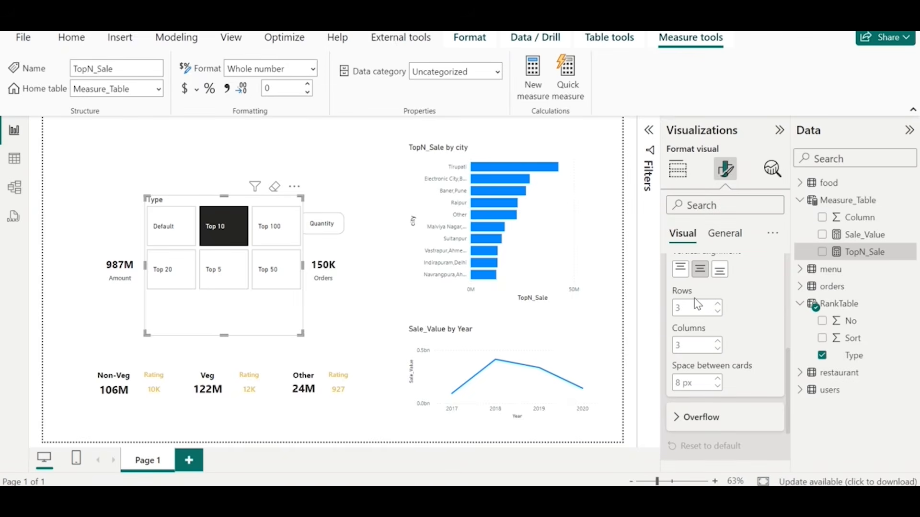
left_click(695, 307)
key("BackSpace")
type("7")
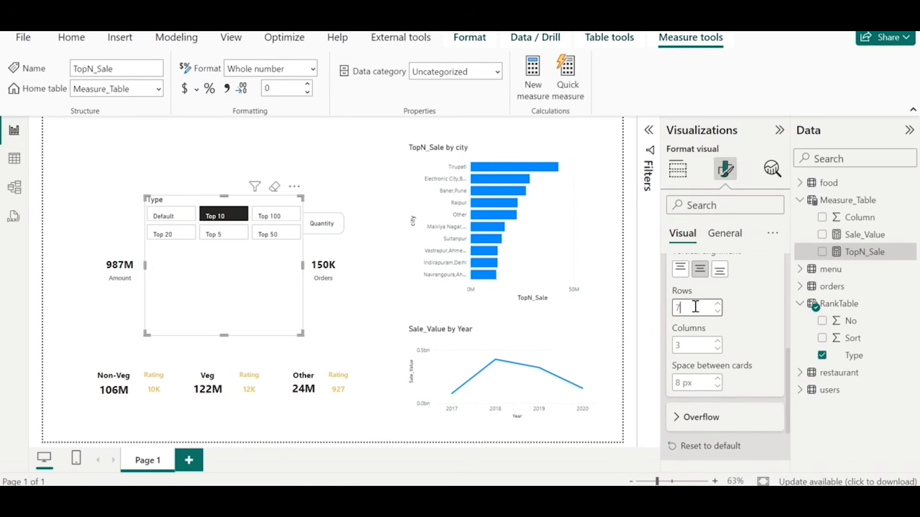
left_click(690, 348)
type("2")
key("BackSpace")
type("1")
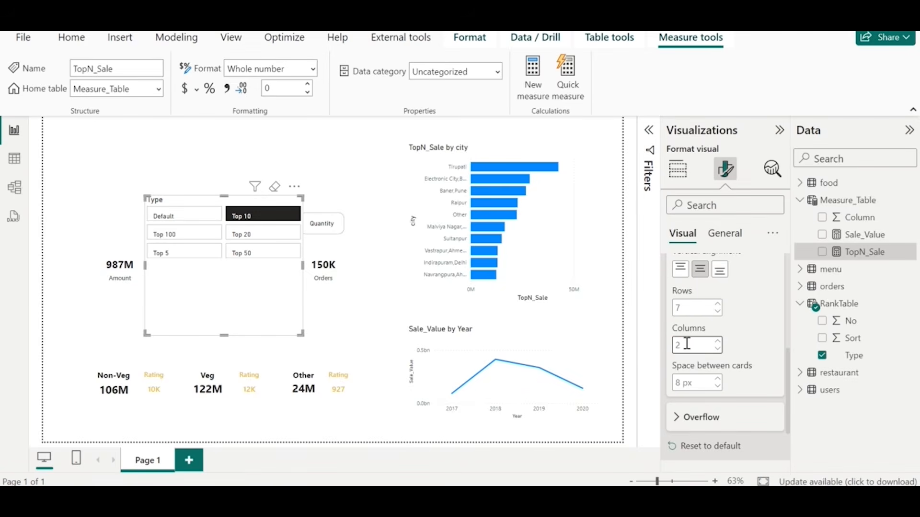
- Set the number of rows in the Type slicer's layout to 6
left_click(686, 313)
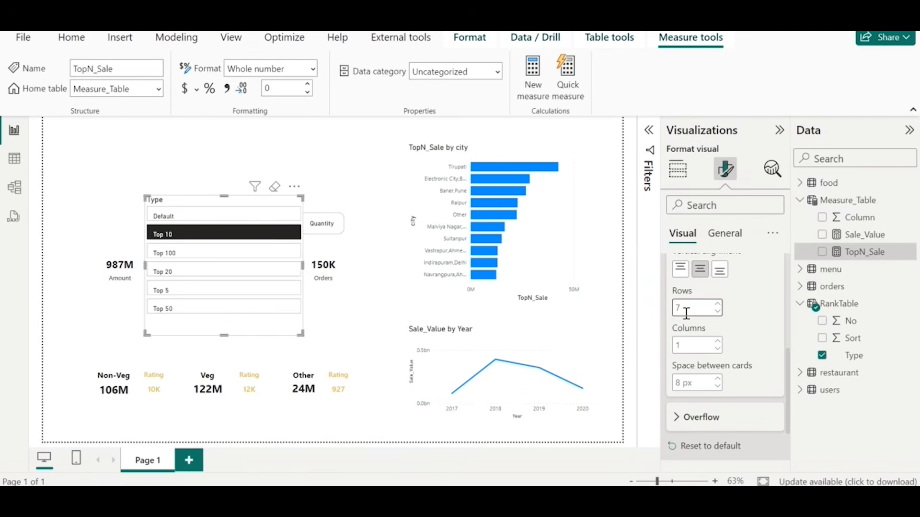
key("BackSpace")
type("6")
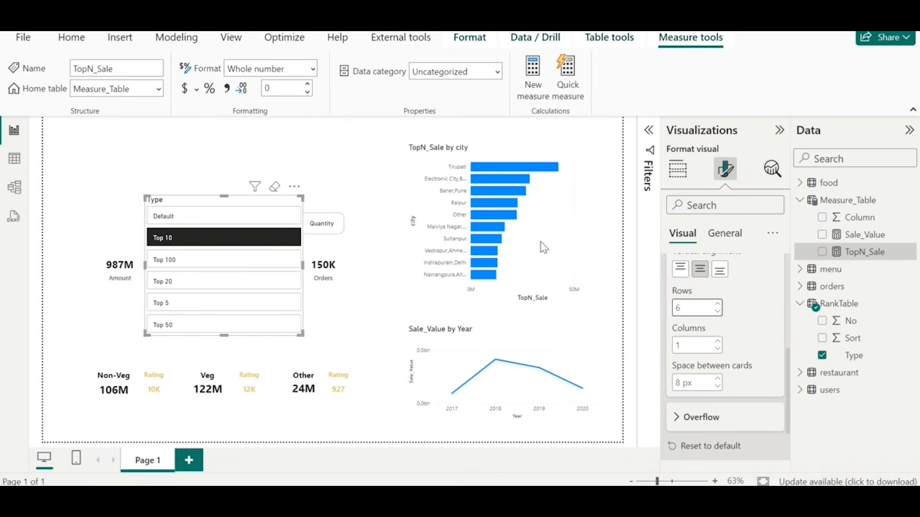
- Turn off the Type slicer's title, narrow it to about 111 wide by 324 high, and place it just left of the TopN_Sale by city chart
left_click(721, 240)
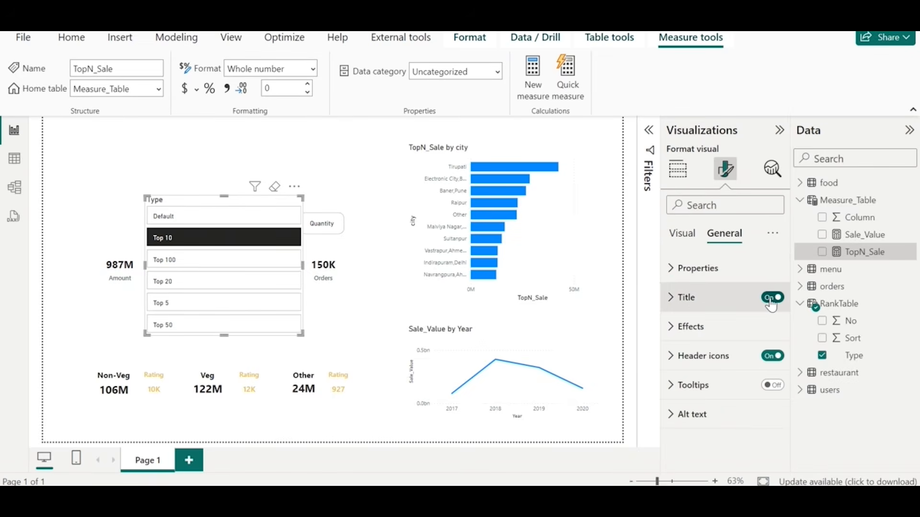
left_click(772, 298)
left_click_drag(146, 197, 253, 201)
left_click_drag(276, 266, 386, 214)
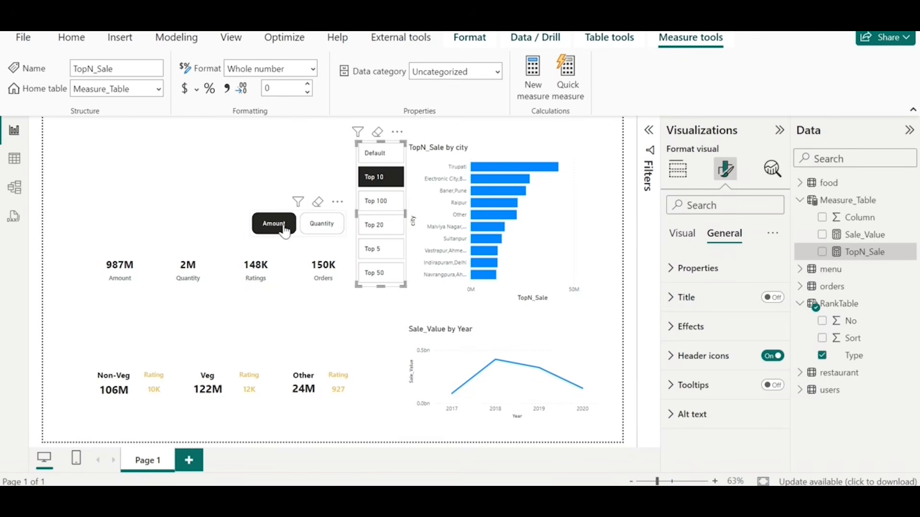
left_click(704, 268)
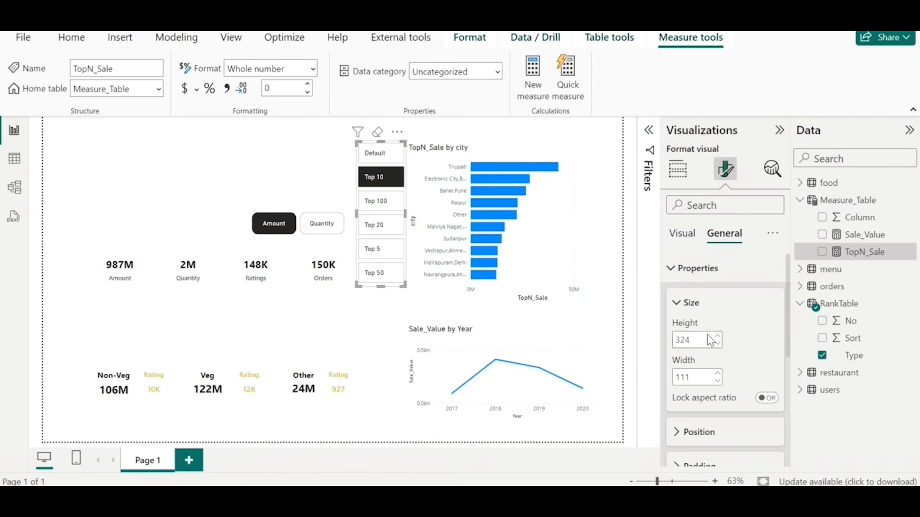
- Change the Type slicer's button shape to Rounded Rectangle with 10 px rounded corners
left_click(682, 233)
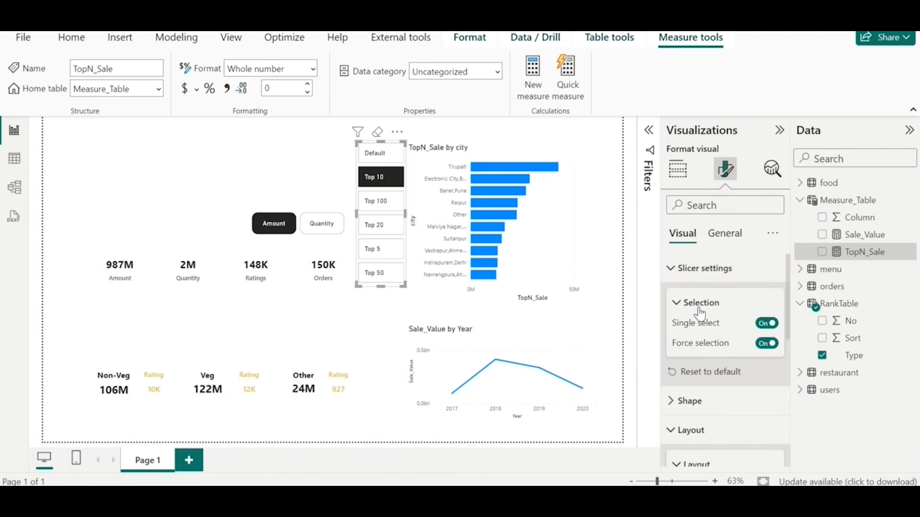
left_click(690, 402)
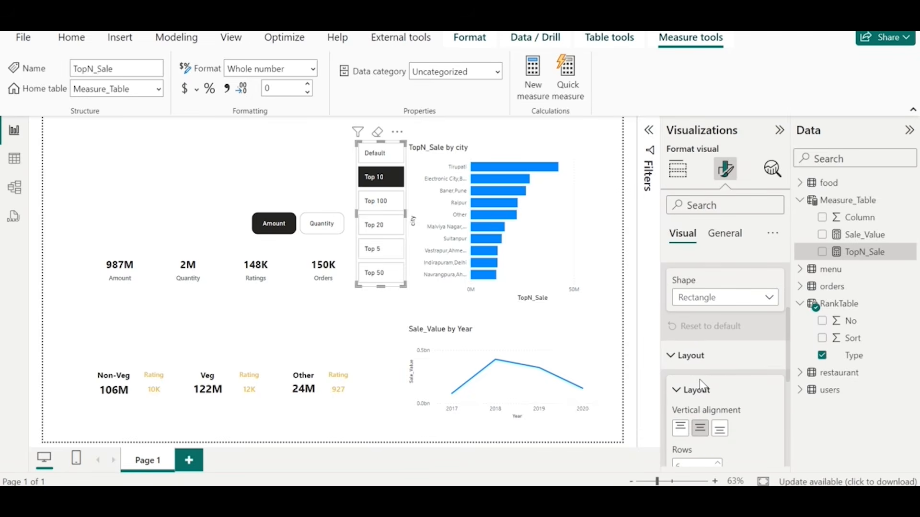
left_click(694, 297)
left_click(698, 330)
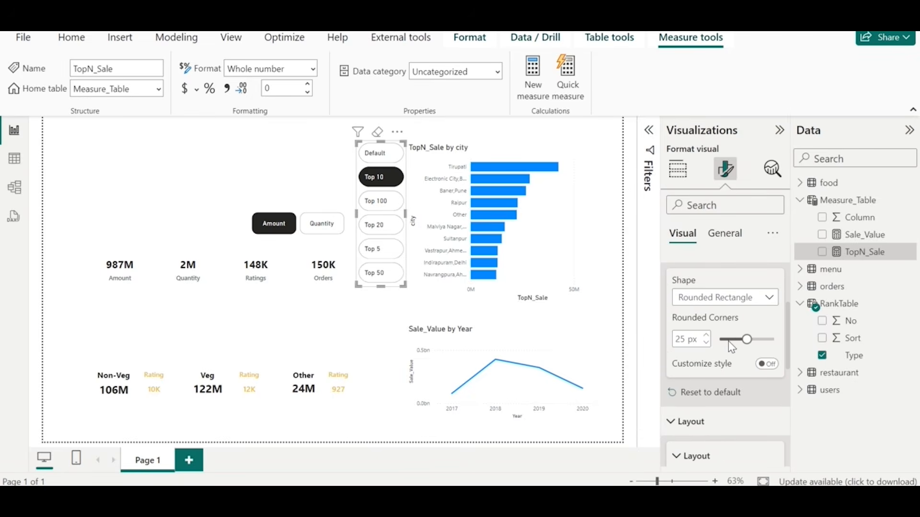
left_click_drag(729, 341, 730, 340)
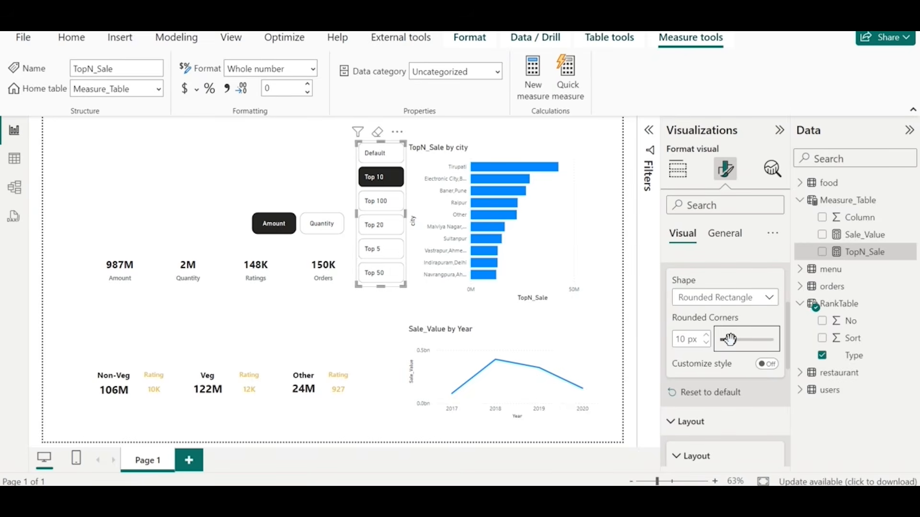
- Test the restyled Type slicer with Top 100 and return to Top 10
scroll(726, 399, "down", 5)
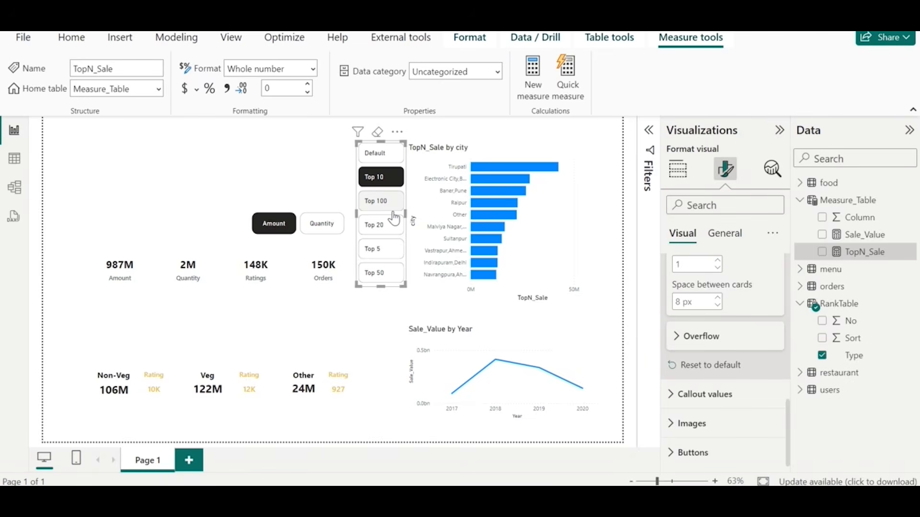
left_click(386, 201)
left_click(381, 177)
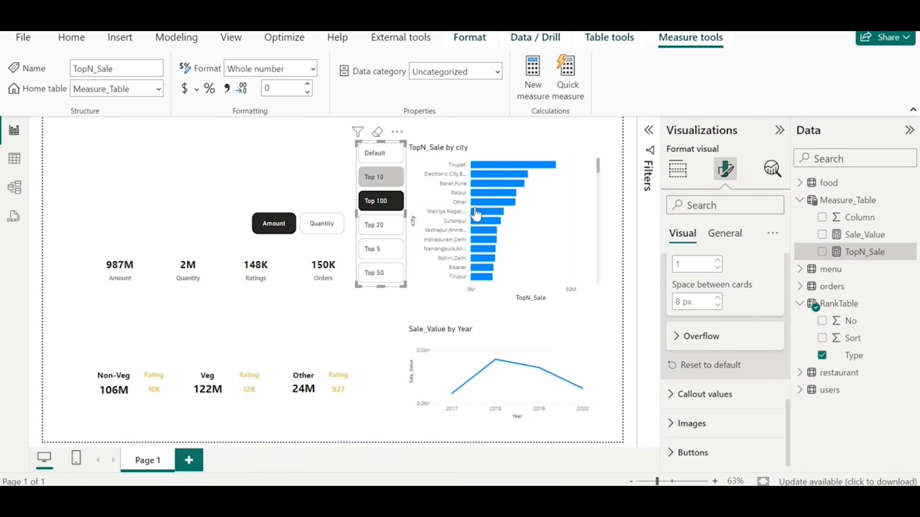
- Fill the Type slicer's selected-state buttons with the lighter red theme shade and try the new color on Top 20
left_click(708, 453)
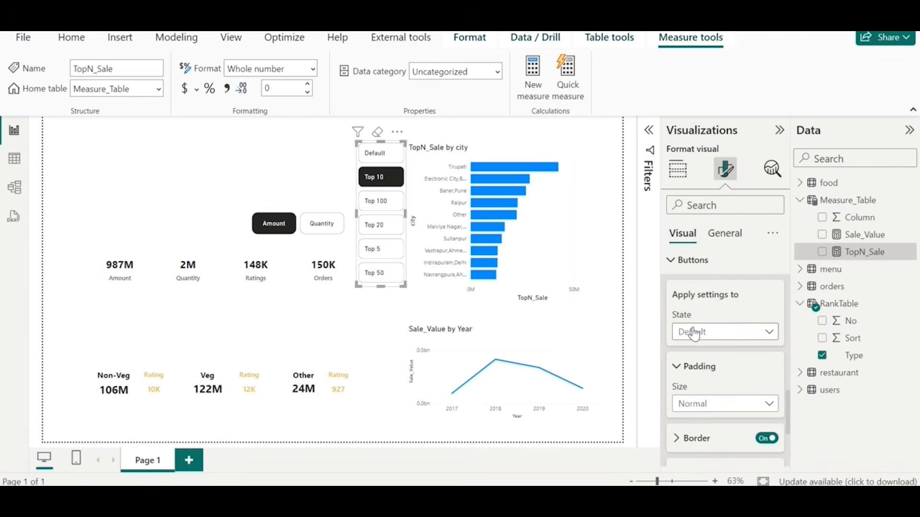
left_click(693, 334)
scroll(708, 396, "down", 3)
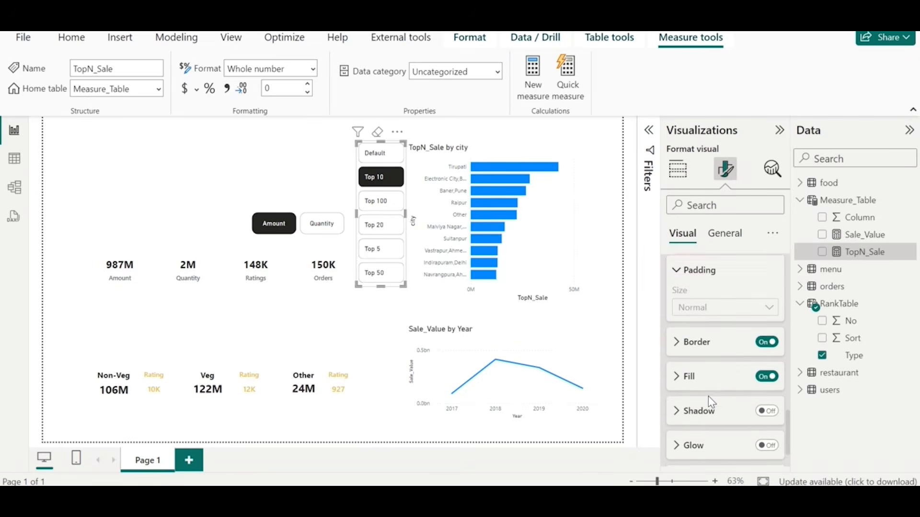
left_click(718, 376)
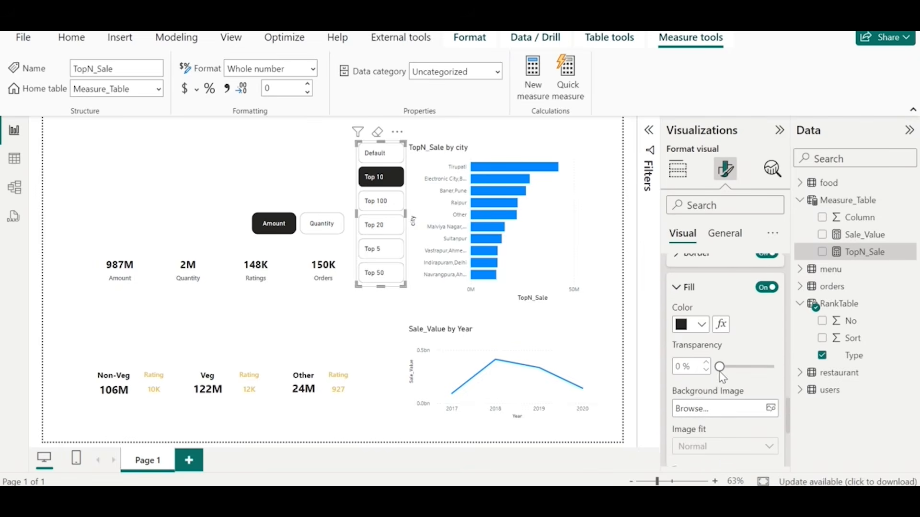
left_click(690, 316)
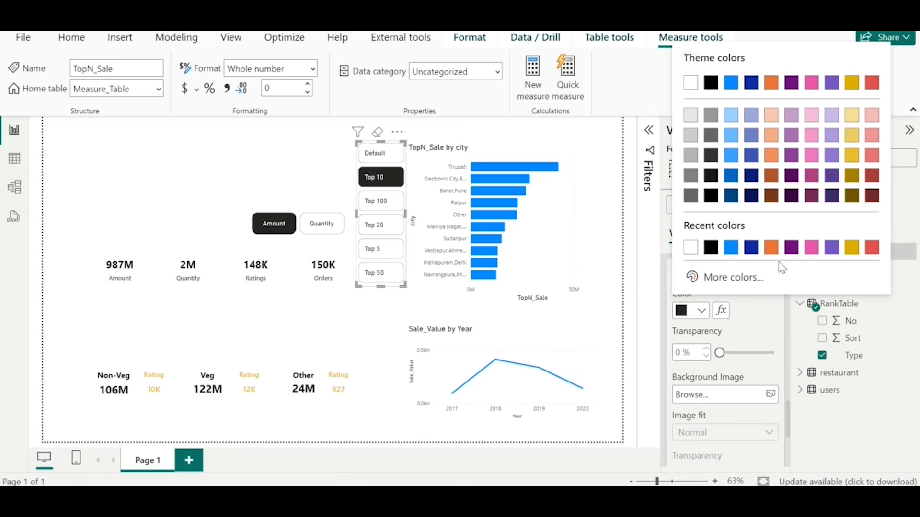
left_click(873, 156)
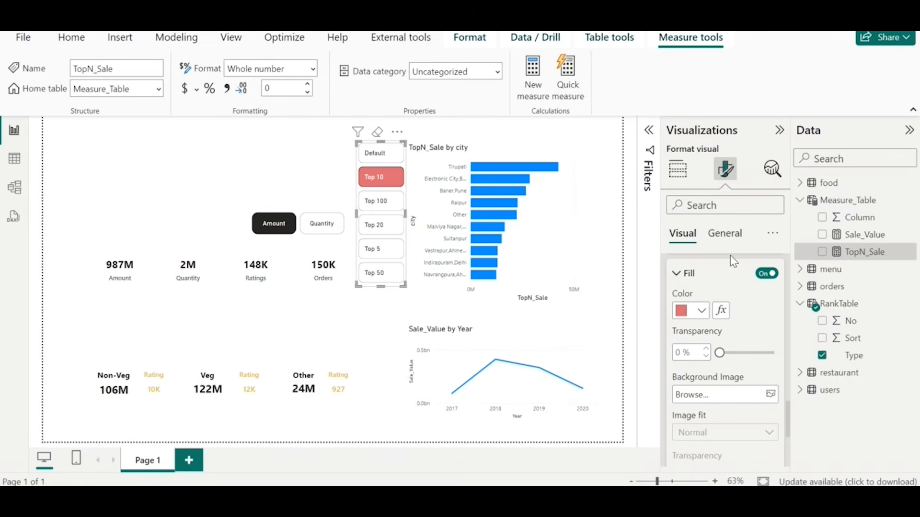
left_click(381, 227)
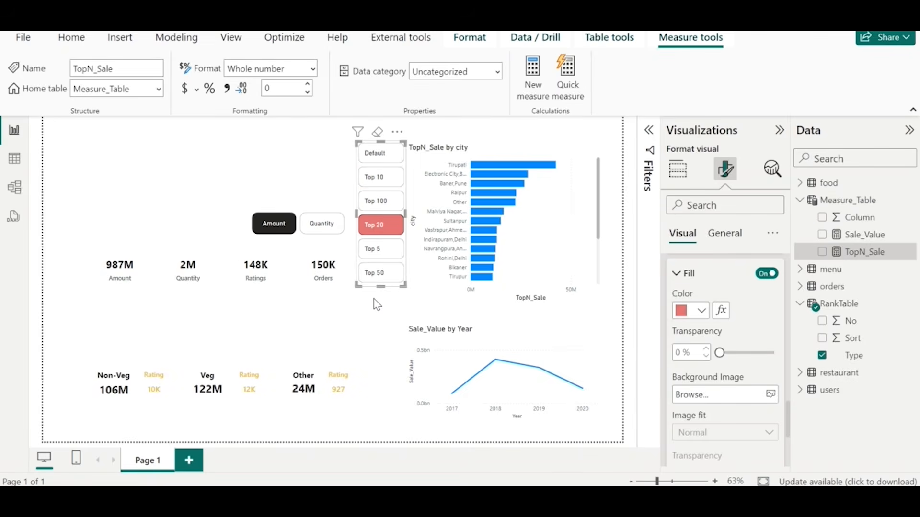
- Turn off the button border for the Type slicer's Selected state
left_click(405, 153)
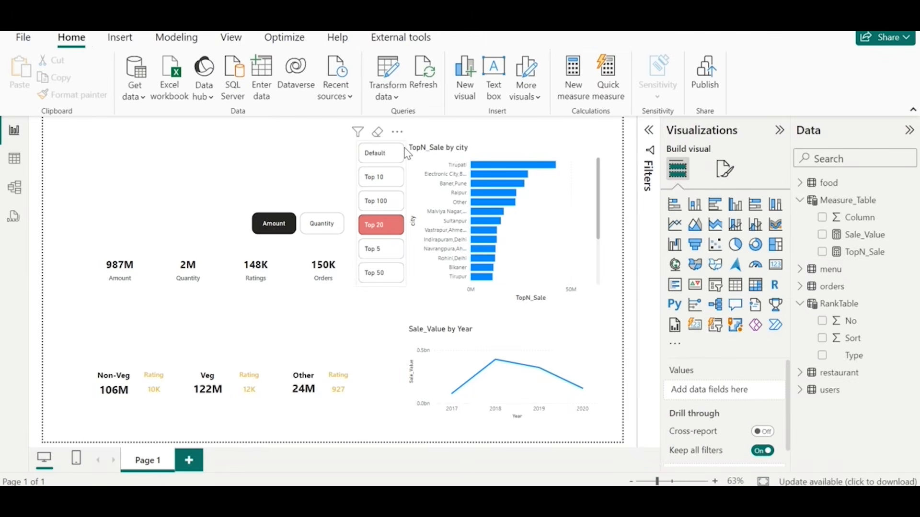
left_click(406, 153)
left_click(725, 168)
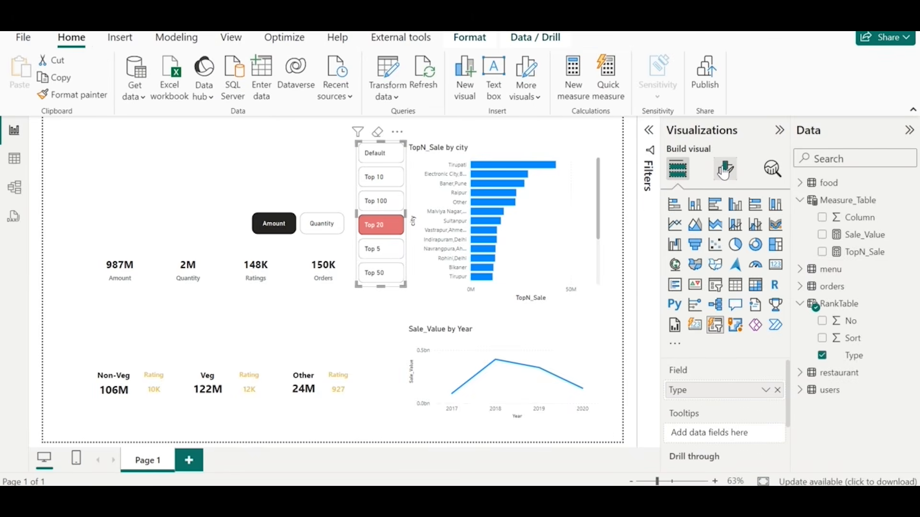
left_click(692, 414)
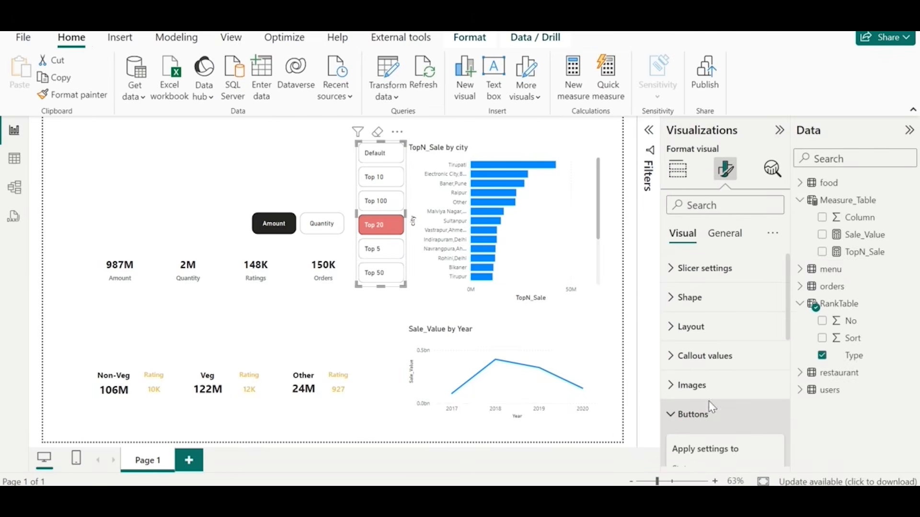
scroll(710, 409, "down", 5)
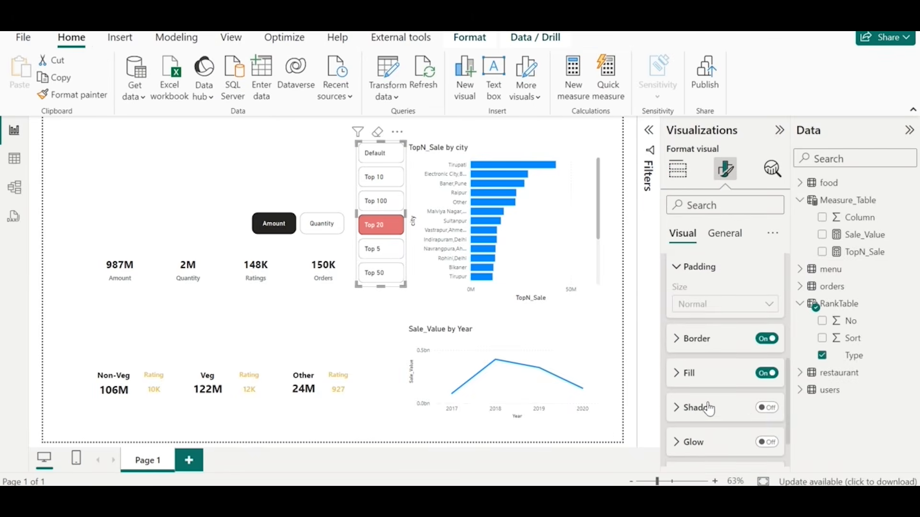
left_click(768, 339)
- Turn off the button border for the Type slicer's Default state
scroll(746, 346, "up", 3)
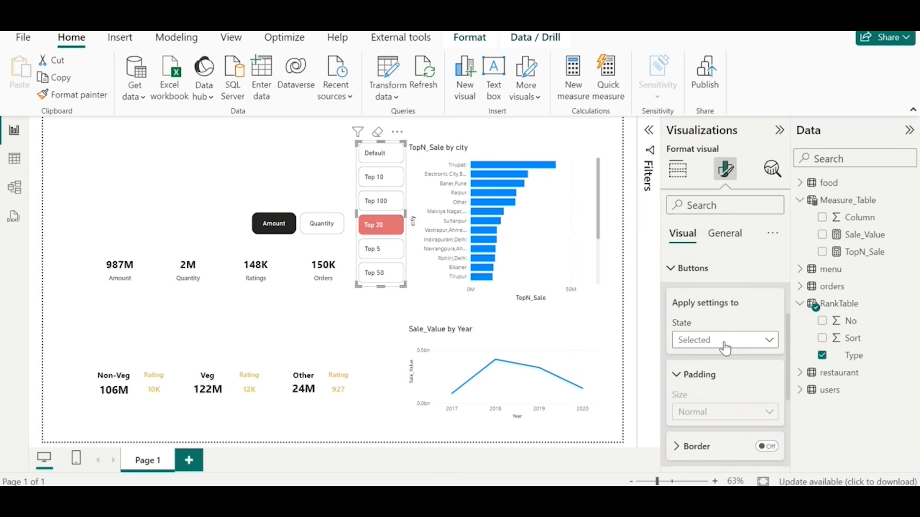
left_click(725, 346)
left_click(702, 364)
scroll(701, 362, "down", 3)
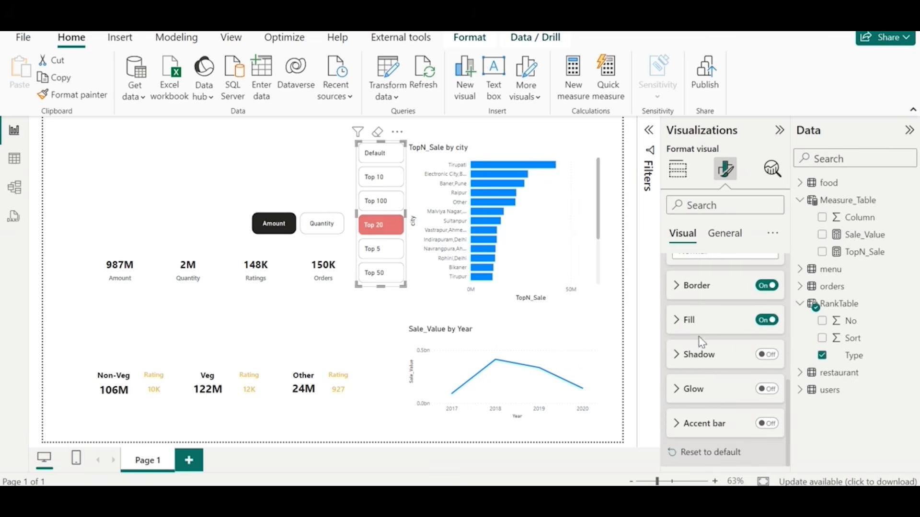
left_click(767, 286)
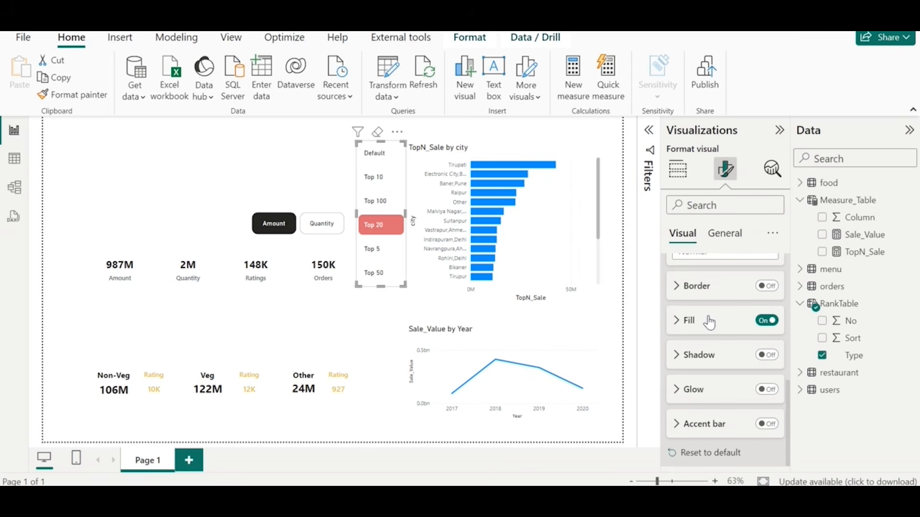
- Fill the Type slicer's Default-state buttons with light gray #F3F3F3
left_click(710, 322)
left_click(693, 288)
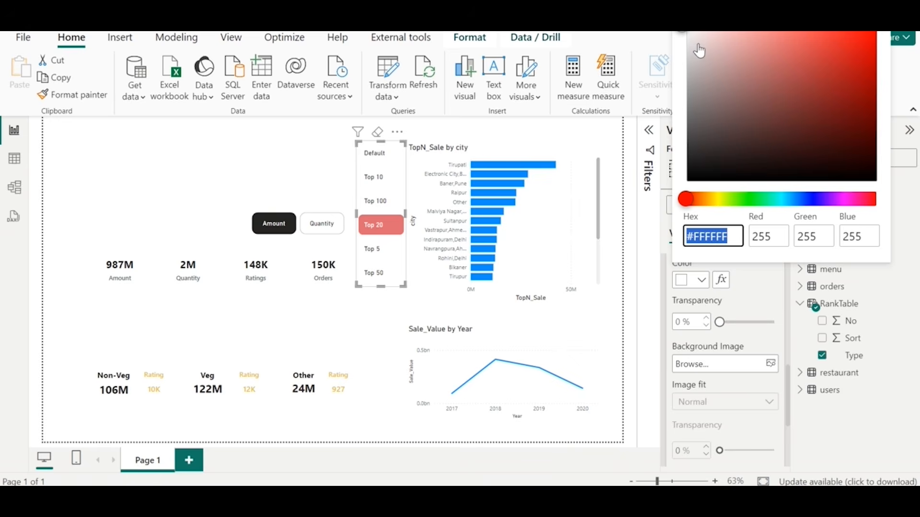
left_click_drag(695, 34, 685, 33)
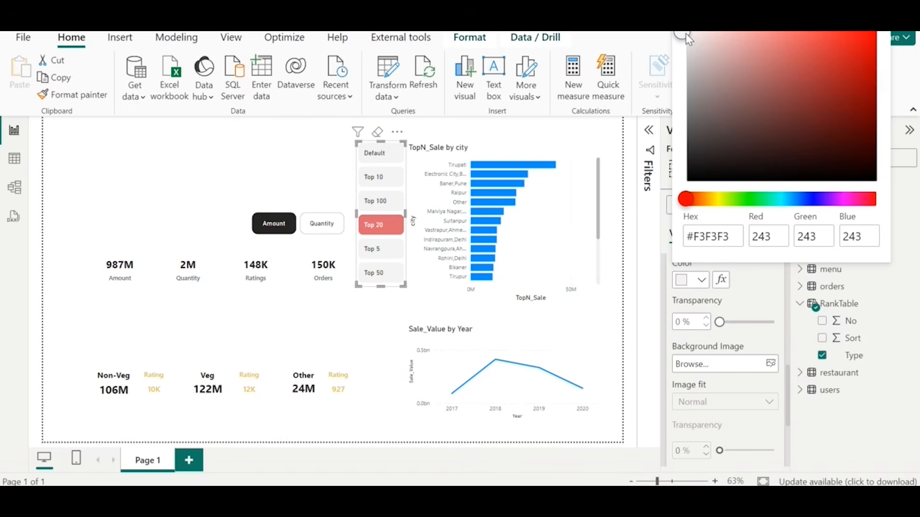
left_click(527, 164)
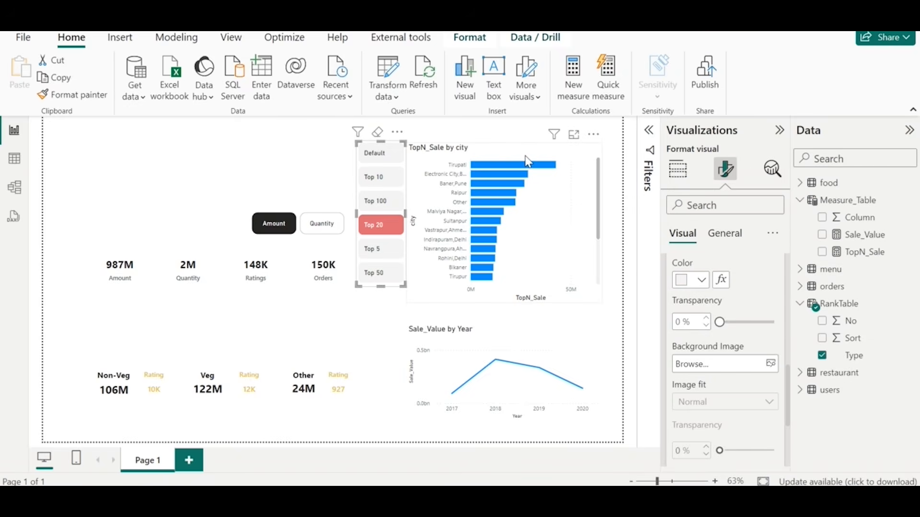
- Shorten the TopN_Sale by city chart slightly from its lower edge, and test the Type slicer with Top 100 and Top 10
left_click(527, 161)
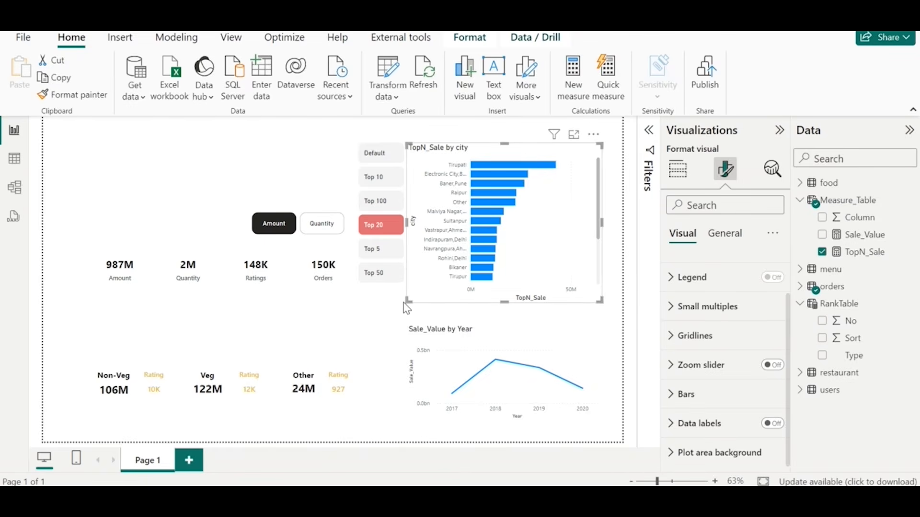
left_click_drag(403, 302, 404, 297)
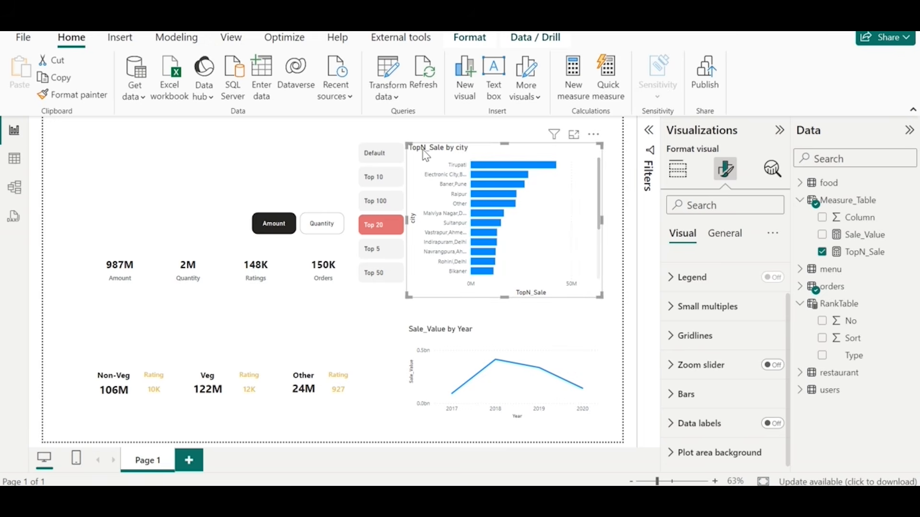
left_click(383, 201)
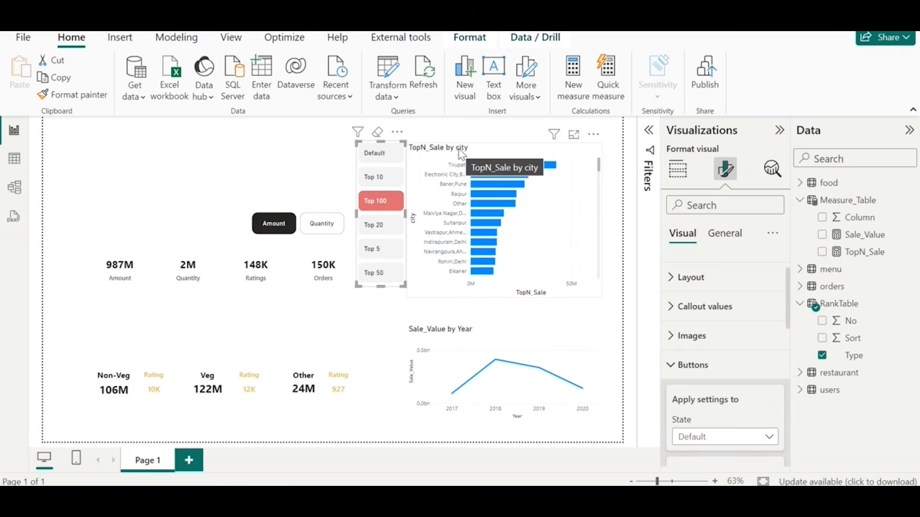
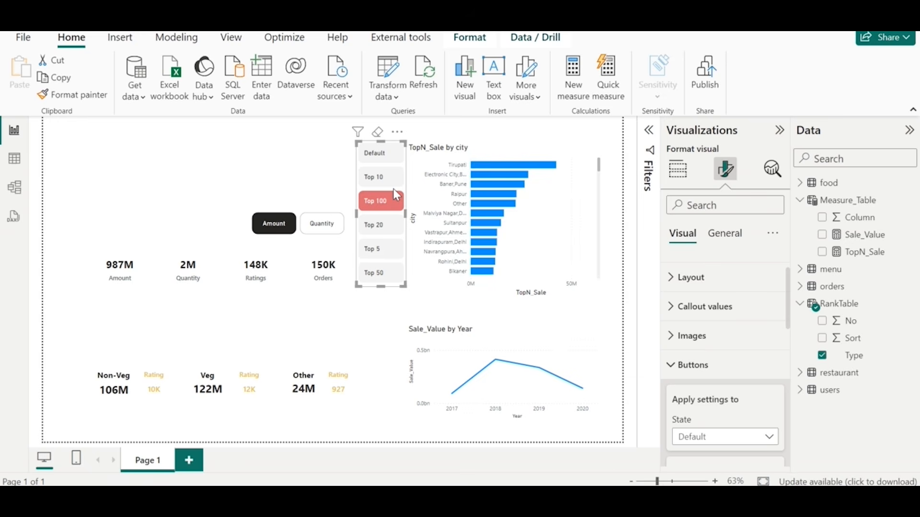
left_click(380, 177)
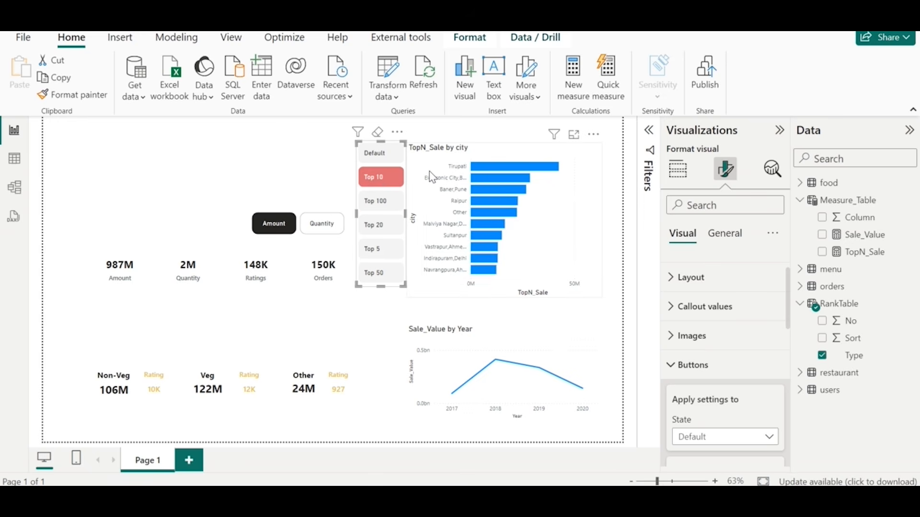
- Add a new measure to Measure_Table
left_click(528, 151)
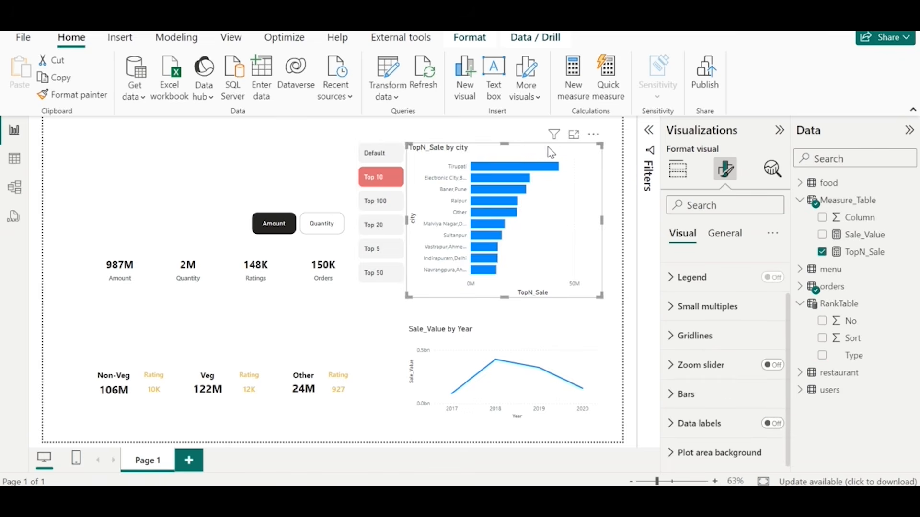
right_click(844, 211)
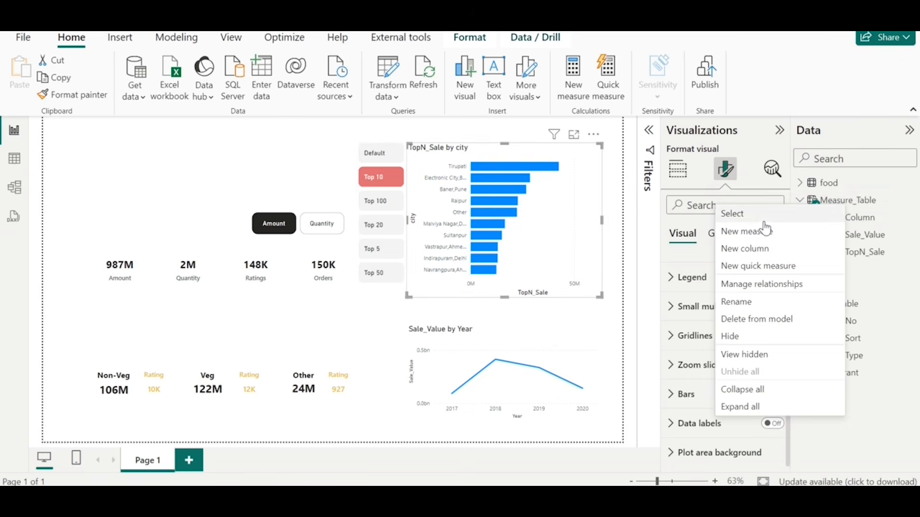
key("Escape")
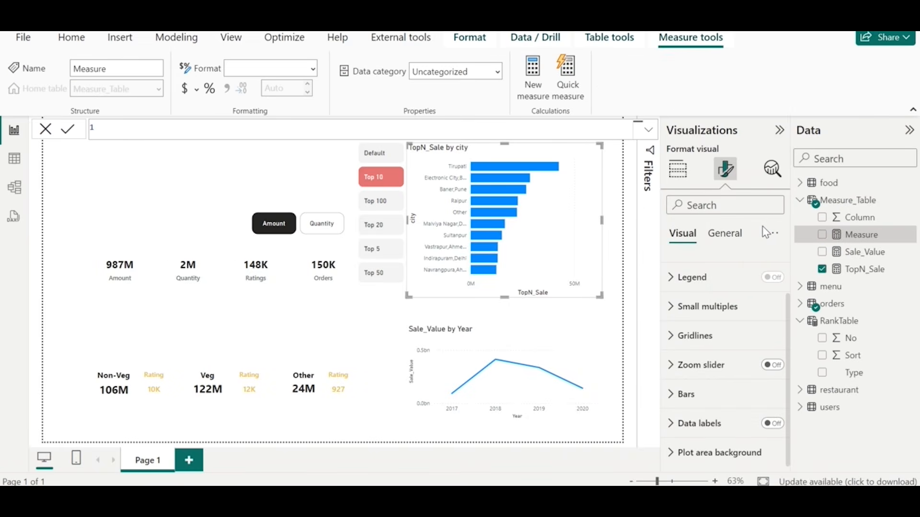
type("Dy")
type("n")
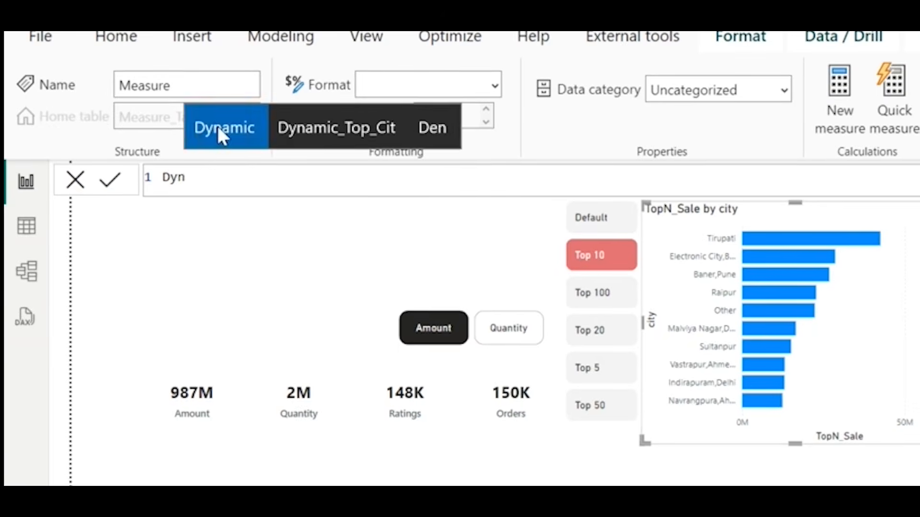
left_click(217, 125)
type("_")
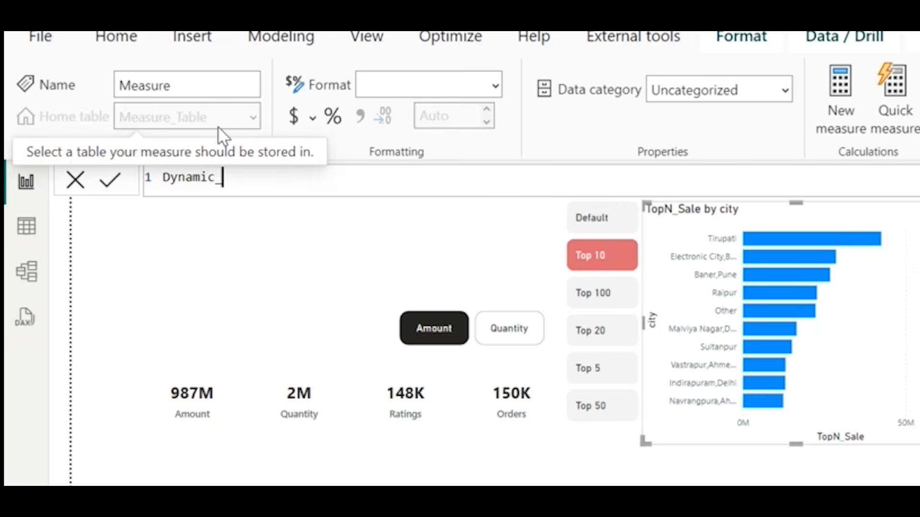
type("title_topSale")
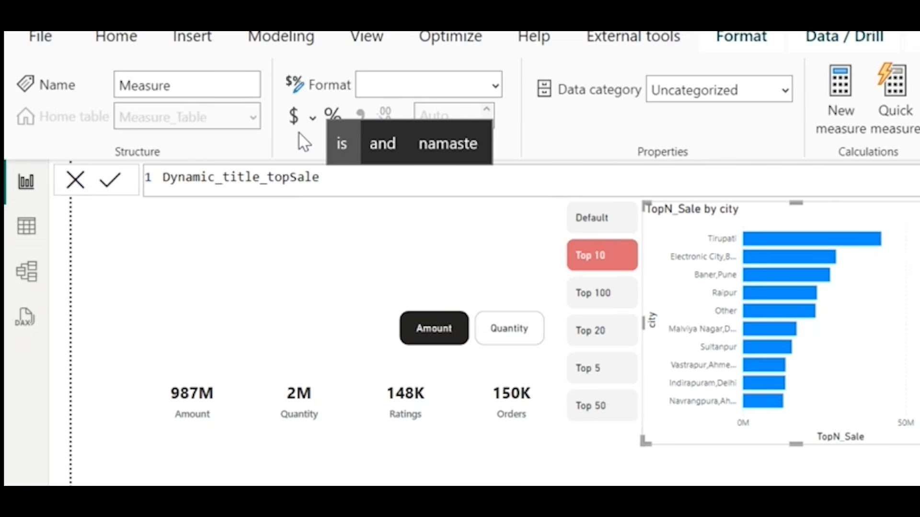
key("ctrl+a")
key("BackSpace")
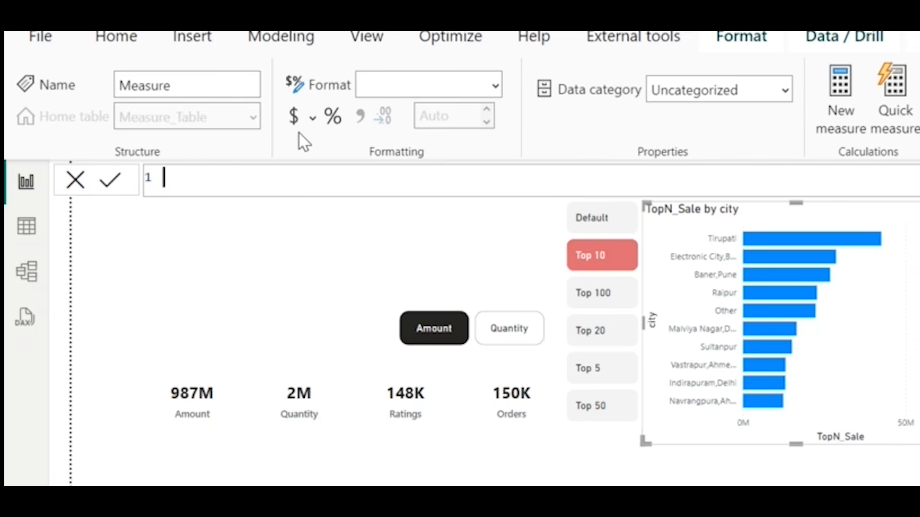
- Name the measure Dynamic_TopN_Title and declare its variable SelectRank as SELECTEDVALUE(RankTable[Type])
type("Dynamic_TopN_Title = Var SelectRank= SELECTEDVALUE(")
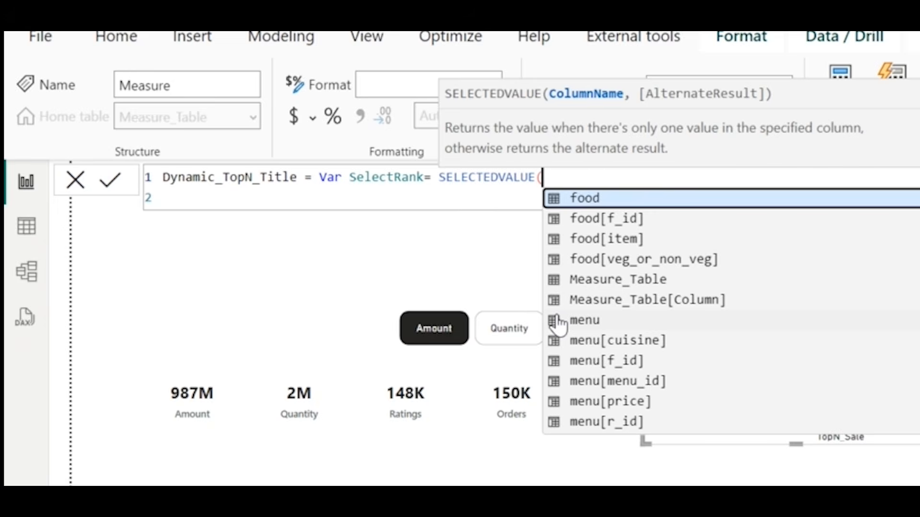
type("rank")
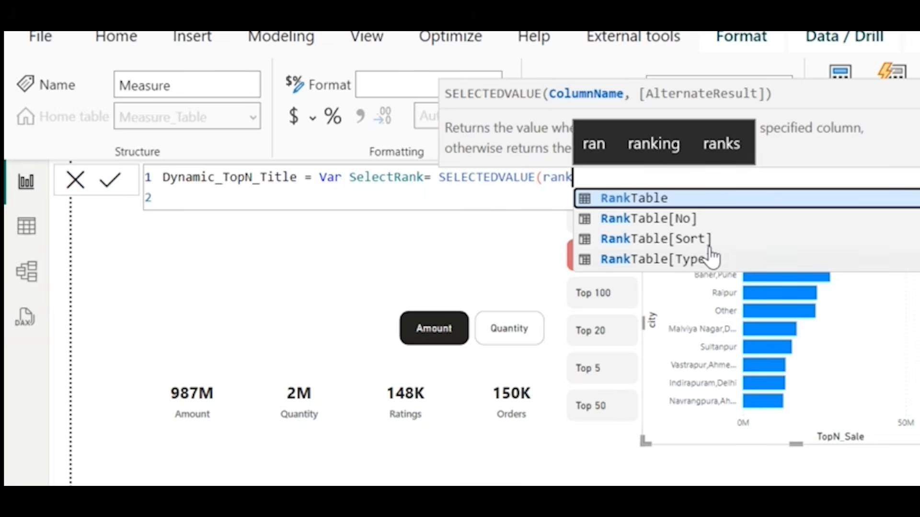
left_click(680, 260)
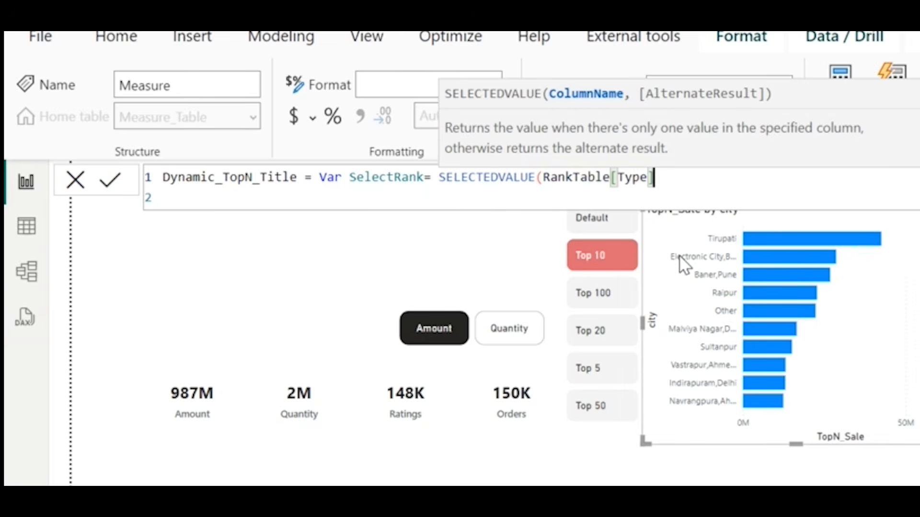
type(")")
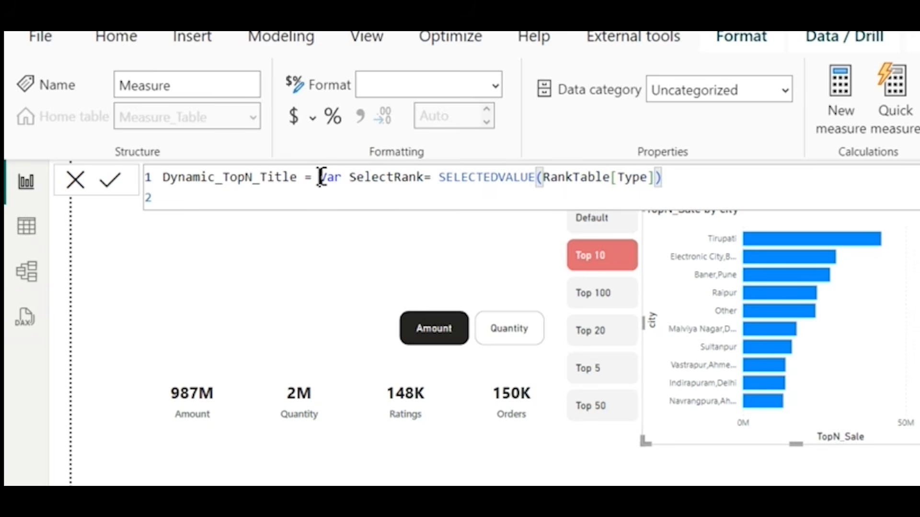
- Duplicate the SelectRank variable declaration onto a new line below it in the Dynamic_TopN_Title formula
left_click_drag(319, 177, 675, 179)
key("ctrl+c")
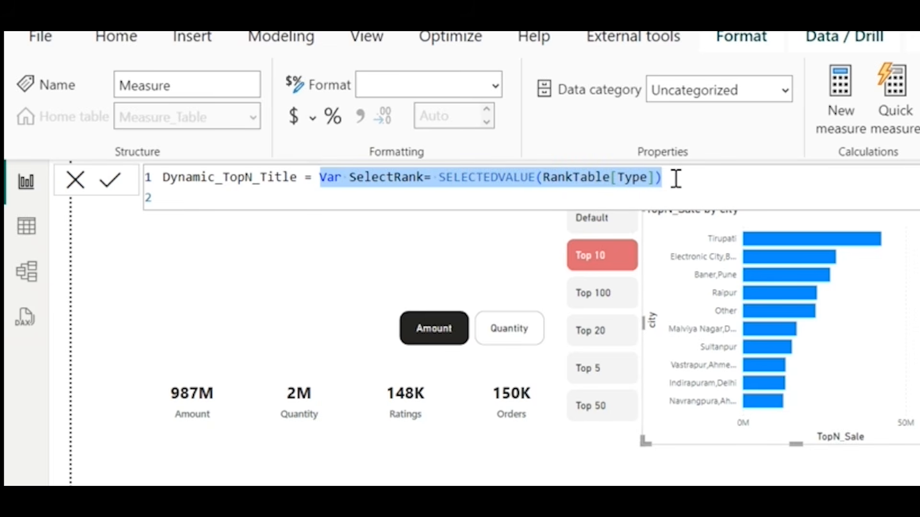
left_click(680, 179)
key("shift+Return")
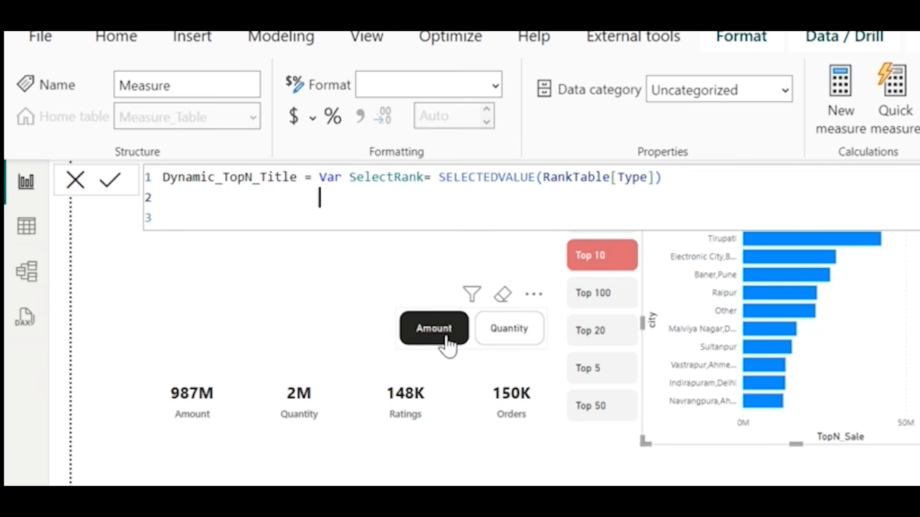
key("ctrl+v")
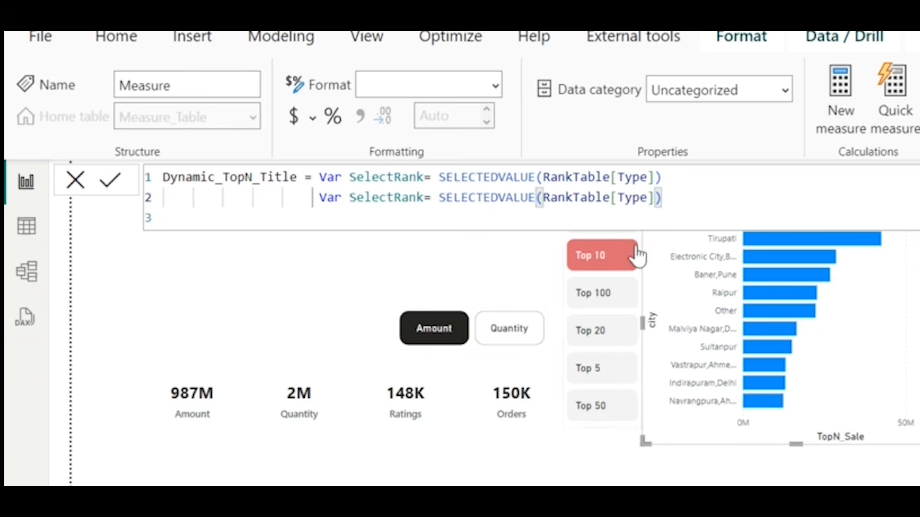
- Change the argument of the second variable's SELECTEDVALUE function to orders[Type] in the Dynamic_TopN_Title formula
left_click_drag(648, 201, 618, 201)
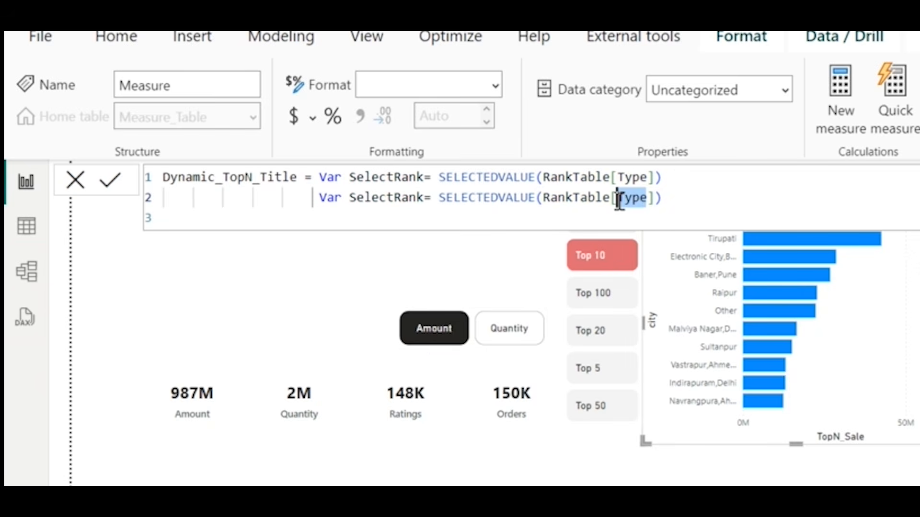
key("BackSpace")
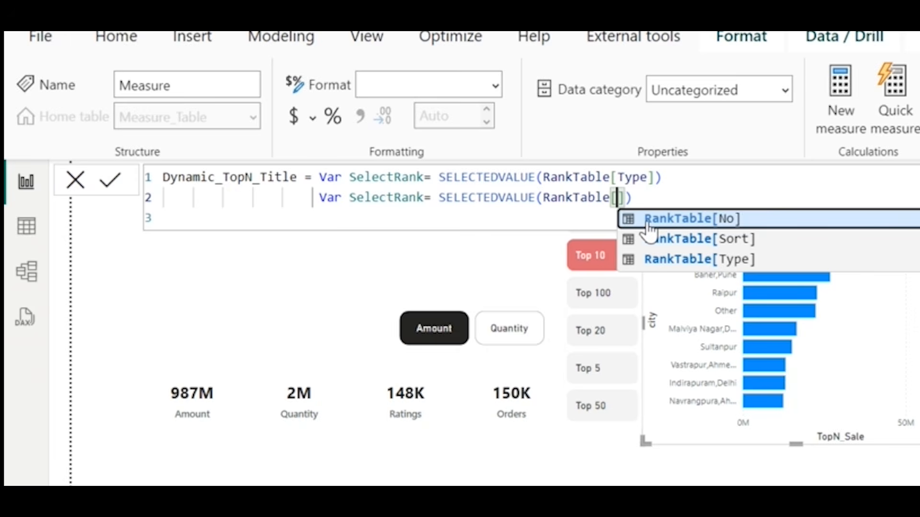
key("BackSpace")
key("BackSpace")
key("BackSpace")
key("BackSpace")
key("BackSpace")
key("BackSpace")
key("BackSpace")
key("BackSpace")
key("BackSpace")
key("BackSpace")
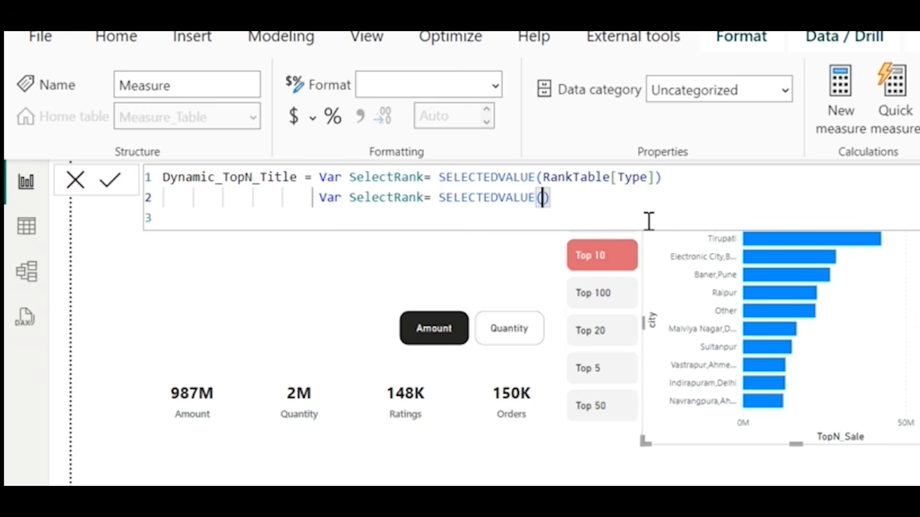
type("ord")
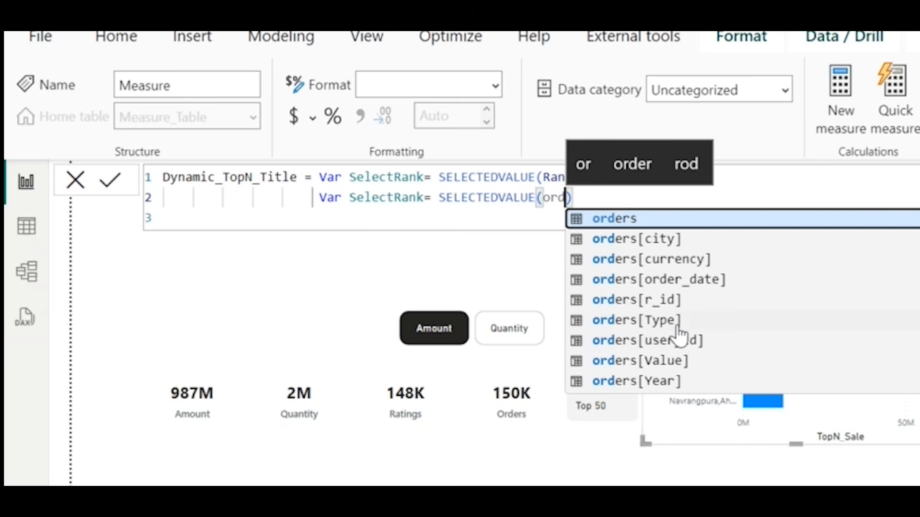
left_click(677, 327)
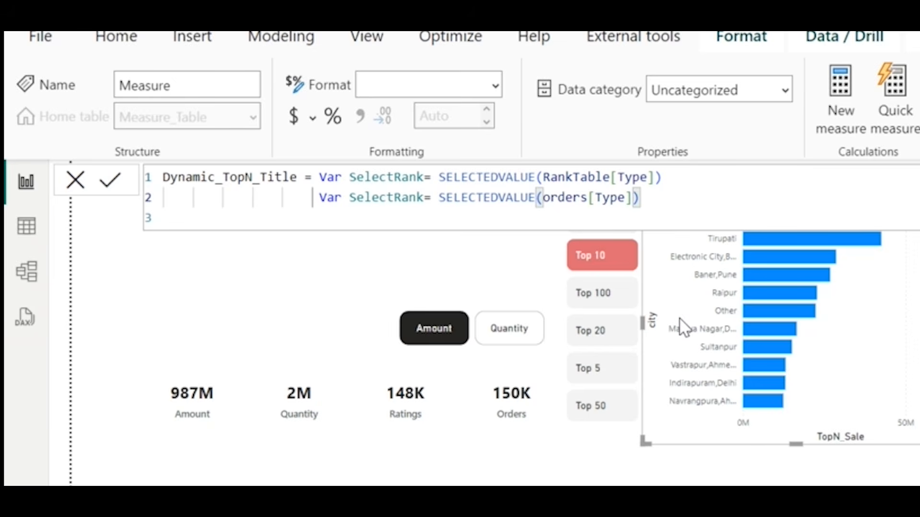
- Add a return statement below the variables that joins SelectRank with the text " Cities"
left_click(674, 218)
type("r")
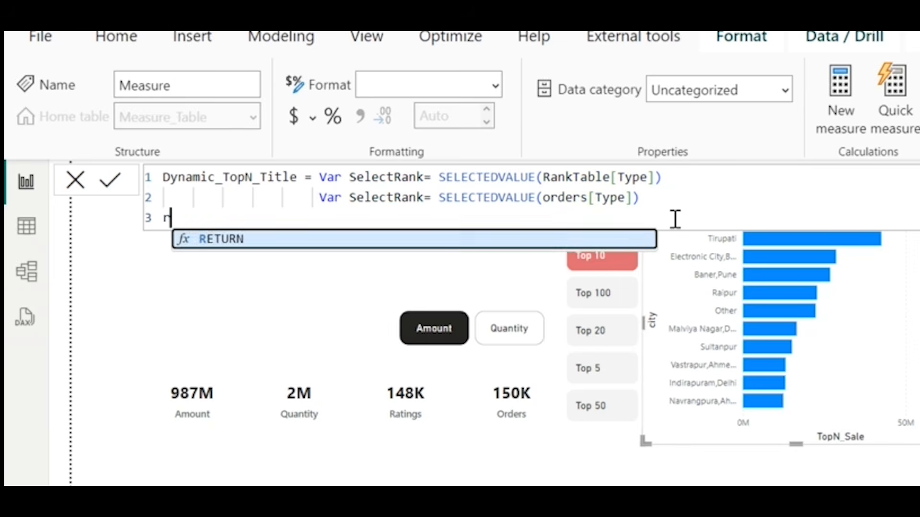
type("eturn")
key("shift+Return")
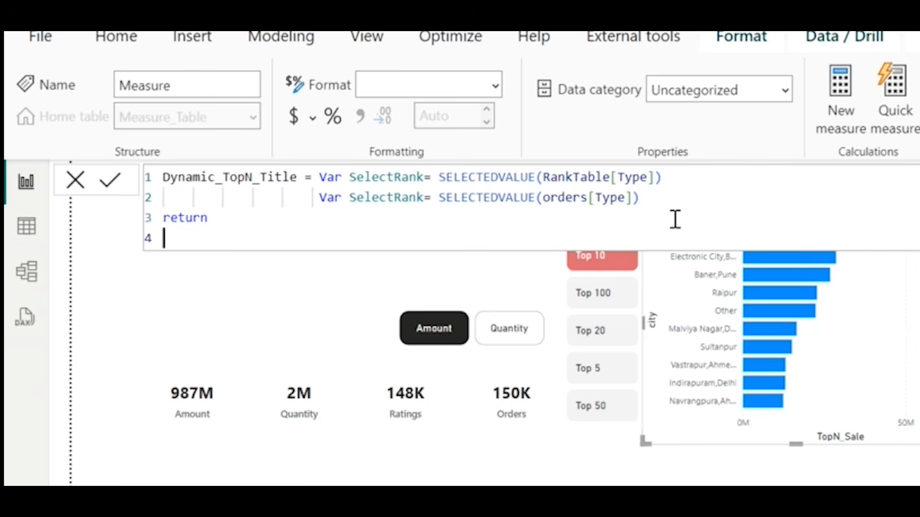
type("Sele")
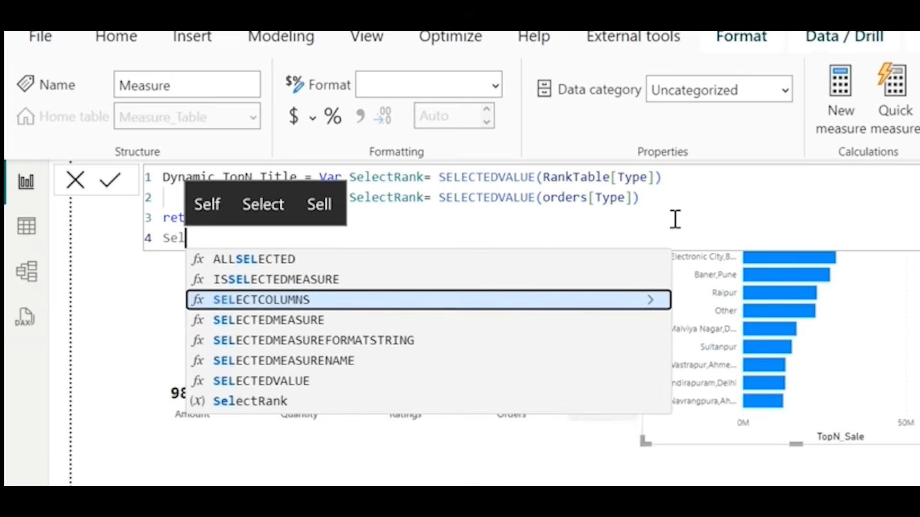
key("Down")
key("Down")
key("Down")
key("Down")
key("Down")
key("Tab")
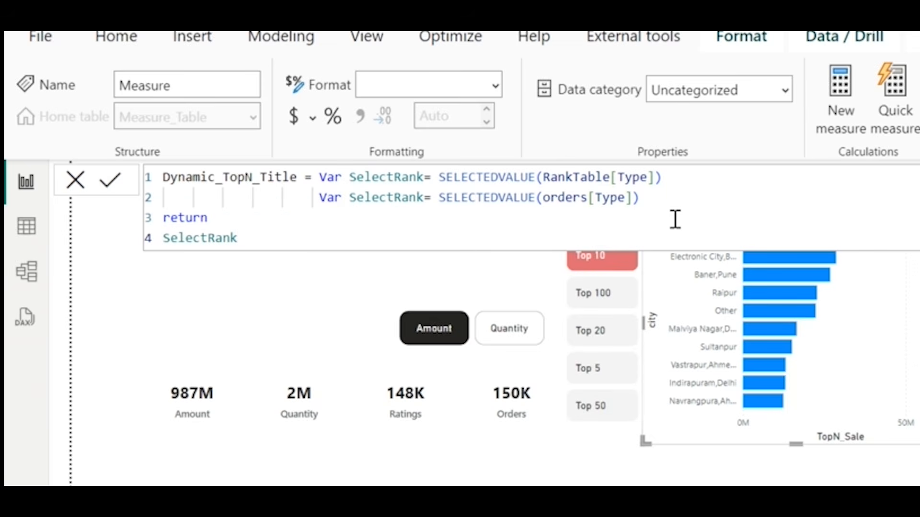
type("&\" Cities")
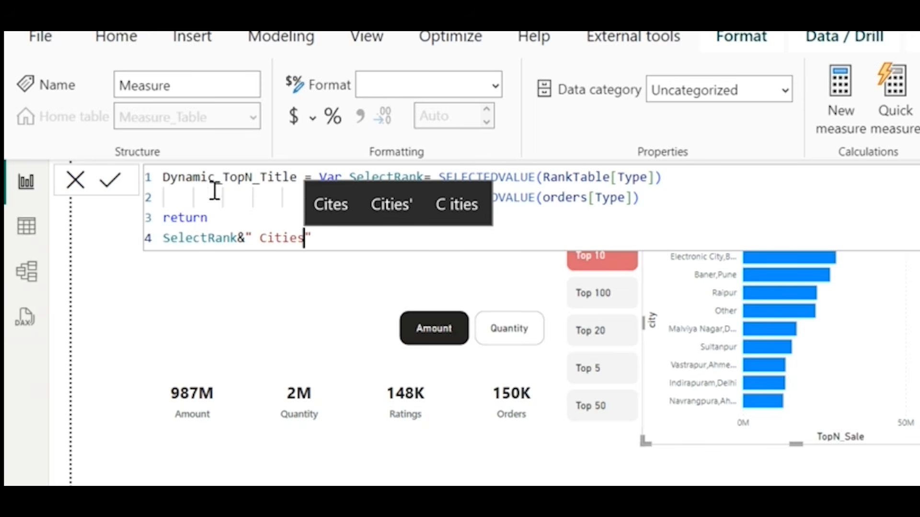
- Name the second variable SelectType, change the returned expression to SelectRank&" City "&SelectType, and commit the measure
left_click_drag(241, 236, 150, 236)
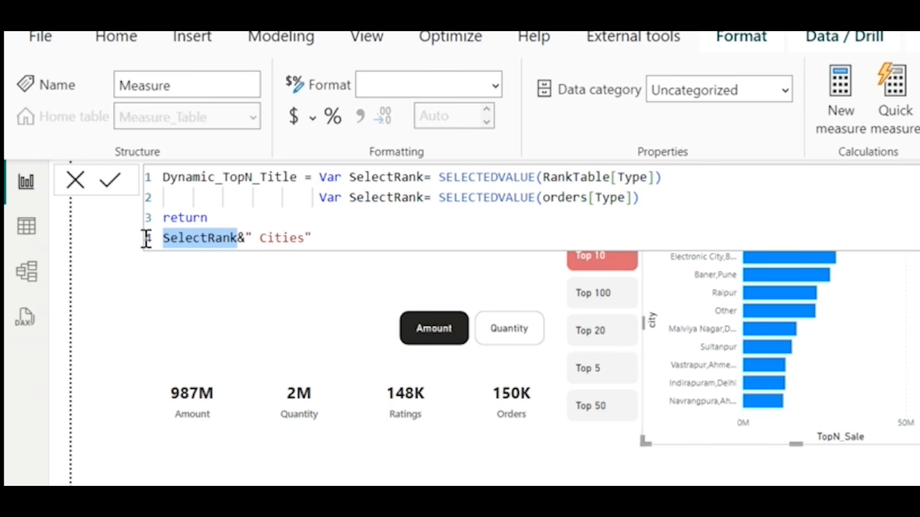
left_click(307, 241)
key("BackSpace")
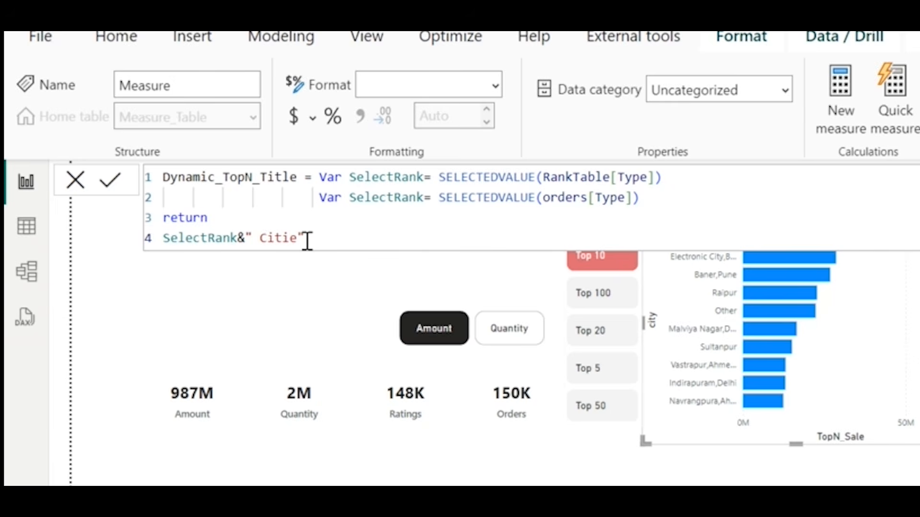
key("BackSpace")
key("BackSpace")
type("y\"&")
key("Left")
key("Left")
type("\"")
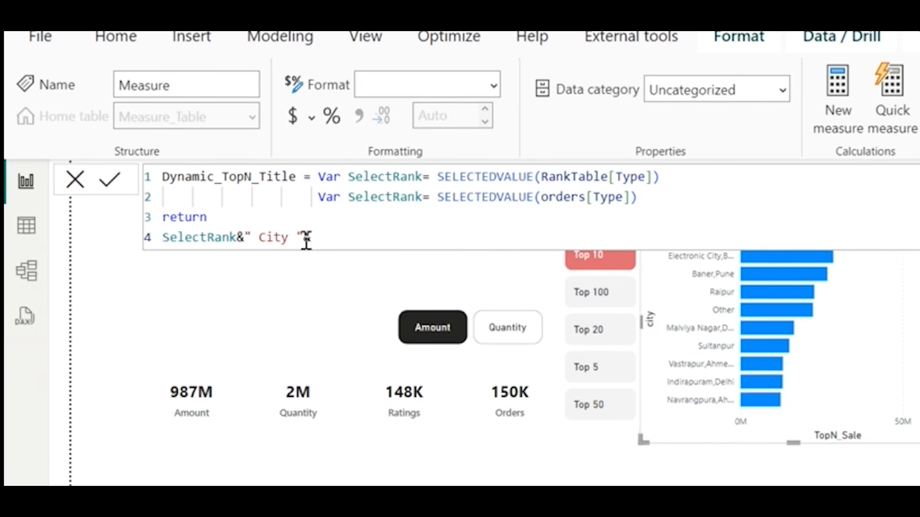
type("&SelectType")
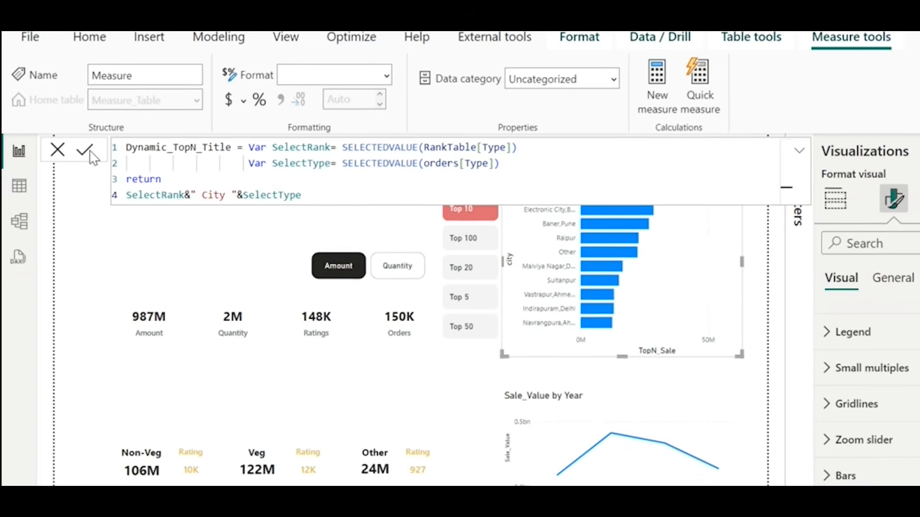
left_click(114, 179)
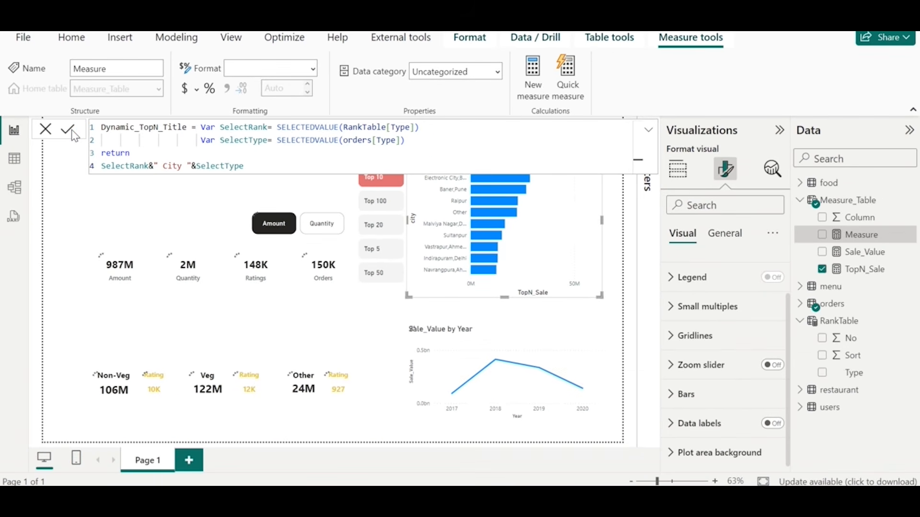
left_click(46, 129)
- Base the TopN_Sale by city chart's title text on the field value of the Dynamic_TopN_Title measure
left_click(727, 237)
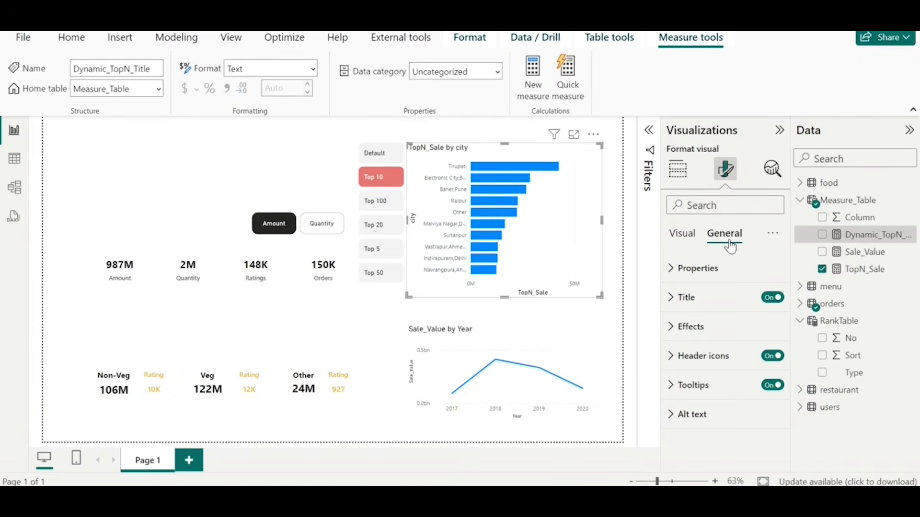
left_click(728, 298)
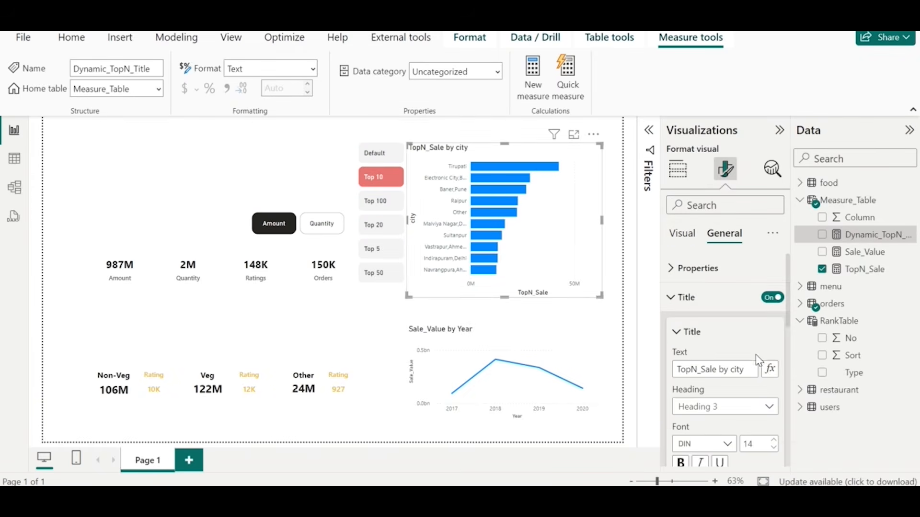
left_click(770, 370)
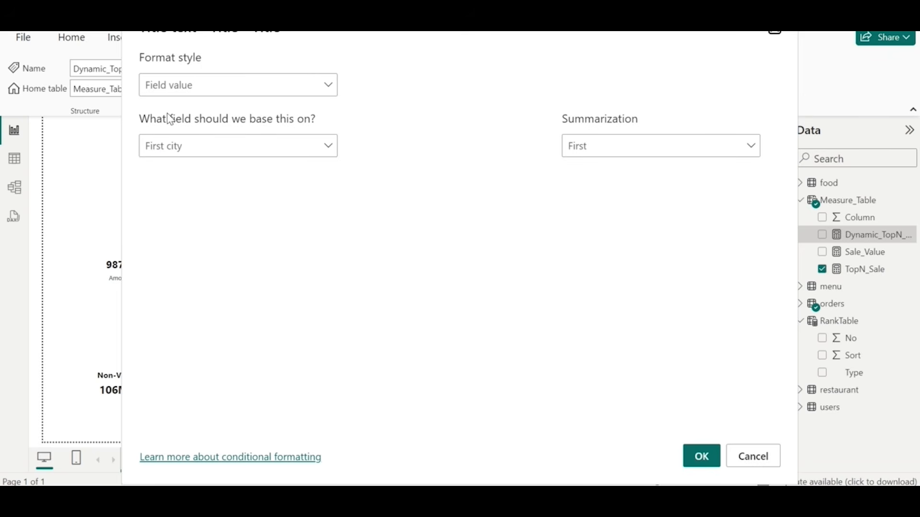
left_click(181, 92)
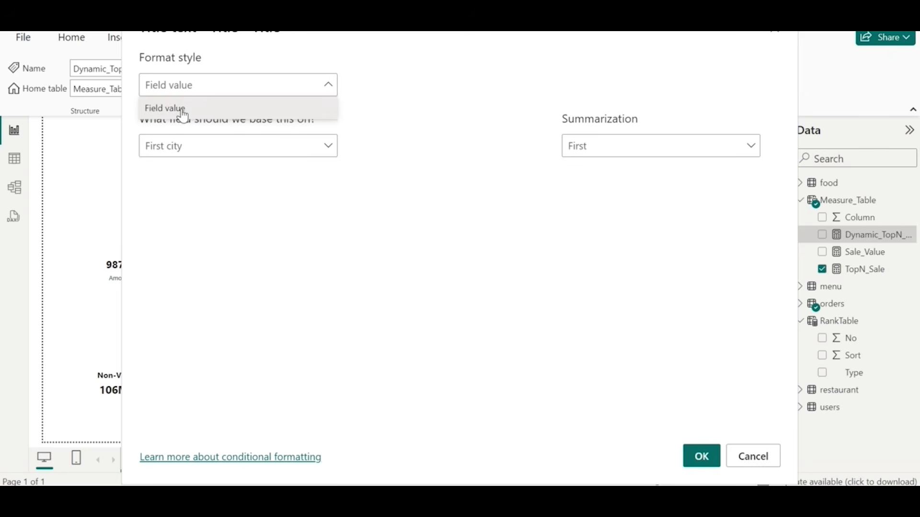
left_click(186, 148)
left_click(187, 149)
type("dy")
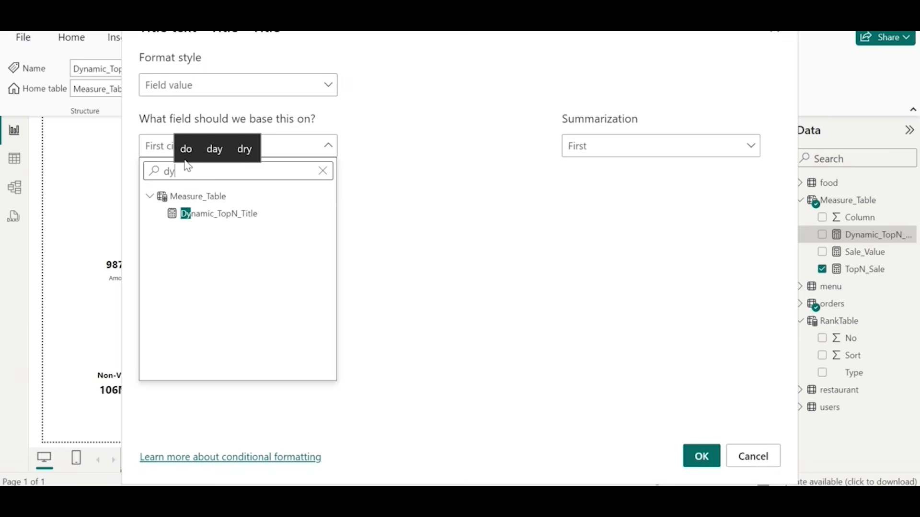
left_click(221, 215)
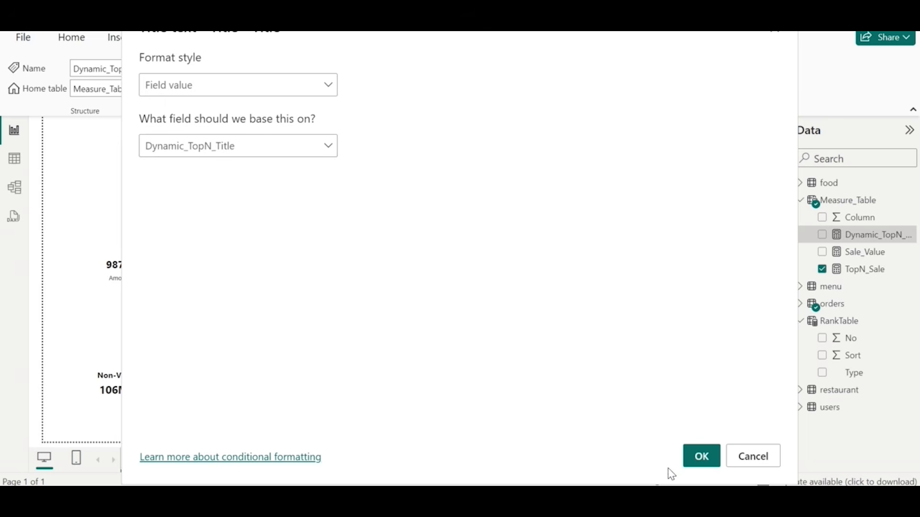
left_click(699, 462)
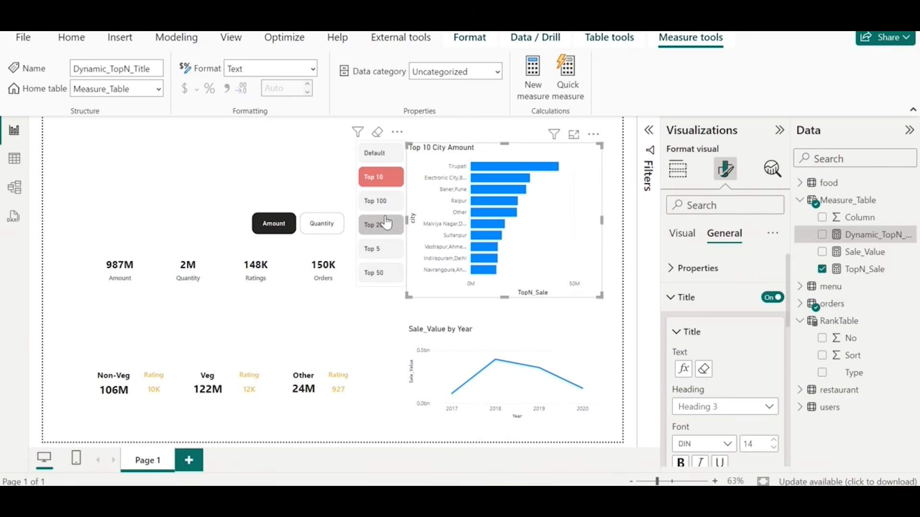
- Test the dynamic chart title by choosing Top 20 and Top 100, and switching the slicer between Amount and Quantity
left_click(387, 222)
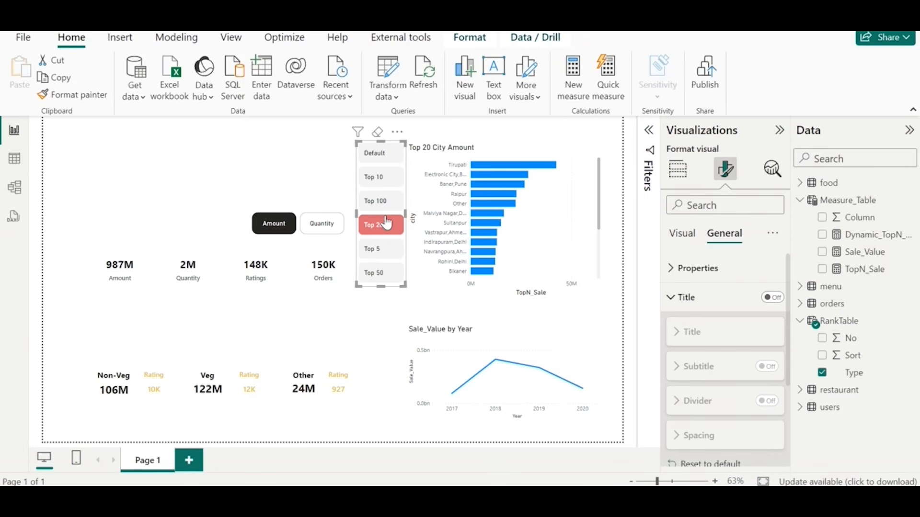
left_click(375, 205)
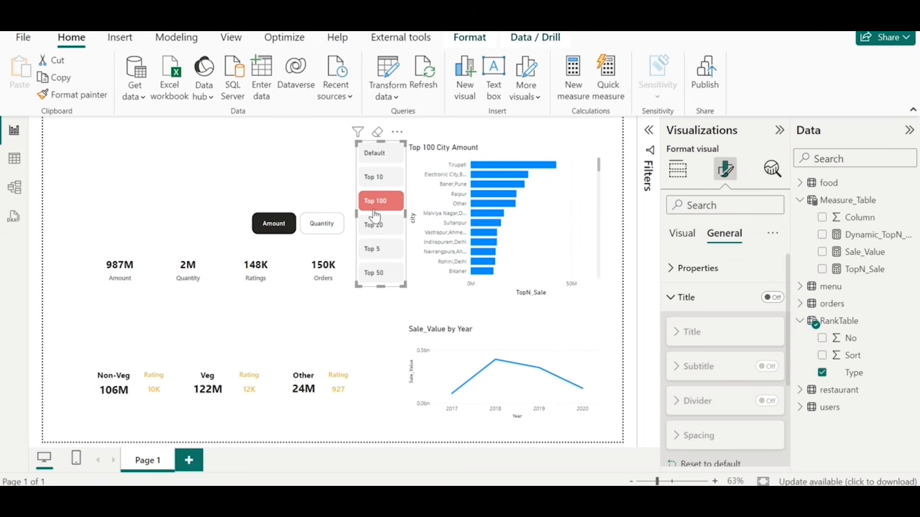
left_click(321, 227)
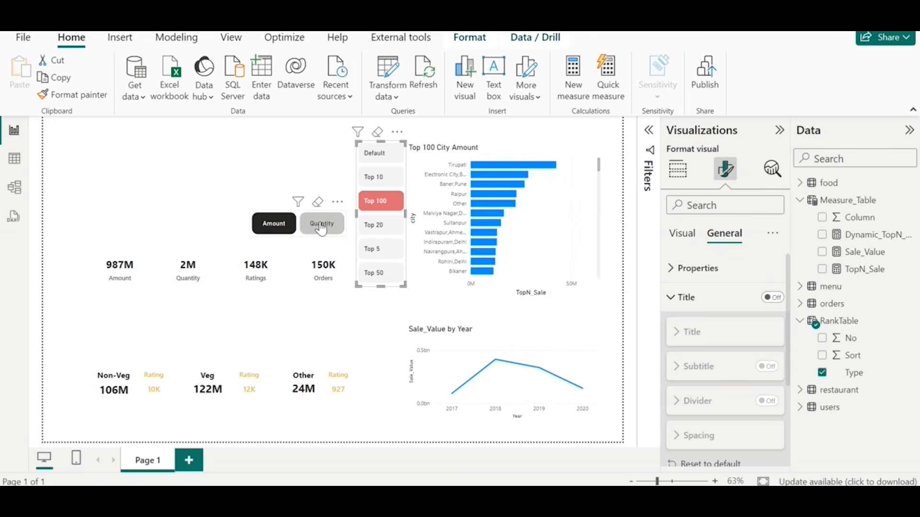
left_click(271, 225)
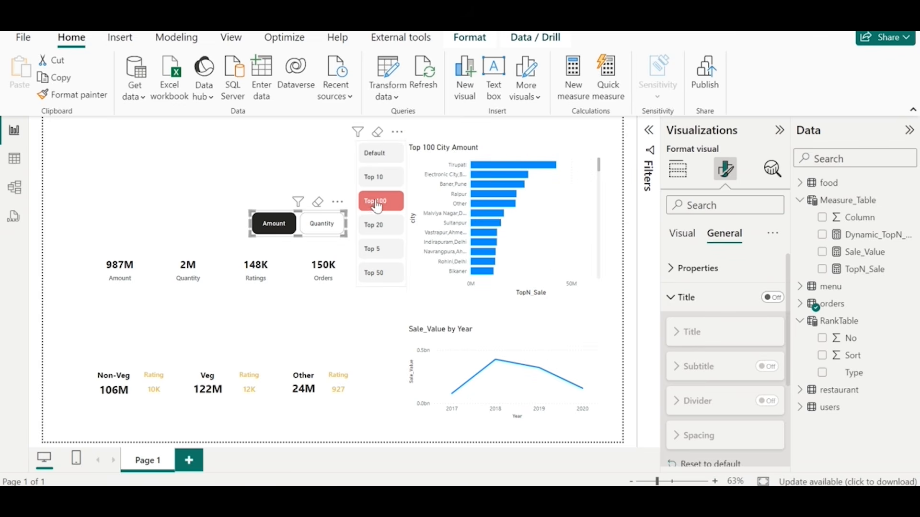
left_click(334, 222)
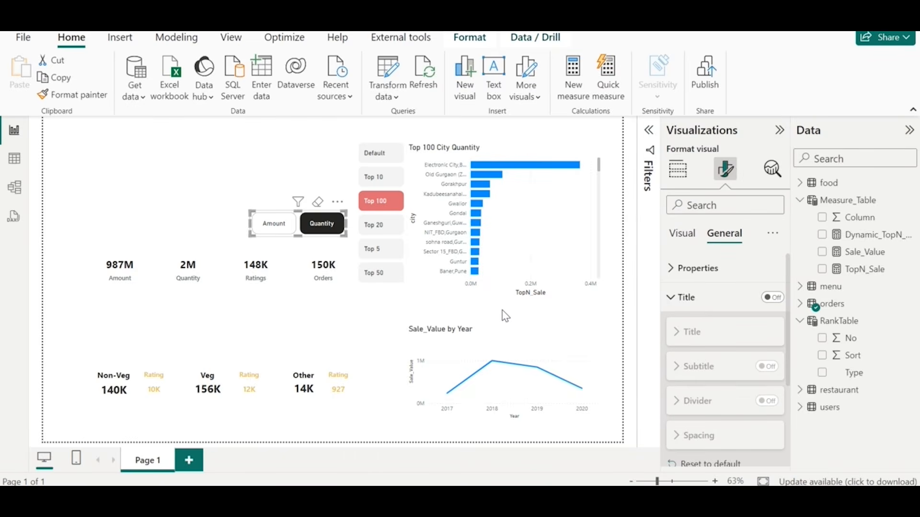
- Open conditional formatting for the city chart's bar color and set its format style to Gradient
left_click(503, 201)
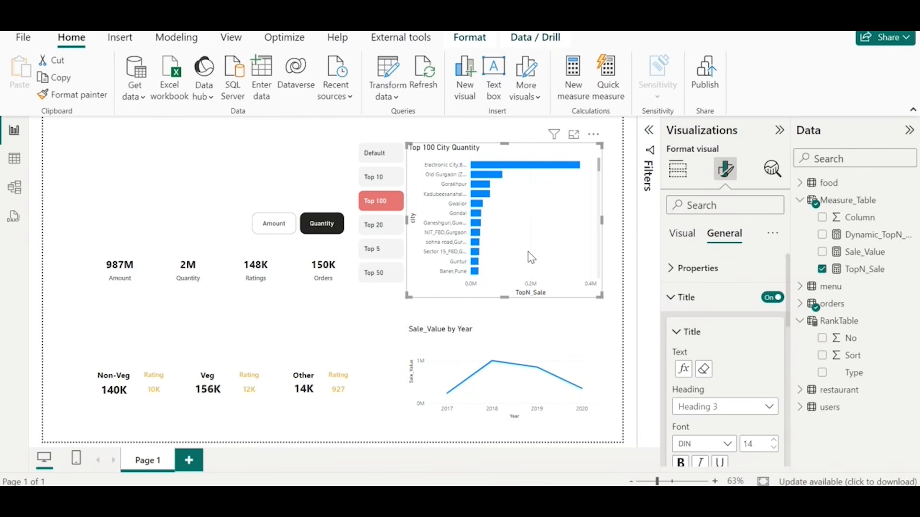
left_click(684, 235)
scroll(698, 378, "down", 2)
left_click(698, 390)
scroll(704, 406, "down", 3)
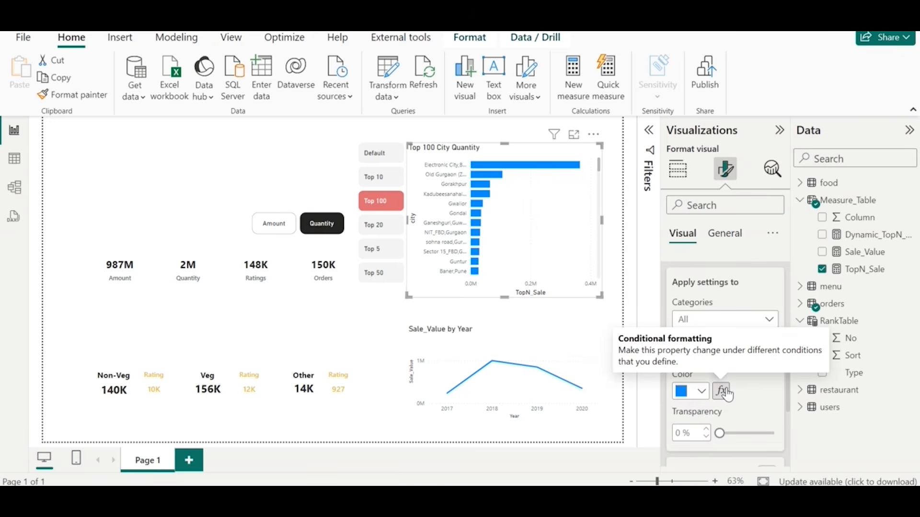
left_click(722, 392)
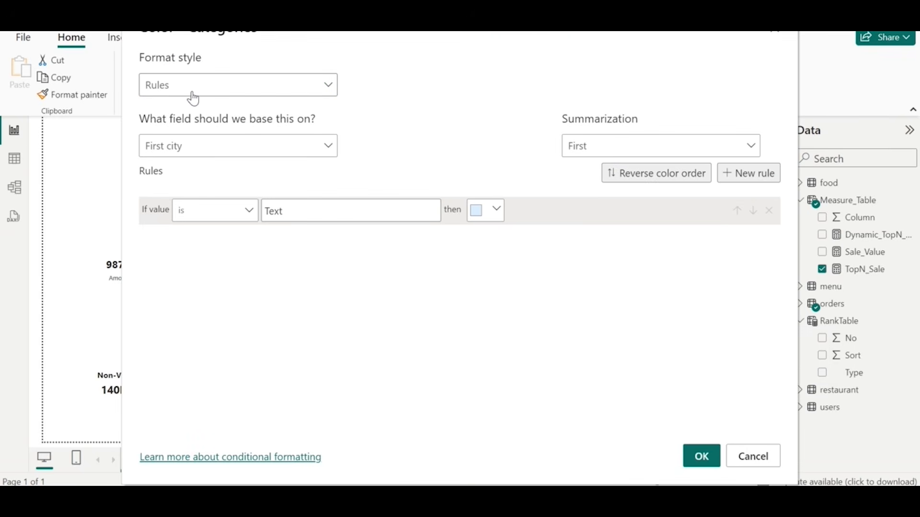
left_click(193, 91)
left_click(181, 107)
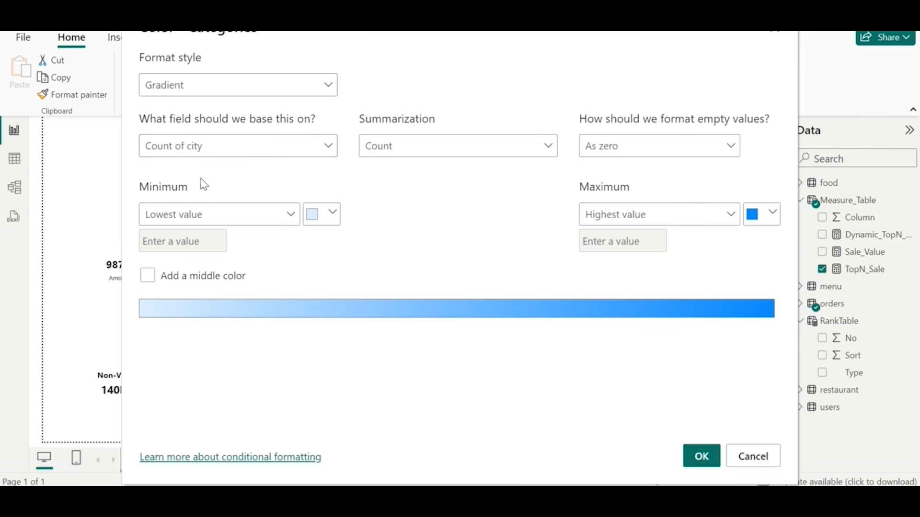
- Base the gradient color of the city chart's bars on the TopN_Sale measure
left_click(203, 149)
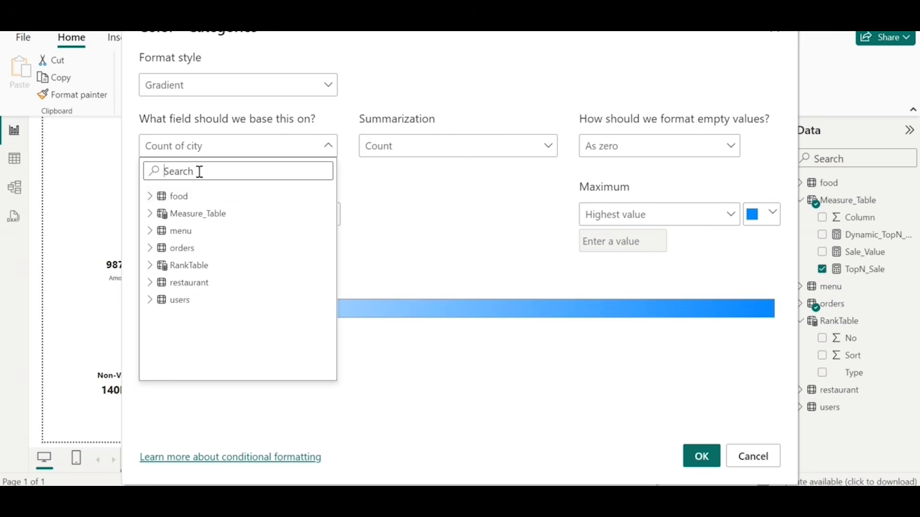
type("top")
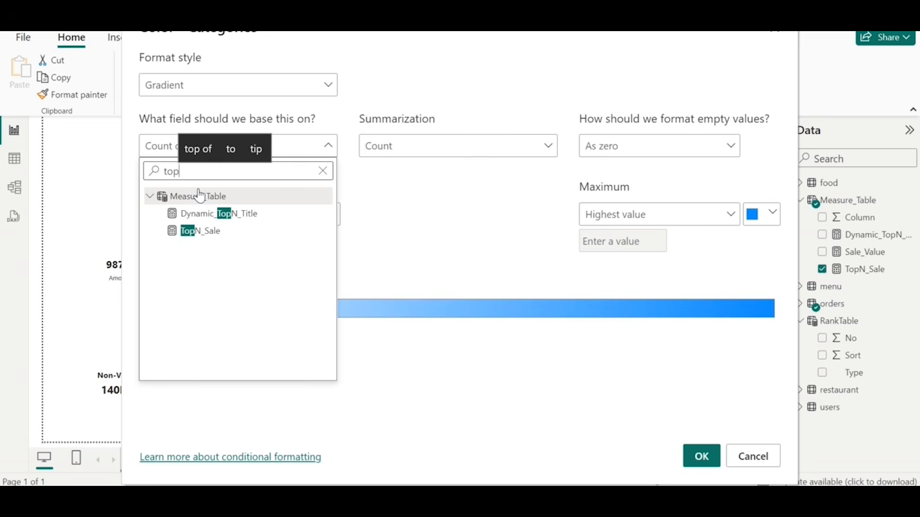
left_click(206, 232)
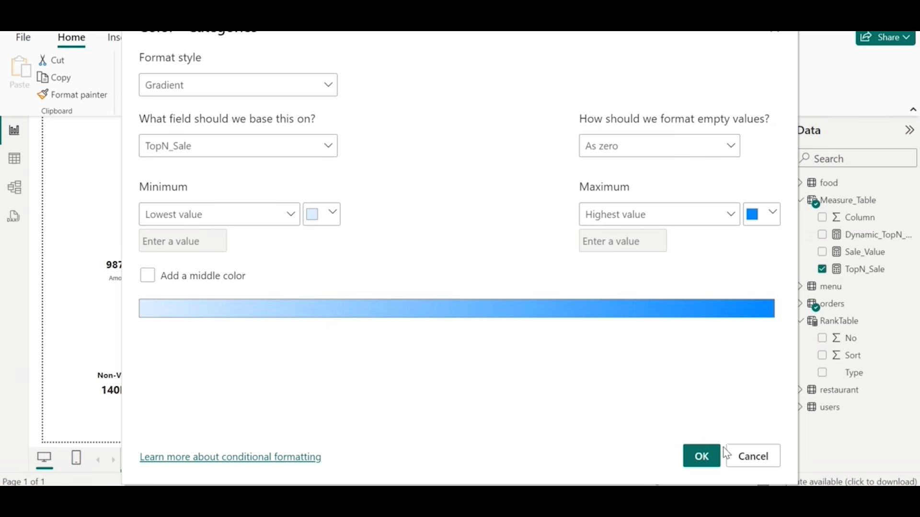
- Set the gradient's highest-value color to theme red and its lowest-value color to the lightest tint of that red, and apply it
left_click(772, 218)
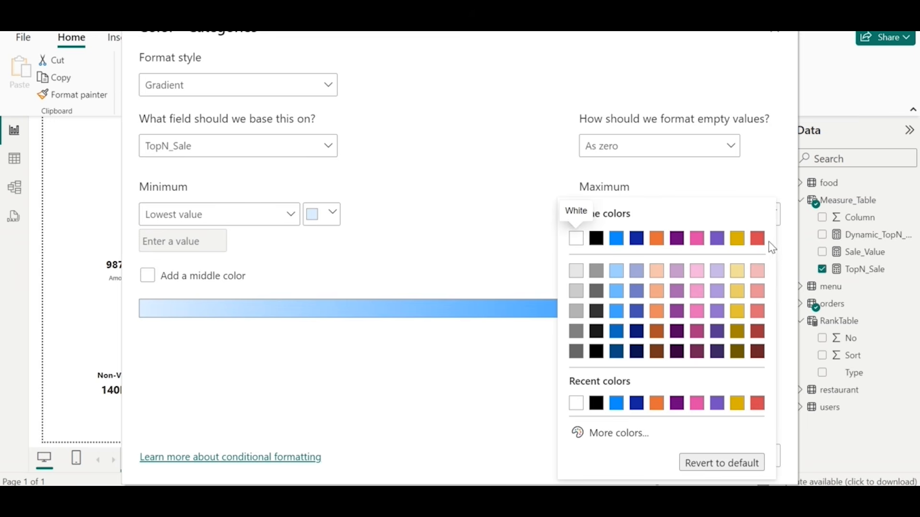
left_click(758, 239)
left_click(333, 218)
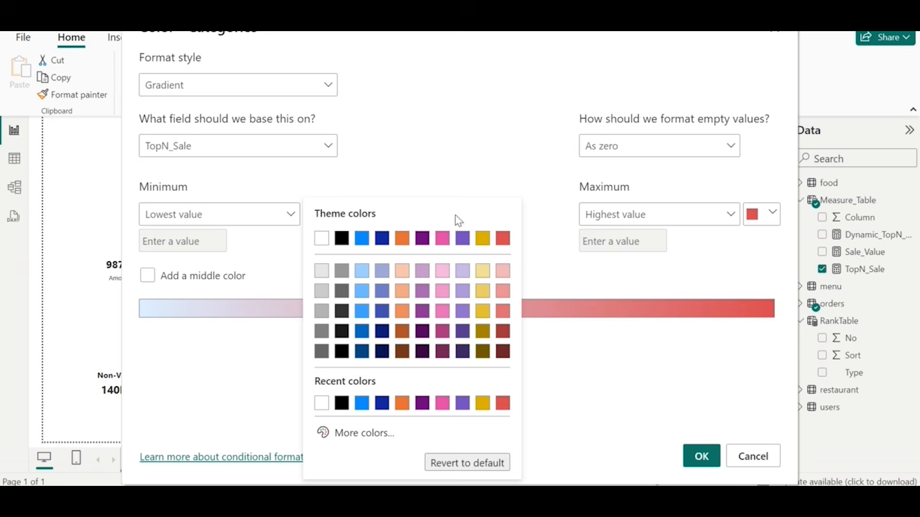
left_click(502, 269)
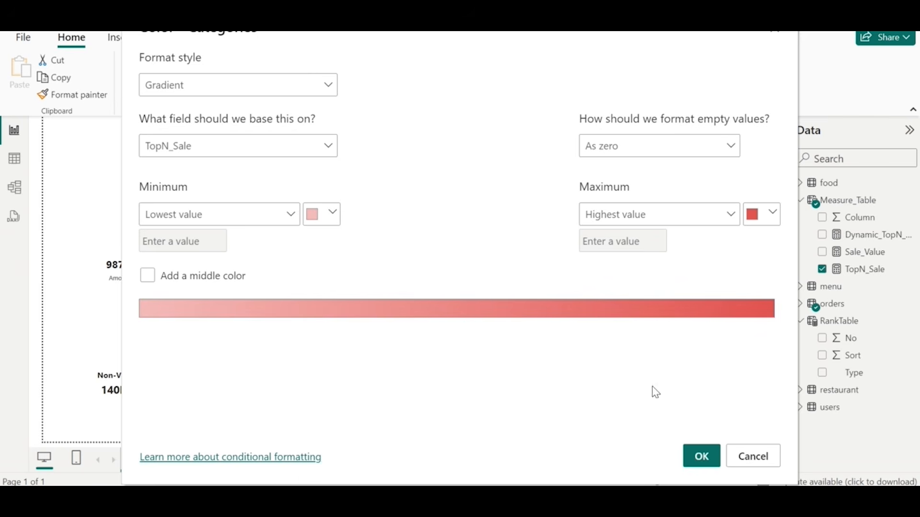
left_click(701, 456)
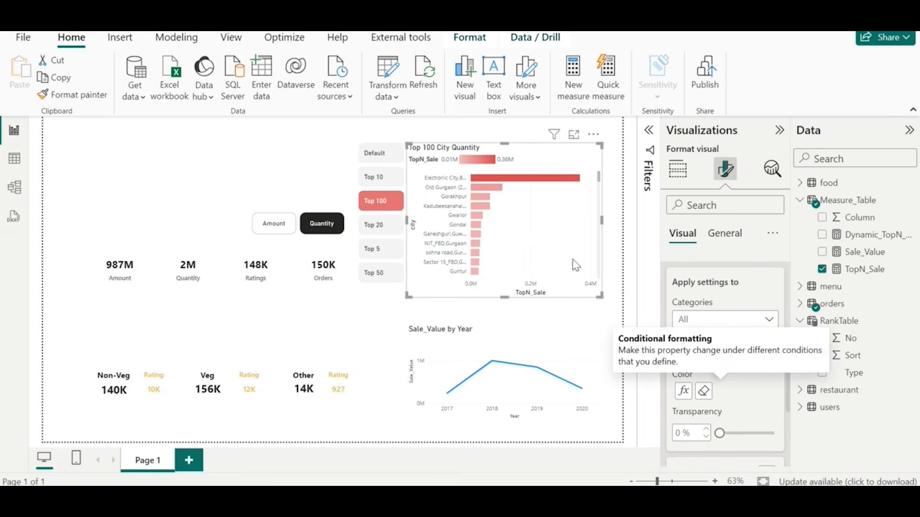
- Turn off the city chart's legend and shorten the chart slightly from its lower edge
scroll(694, 335, "up", 5)
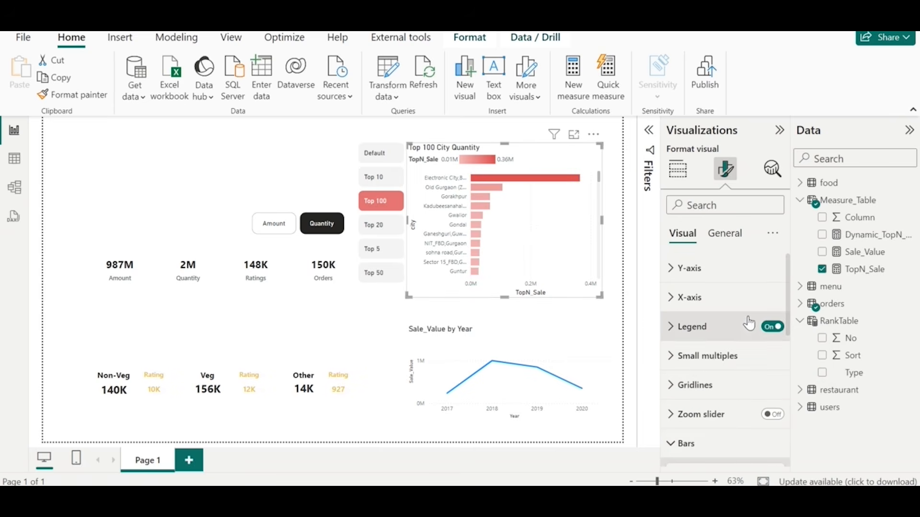
left_click(768, 328)
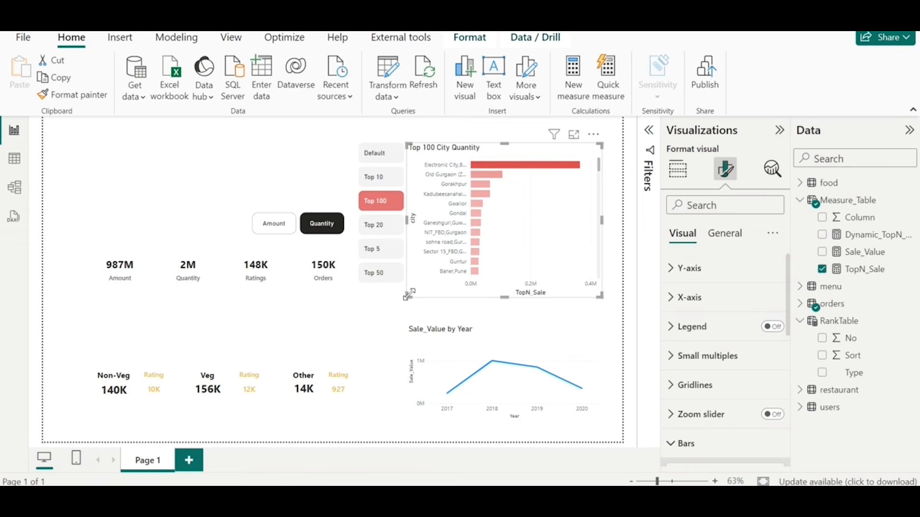
left_click_drag(408, 294, 408, 277)
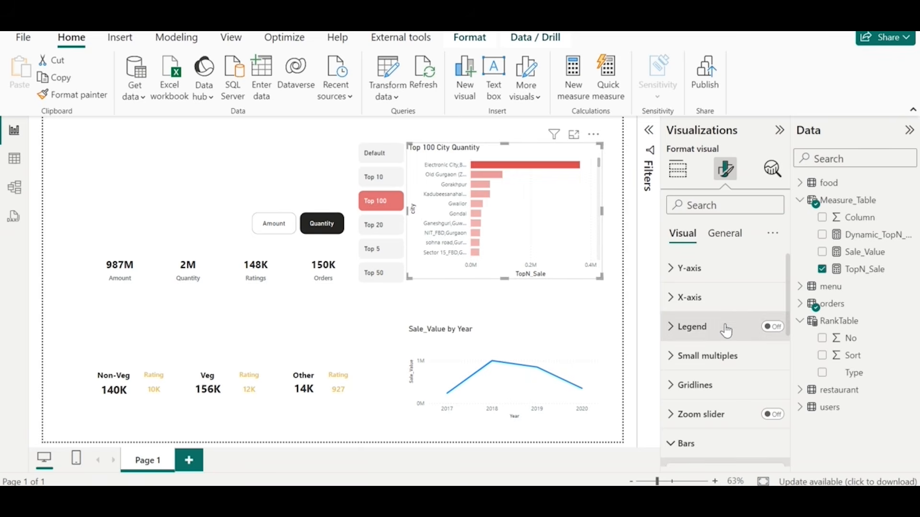
- Turn off the X-axis title of the city chart
left_click(714, 298)
scroll(756, 395, "down", 3)
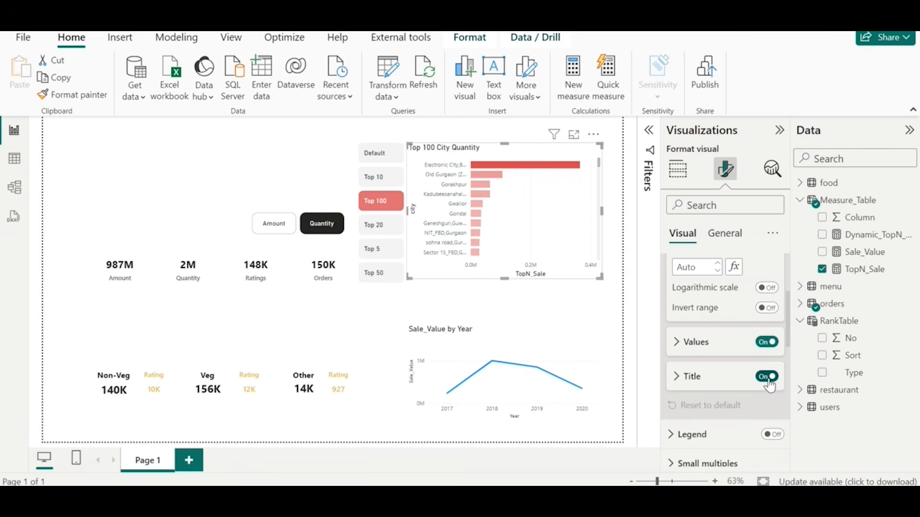
left_click(769, 386)
scroll(723, 335, "up", 3)
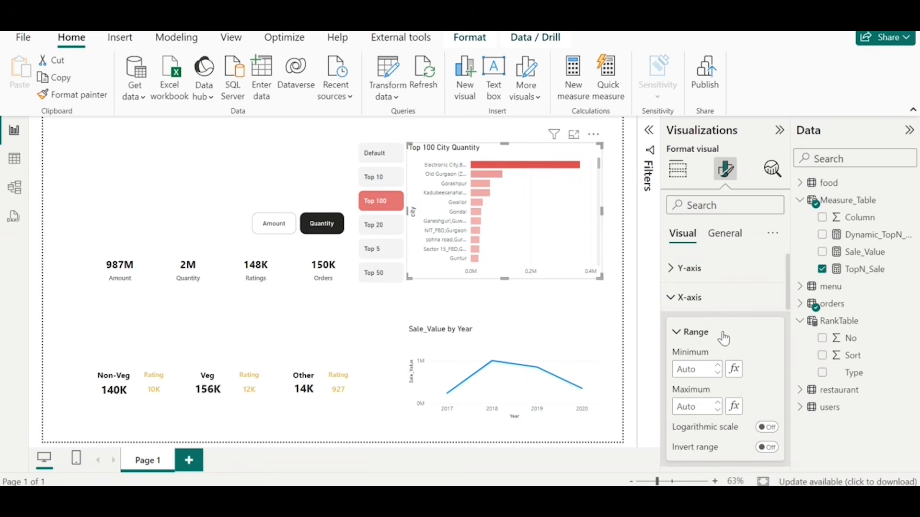
- Turn off the Y-axis title of the Top 100 City Quantity bar chart
left_click(689, 267)
scroll(727, 350, "down", 3)
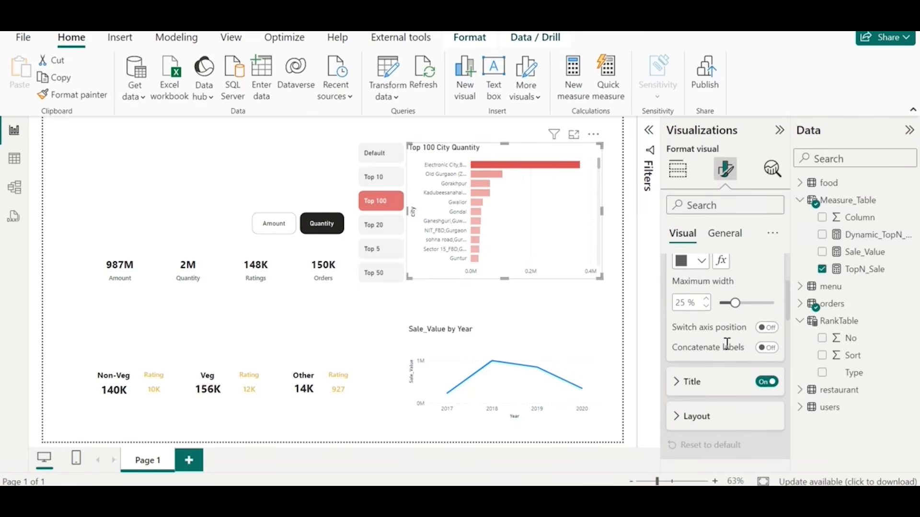
left_click(767, 382)
- Set the font of the Top 100 City Quantity chart's title to a bold Segoe UI variant
scroll(737, 331, "up", 3)
left_click(720, 247)
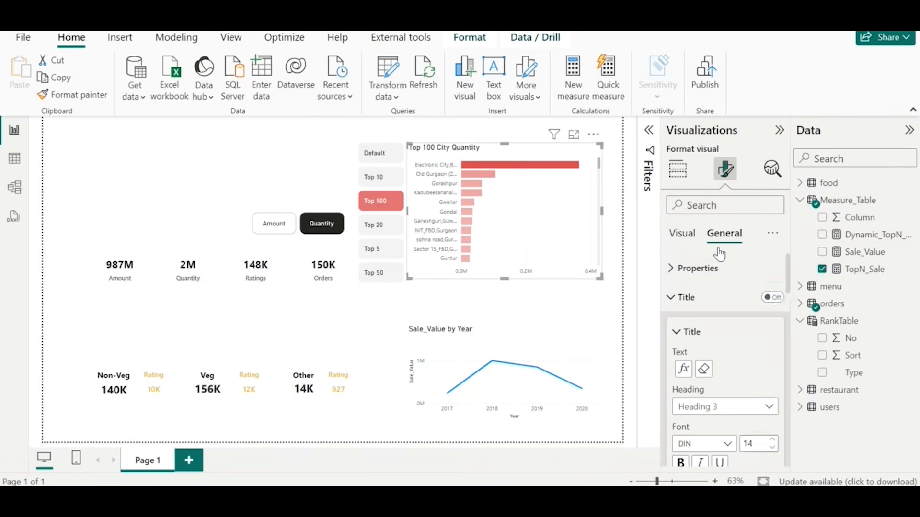
left_click(708, 302)
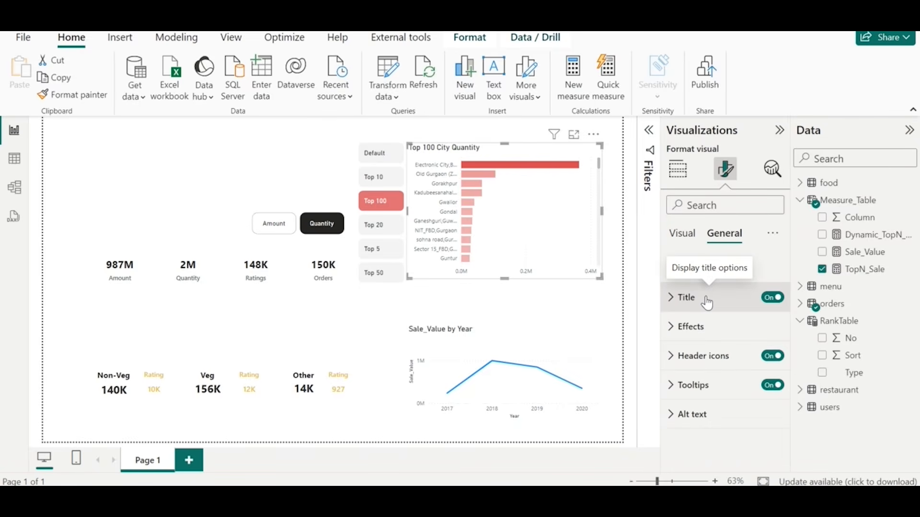
left_click(707, 302)
left_click(722, 324)
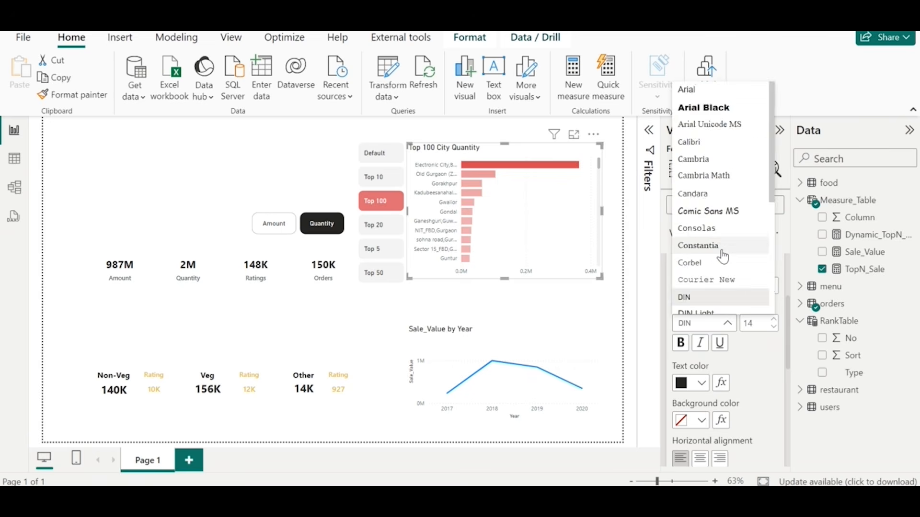
scroll(722, 249, "down", 3)
left_click(721, 240)
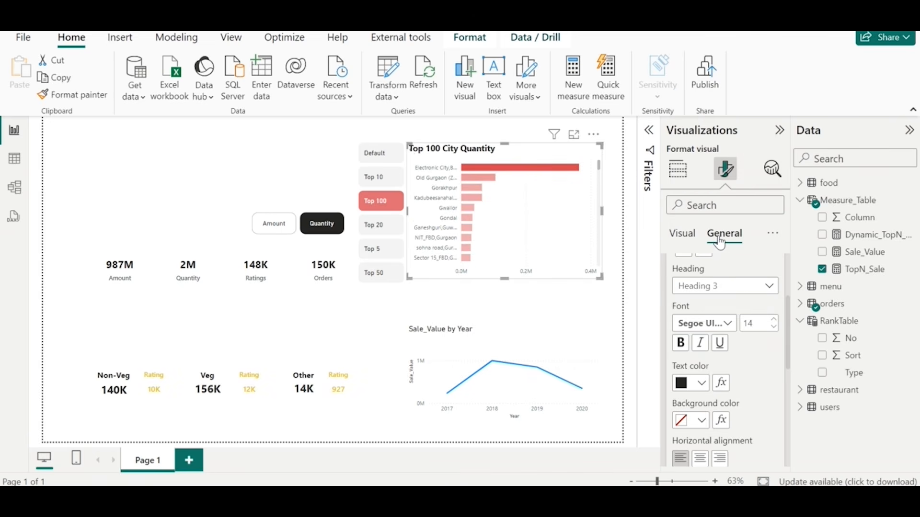
- Try font sizes 12 and 13 on the bar chart's title and restore size 14
left_click(774, 327)
left_click(774, 327)
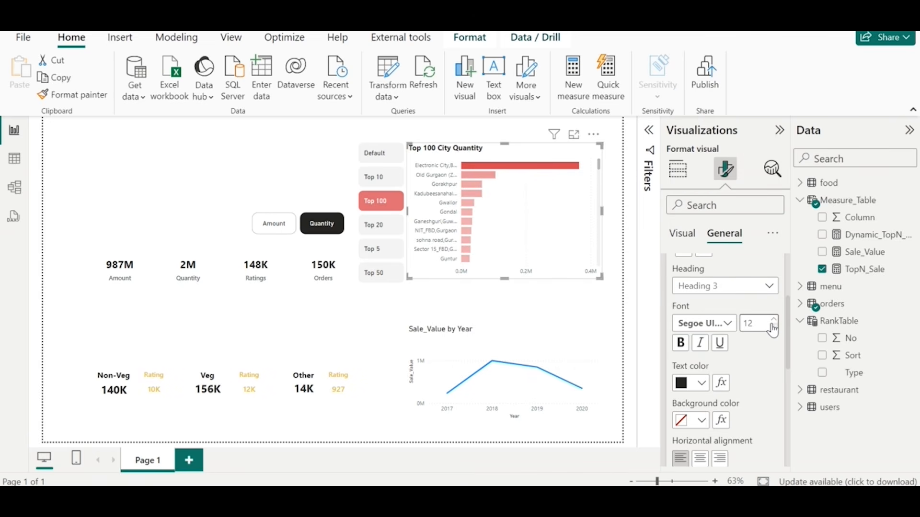
left_click(774, 320)
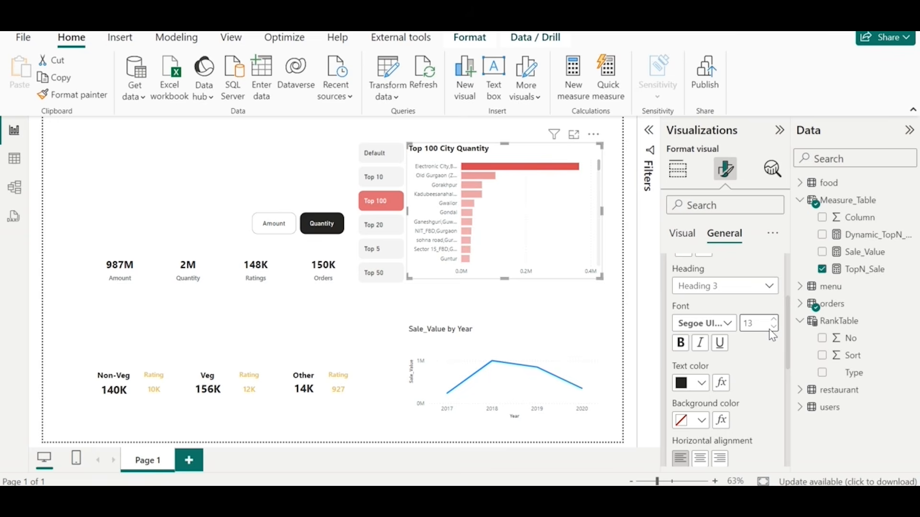
left_click(773, 320)
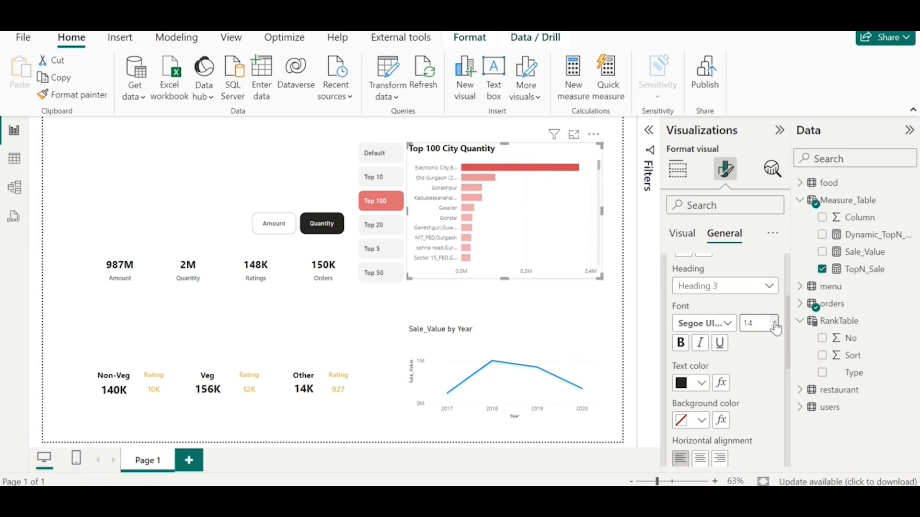
- Enlarge the Sale_Value by Year line chart outward from its upper-left corner
left_click(539, 333)
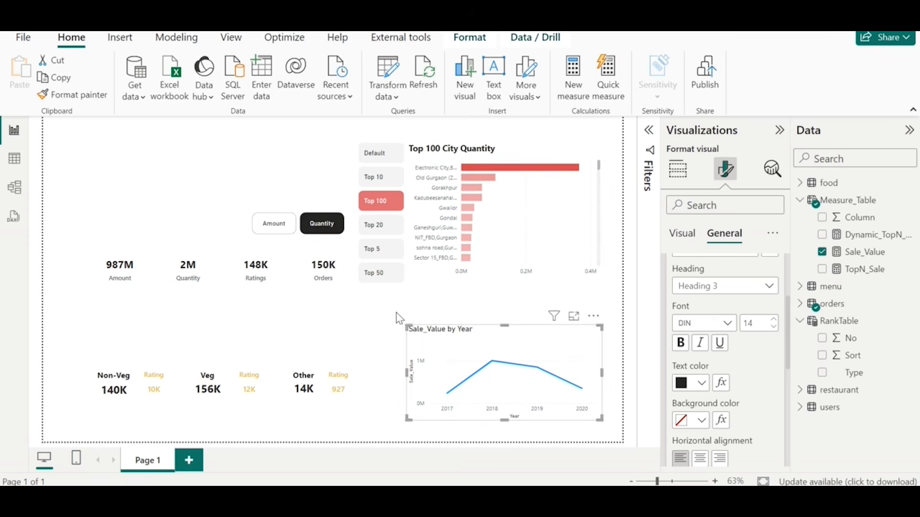
left_click_drag(408, 328, 425, 310)
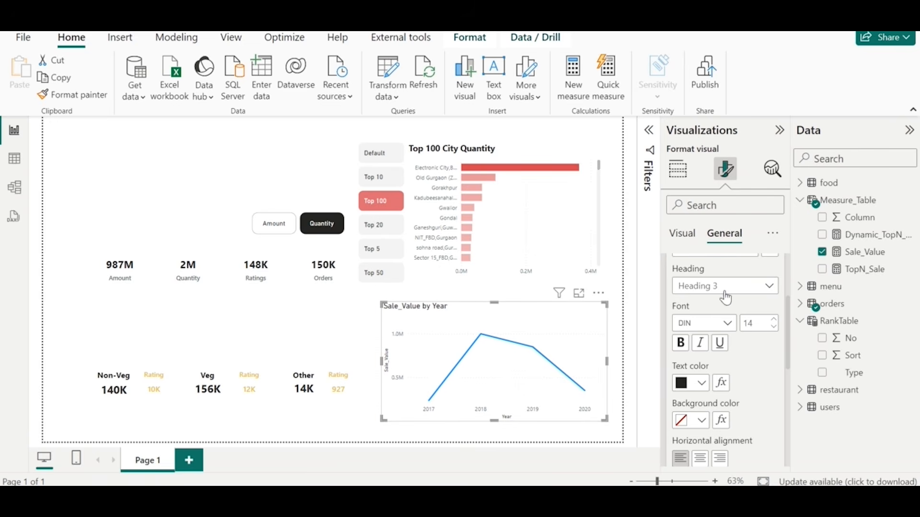
- Change the Sale_Value line color in the line chart to red
scroll(726, 297, "up", 3)
left_click(684, 235)
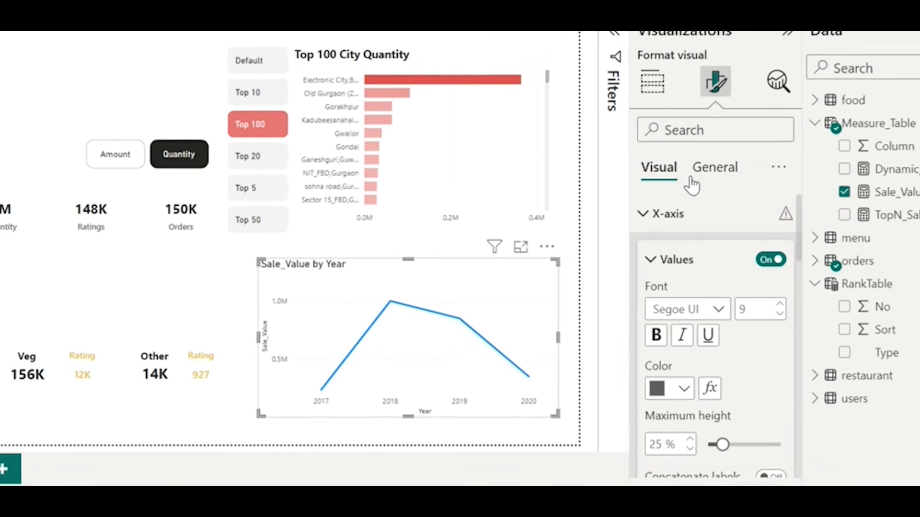
scroll(690, 383, "down", 15)
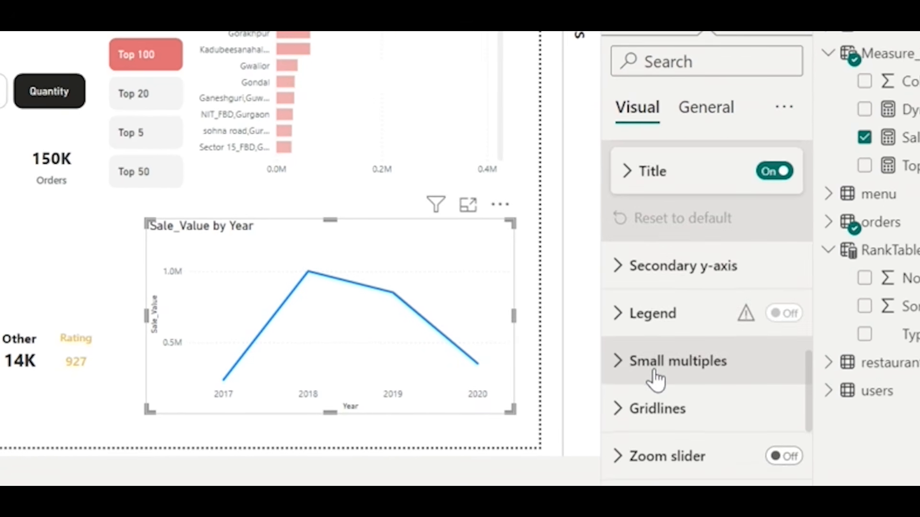
scroll(657, 377, "down", 5)
left_click(664, 283)
scroll(669, 336, "down", 1)
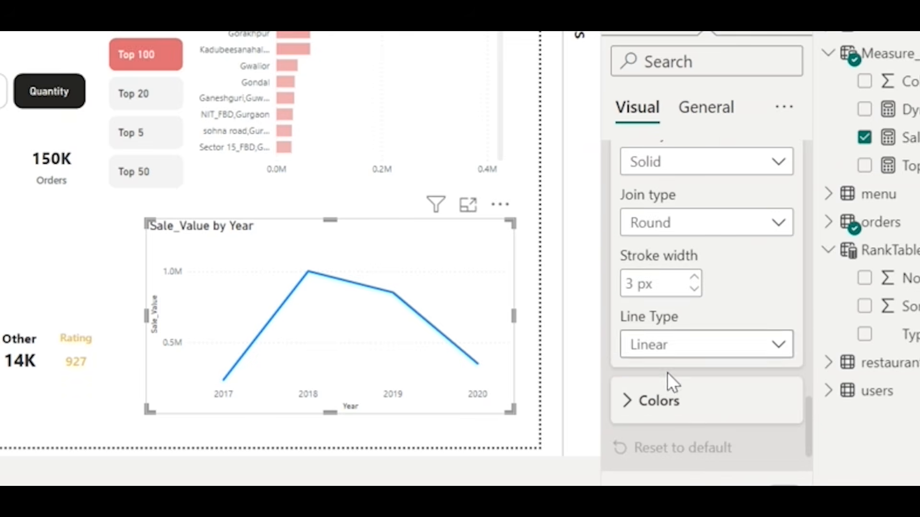
left_click(668, 405)
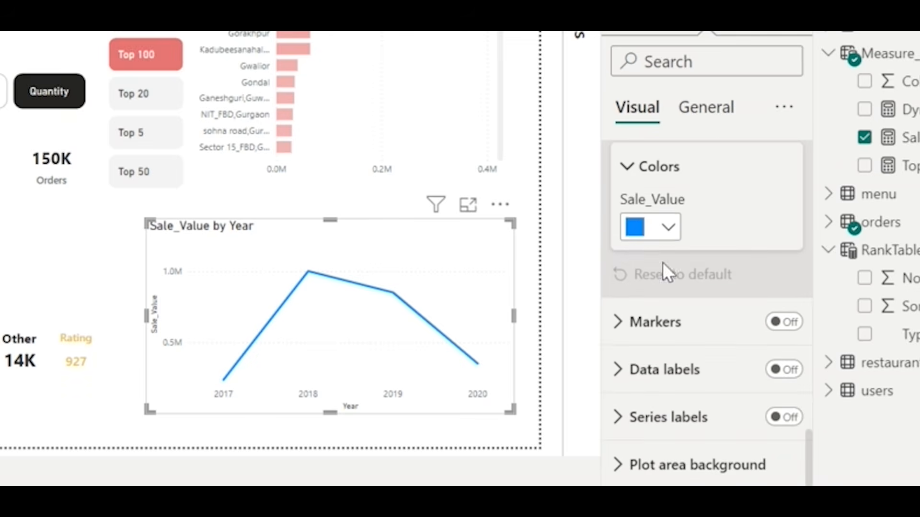
left_click(651, 227)
left_click(683, 124)
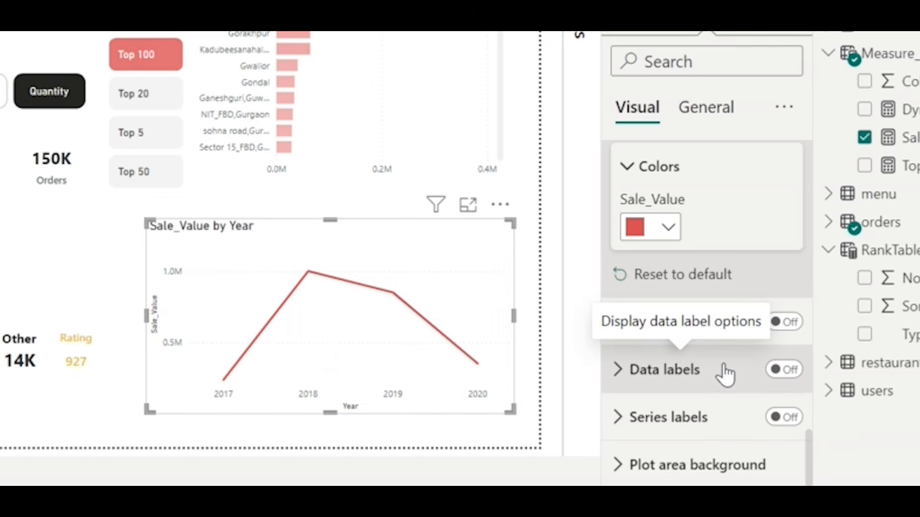
- Turn on data labels for the Sale_Value by Year line chart
scroll(725, 374, "up", 5)
scroll(723, 371, "down", 5)
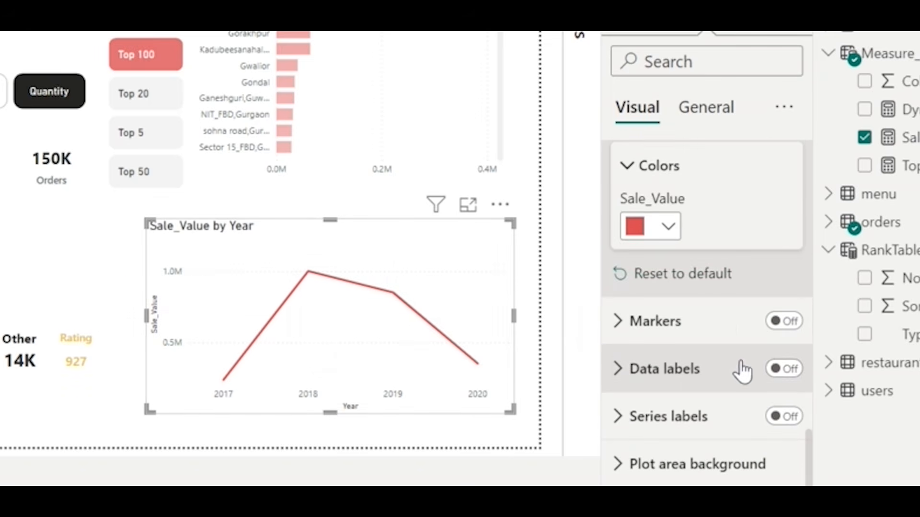
left_click(778, 369)
scroll(748, 335, "up", 5)
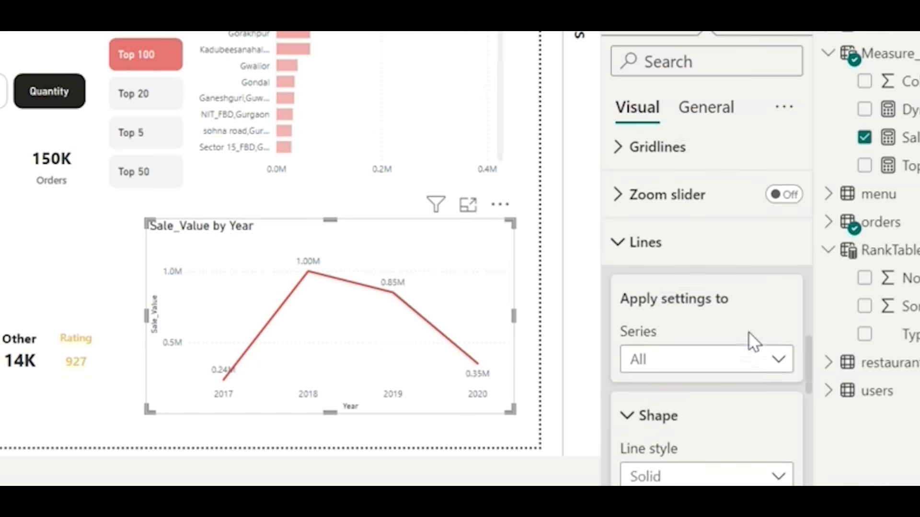
scroll(749, 332, "up", 5)
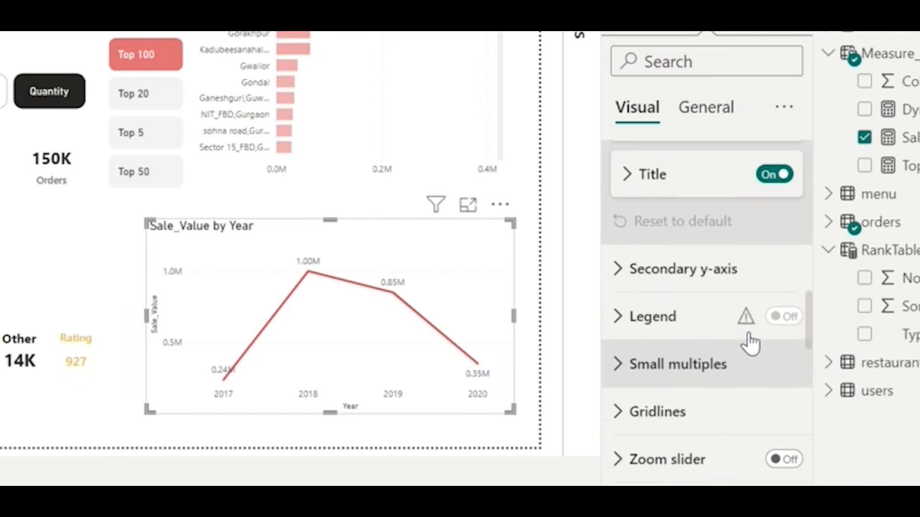
scroll(748, 333, "down", 10)
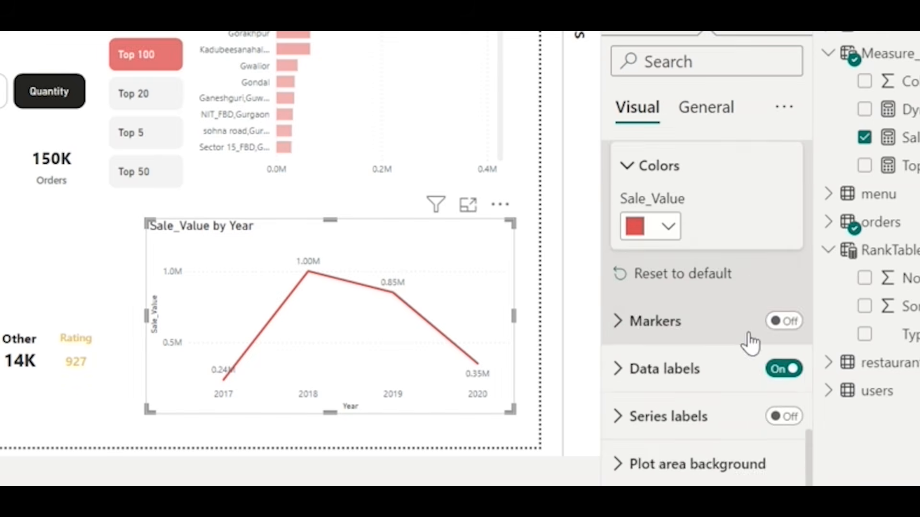
- Turn on markers for the line chart and set their size to 7 px
scroll(750, 340, "up", 15)
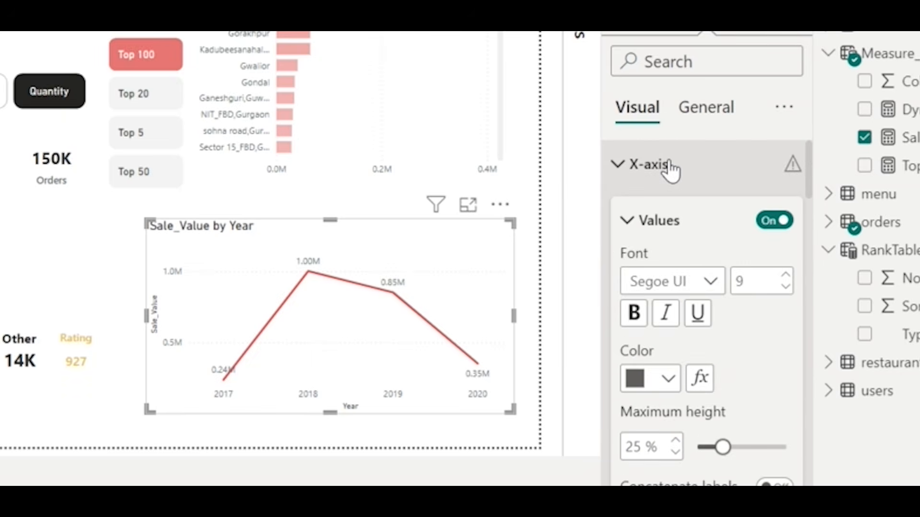
left_click(671, 169)
scroll(698, 364, "down", 10)
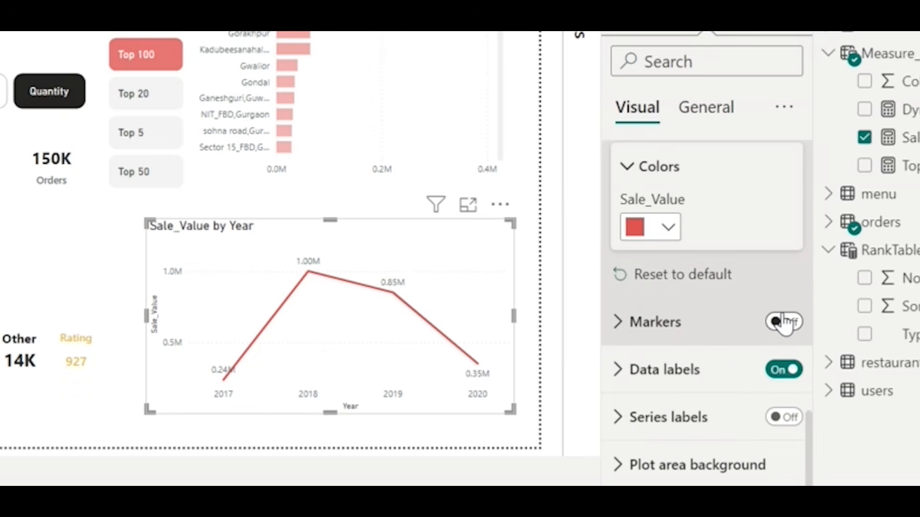
left_click(783, 322)
left_click(699, 335)
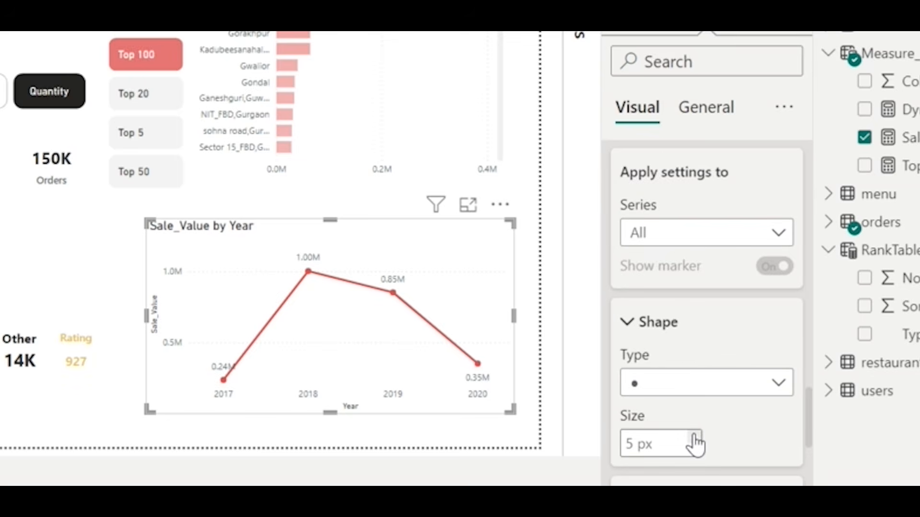
left_click(694, 437)
left_click(694, 438)
left_click(695, 438)
left_click(695, 437)
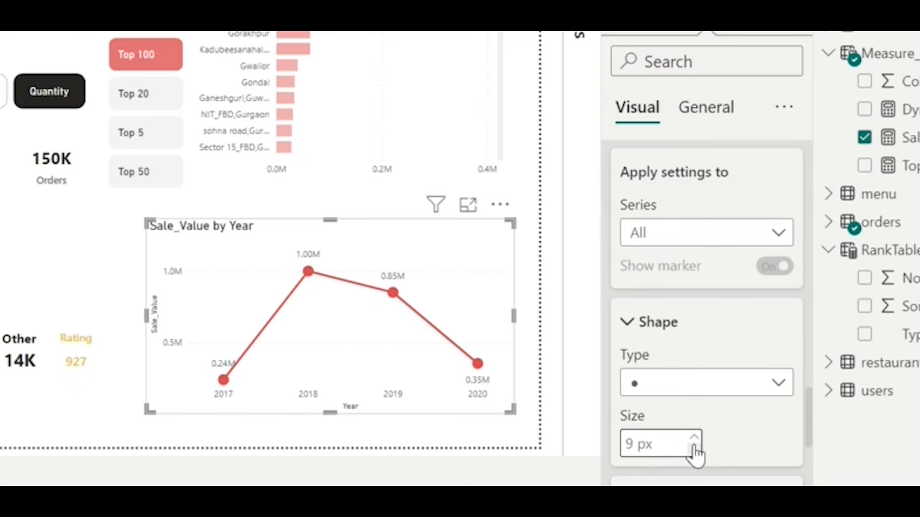
left_click(694, 450)
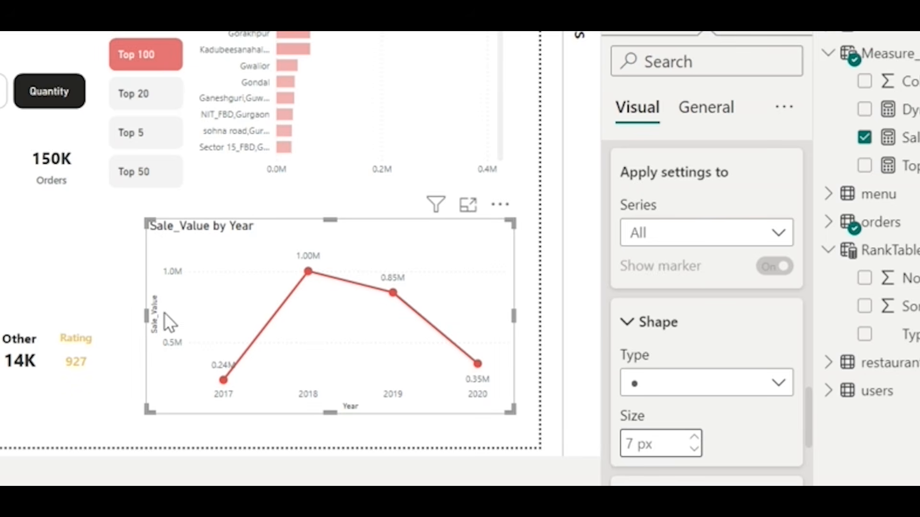
- Turn off the X-axis and Y-axis titles of the line chart
scroll(684, 271, "up", 10)
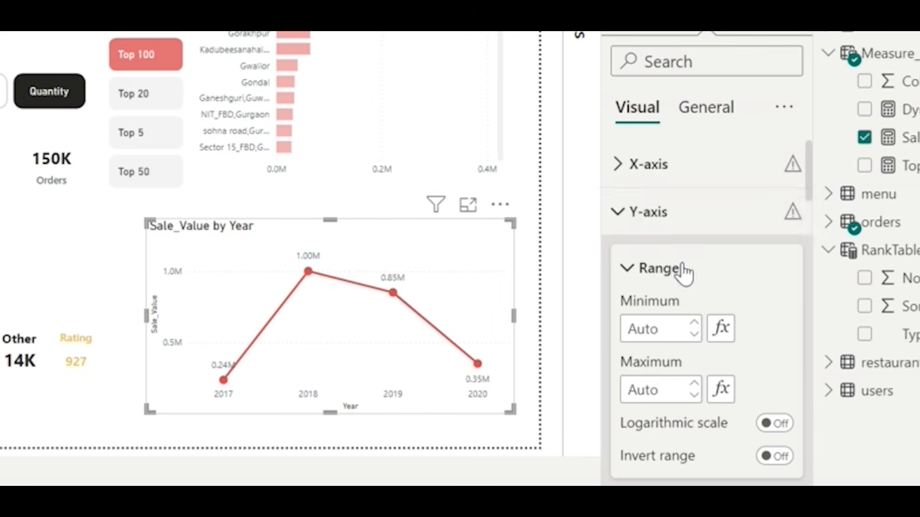
left_click(645, 178)
scroll(715, 325, "down", 5)
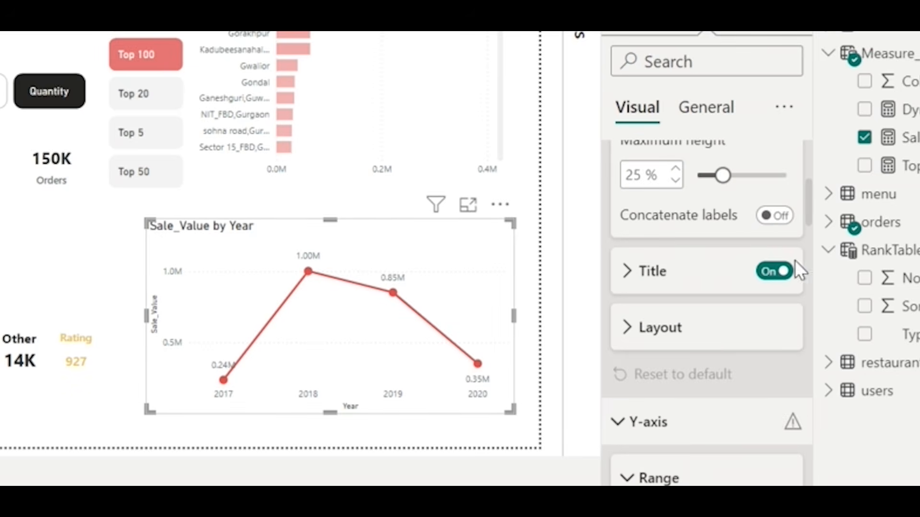
left_click(775, 272)
scroll(776, 282, "down", 2)
scroll(699, 216, "down", 6)
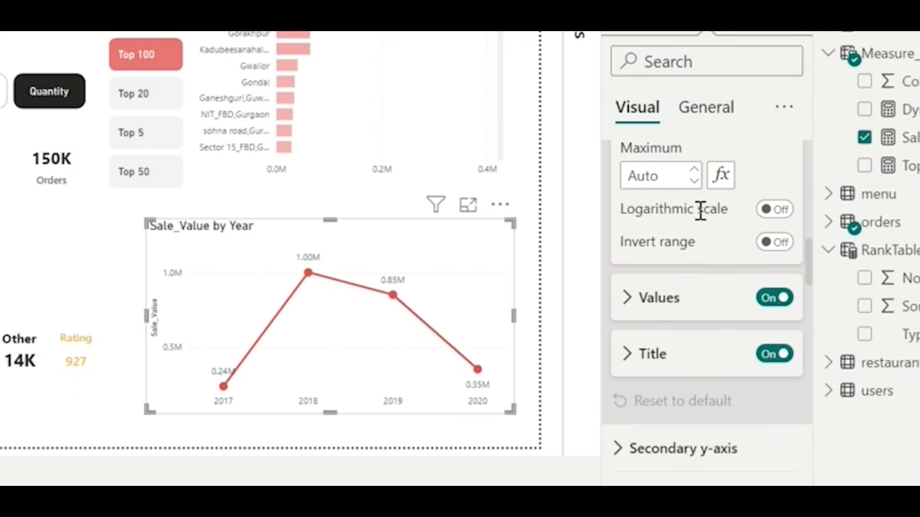
left_click(778, 351)
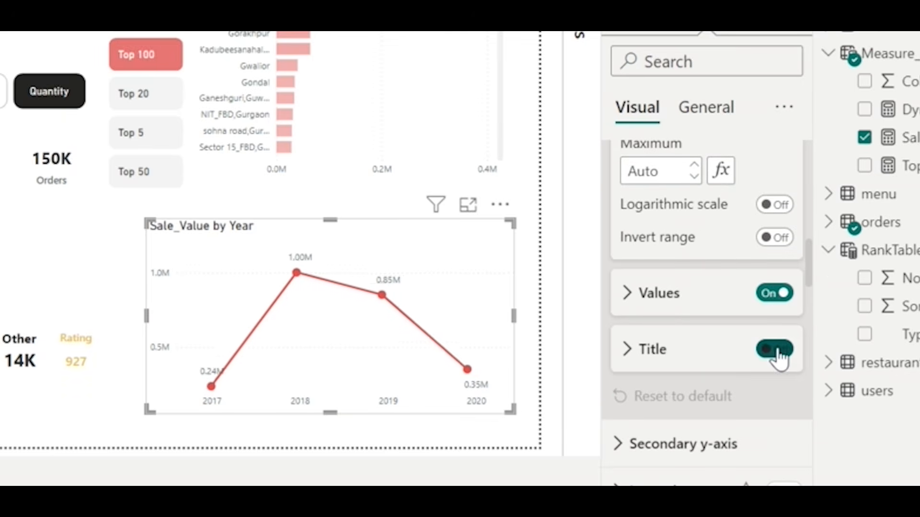
left_click(631, 285)
- Set the font of the line chart's title to a bold Segoe UI variant
left_click(698, 115)
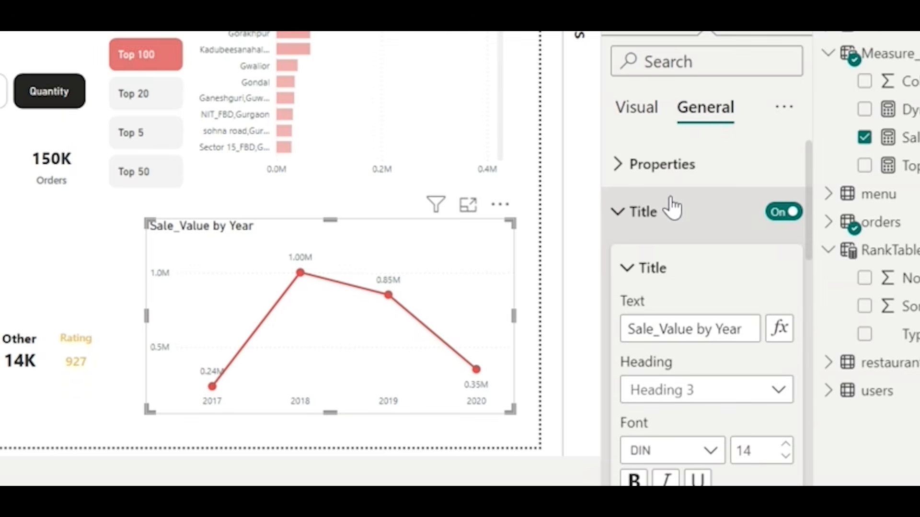
left_click(671, 200)
left_click(672, 204)
scroll(698, 316, "down", 2)
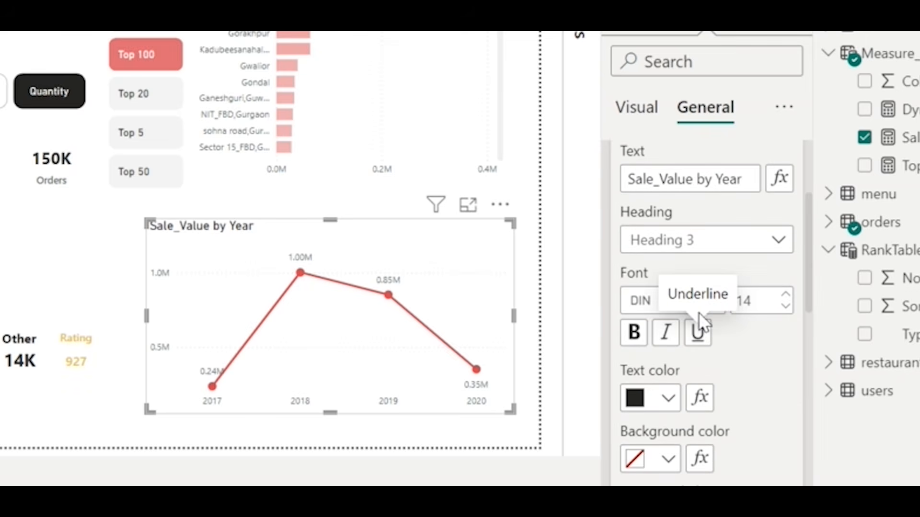
left_click(715, 300)
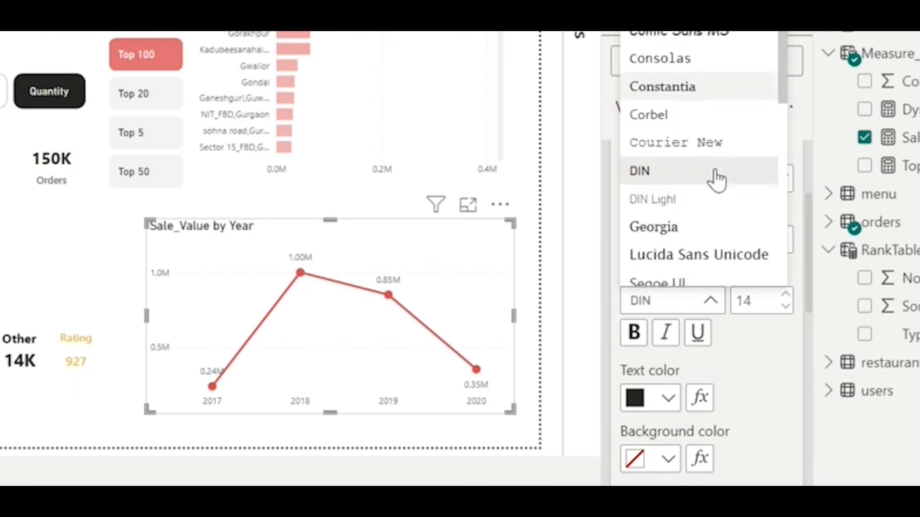
scroll(721, 172, "down", 3)
left_click(725, 226)
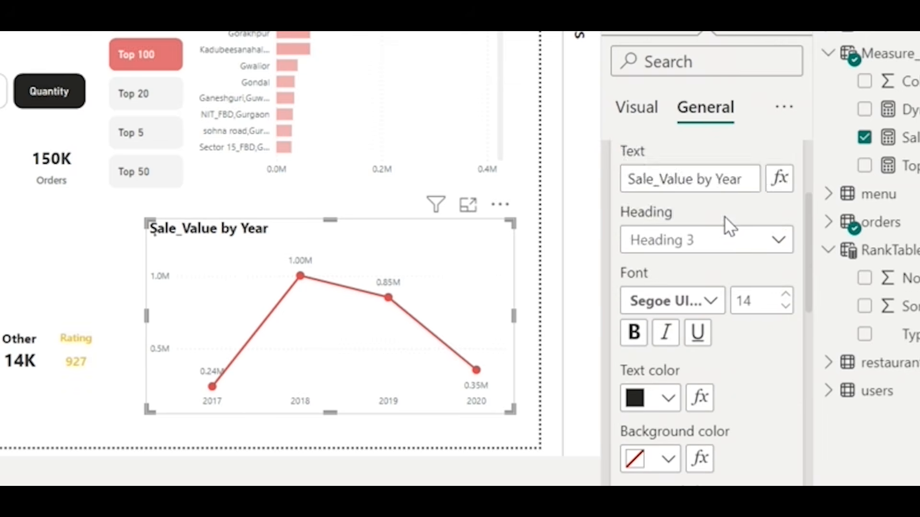
- Change the line chart's title text to "Sale by Year"
scroll(769, 297, "down", 2)
scroll(698, 160, "up", 2)
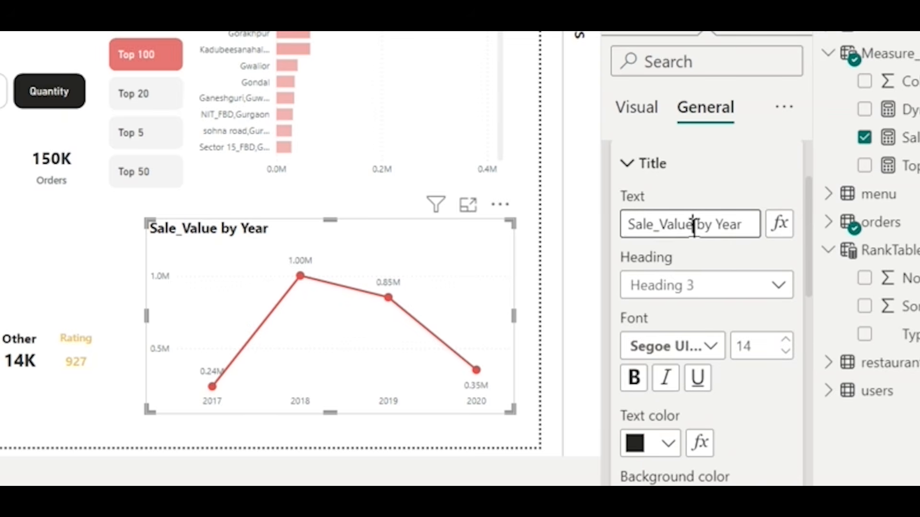
left_click_drag(692, 223, 624, 225)
key("BackSpace")
type("Sale")
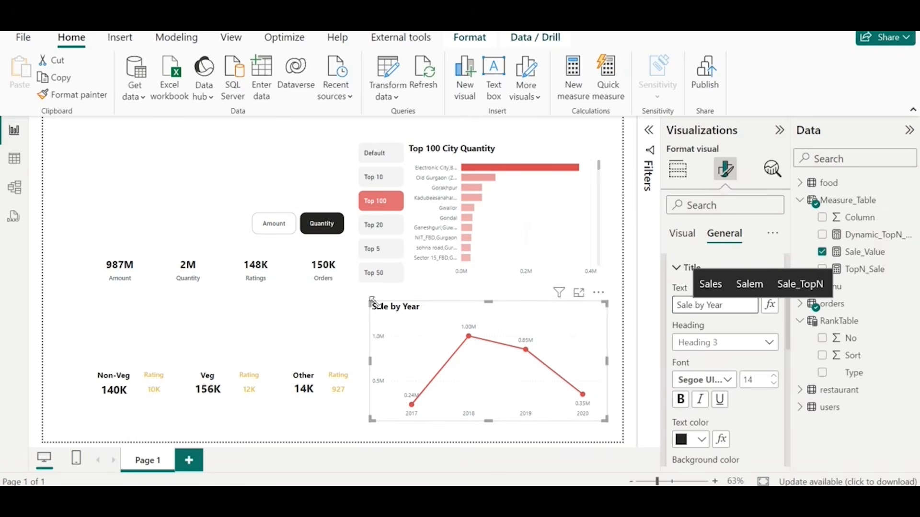
- Widen the line chart leftward until its left edge lines up with the Top N slicer buttons
left_click_drag(372, 302, 357, 303)
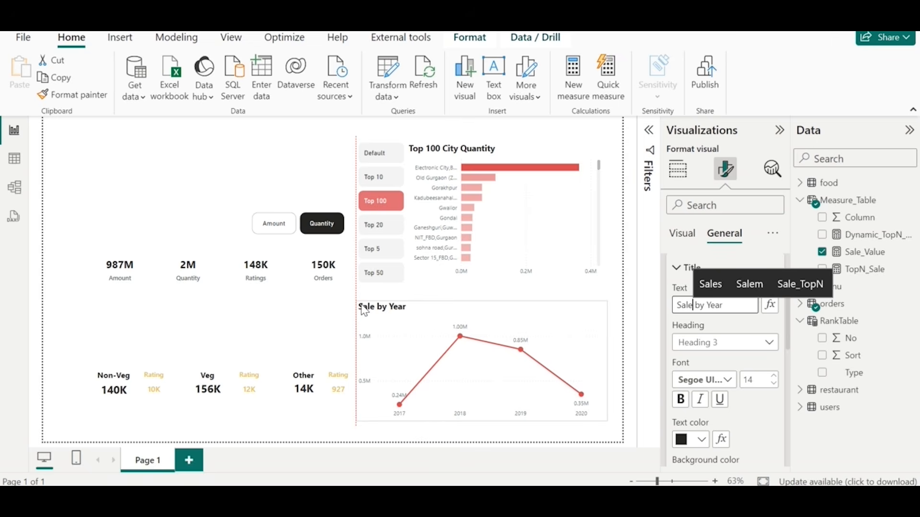
- Review the layout of the Zamato Dashboard's Overview page for reference and return to the Raw report
left_click(309, 332)
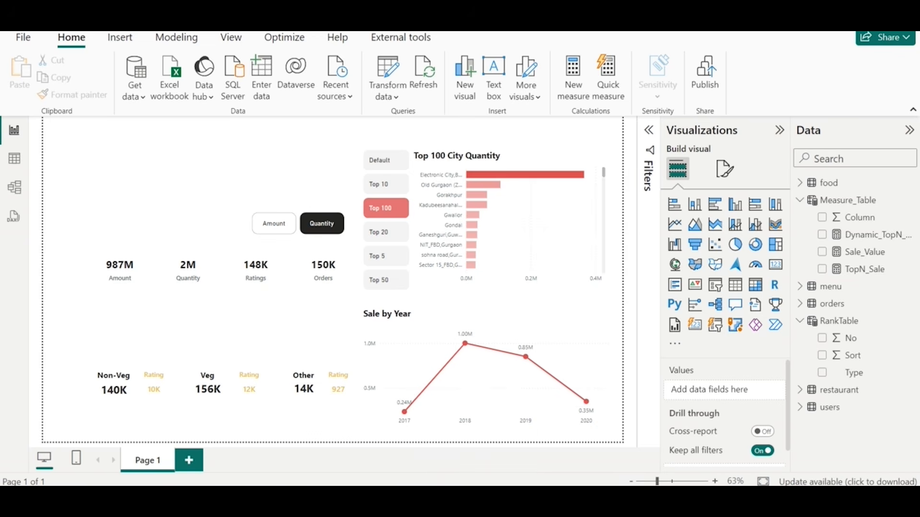
left_click(366, 459)
left_click(16, 128)
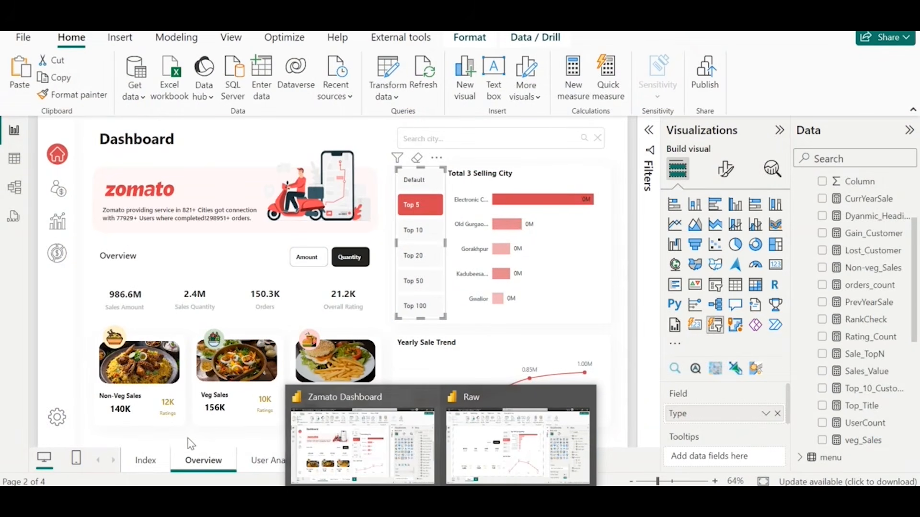
left_click(489, 411)
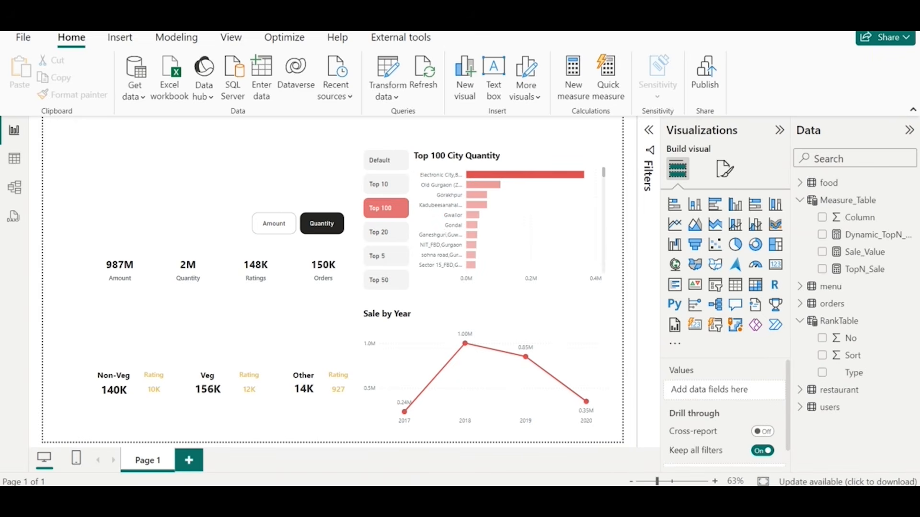
- Insert a rectangle shape and fit it as a narrow, full-height sidebar along the report page's left edge
left_click(119, 38)
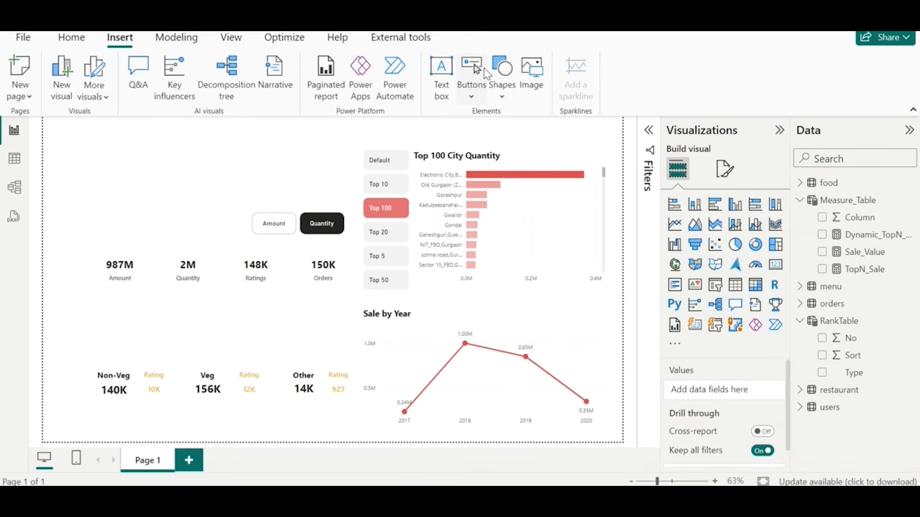
left_click(501, 90)
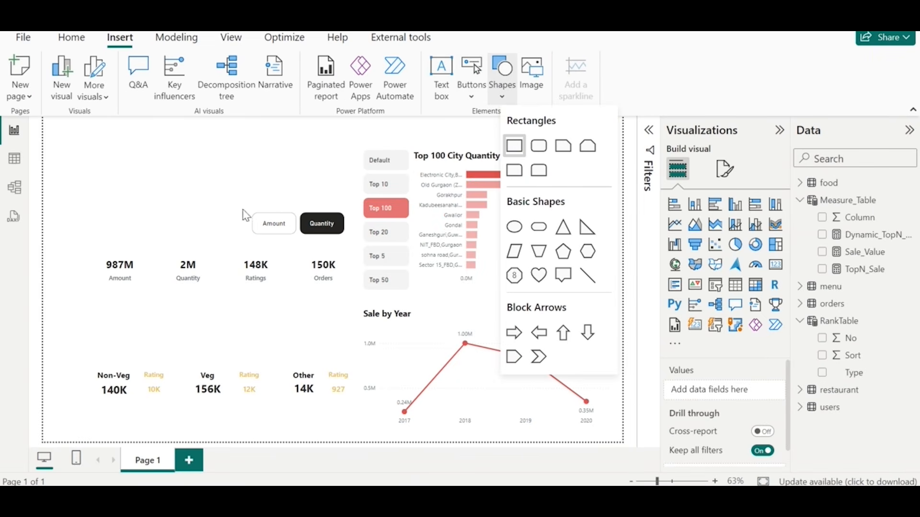
left_click_drag(88, 224, 54, 193)
left_click_drag(110, 226, 81, 441)
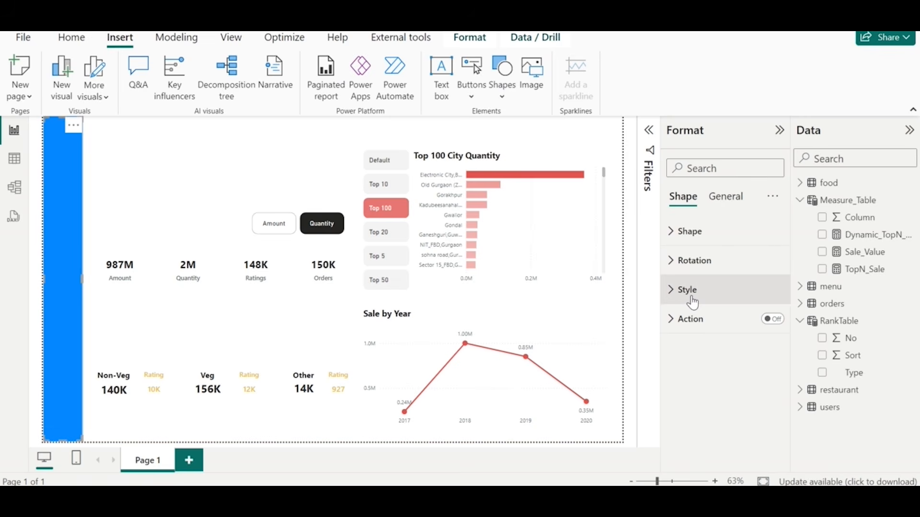
- Turn off the sidebar rectangle's fill and border styles and turn on its white background effect
left_click(750, 292)
left_click(767, 325)
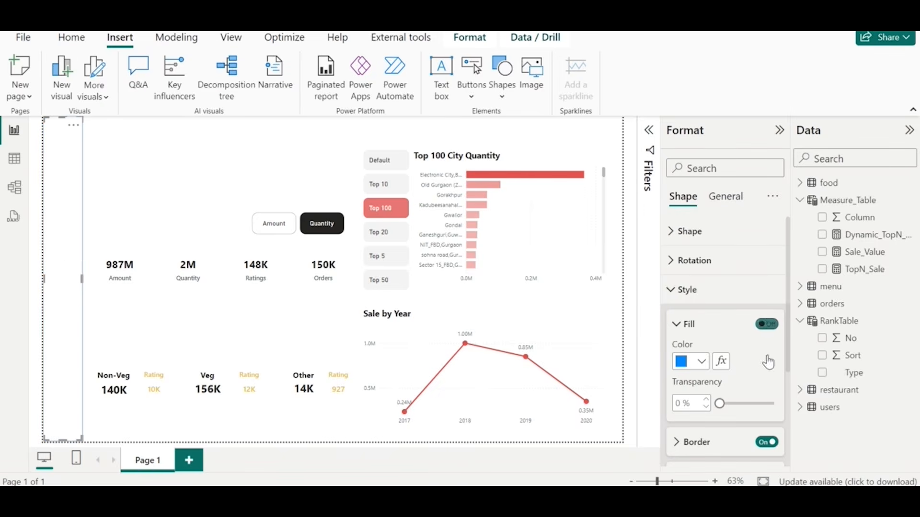
left_click(767, 451)
left_click(727, 197)
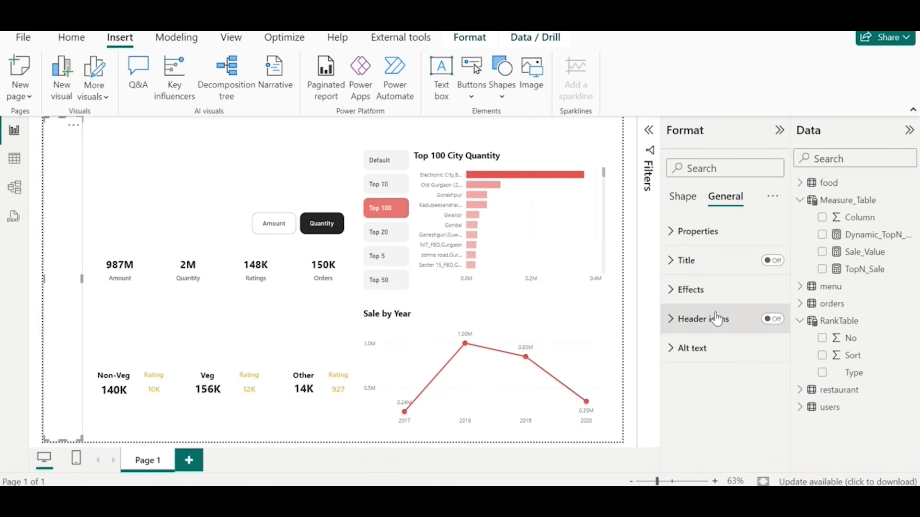
left_click(697, 291)
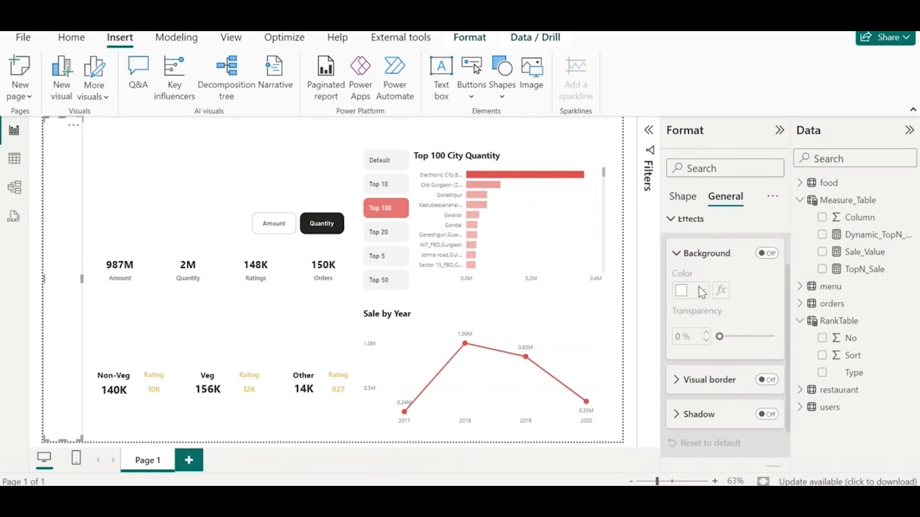
left_click(768, 248)
left_click(767, 365)
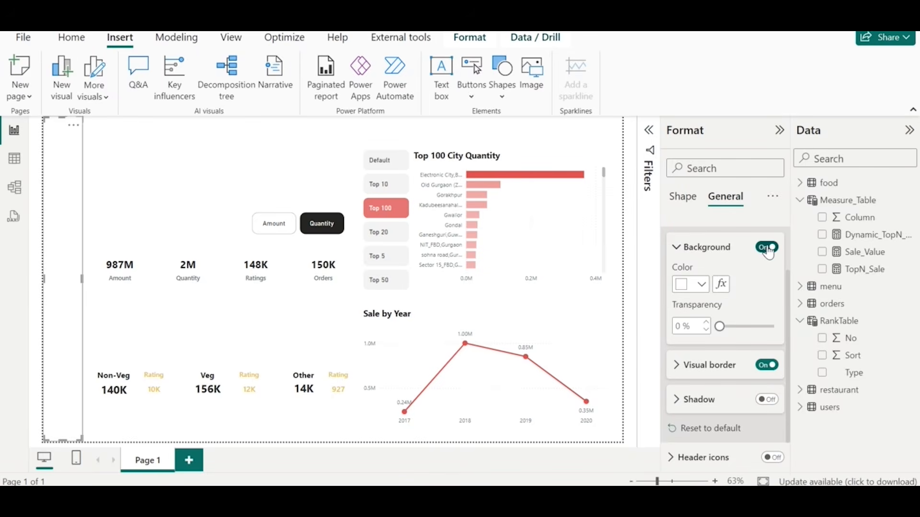
left_click(704, 368)
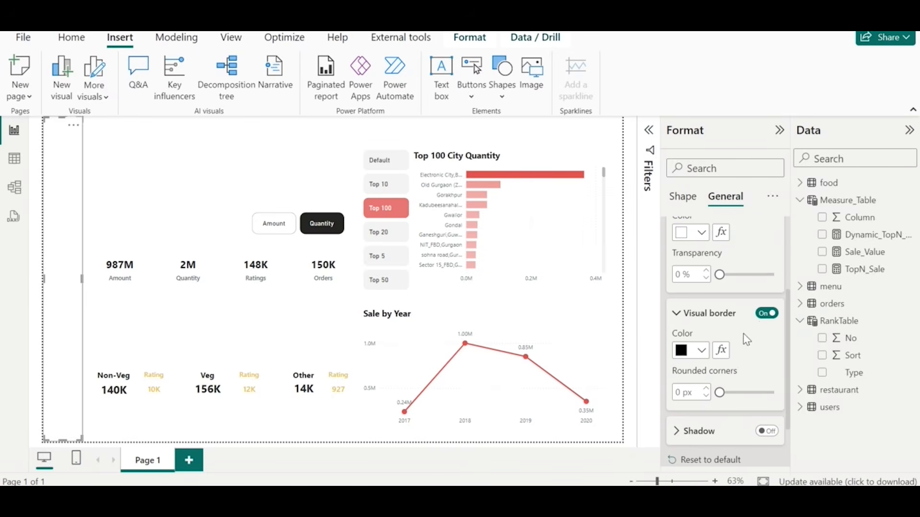
left_click(767, 313)
- Turn on the sidebar rectangle's shadow effect and set its position to Custom
left_click(766, 431)
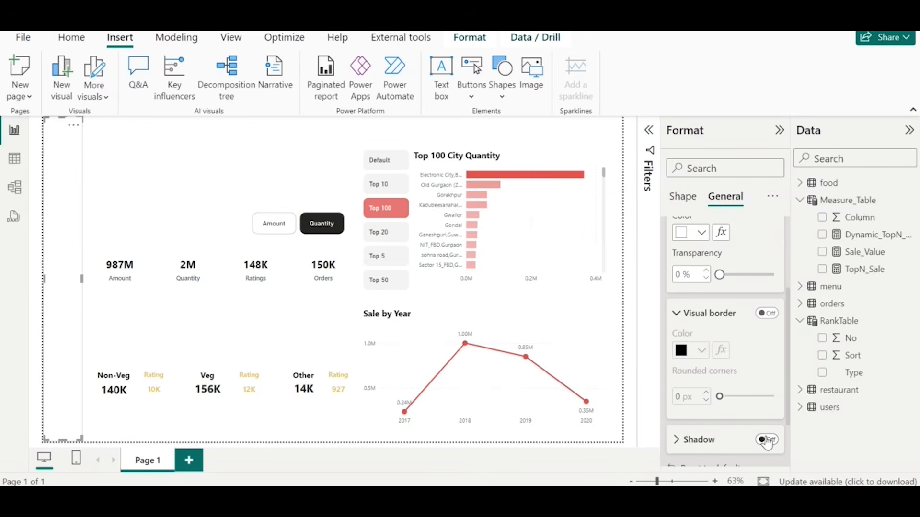
scroll(714, 383, "down", 2)
left_click(705, 369)
scroll(699, 354, "down", 3)
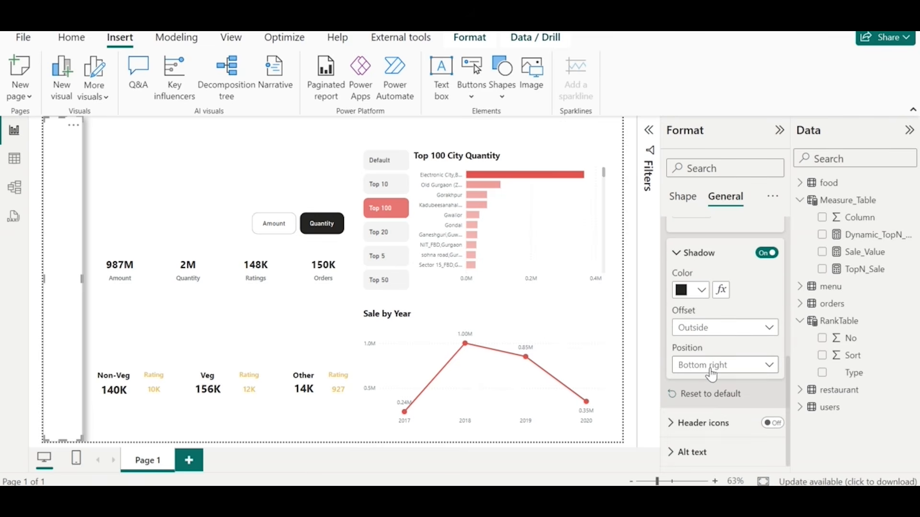
left_click(711, 375)
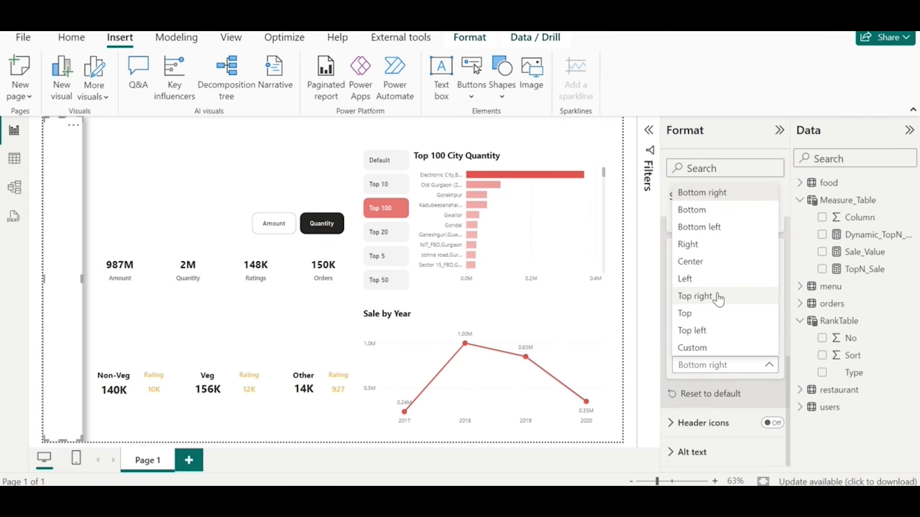
left_click(710, 346)
scroll(684, 407, "down", 3)
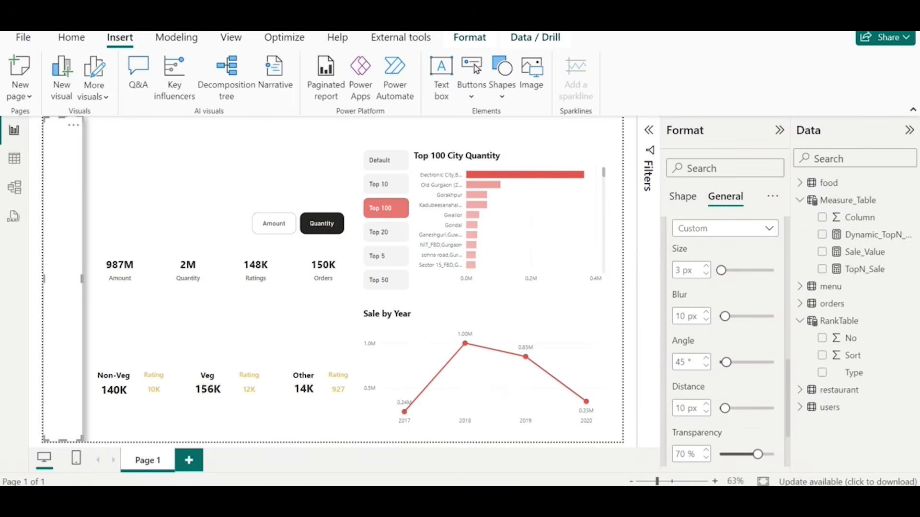
- Using the Zamato Dashboard as reference, set the sidebar shadow to 17 px blur, 41° angle, 90 % transparency and light gray color
left_click(400, 438)
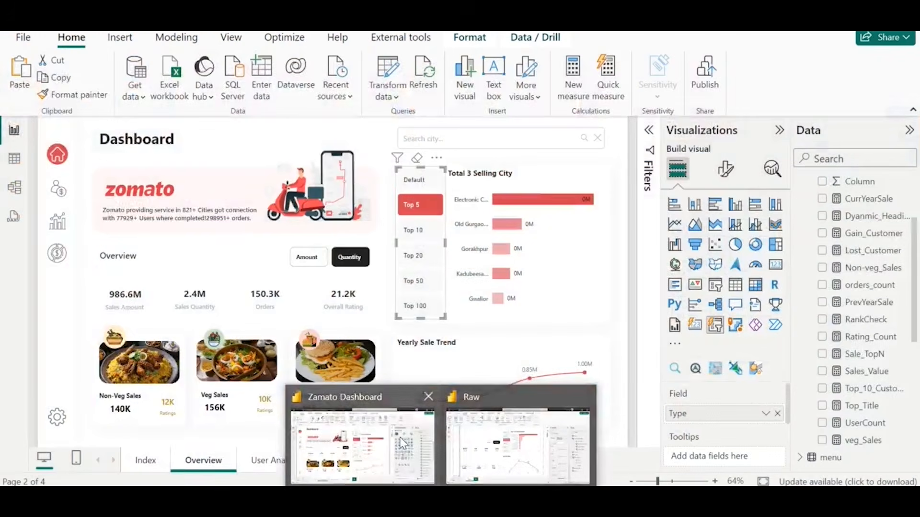
left_click(66, 332)
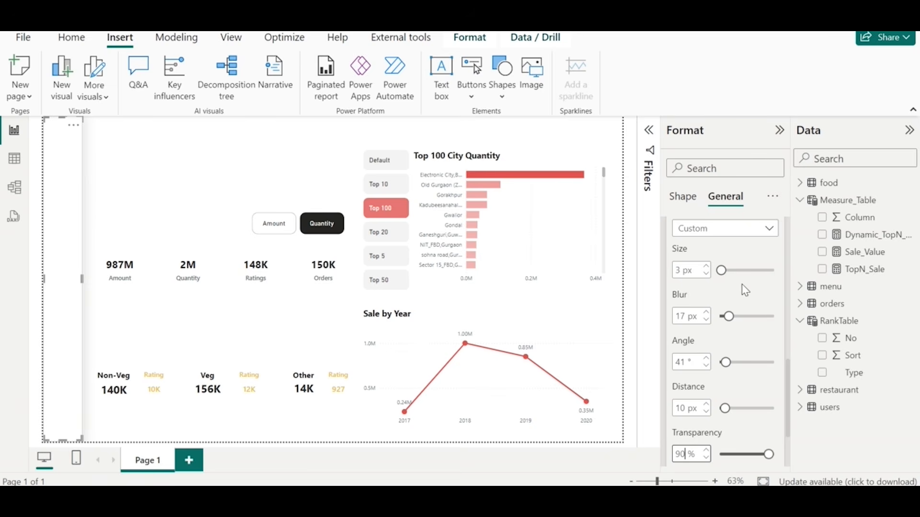
scroll(743, 287, "up", 3)
left_click(690, 269)
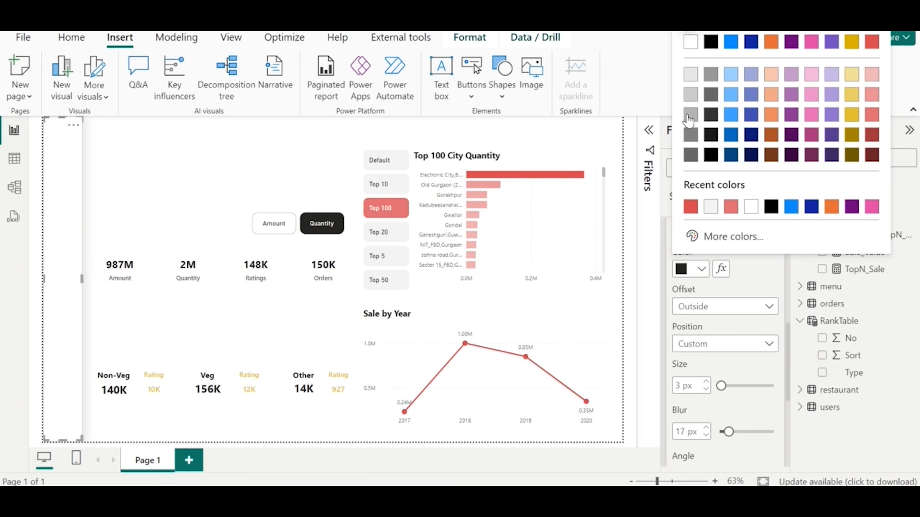
left_click(686, 101)
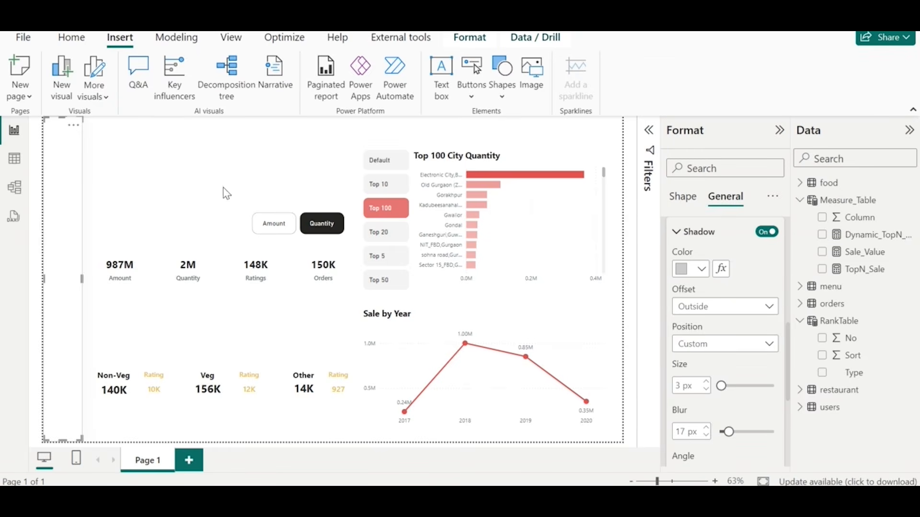
left_click(109, 189)
double_click(108, 189)
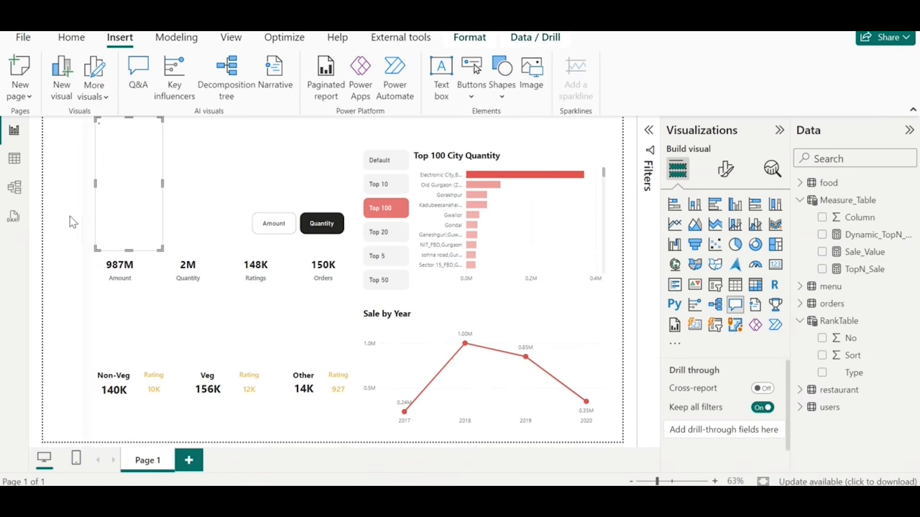
left_click_drag(137, 209, 234, 237)
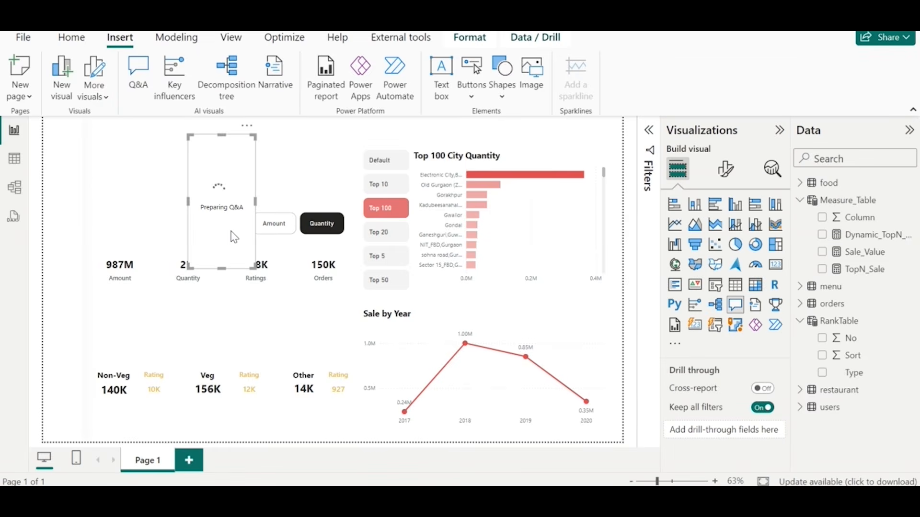
key("Delete")
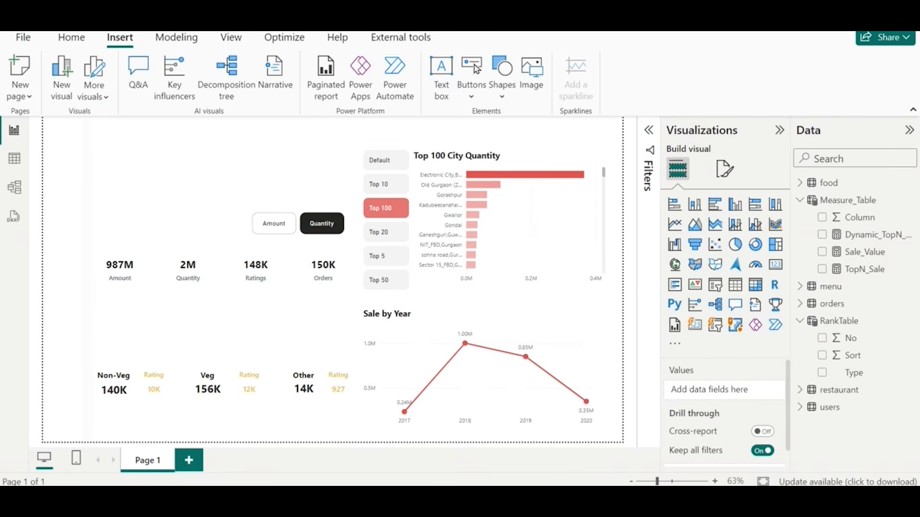
- Insert a rounded rectangle, shrink it to card size and place it over the Non-Veg and Rating cards
mouse_move(440, 496)
left_click(502, 83)
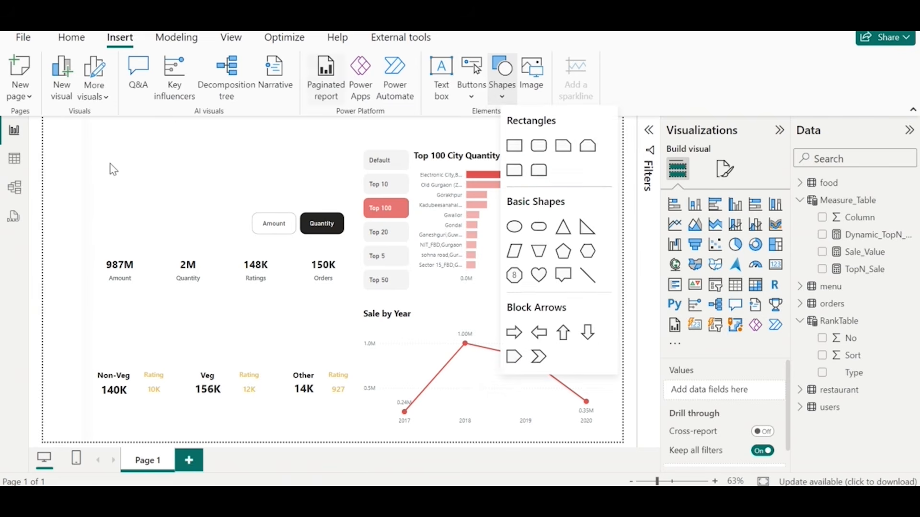
left_click(538, 145)
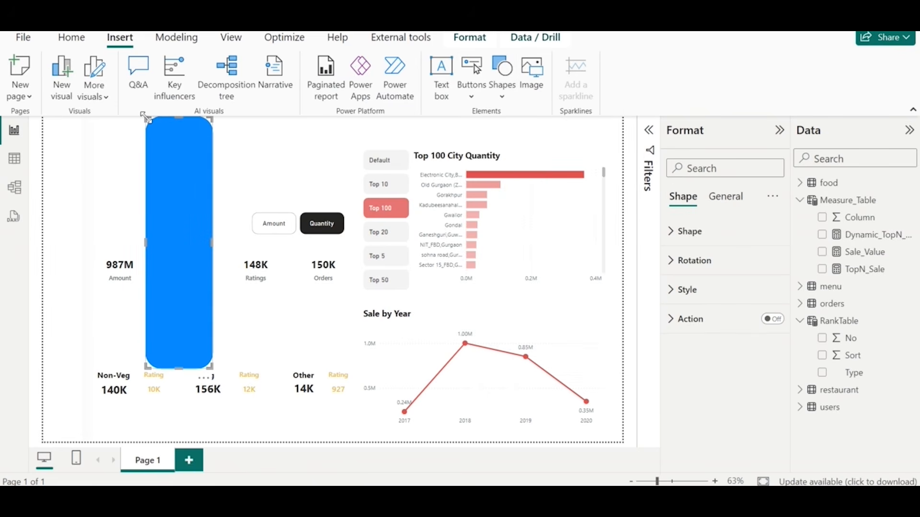
left_click_drag(145, 117, 135, 271)
left_click_drag(177, 315, 152, 375)
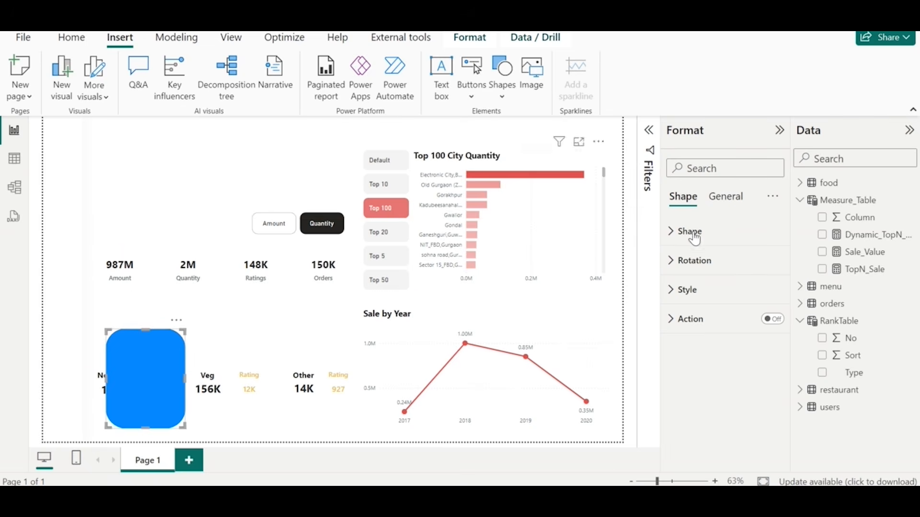
- Set the card rectangle's rounded corners to 11 % and shift it left to cover the Non-Veg group fully
left_click(733, 231)
left_click_drag(737, 329, 731, 327)
mouse_move(165, 366)
left_mouse_down()
mouse_move(143, 366)
mouse_move(152, 367)
left_mouse_up()
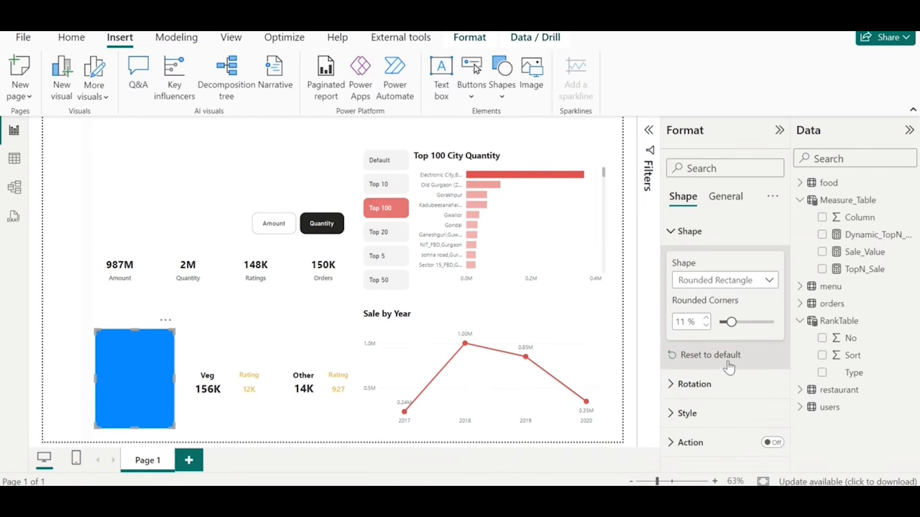
- Turn off the card rectangle's fill and border styles and turn on its white background effect
left_click(723, 413)
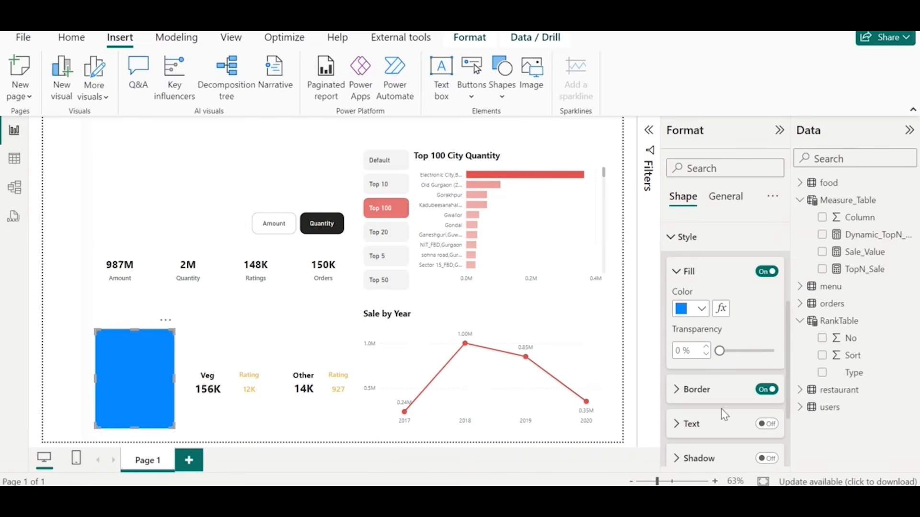
left_click(768, 272)
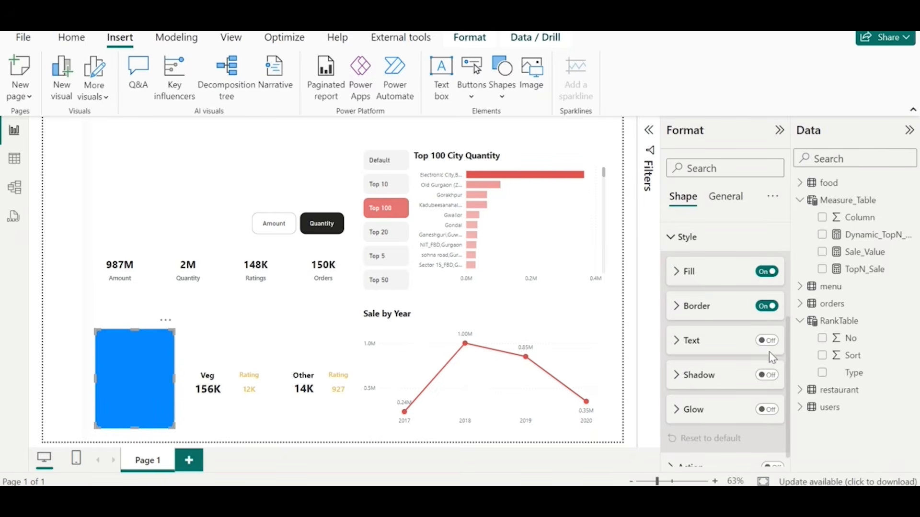
left_click(769, 307)
left_click(766, 271)
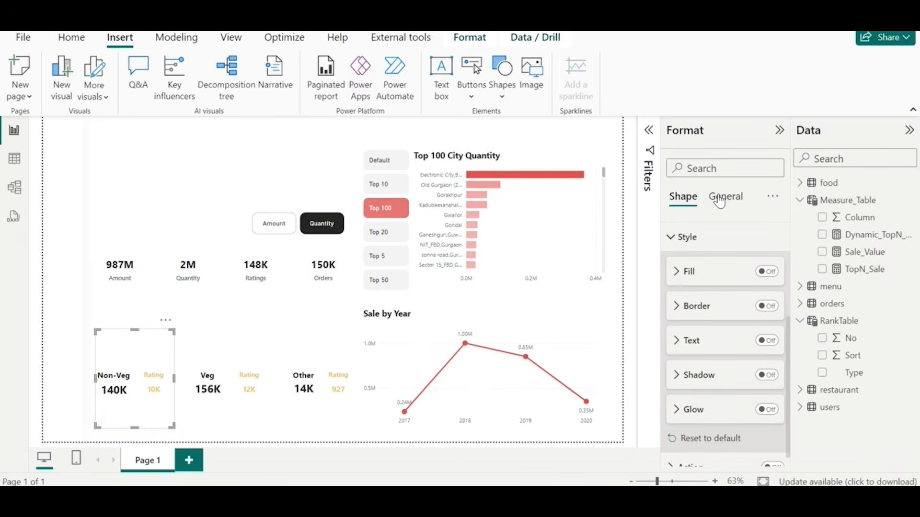
left_click(720, 199)
left_click(714, 300)
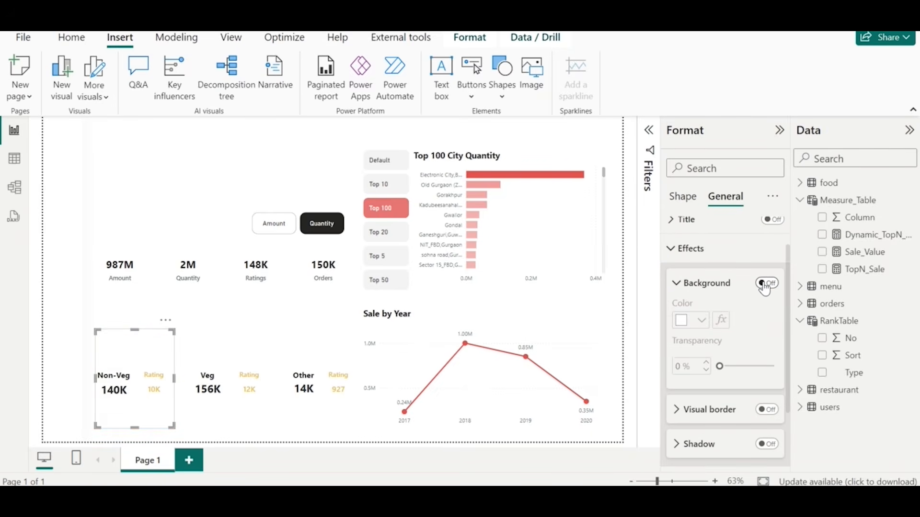
left_click(768, 283)
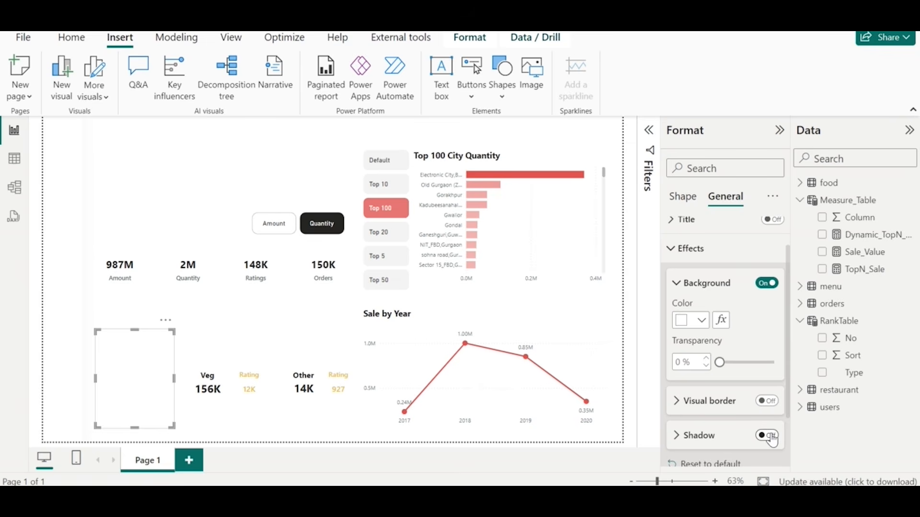
- Turn on the shadow effect of the Non-Veg card rectangle and set the shadow position to Custom
scroll(719, 438, "down", 3)
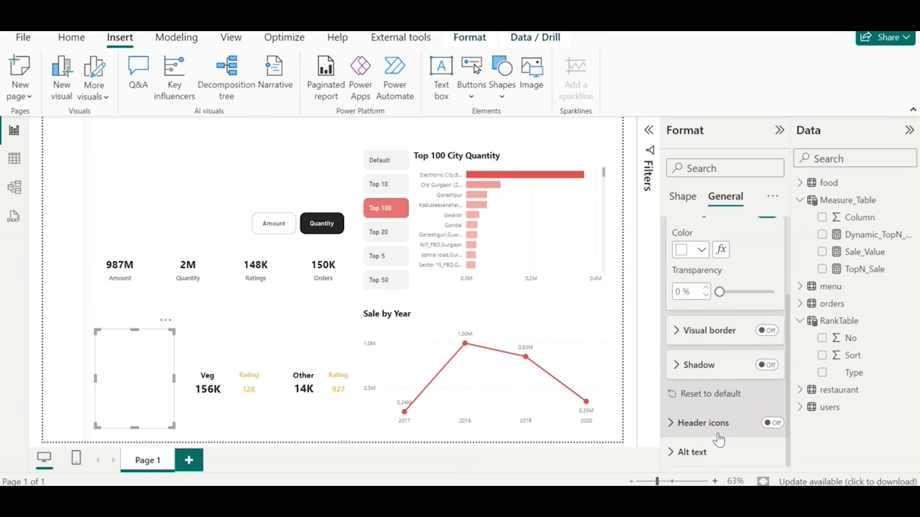
left_click(768, 367)
left_click(712, 363)
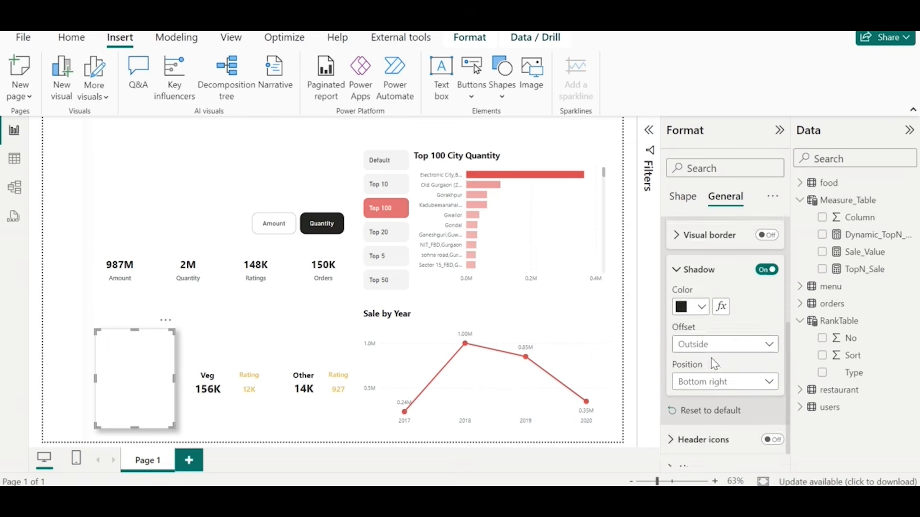
left_click(715, 369)
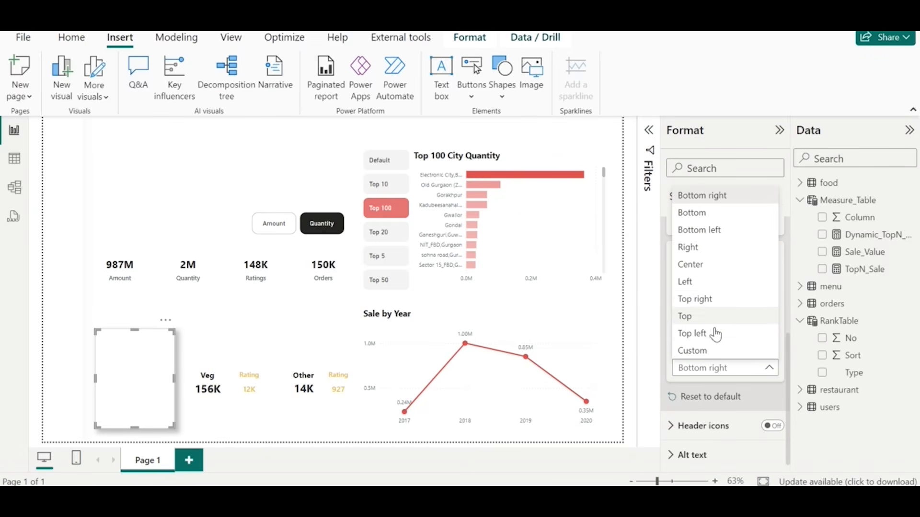
left_click(692, 351)
mouse_move(441, 508)
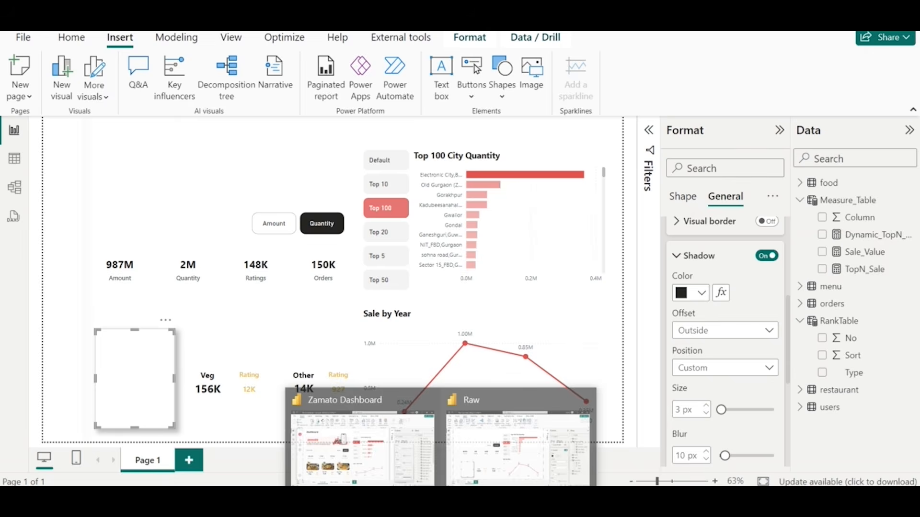
- Check the reference design in the Zamato Dashboard report and set the Non-Veg card rectangle's shadow colour to the lightest grey
left_click(424, 432)
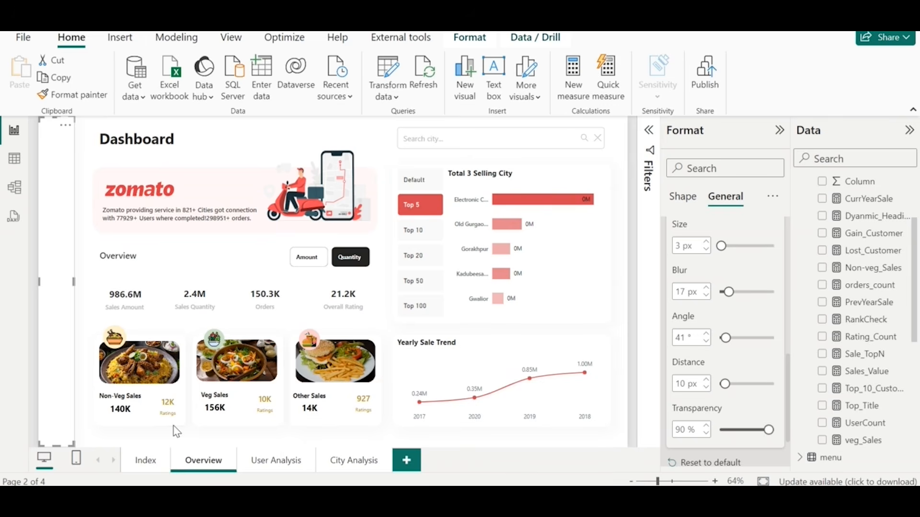
key("alt+Tab")
left_click(699, 322)
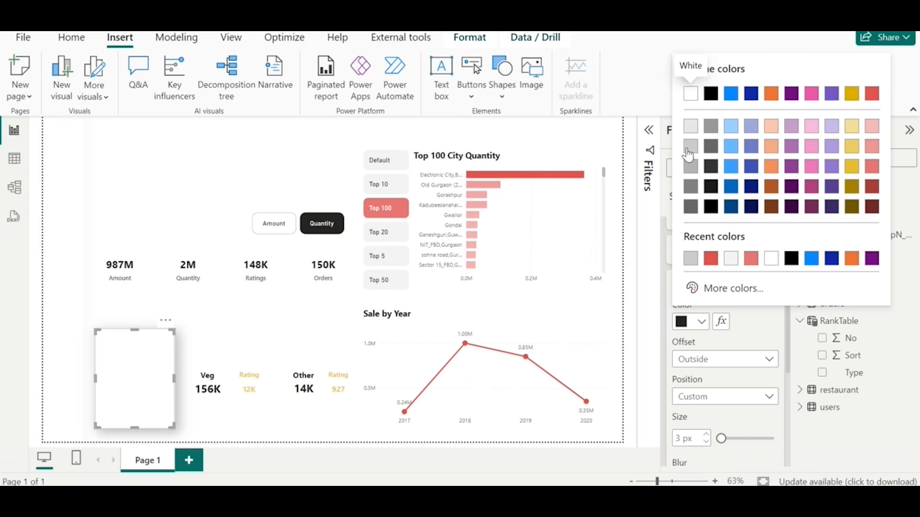
left_click(690, 128)
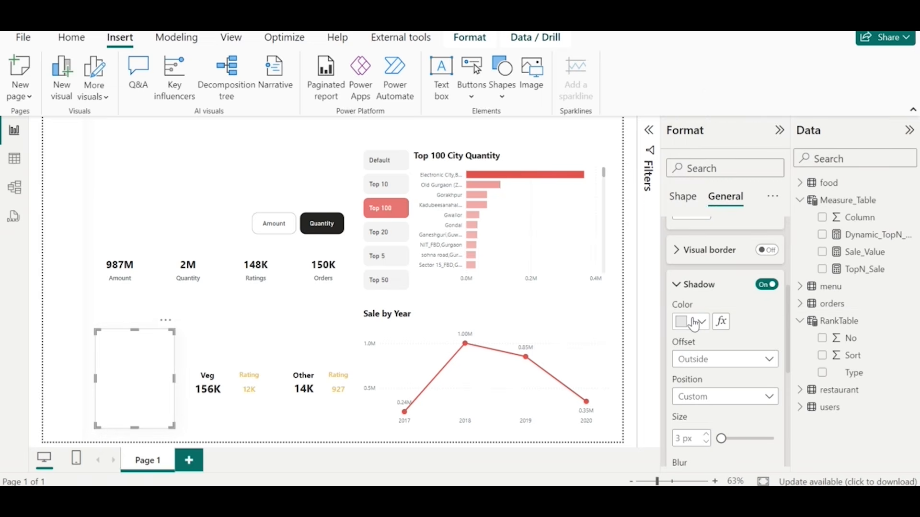
left_click(698, 322)
left_click(692, 126)
left_click(701, 323)
left_click(693, 126)
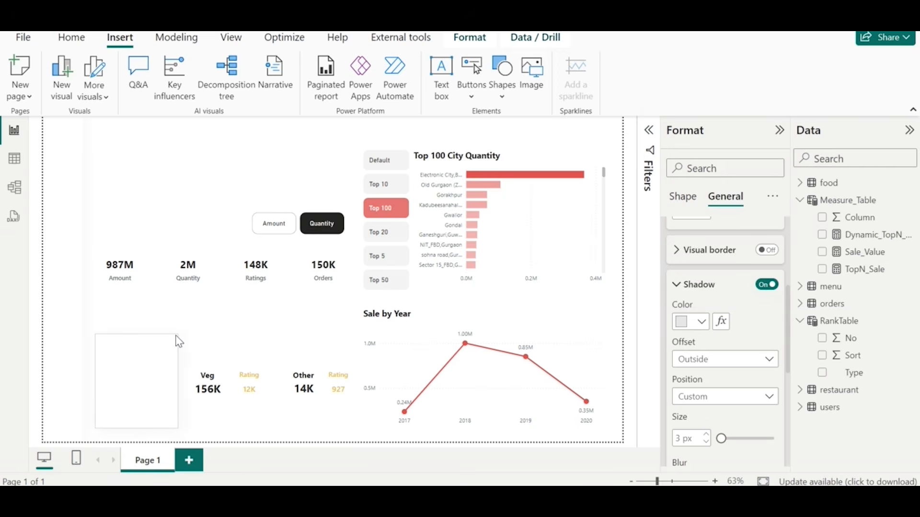
- Resize the Non-Veg card rectangle to be slightly wider and shorter, and set its shape's rounded corners to 15 %
left_click_drag(175, 331, 178, 335)
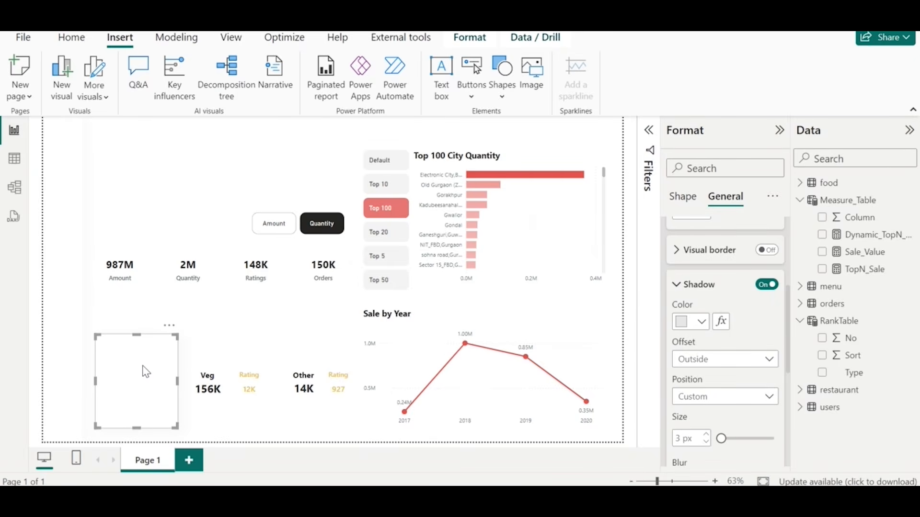
left_click(217, 324)
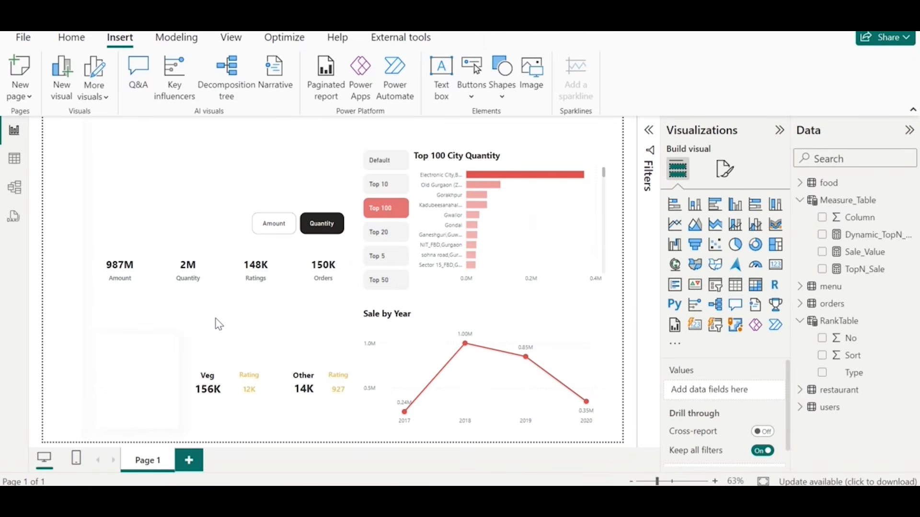
left_click(145, 394)
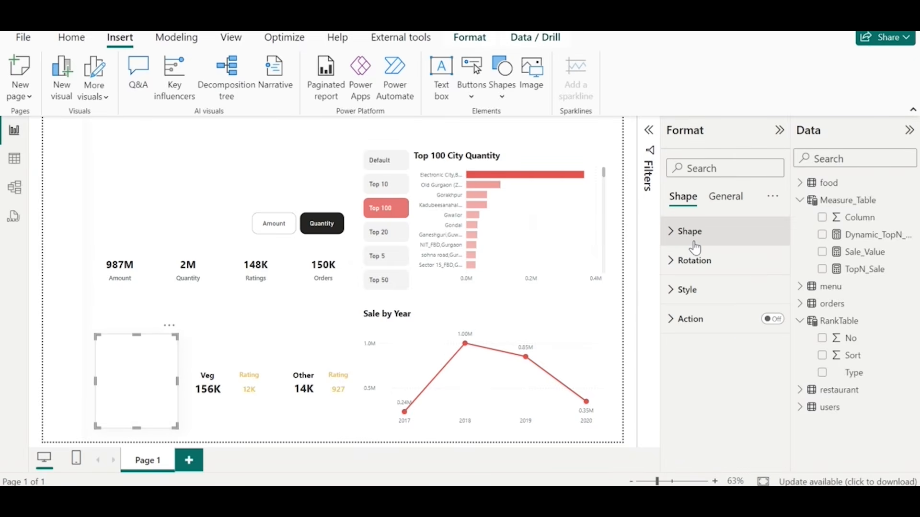
left_click(690, 232)
left_click(709, 320)
left_click(708, 320)
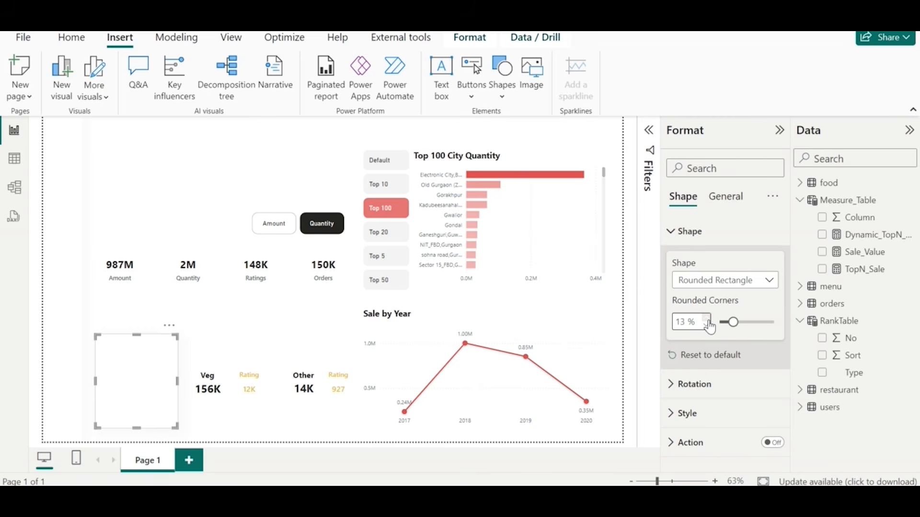
left_click(160, 375)
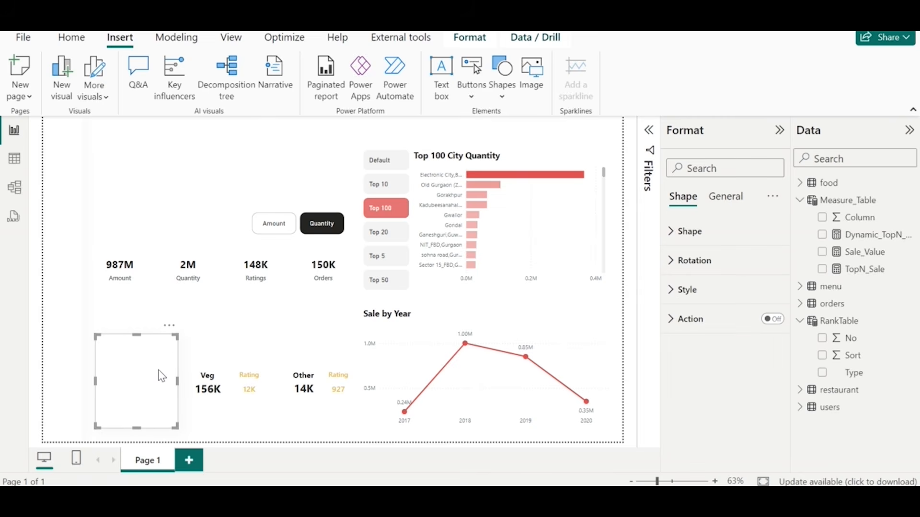
left_click(690, 239)
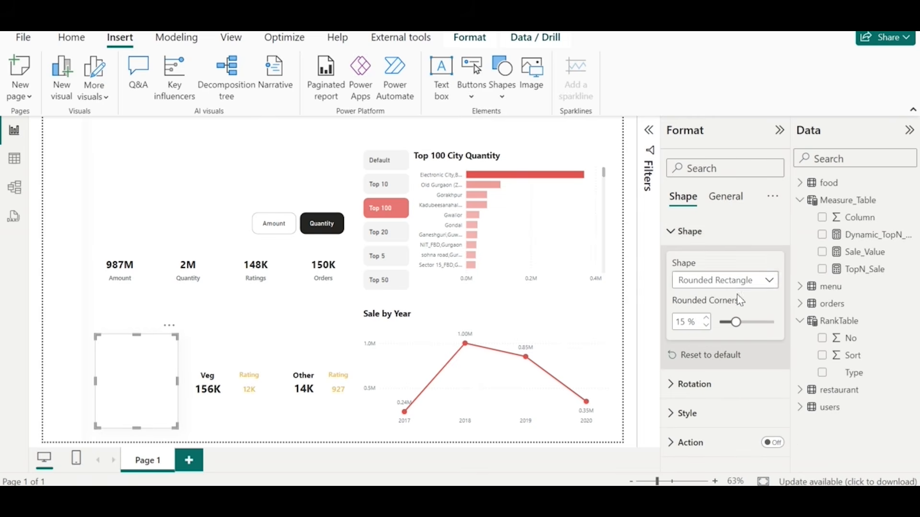
- Turn on the card rectangle's visual border, colour it white and round the border corners to 12 px
left_click(726, 198)
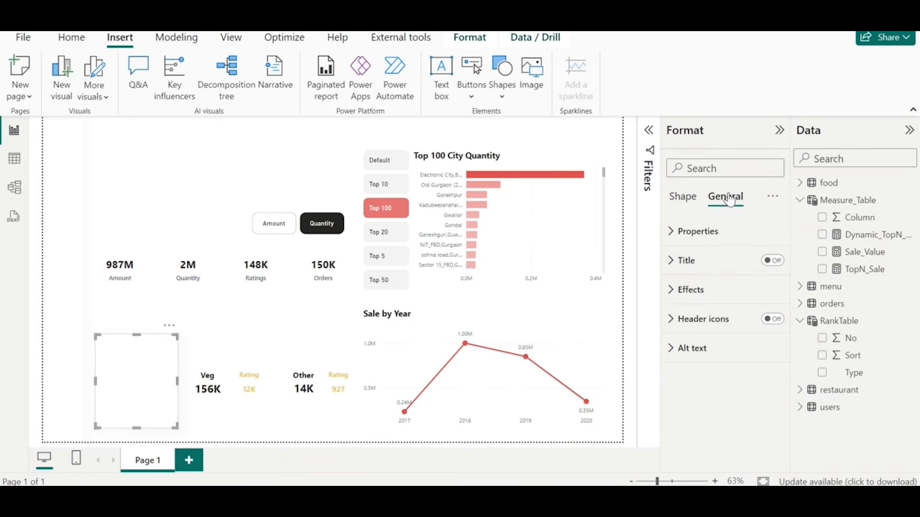
left_click(708, 289)
left_click(773, 330)
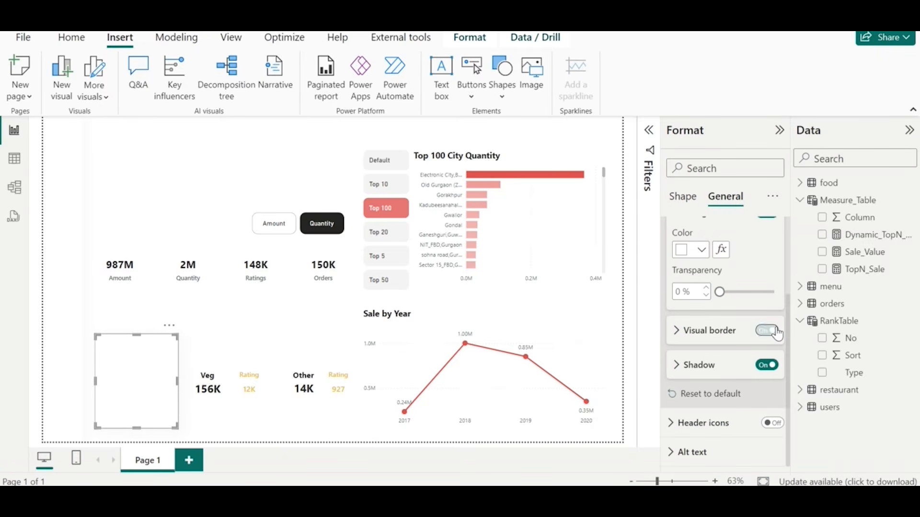
left_click(710, 330)
left_click(700, 309)
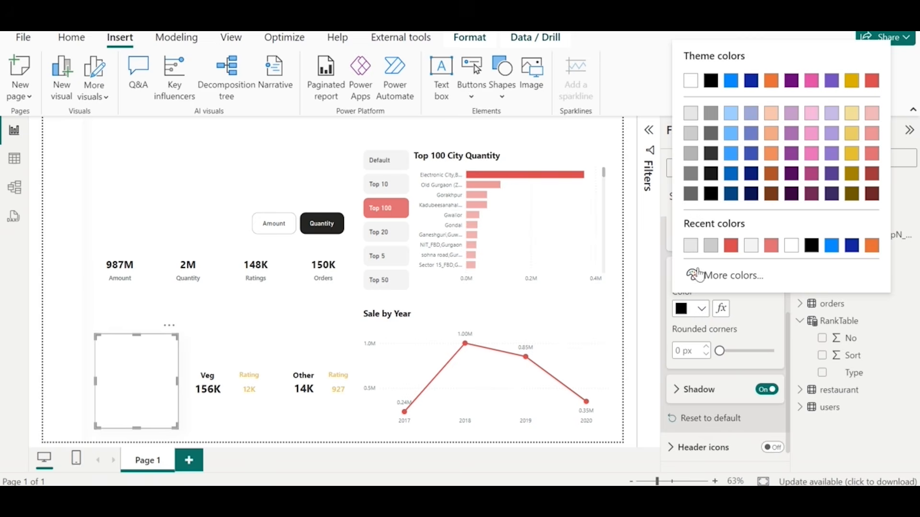
left_click(791, 246)
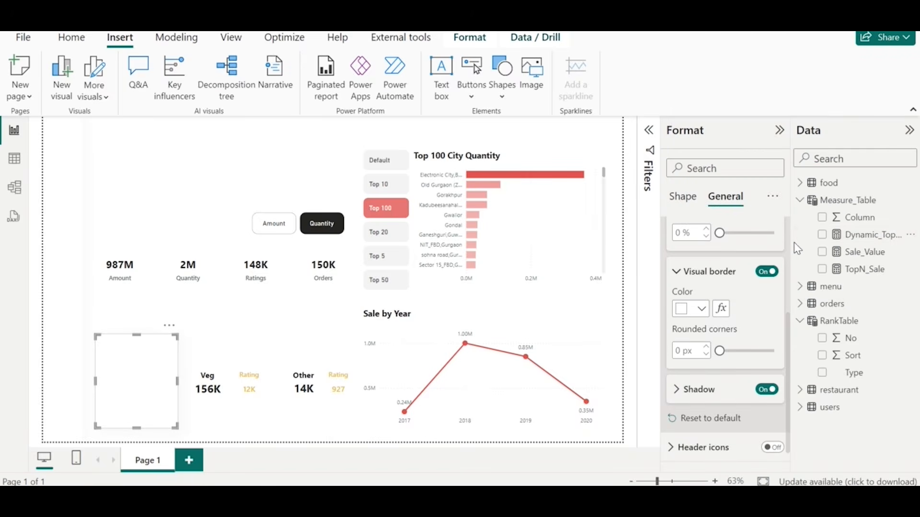
left_click(742, 355)
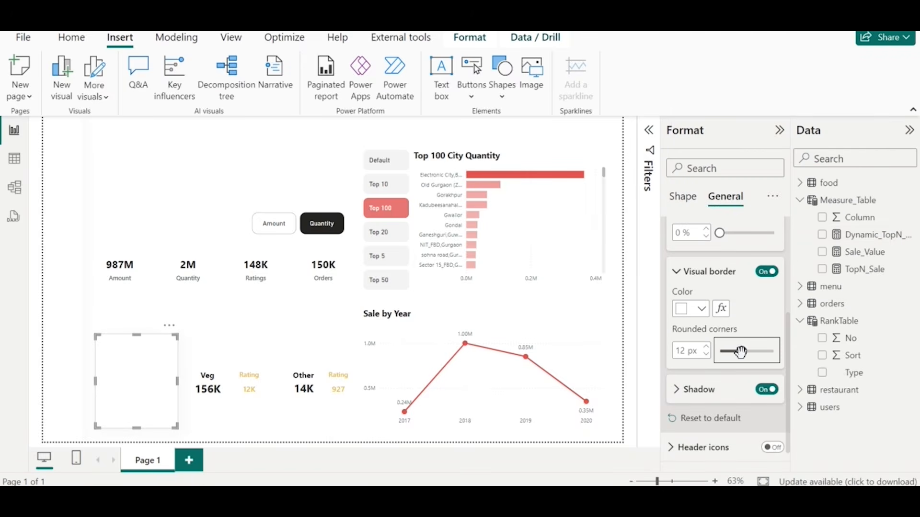
left_click(298, 163)
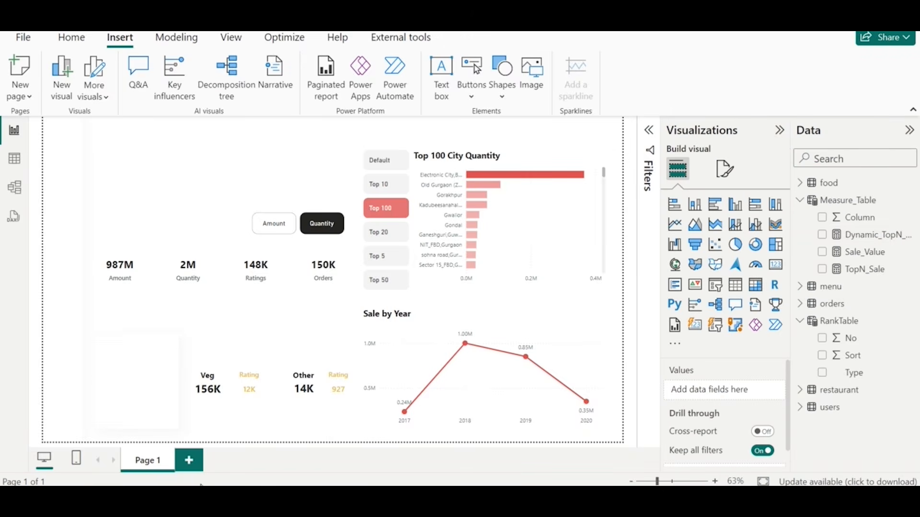
- Set the card rectangle's visual border to 17 px rounded corners and the lightest grey colour
left_click(158, 396)
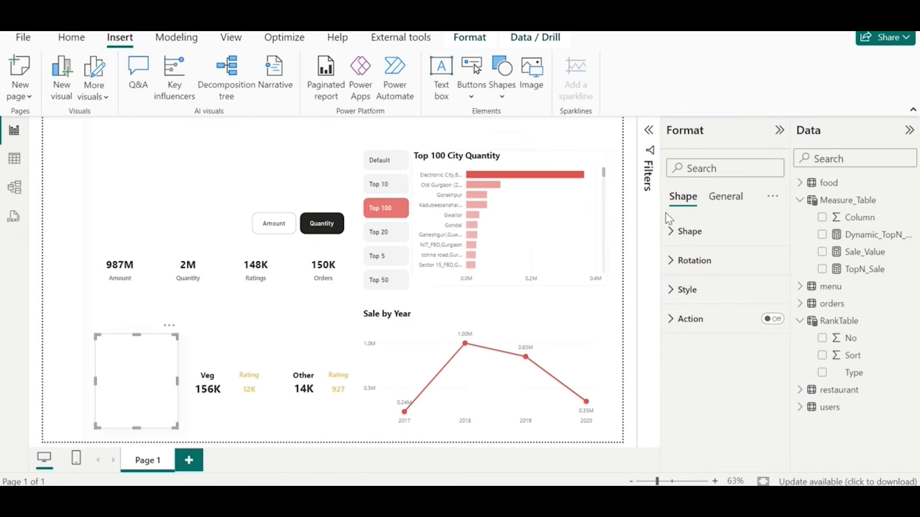
left_click(712, 210)
left_click(721, 289)
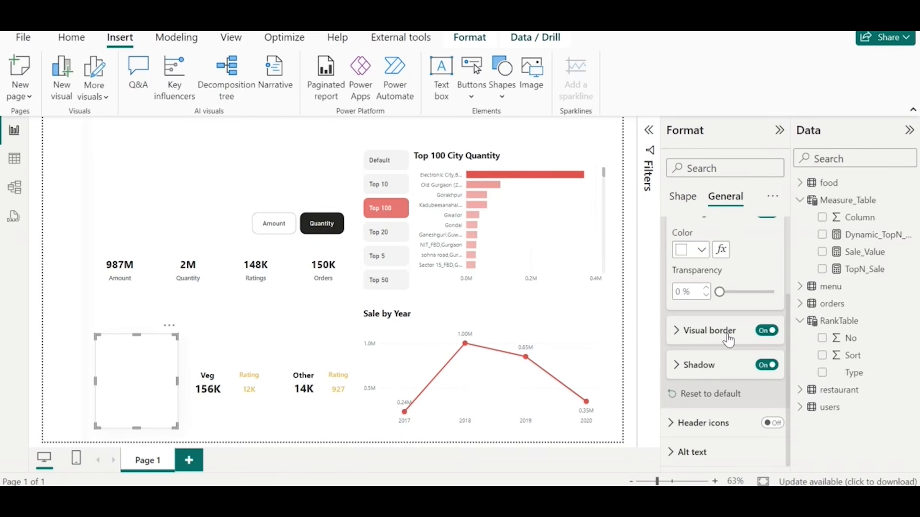
left_click(709, 331)
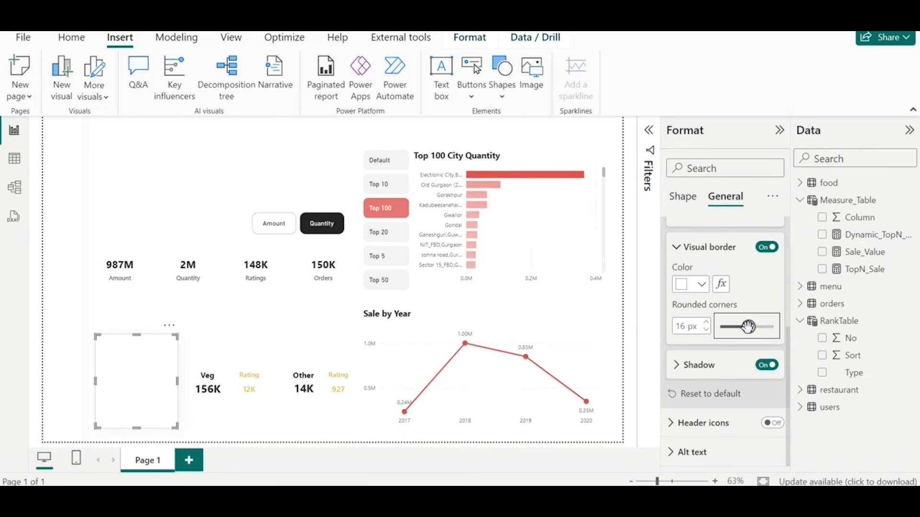
left_click_drag(748, 326, 751, 327)
left_click(701, 285)
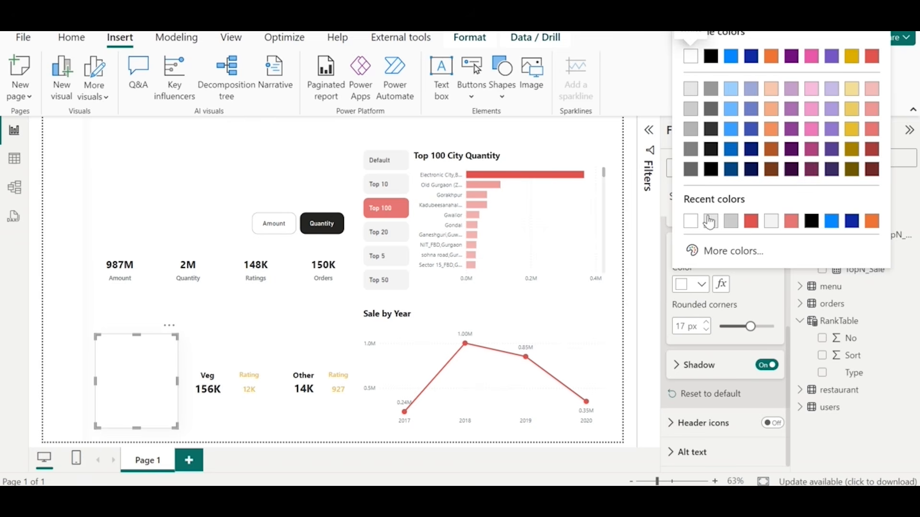
left_click(691, 90)
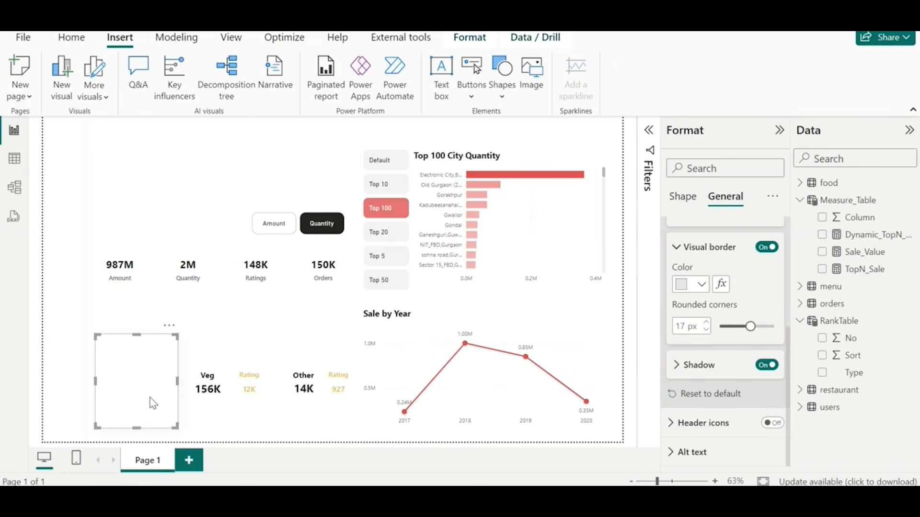
- Shift the card rectangle slightly left on the canvas and check its fill, border and shadow style settings
left_click_drag(152, 404, 147, 403)
left_click(681, 197)
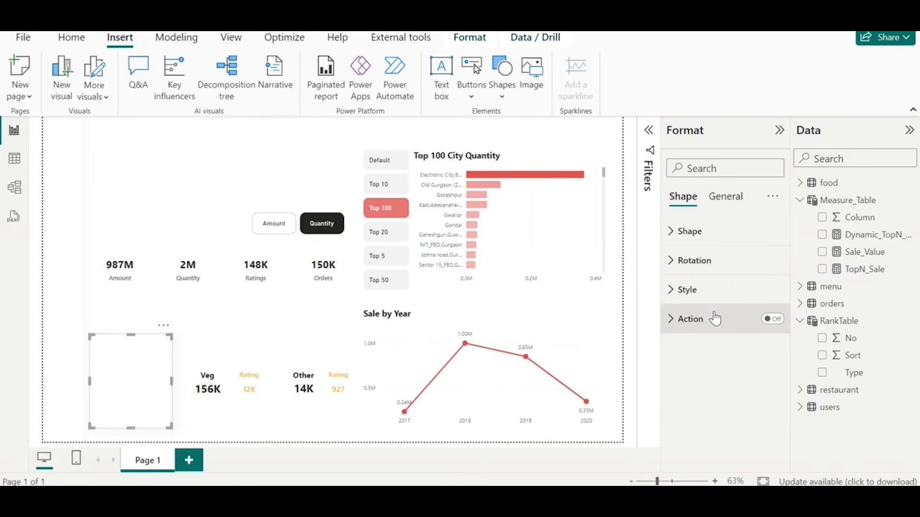
left_click(697, 289)
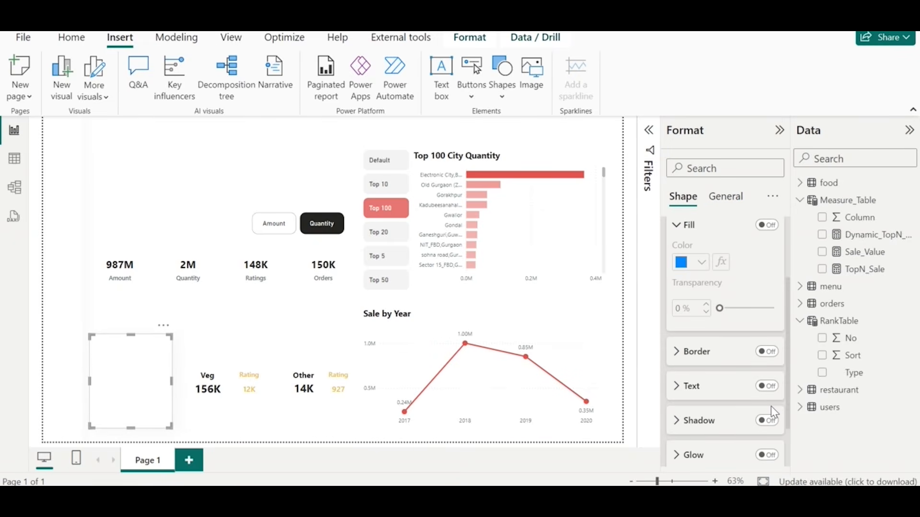
left_click(211, 317)
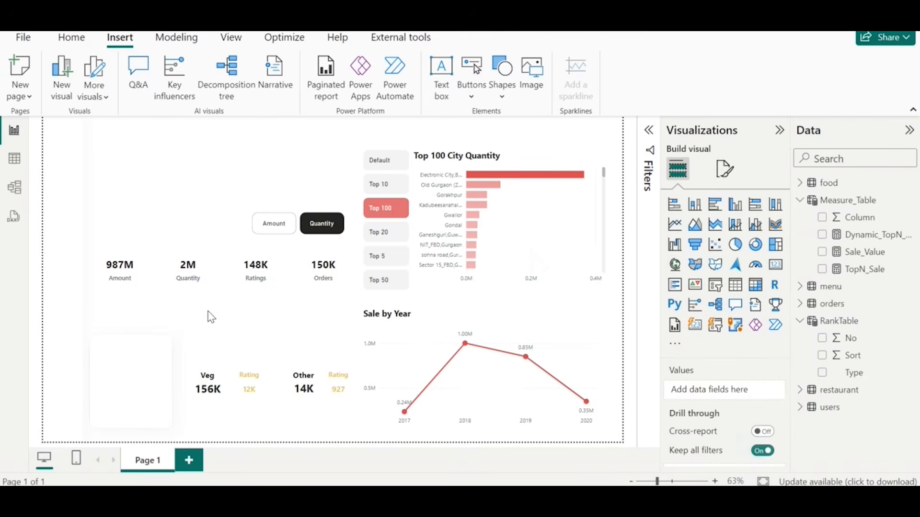
- Set the card rectangle's visual border colour to white
left_click(167, 366)
left_click(726, 196)
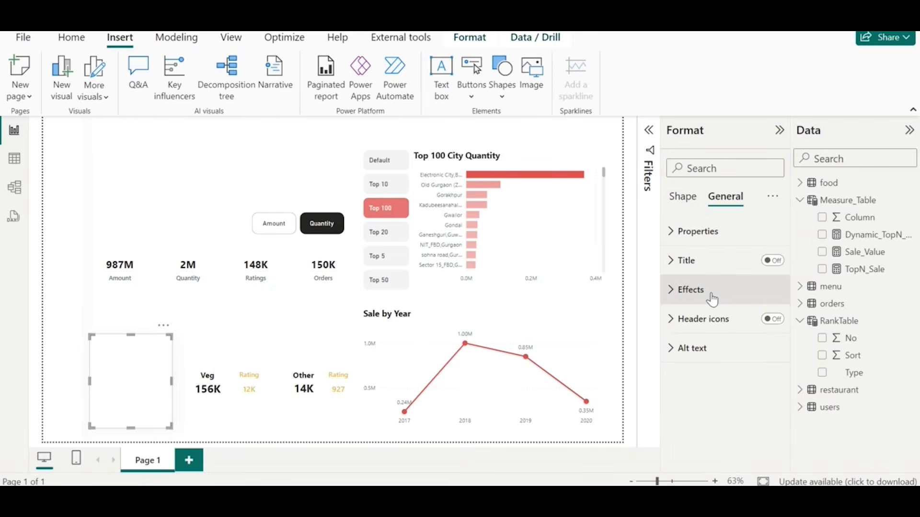
left_click(711, 291)
scroll(706, 326, "down", 3)
left_click(705, 332)
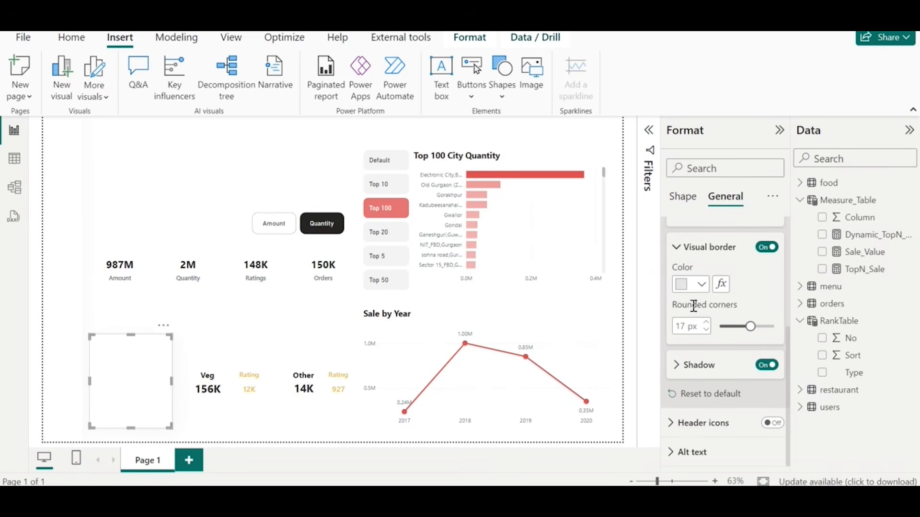
left_click(690, 290)
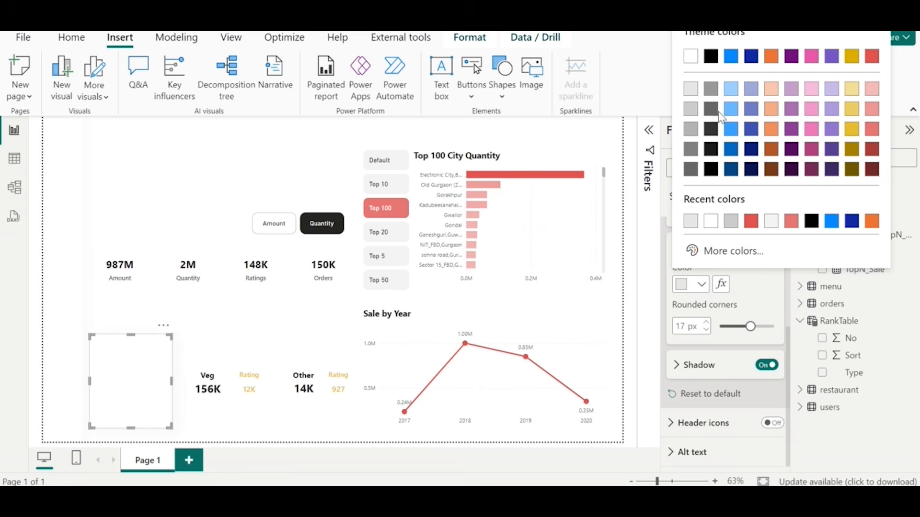
left_click(690, 57)
left_click(185, 356)
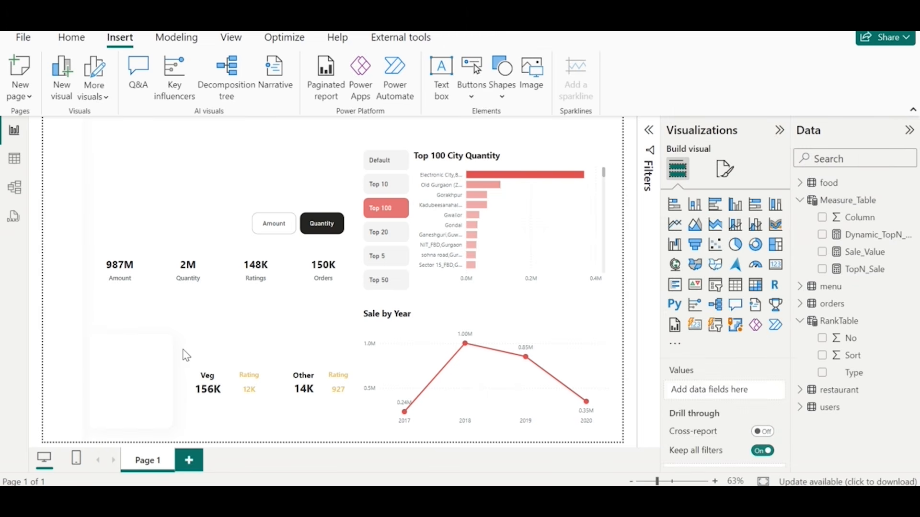
- Duplicate the card rectangle twice and place the copies over the Veg and Other groups
left_click(143, 362)
key("ctrl+v")
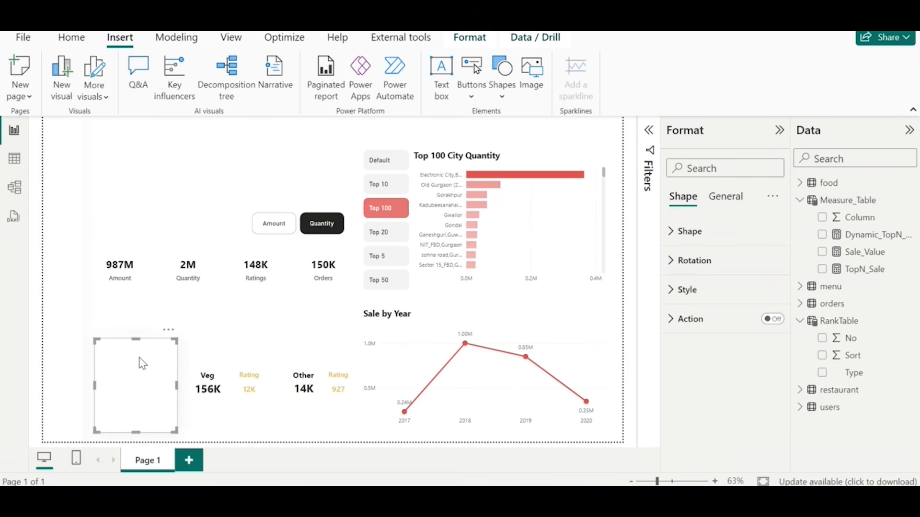
left_click_drag(139, 364, 318, 349)
left_click(141, 356)
left_click_drag(141, 376, 231, 369)
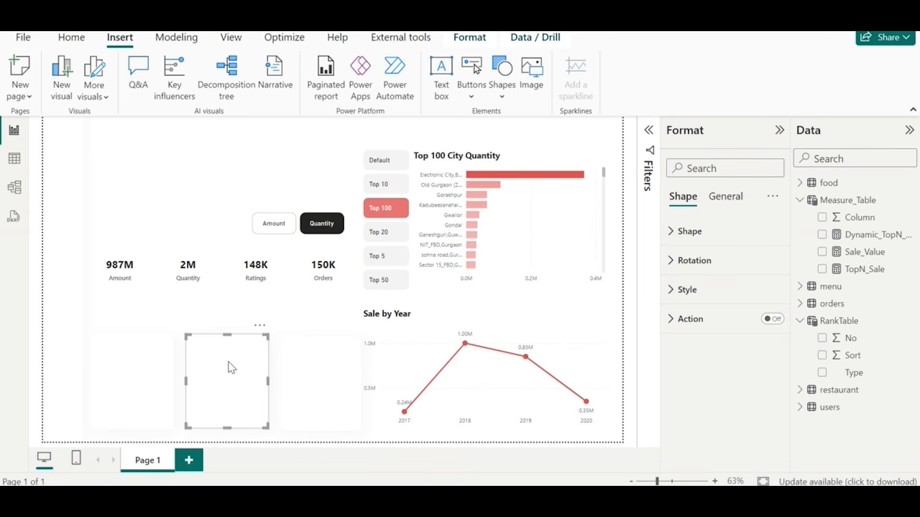
left_click(179, 364)
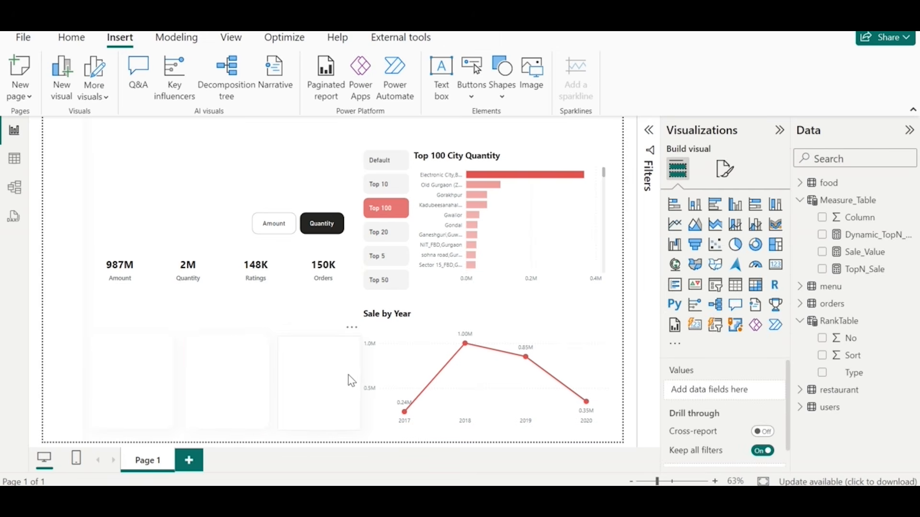
- Send all three card rectangles behind the Non-Veg, Veg and Other figures
left_click(162, 393)
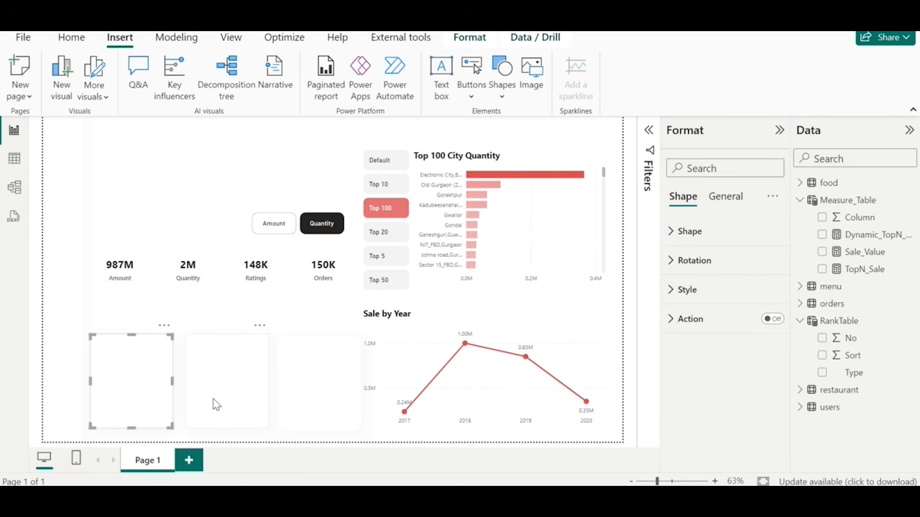
left_click(217, 405, "ctrl")
left_click(324, 404, "ctrl")
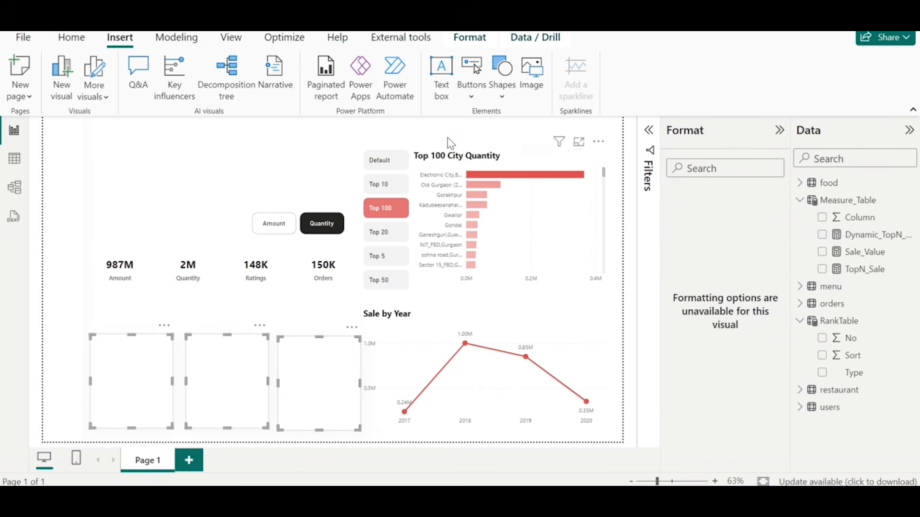
left_click(475, 39)
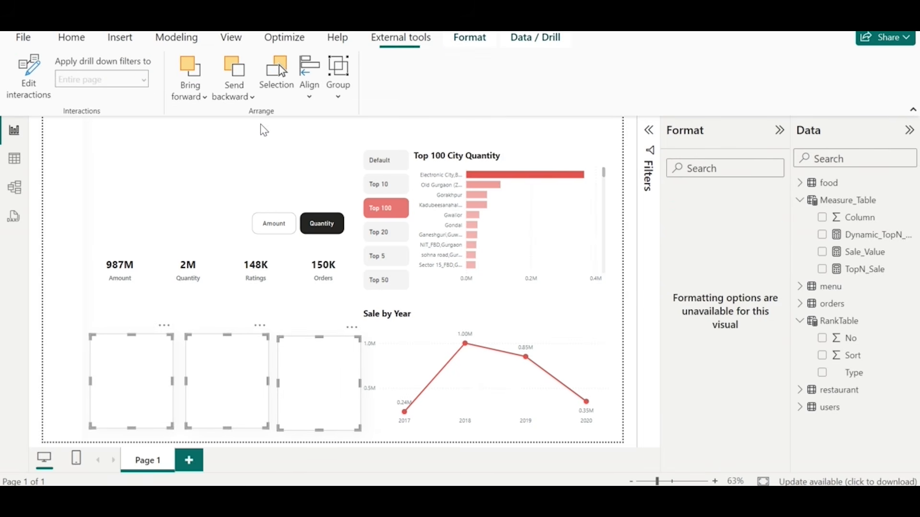
left_click(242, 97)
left_click(259, 143)
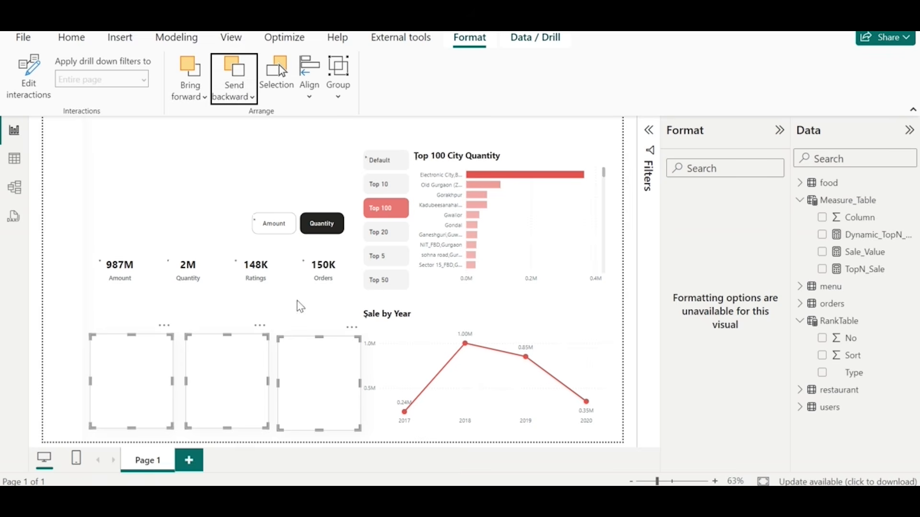
- Narrow the Sale by Year chart from its left edge, leaving a wider gap beside the Other card
left_click(312, 304)
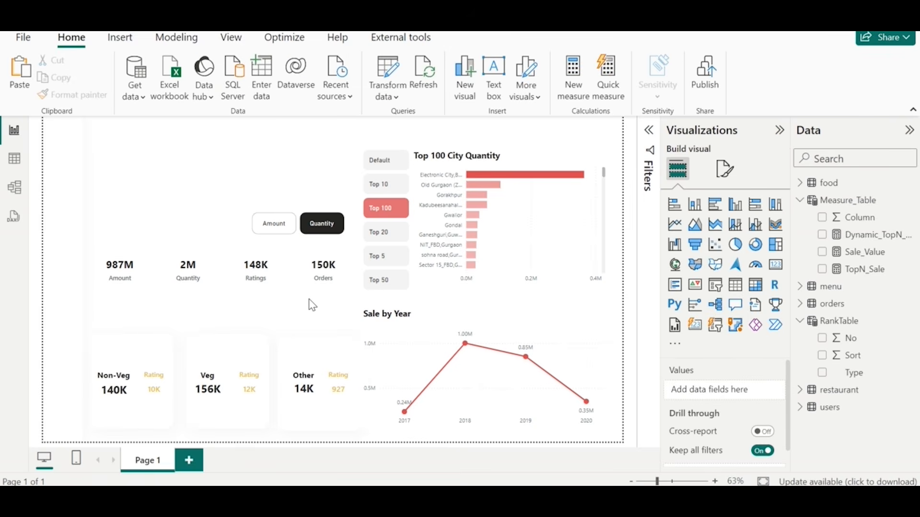
left_click(375, 316)
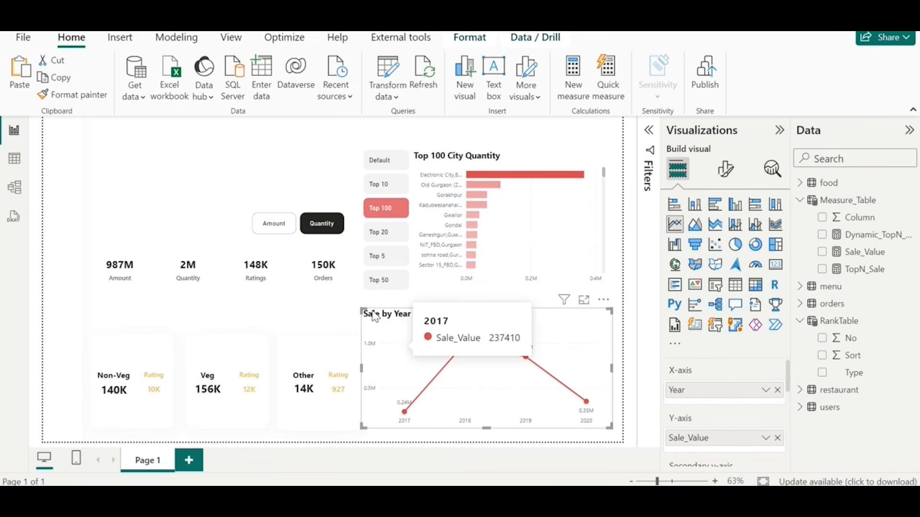
left_click_drag(363, 309, 439, 311)
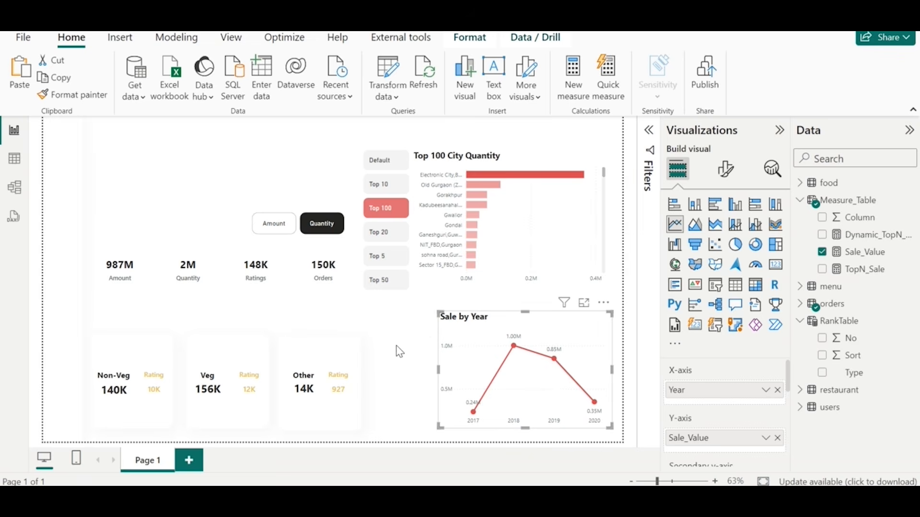
- Move the Non-Veg, Veg and Other sales figures and their ratings down to the lower part of the card rectangles
left_click_drag(396, 354, 83, 417)
left_click_drag(154, 394, 158, 417)
left_click(158, 418)
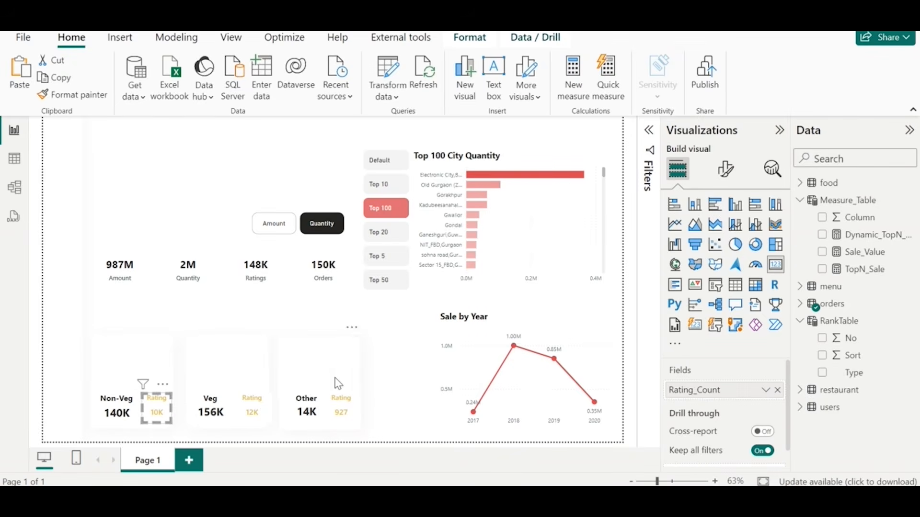
left_click(396, 376)
left_click_drag(394, 370, 89, 451)
left_click(428, 378)
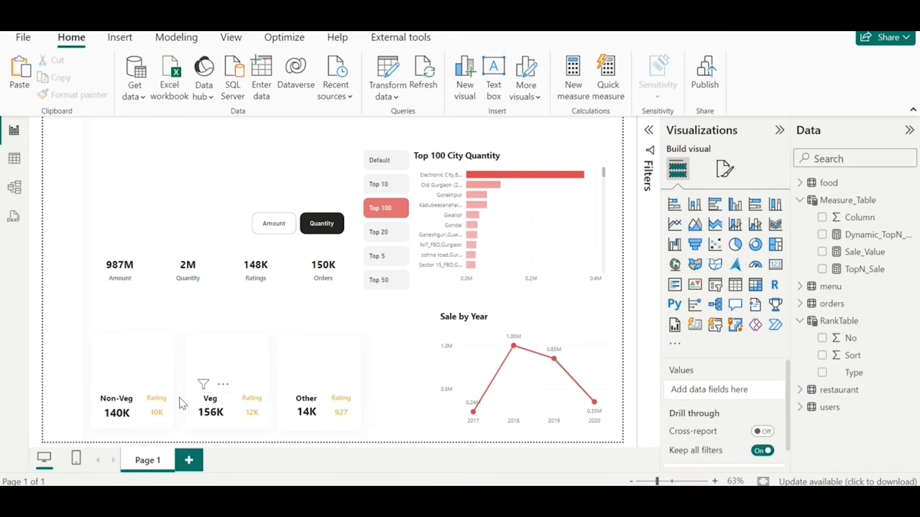
- Nudge the Non-Veg, Other and Veg sales figures slightly left within their cards
left_click(126, 404)
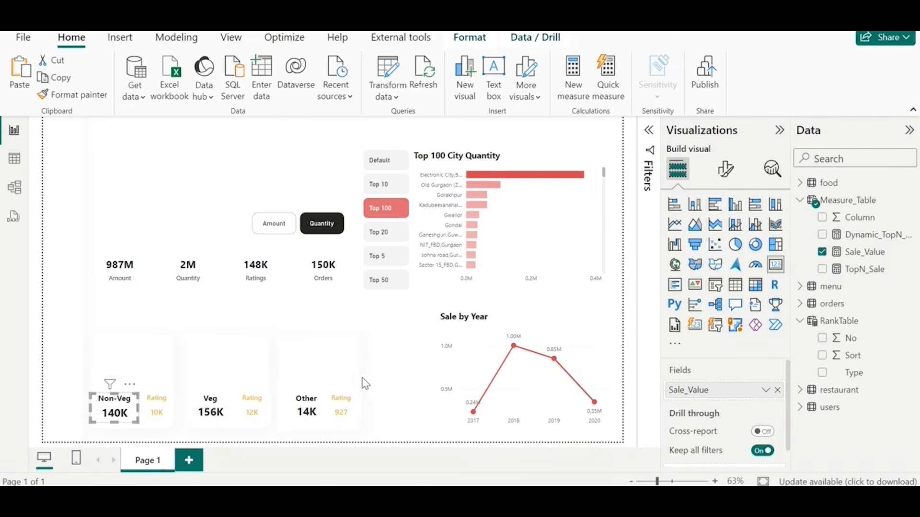
left_click(301, 413)
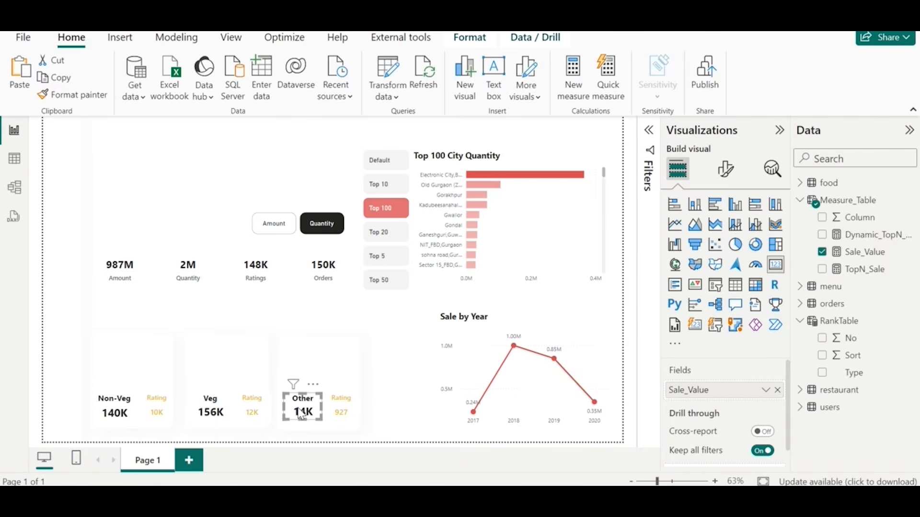
left_click(209, 412)
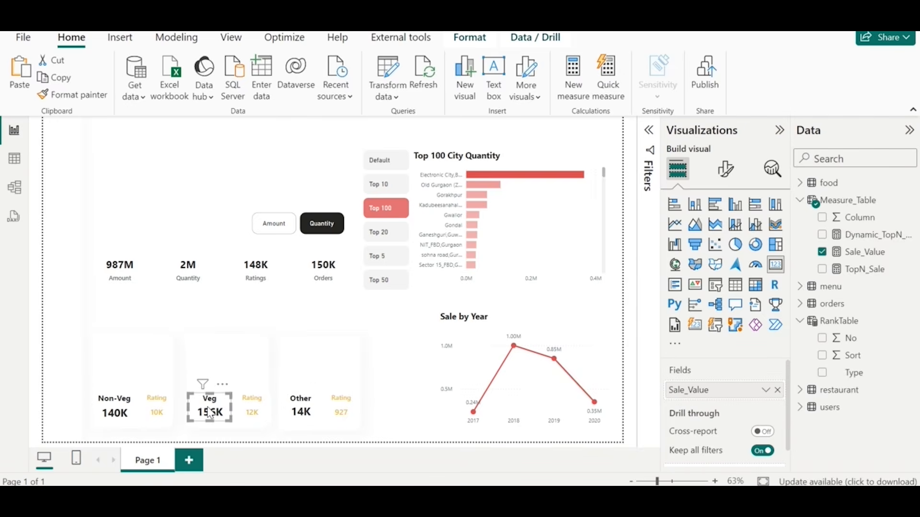
- Resize the Sale by Year chart to line up with the lower cards and copy the Other card rectangle's formatting onto it
left_click(459, 345)
left_click_drag(436, 308, 388, 341)
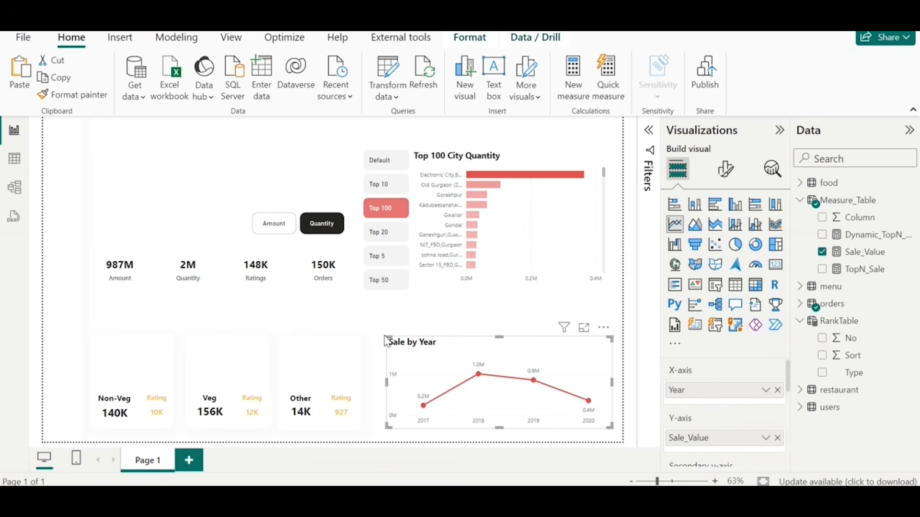
left_click(338, 354)
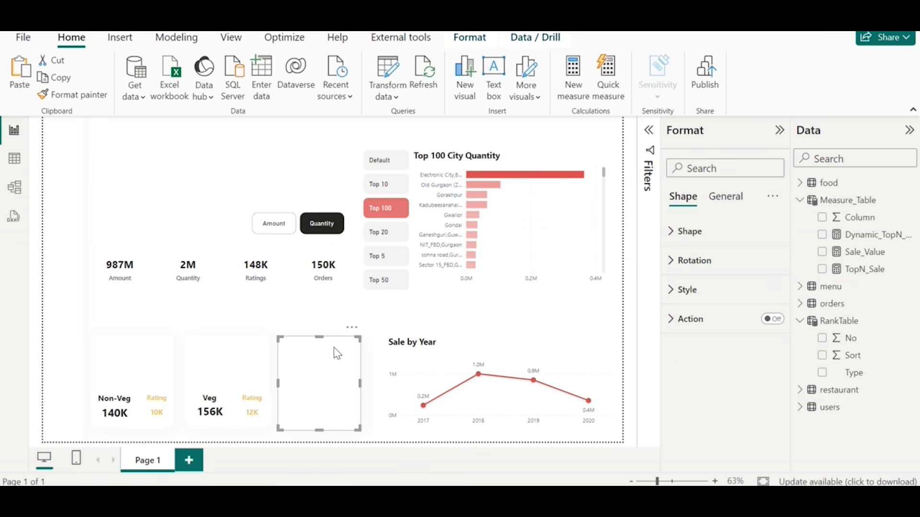
left_click(91, 94)
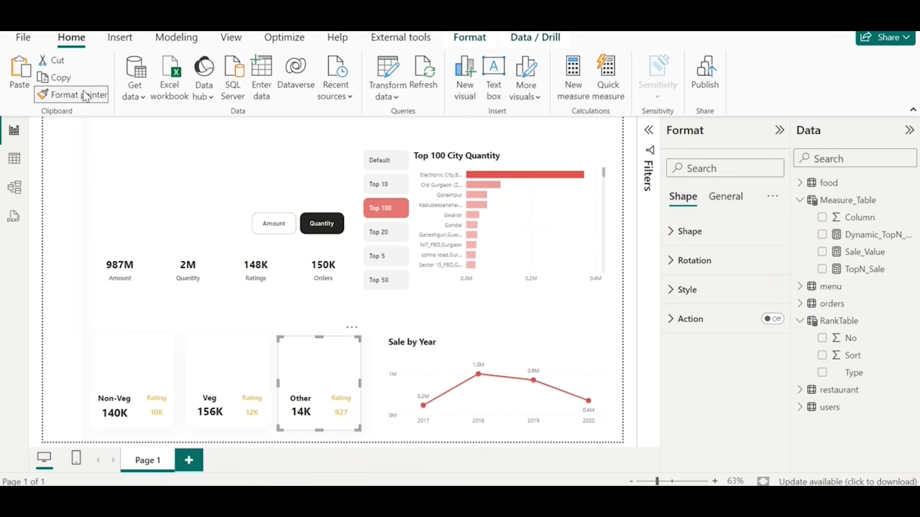
left_click(560, 363)
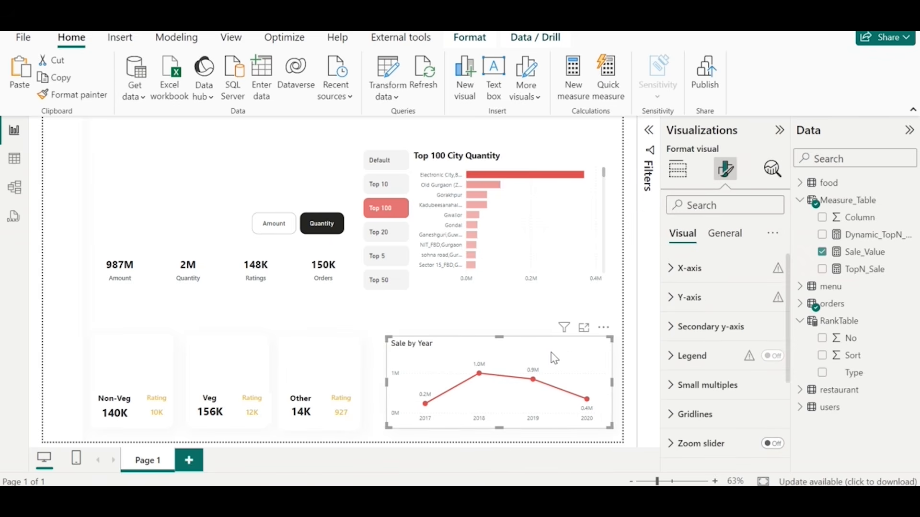
left_click_drag(397, 332, 377, 333)
left_click(425, 324)
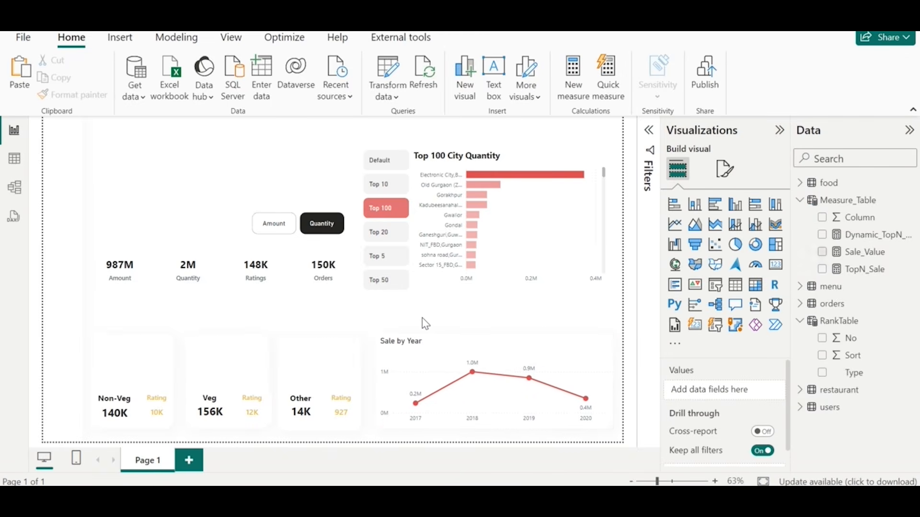
left_click(323, 362)
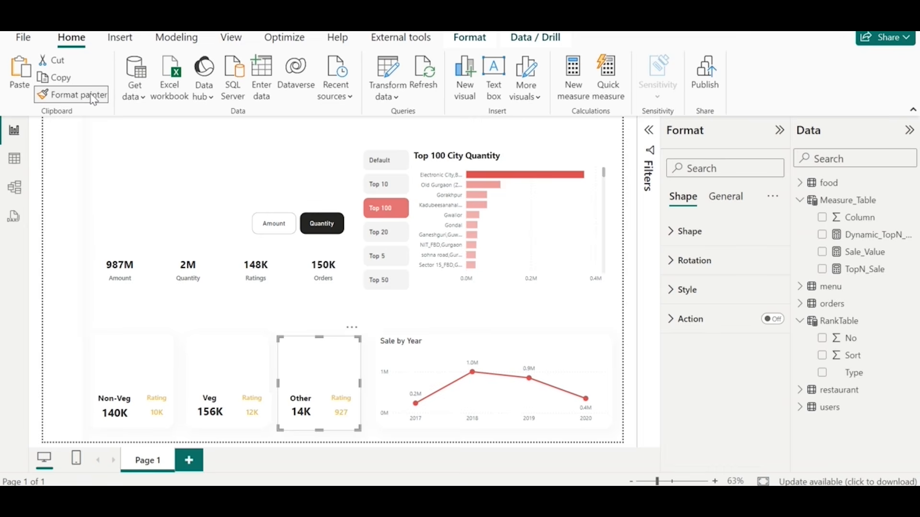
left_click(93, 99)
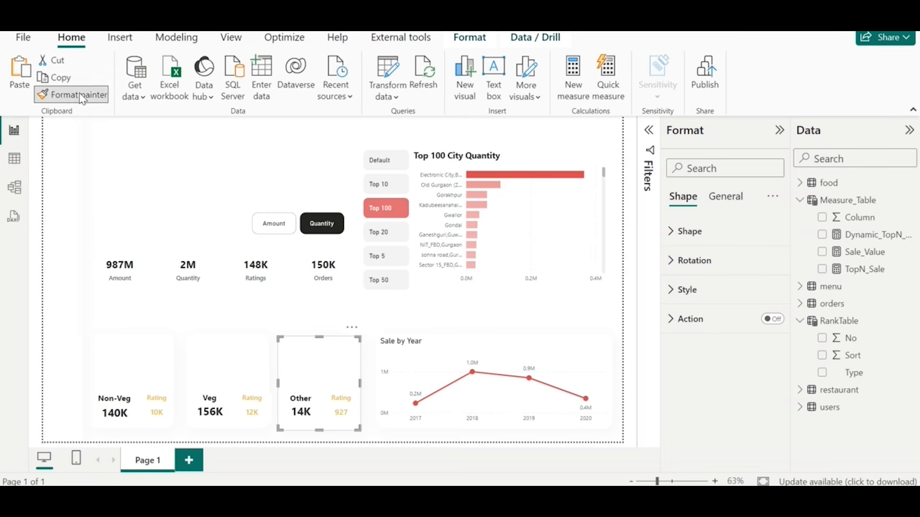
left_click(321, 353)
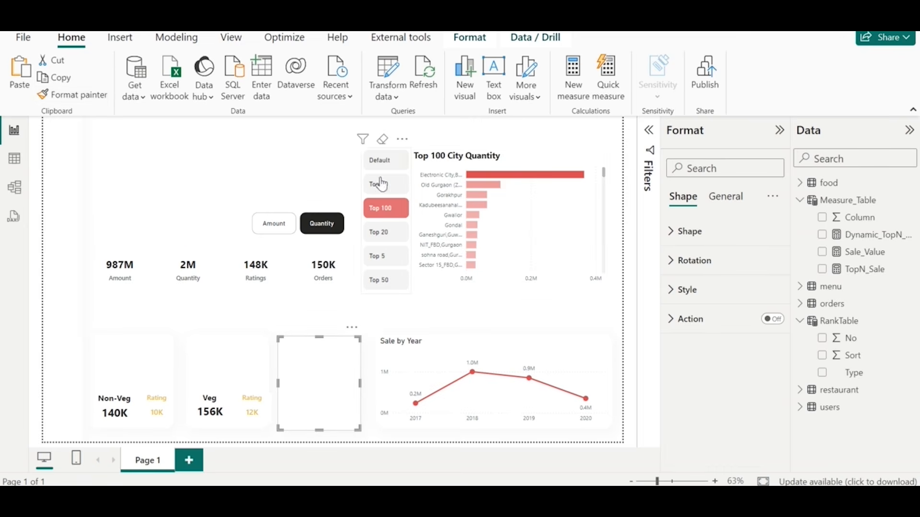
left_click_drag(352, 143, 621, 331)
- Duplicate the Other card rectangle and enlarge the copy above the Sale by Year chart, matching that chart's width
left_click(312, 370)
key("ctrl+v")
left_click_drag(409, 181, 394, 221)
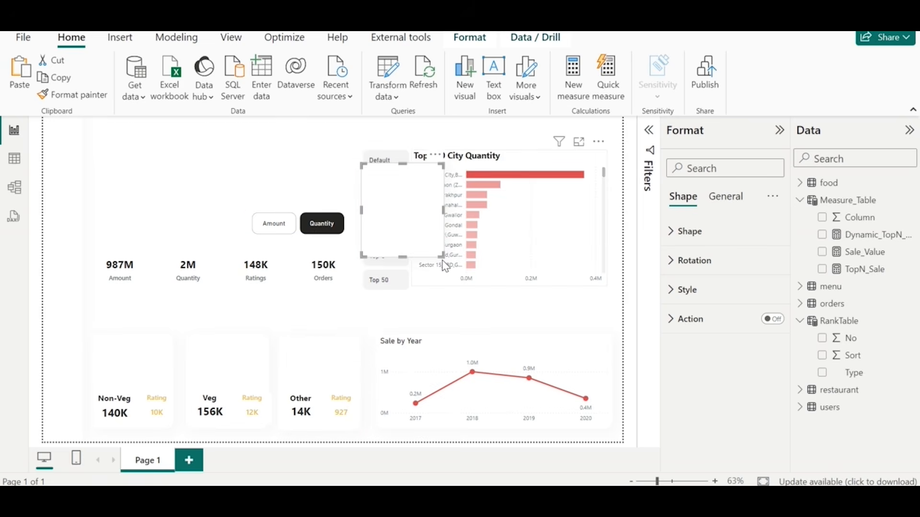
left_click_drag(442, 254, 606, 328)
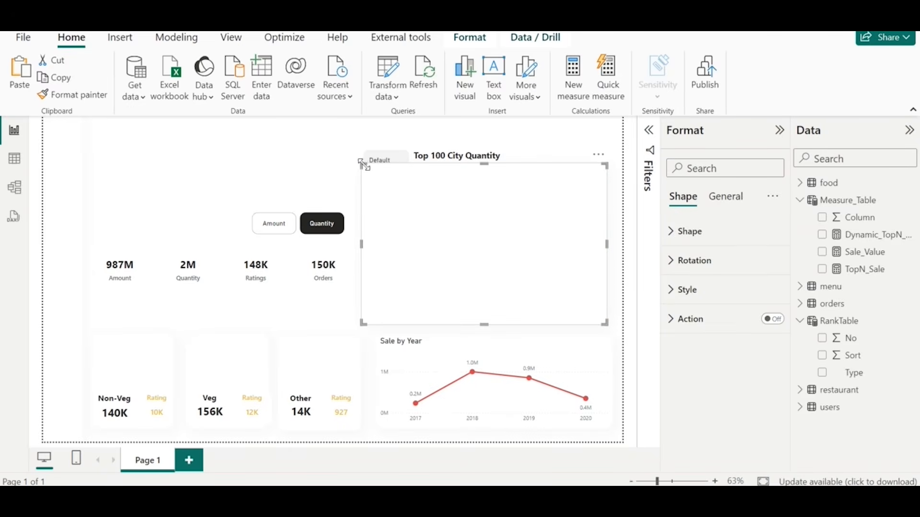
left_click_drag(363, 166, 376, 168)
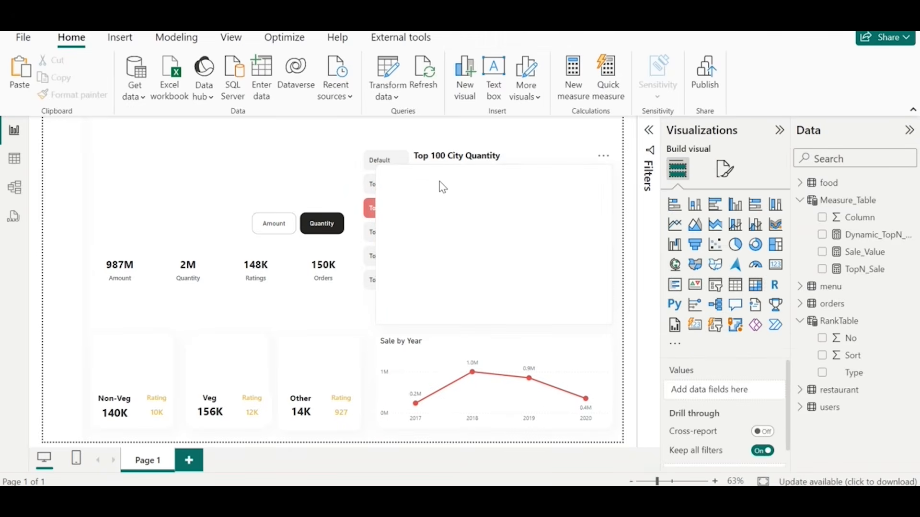
- Send the enlarged card rectangle to the back, behind the Top N slicer and the city bar chart
left_click(439, 182)
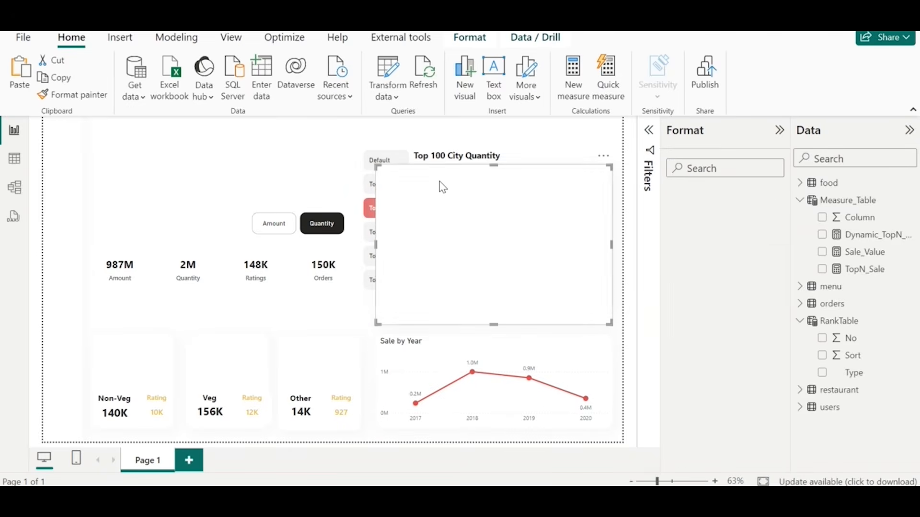
left_click(466, 38)
left_click(234, 93)
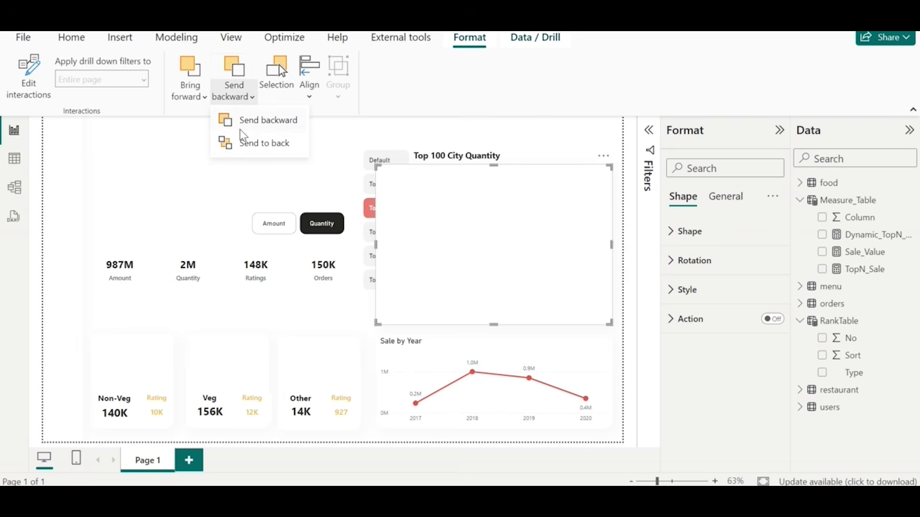
left_click(246, 143)
left_click(323, 179)
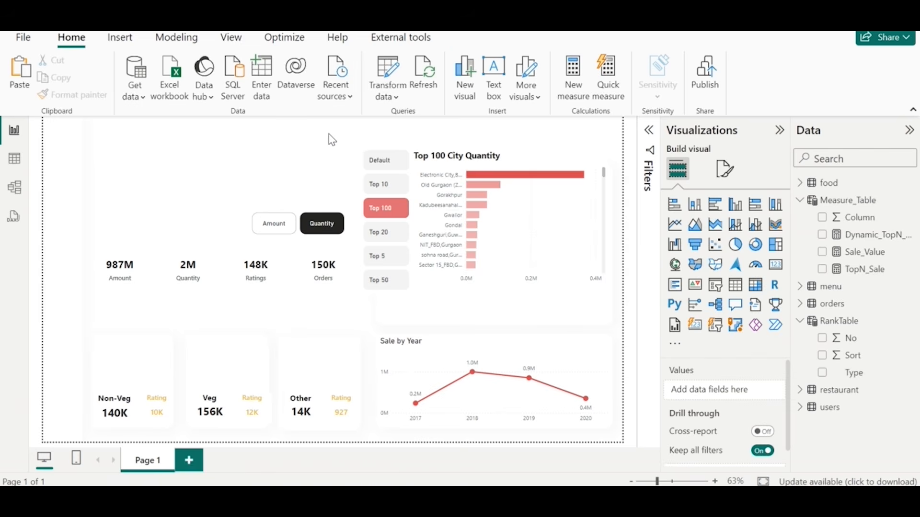
- Move the Top N slicer and the city quantity chart together down onto the enlarged card rectangle
left_click_drag(329, 134, 637, 321)
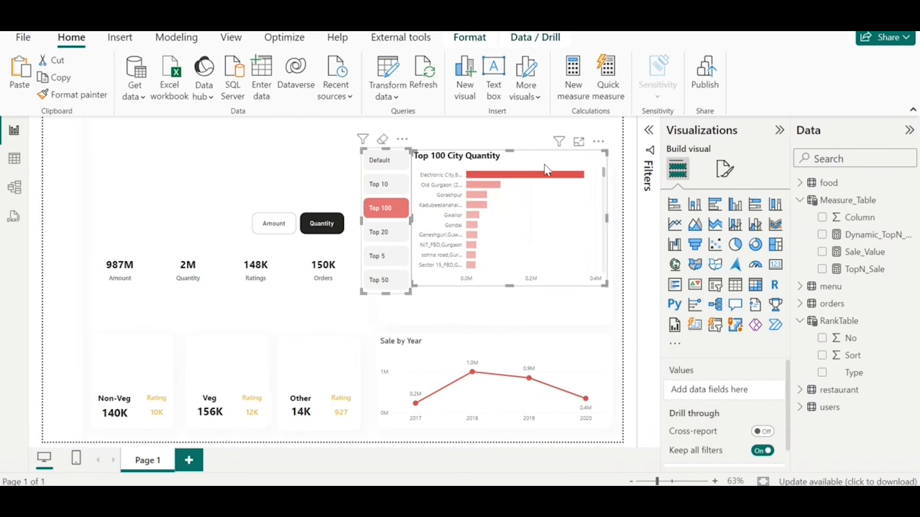
left_click_drag(539, 160, 542, 191)
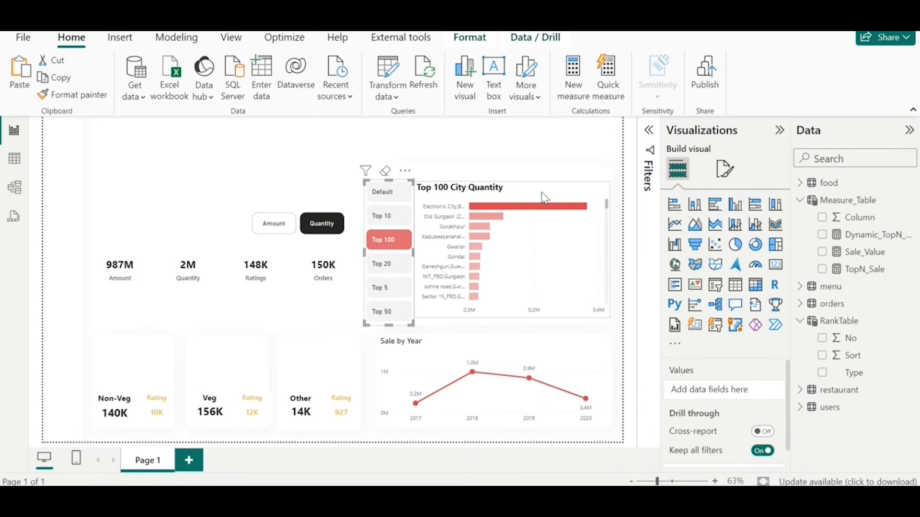
left_click(334, 150)
- Set the Top N slicer to Default and fit the slicer and city quantity chart side by side inside the card rectangle
left_click(378, 187)
left_click_drag(379, 186, 393, 169)
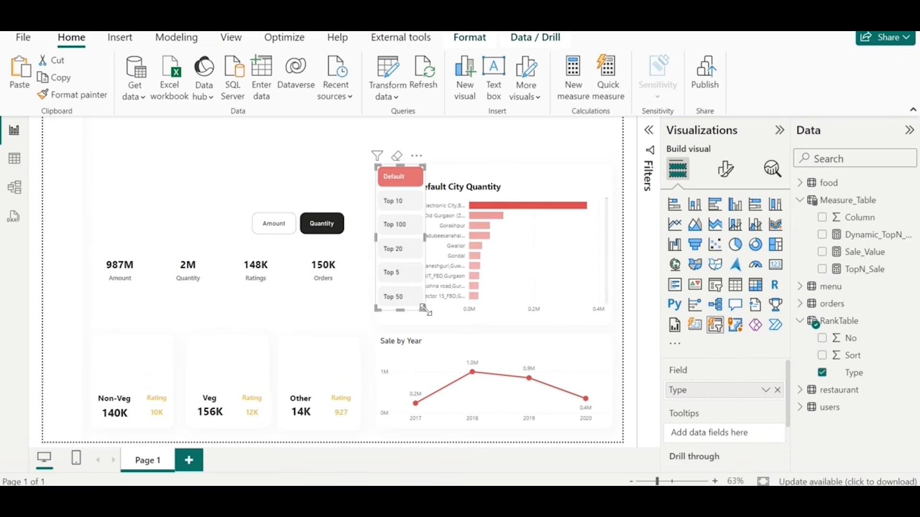
left_click_drag(425, 310, 422, 318)
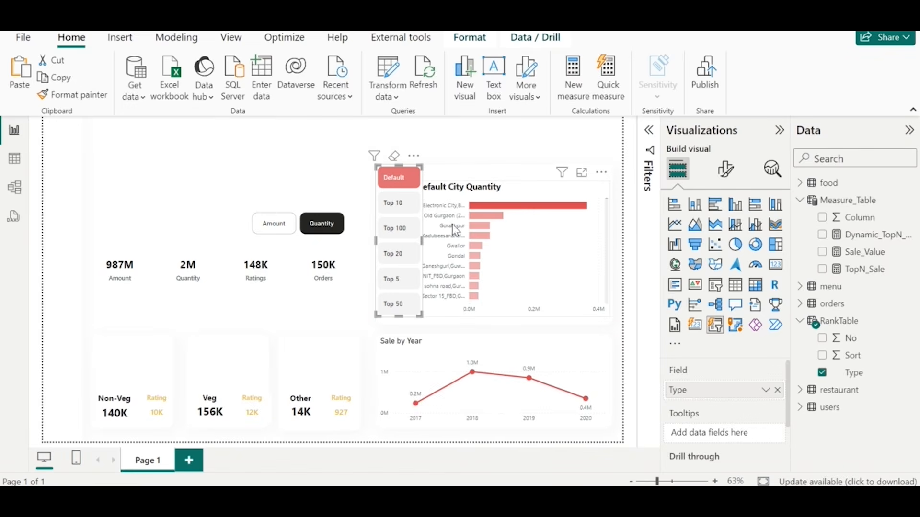
left_click(469, 201)
left_click_drag(414, 182, 429, 179)
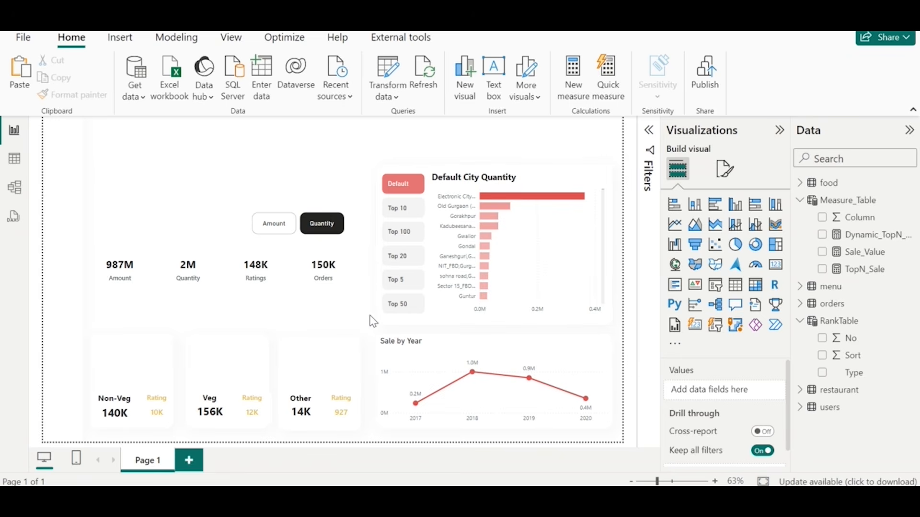
- Compare the food category cards with those on the Overview page of the reference Zomato report, then return to the working report
left_click_drag(370, 315, 65, 436)
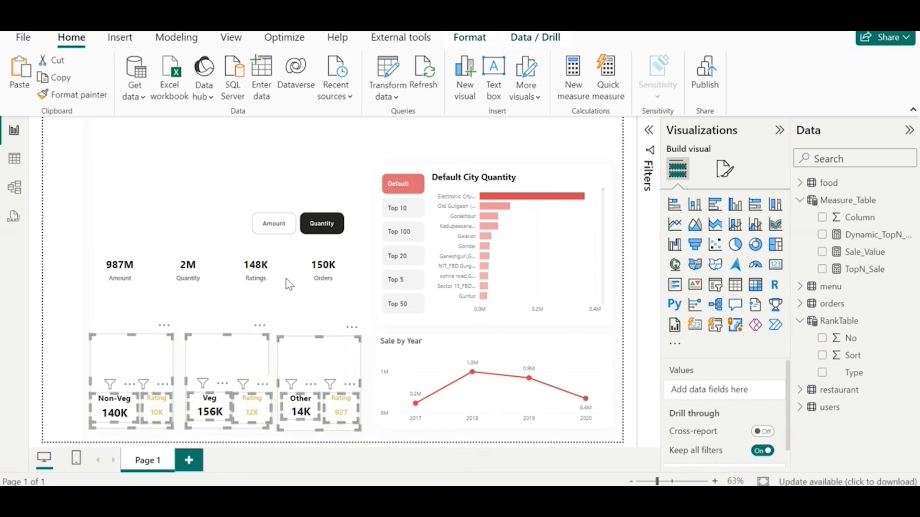
left_click(322, 175)
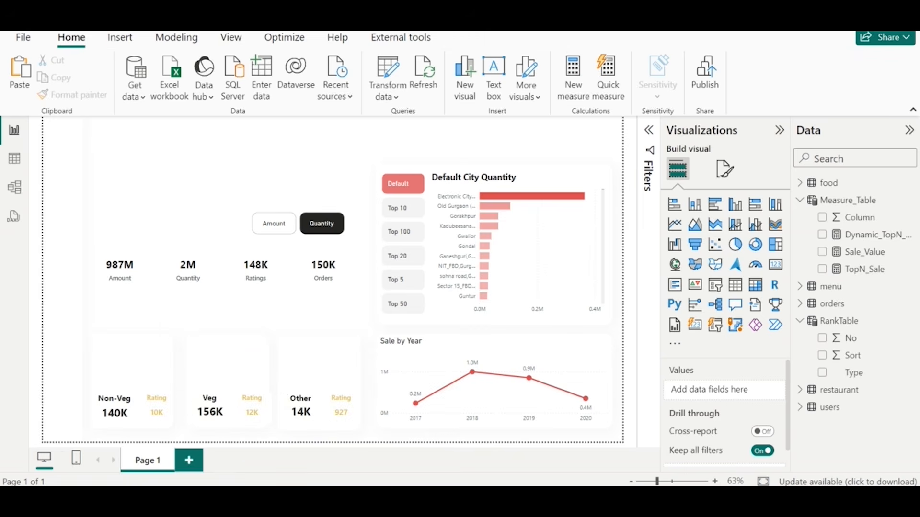
mouse_move(440, 498)
left_click(372, 446)
left_click(129, 368)
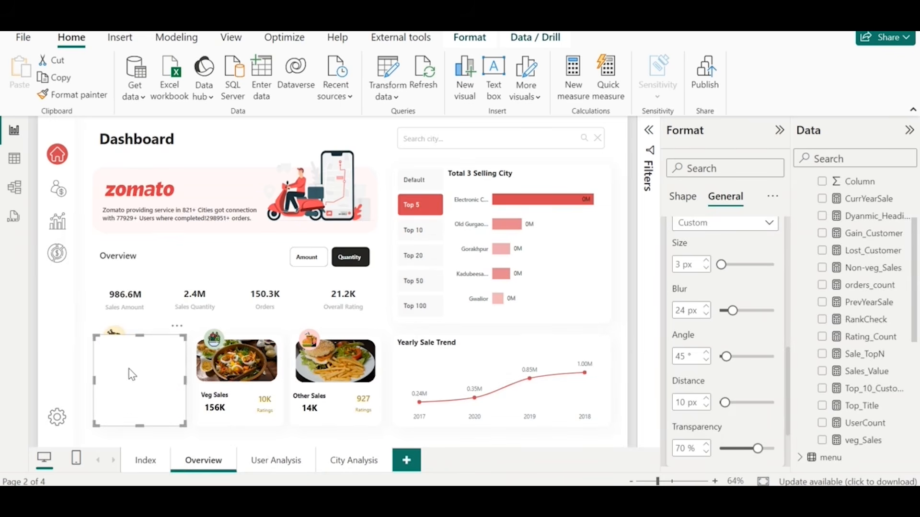
left_click(240, 315)
left_click(240, 329)
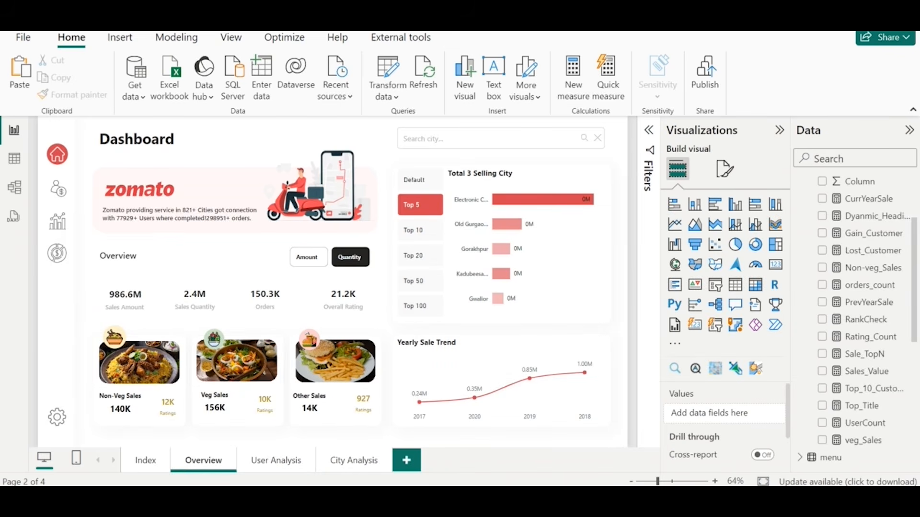
mouse_move(441, 498)
left_click(501, 453)
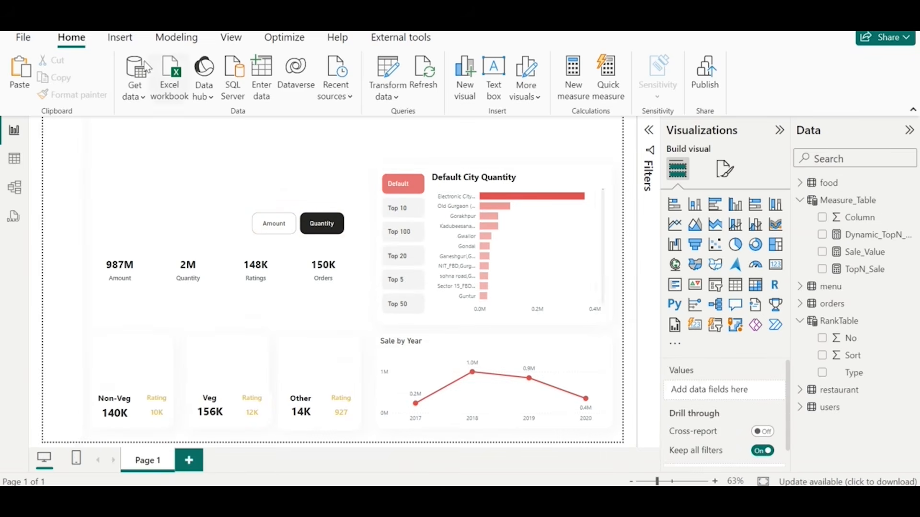
- Insert the image New Project (41).png from the Images folder inside the Zamato folder
left_click(120, 41)
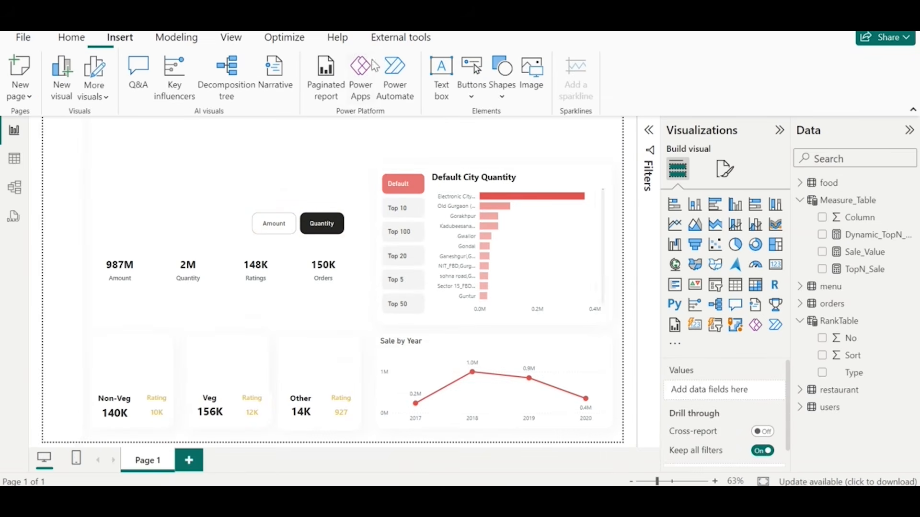
left_click(537, 89)
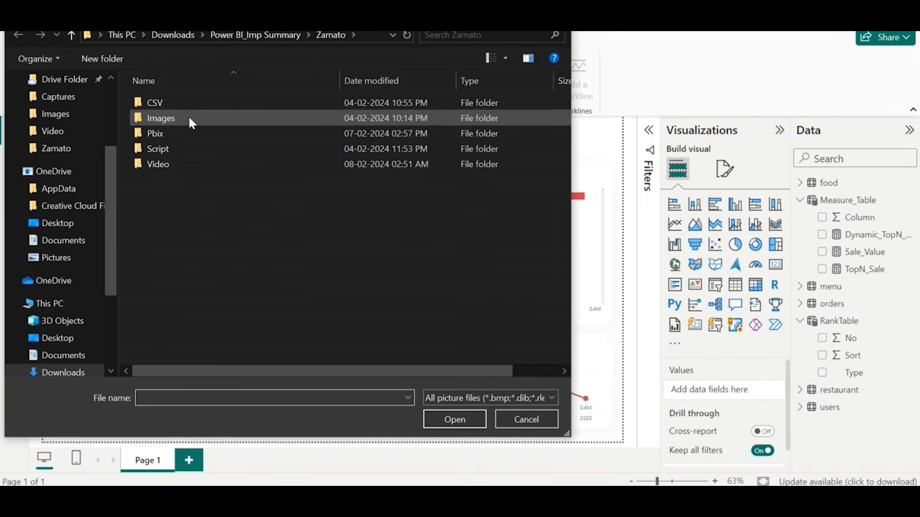
left_click(190, 121)
double_click(190, 119)
scroll(388, 273, "down", 3)
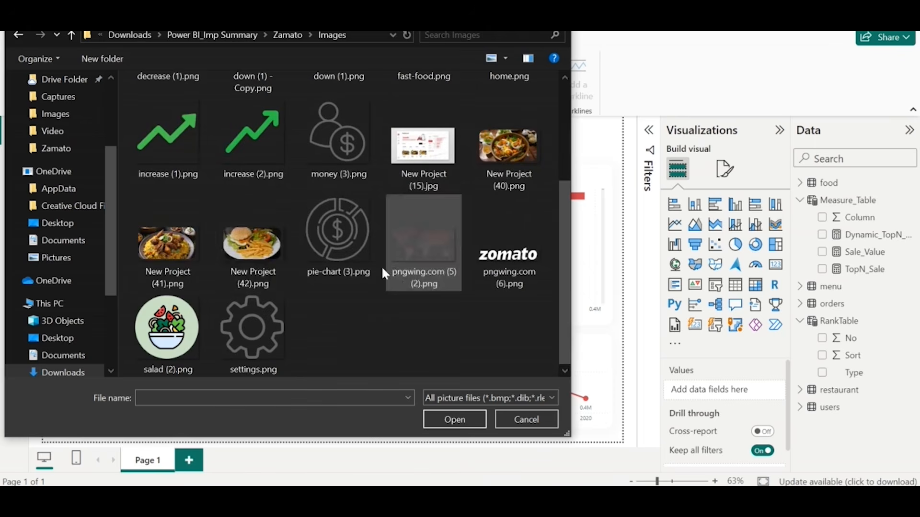
double_click(173, 251)
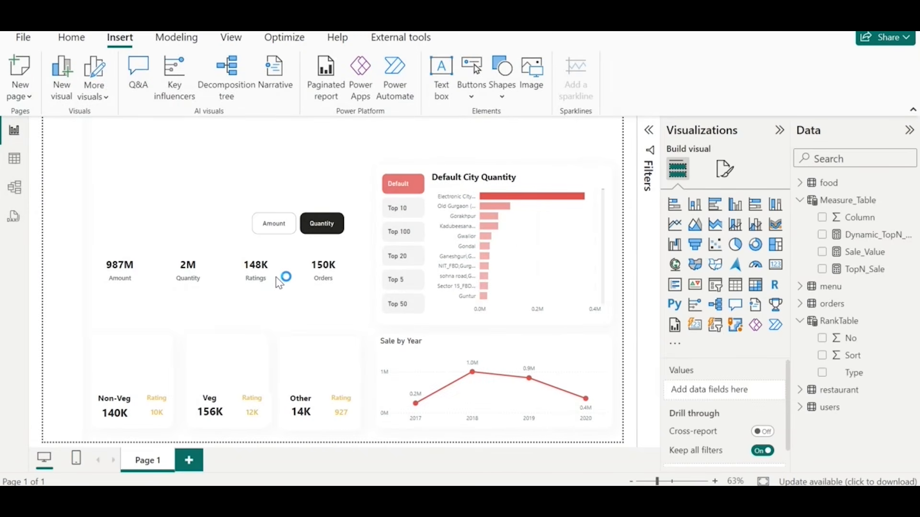
- Position the inserted rice dish photo inside the Non-Veg card, directly above its label and rating
left_click_drag(141, 301, 147, 368)
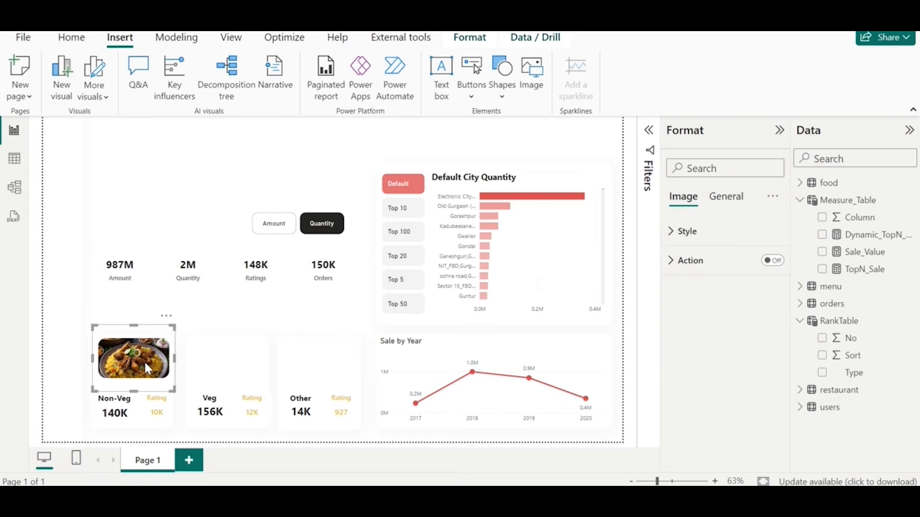
key("Down")
key("Down")
key("Down")
key("Down")
key("Down")
key("Down")
key("Left")
key("Left")
key("Left")
key("Left")
key("Left")
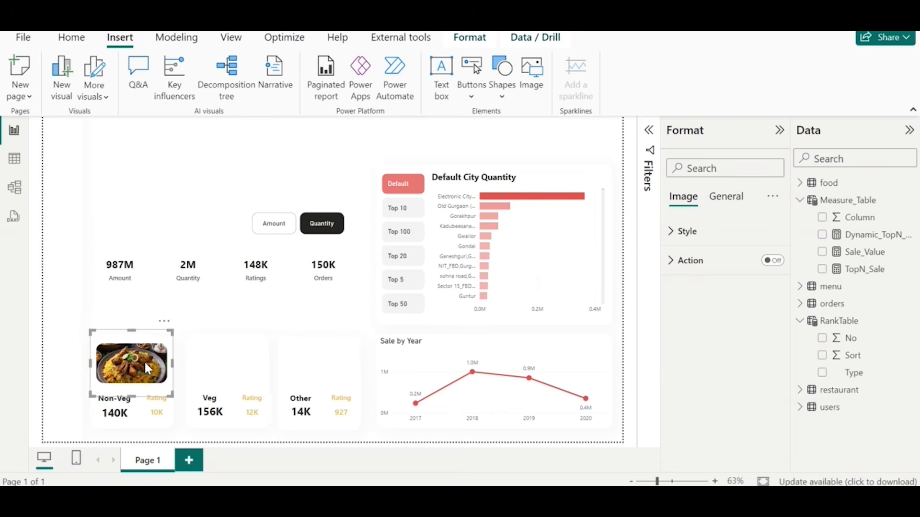
left_click(222, 307)
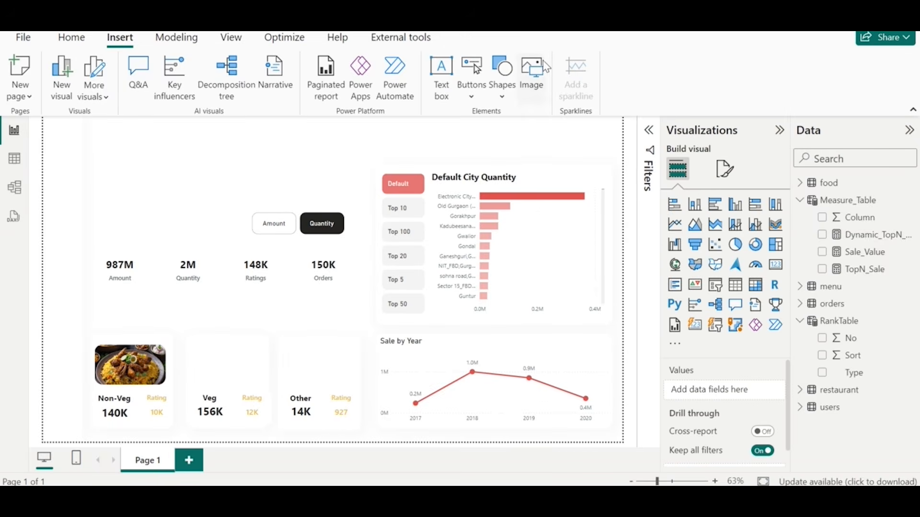
- Insert New Project (40).png onto the Veg card and New Project (42).png onto the Other card, above their labels
left_click(532, 77)
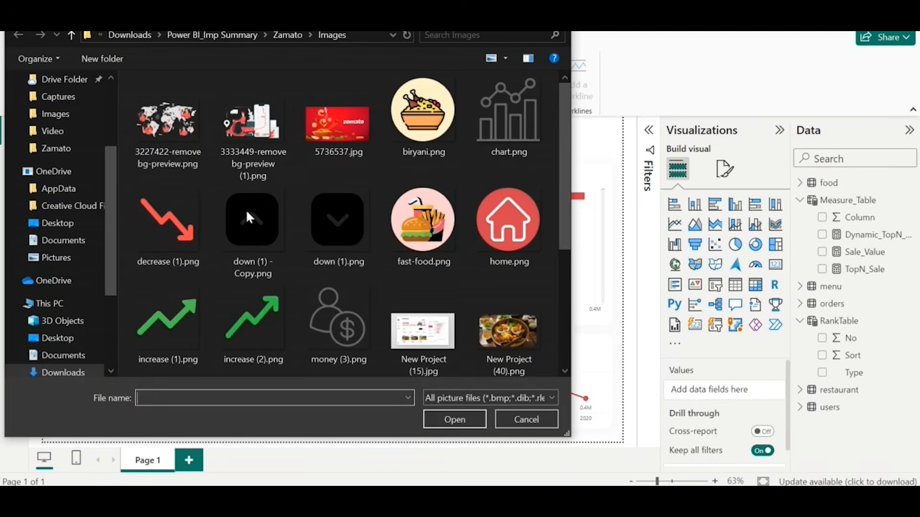
double_click(537, 170)
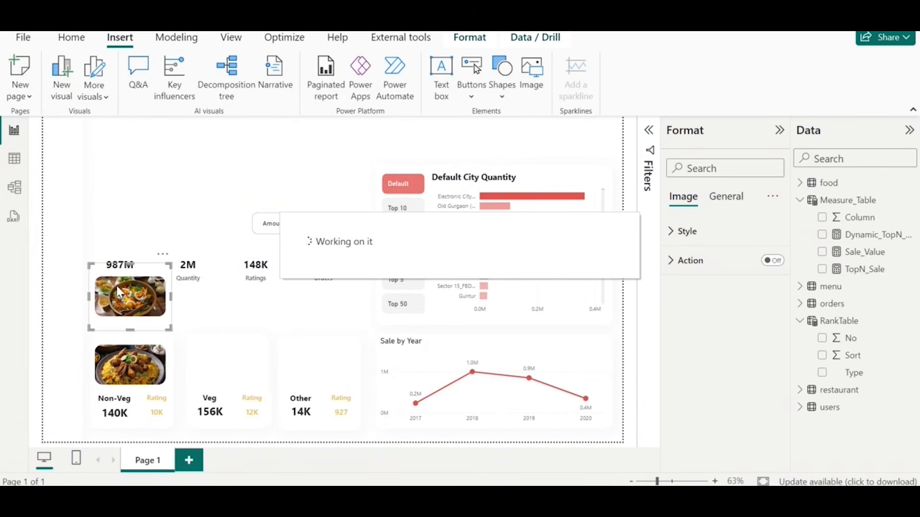
left_click_drag(122, 289, 224, 357)
left_click_drag(226, 360, 226, 359)
scroll(293, 303, "down", 3)
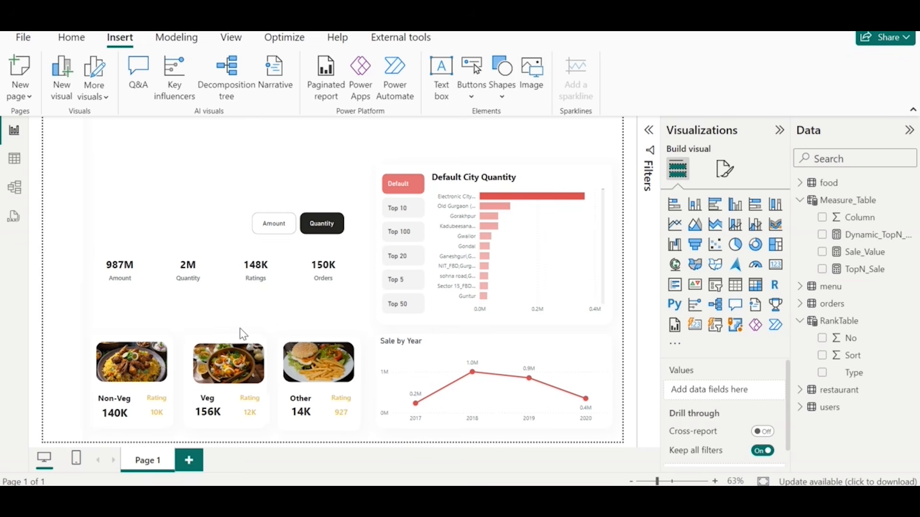
- Insert biryani.png, shrink it to a small icon and place it over the Non-Veg photo's upper-left corner
left_click(529, 104)
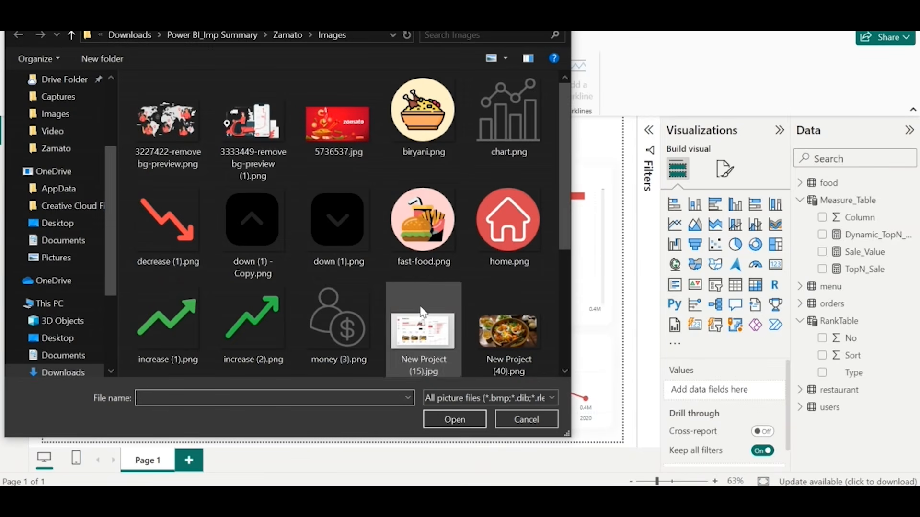
scroll(421, 308, "down", 3)
scroll(421, 308, "up", 3)
left_click(426, 143)
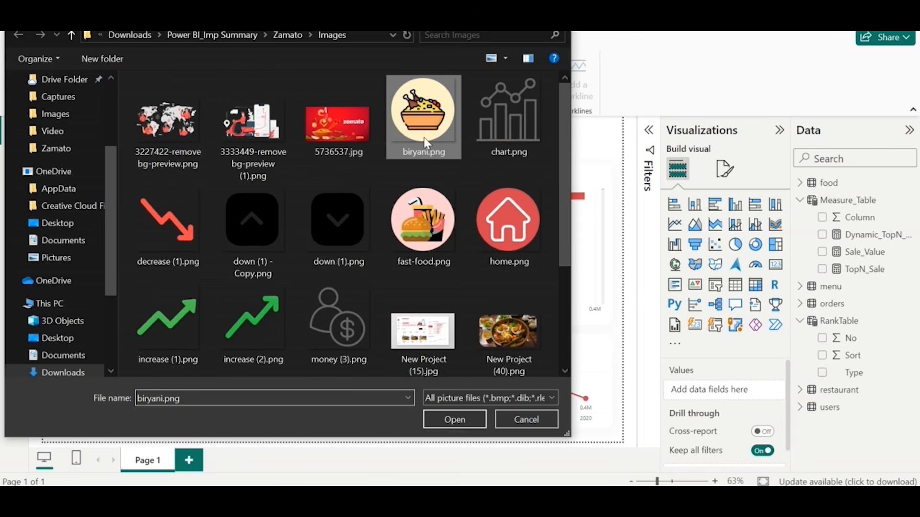
double_click(426, 143)
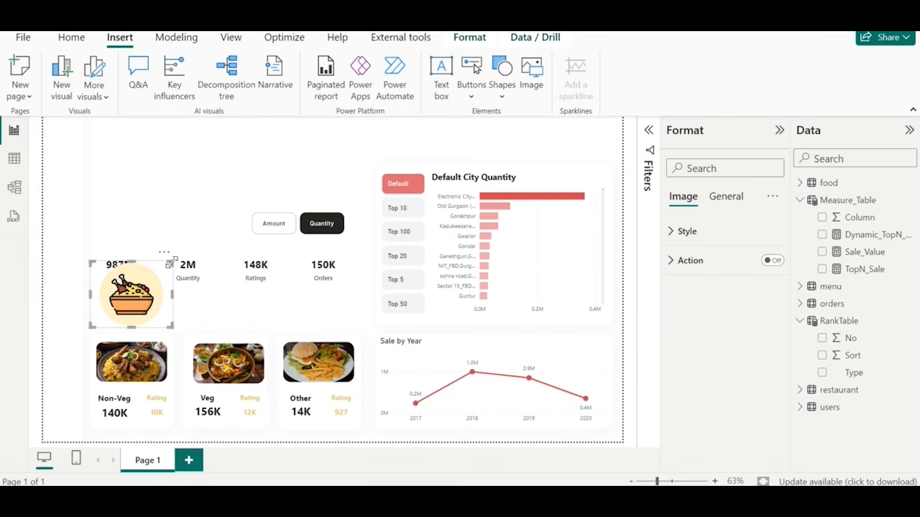
left_click_drag(167, 259, 114, 344)
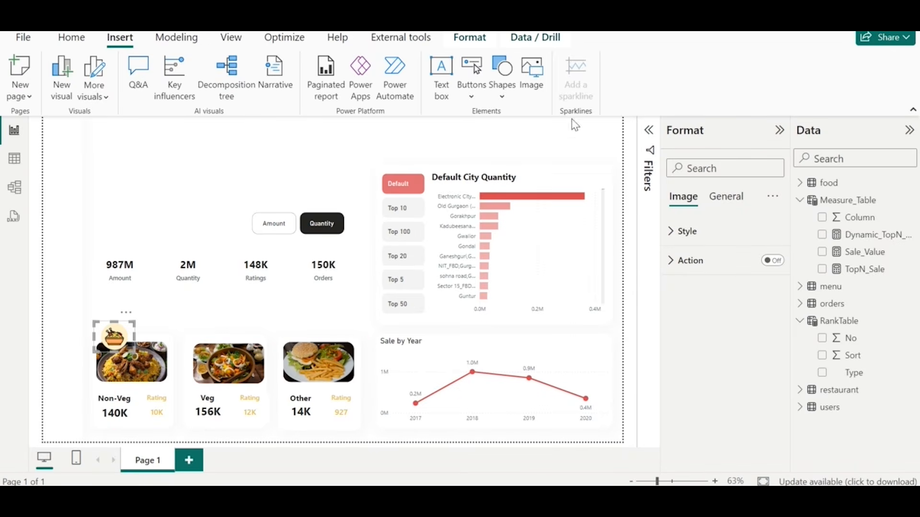
- Insert fast-food.png, shrink it to a small icon and place it over the Other photo's upper-left corner
left_click(531, 73)
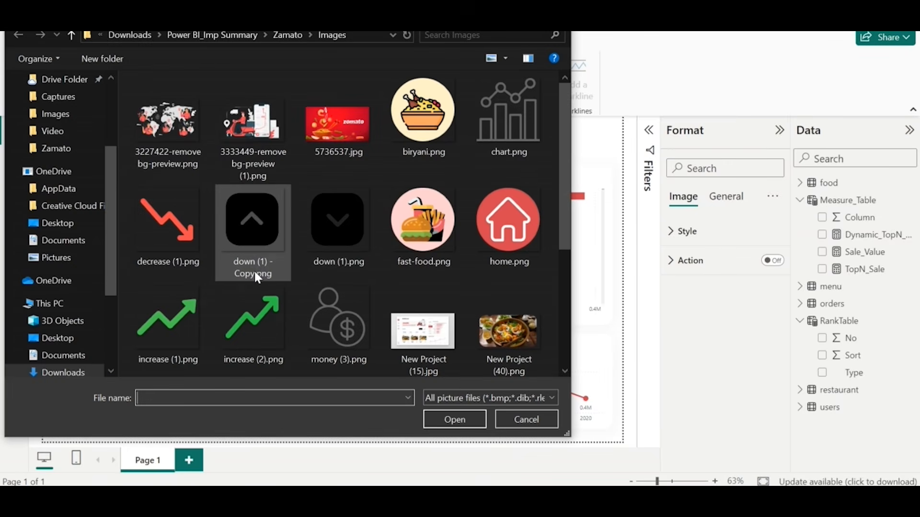
double_click(399, 235)
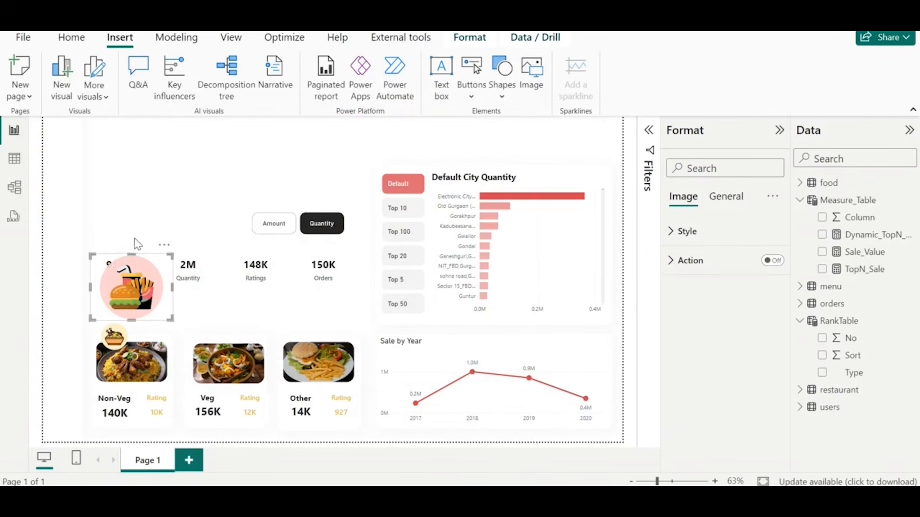
left_click_drag(92, 254, 318, 330)
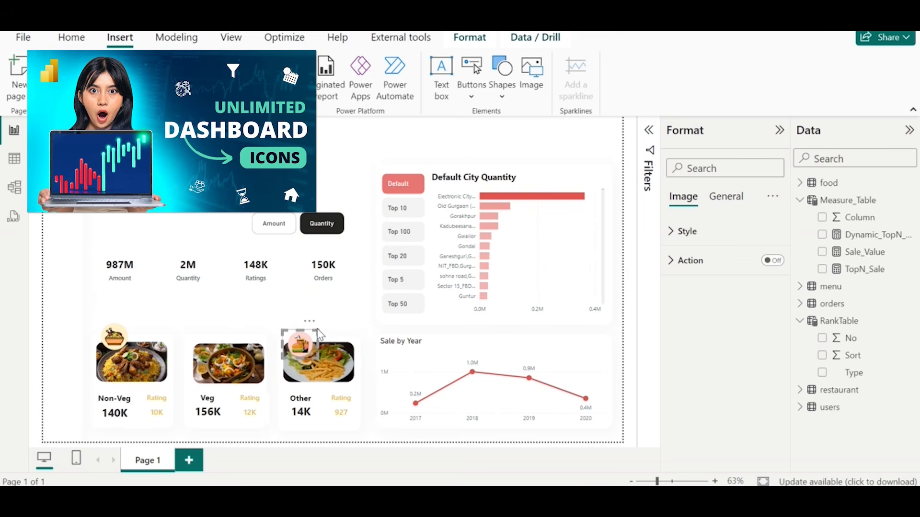
left_click(359, 315)
- Insert salad (2).png as a small icon over the upper-left corner of the Veg photo
left_click(537, 85)
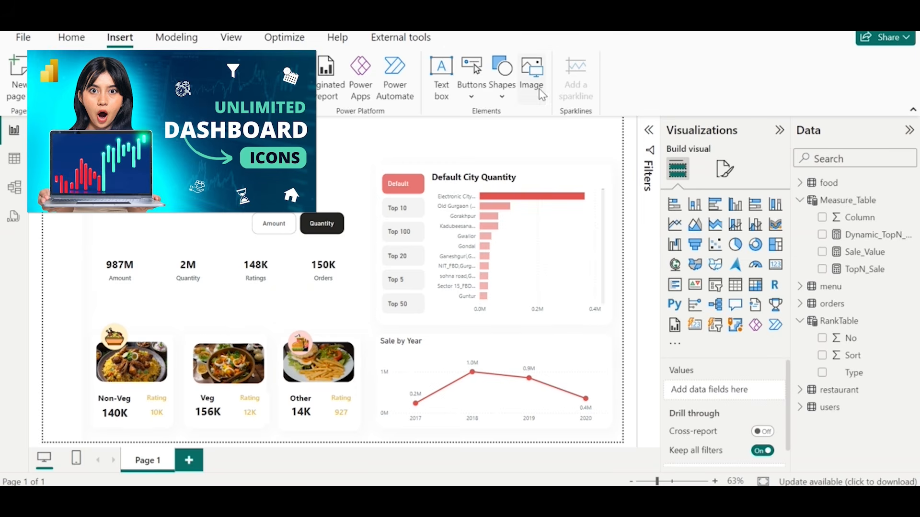
scroll(408, 244, "down", 4)
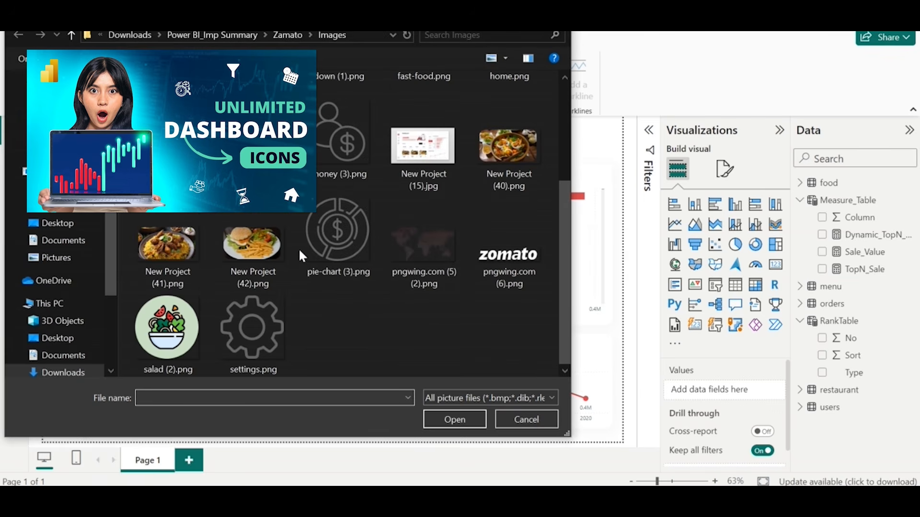
double_click(267, 325)
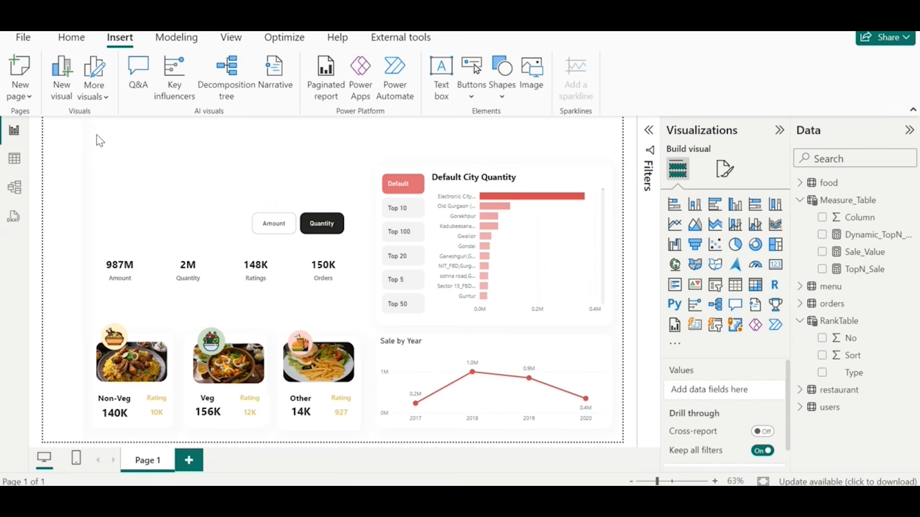
- Insert home.png and money (3).png as small icons, stacked at the top of the report page's left-hand strip
left_click(531, 72)
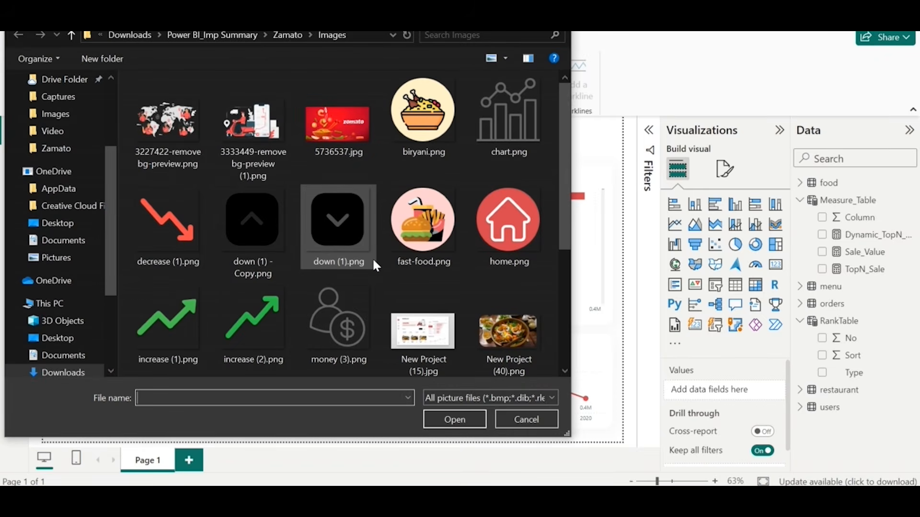
scroll(373, 258, "down", 3)
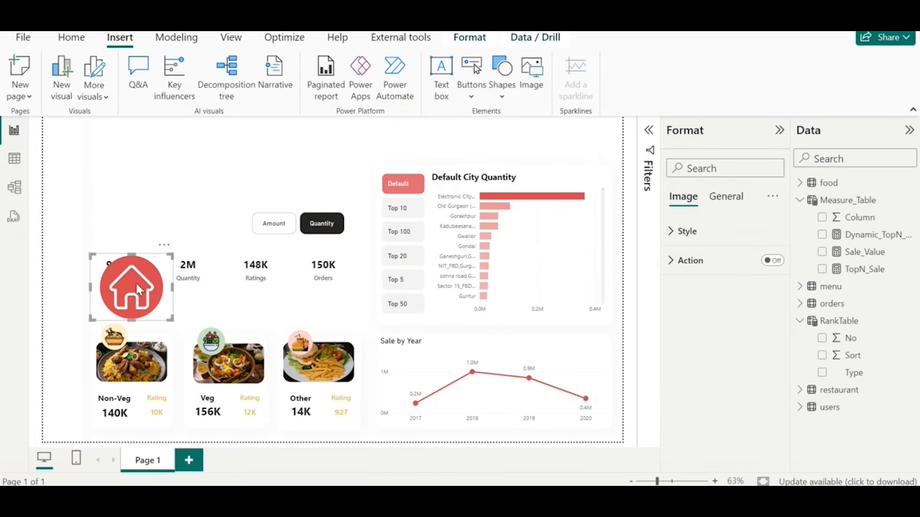
left_click_drag(139, 289, 92, 158)
left_click_drag(123, 185, 82, 179)
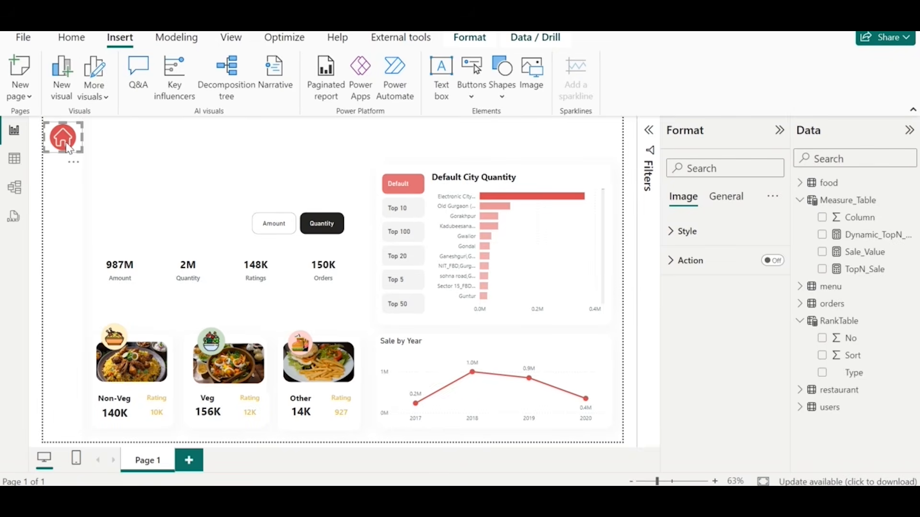
left_click_drag(69, 147, 68, 184)
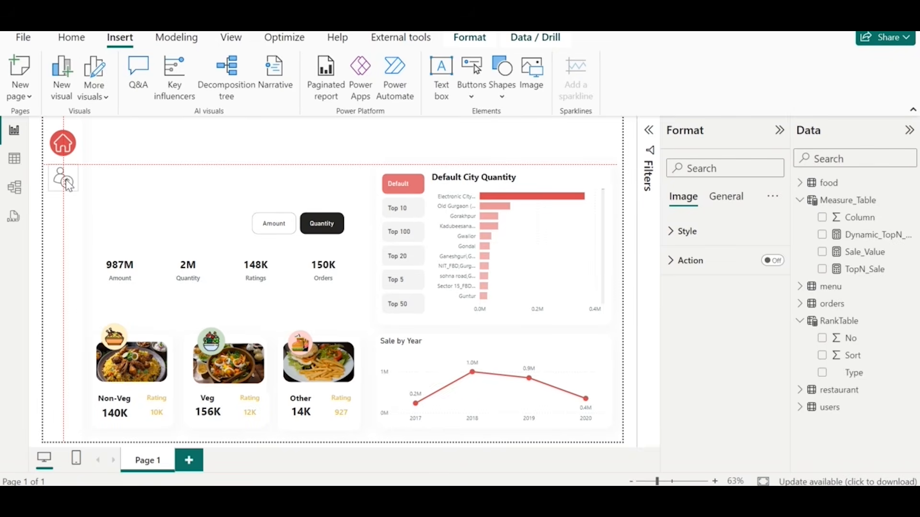
left_click(531, 77)
scroll(386, 259, "down", 3)
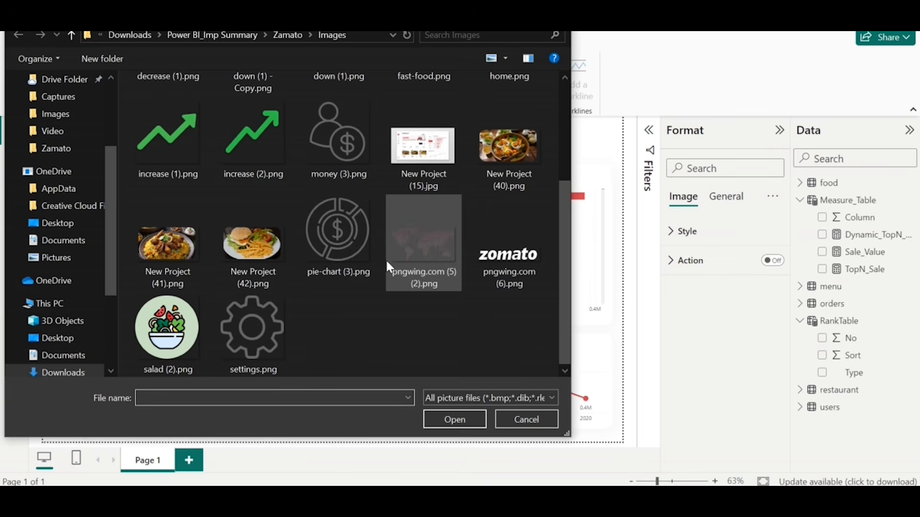
double_click(337, 235)
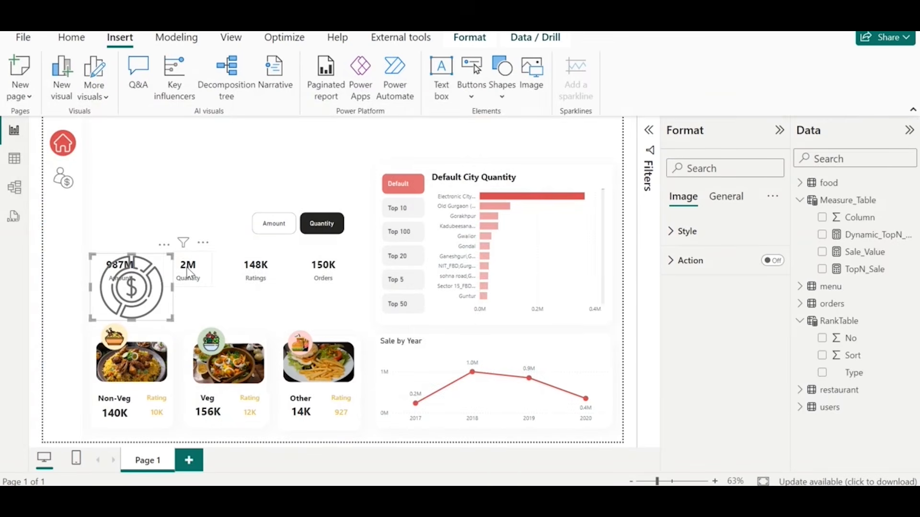
left_click_drag(171, 255, 126, 290)
key("Delete")
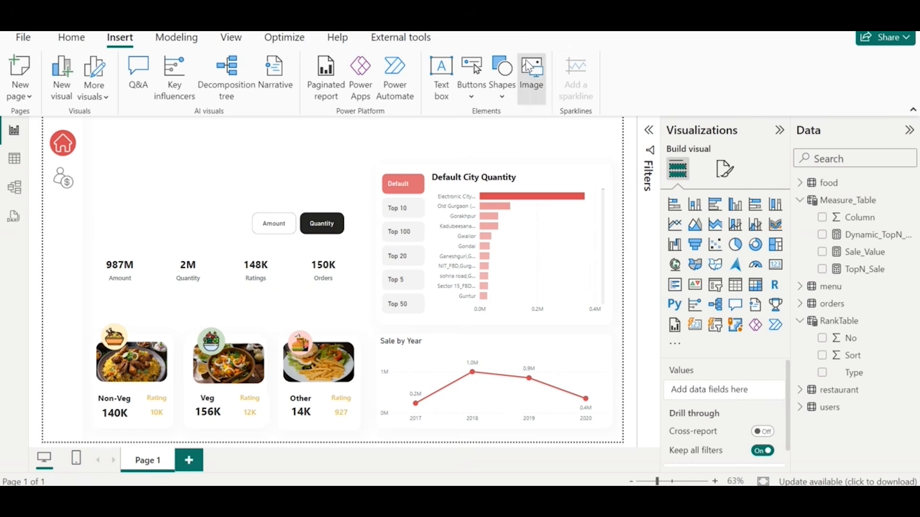
- Insert chart.png, shrink it to match the other navigation icons and place it below the money icon
left_click(532, 72)
double_click(517, 132)
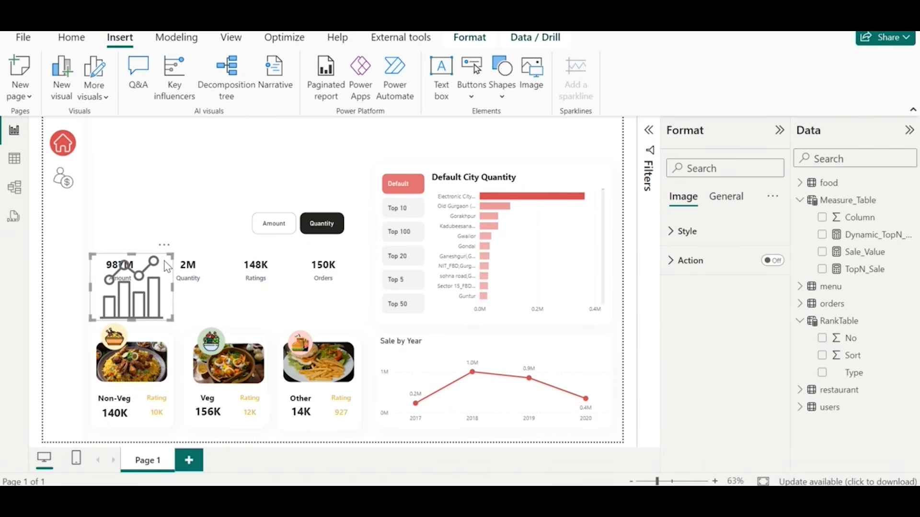
left_click_drag(171, 256, 74, 207)
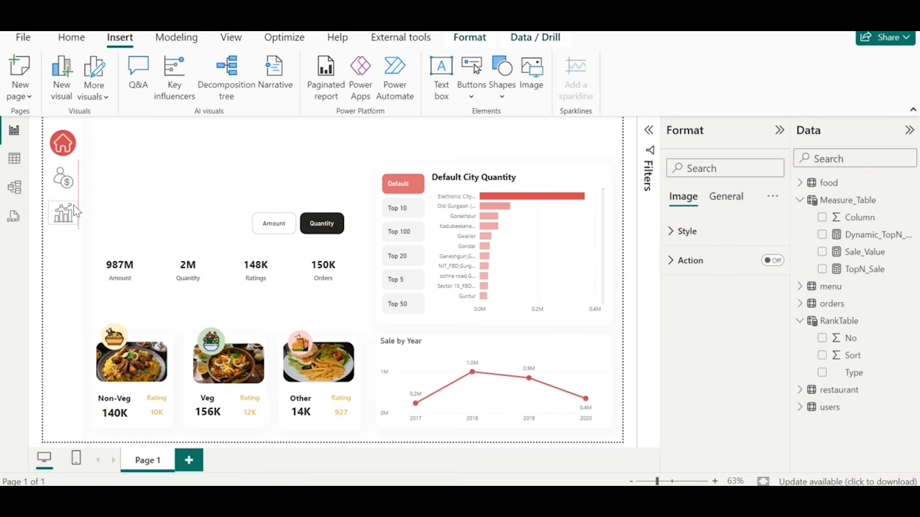
left_click(160, 202)
- Insert settings.png, shrink it and place it at the bottom of the icon strip, aligned with the icons above
left_click(532, 74)
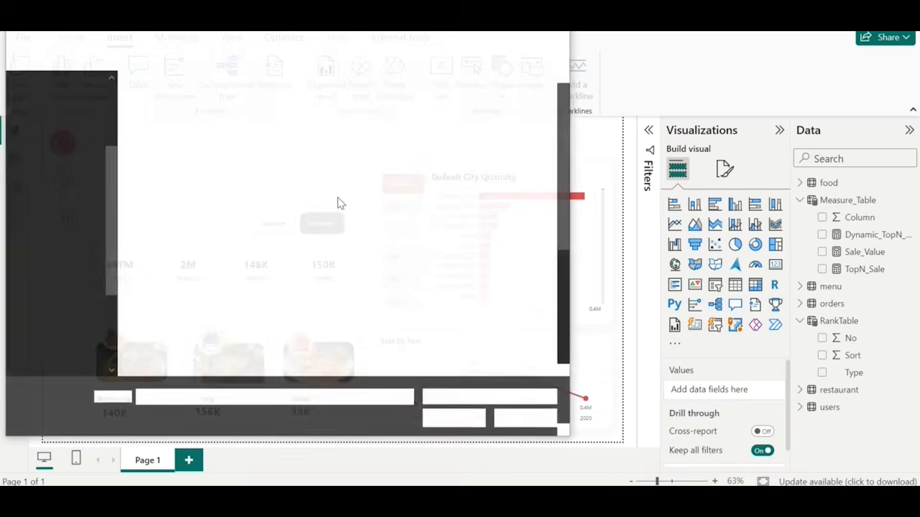
scroll(238, 249, "down", 3)
left_click(279, 306)
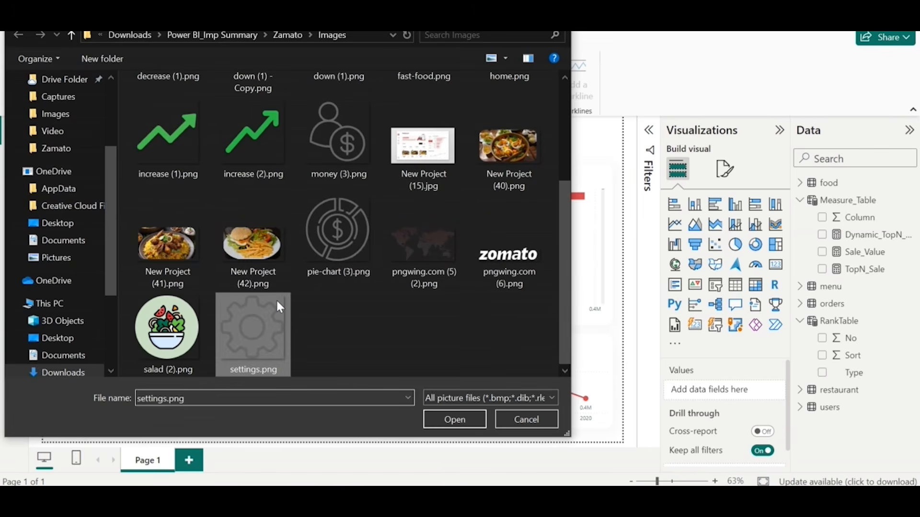
double_click(276, 299)
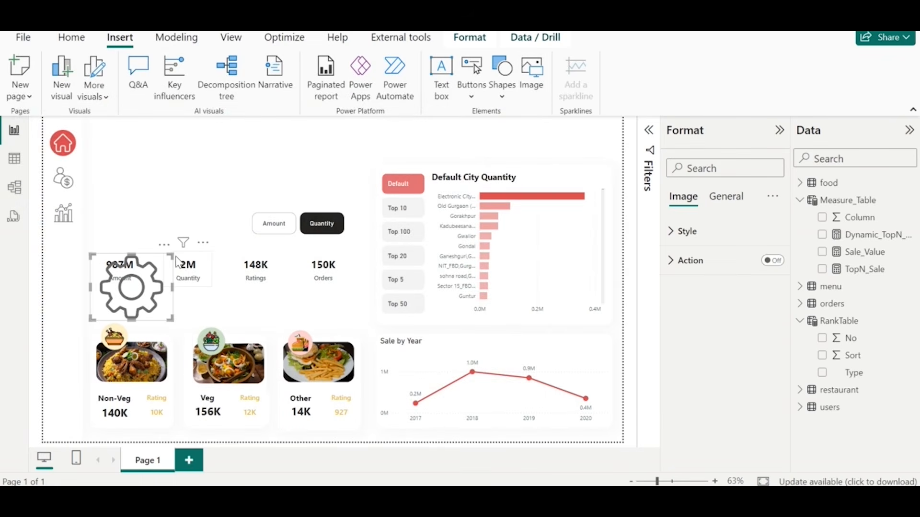
left_click_drag(176, 259, 70, 440)
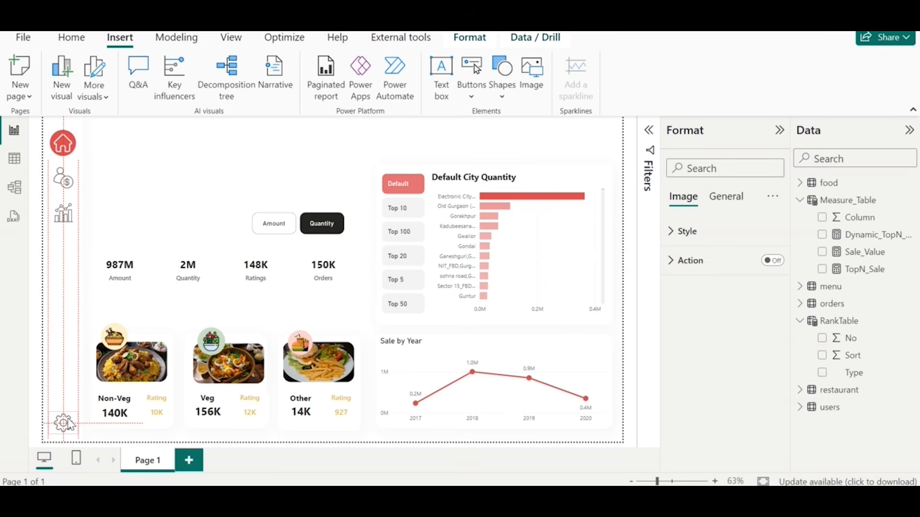
left_click(211, 161)
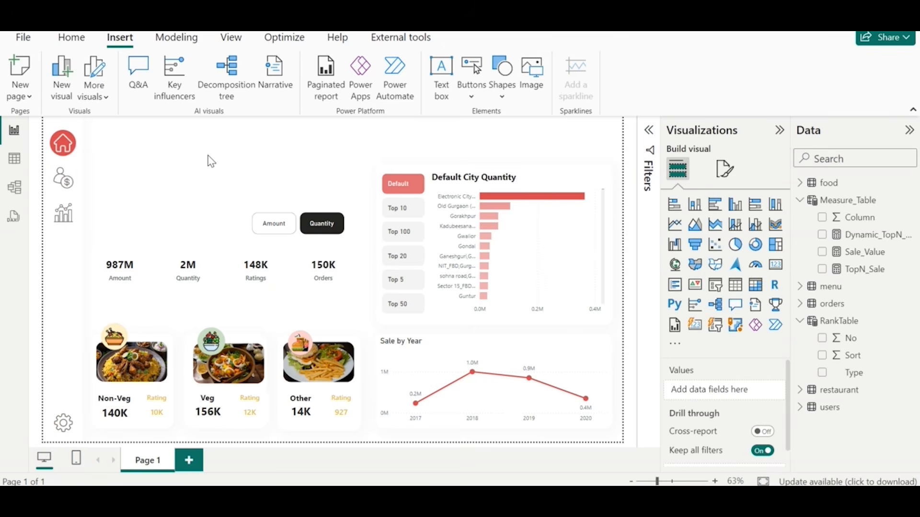
- Insert a text box beside the home icon at the top of the report page and enter "Dashboard"
left_click_drag(97, 157, 387, 245)
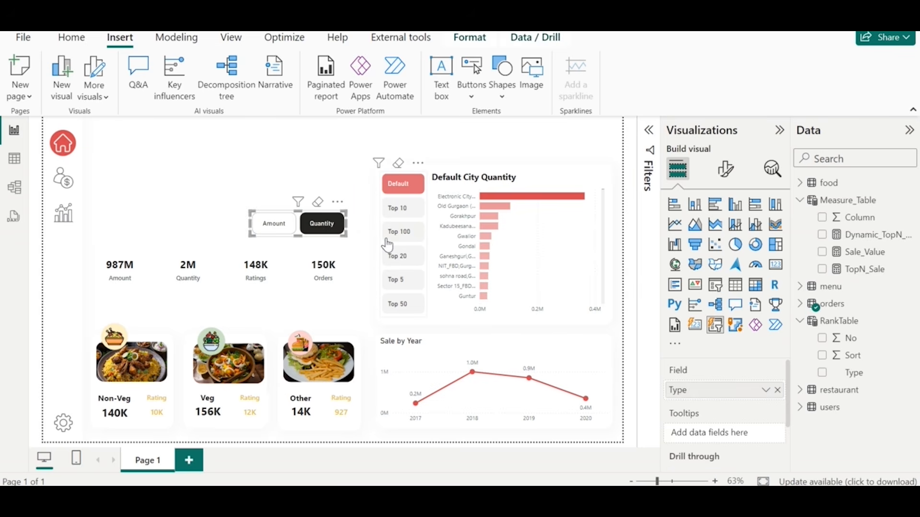
left_click(339, 159)
left_click(441, 99)
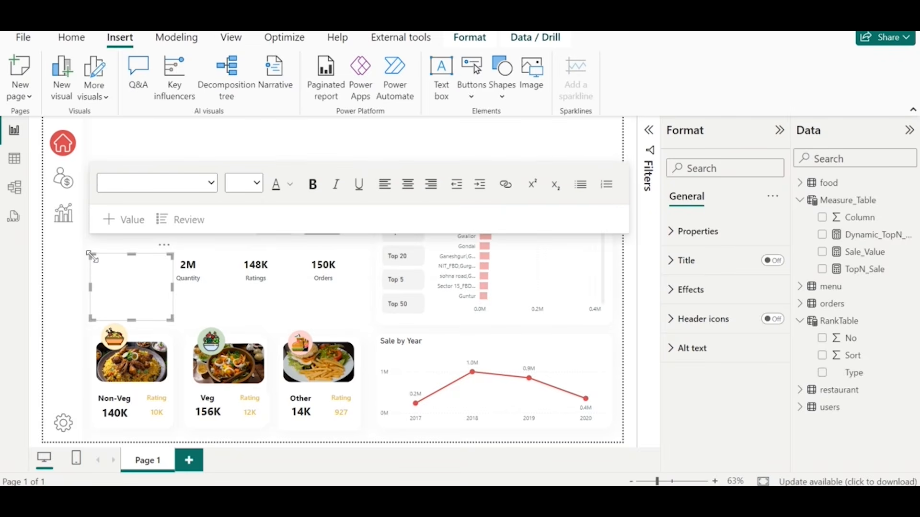
left_click_drag(91, 256, 92, 130)
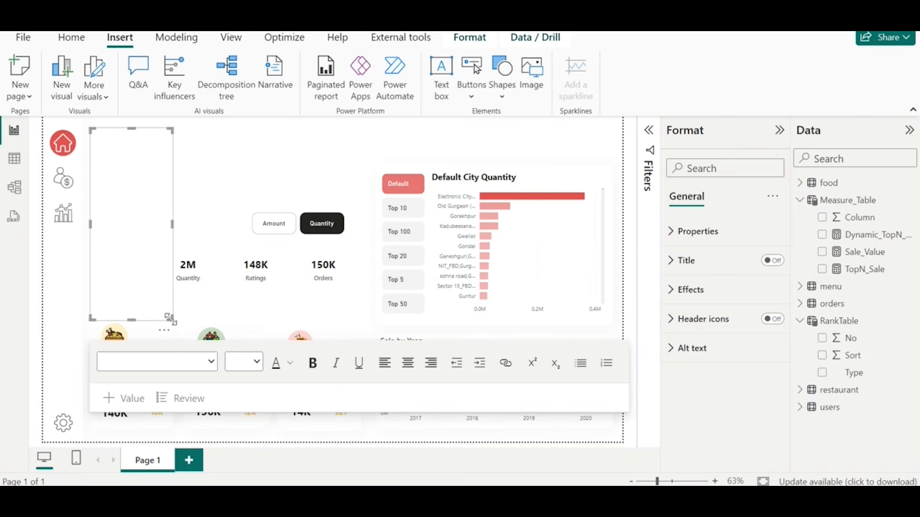
left_click_drag(170, 318, 238, 160)
left_click(199, 150)
type("D")
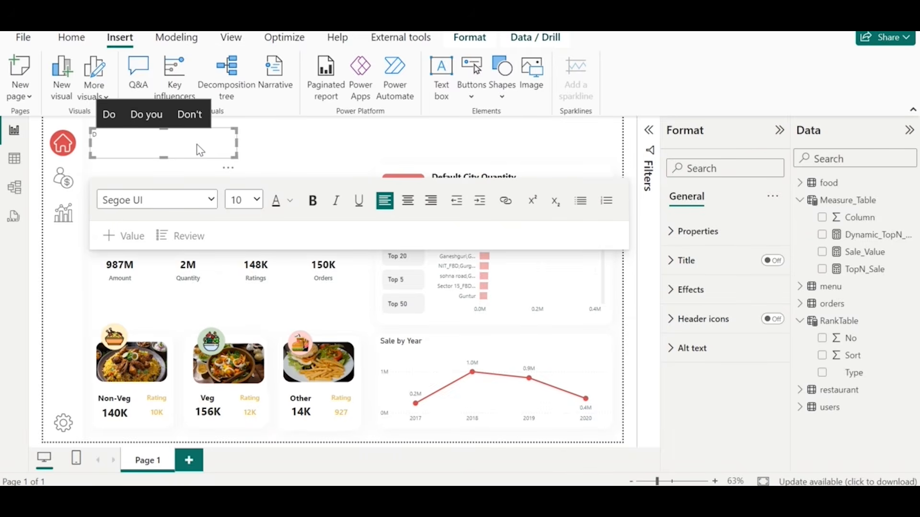
type("ash")
left_click(163, 116)
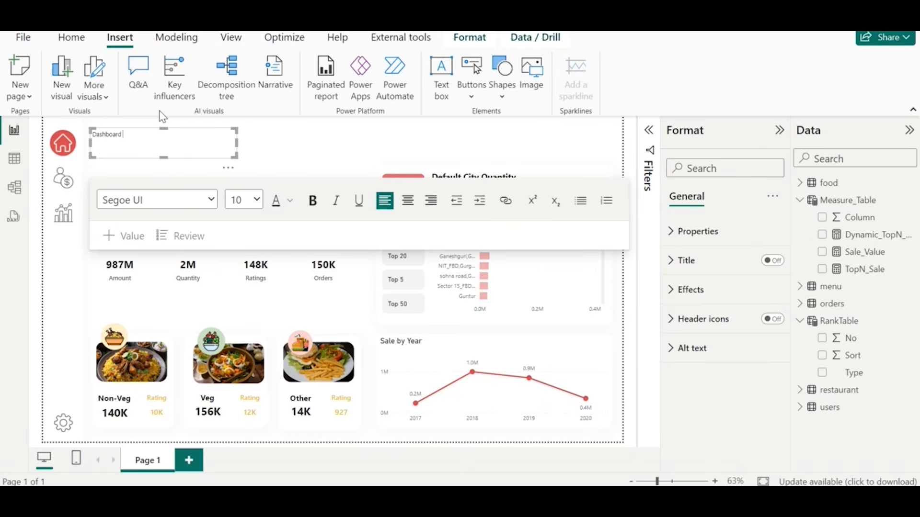
- Format the "Dashboard" title in Segoe (Bold) at size 24
key("ctrl+a")
left_click(211, 200)
scroll(144, 323, "down", 3)
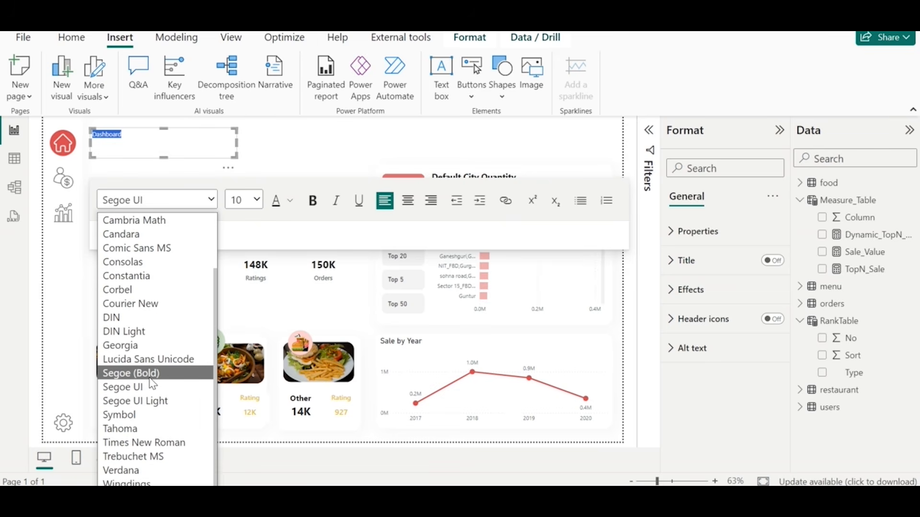
left_click(150, 376)
left_click(257, 200)
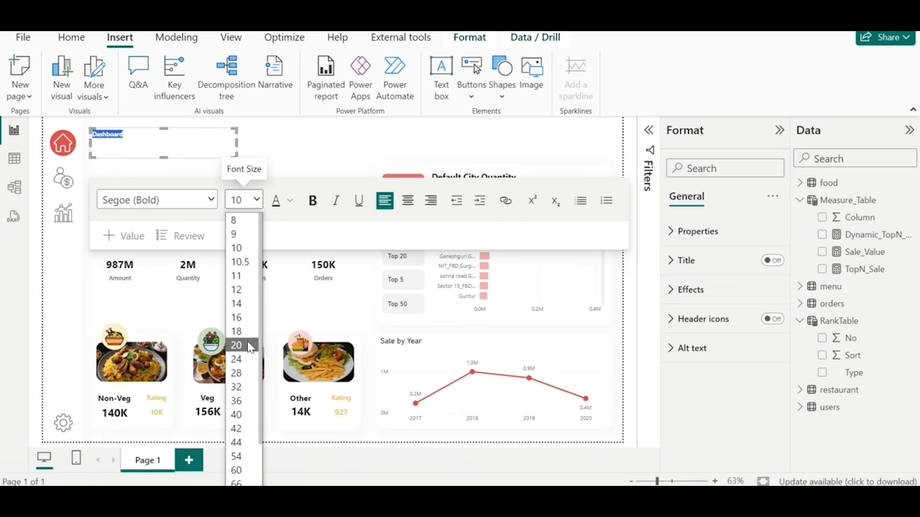
left_click(237, 359)
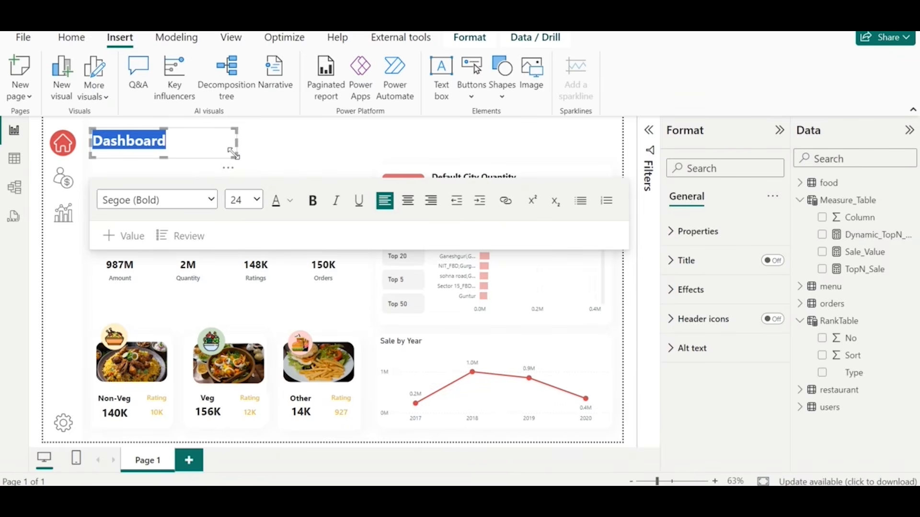
left_click(291, 150)
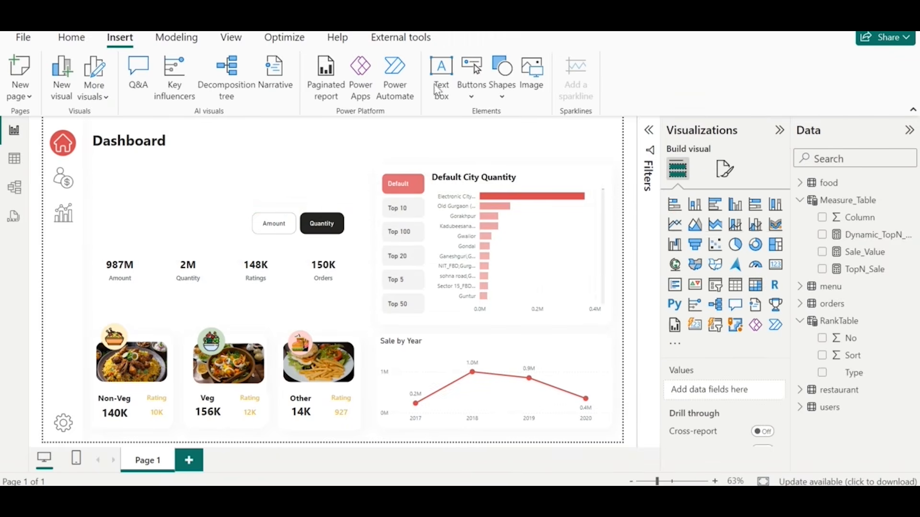
- Insert a rounded rectangle and shape it into a wide banner under the Dashboard title, as wide as the three food cards below
left_click(502, 76)
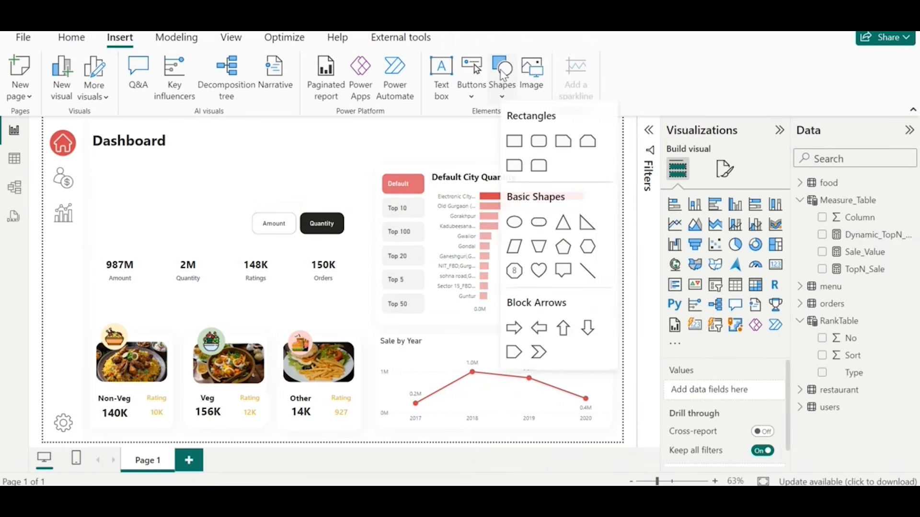
left_click(538, 145)
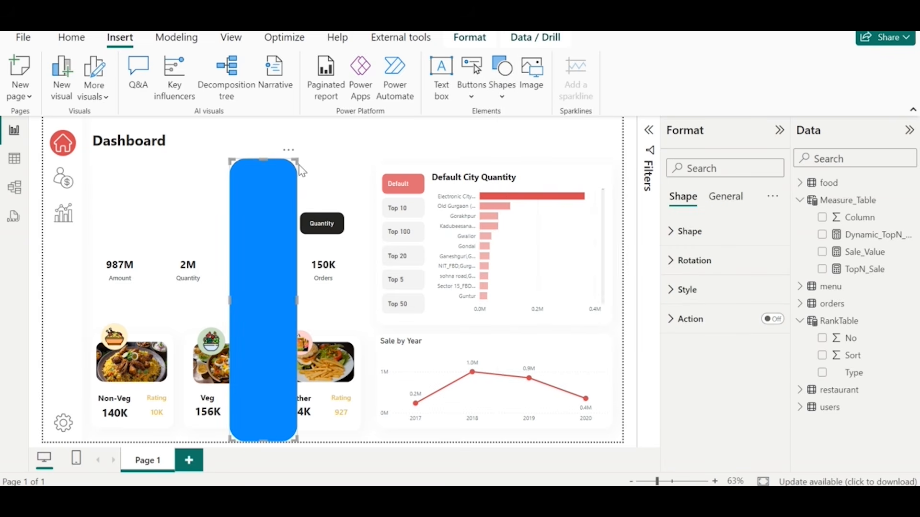
left_click_drag(294, 163, 332, 175)
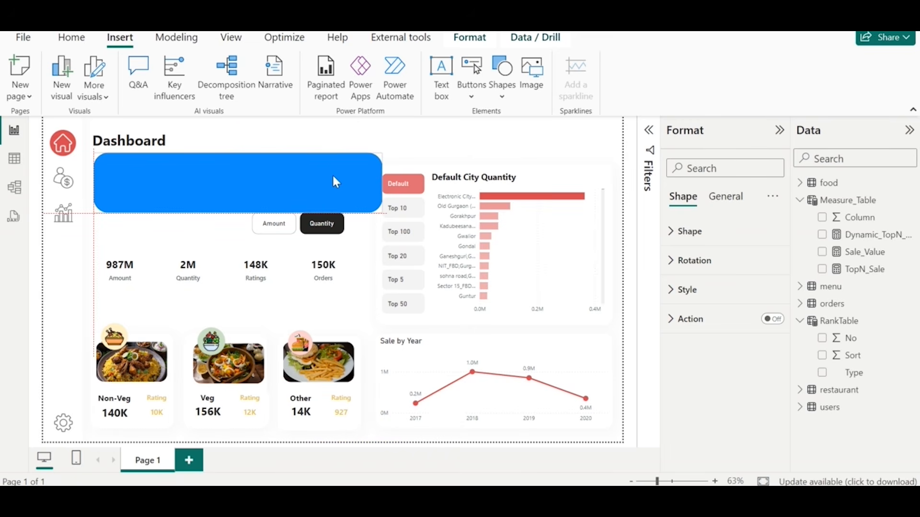
left_click_drag(381, 211, 363, 211)
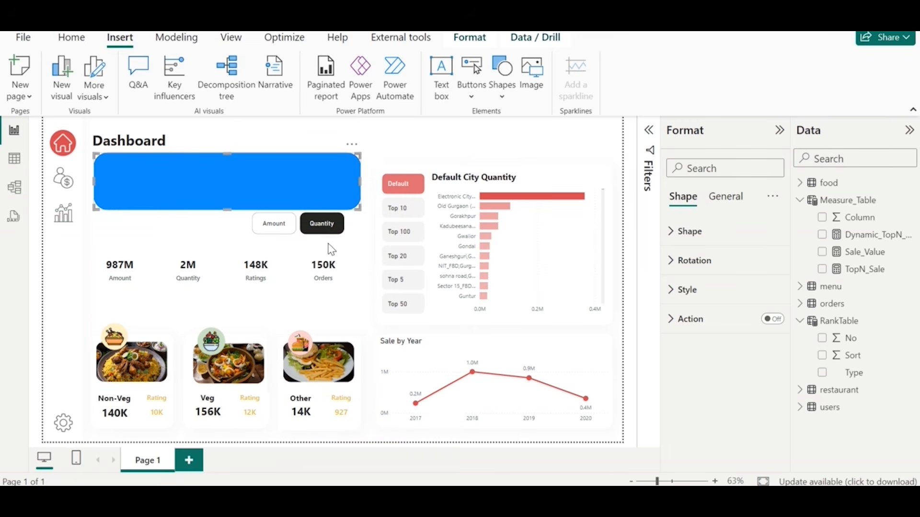
- Move the four KPI cards down to just above the food cards and the Amount/Quantity slicer down to just above the KPI cards
left_click(298, 235)
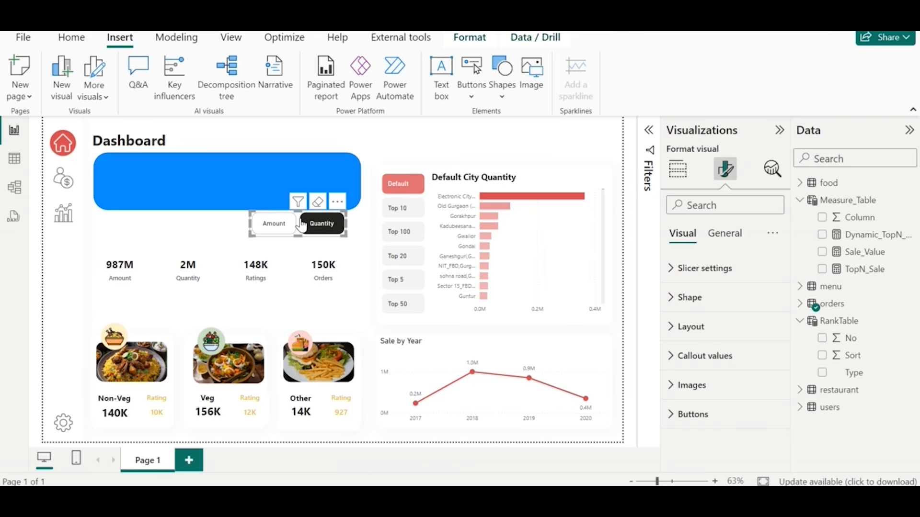
left_click_drag(301, 227, 304, 237)
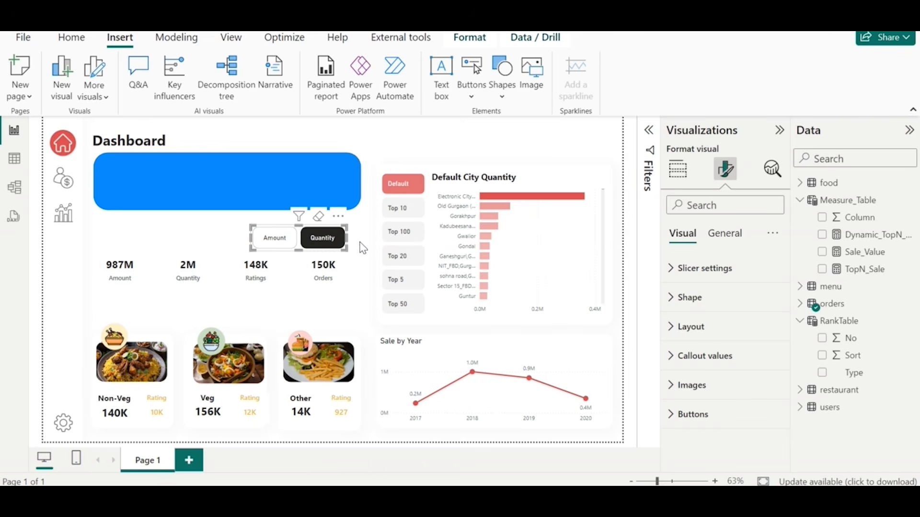
left_click_drag(364, 243, 80, 324)
left_click_drag(254, 274, 258, 301)
left_click(257, 301)
left_click(235, 250)
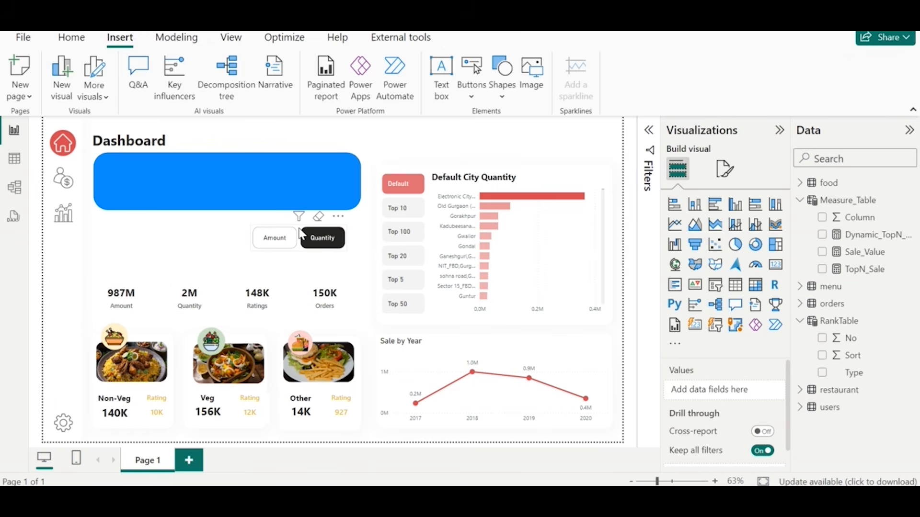
left_click_drag(301, 234, 303, 249)
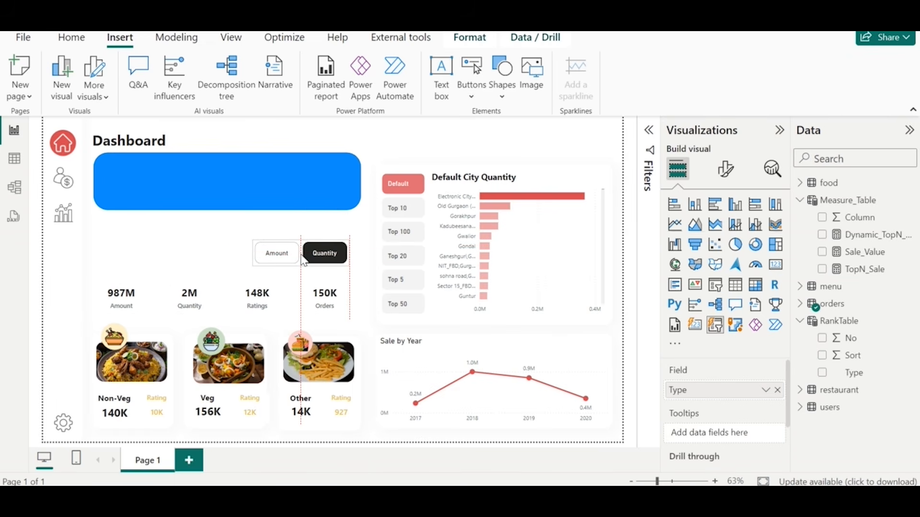
- Insert a small text box in line with the Amount/Quantity slicer, above the Amount KPI, and enter "Overview"
left_click(165, 140)
left_click(275, 154)
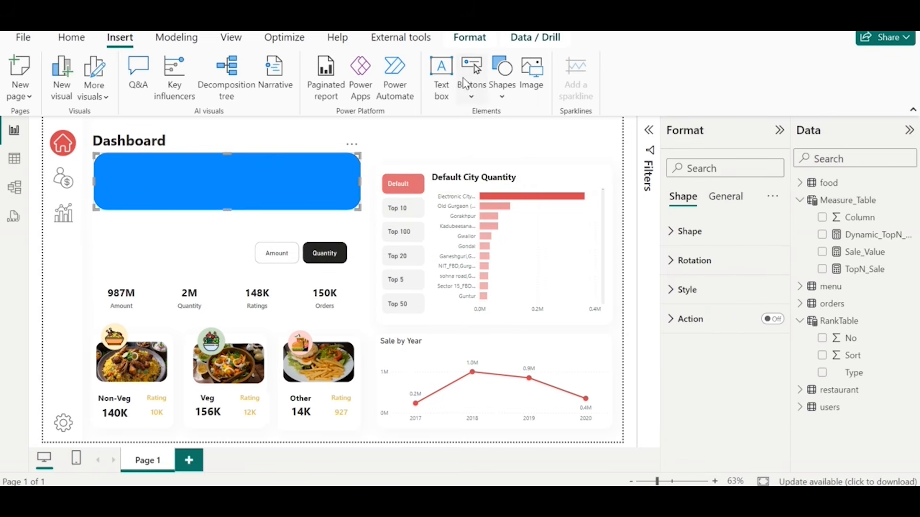
left_click(443, 86)
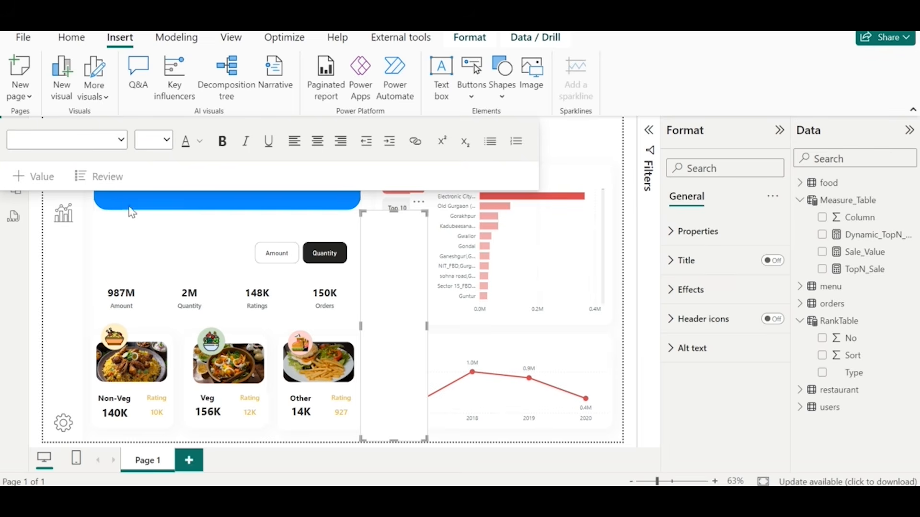
left_click(190, 243)
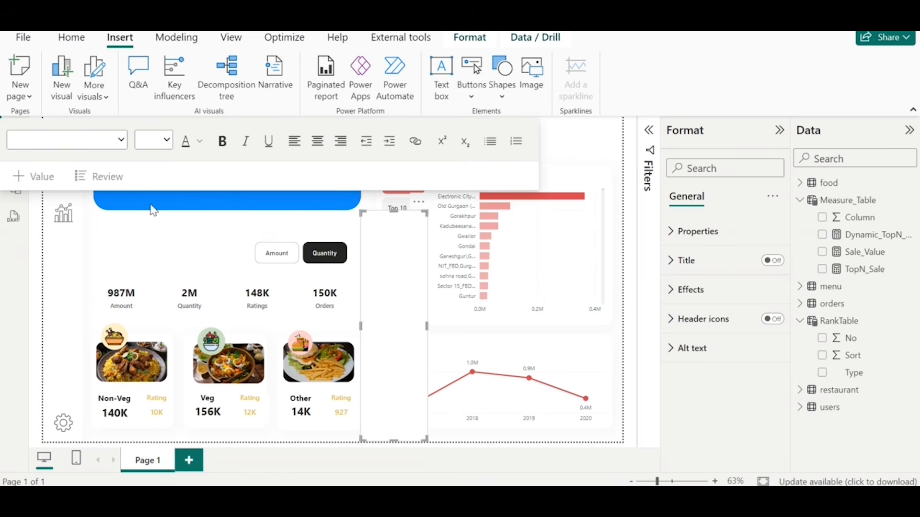
left_click(171, 244)
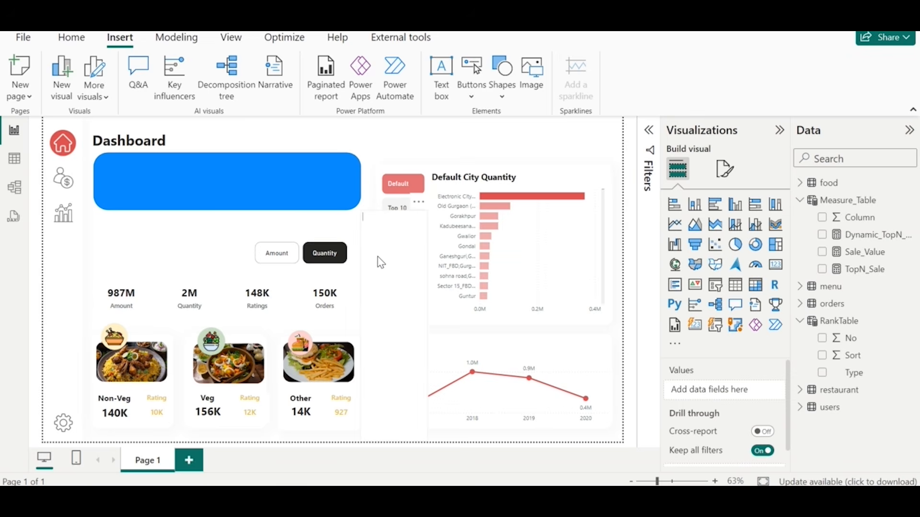
left_click(361, 226)
left_click_drag(362, 211, 104, 246)
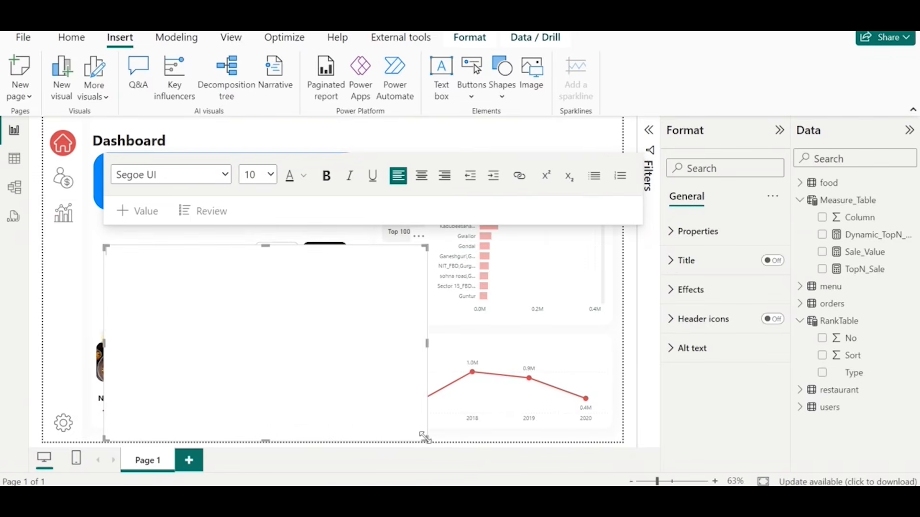
left_click_drag(423, 439, 192, 267)
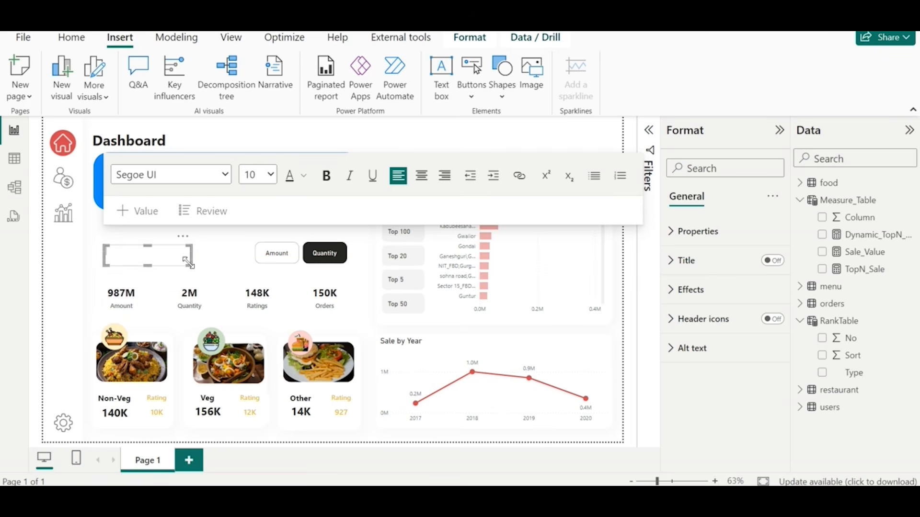
type("Over")
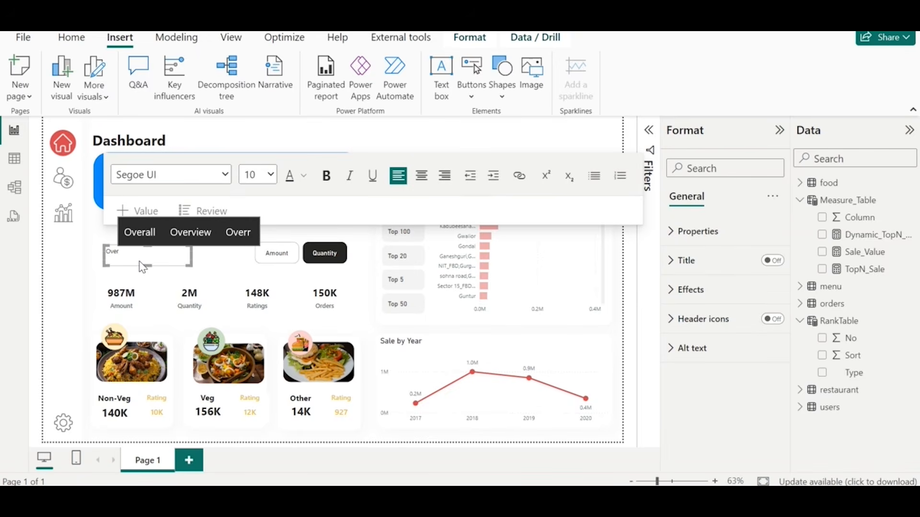
left_click(149, 239)
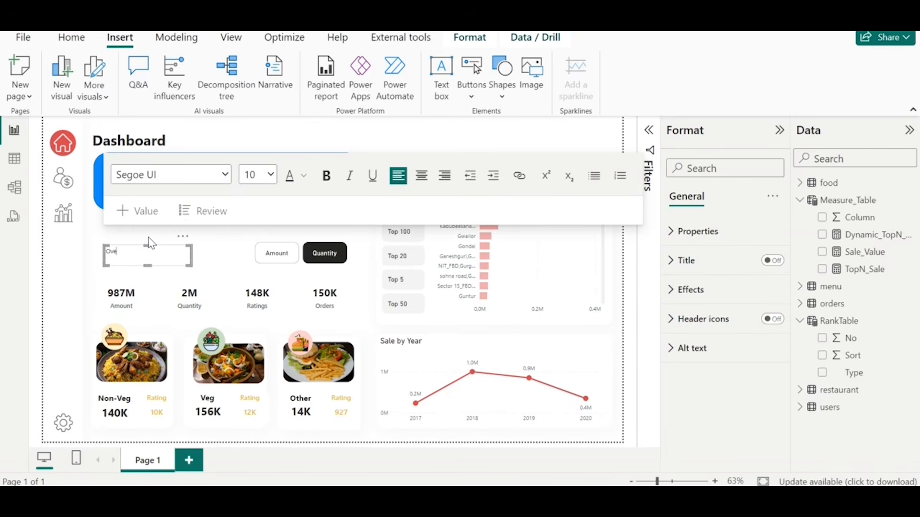
type("rview")
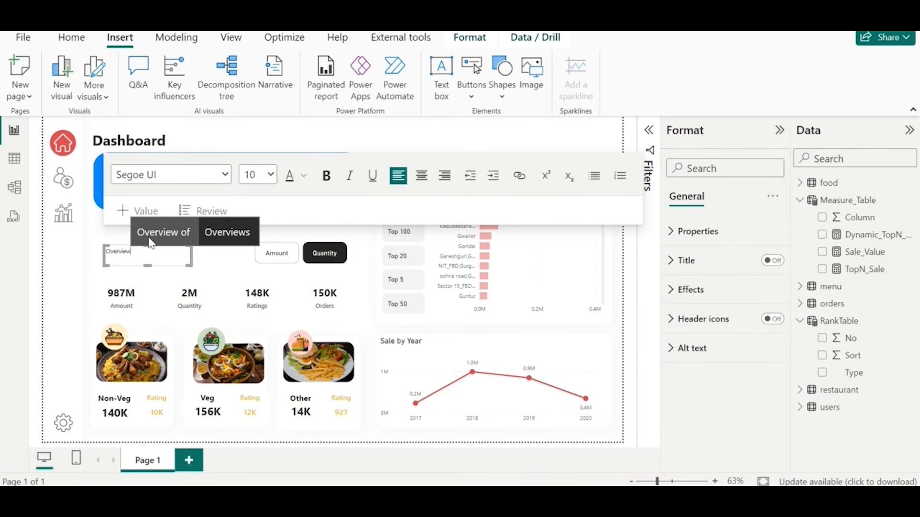
- Format the "Overview" heading in Segoe (Bold), size 14, with a dark theme font color, and narrow its text box slightly
key("ctrl+a")
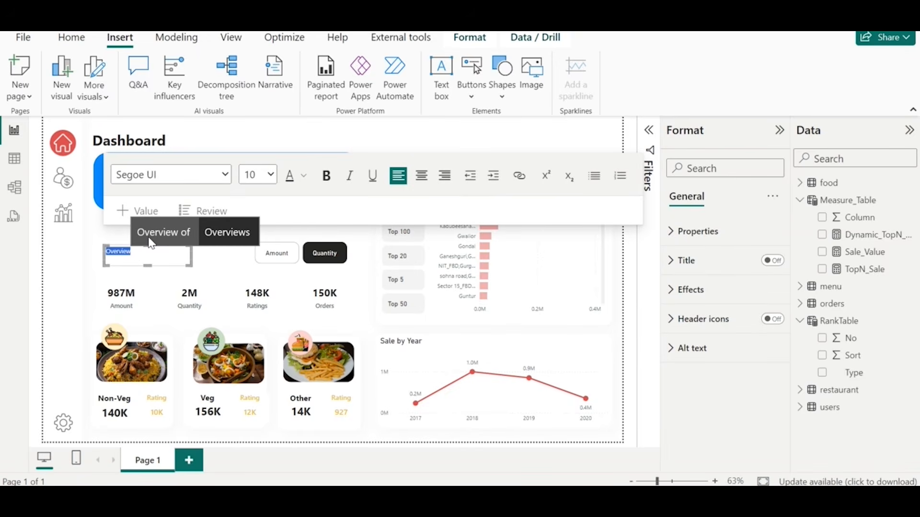
left_click(221, 184)
left_click(184, 425)
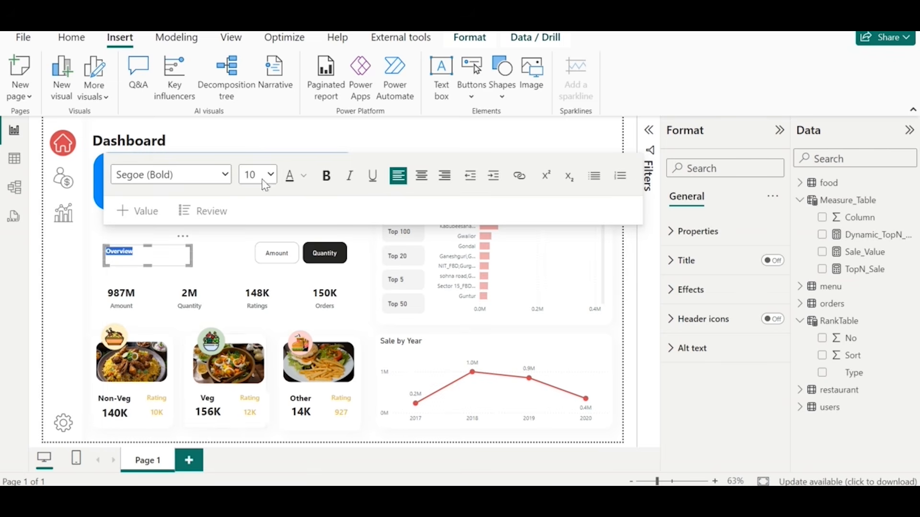
left_click(304, 178)
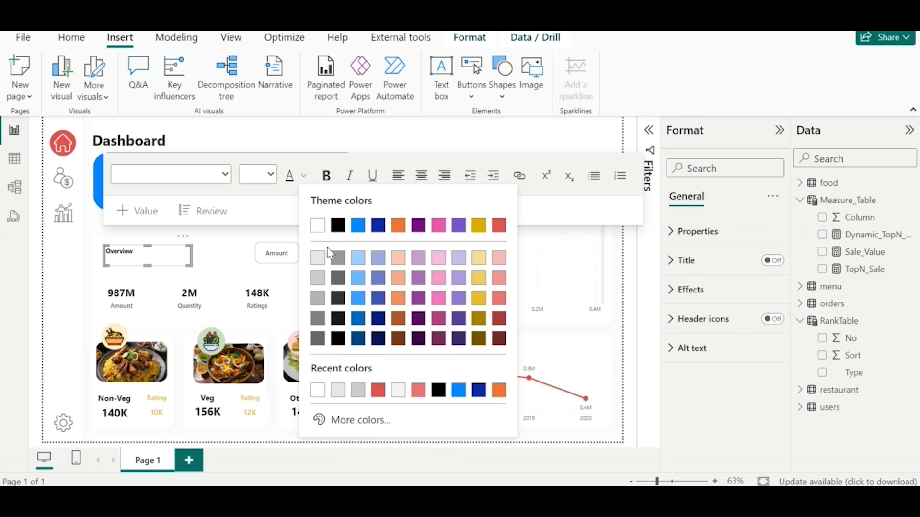
left_click(337, 305)
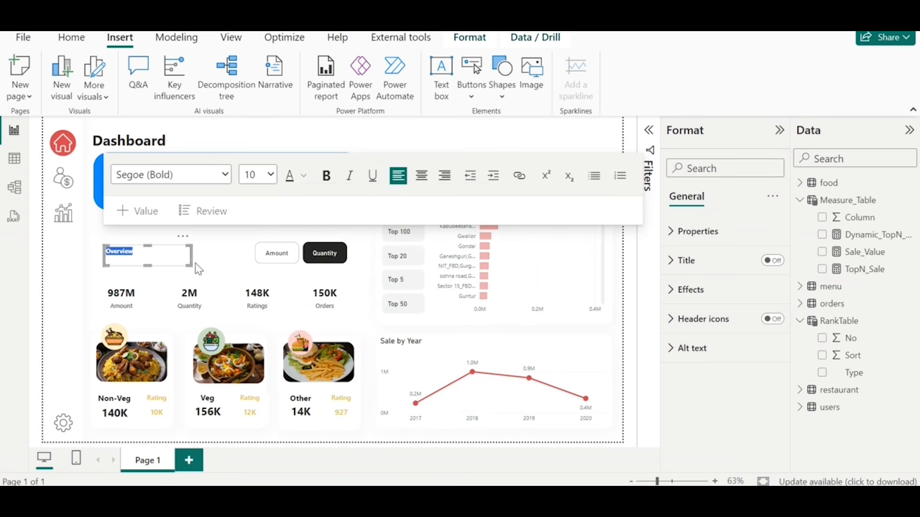
mouse_move(190, 264)
left_mouse_down()
mouse_move(182, 251)
mouse_move(190, 266)
left_mouse_up()
left_click(266, 181)
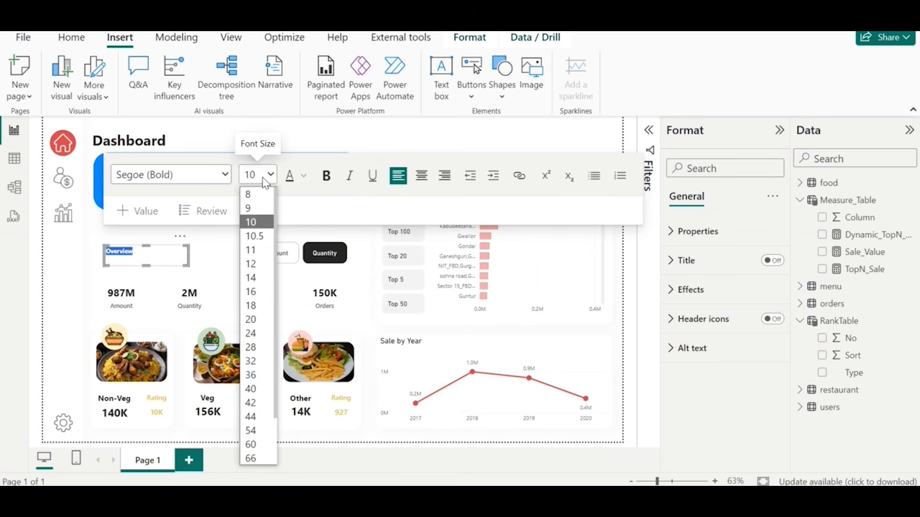
left_click(257, 282)
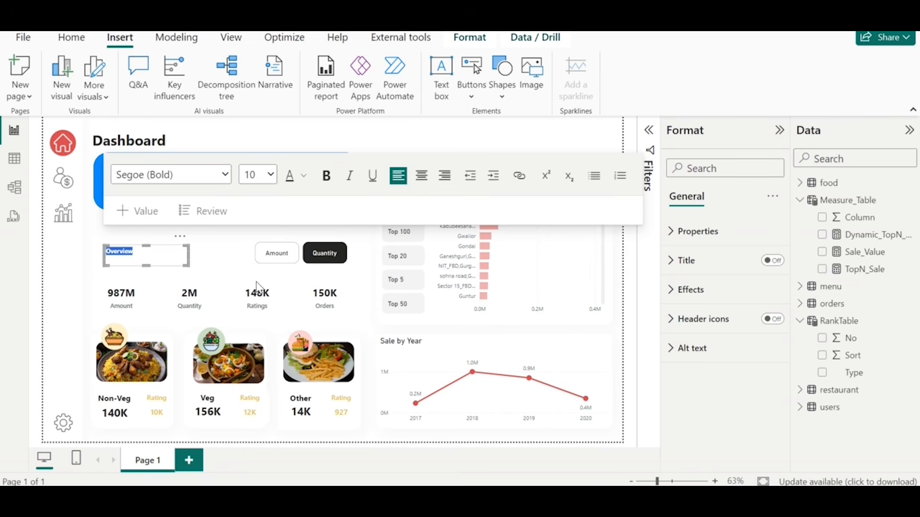
left_click(217, 261)
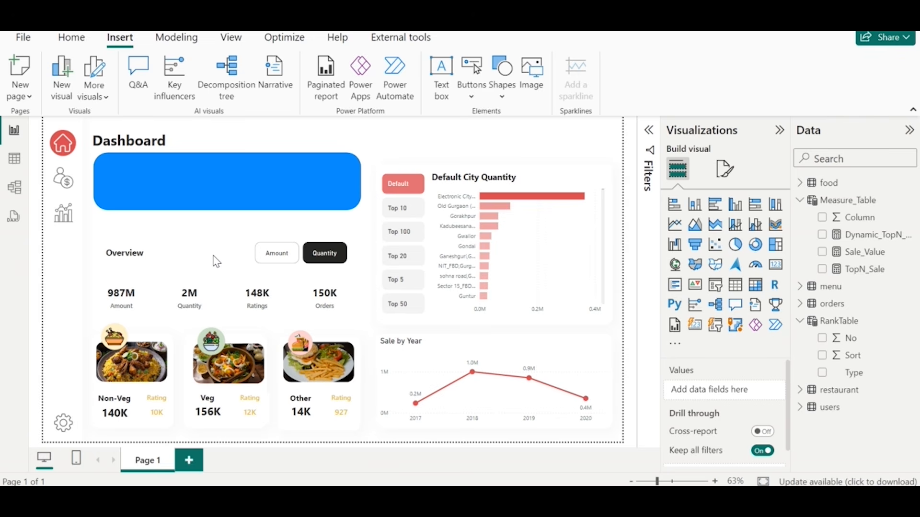
- Move the blue banner slightly down, away from the Dashboard title
left_click(205, 170)
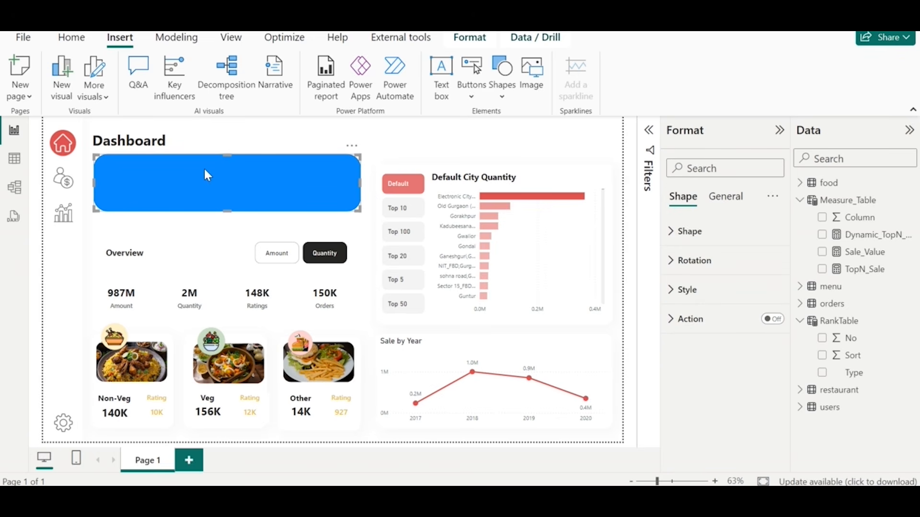
left_click_drag(207, 175, 206, 178)
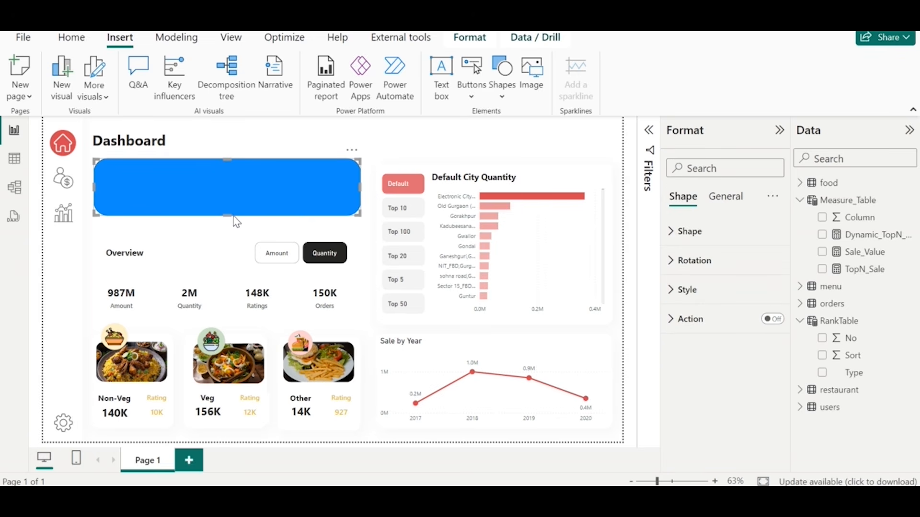
- Extend the blue banner's lower edge slightly down toward the Overview heading
left_click(229, 220)
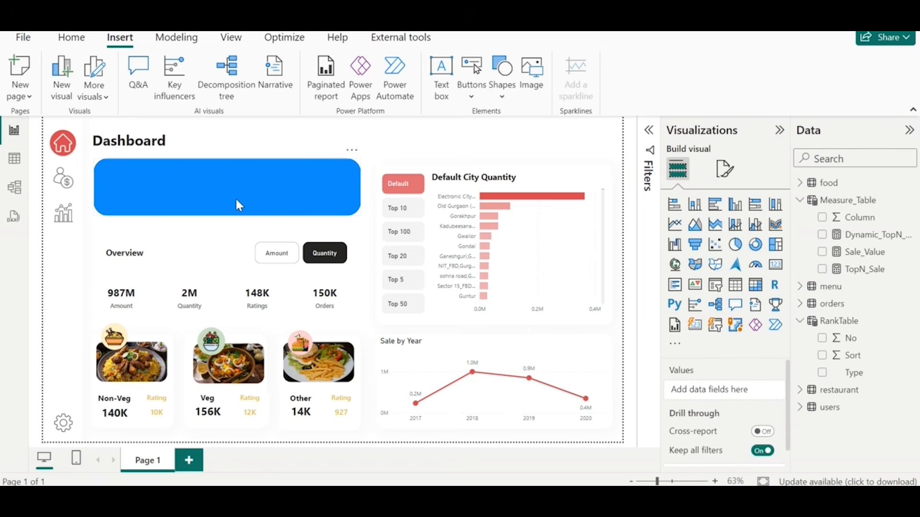
left_click(235, 197)
left_click_drag(230, 215, 230, 224)
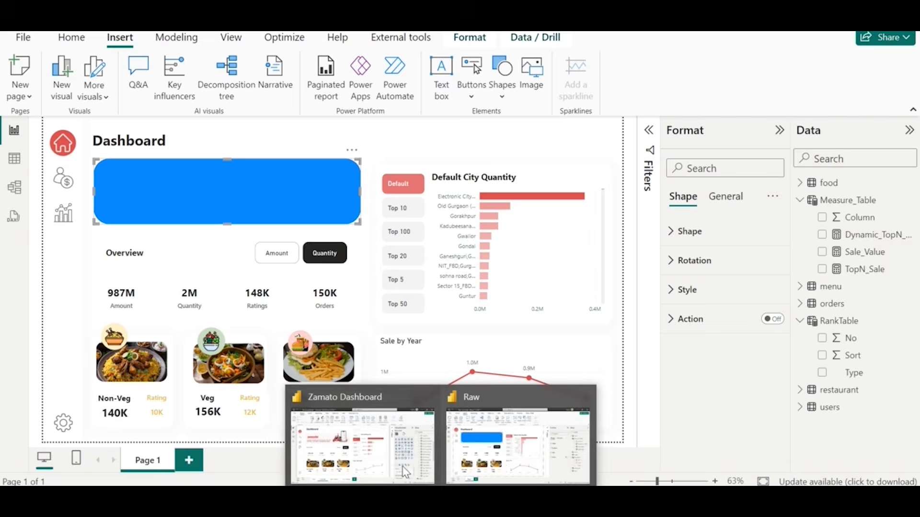
- Switch to the Zamato Dashboard report and copy the hex fill color #FFF6F6 of its banner shape
left_click(360, 431)
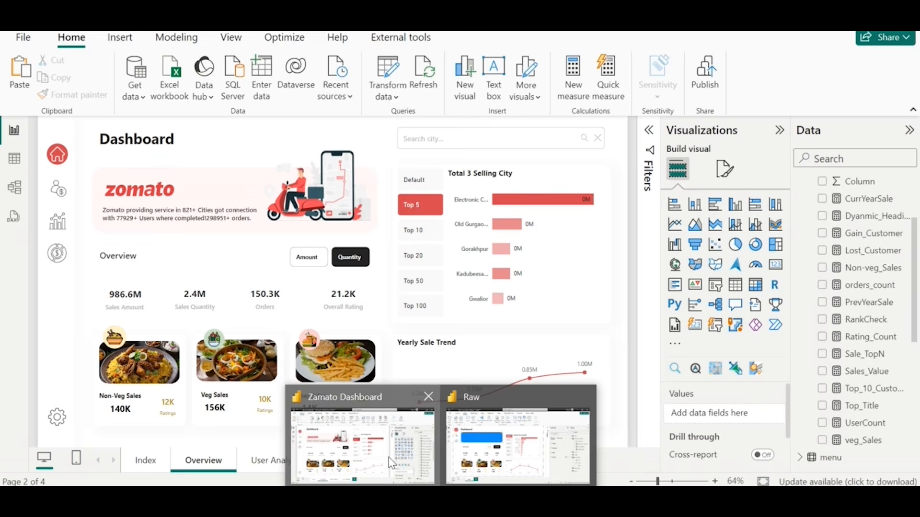
left_click(237, 171)
left_click(755, 293)
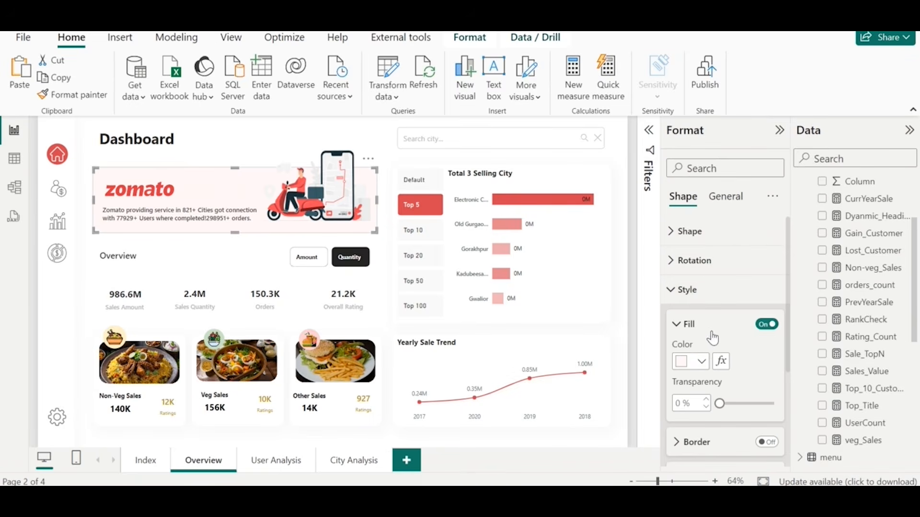
left_click(690, 362)
left_click(719, 327)
key("ctrl+c")
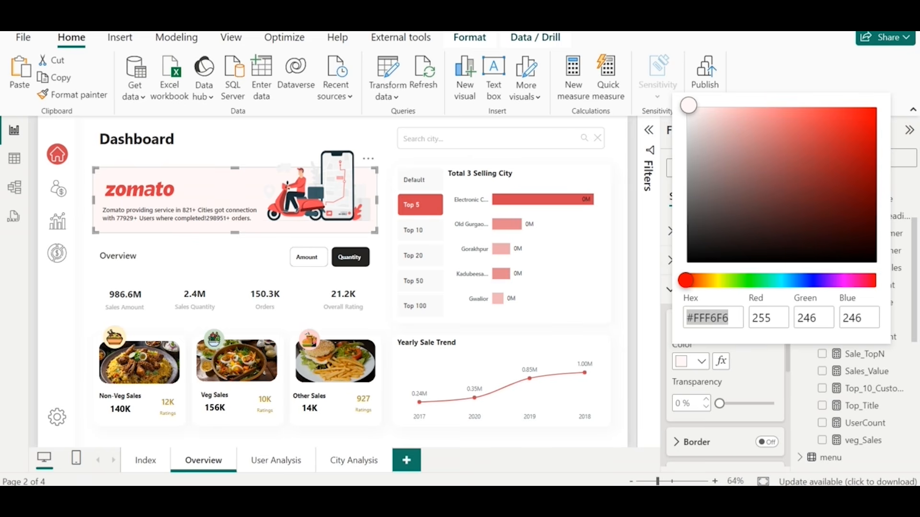
- Back in the Raw report, set the blue banner's fill color to #FFF6F6
left_click(522, 435)
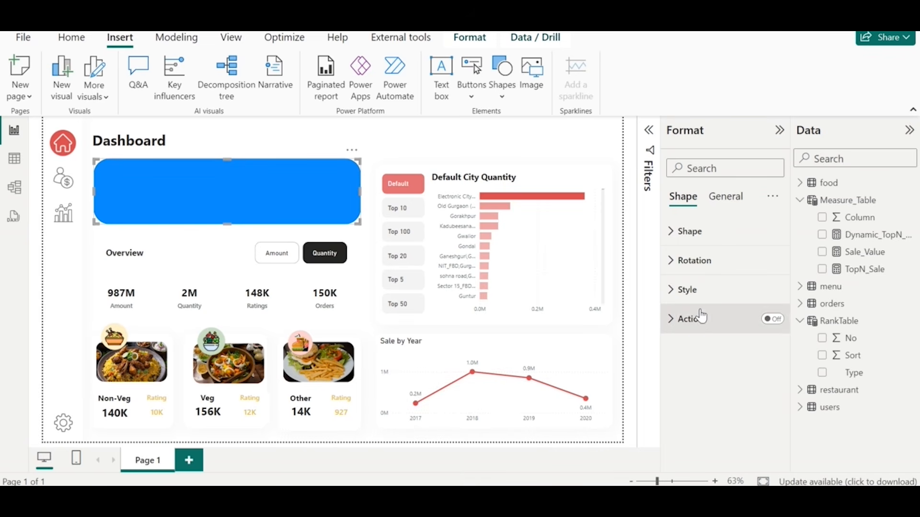
left_click(692, 291)
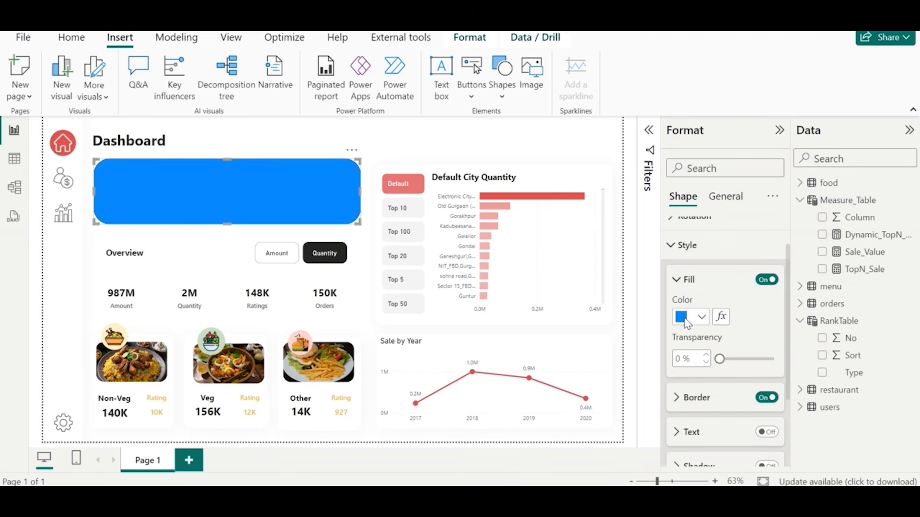
left_click(685, 320)
left_click(736, 285)
key("ctrl+v")
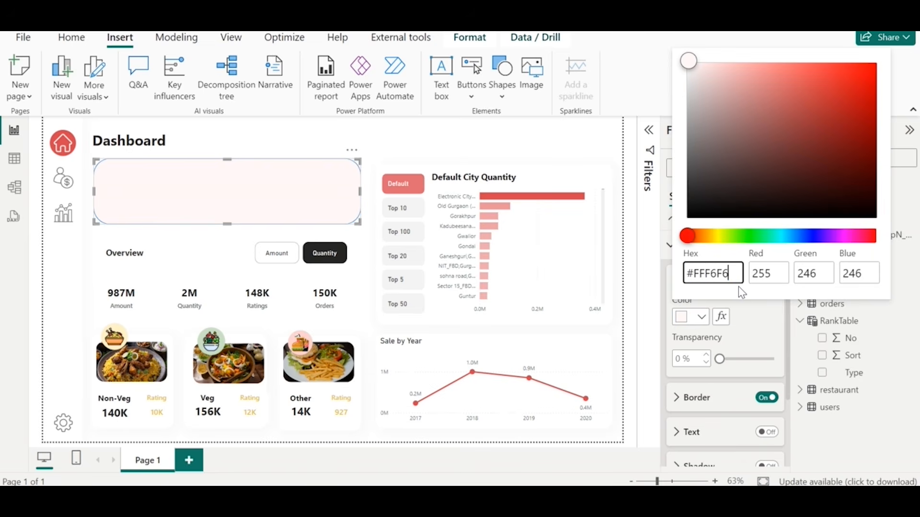
- Turn off the border of the pale pink banner and deselect it
left_click(767, 399)
left_click(766, 399)
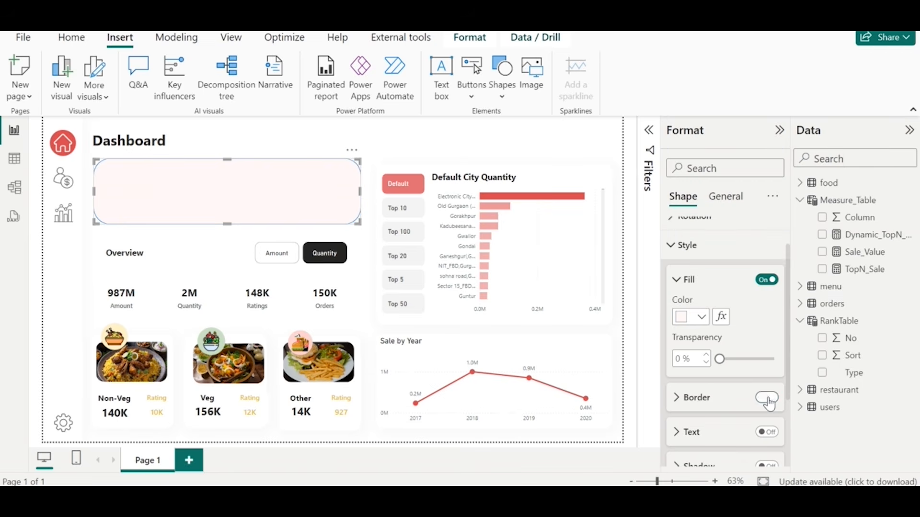
left_click(768, 400)
left_click(766, 399)
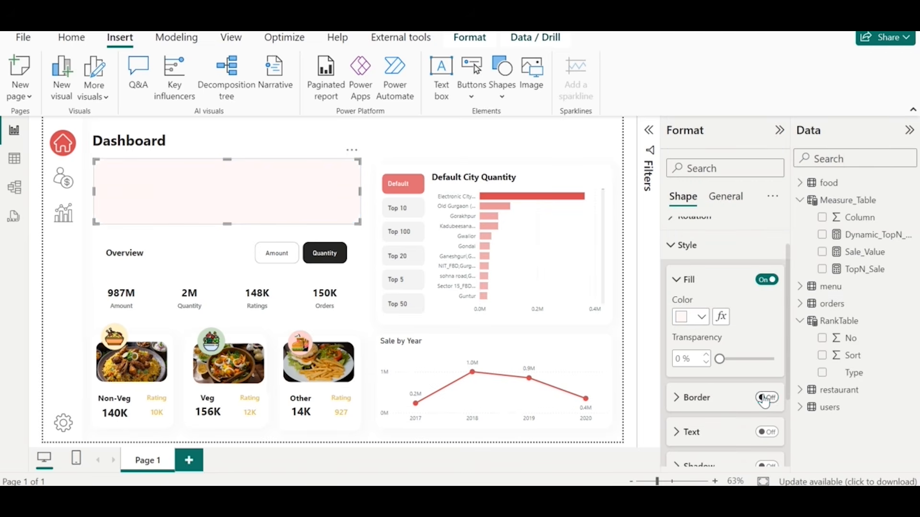
left_click(484, 146)
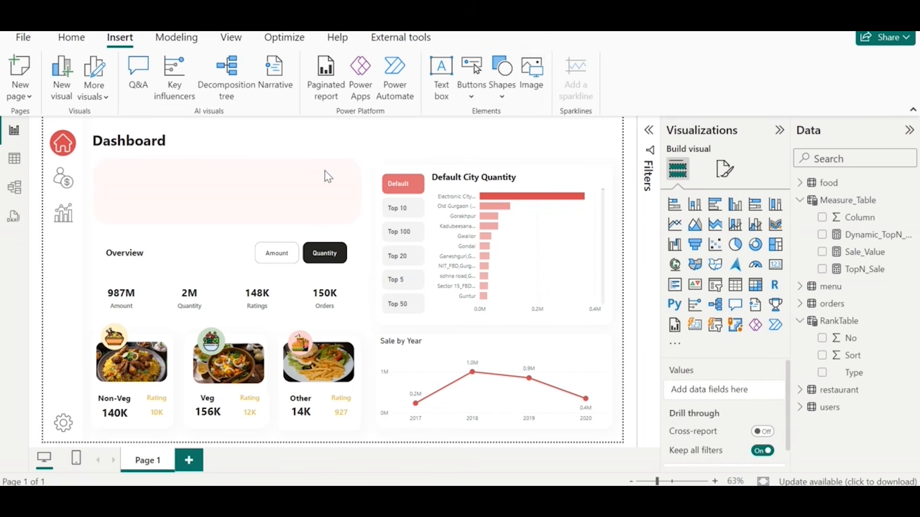
- Insert the zomato logo image "pngwing.com (4).png" from Downloads, shrink it and place it in the banner's upper-left corner
left_click(539, 84)
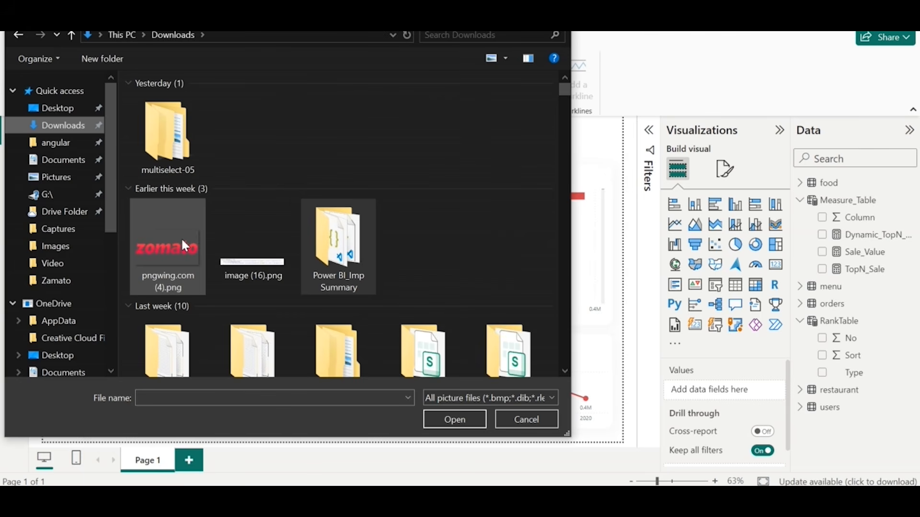
double_click(181, 237)
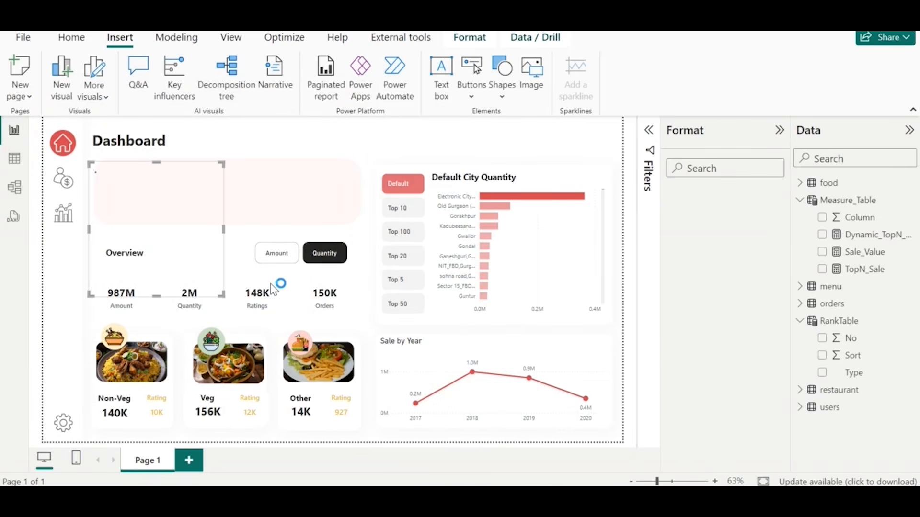
left_click_drag(223, 295, 173, 243)
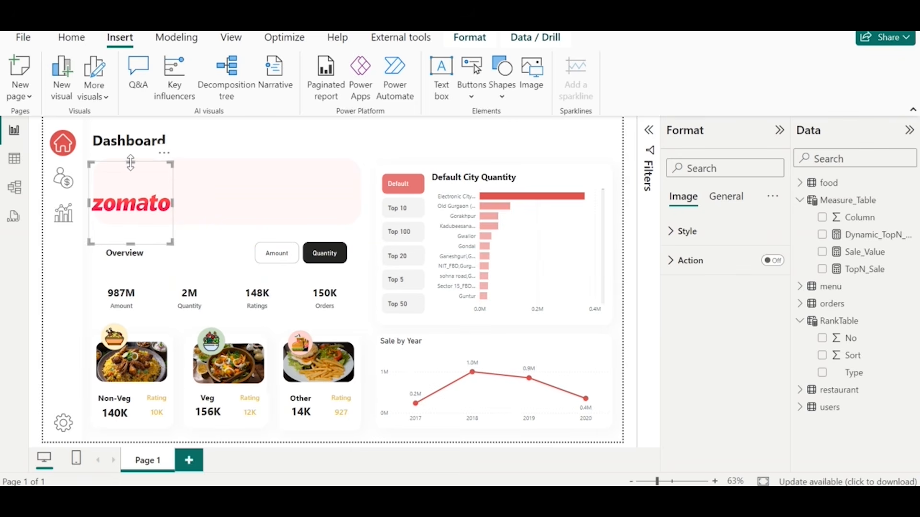
left_click_drag(130, 162, 139, 180)
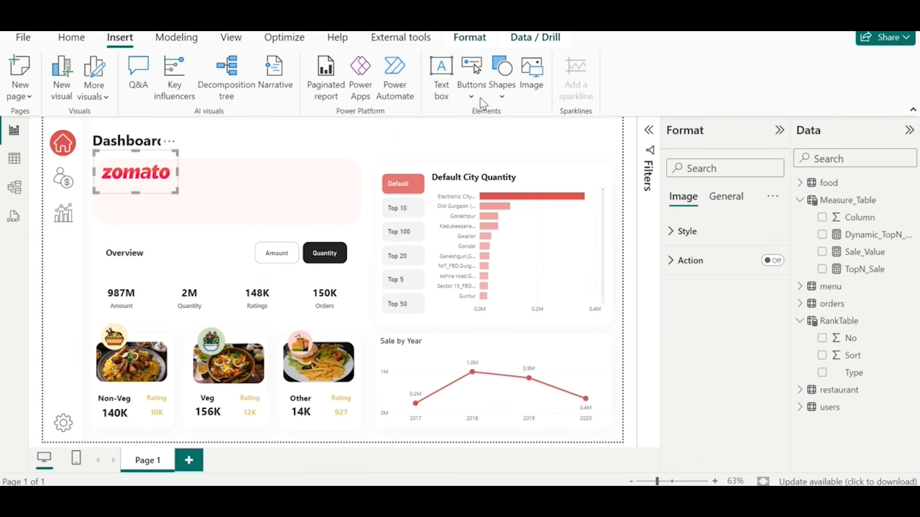
- Insert the delivery scooter and phone illustration from the Images folder, and place it at the right end of the banner
left_click(537, 81)
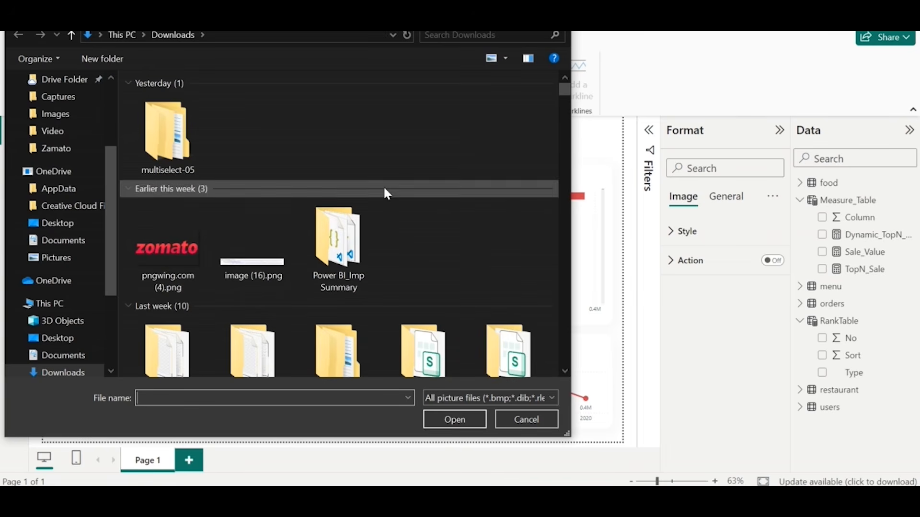
left_click(54, 114)
double_click(265, 136)
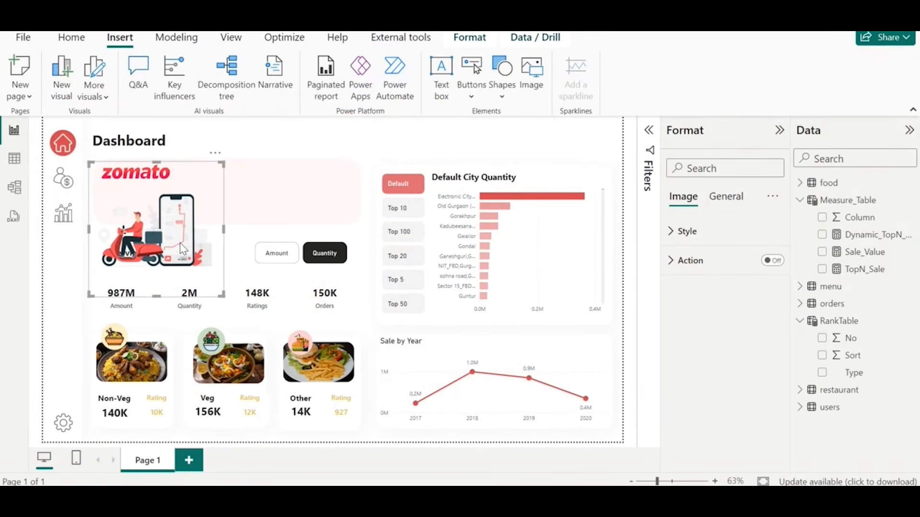
left_click_drag(183, 249, 333, 192)
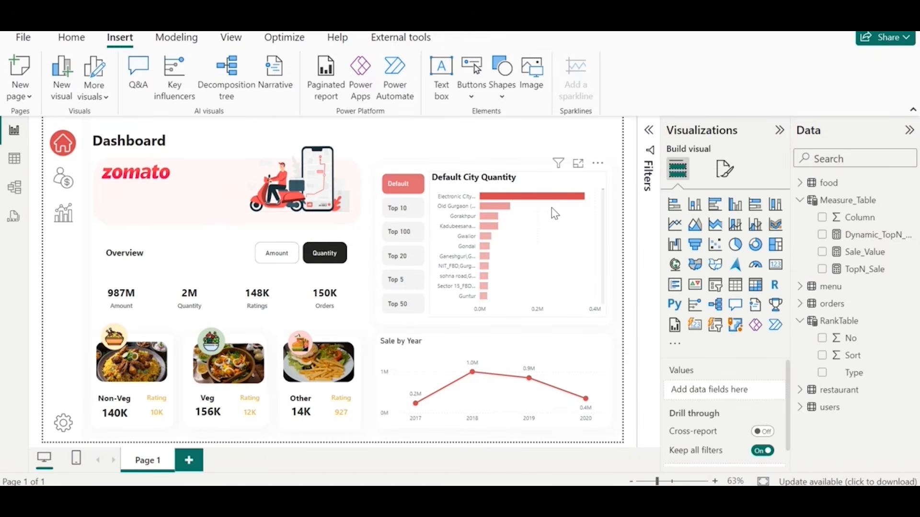
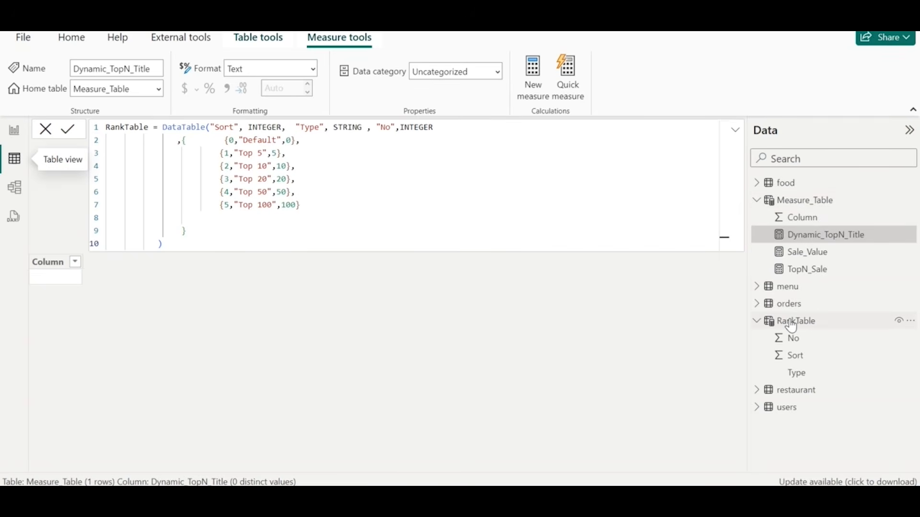
- In the RankTable formula, replace the "Default" type with "All Sale" and commit the change
left_click(784, 327)
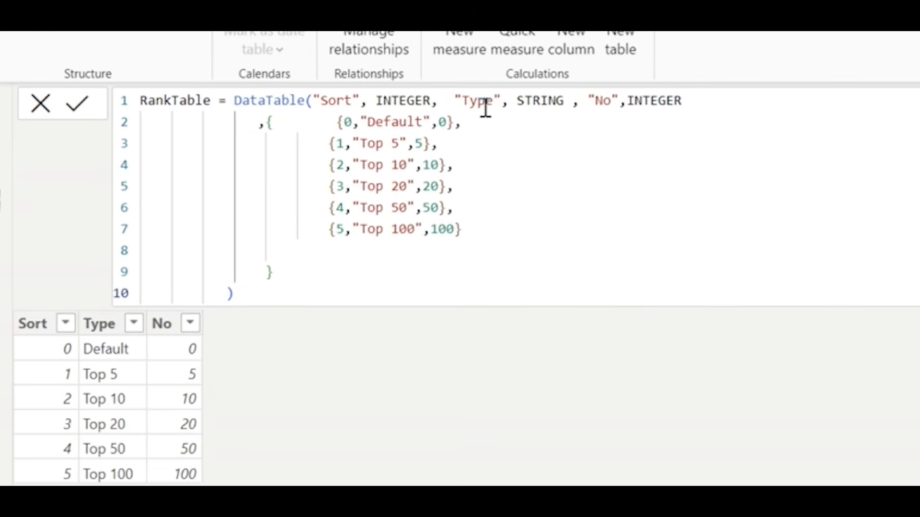
left_click_drag(426, 121, 372, 123)
key("BackSpace")
type("Sho")
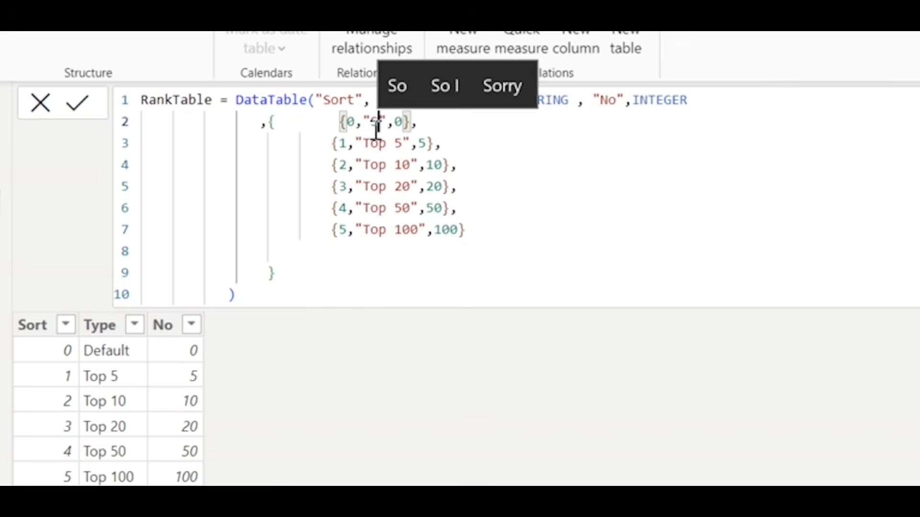
key("BackSpace")
key("BackSpace")
key("BackSpace")
type("All Sa")
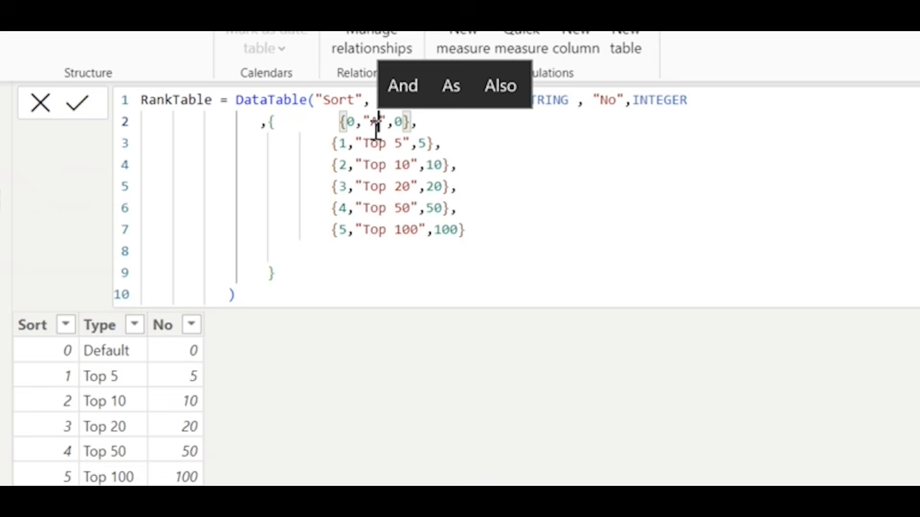
type("le")
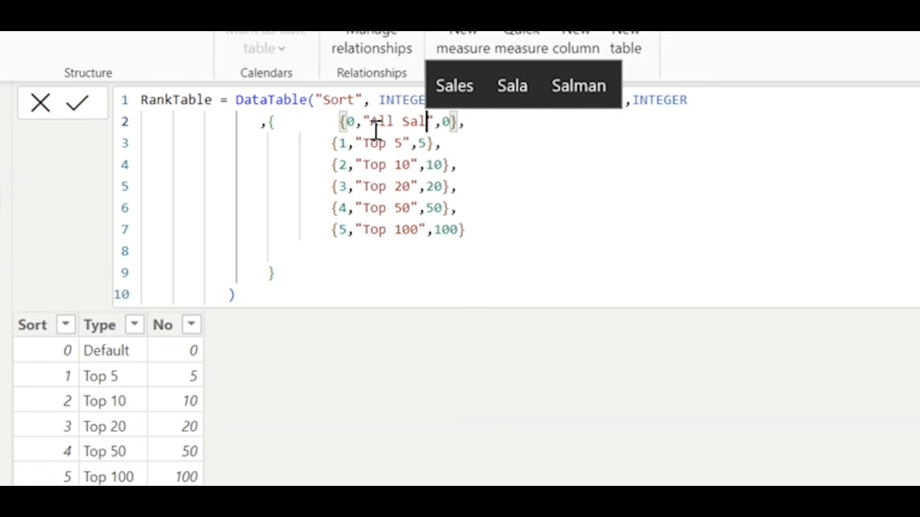
left_click(88, 110)
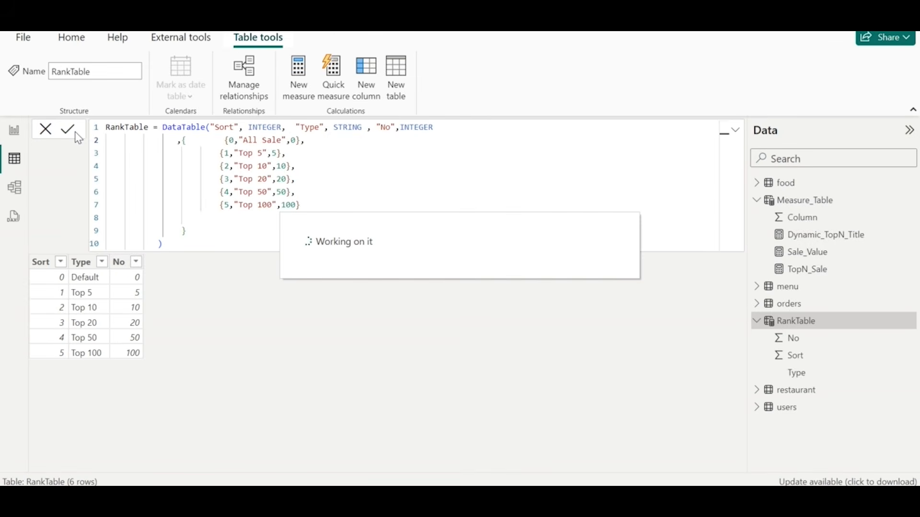
- Return to the report page and select All Sale in the rank slicer beside the city bar chart
left_click(12, 131)
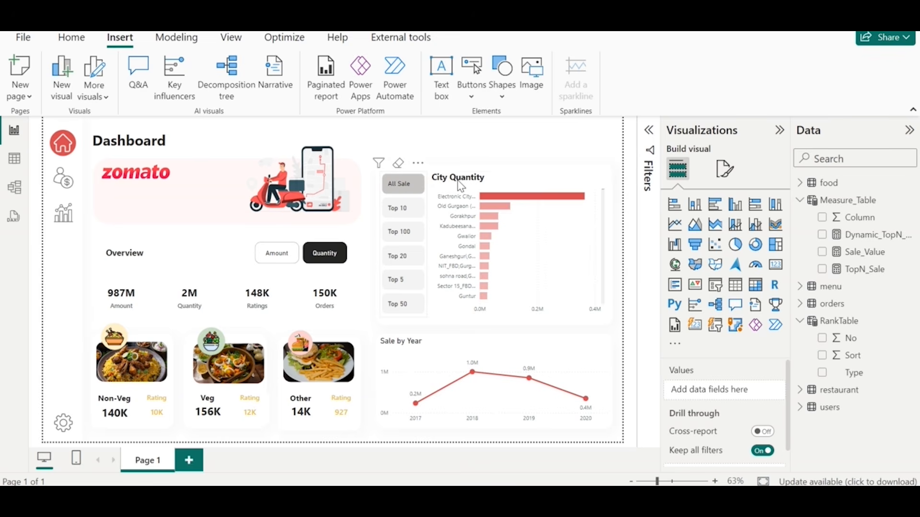
left_click(415, 191)
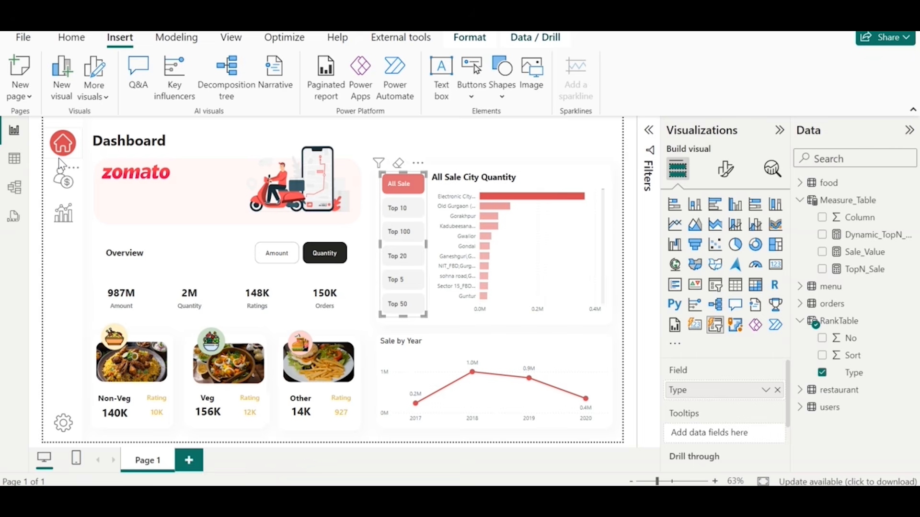
left_click(462, 140)
left_click(800, 303)
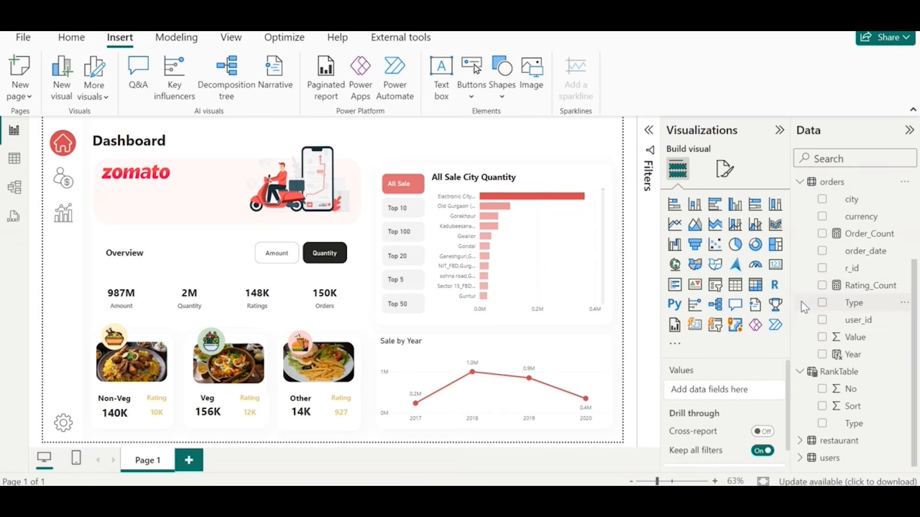
left_click(822, 203)
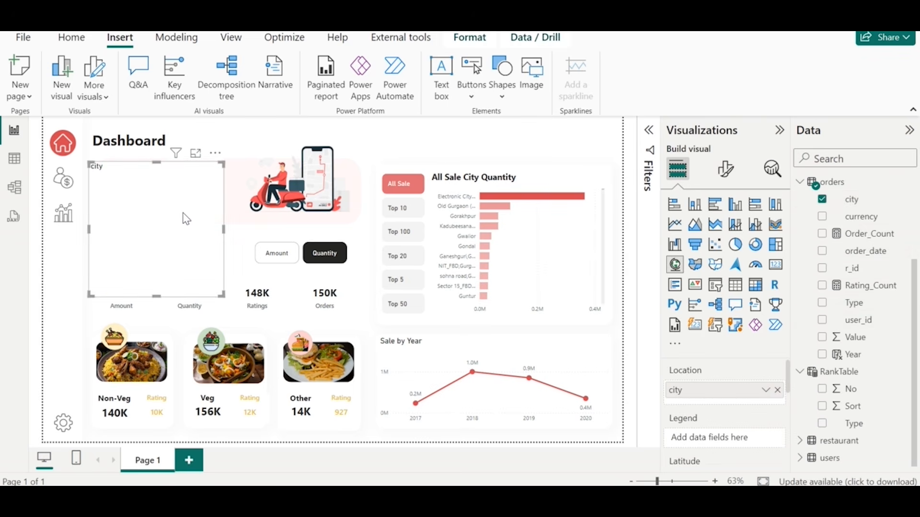
left_click_drag(193, 225, 510, 268)
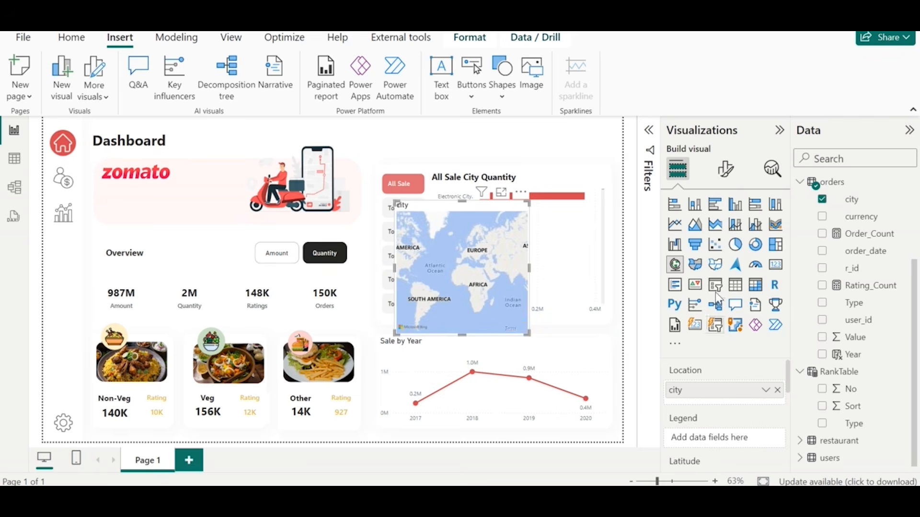
left_click(677, 346)
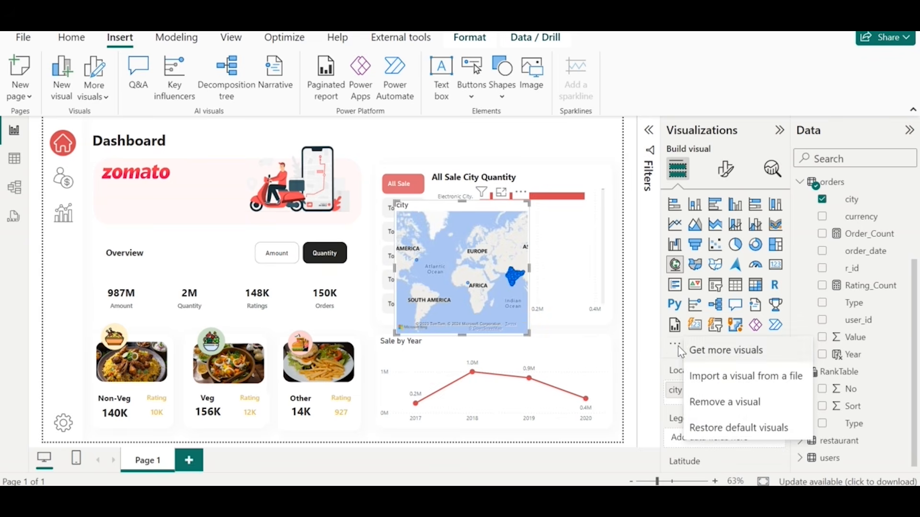
left_click(673, 355)
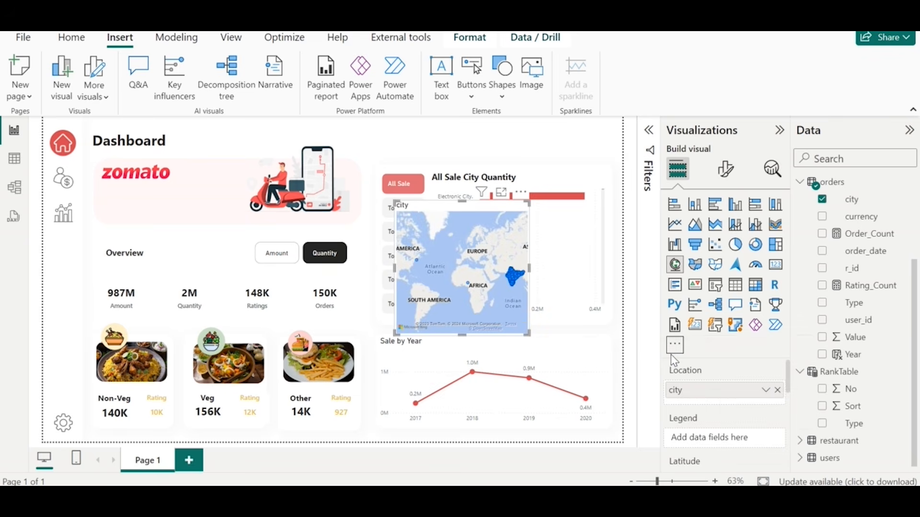
left_click(673, 355)
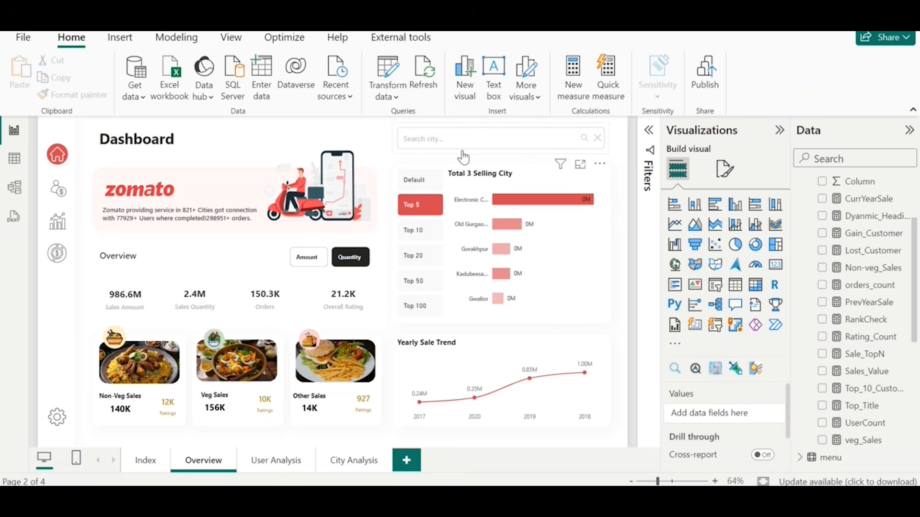
- Check which visual type and field the city search box in the Zamato Dashboard uses, and return to the Raw report
left_click(463, 152)
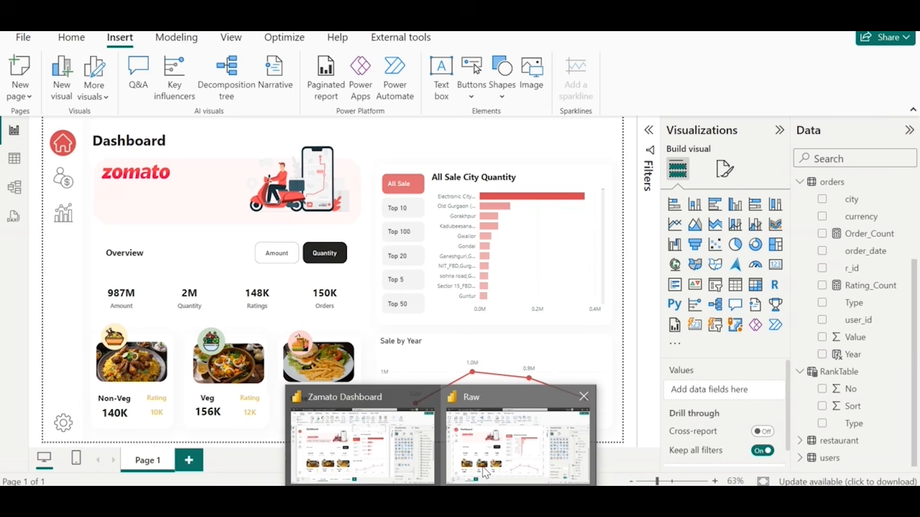
left_click(517, 438)
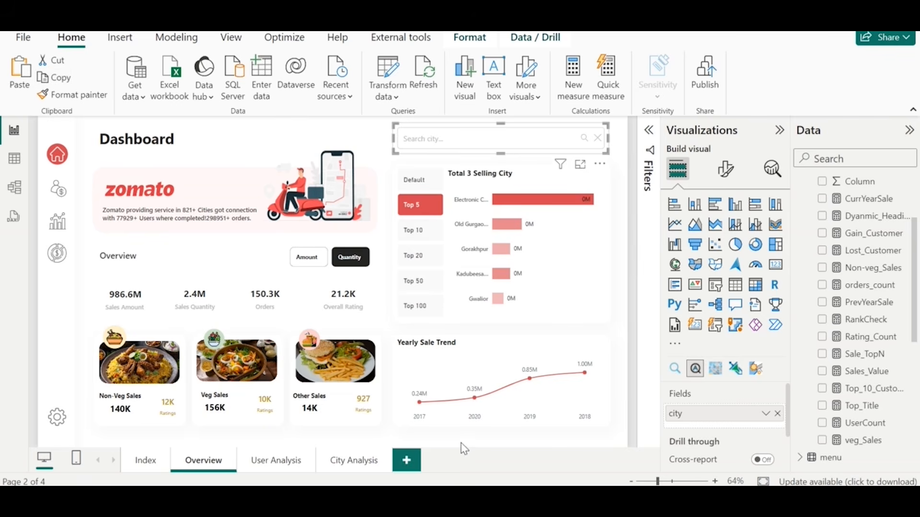
left_click(518, 441)
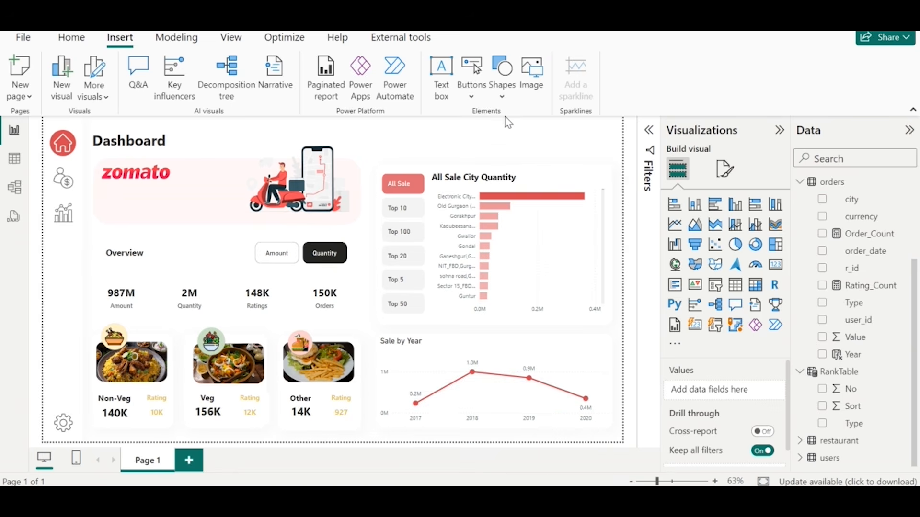
- Try to reuse the search box copied from the Zamato Dashboard by pasting it above the city bar chart
key("ctrl+v")
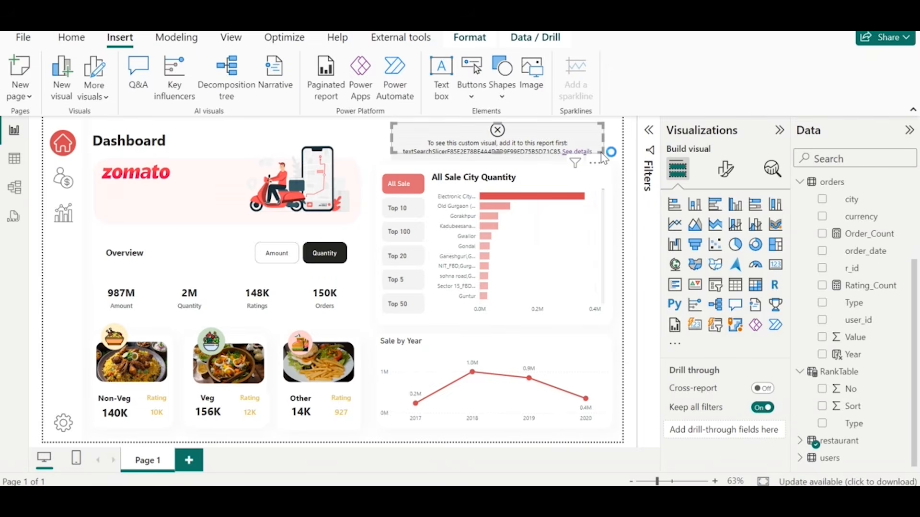
left_click_drag(599, 148, 605, 162)
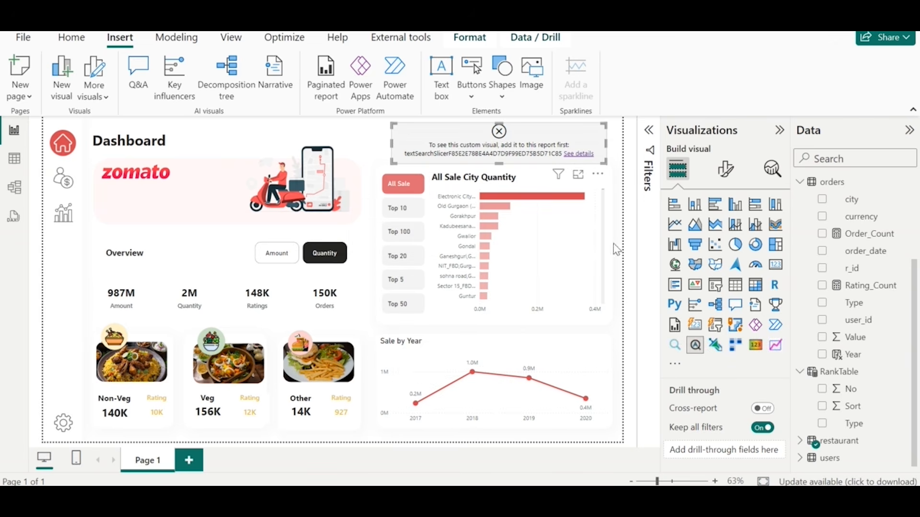
left_click_drag(587, 128, 571, 145)
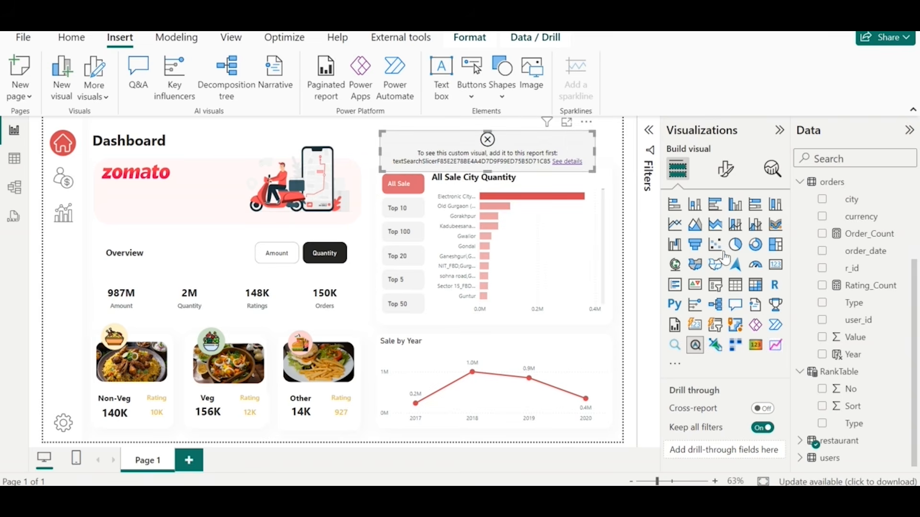
left_click(696, 327)
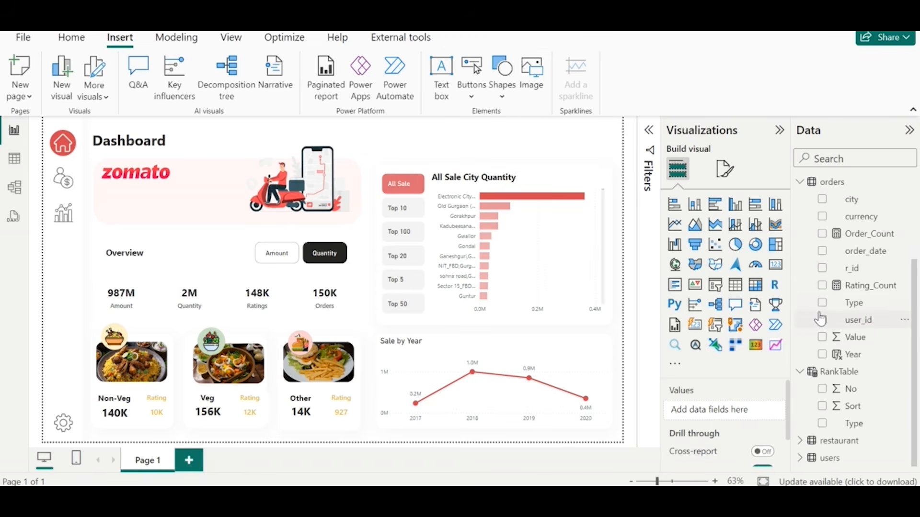
- Add a text search slicer on the city field of the orders table and shrink it to a bar above the city bar chart
left_click(822, 200)
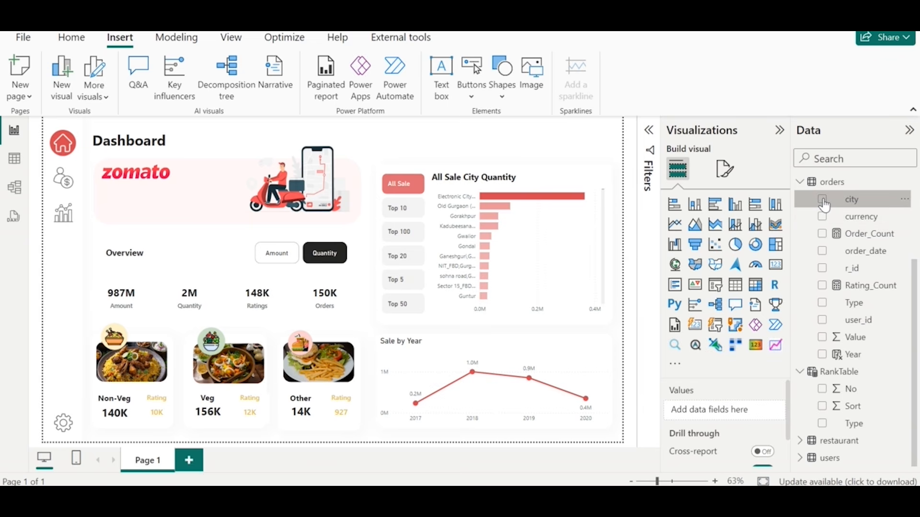
left_click_drag(520, 227, 520, 227)
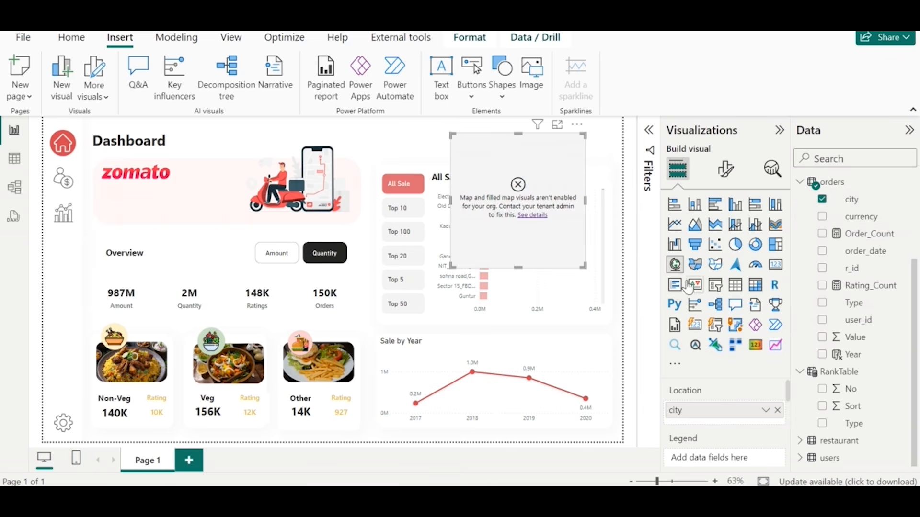
left_click(694, 351)
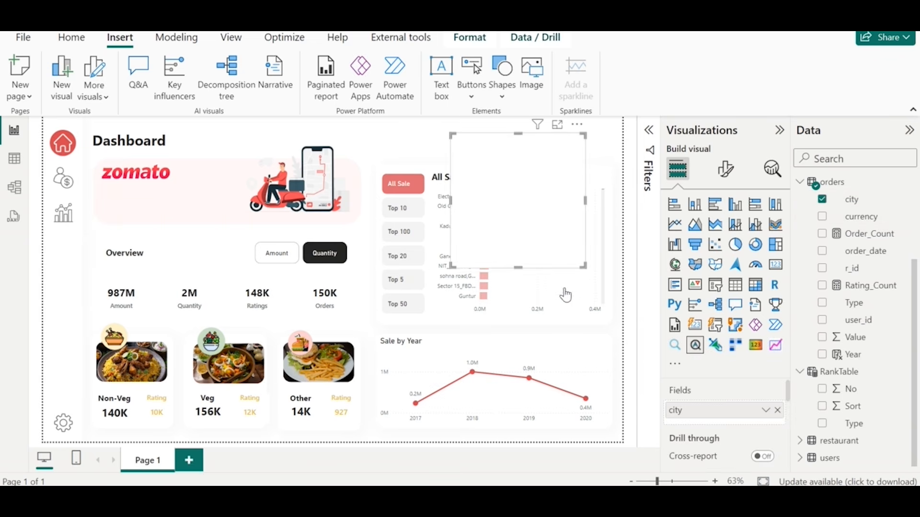
left_click_drag(450, 266, 389, 156)
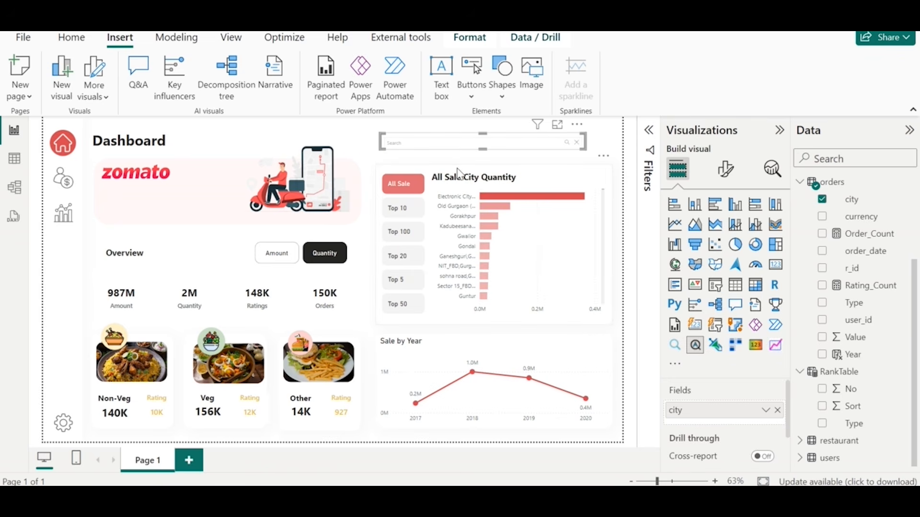
- Select the zomato logo and the pink banner background together and nudge them slightly down
mouse_move(374, 148)
left_mouse_down()
mouse_move(376, 232)
mouse_move(88, 245)
left_mouse_up()
key("Down")
key("Down")
key("Down")
key("Down")
key("Down")
key("Down")
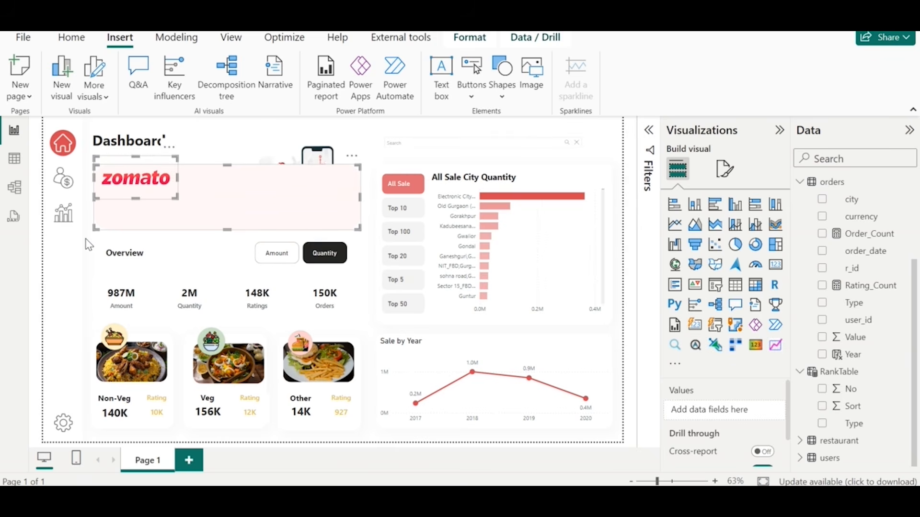
left_click(228, 157)
left_click(263, 139)
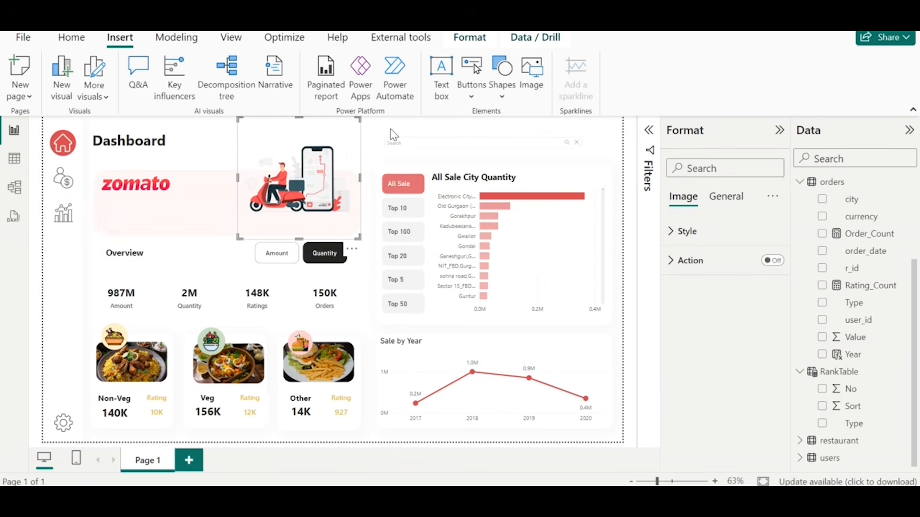
- Enlarge the city search box to about the width of the bar chart card and set its input field padding to 17
left_click(400, 139)
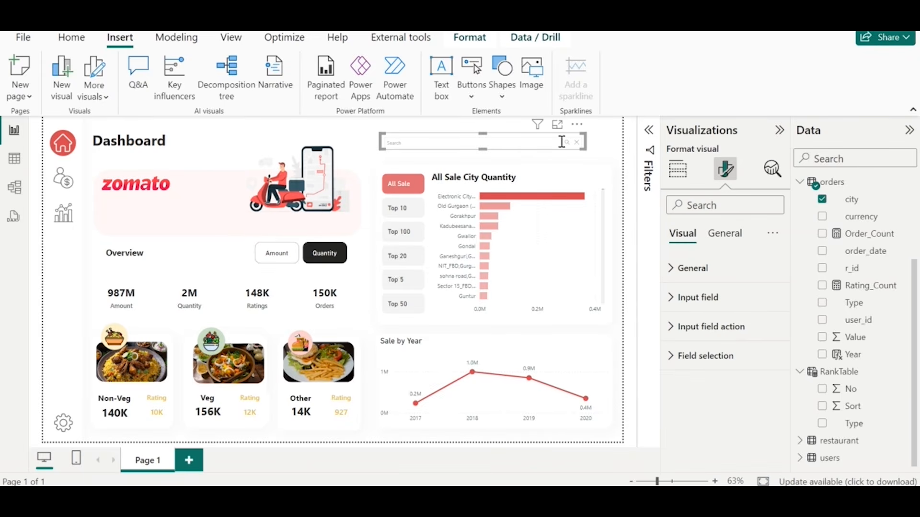
left_click_drag(585, 149, 606, 157)
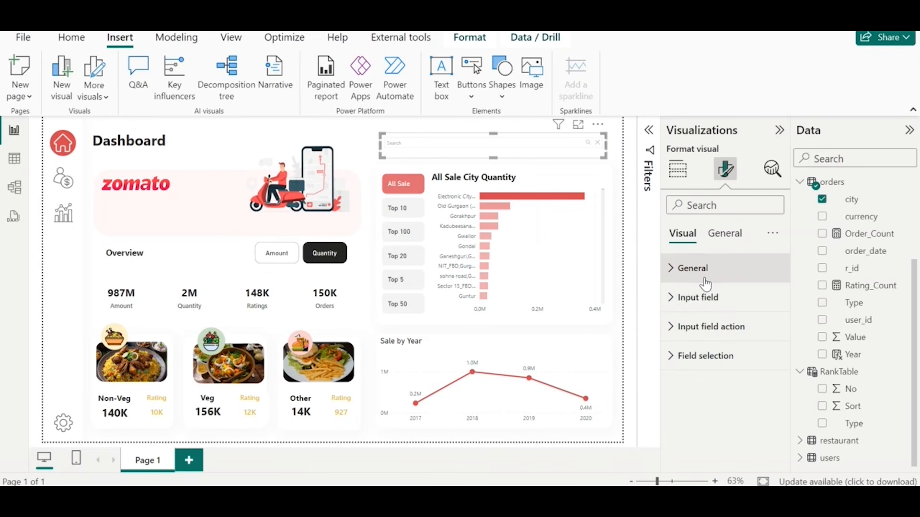
left_click(699, 297)
scroll(716, 372, "down", 1)
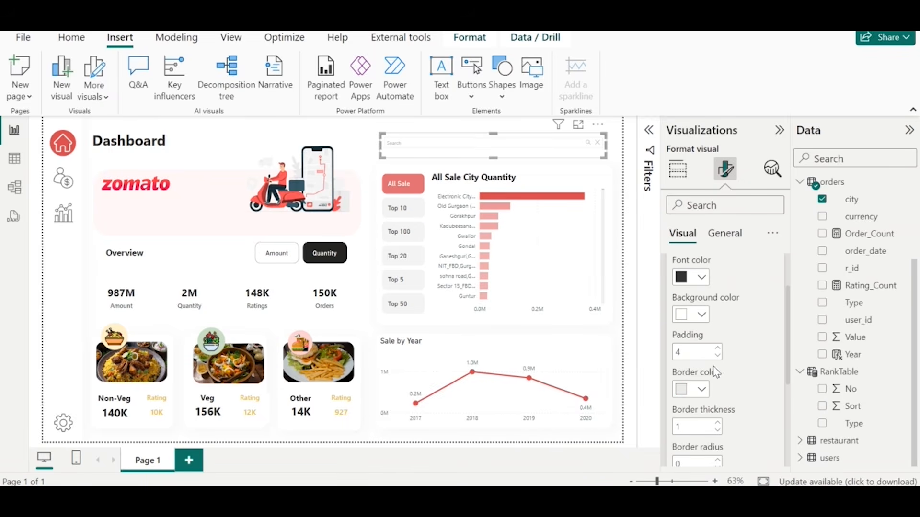
scroll(717, 401, "down", 1)
scroll(716, 398, "down", 1)
scroll(714, 391, "up", 2)
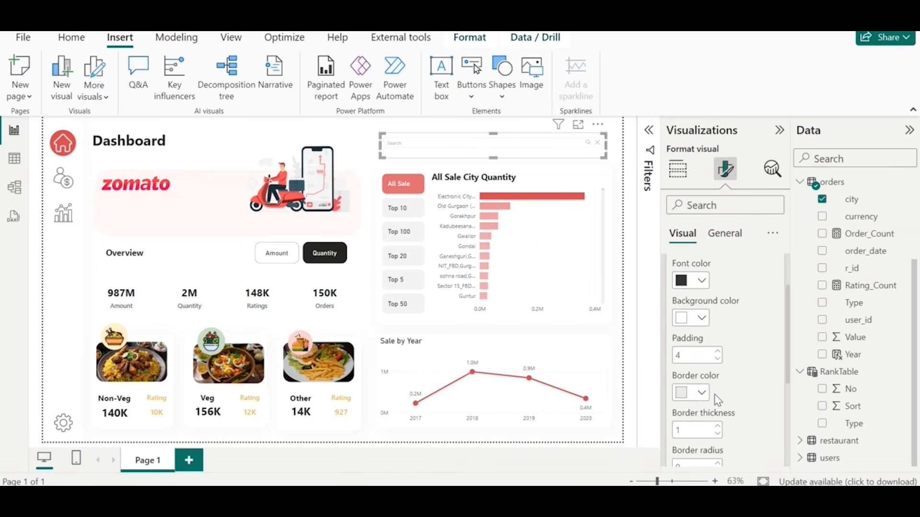
scroll(715, 383, "down", 2)
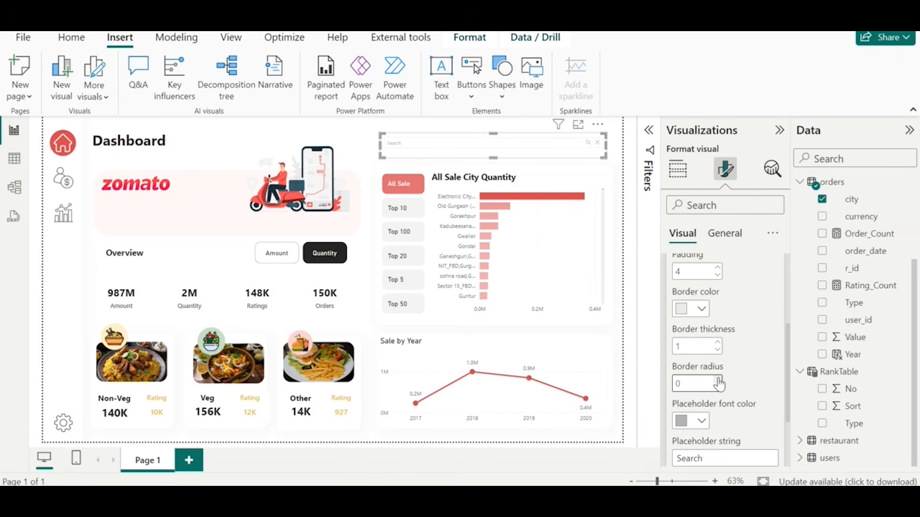
scroll(727, 321, "up", 2)
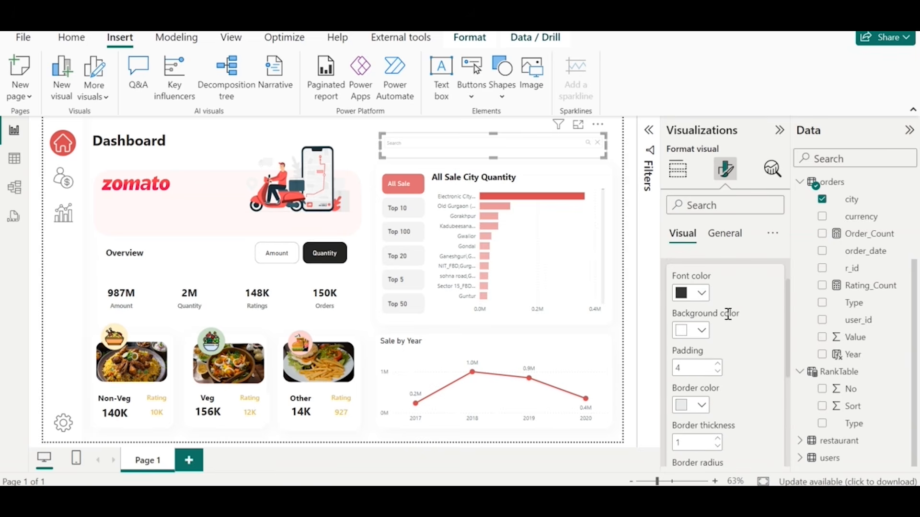
left_click(717, 364)
left_click(717, 363)
left_click(717, 363)
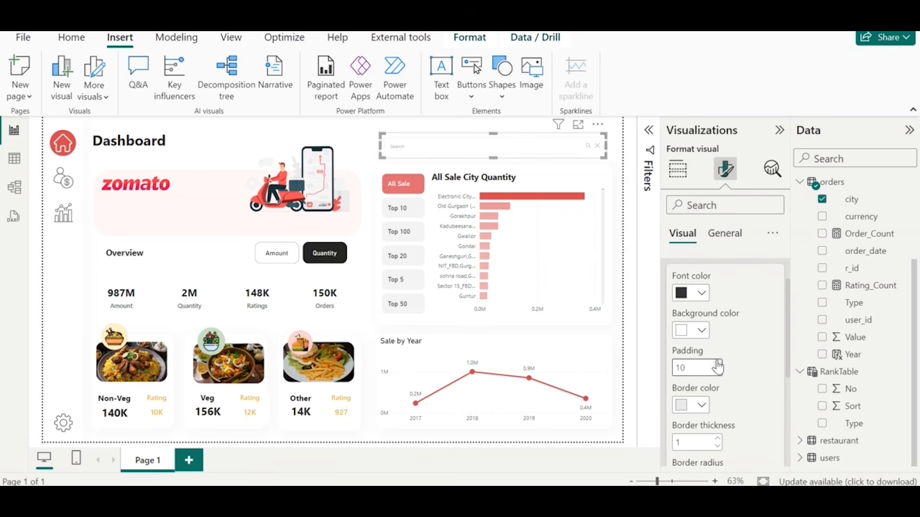
left_click(718, 363)
left_click(717, 363)
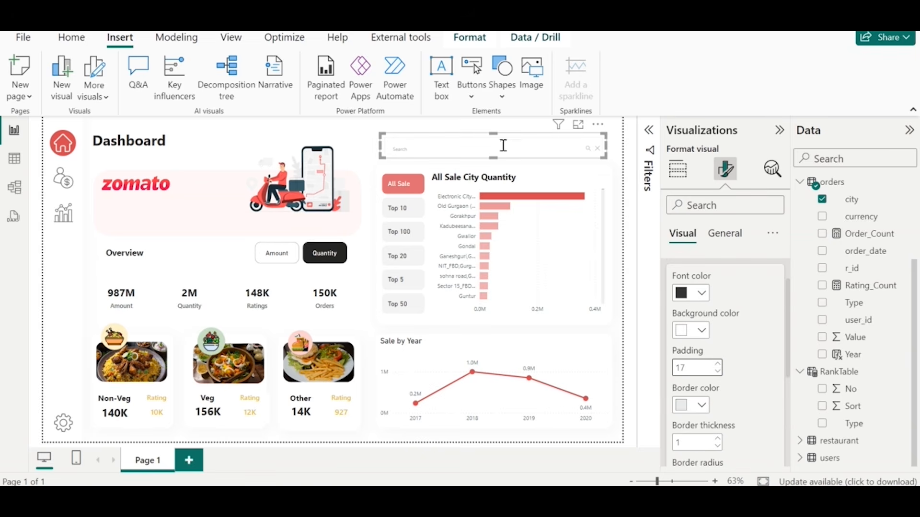
left_click_drag(496, 137, 496, 130)
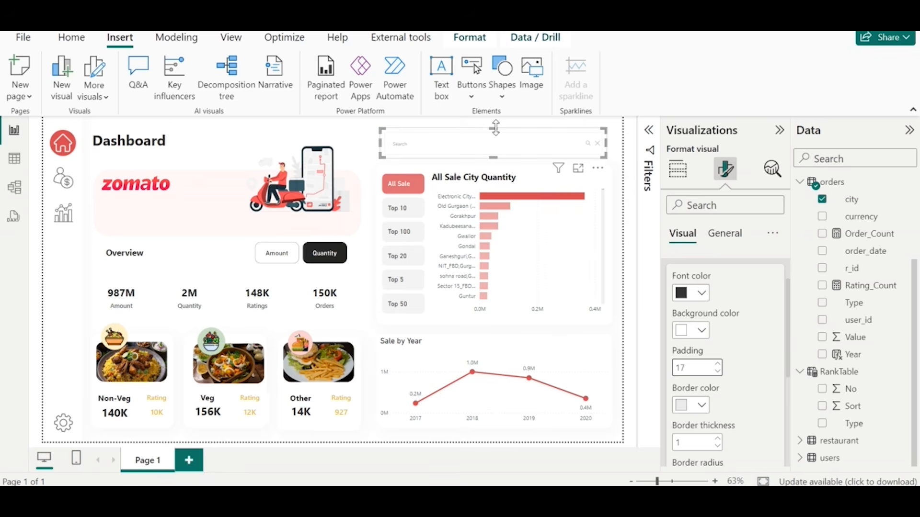
- Test the city search box with the text "new" and clear the search
left_click(462, 143)
type("new")
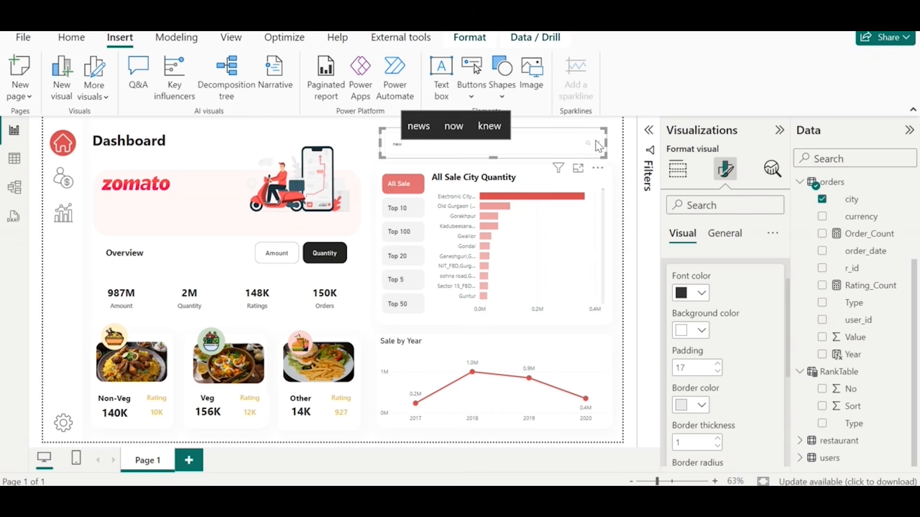
left_click(588, 142)
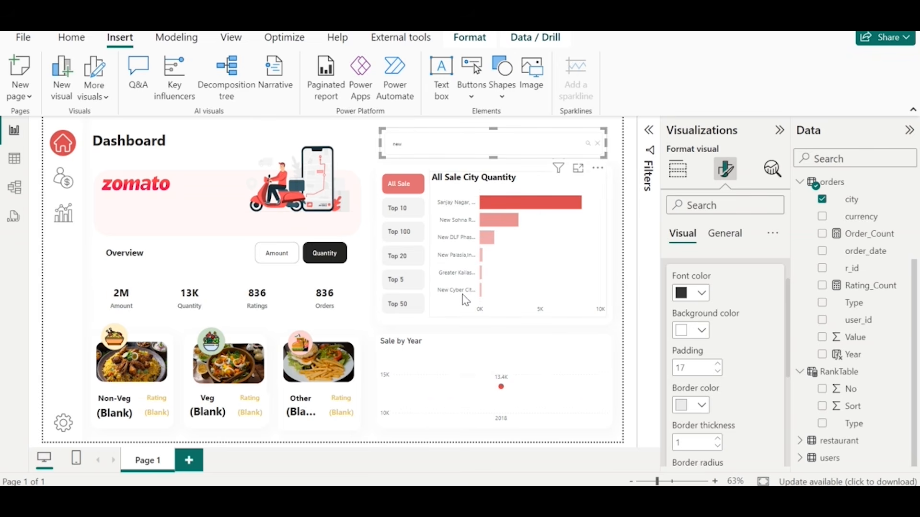
left_click(598, 144)
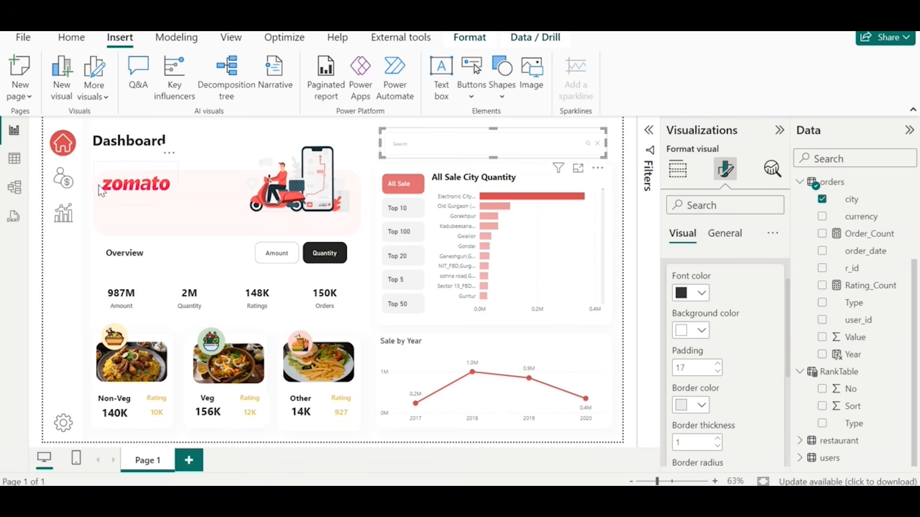
- Reduce the delivery scooter illustration and reposition it at the right end of the banner, keeping its scaling at Fit
left_click(291, 192)
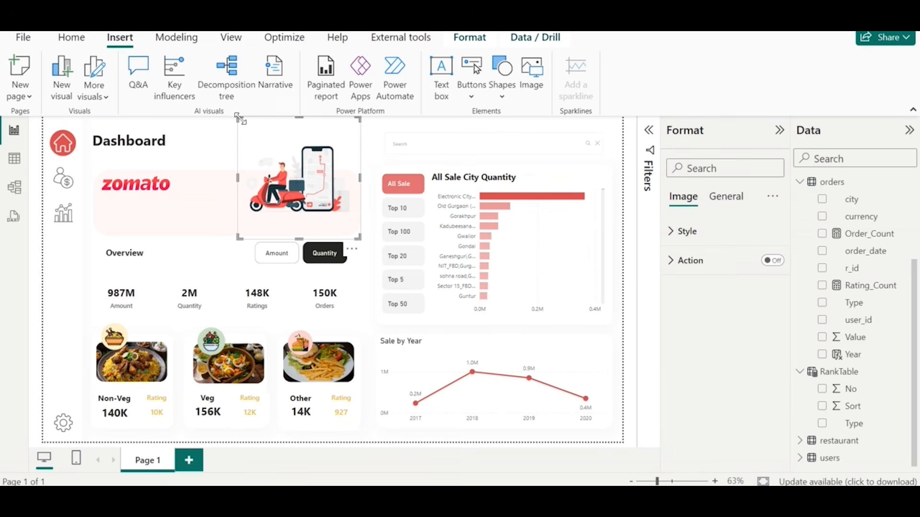
left_click_drag(238, 116, 255, 130)
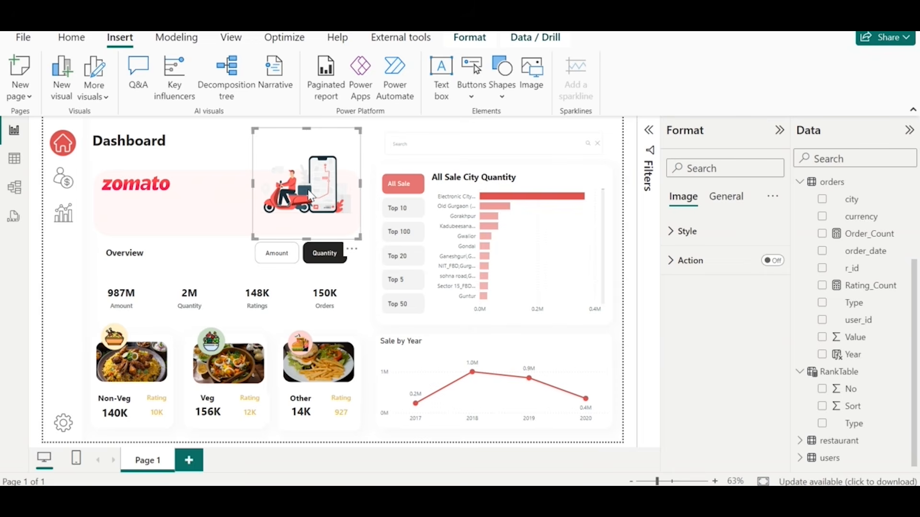
left_click(688, 232)
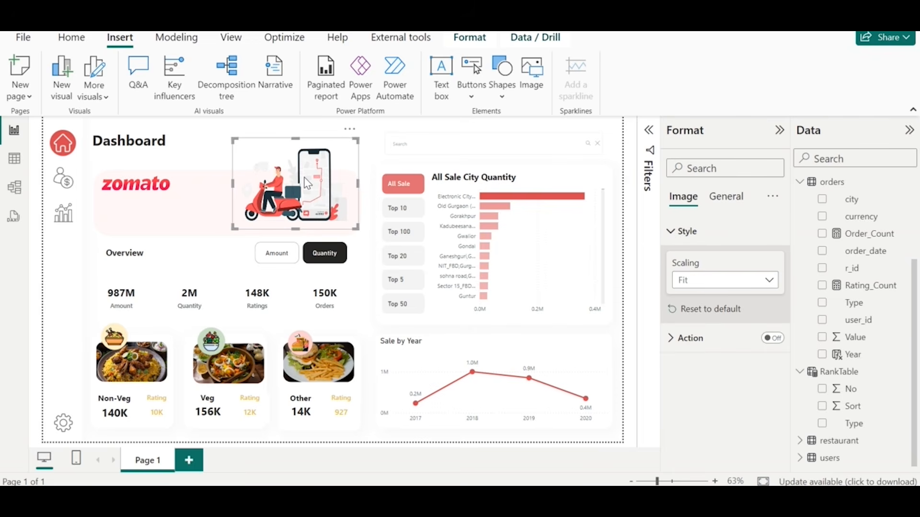
left_click(257, 134)
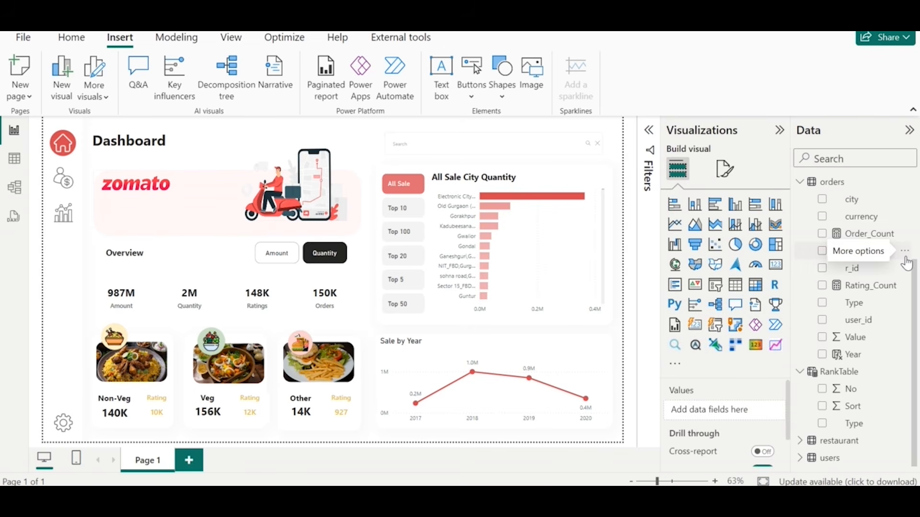
- Look through the existing measures in the orders table and Measure_Table, and add a new measure to Measure_Table
scroll(906, 261, "up", 3)
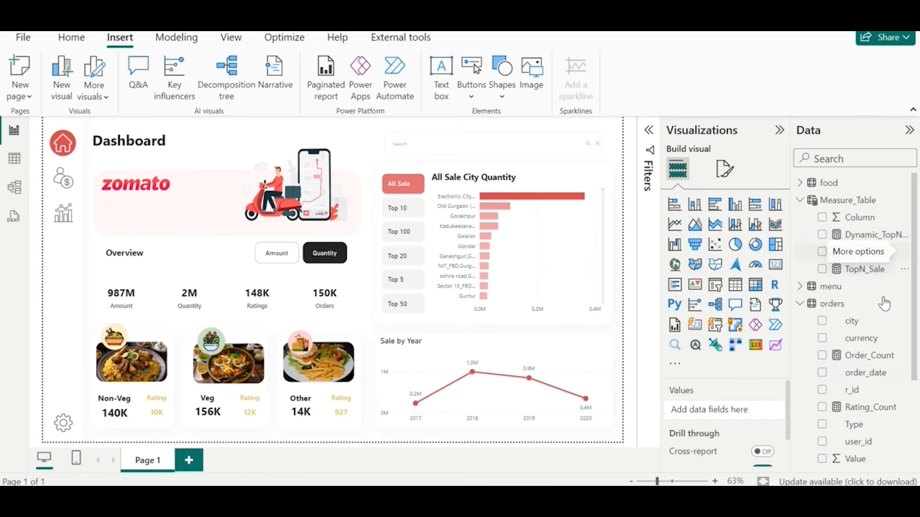
scroll(886, 300, "down", 2)
scroll(857, 357, "up", 1)
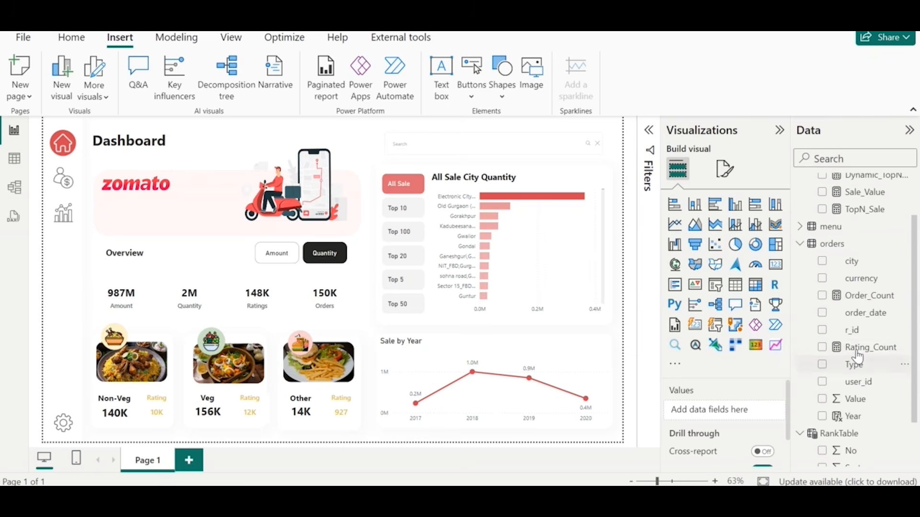
left_click(875, 294)
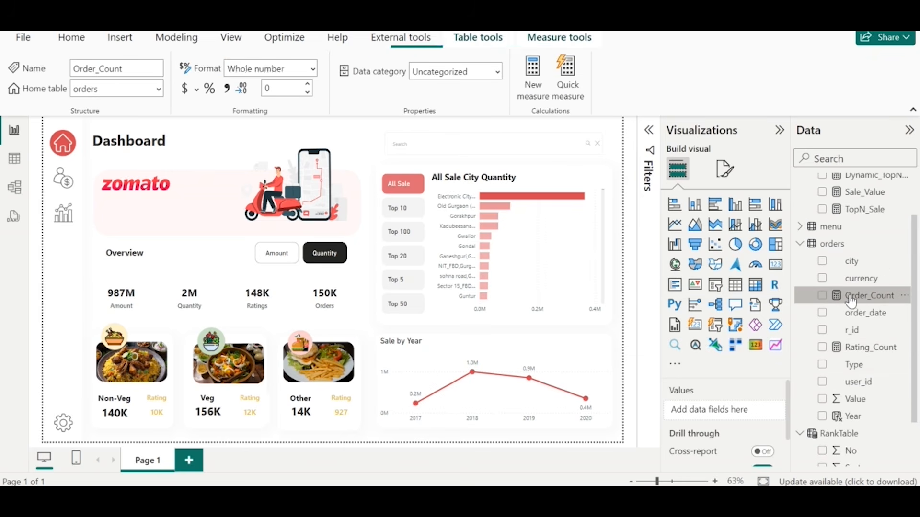
scroll(870, 363, "up", 3)
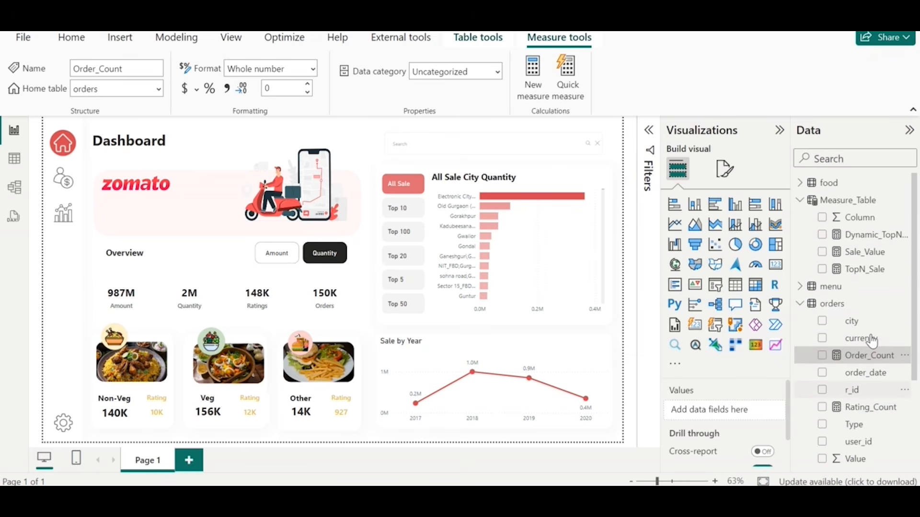
left_click(836, 236)
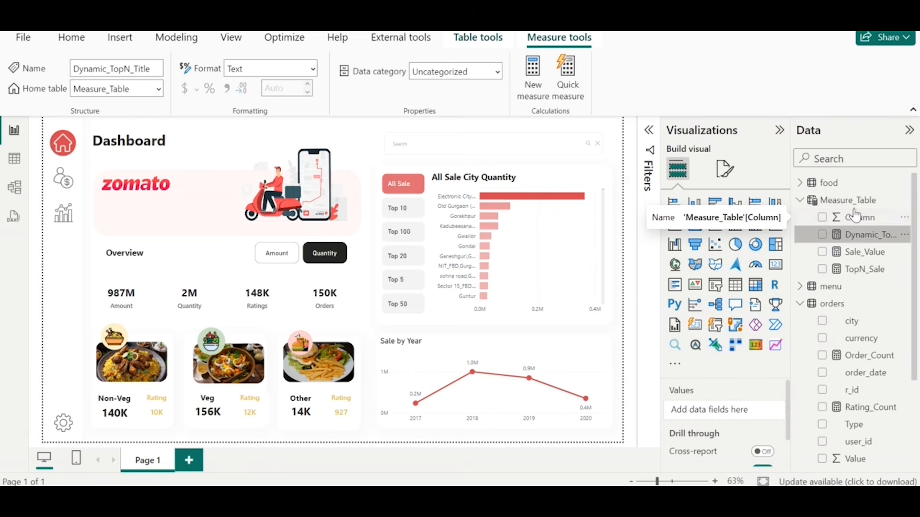
right_click(811, 200)
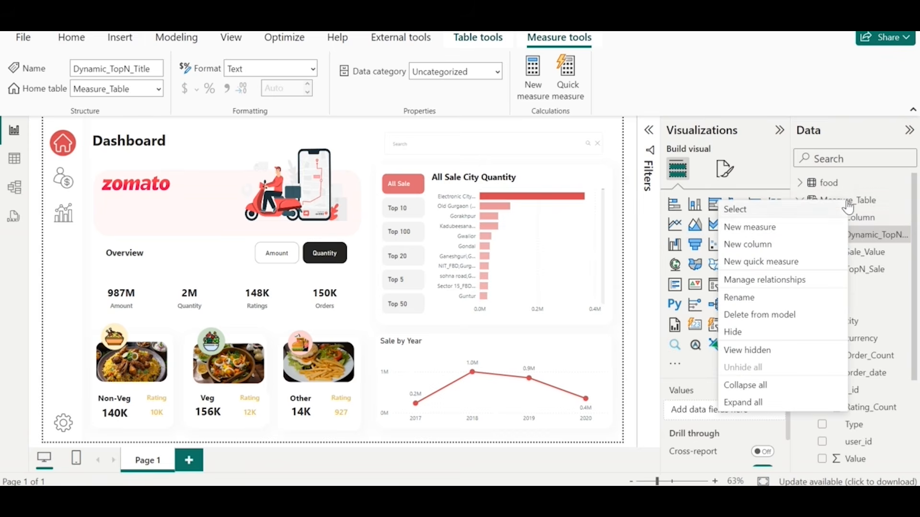
left_click(773, 229)
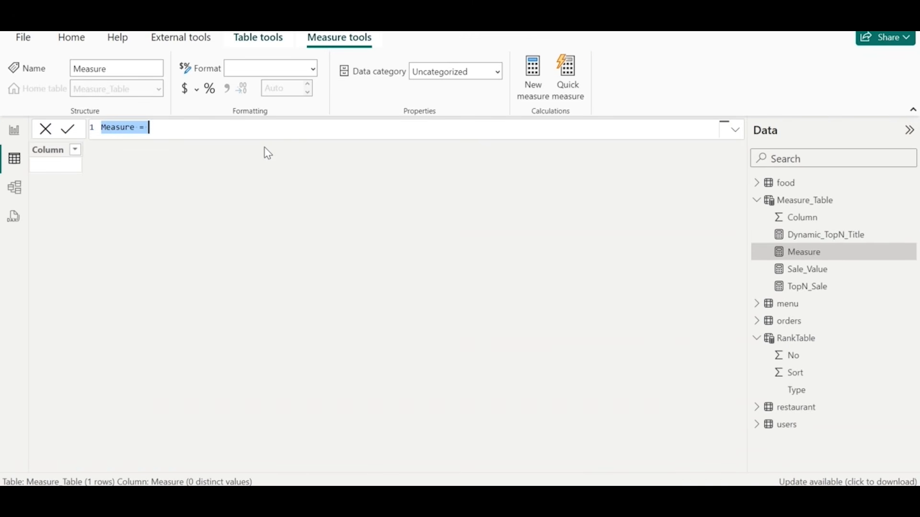
- Define the measure as Dyanmic_subHeading = "Zomato providing services in "&COUNT(orders[city])&" and connected with "&DISTINCTCOUNT(users[user_id])&" where got"&COUNT(orders[user_id])&" Orders."
key("BackSpace")
type("Dya")
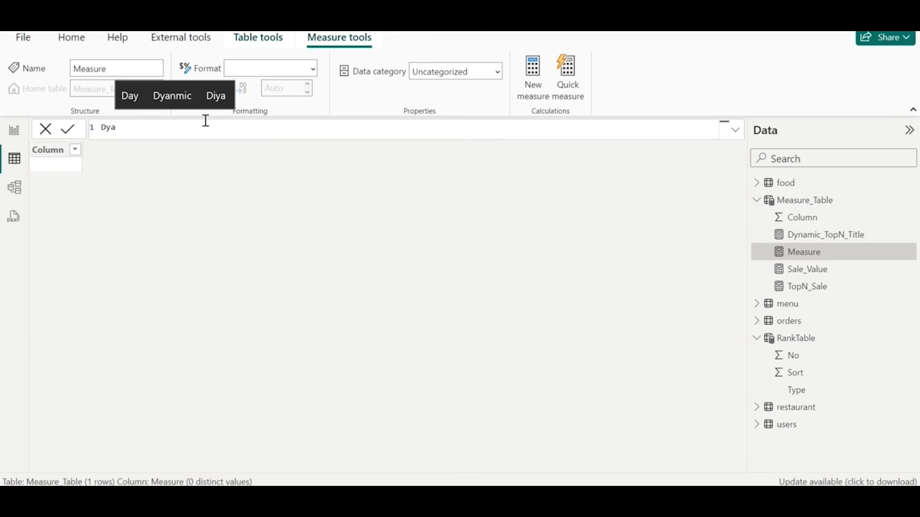
left_click(153, 92)
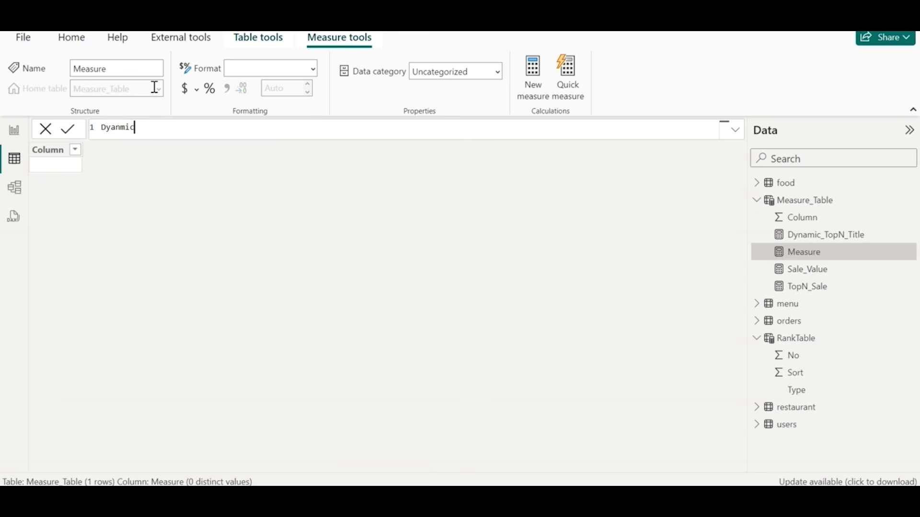
type("Sub")
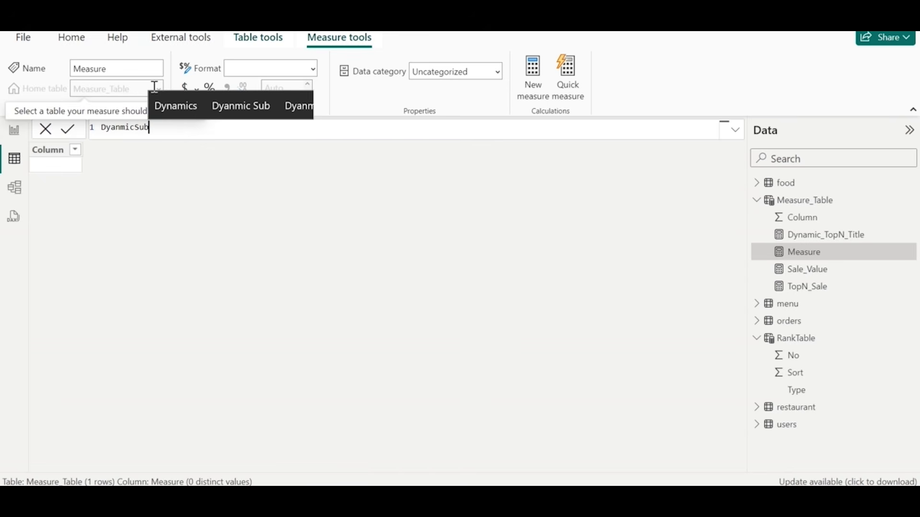
key("Left")
key("Left")
key("BackSpace")
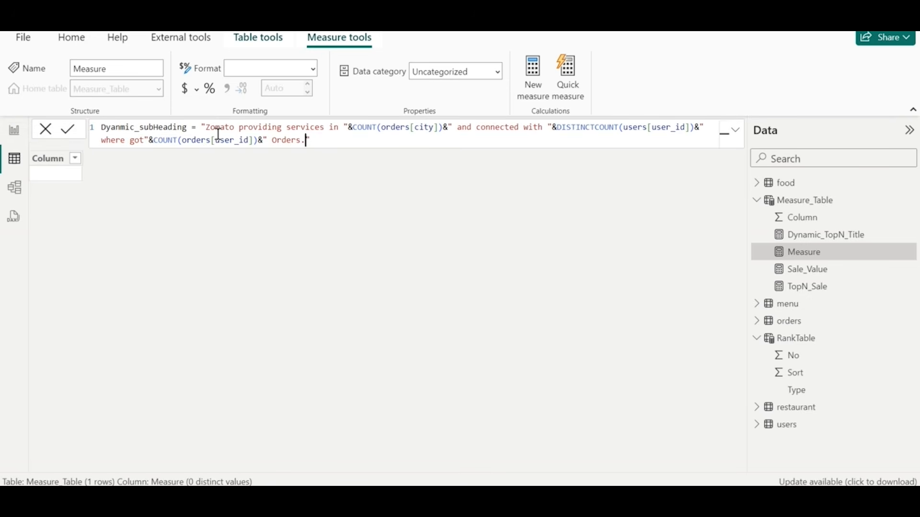
- Review the city count, distinct user count and order count expressions in the subheading formula
left_click_drag(206, 129, 450, 127)
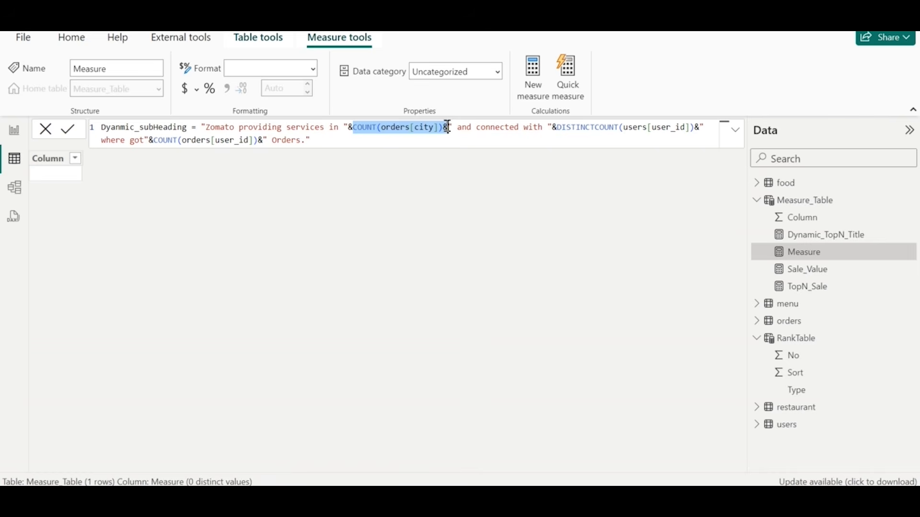
left_click_drag(448, 126, 674, 128)
left_click(572, 130)
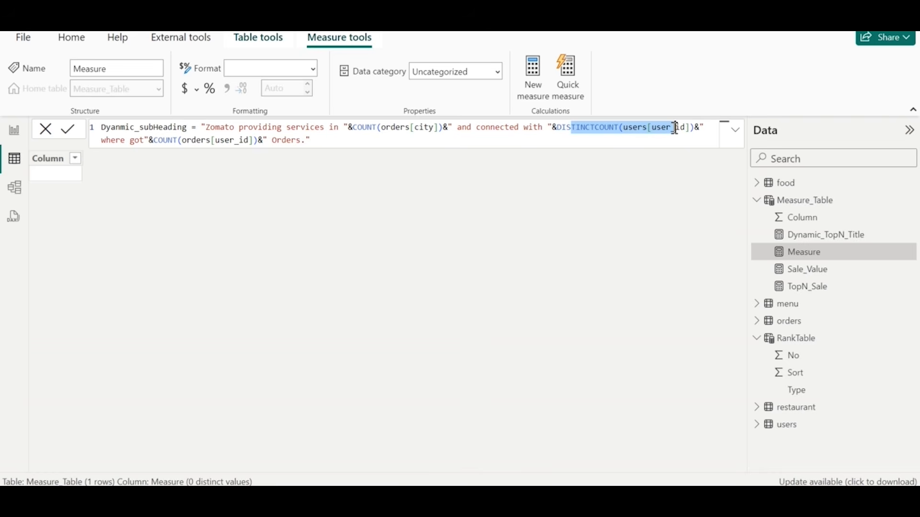
left_click(200, 141)
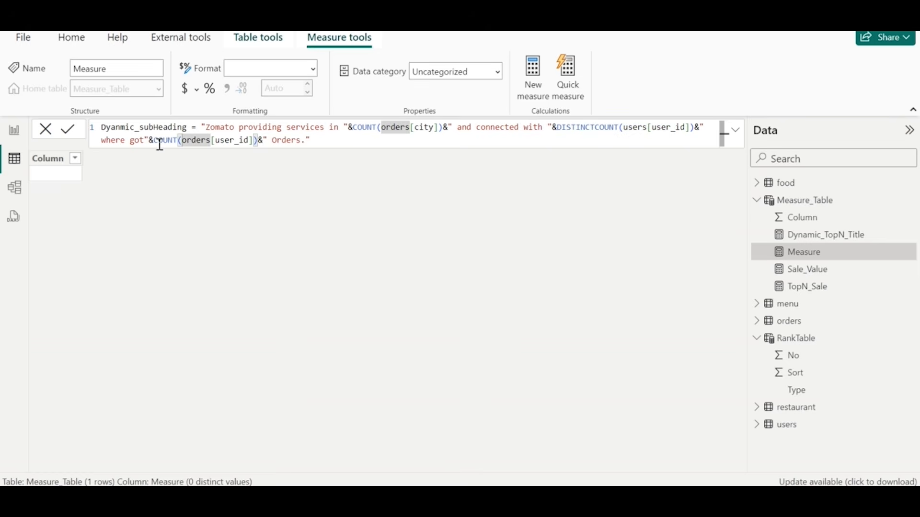
left_click_drag(154, 141, 260, 140)
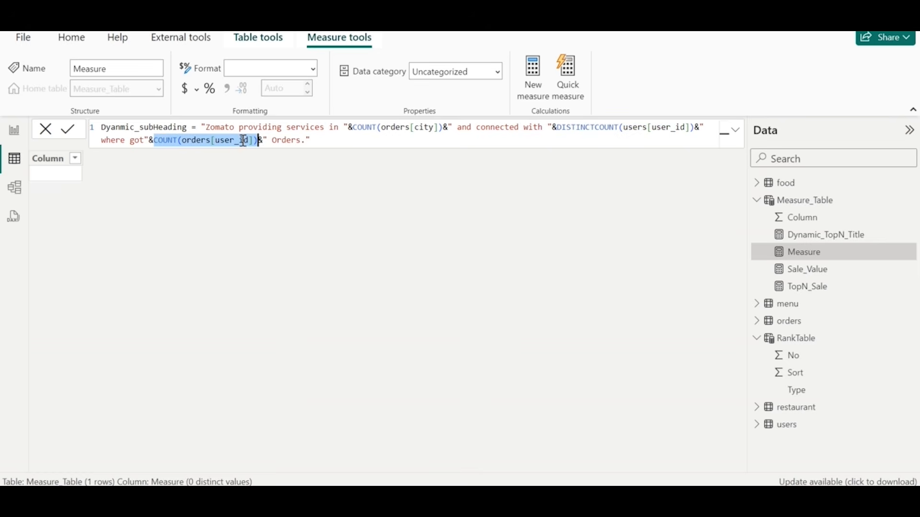
left_click(178, 141)
key("shift+End")
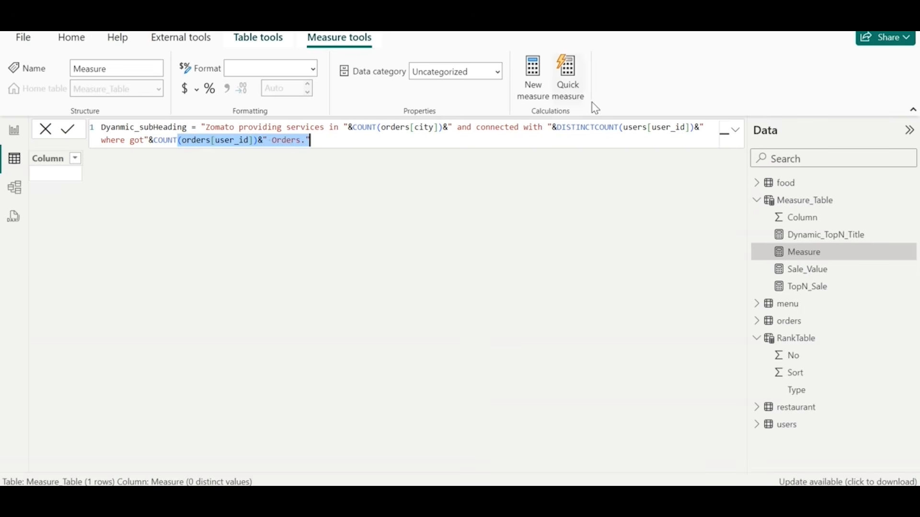
left_click_drag(619, 128, 696, 130)
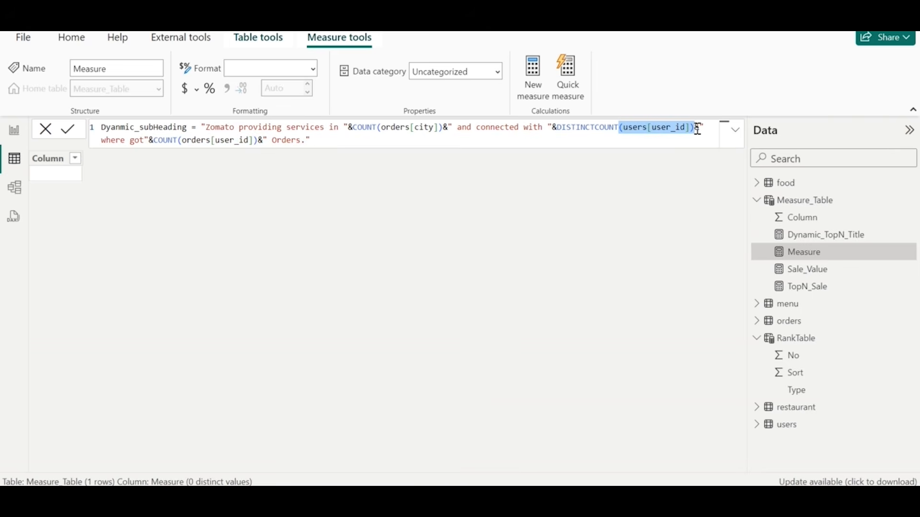
- Commit the Dyanmic_subHeading measure and return to the report page
left_click(71, 134)
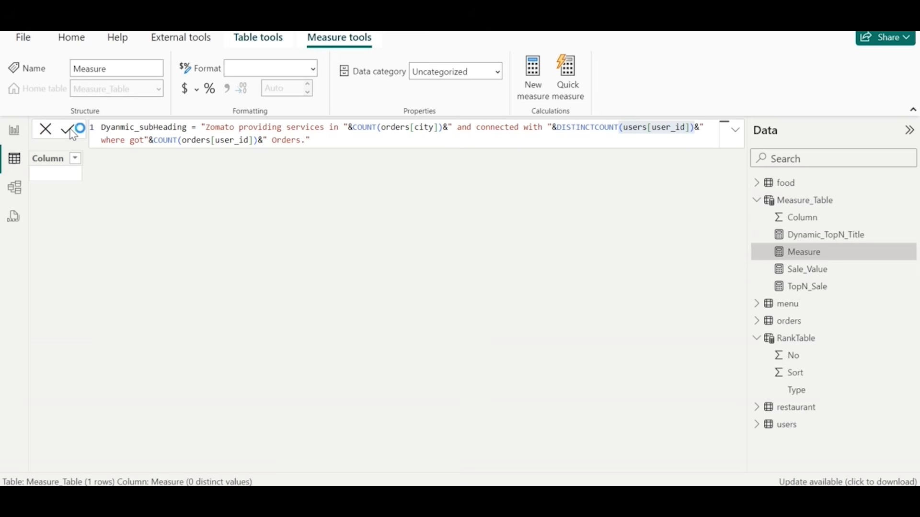
left_click(70, 131)
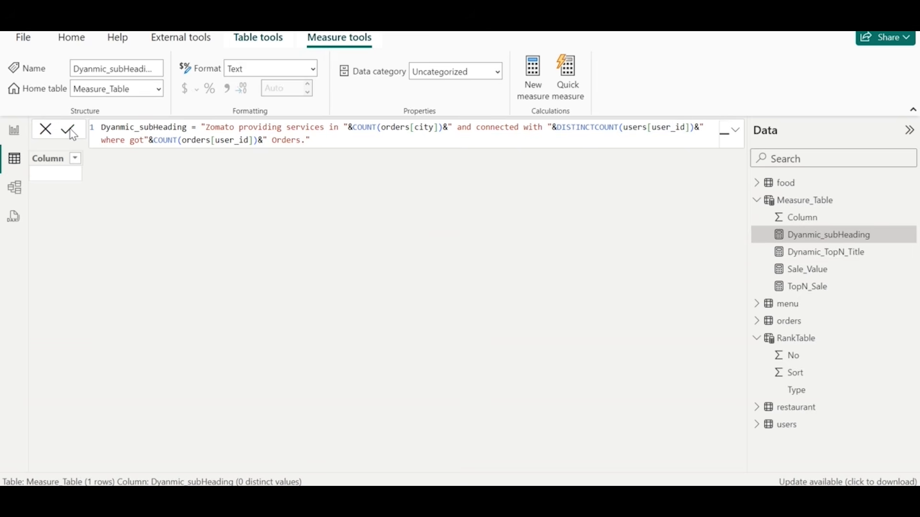
left_click(14, 131)
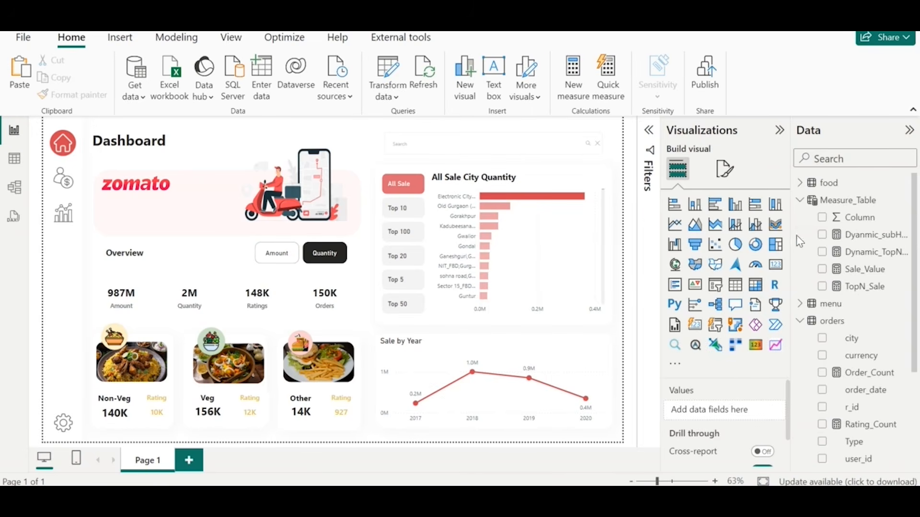
- Add a card visual showing Dyanmic_subHeading and stretch it into a wide, low box beneath the banner
left_click(822, 236)
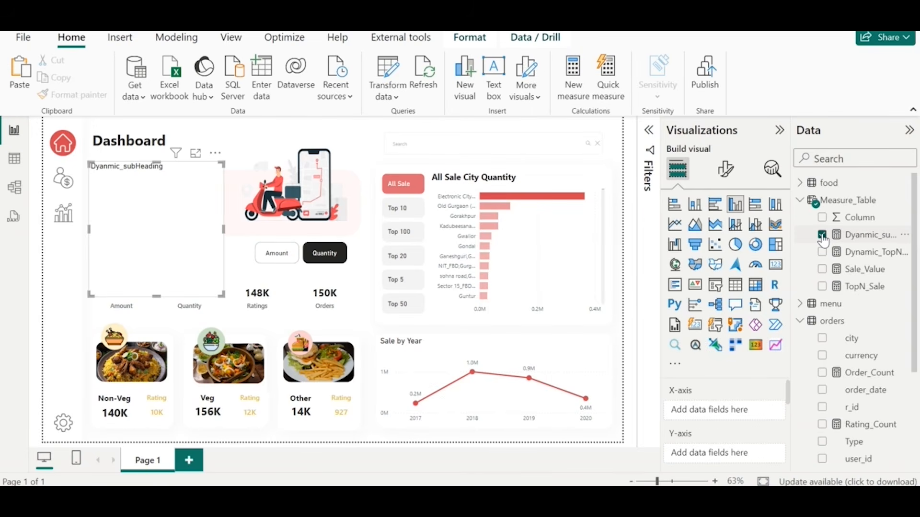
left_click(776, 264)
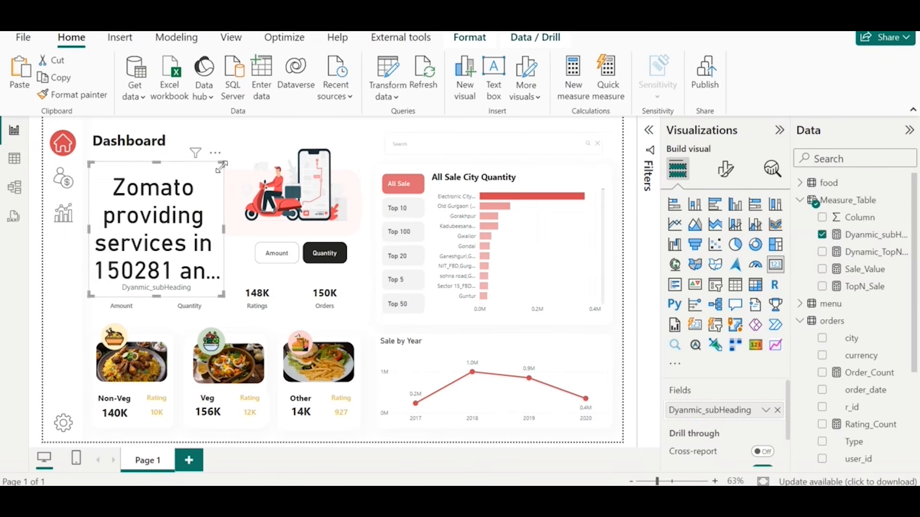
left_click_drag(224, 166, 499, 229)
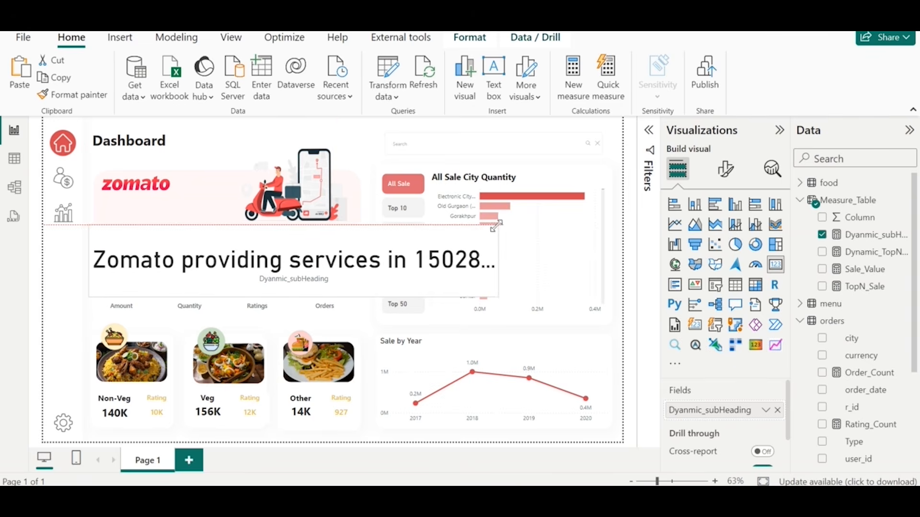
- Set the subheading card's callout value font size to 13
left_click(726, 168)
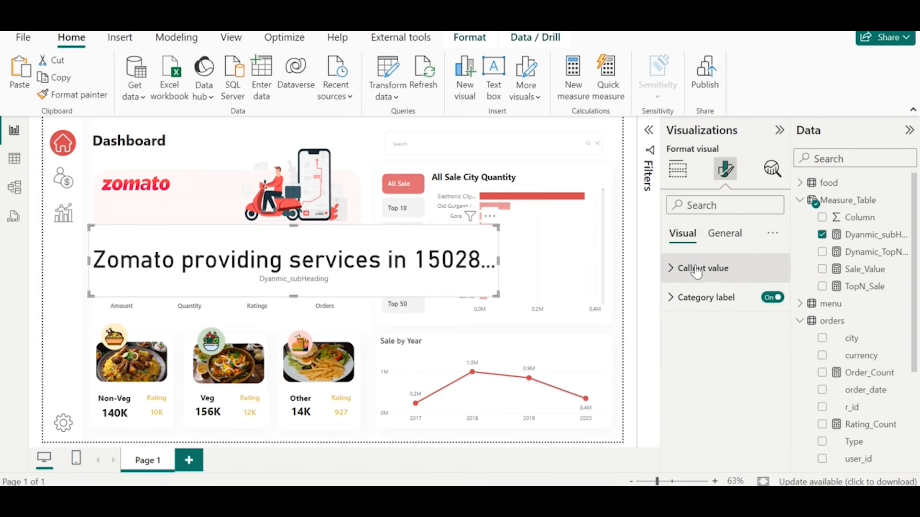
left_click(696, 272)
left_click(755, 317)
double_click(755, 318)
type("2")
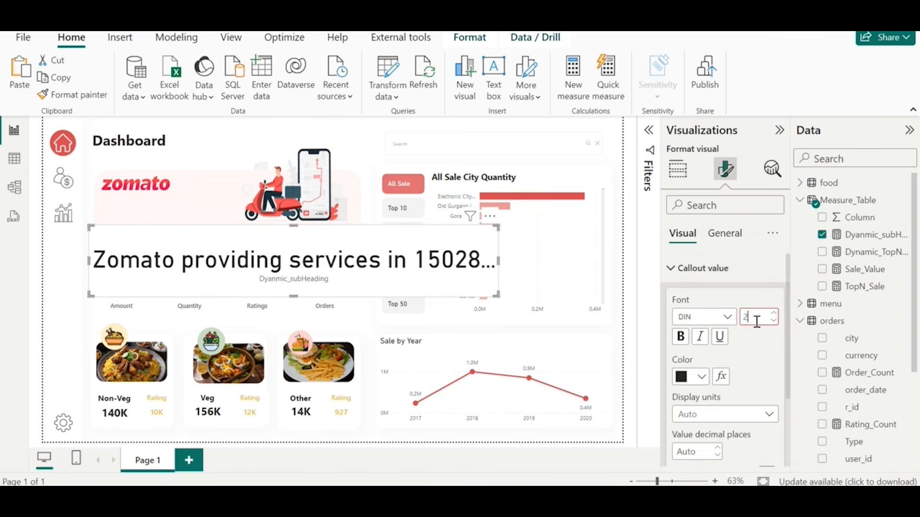
type("0")
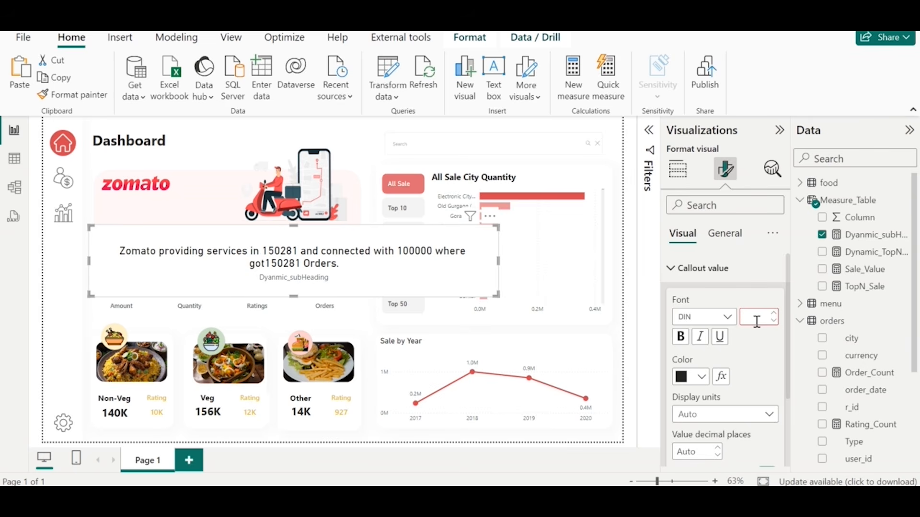
type("13")
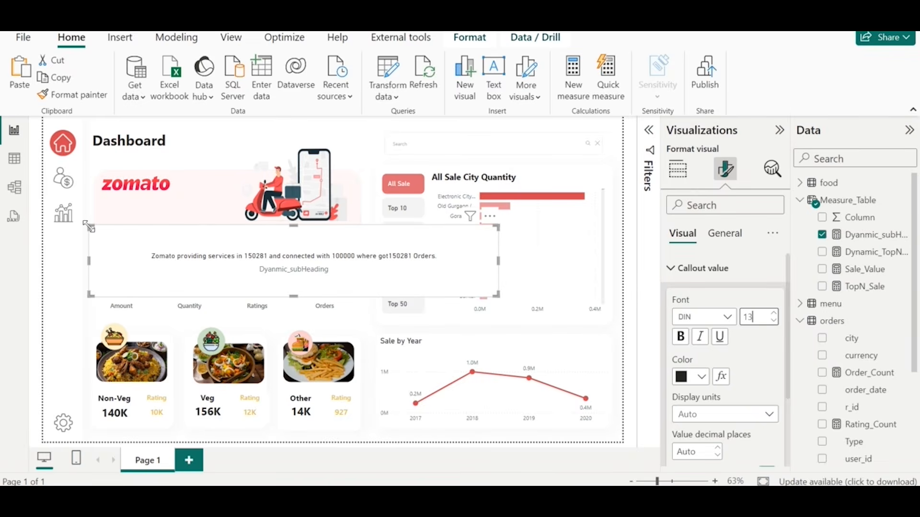
- Shrink the subheading card to about half its width and set its callout value font to Segoe UI Semibold
left_click_drag(89, 226, 297, 247)
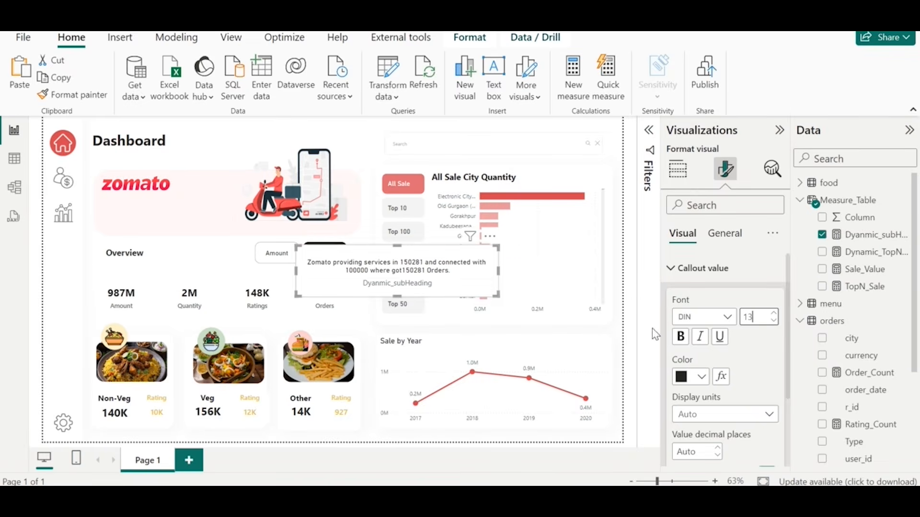
scroll(728, 325, "down", 2)
scroll(728, 326, "up", 2)
left_click(728, 317)
scroll(714, 201, "down", 5)
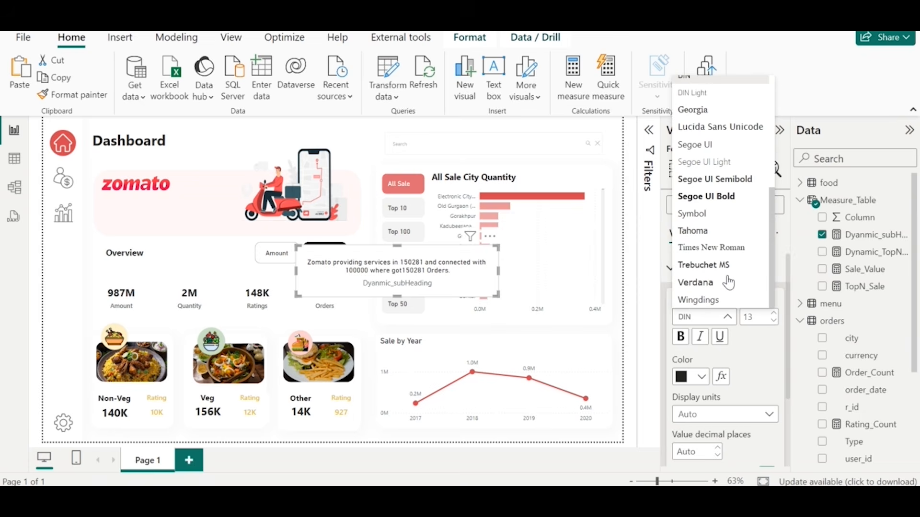
left_click(713, 182)
scroll(707, 390, "down", 2)
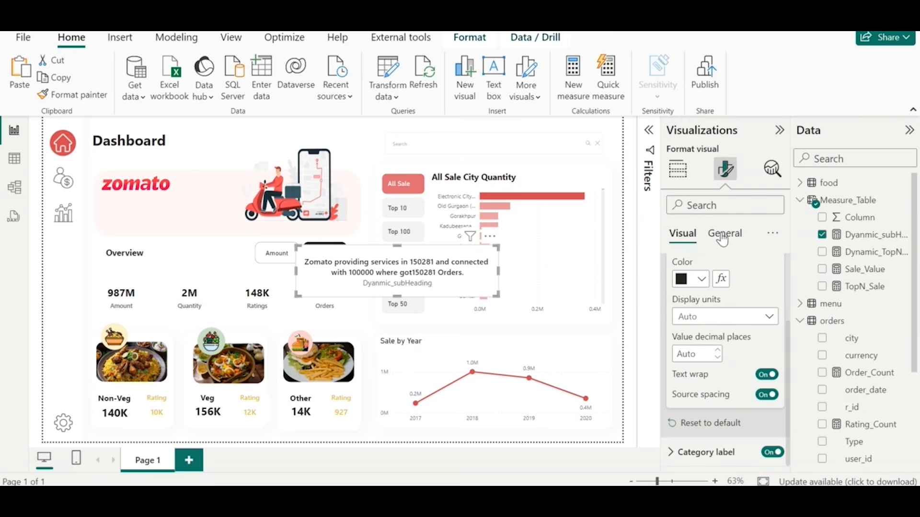
- Turn off the subheading card's background effect
left_click(724, 233)
left_click(724, 326)
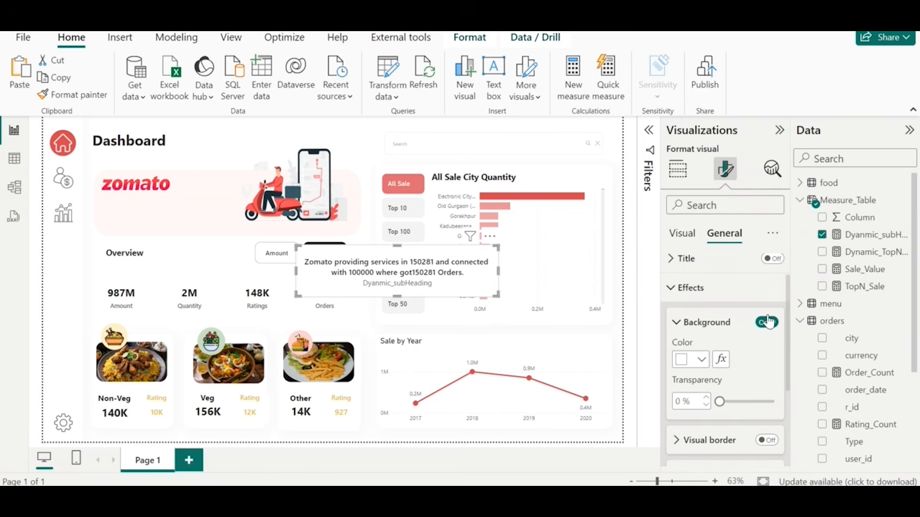
left_click(677, 322)
left_click(765, 324)
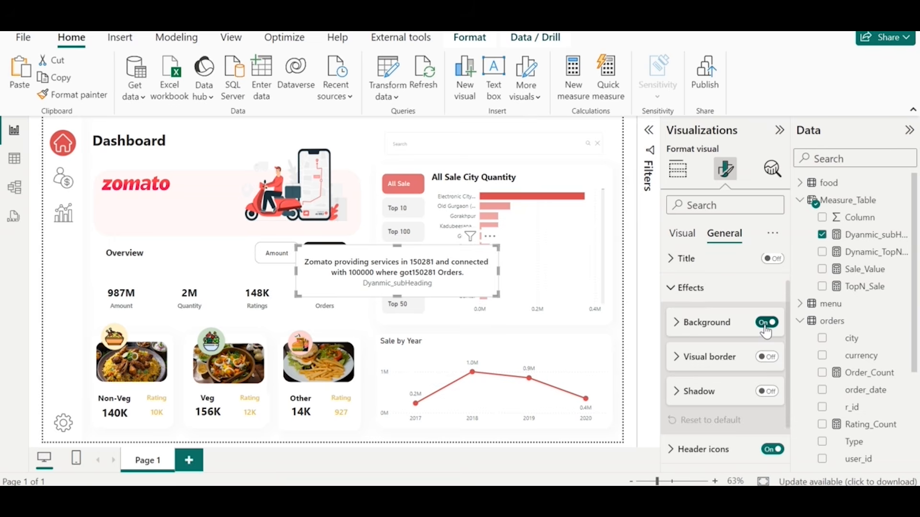
- Move the subheading card onto the banner beneath the zomato logo and turn off its category label
left_click(682, 234)
left_click_drag(424, 282, 216, 235)
scroll(710, 386, "down", 2)
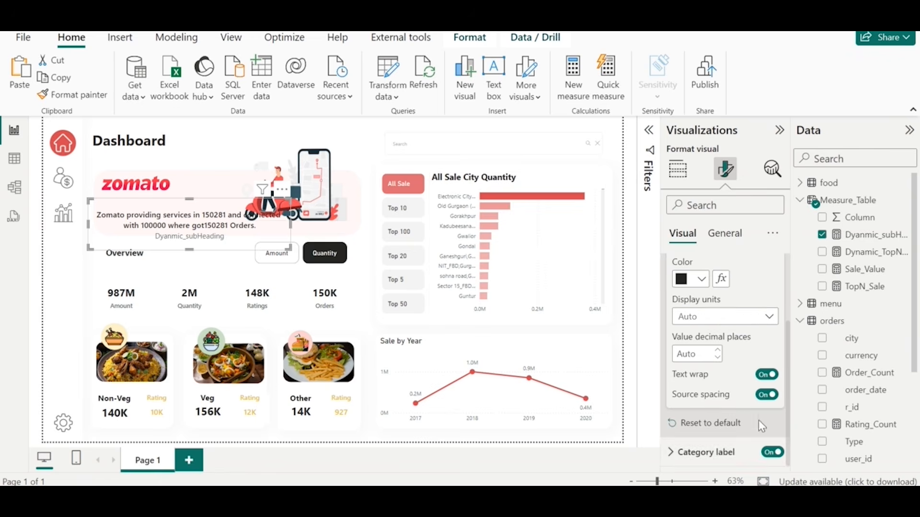
left_click(773, 454)
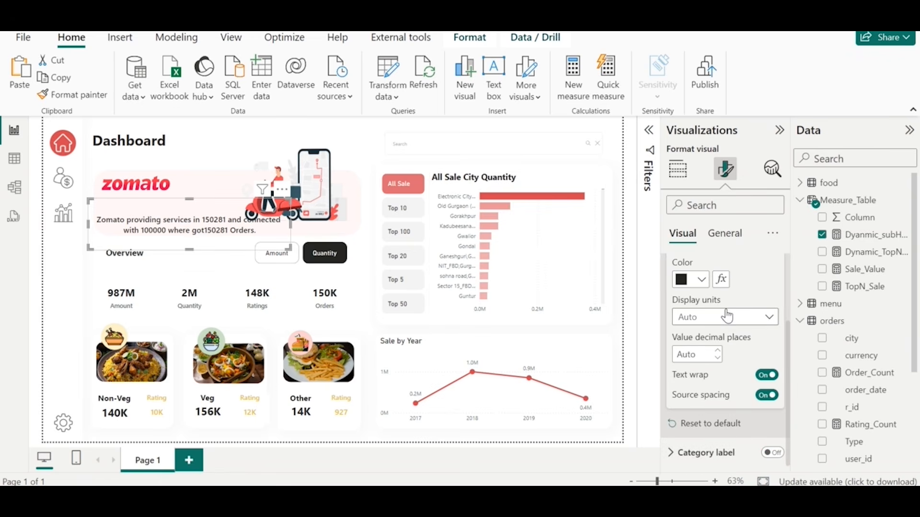
scroll(727, 316, "up", 3)
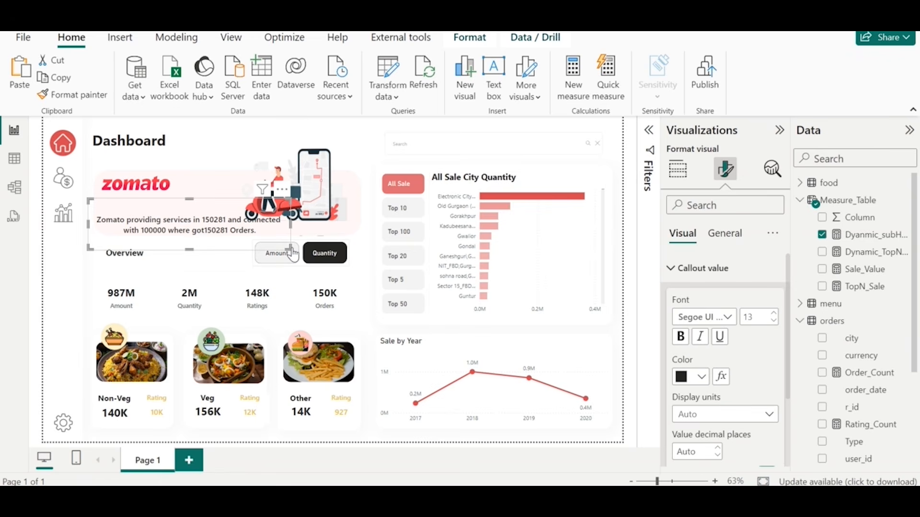
- Shrink the subheading card to fit beside the scooter illustration and set its callout value font size to 9
left_click_drag(289, 248, 249, 230)
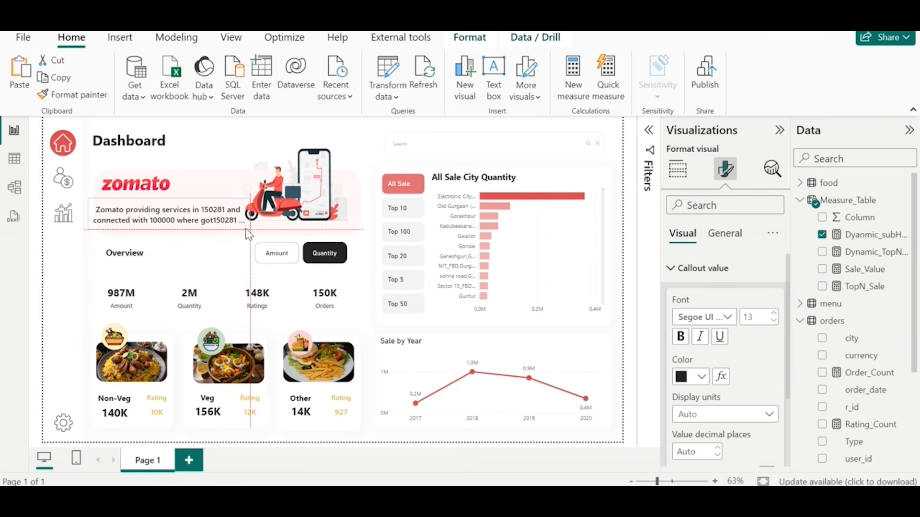
left_click(774, 320)
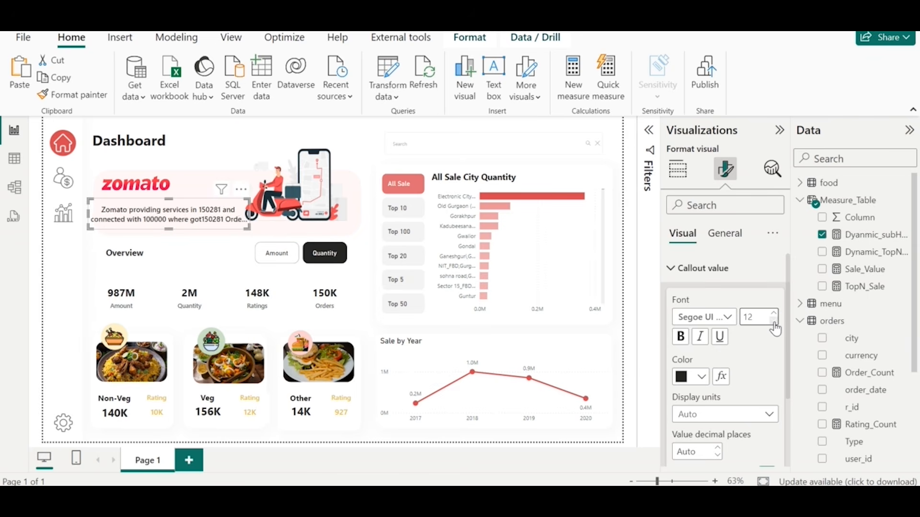
left_click(774, 320)
left_click(773, 320)
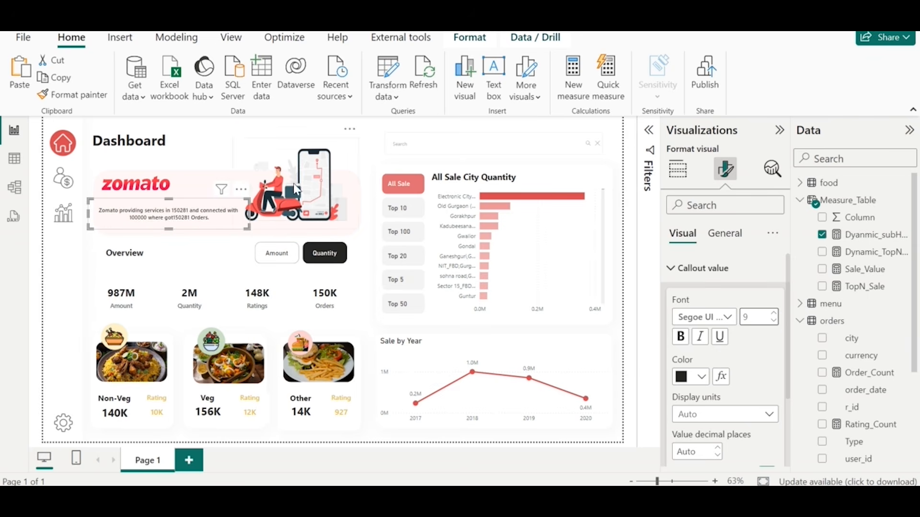
- Move the zomato logo slightly down on the banner, closer to the subheading text
left_click(143, 184)
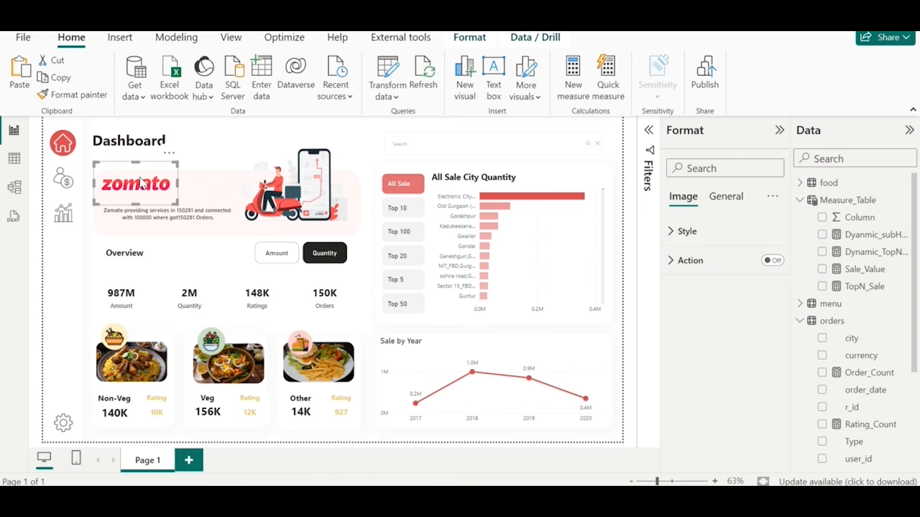
left_click_drag(142, 183, 145, 192)
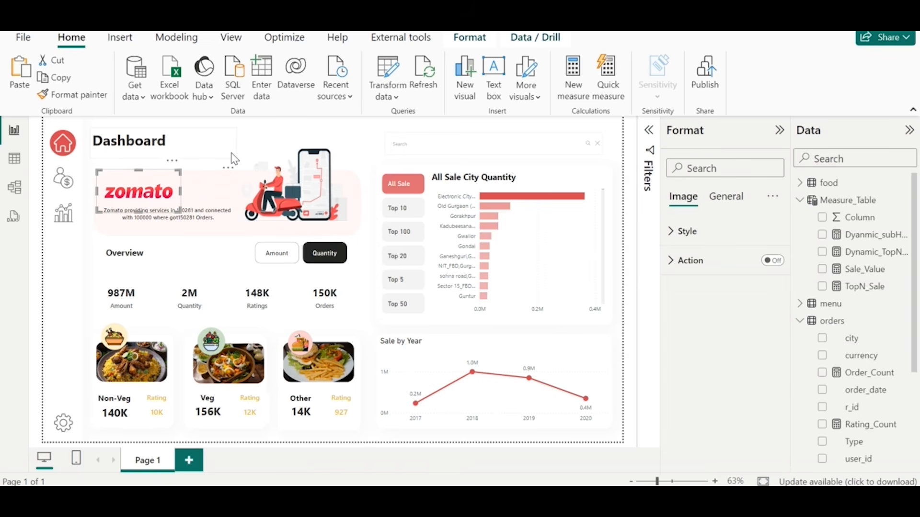
left_click(232, 153)
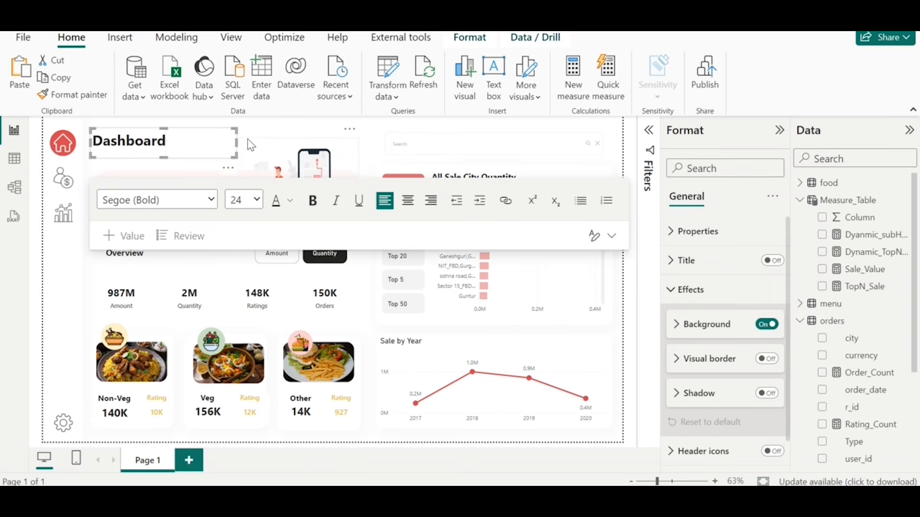
left_click(269, 131)
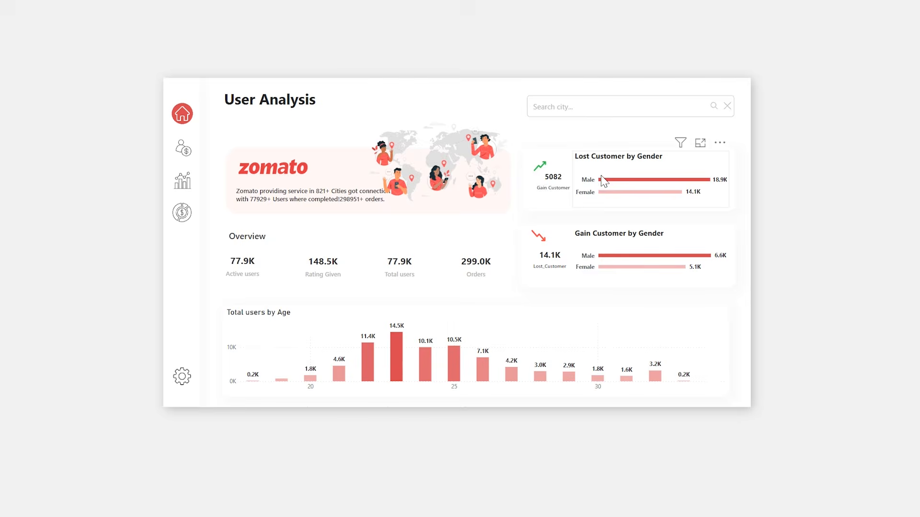
mouse_move(612, 181)
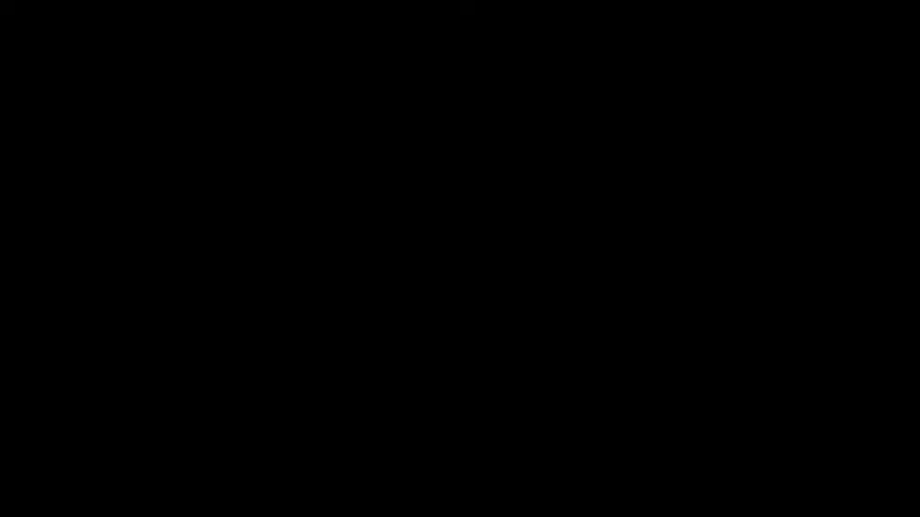